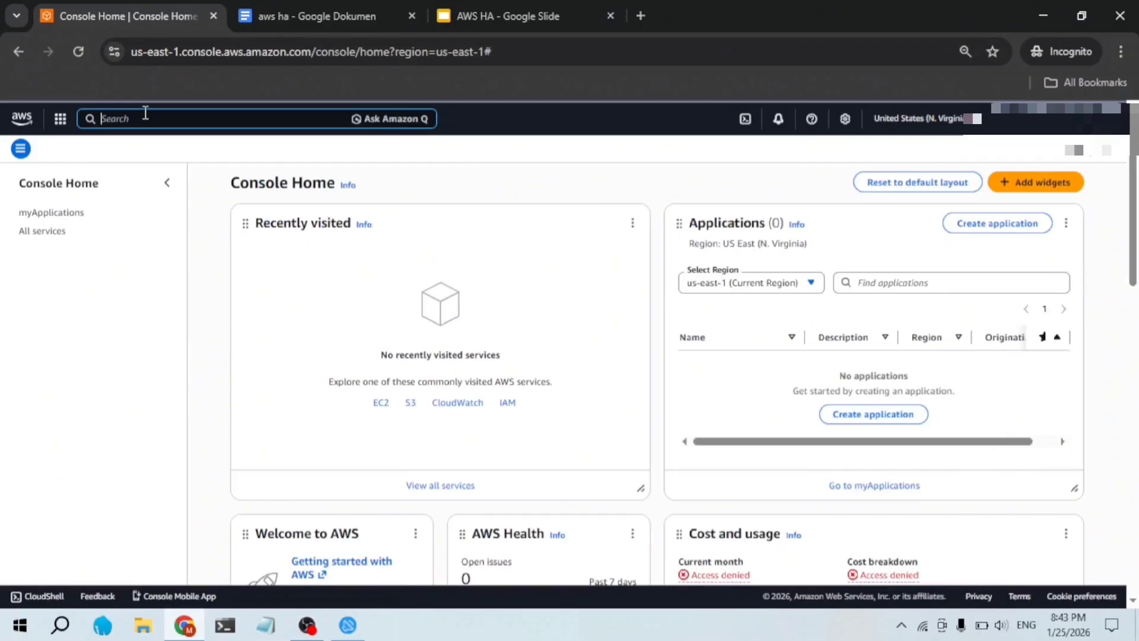
Step: Open the VPC service and look over the list of existing VPCs in the region
text(vpc)
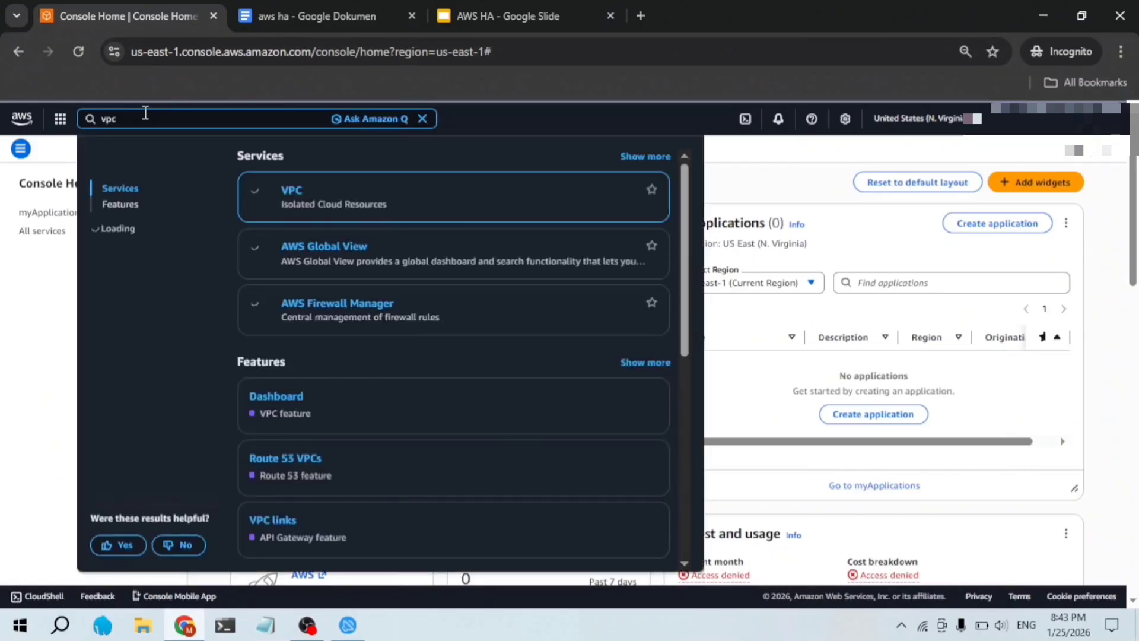
click(292, 189)
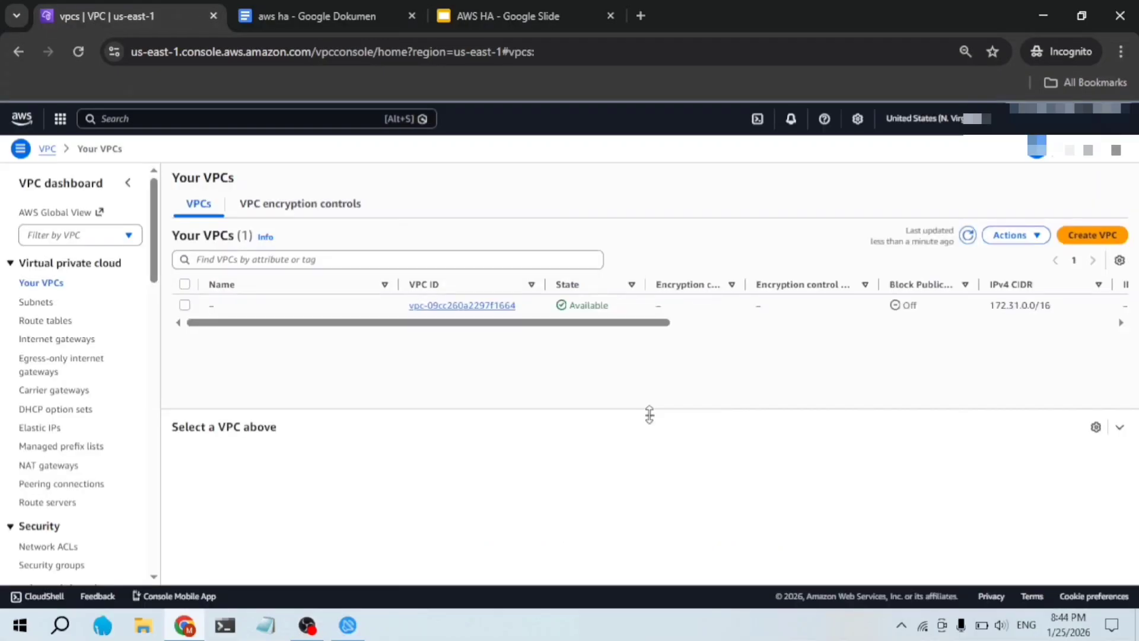
drag(386, 324, 318, 333)
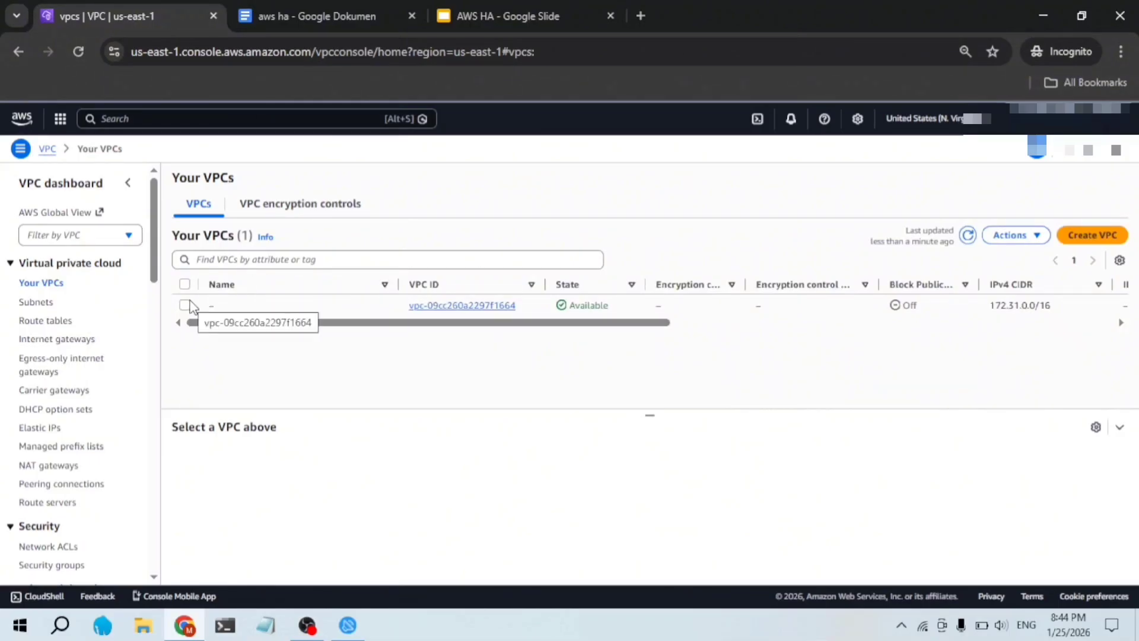
scroll(187, 306, right, 5)
scroll(189, 306, left, 5)
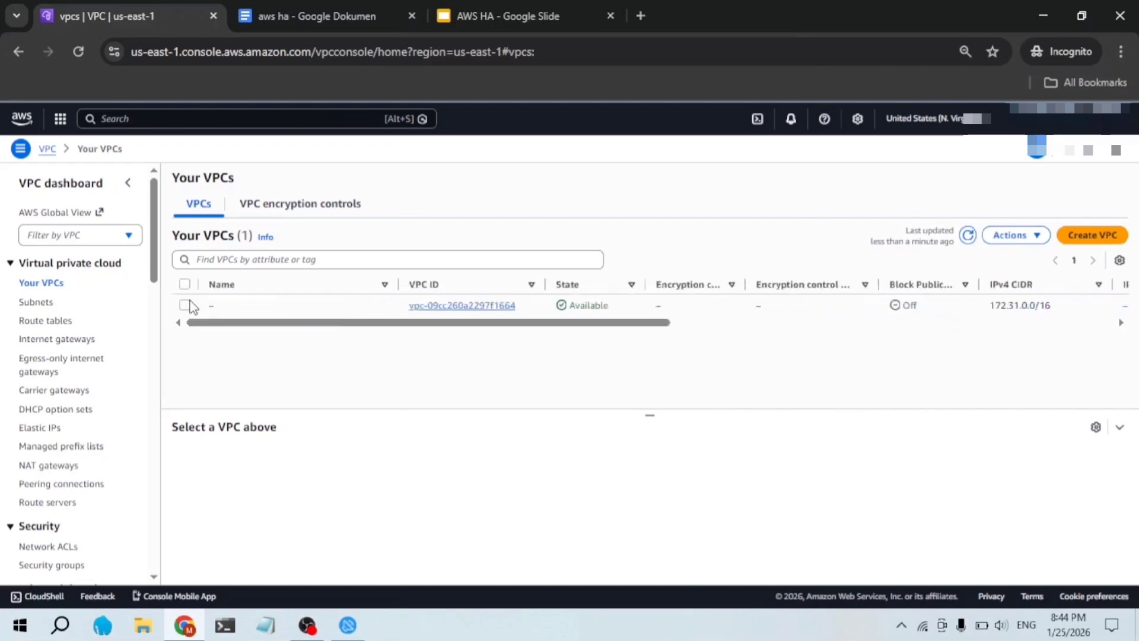
Step: Delete the region's default VPC with its attached resources, acknowledging the deletion and confirming it with "delete default vpc"
click(184, 305)
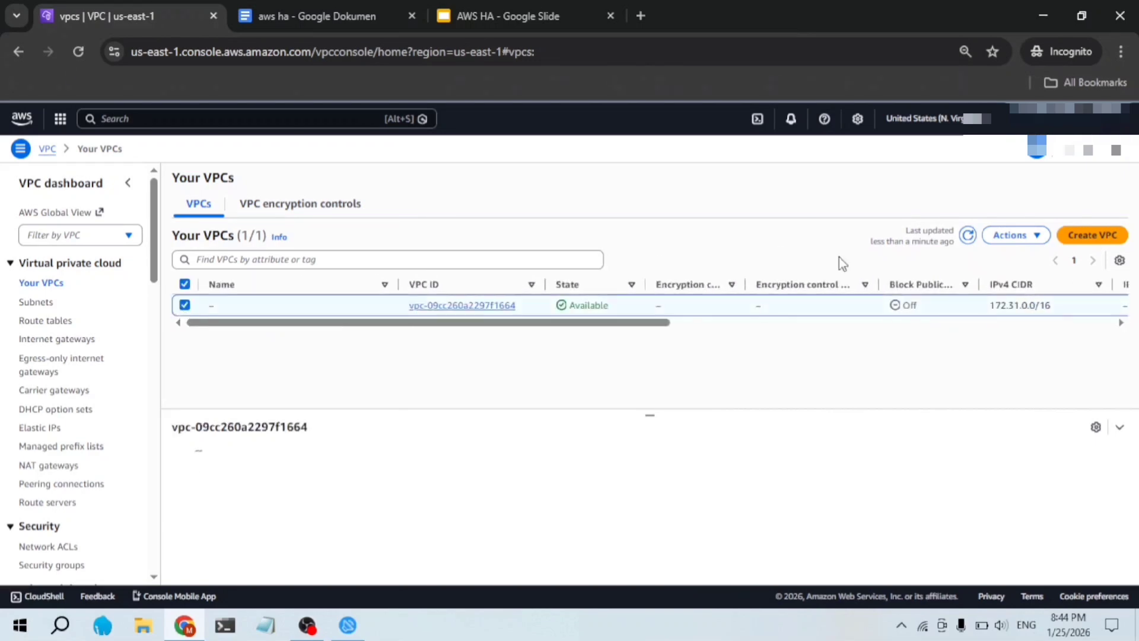
click(1014, 235)
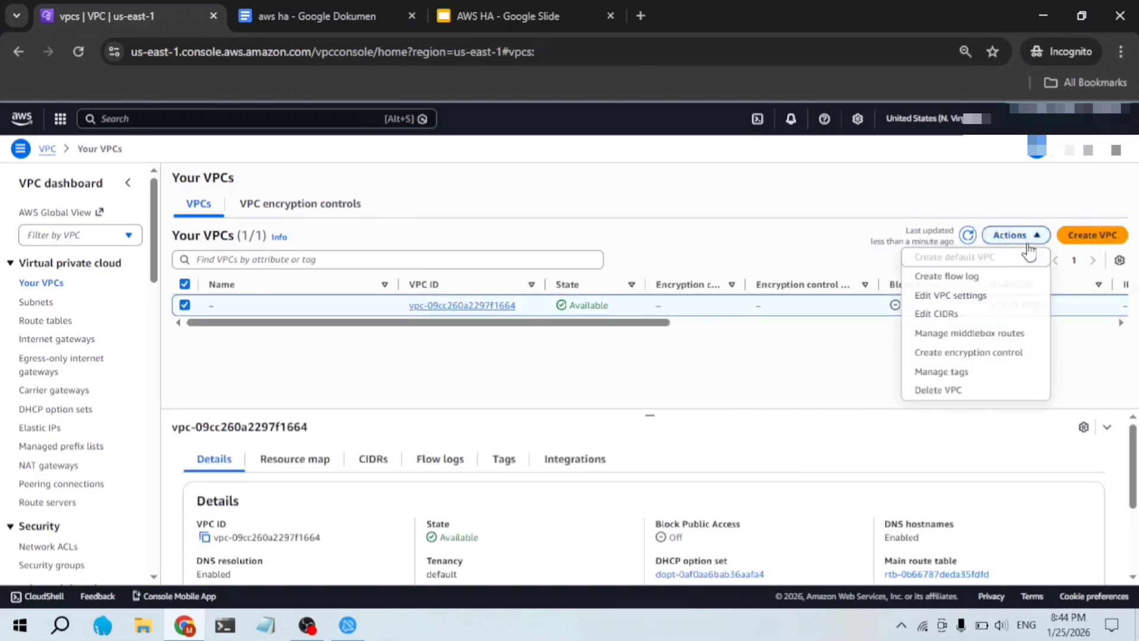
click(961, 390)
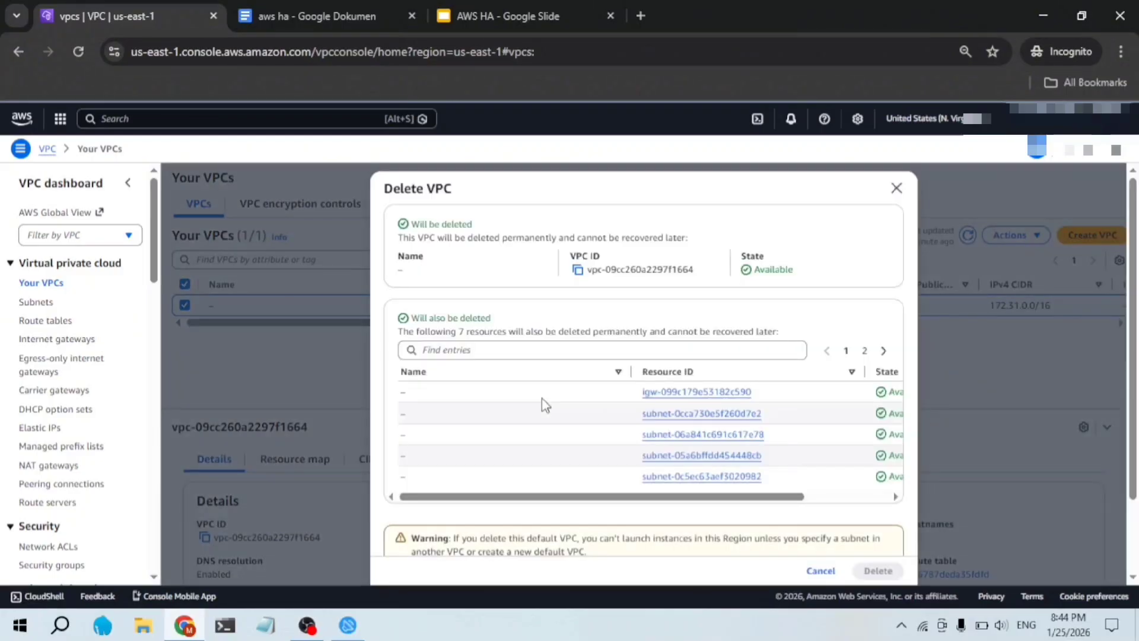
scroll(579, 410, down, 2)
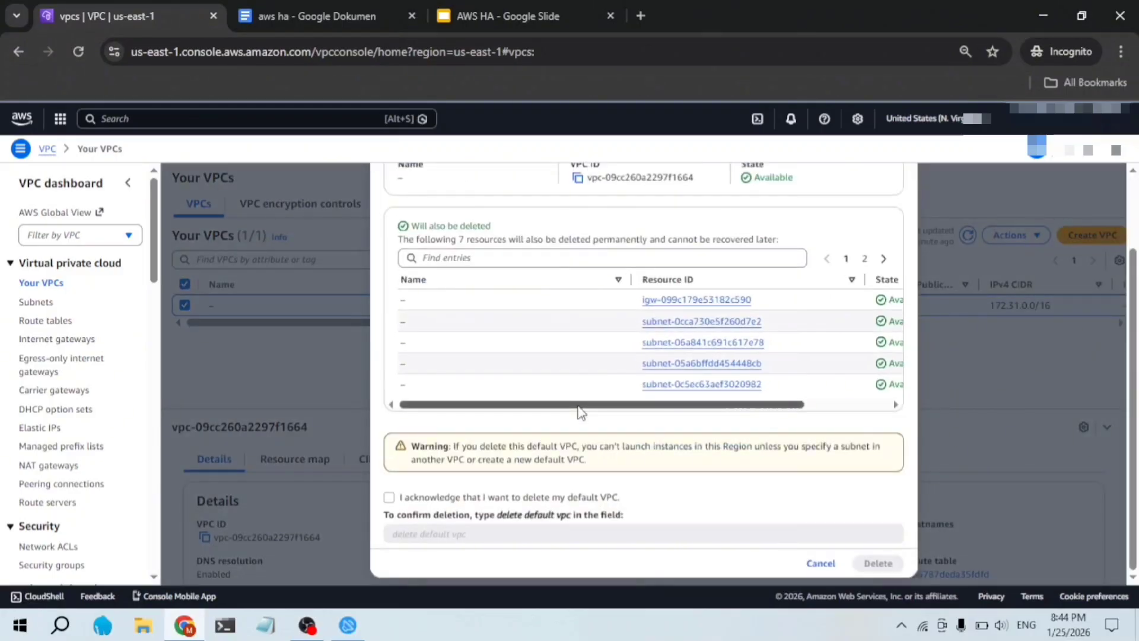
scroll(625, 357, right, 2)
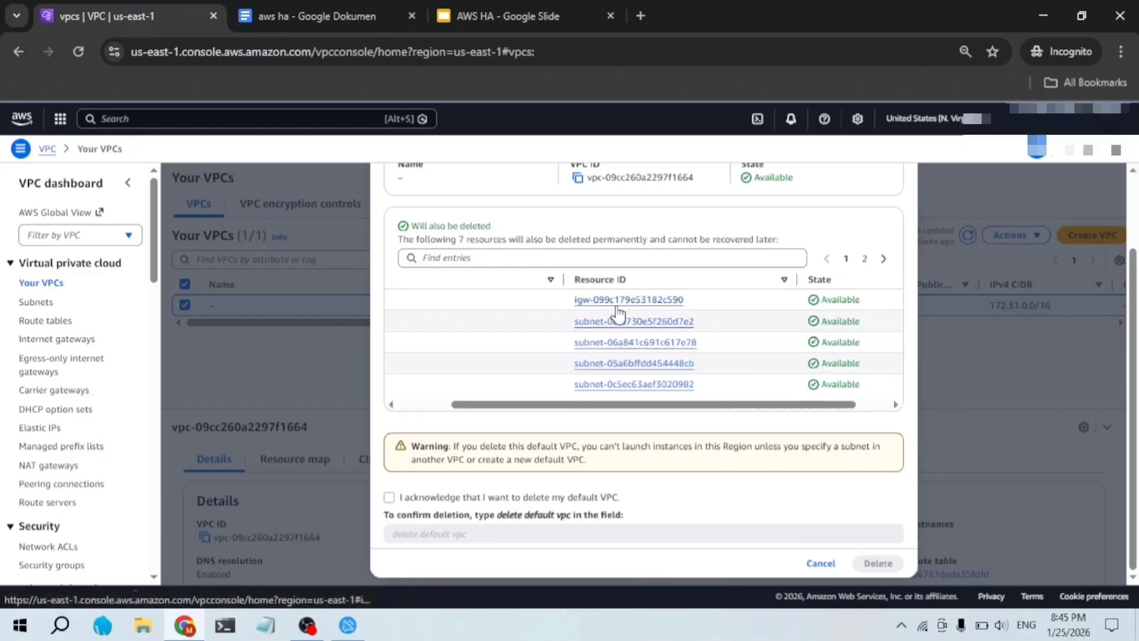
scroll(617, 310, left, 2)
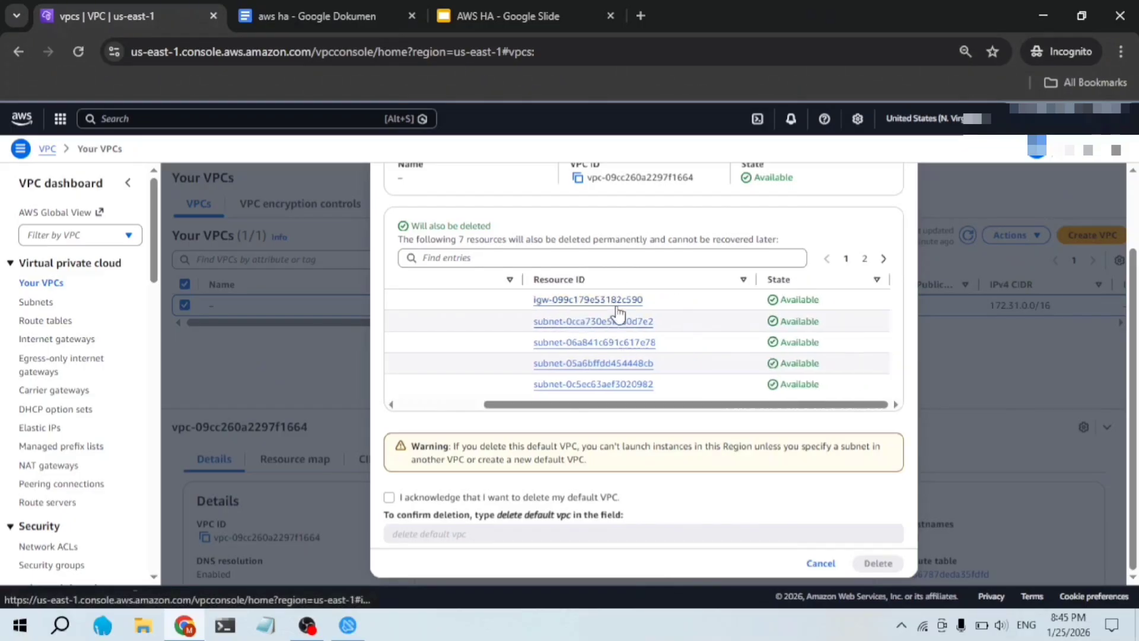
click(446, 498)
click(436, 536)
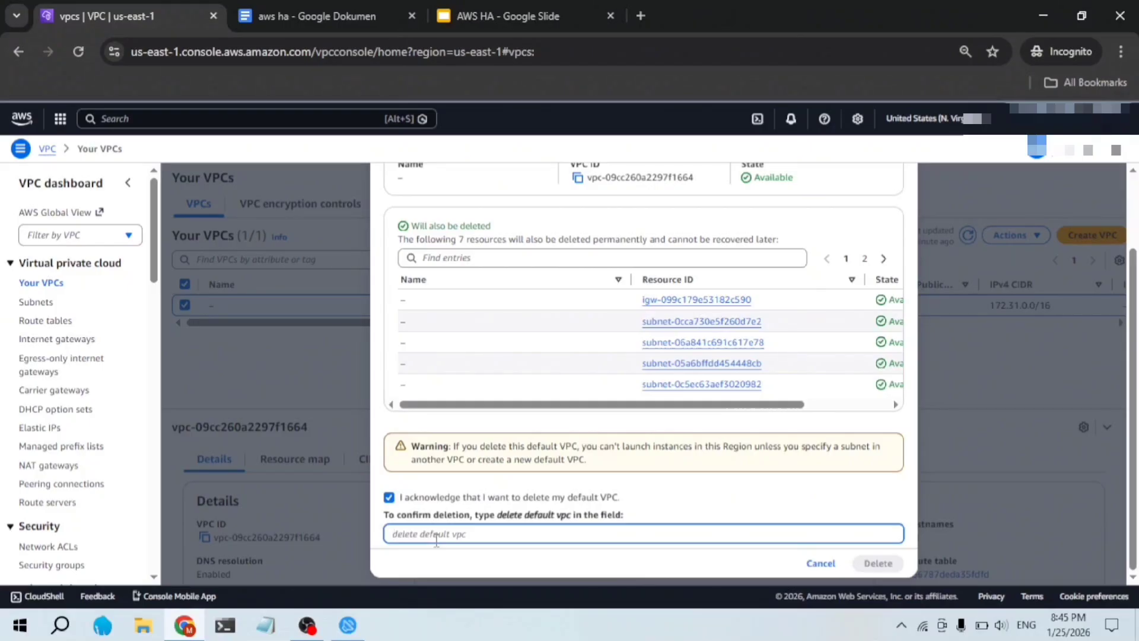
text(delete default vpc)
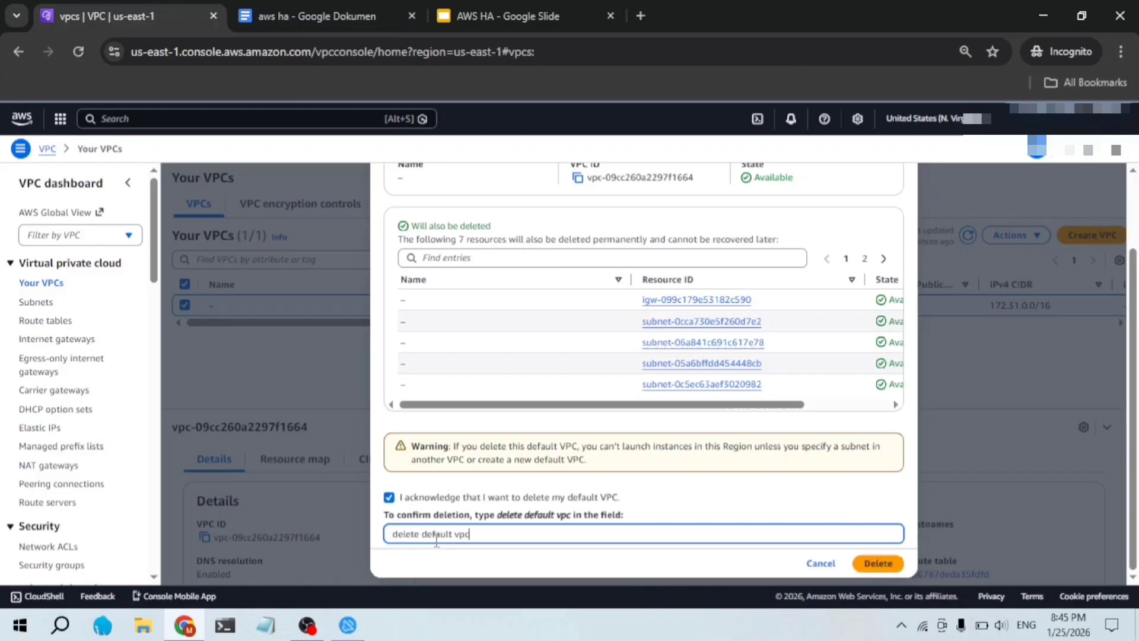
click(879, 565)
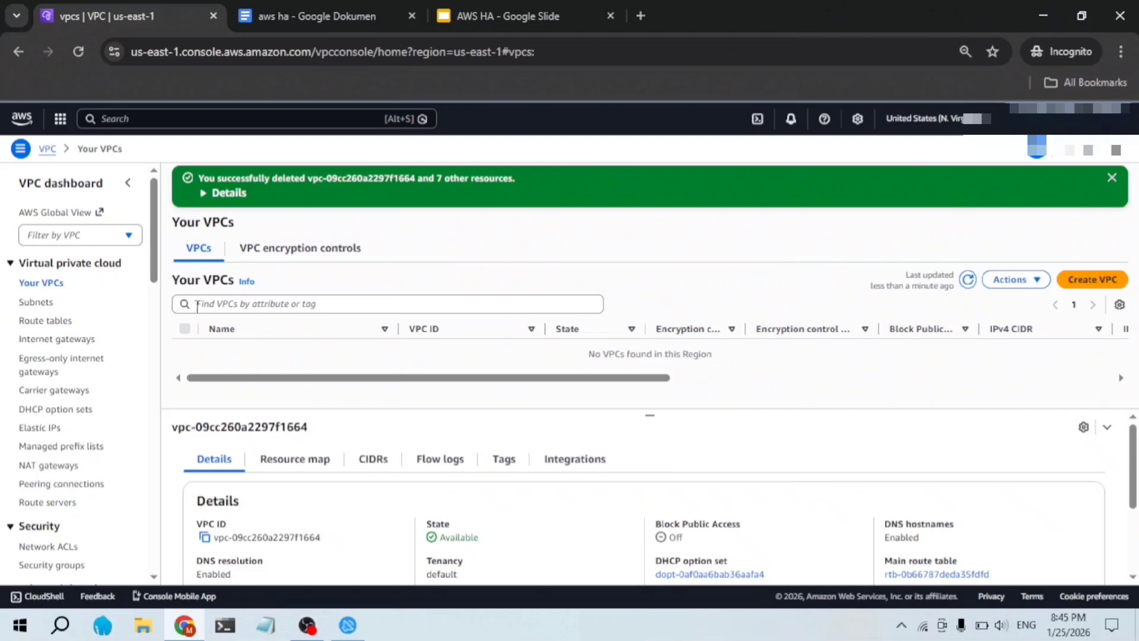
Step: Check the refreshed subnet and route table lists and the internet gateway list for leftovers of the deleted VPC
click(51, 305)
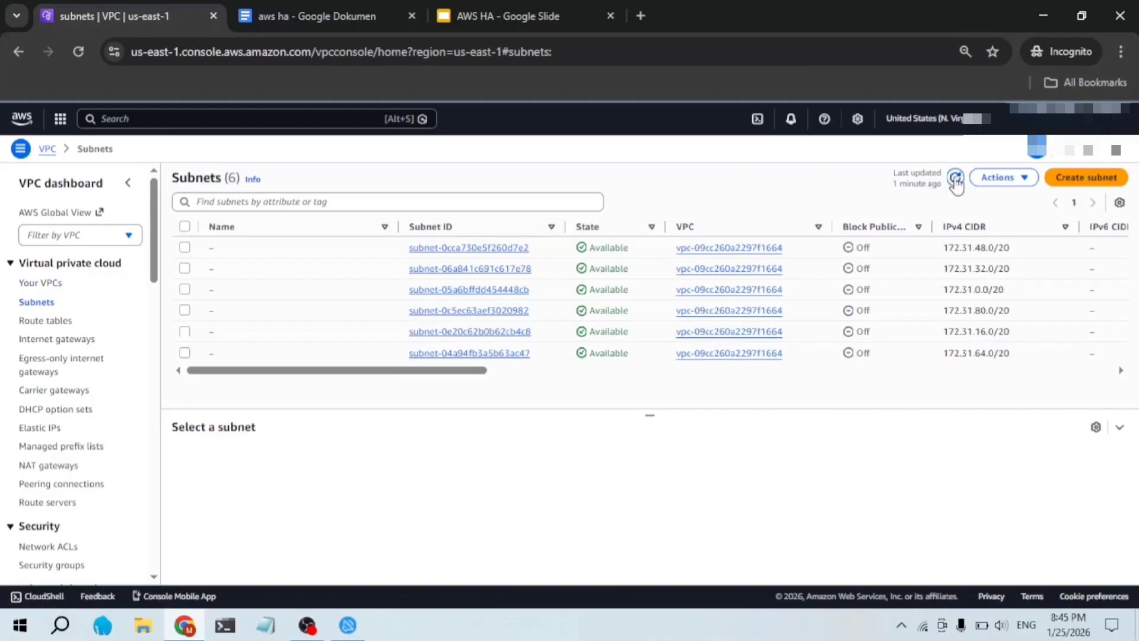
click(955, 177)
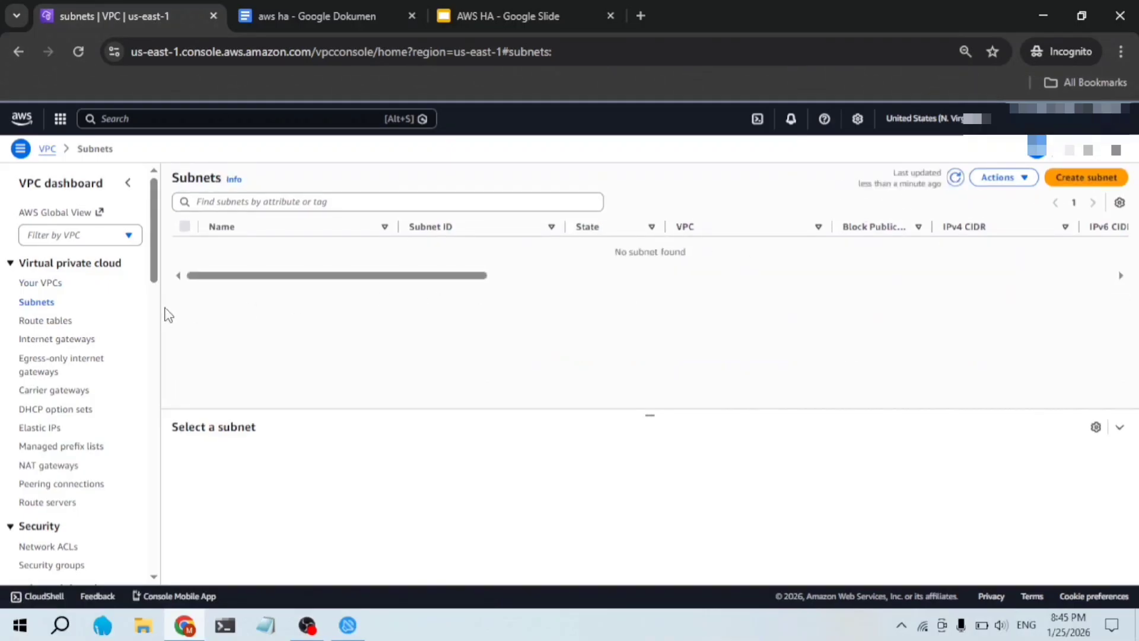
click(44, 323)
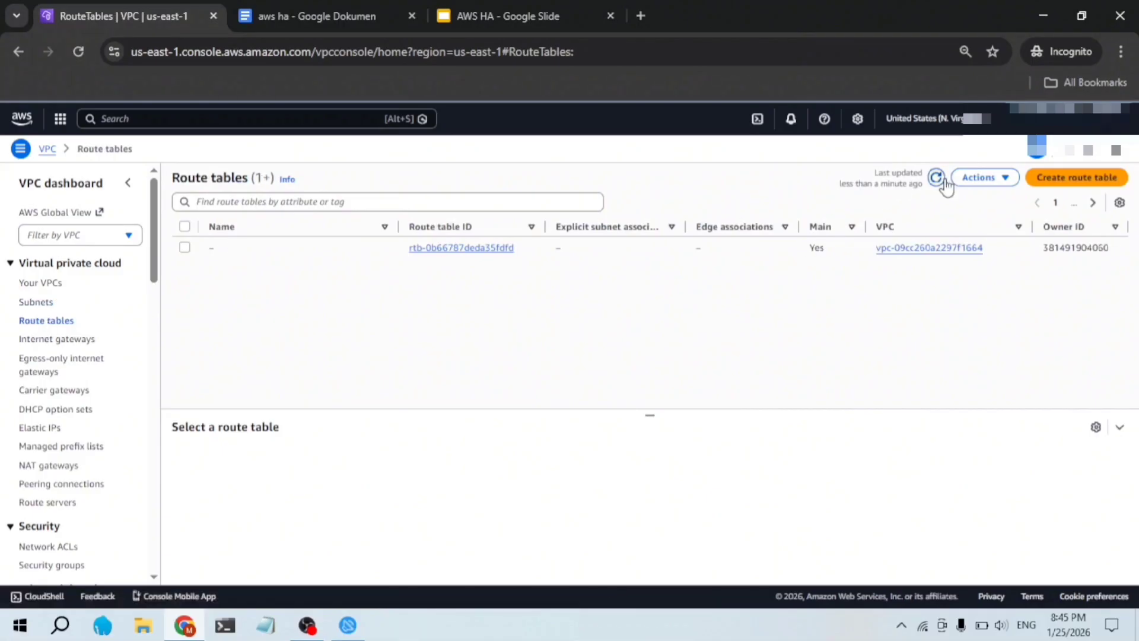
click(937, 178)
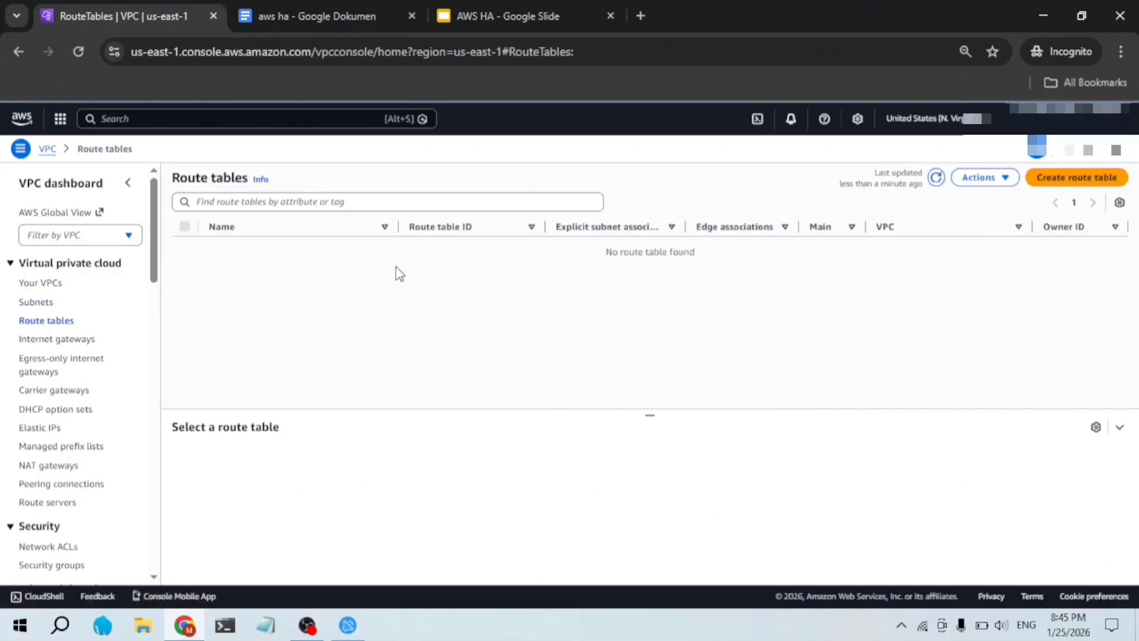
click(57, 340)
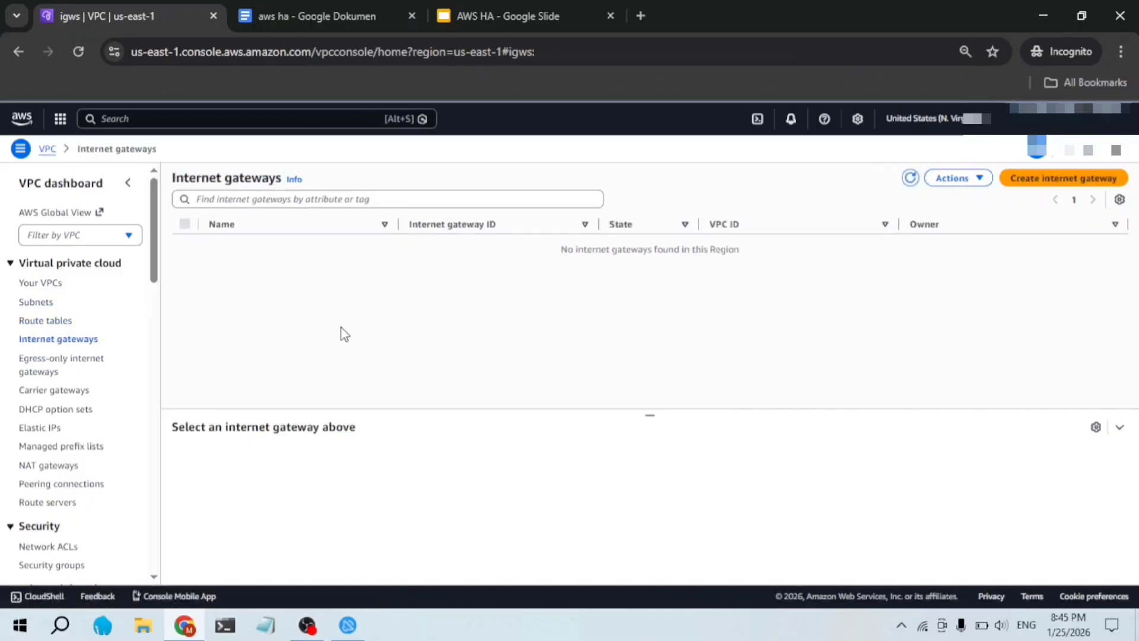
Step: Start creating a VPC-only resource named test-vpc with the manual IPv4 CIDR 10.0.0.0/26
click(36, 285)
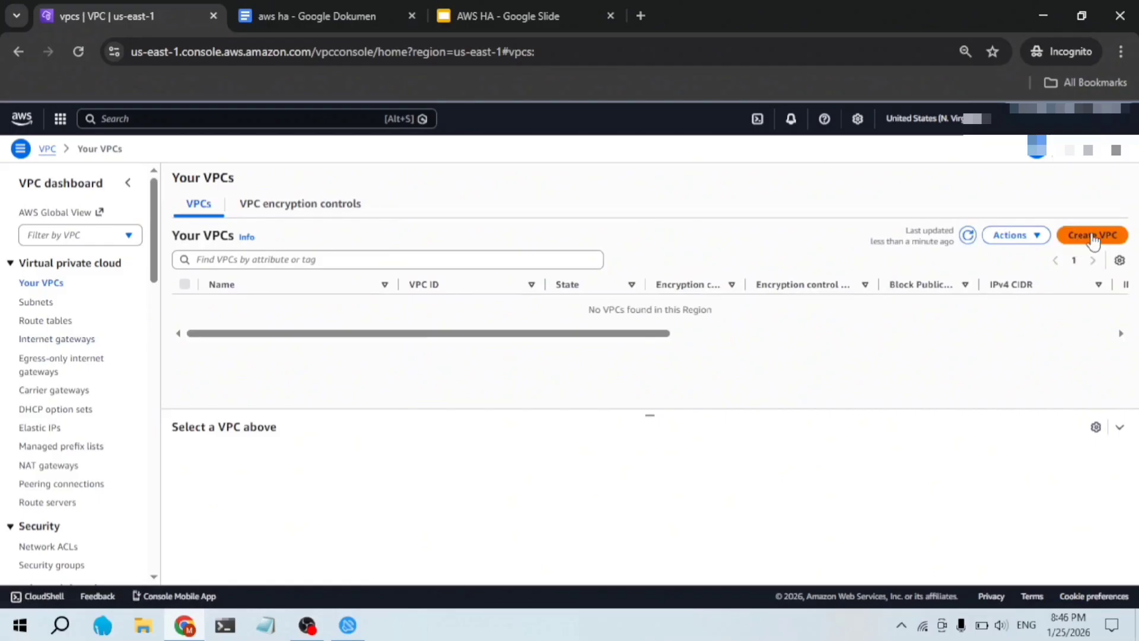
click(1093, 237)
click(231, 348)
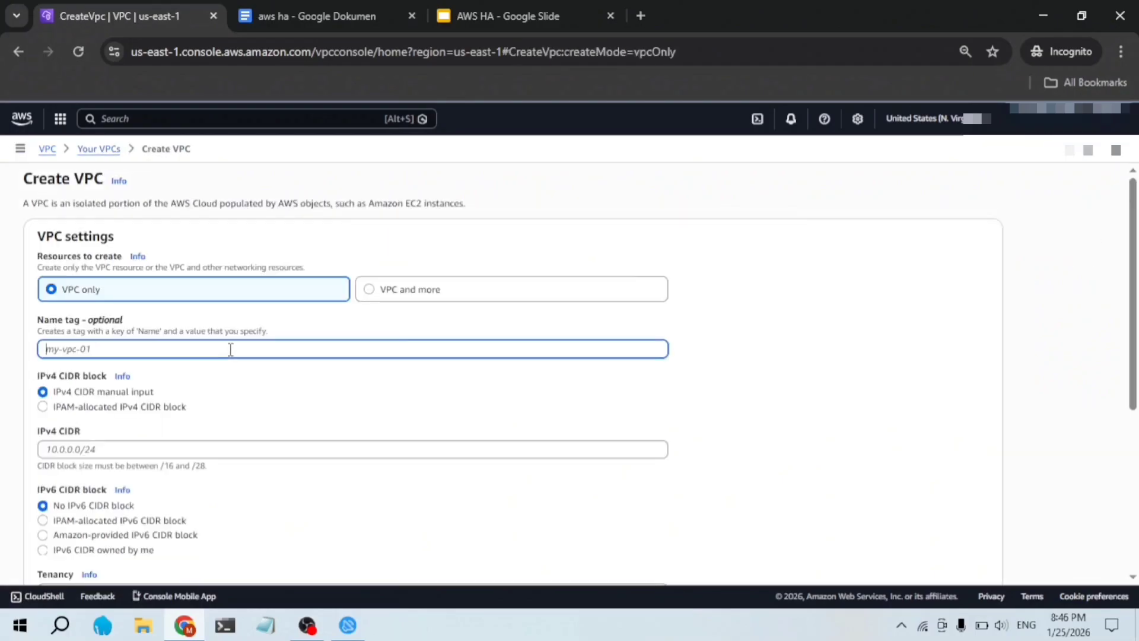
text(test-vpc)
scroll(197, 372, down, 2)
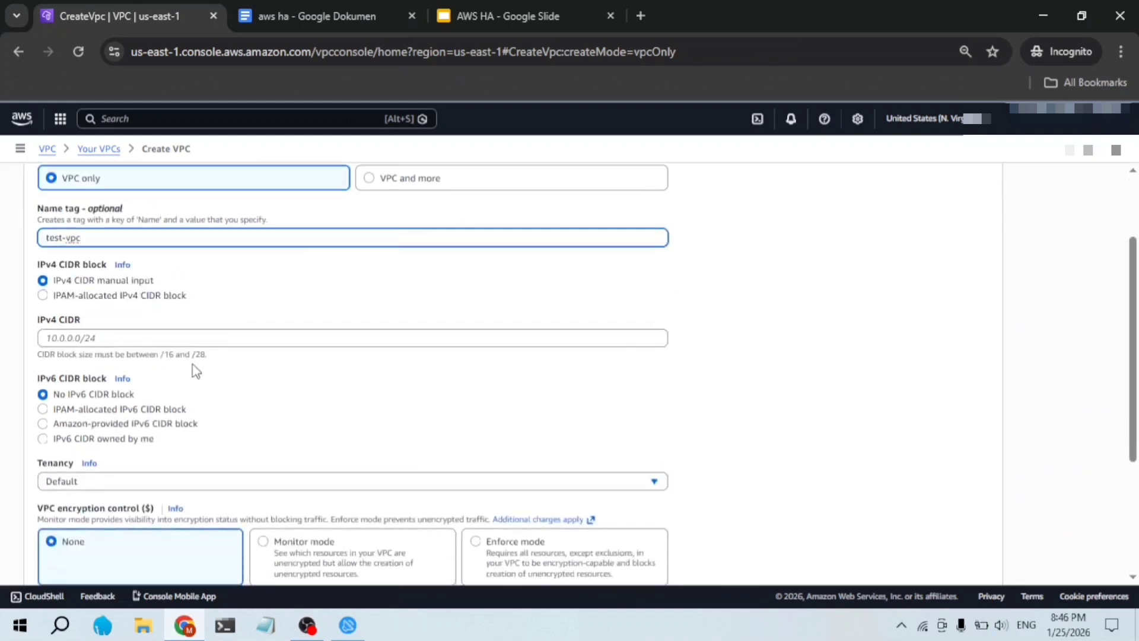
scroll(168, 346, down, 1)
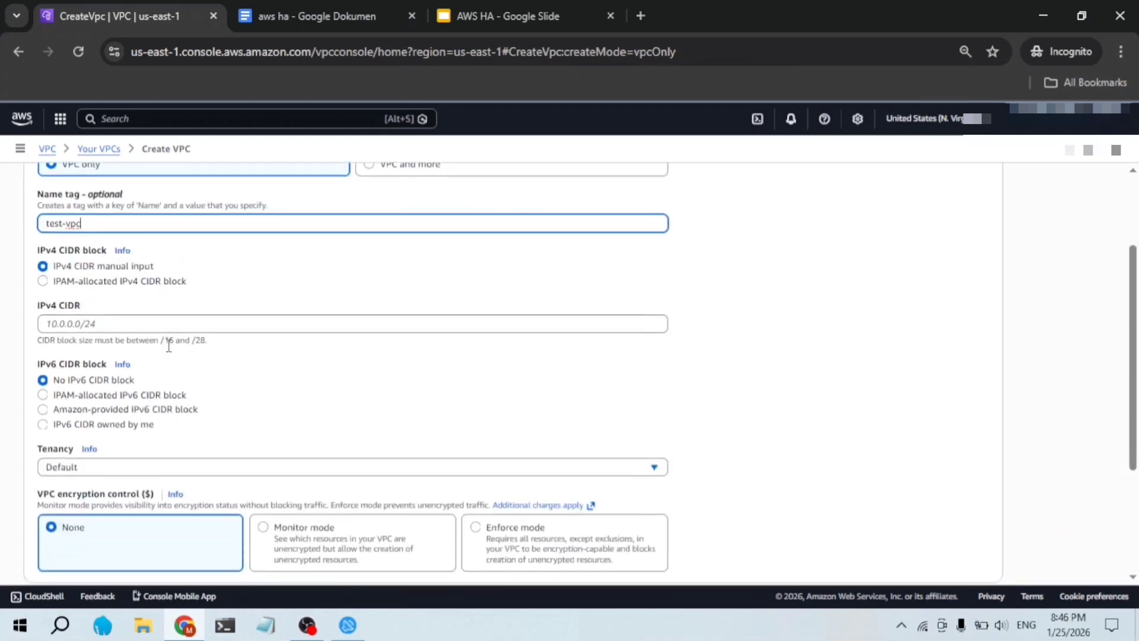
click(151, 323)
text(10)
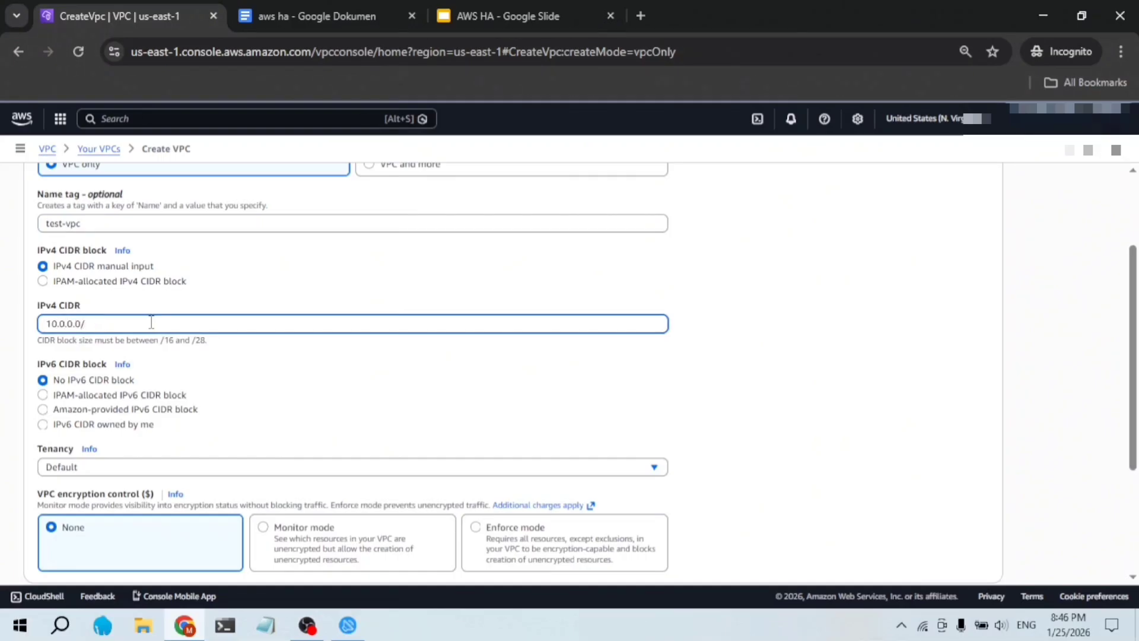
text(.0.0.0/26)
Step: Open the cidr.xyz CIDR calculator in a new browser tab
click(645, 12)
text(cidr)
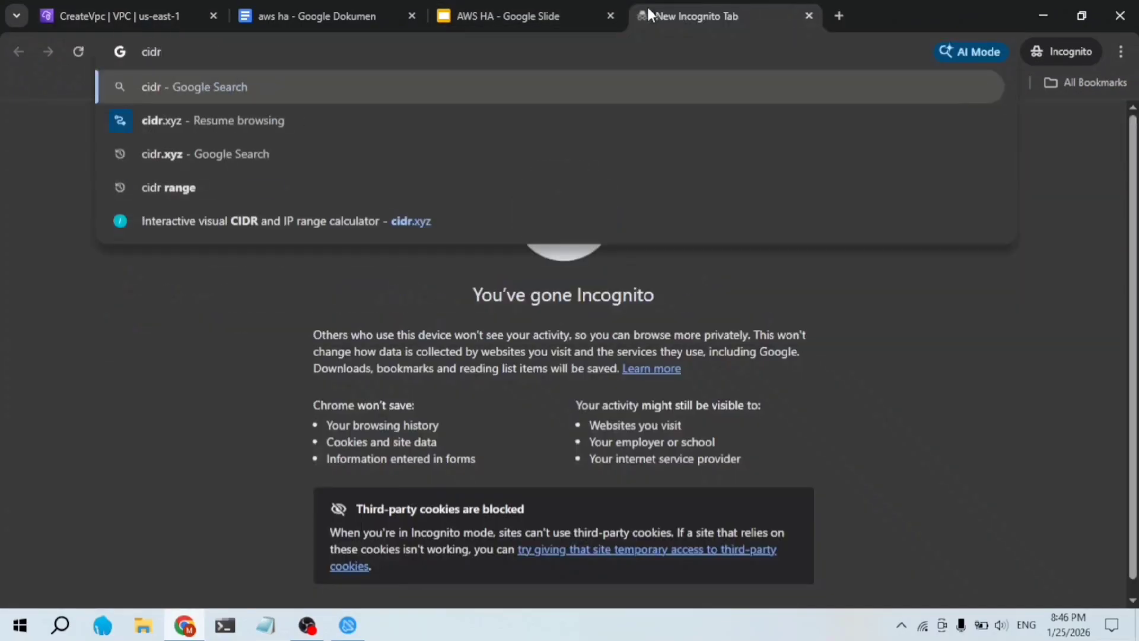
text(.xyz)
key(Return)
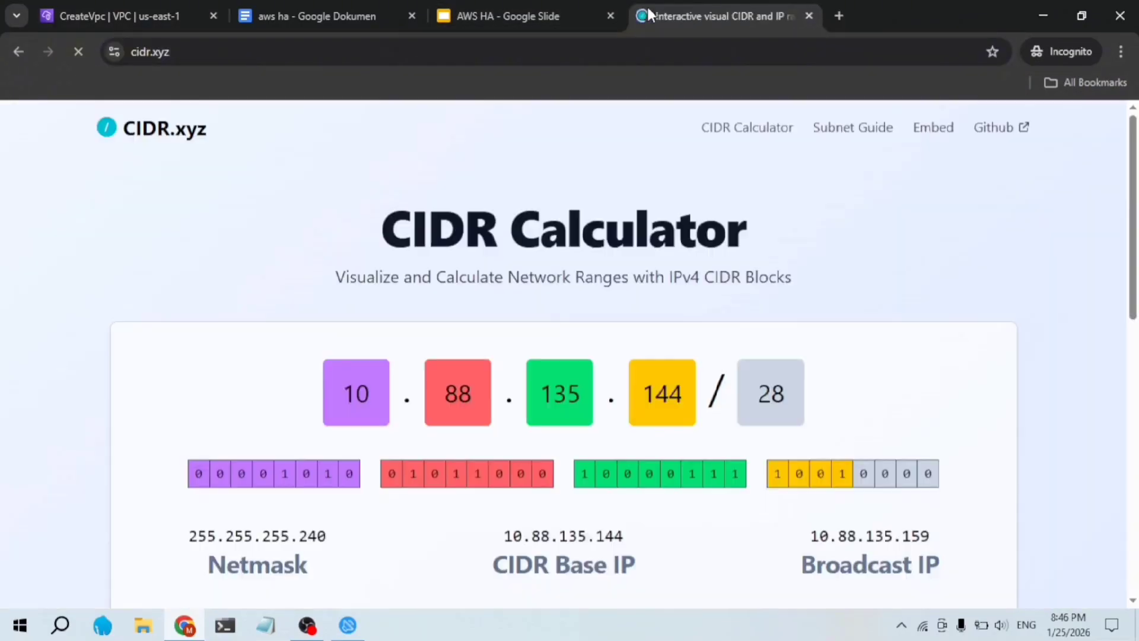
Step: Enter the block 10.0.0.0/26 in the CIDR calculator
double_click(455, 394)
text(0)
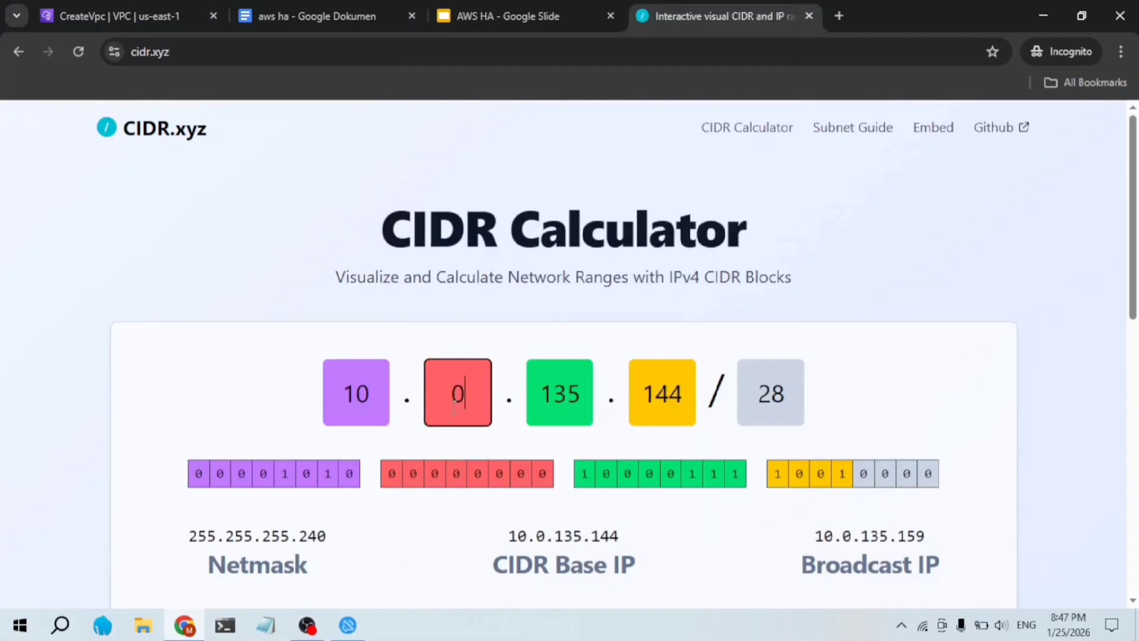
double_click(558, 400)
text(0)
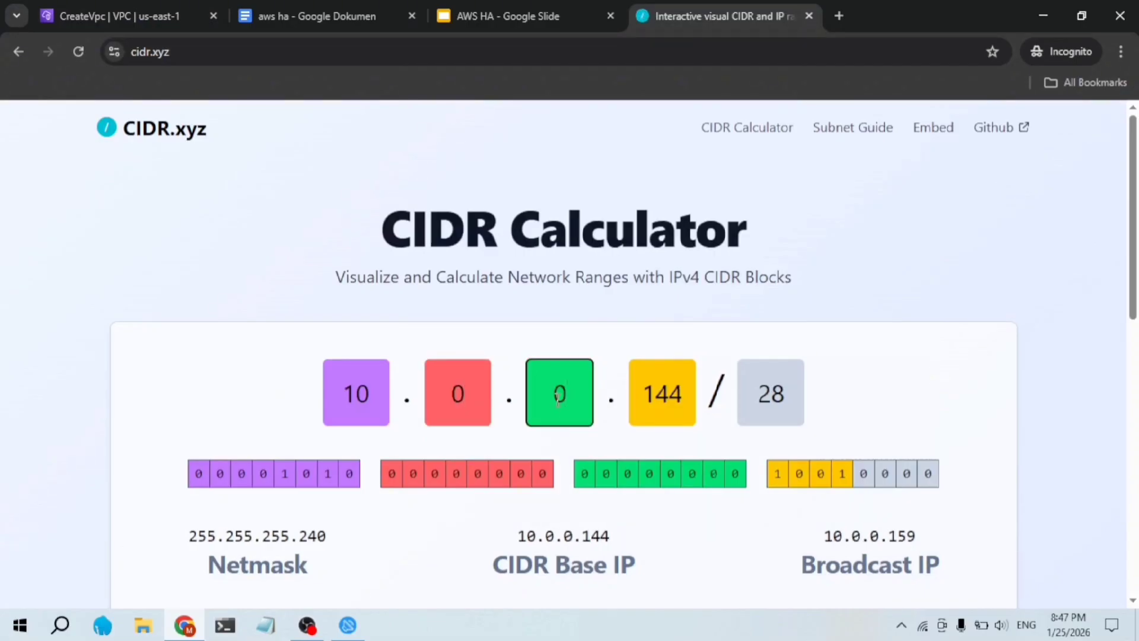
double_click(655, 395)
text(0)
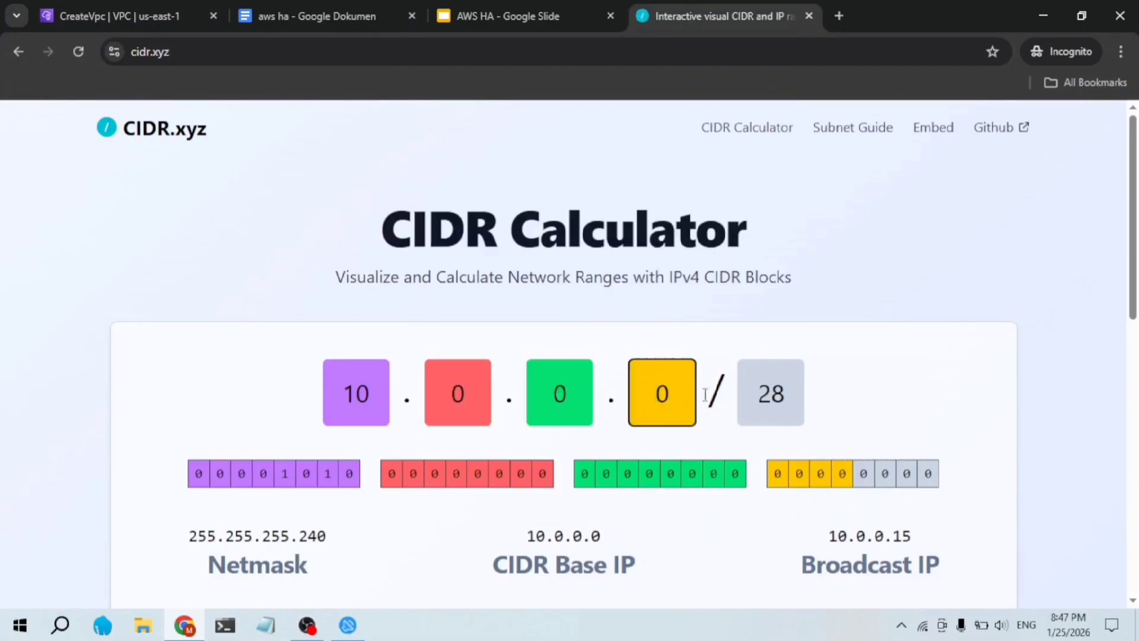
double_click(771, 393)
text(26)
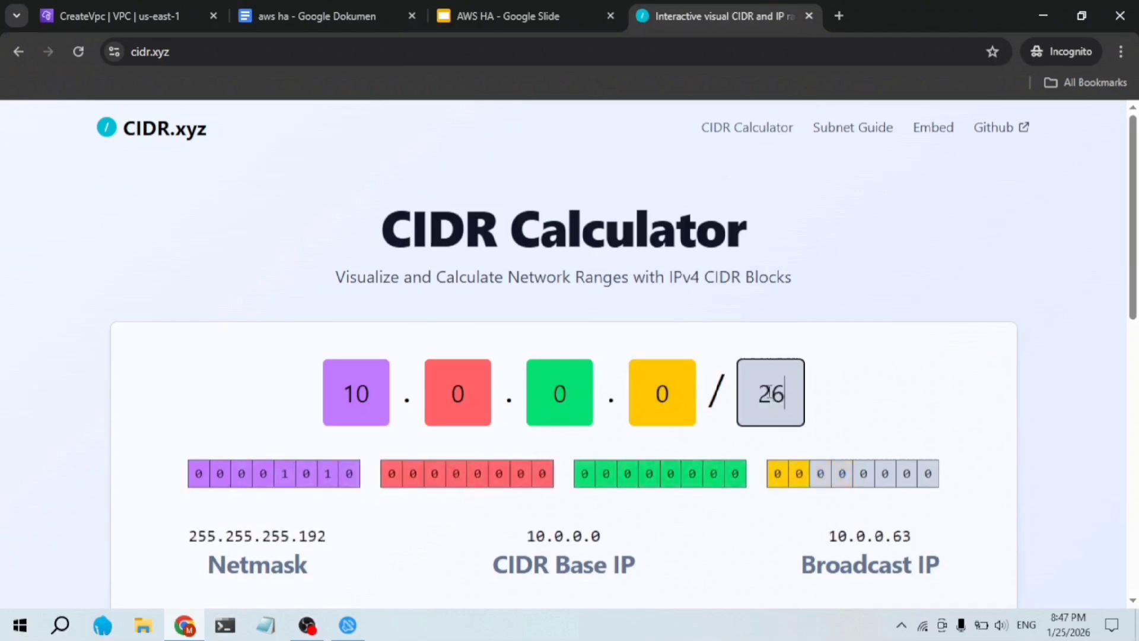
Step: Try other prefix lengths in the calculator, return to 26, and examine the address count and usable IP range
scroll(769, 391, down, 20)
scroll(769, 391, up, 19)
scroll(766, 393, up, 7)
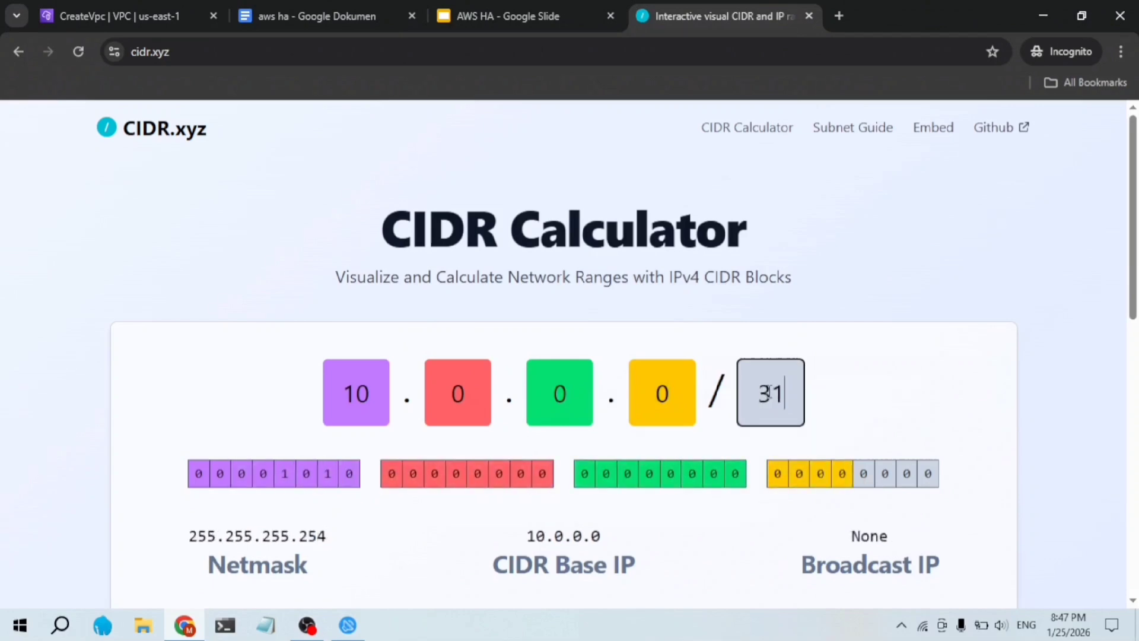
scroll(766, 393, down, 3)
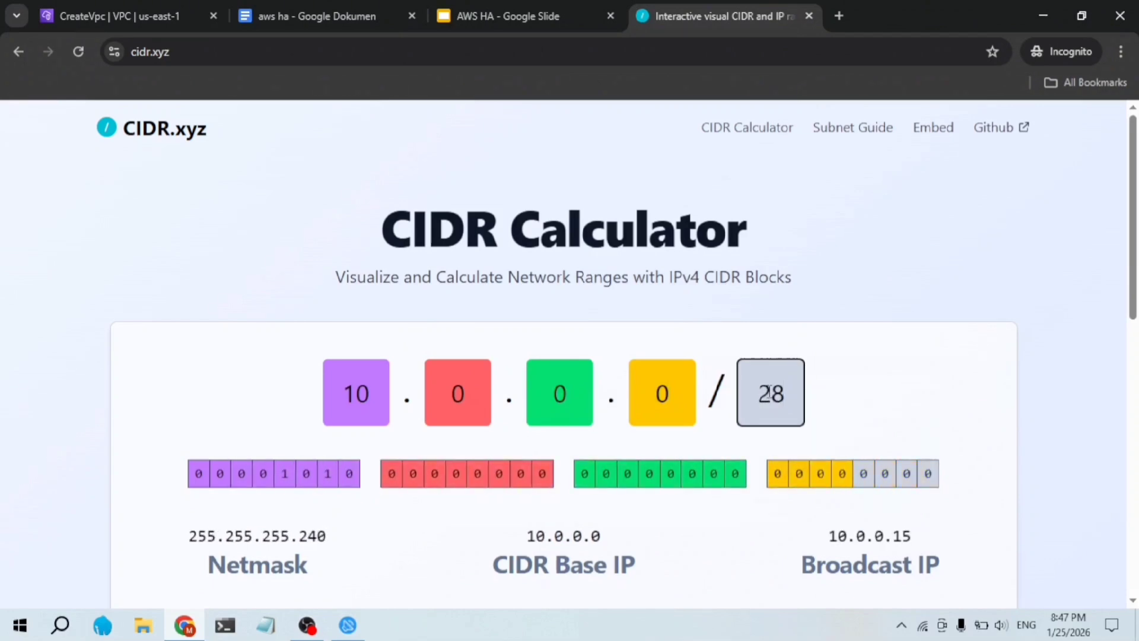
scroll(766, 392, down, 2)
click(960, 390)
scroll(960, 389, down, 2)
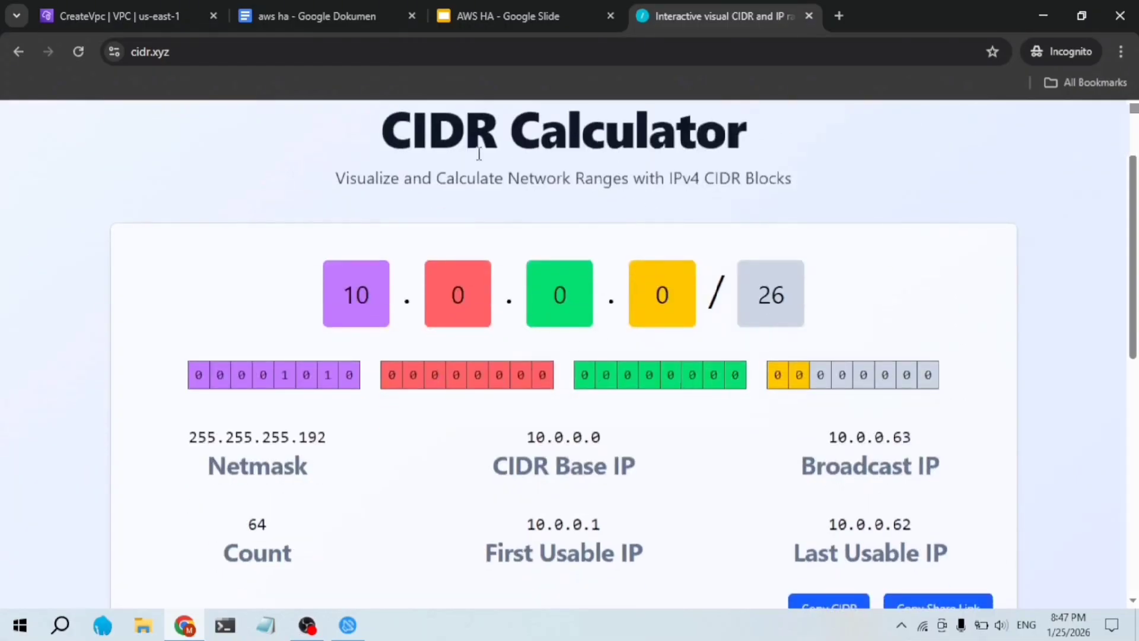
Step: Return to the VPC creation form, review its encryption and tag settings, and create test-vpc
click(136, 16)
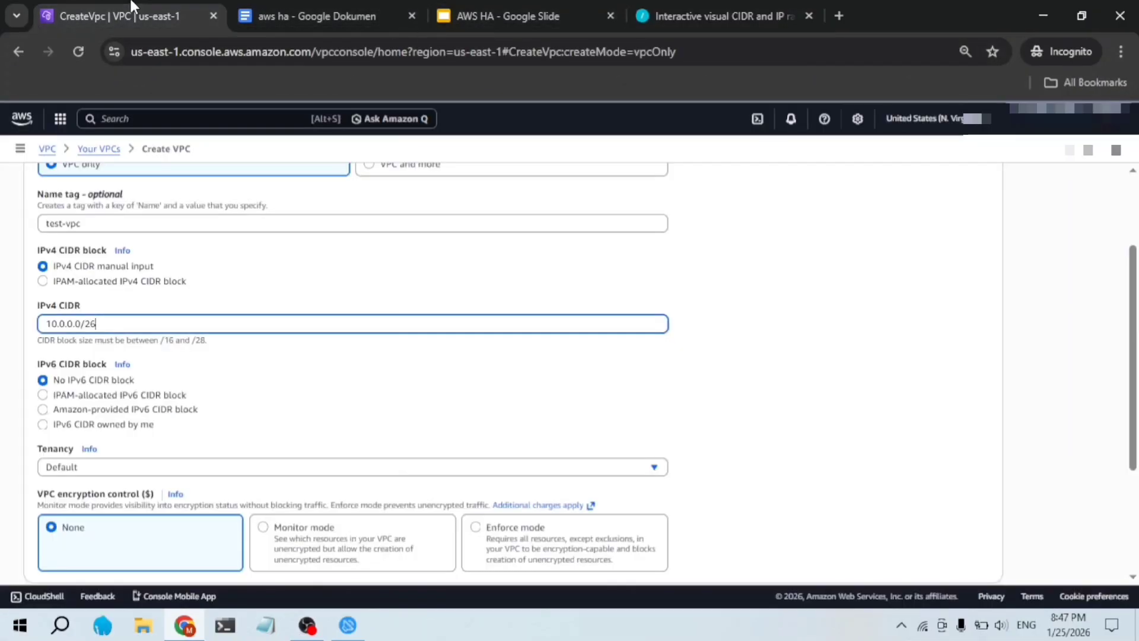
scroll(183, 223, down, 3)
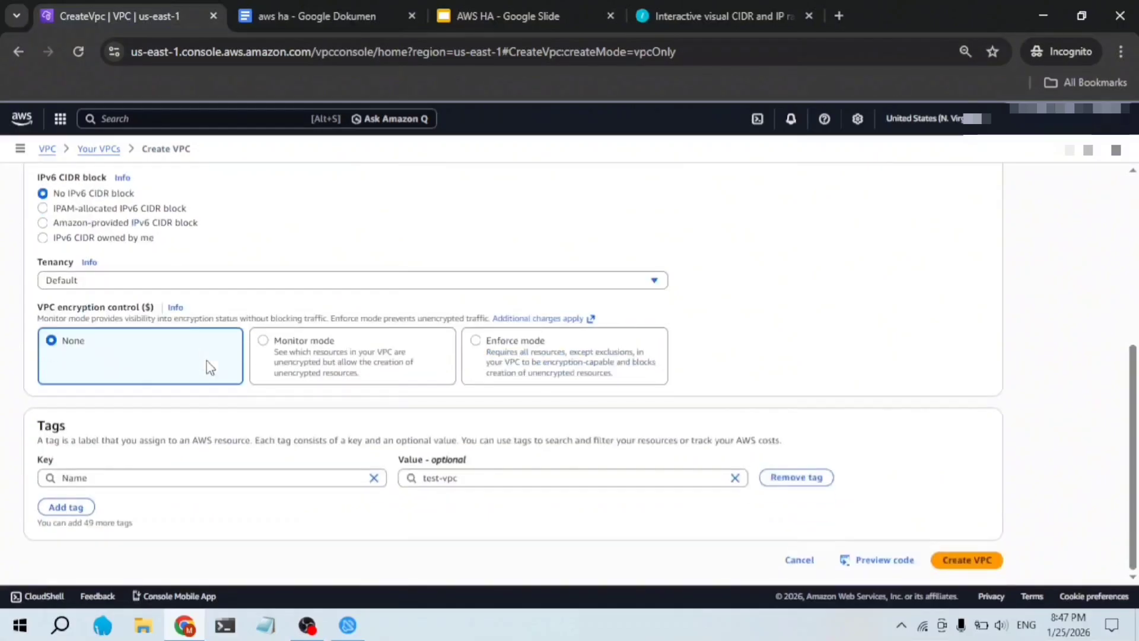
scroll(209, 366, up, 1)
scroll(222, 439, down, 2)
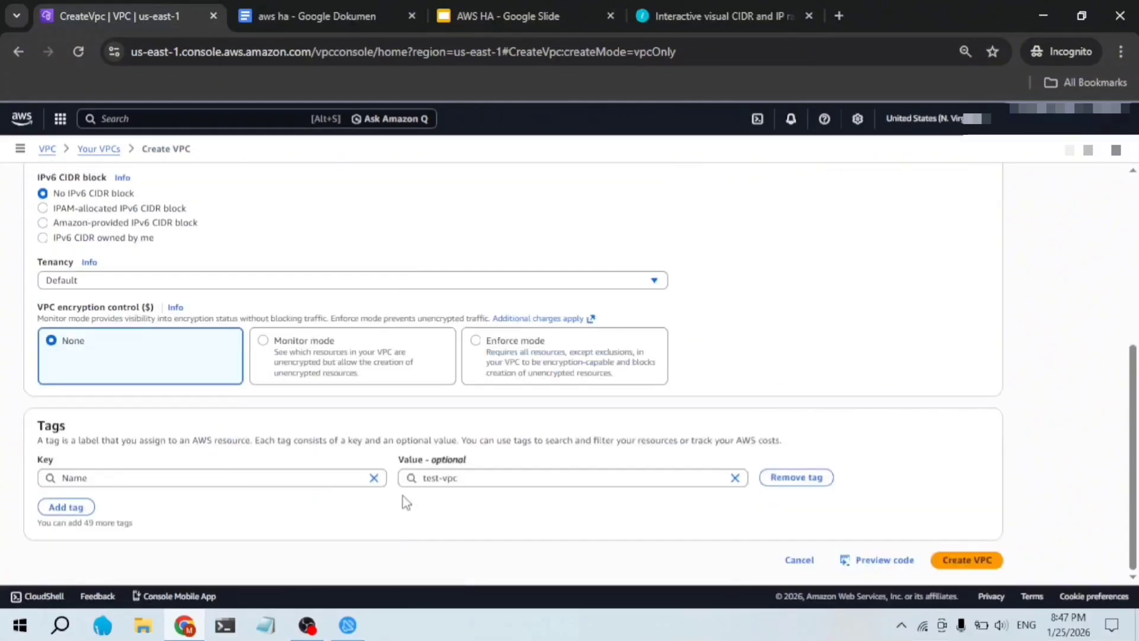
click(984, 564)
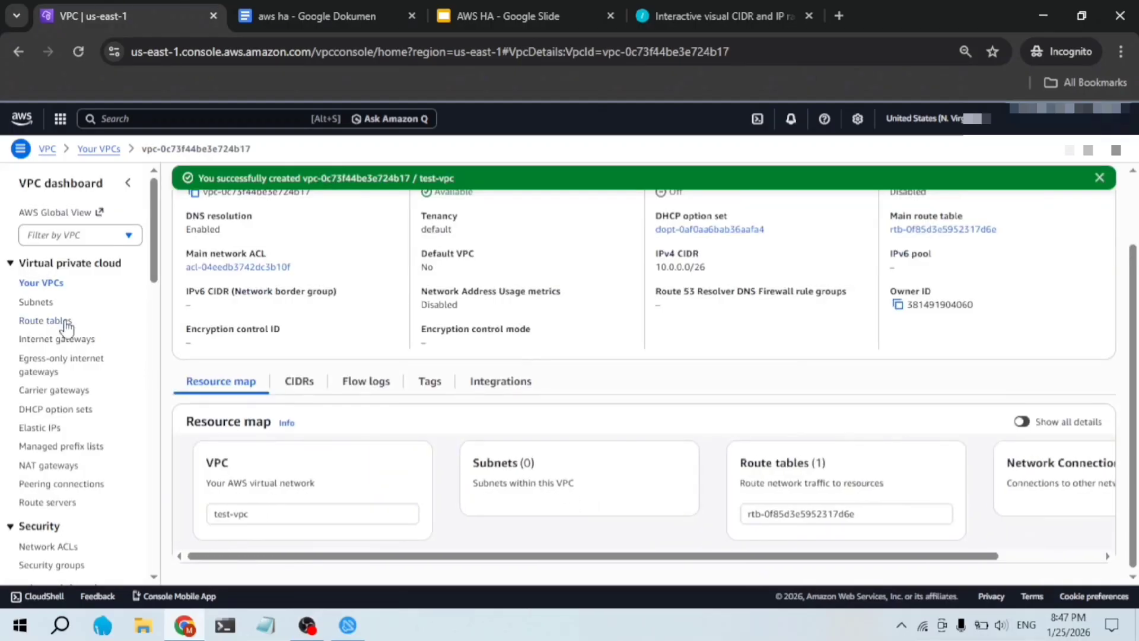
Step: Start creating subnets and select test-vpc as the VPC that holds them
click(41, 306)
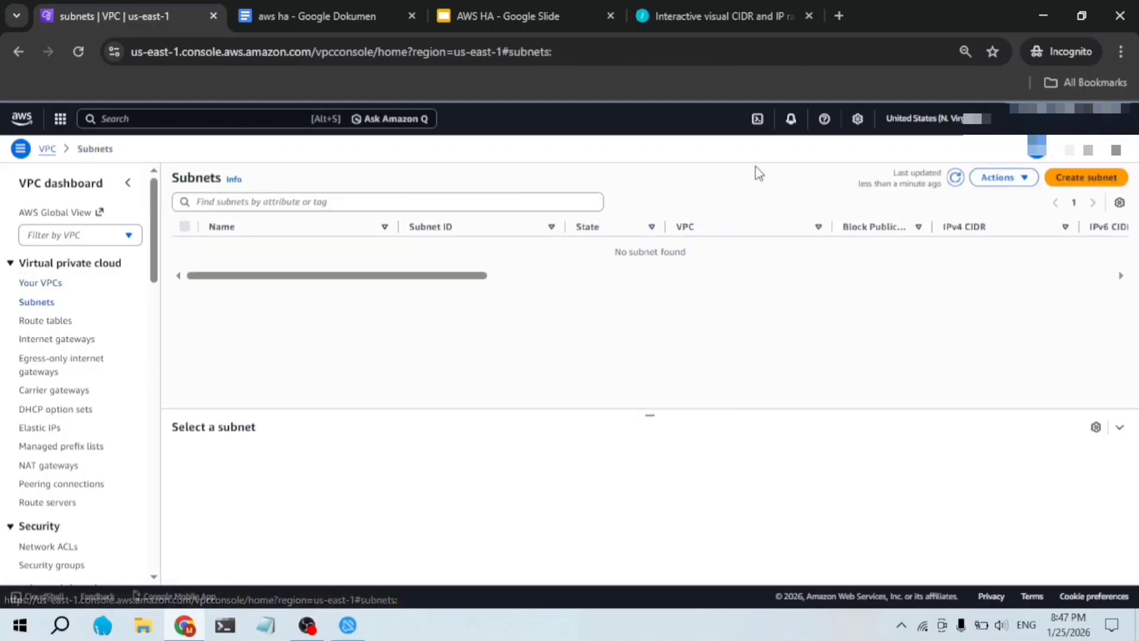
click(1080, 188)
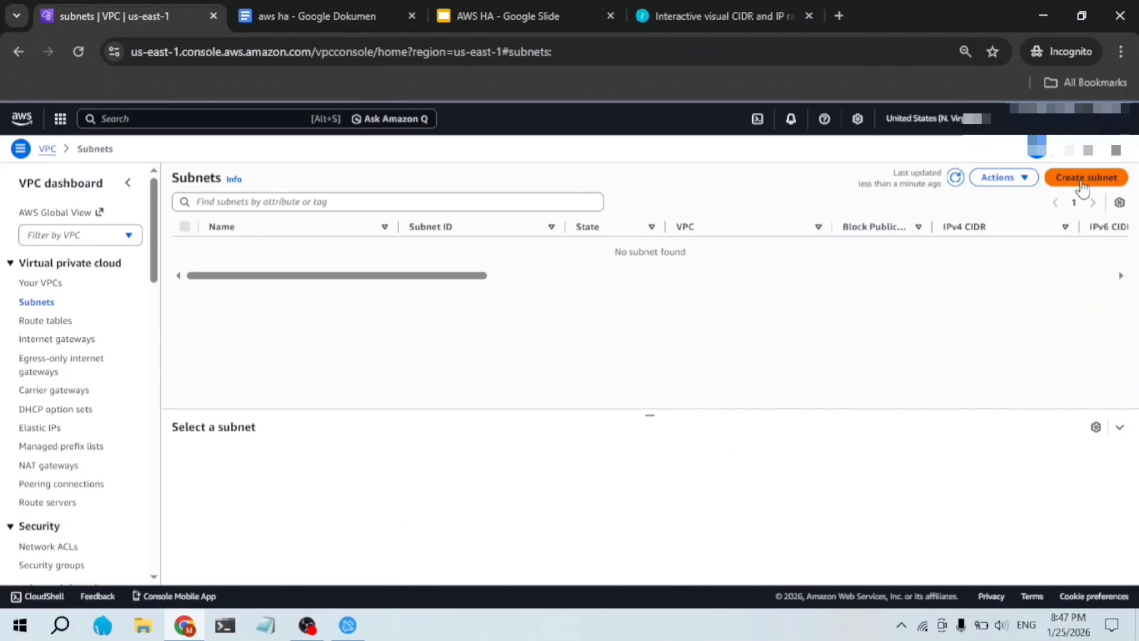
click(389, 264)
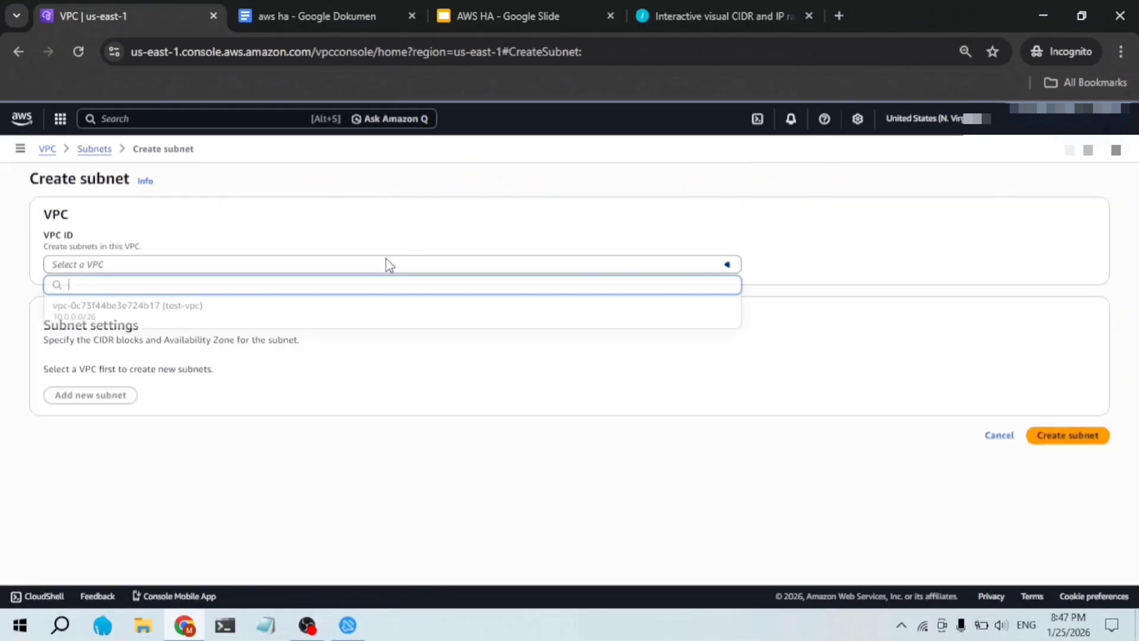
click(239, 323)
scroll(241, 330, down, 4)
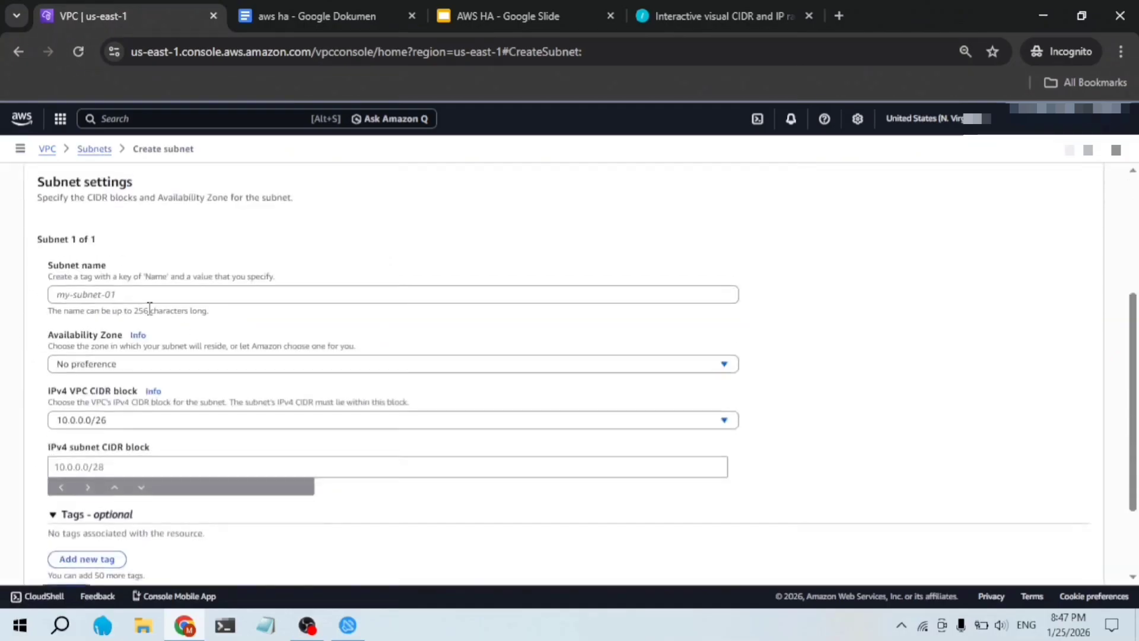
Step: Name the first subnet "private subnet az a", consulting the architecture diagram in the AWS HA slides for the layout
click(137, 294)
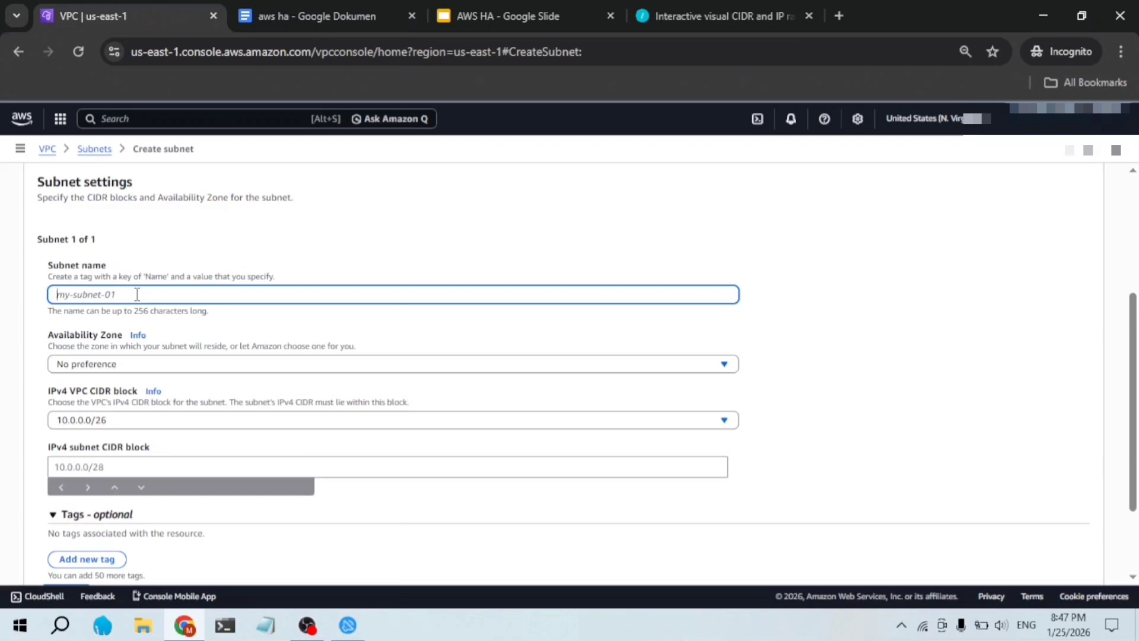
click(484, 7)
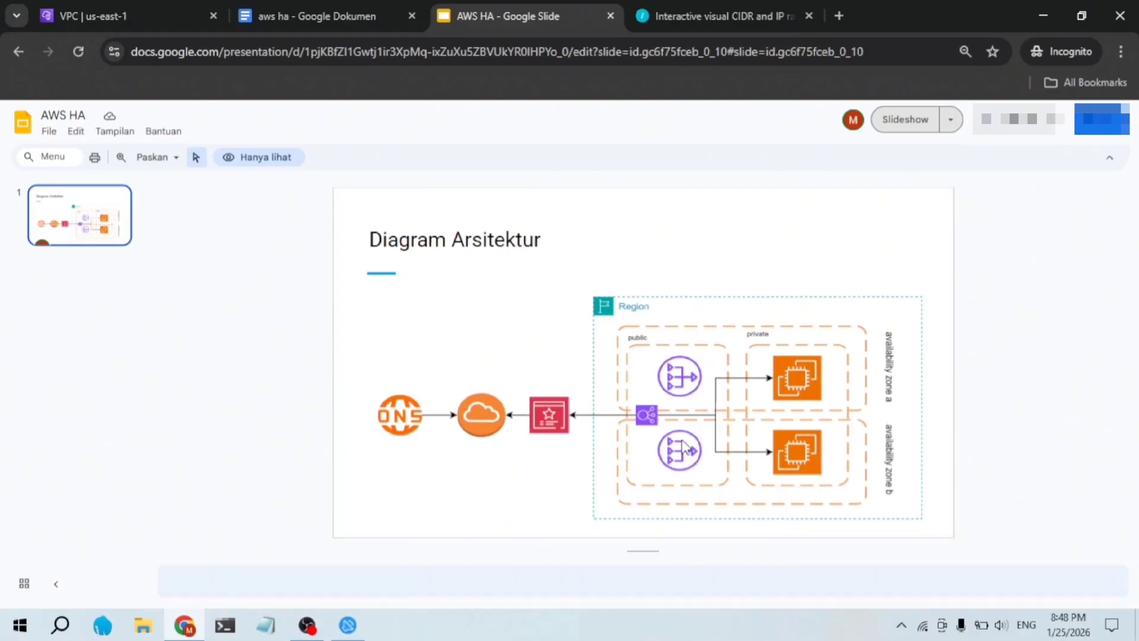
click(155, 12)
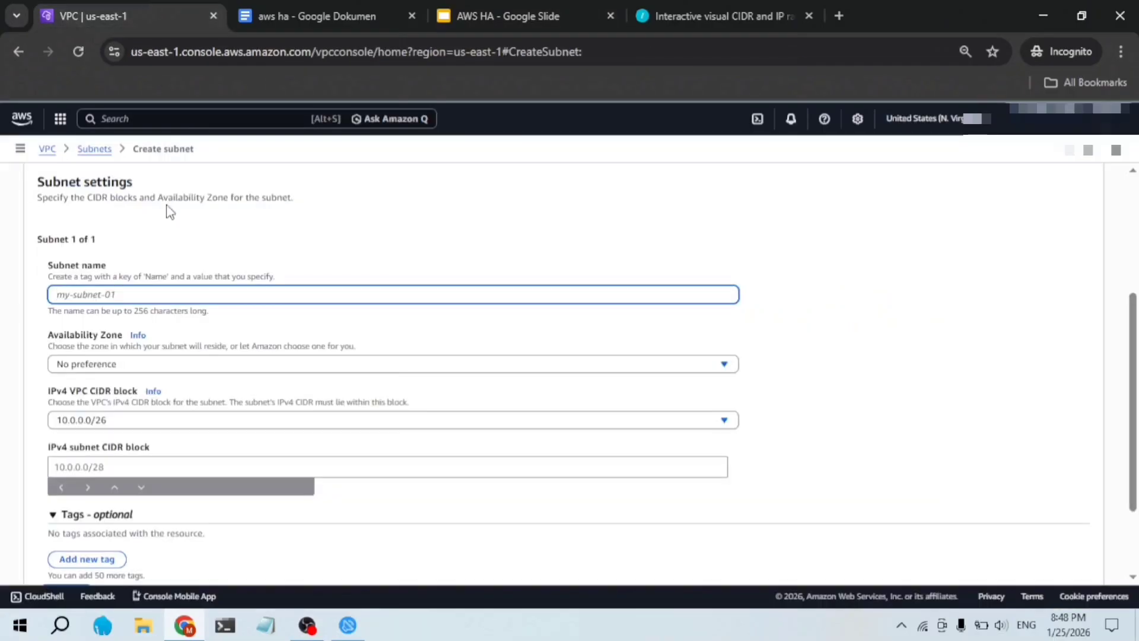
text(private)
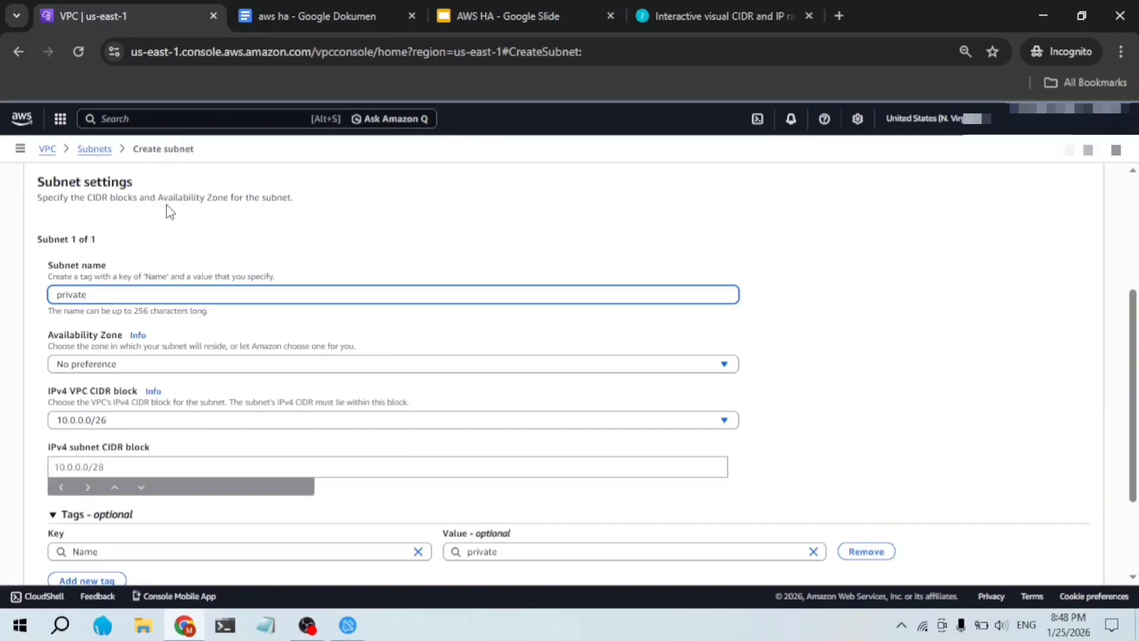
click(496, 13)
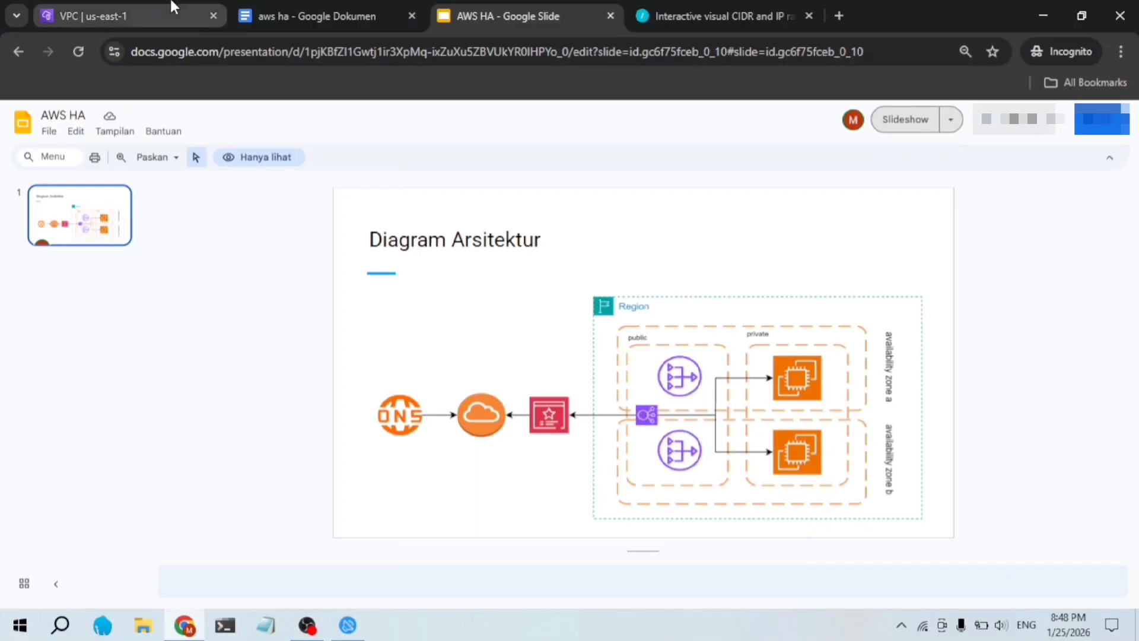
click(127, 16)
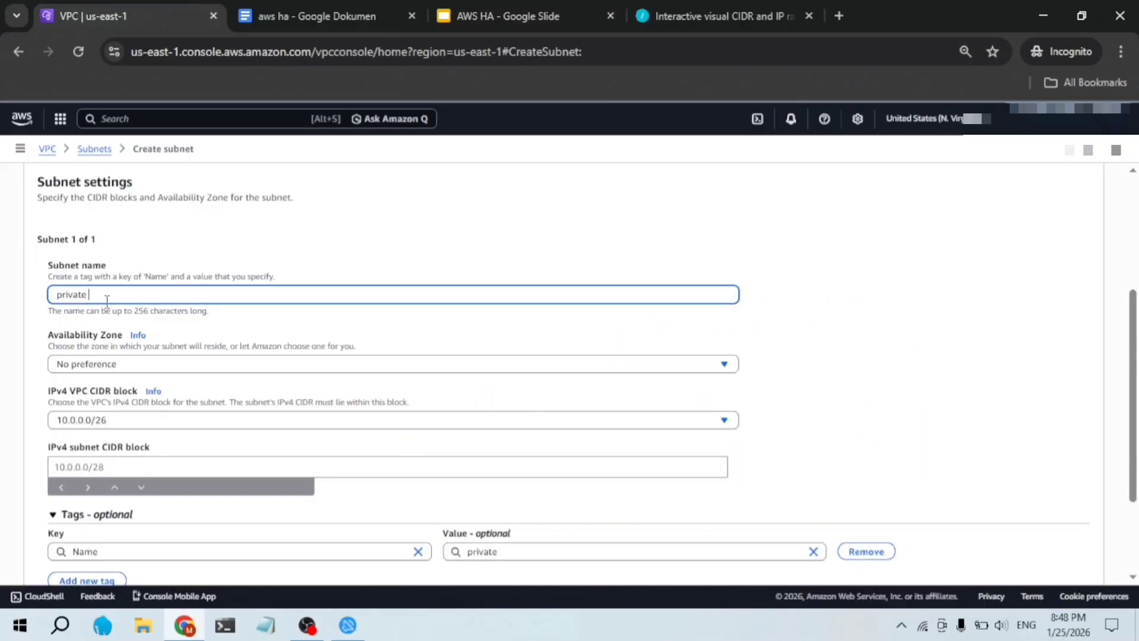
text(subnet aza)
key(Left)
scroll(107, 301, down, 1)
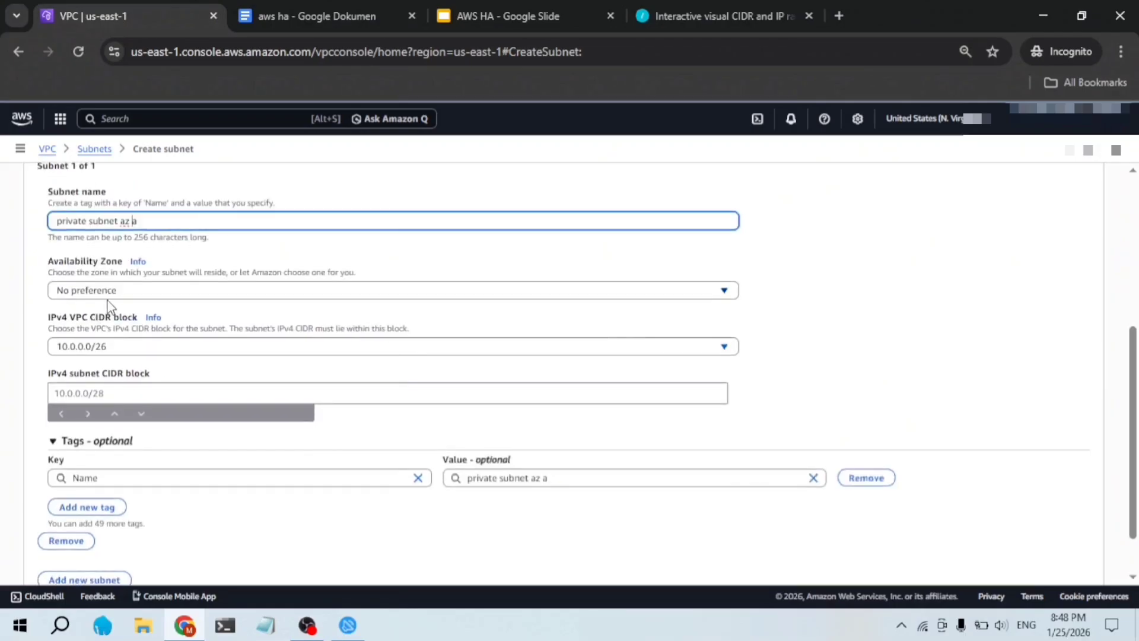
Step: Place the first subnet in availability zone us-east-1a with the IPv4 subnet CIDR block 10.0.0.0/28
click(113, 295)
click(171, 358)
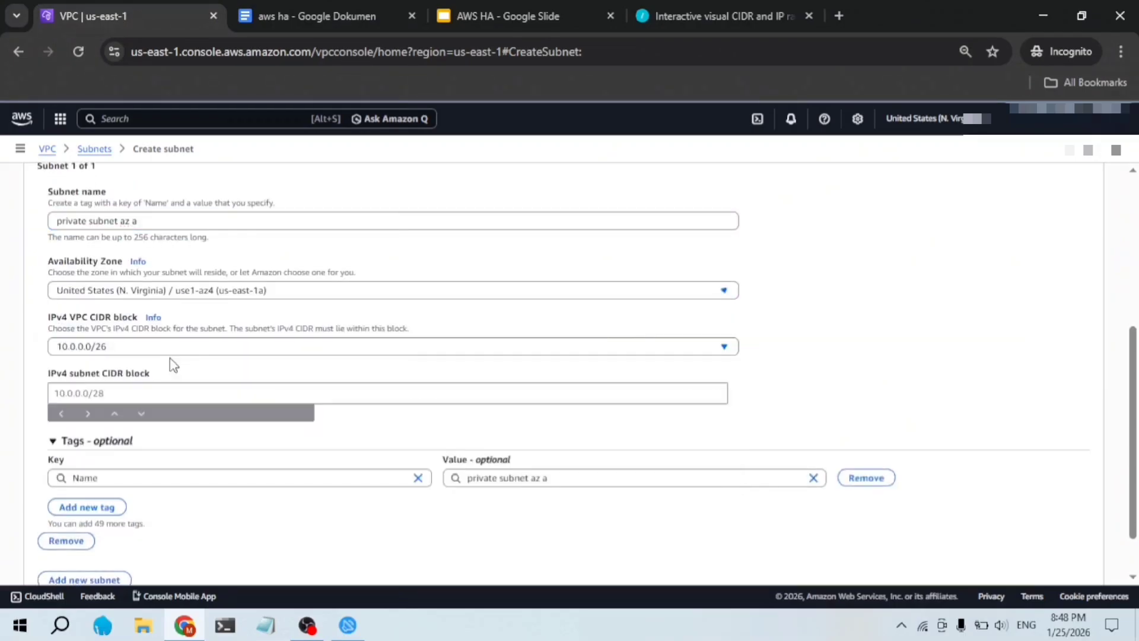
scroll(275, 298, down, 1)
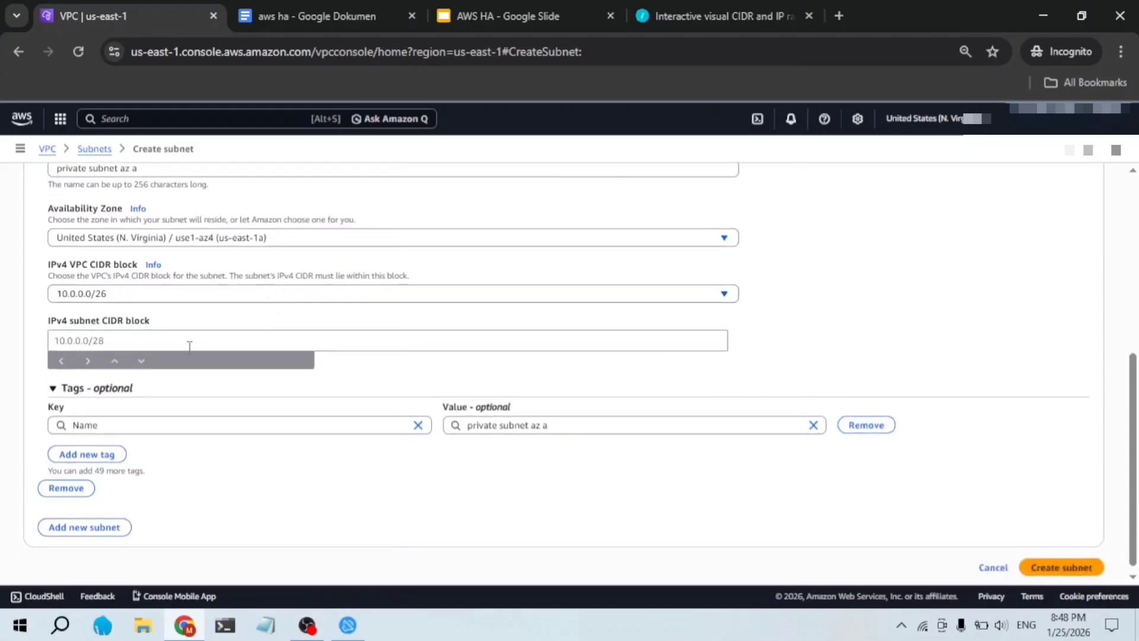
click(188, 342)
text(10.0.0.0)
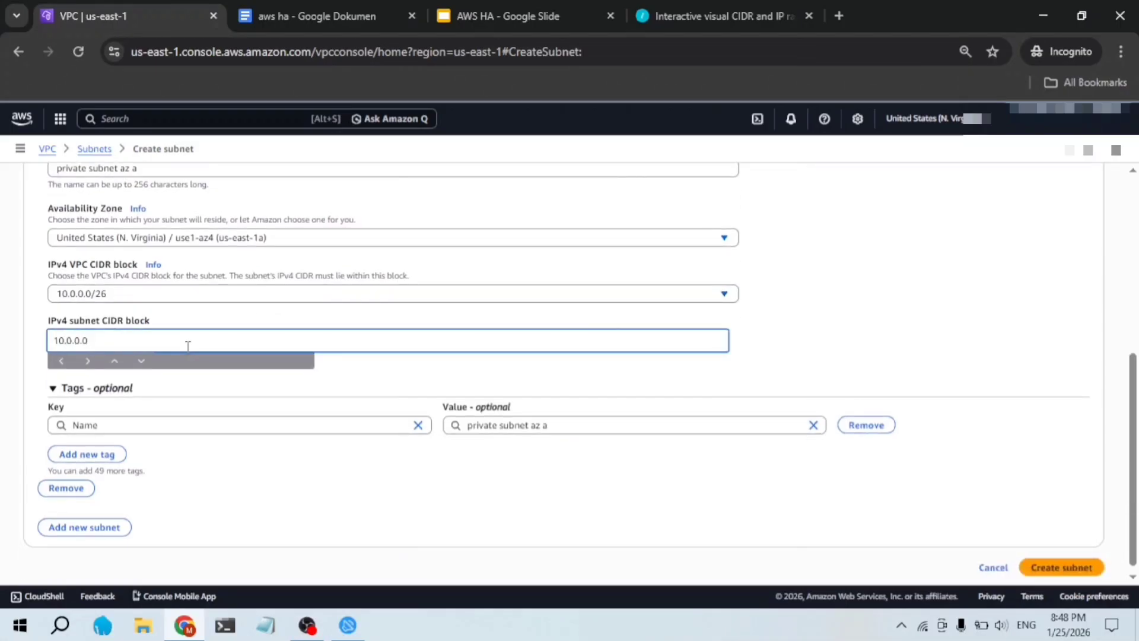
text(/28)
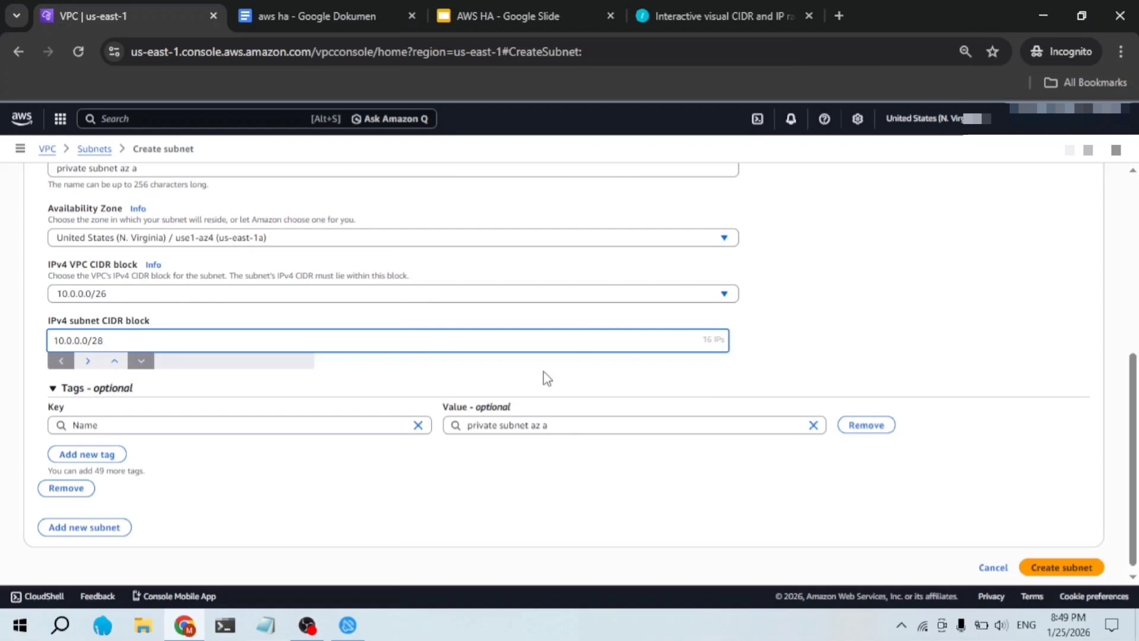
scroll(546, 379, down, 1)
scroll(547, 379, up, 3)
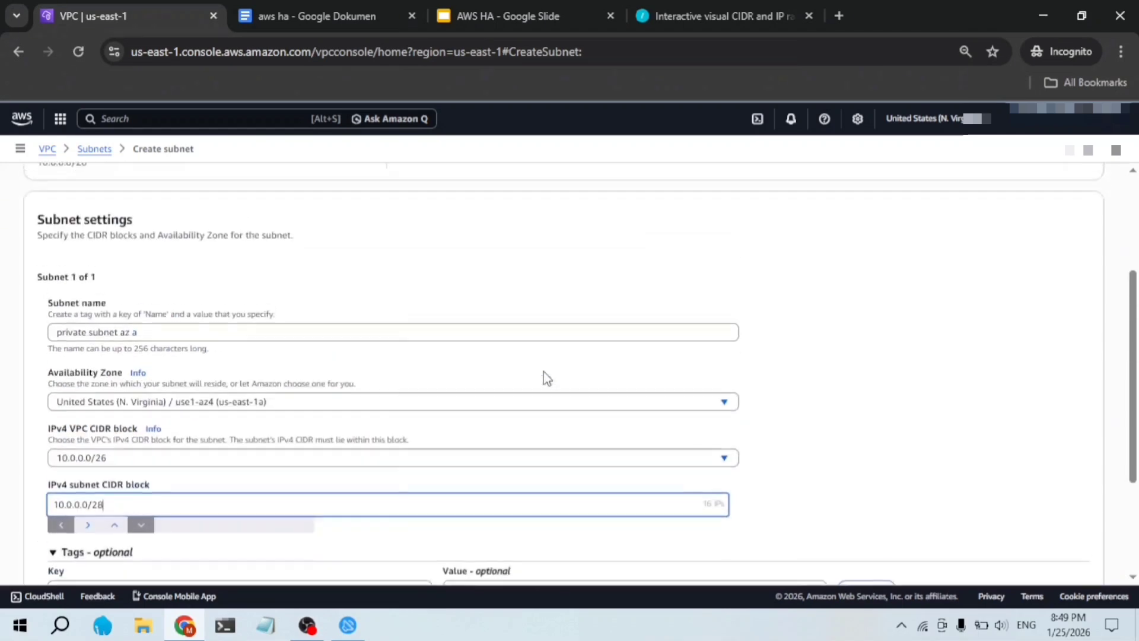
scroll(544, 377, down, 3)
Step: Add a second subnet entry and name it "private subnet az b"
click(84, 519)
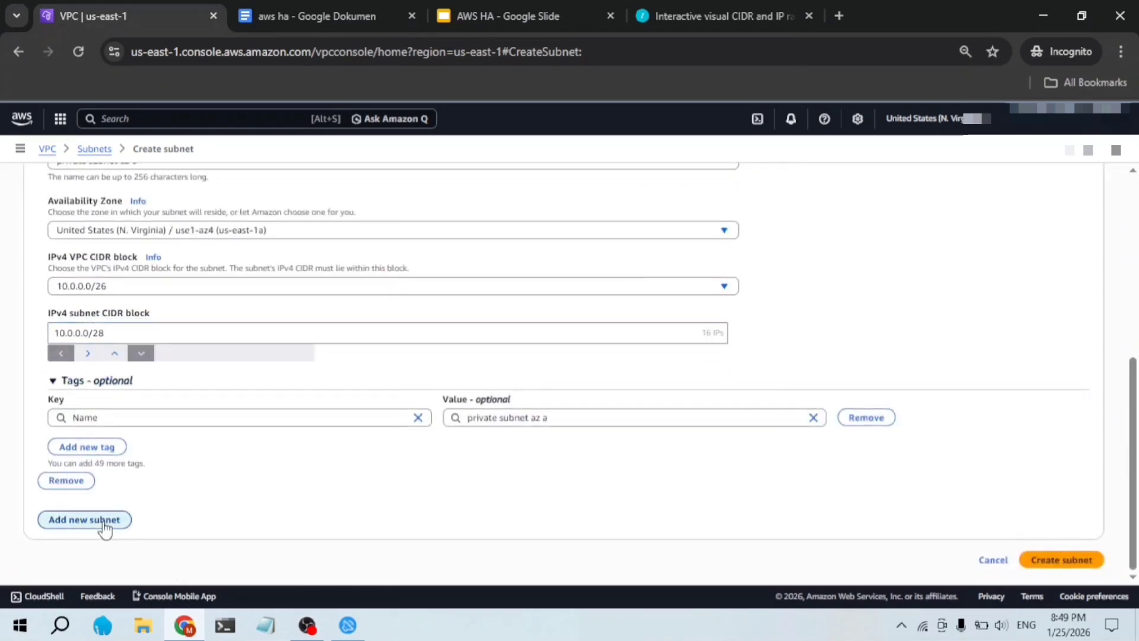
scroll(101, 527, down, 4)
click(150, 372)
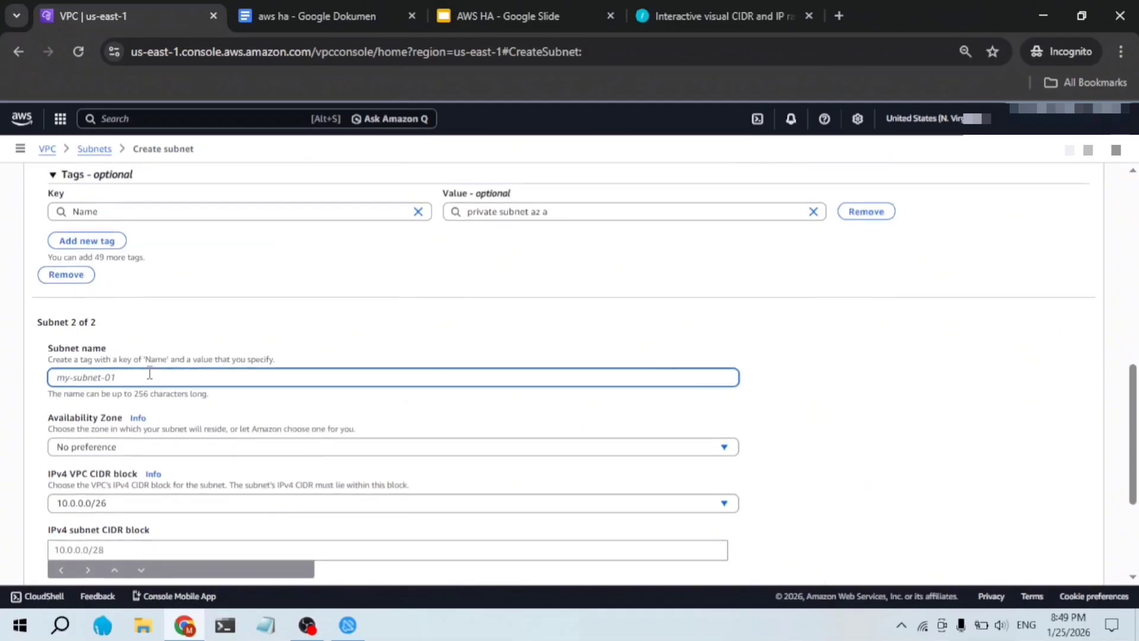
scroll(149, 373, down, 1)
text(private subnet az b)
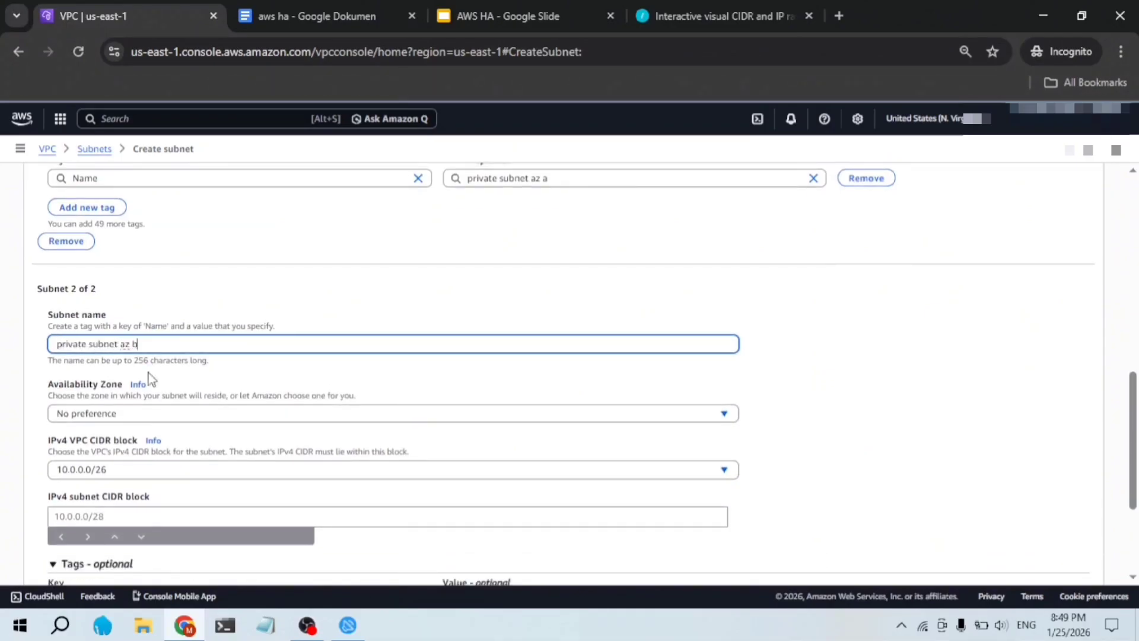
Step: Place the second subnet in availability zone us-east-1b with the IPv4 subnet CIDR block 10.0.0.16/28
scroll(149, 379, up, 5)
scroll(149, 379, down, 7)
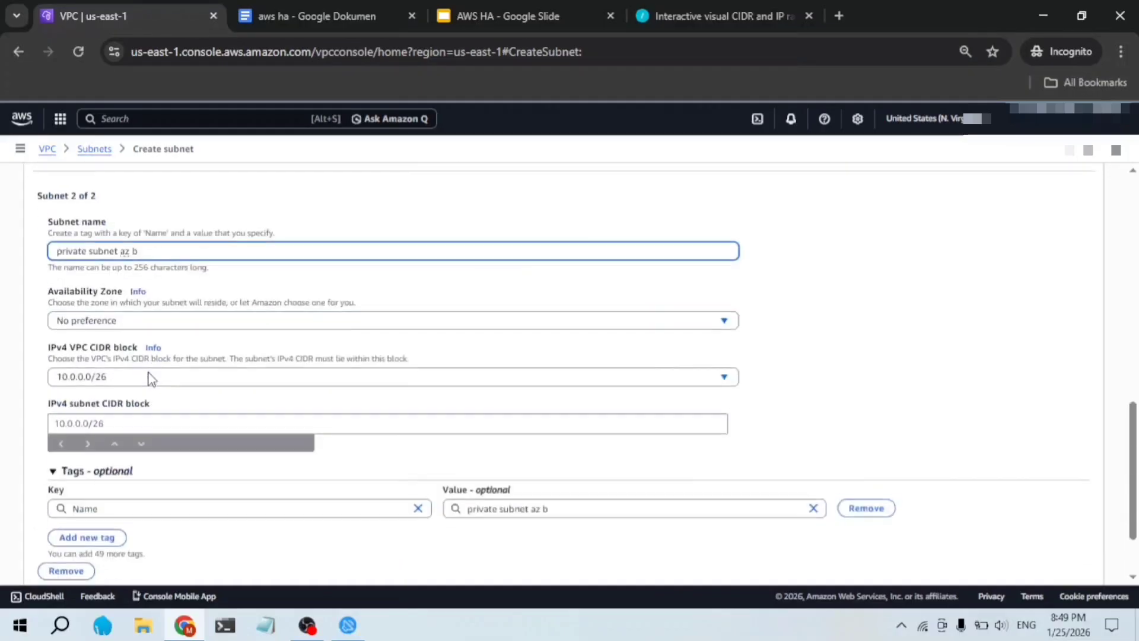
click(173, 310)
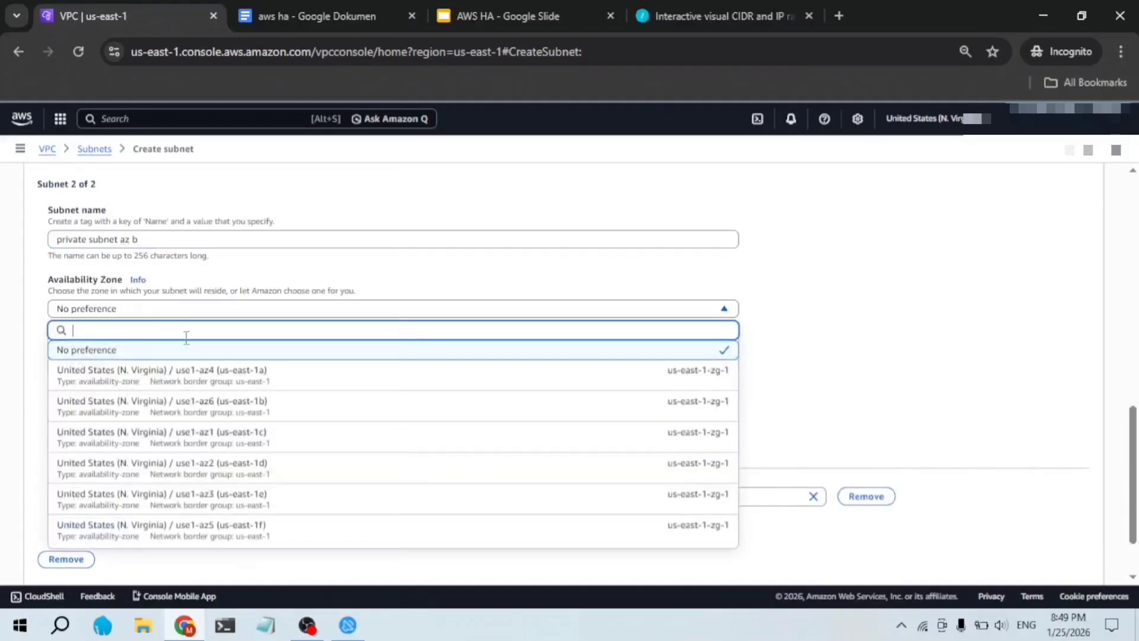
click(220, 405)
scroll(220, 403, down, 1)
click(171, 368)
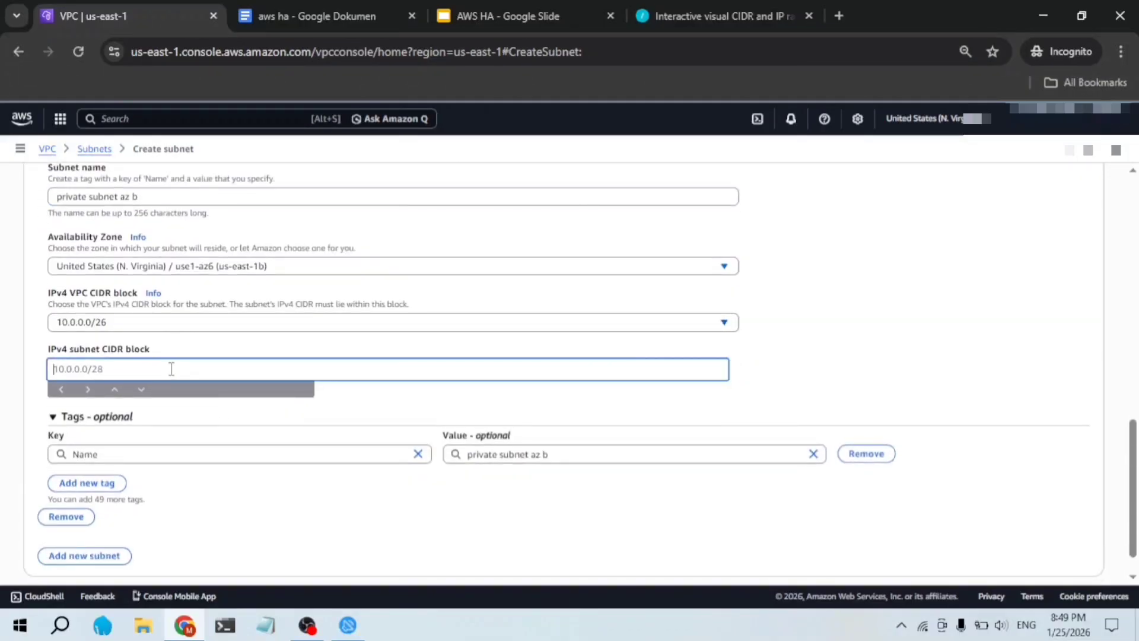
text(10.0.0.0)
text(6/28)
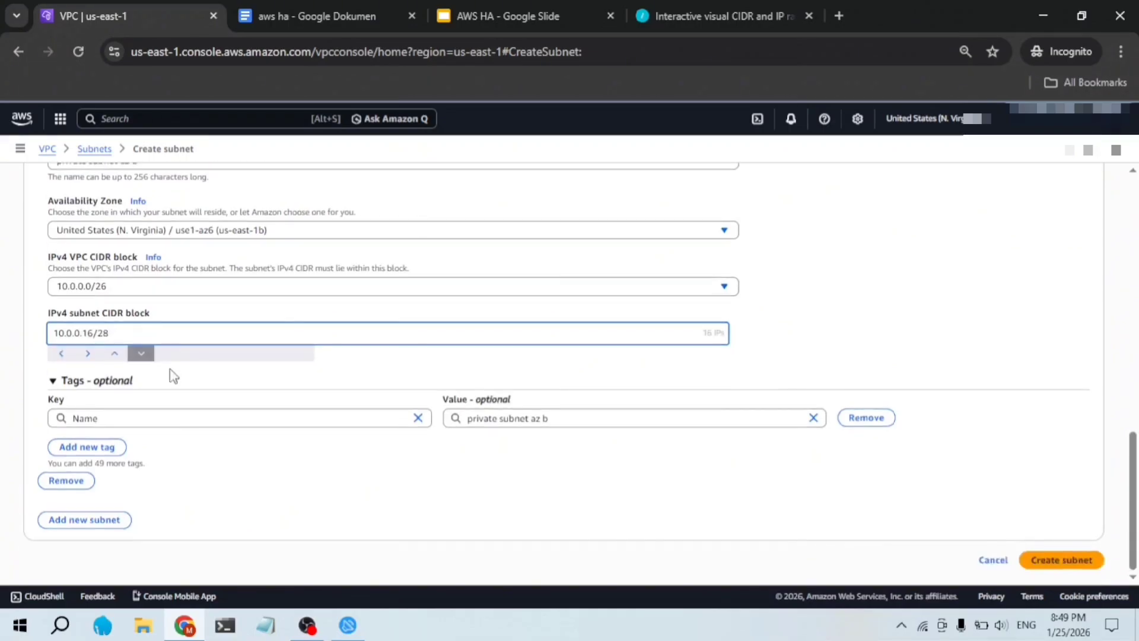
Step: Add a third subnet entry and name it "pbulic subnet az a"
scroll(171, 369, down, 1)
scroll(259, 474, up, 1)
scroll(217, 324, down, 1)
click(122, 519)
scroll(122, 520, down, 4)
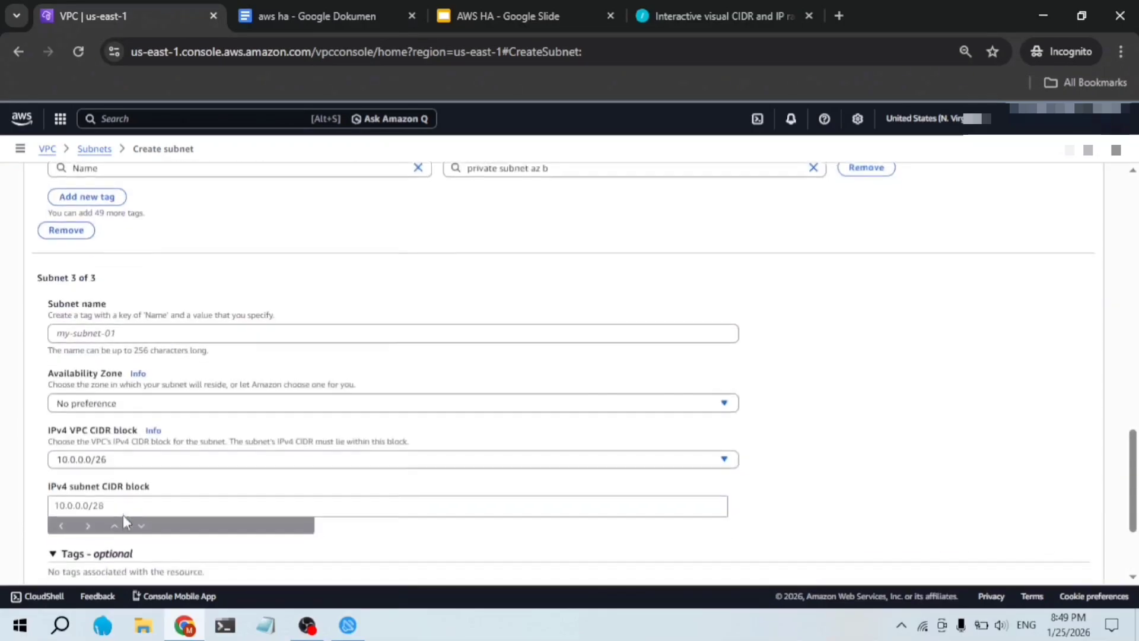
click(148, 333)
text(pbulic)
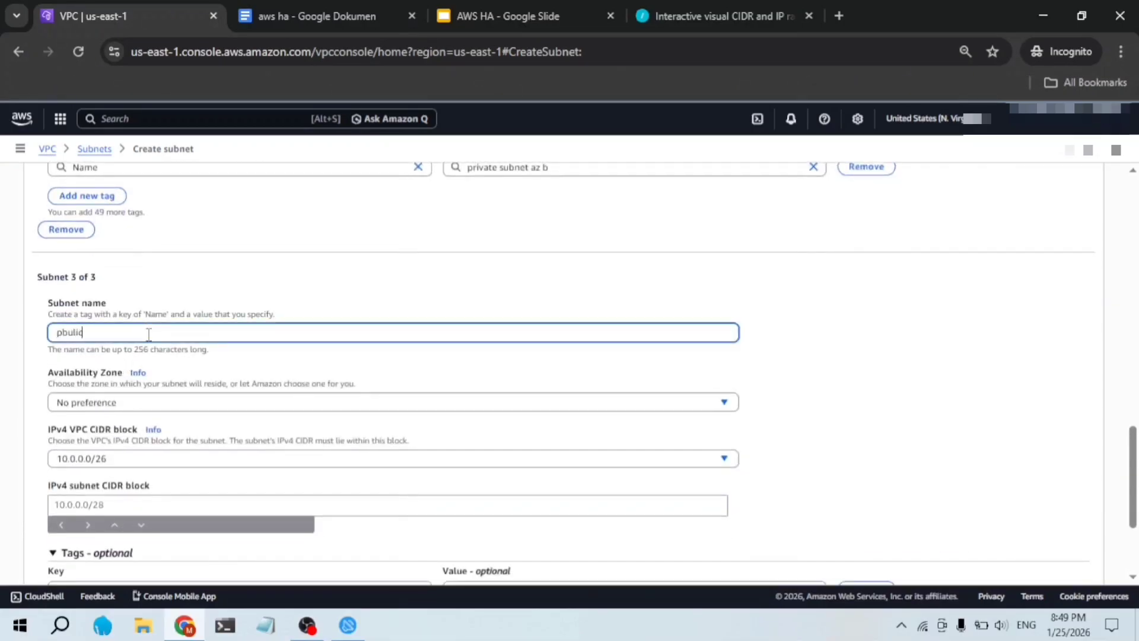
text( subnet az a)
Step: Place the third subnet in availability zone us-east-1a with the IPv4 subnet CIDR block 10.0.0.32/28
scroll(148, 333, down, 2)
click(148, 293)
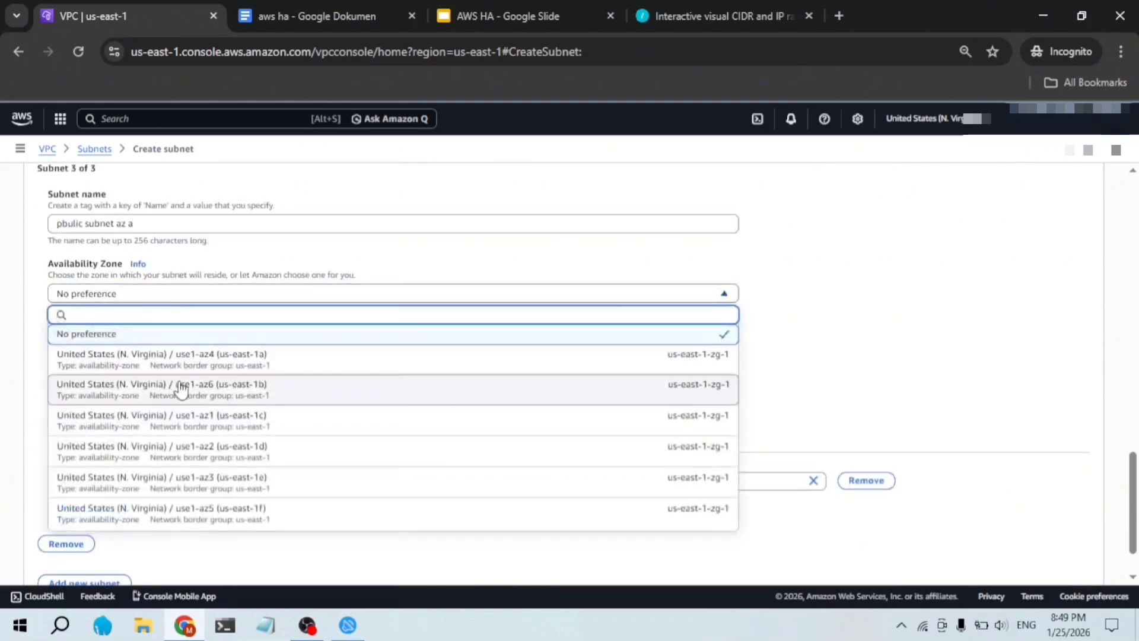
click(181, 387)
click(187, 295)
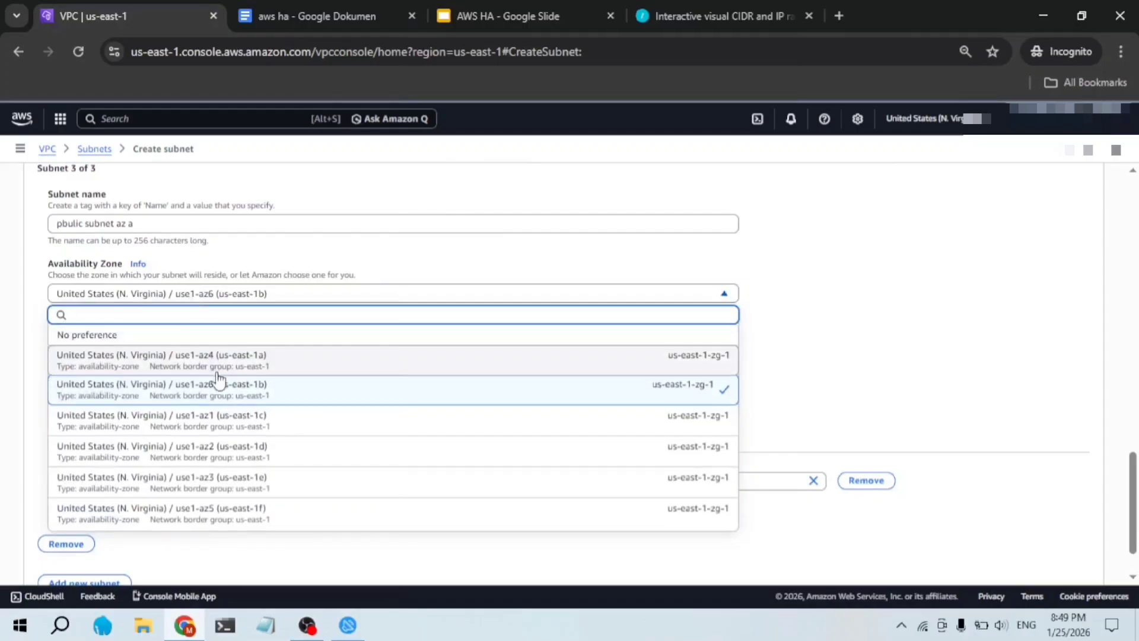
click(202, 359)
scroll(219, 378, down, 1)
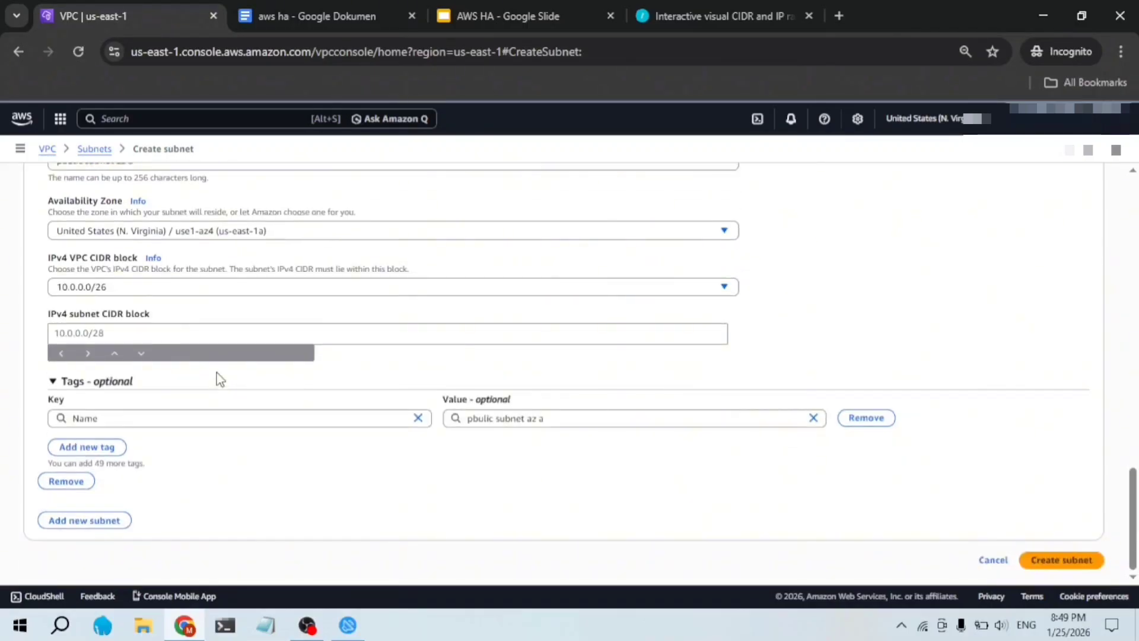
click(143, 332)
text(10.0)
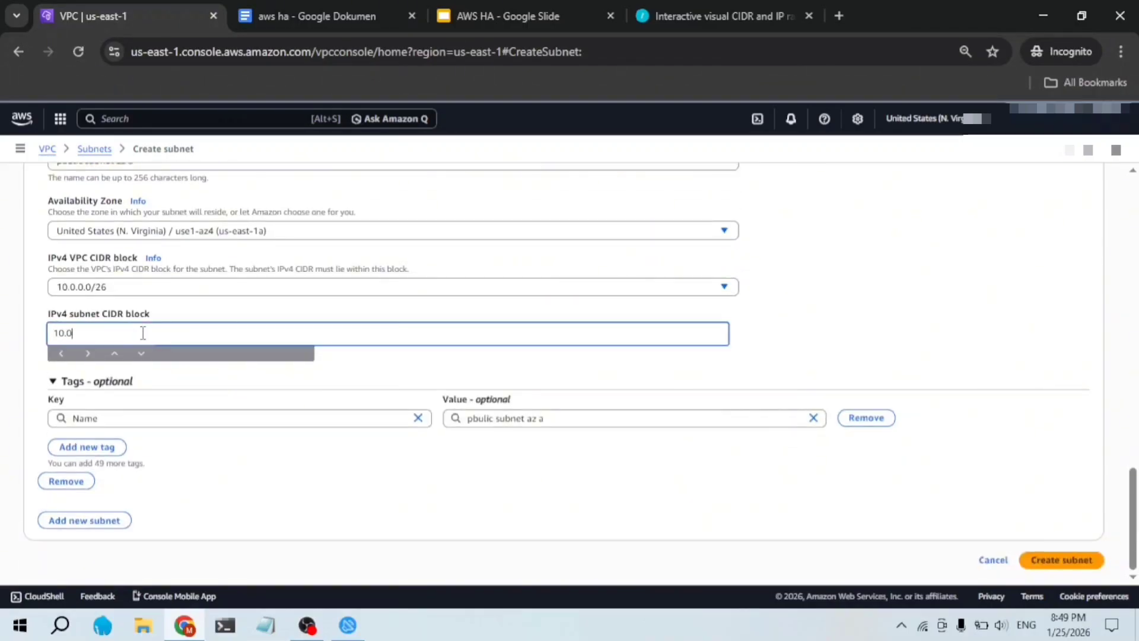
text(.0.32/28)
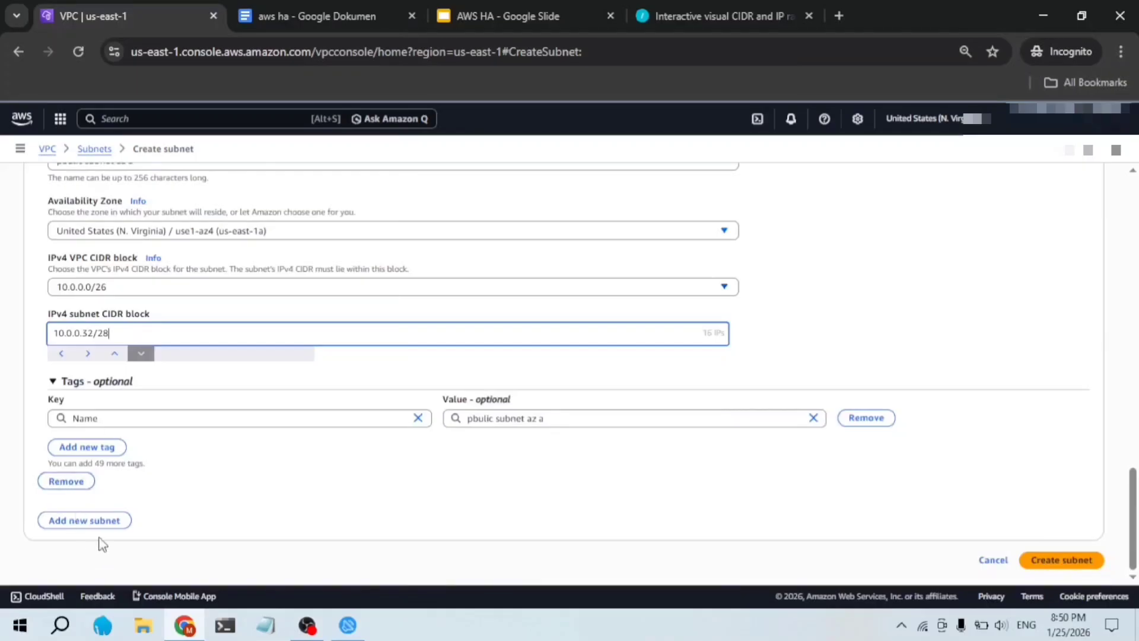
Step: Add a fourth subnet entry and name it "public subnet az b"
click(108, 523)
scroll(110, 525, down, 2)
click(143, 481)
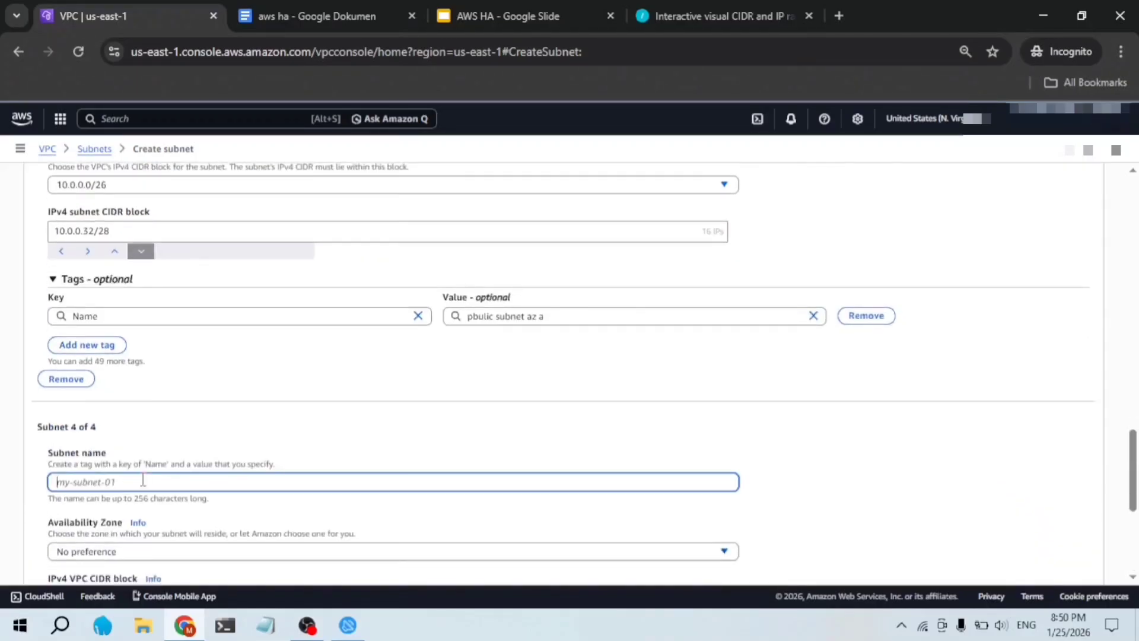
text(public subnet az b)
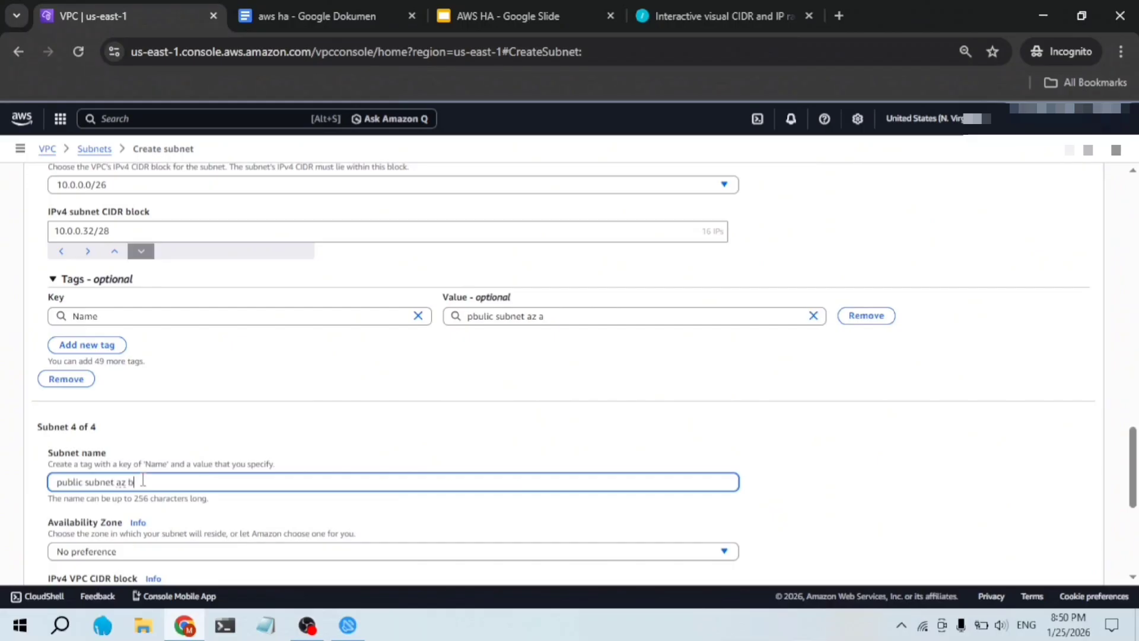
Step: Place the fourth subnet in availability zone us-east-1b with the IPv4 subnet CIDR block 10.0.0.48/28
scroll(168, 437, down, 2)
click(193, 426)
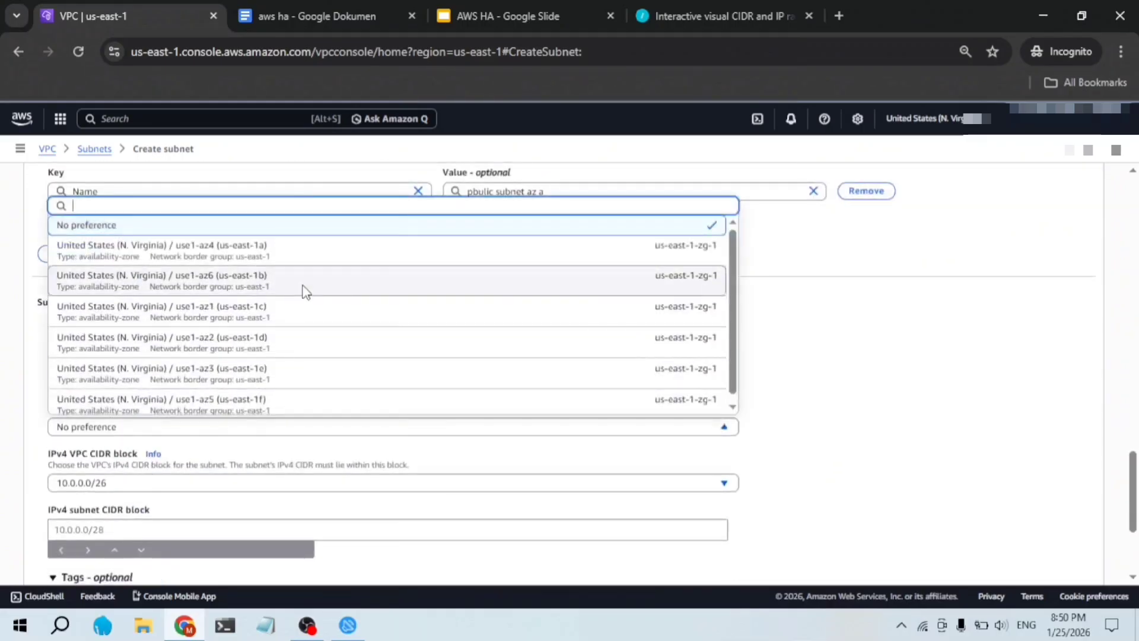
click(304, 291)
scroll(304, 291, down, 2)
click(181, 417)
text(10)
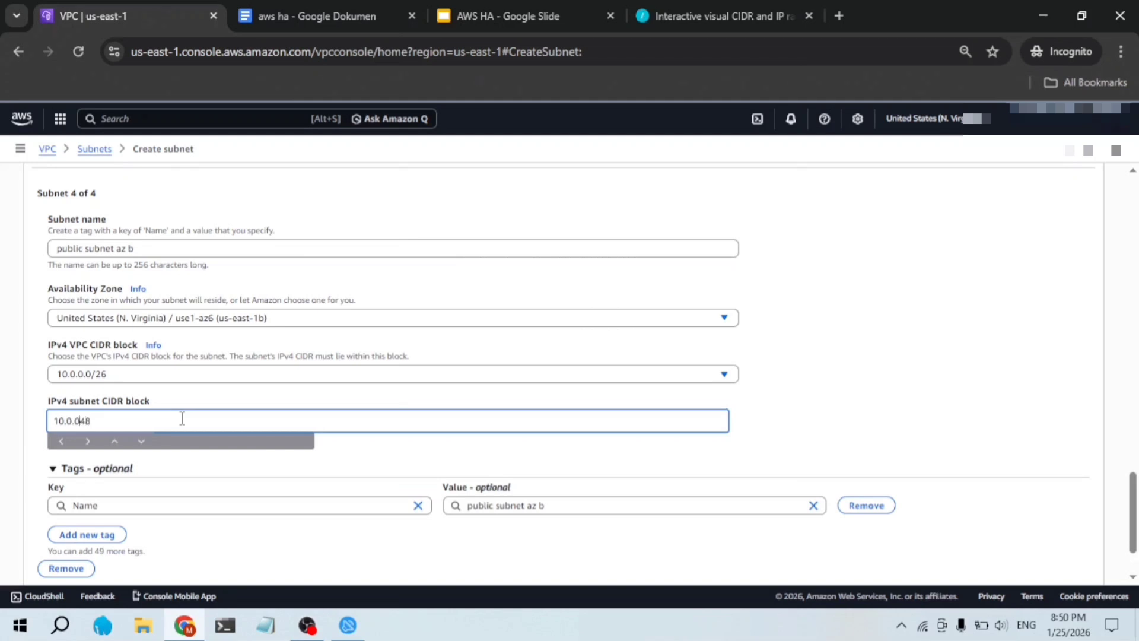
text(.0.0.48/28)
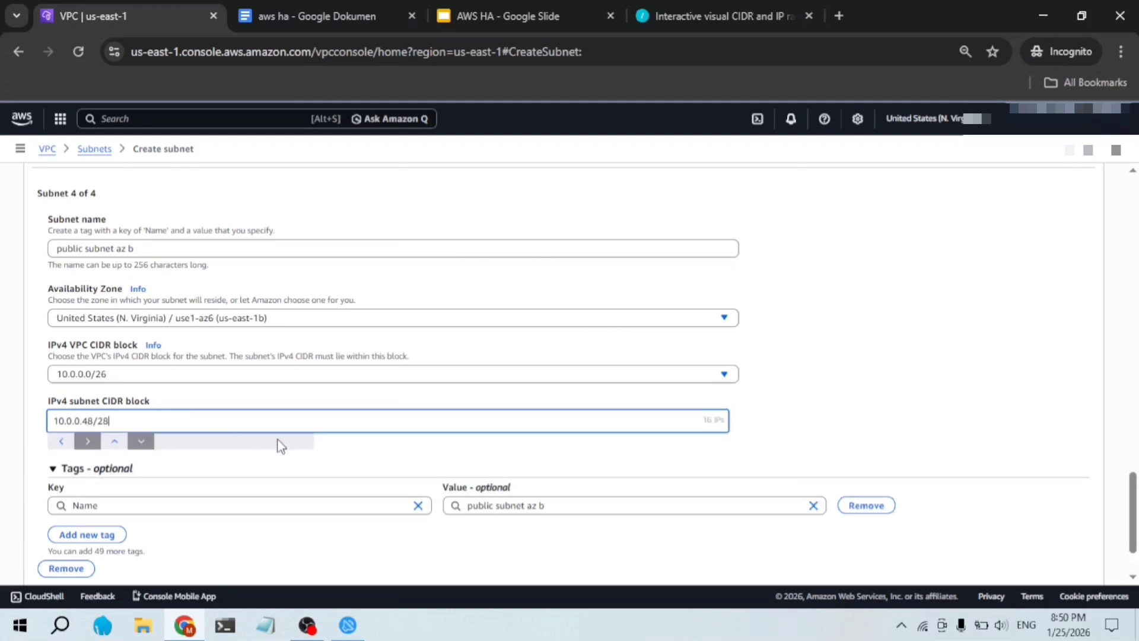
click(388, 457)
Step: Review the names, availability zones and CIDR blocks of all four subnet entries and the chosen VPC
scroll(392, 461, up, 1)
scroll(392, 461, up, 2)
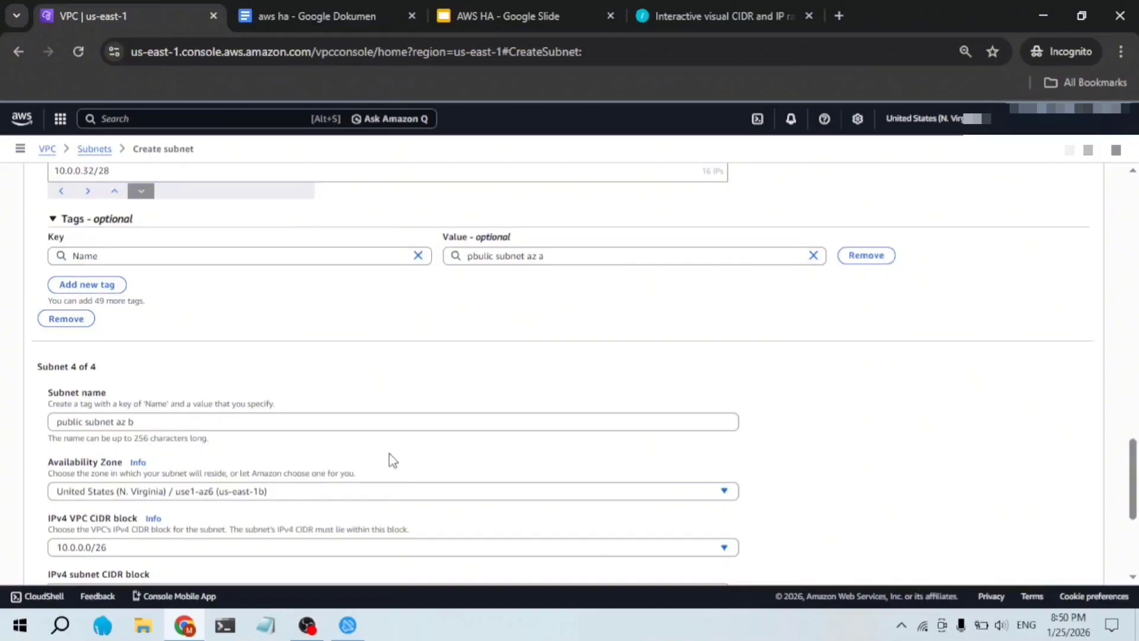
scroll(391, 461, up, 2)
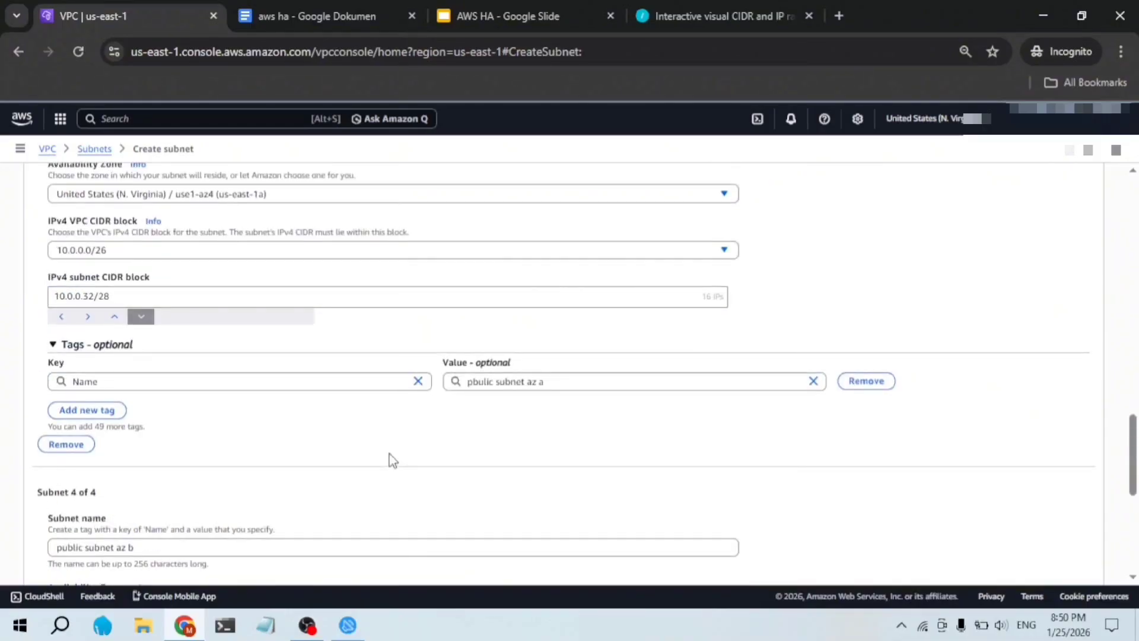
scroll(391, 461, down, 3)
scroll(391, 461, down, 1)
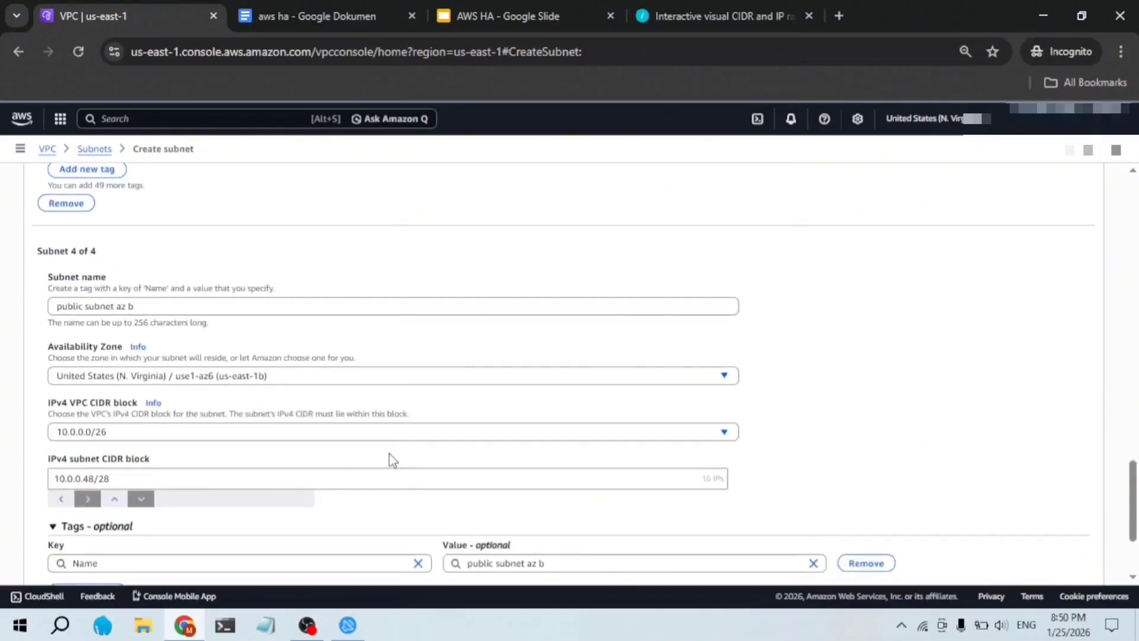
scroll(392, 461, down, 2)
scroll(132, 407, up, 1)
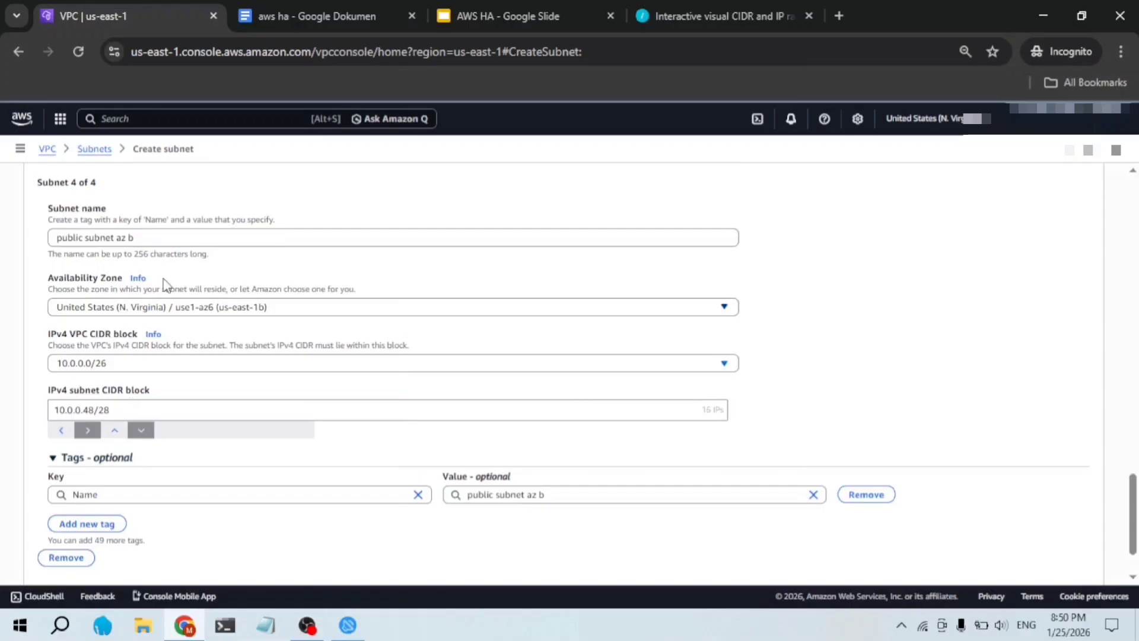
scroll(150, 238, up, 1)
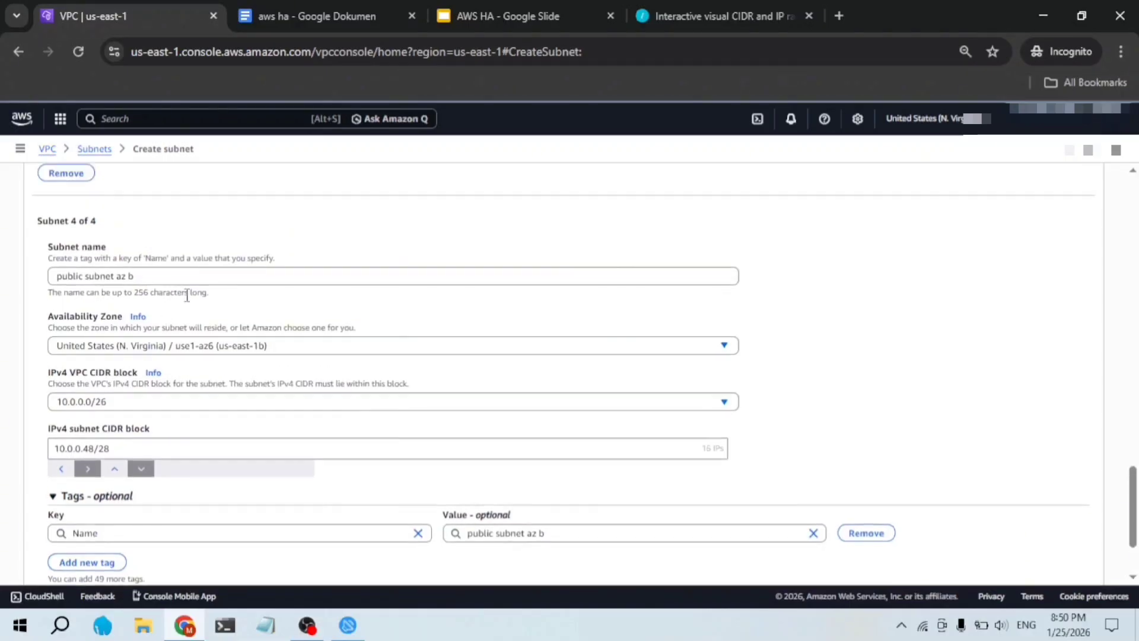
scroll(187, 295, up, 6)
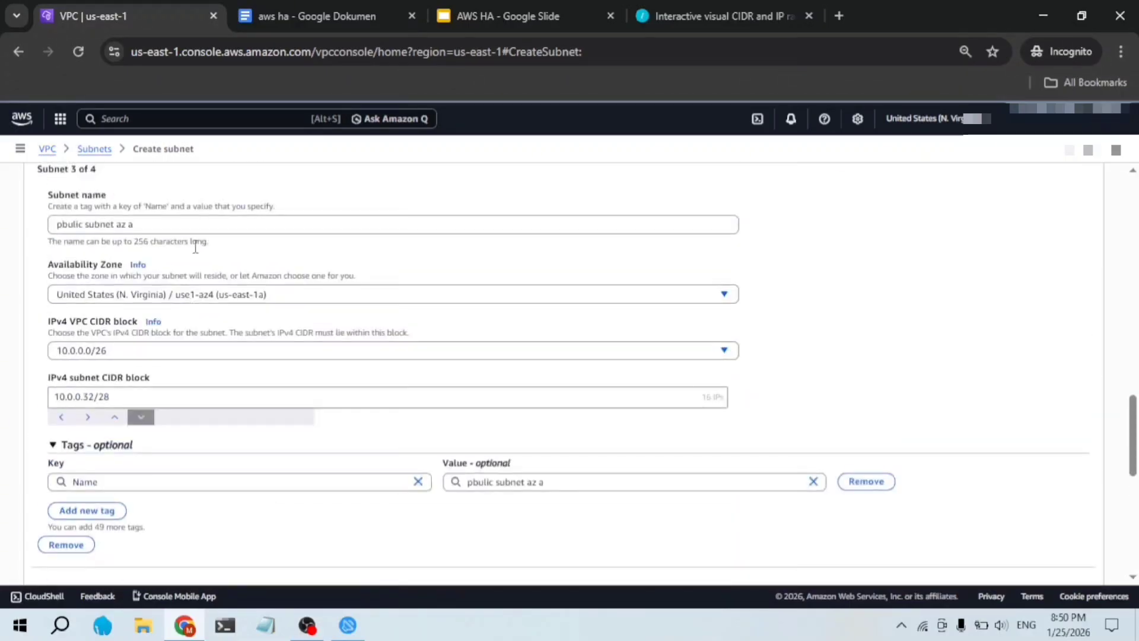
scroll(195, 246, up, 7)
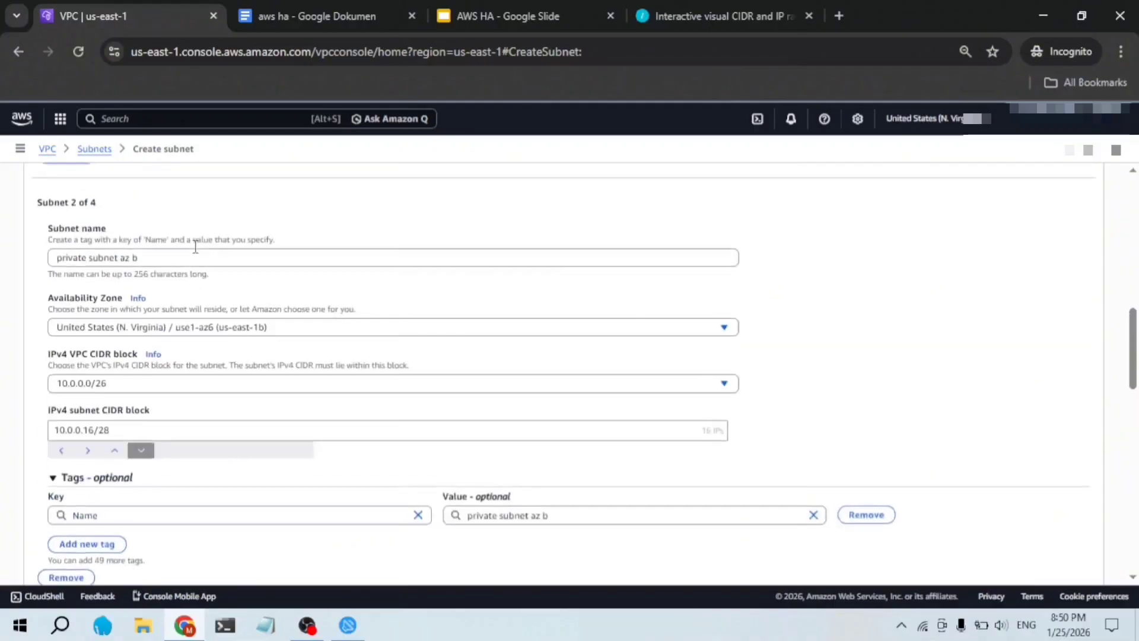
scroll(195, 247, up, 8)
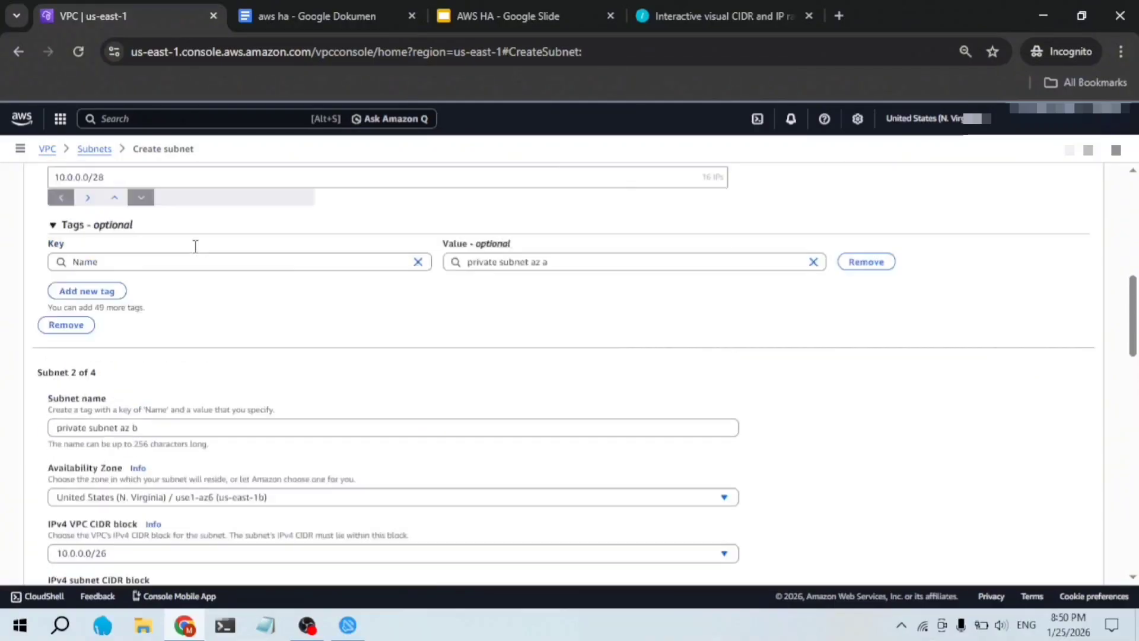
scroll(197, 253, up, 2)
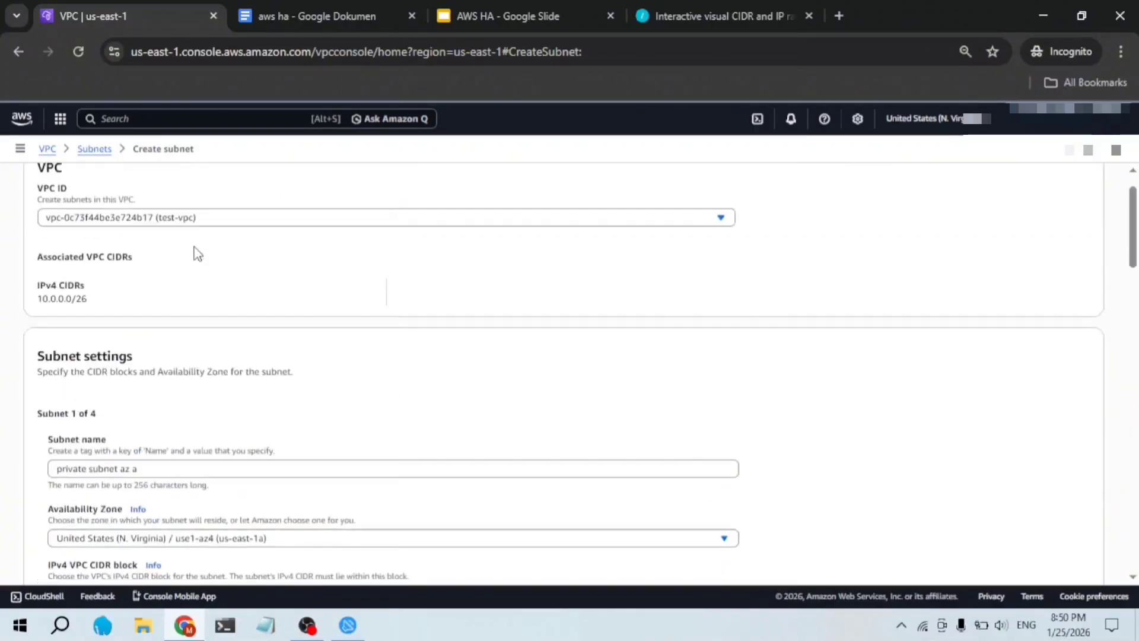
scroll(196, 247, down, 20)
scroll(195, 247, down, 1)
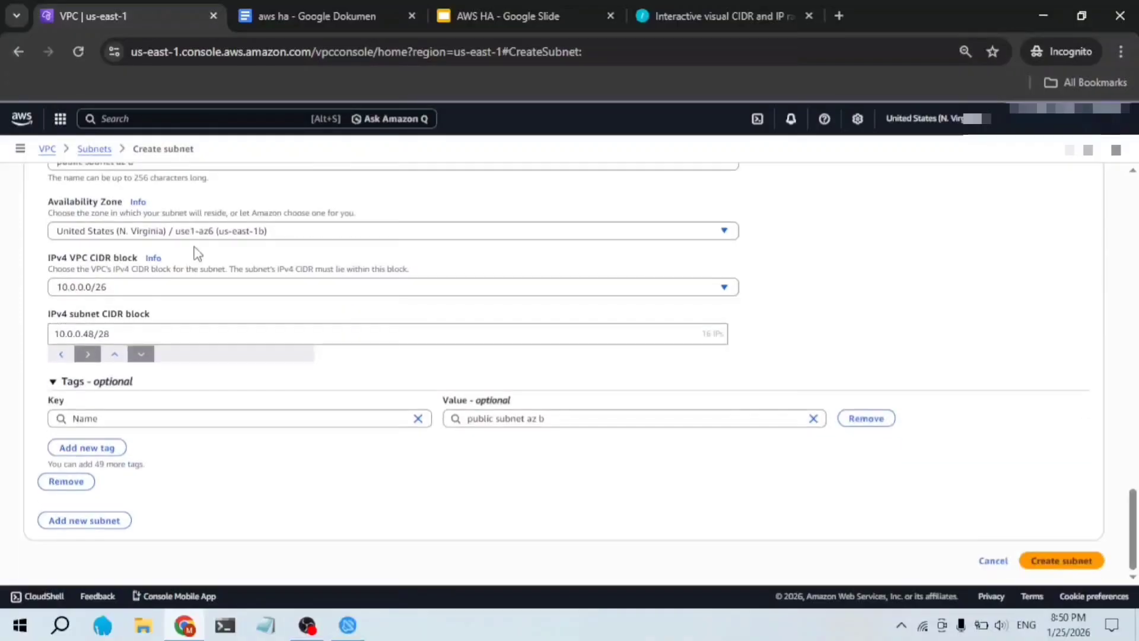
Step: Create the four subnets and sort the resulting subnet list by IPv4 CIDR
click(1053, 562)
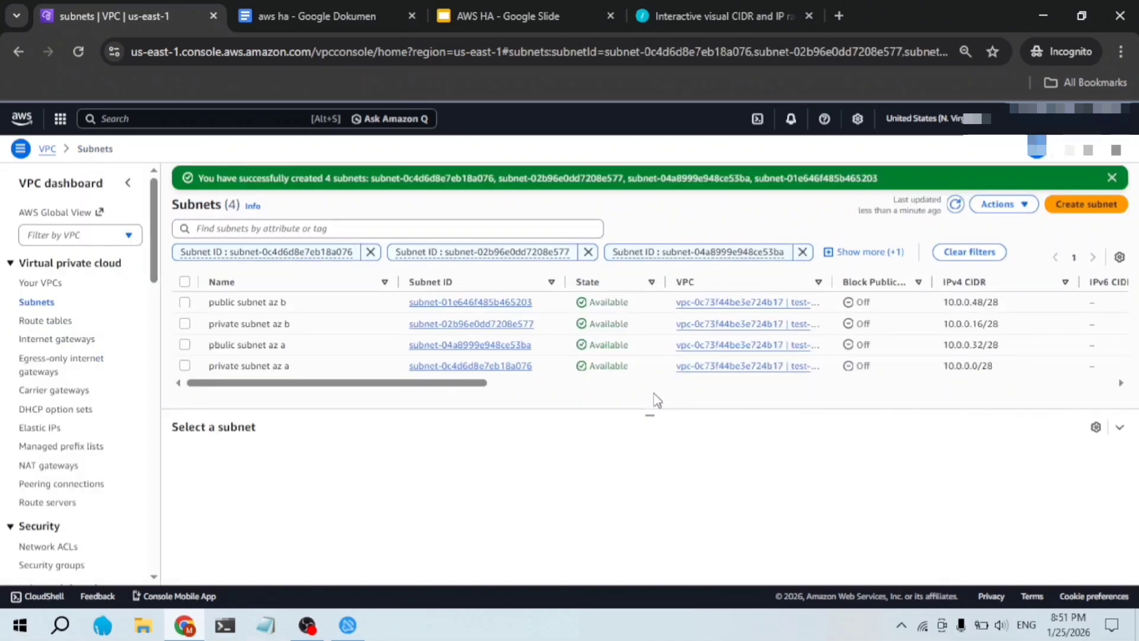
scroll(632, 326, right, 5)
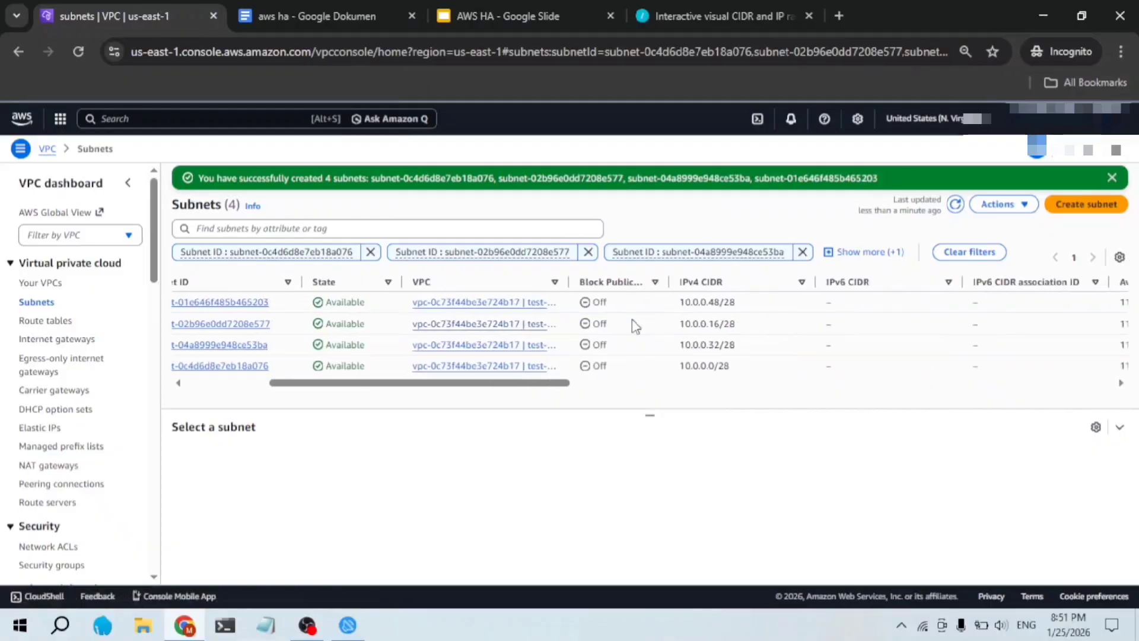
scroll(635, 326, left, 5)
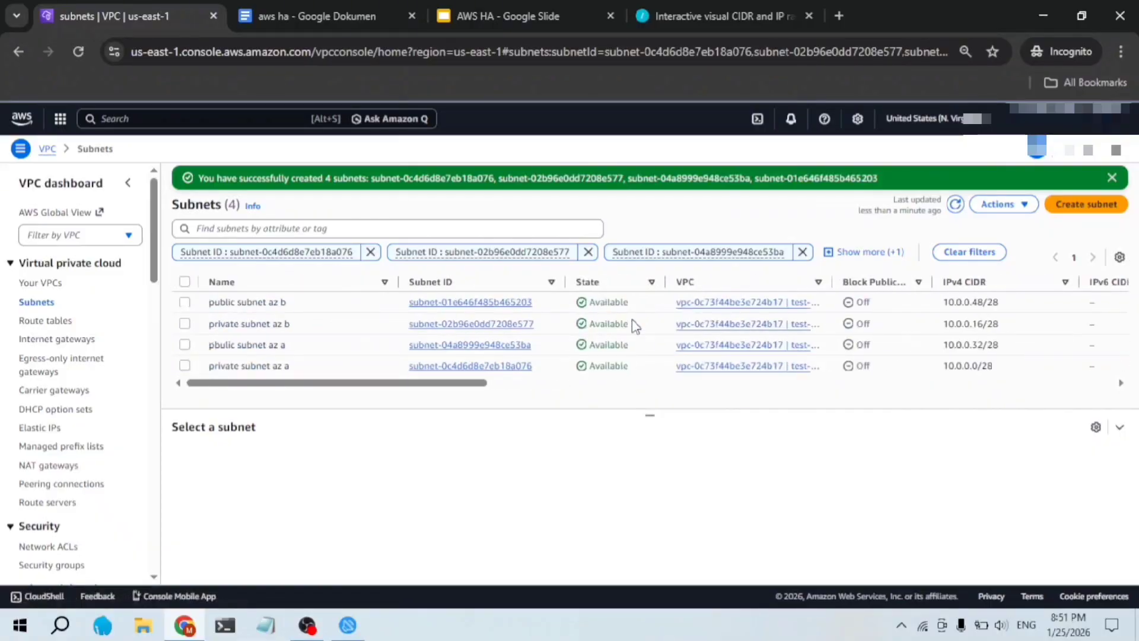
click(989, 282)
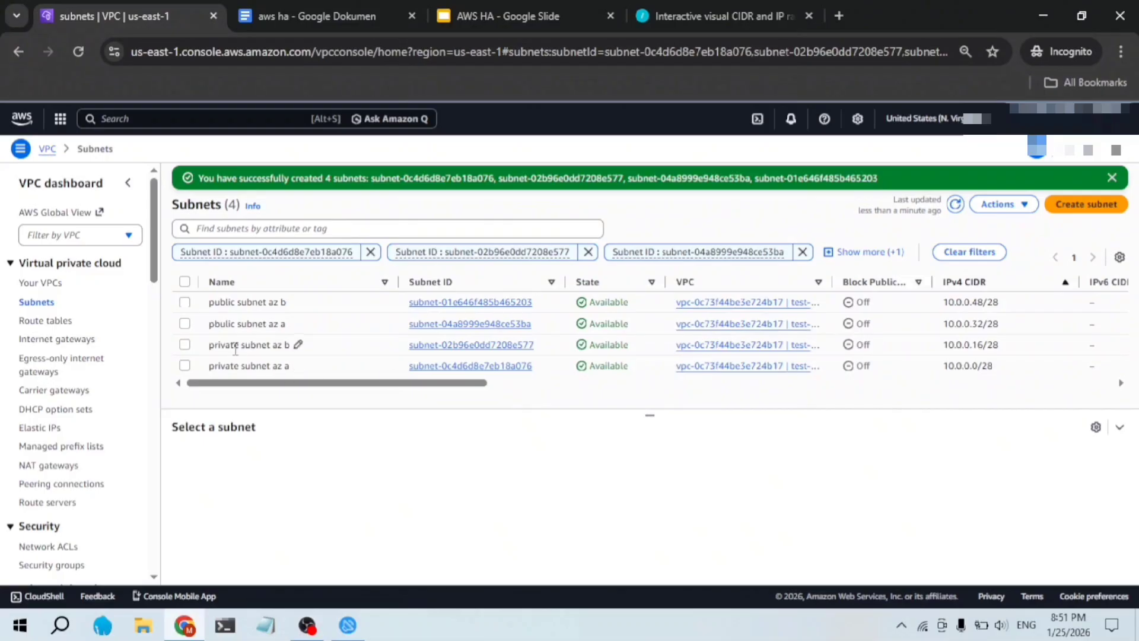
Step: Correct the name of the 10.0.0.32/28 subnet to "public subnet az a"
click(294, 323)
key(Home)
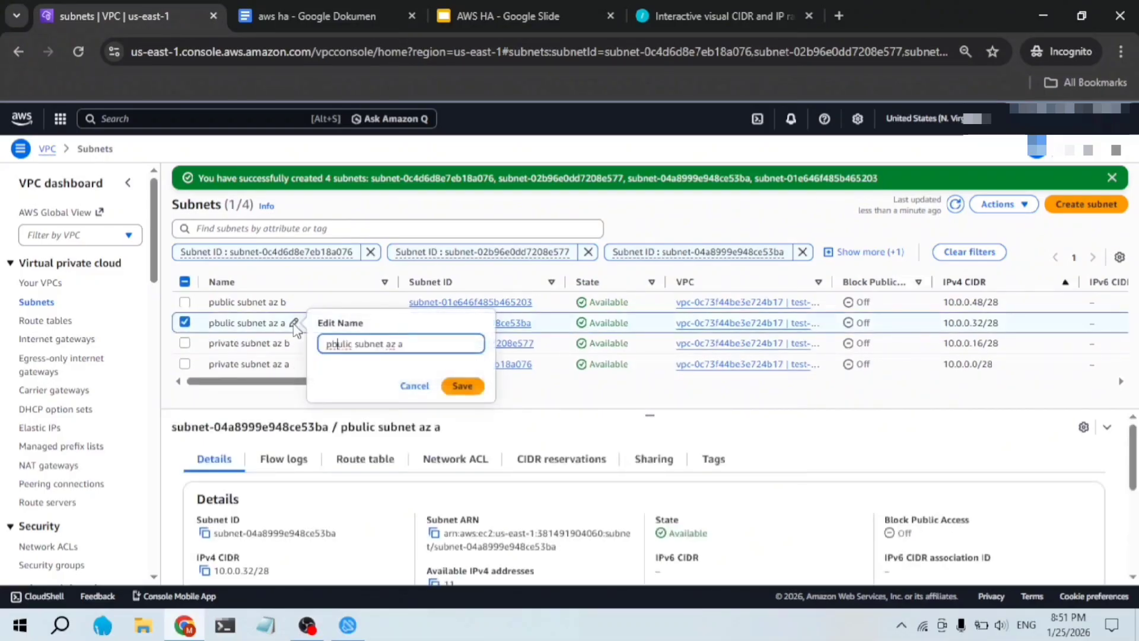
key(BackSpace)
text(b)
key(Return)
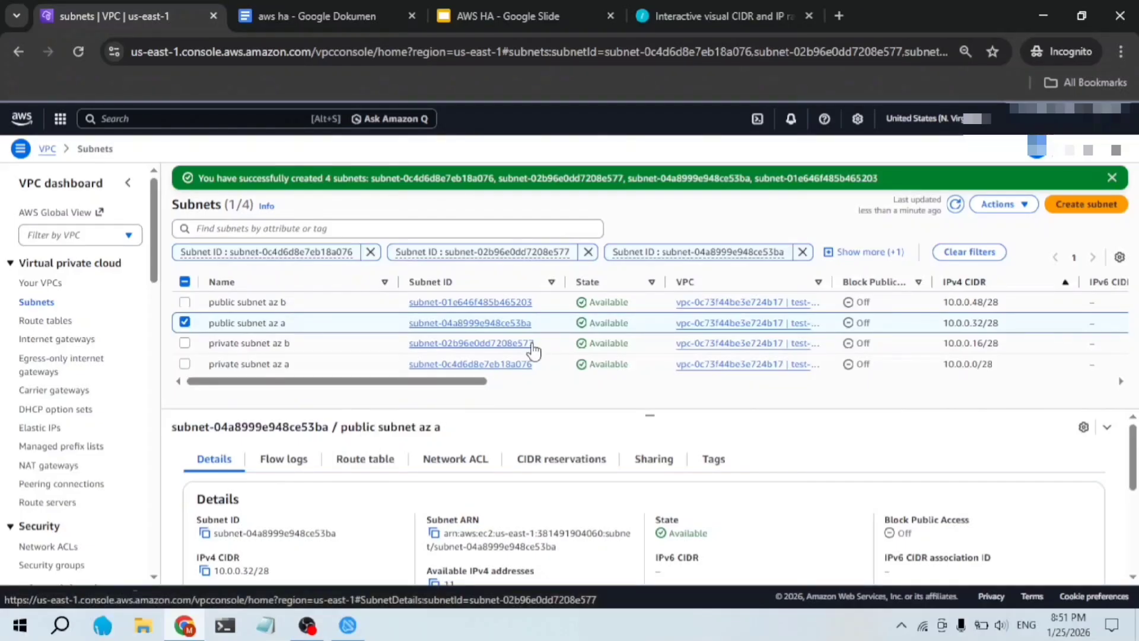
Step: Reverse the IPv4 CIDR sorting so 10.0.0.0/28 comes first, and look over the subnets' remaining columns
click(966, 283)
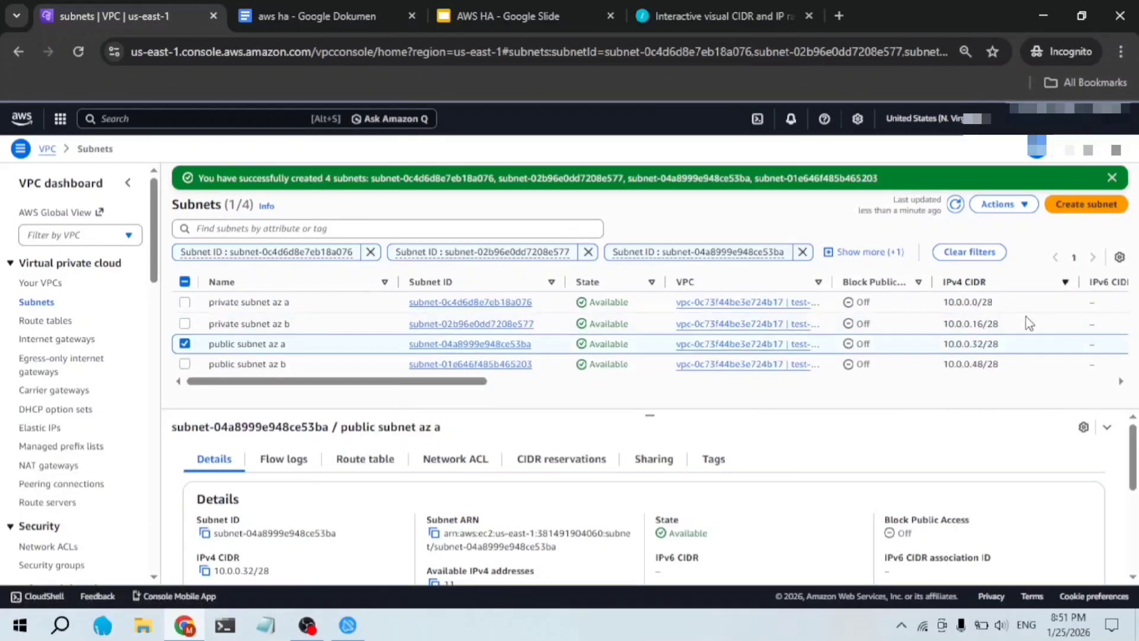
scroll(964, 344, right, 5)
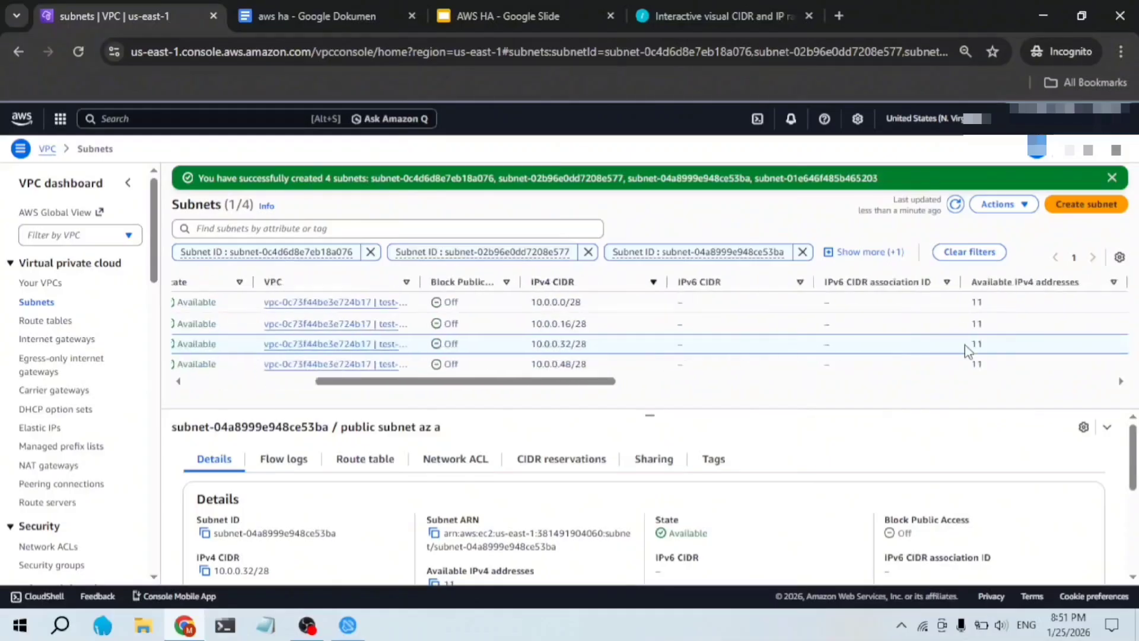
scroll(964, 344, left, 6)
scroll(966, 345, right, 2)
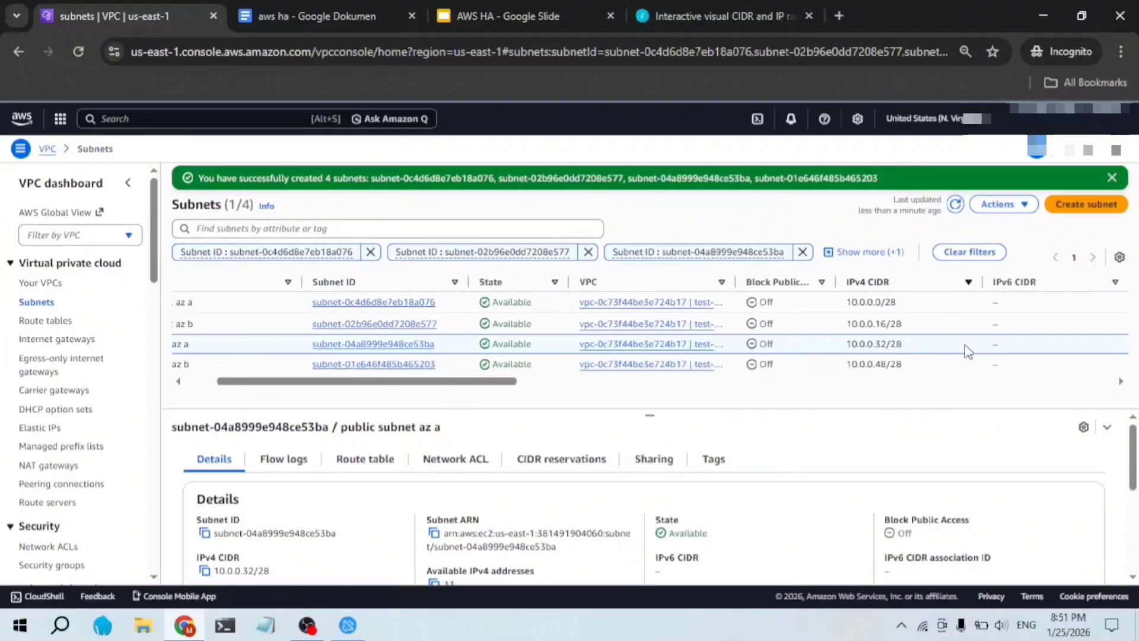
scroll(966, 350, left, 2)
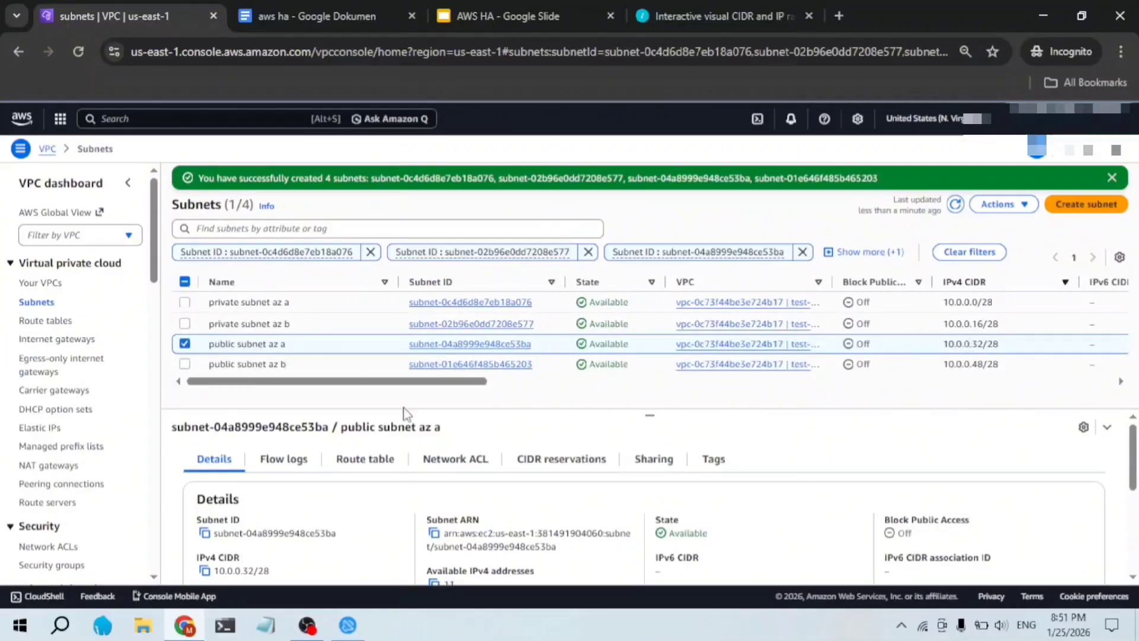
Step: Open the VPC's route tables and name the existing main route table "rtb private a"
click(66, 323)
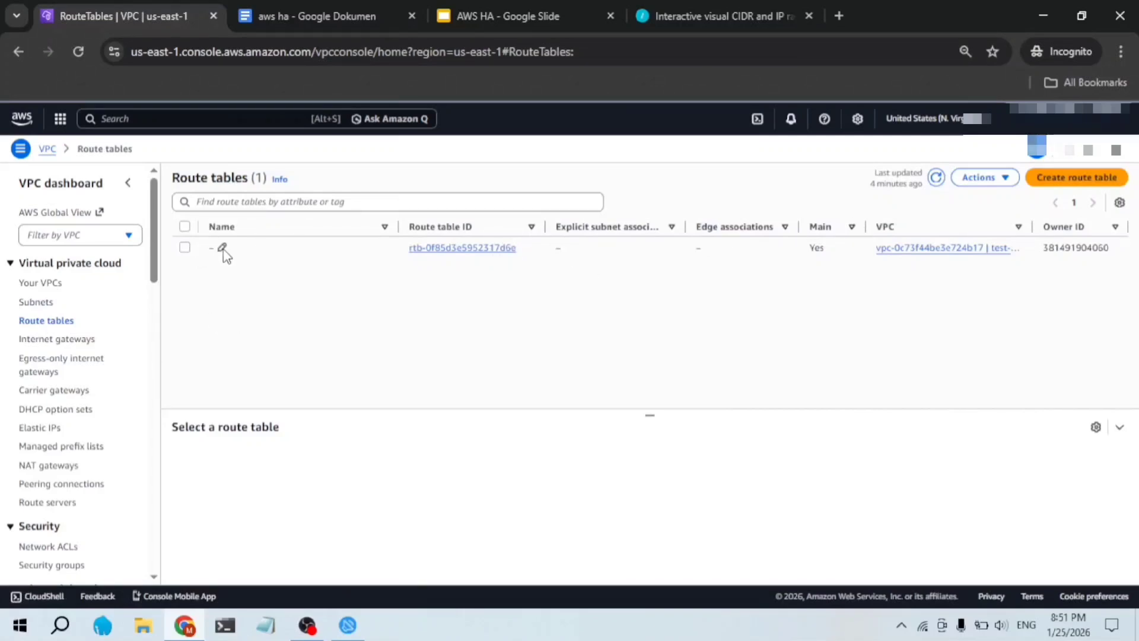
click(223, 249)
text(rt)
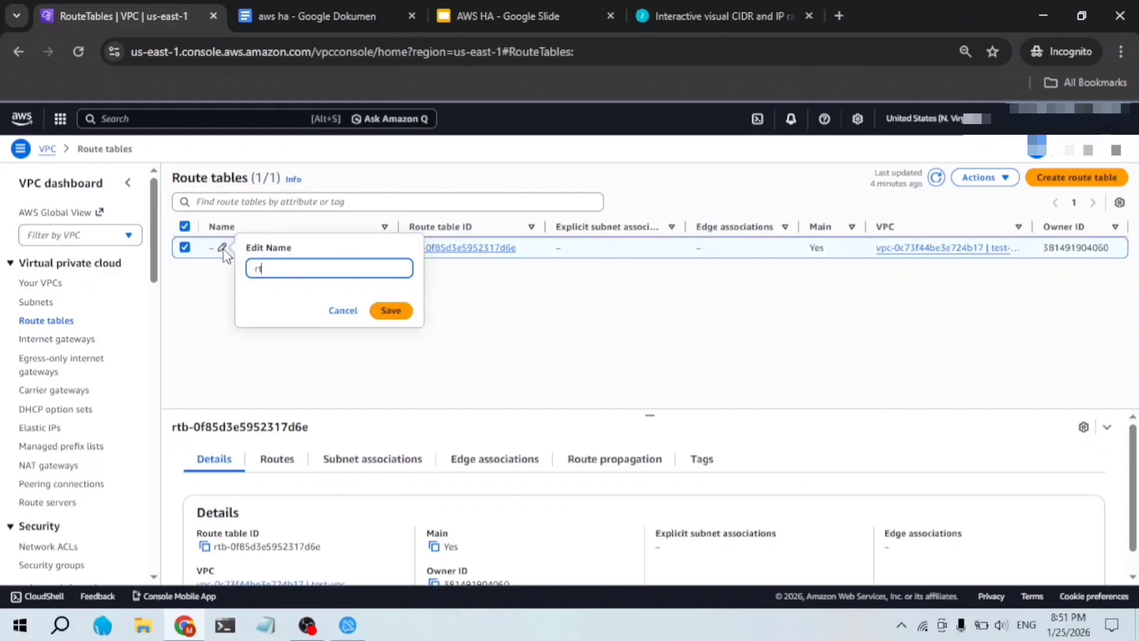
text(b private a)
key(Return)
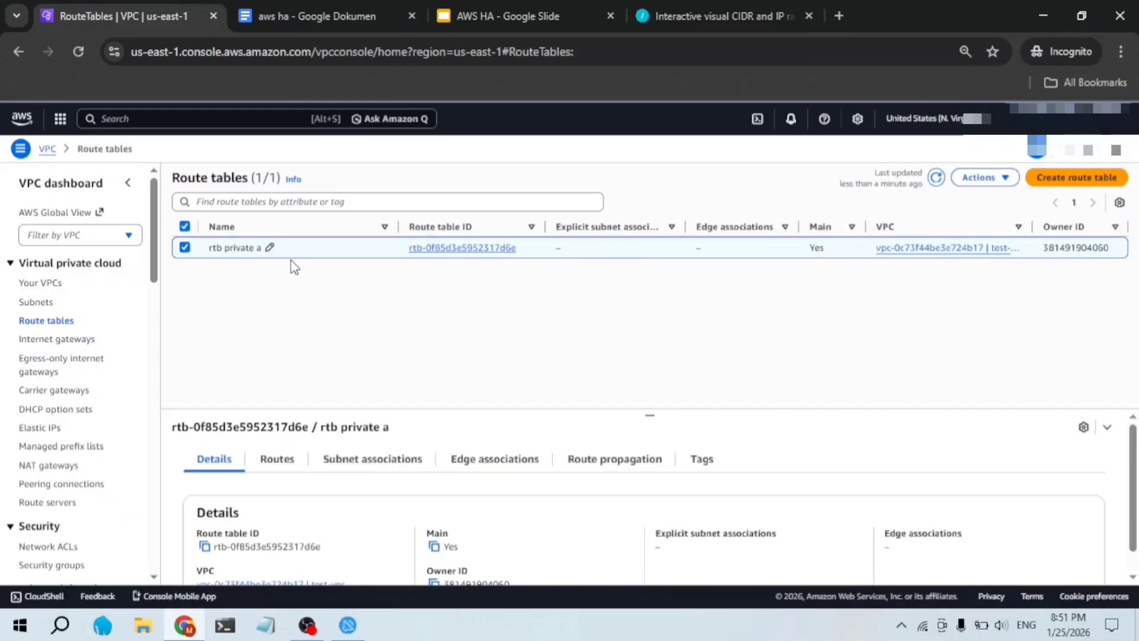
Step: Check the architecture diagram in the AWS HA slide, glance at the aws ha document, and return to the VPC console
click(530, 7)
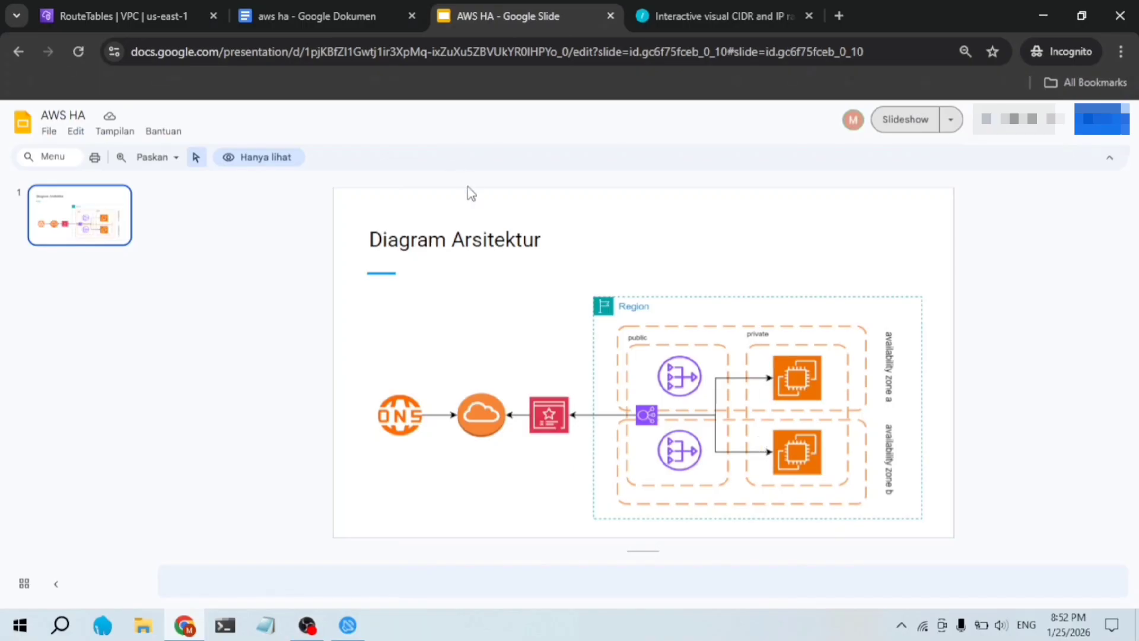
click(399, 12)
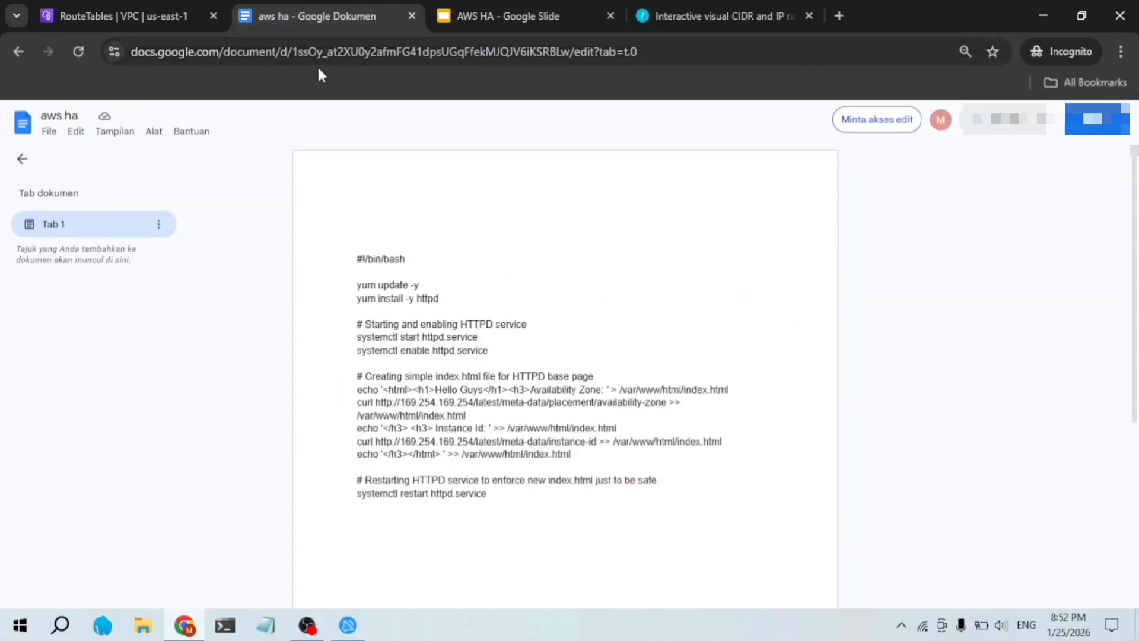
click(156, 8)
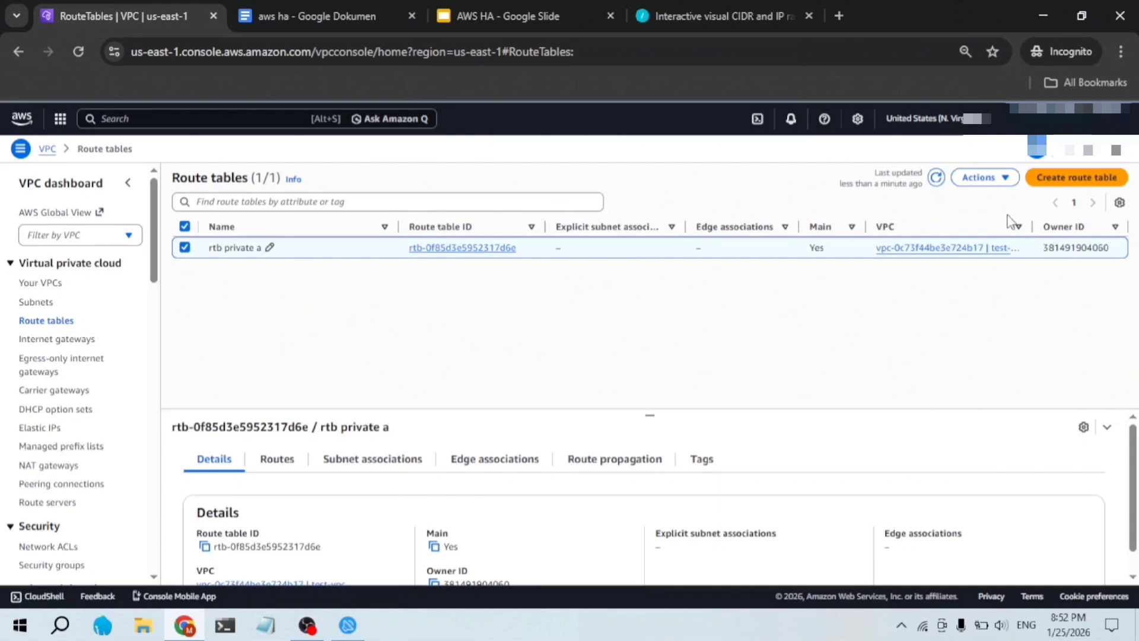
Step: Create a route table named "rtb private b" in test-vpc and return to the route tables list
click(1076, 176)
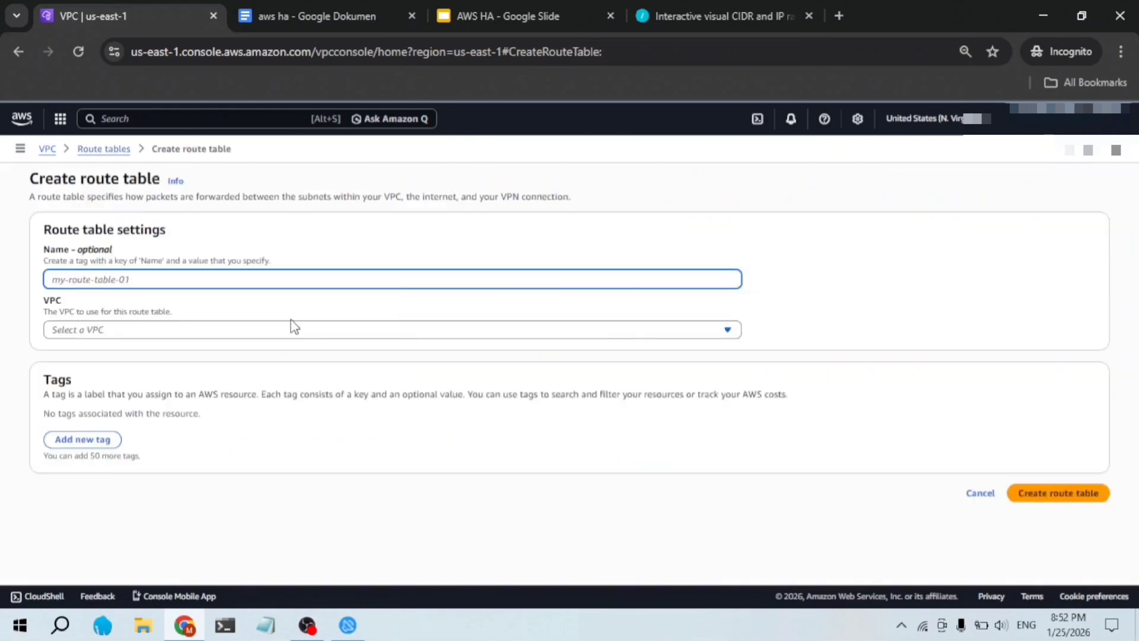
text(rtb)
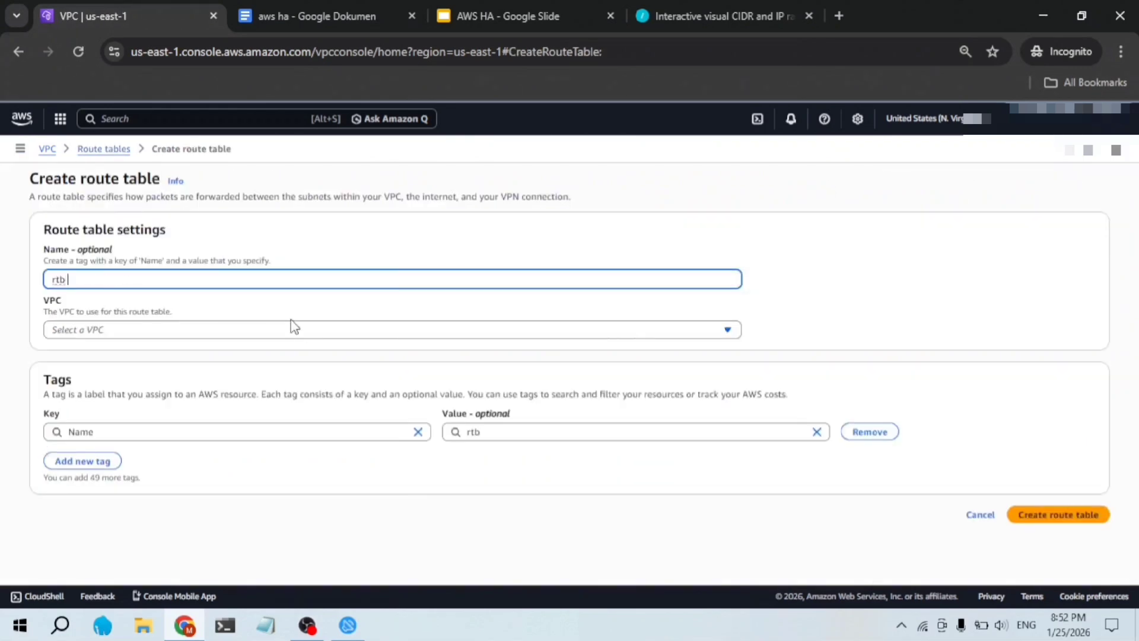
text( private b)
click(292, 327)
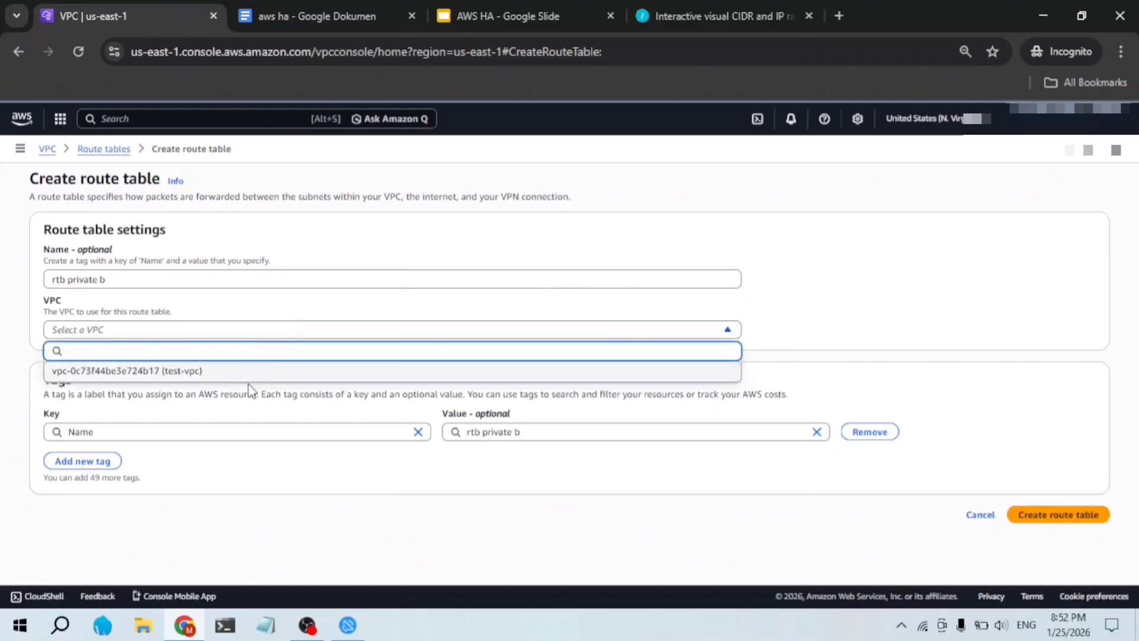
click(261, 372)
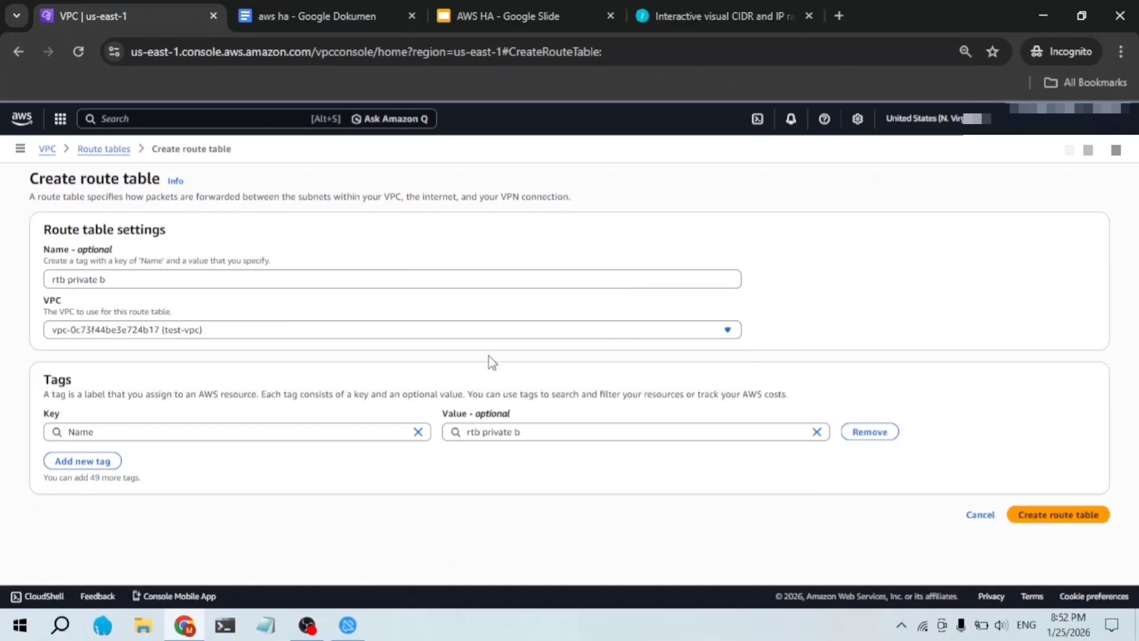
click(1047, 515)
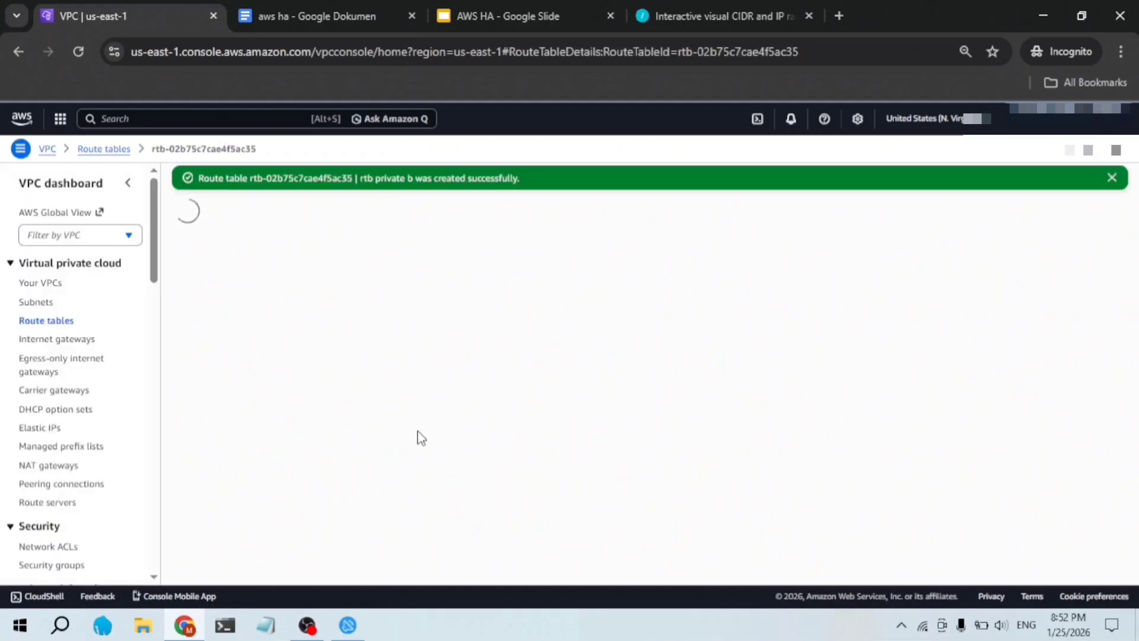
click(59, 321)
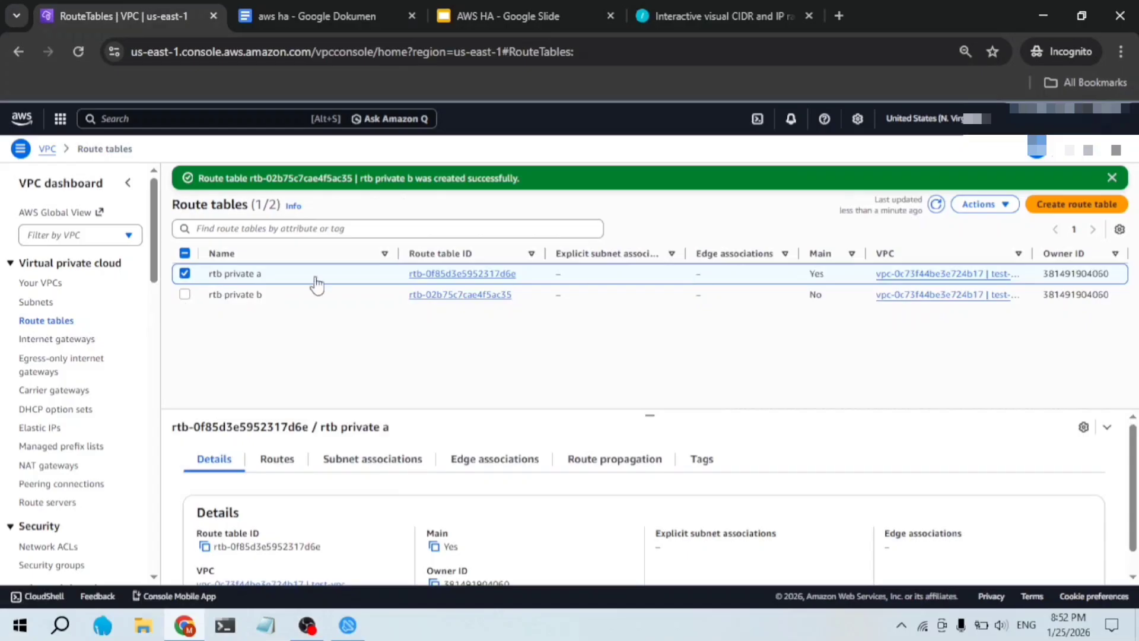
Step: Create a route table named "rtb public" in test-vpc, return to the route tables list and clear the selection there
click(1080, 204)
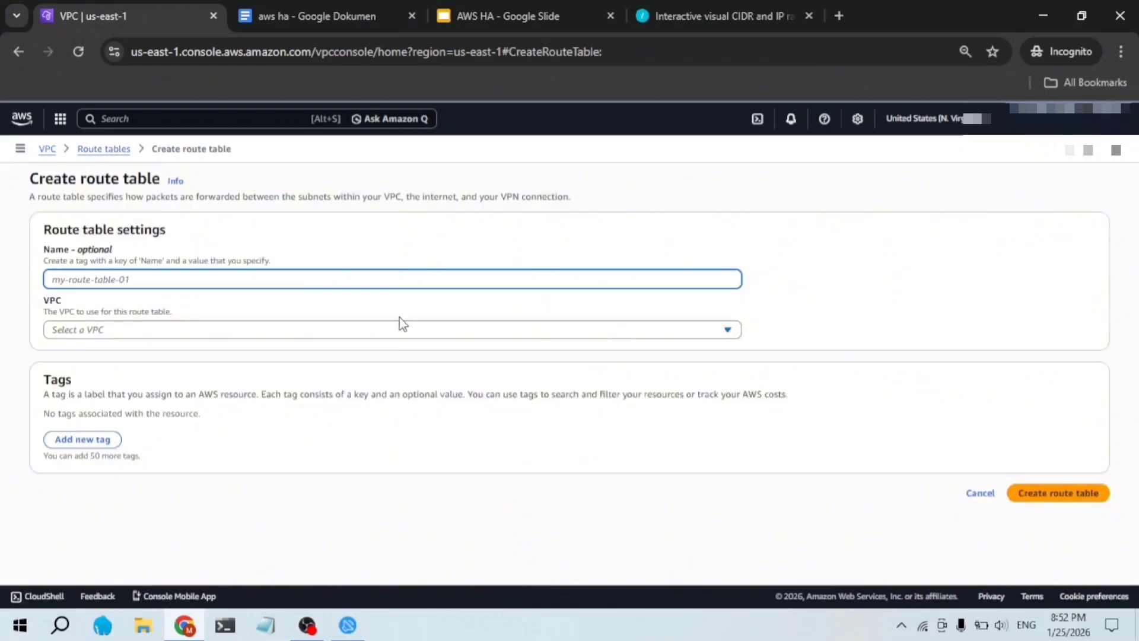
text(rtb public)
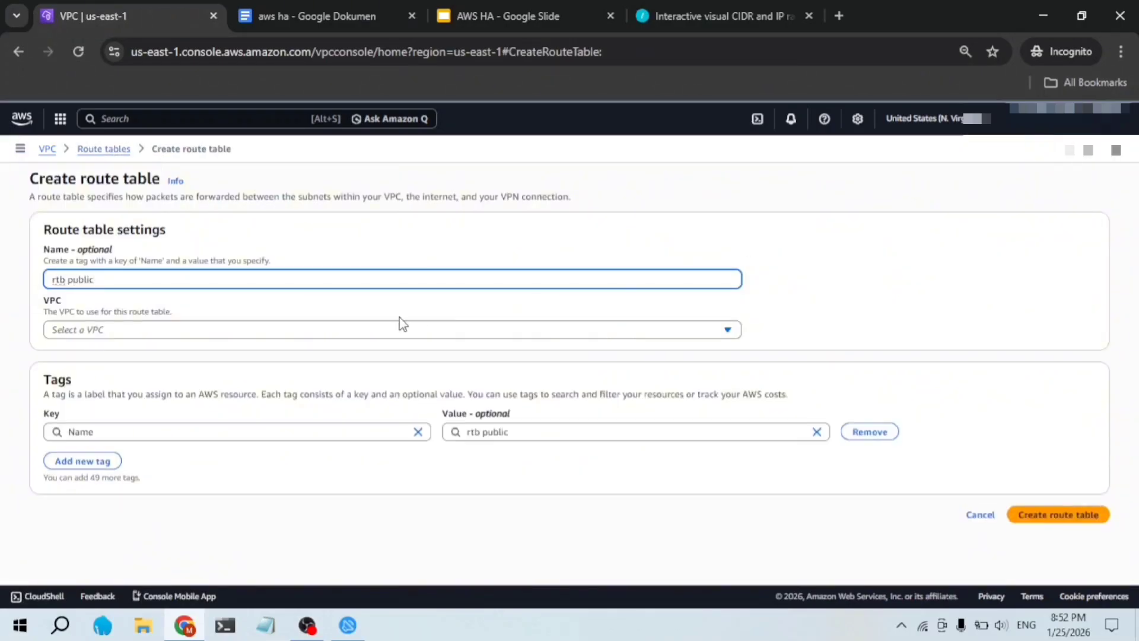
click(359, 332)
click(293, 372)
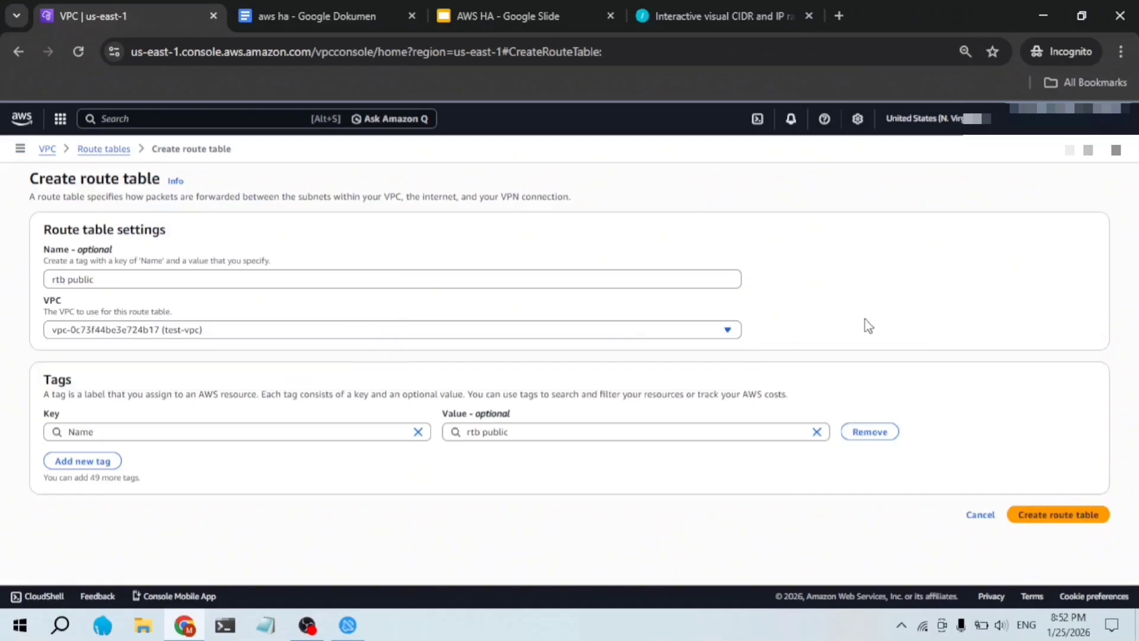
click(1078, 516)
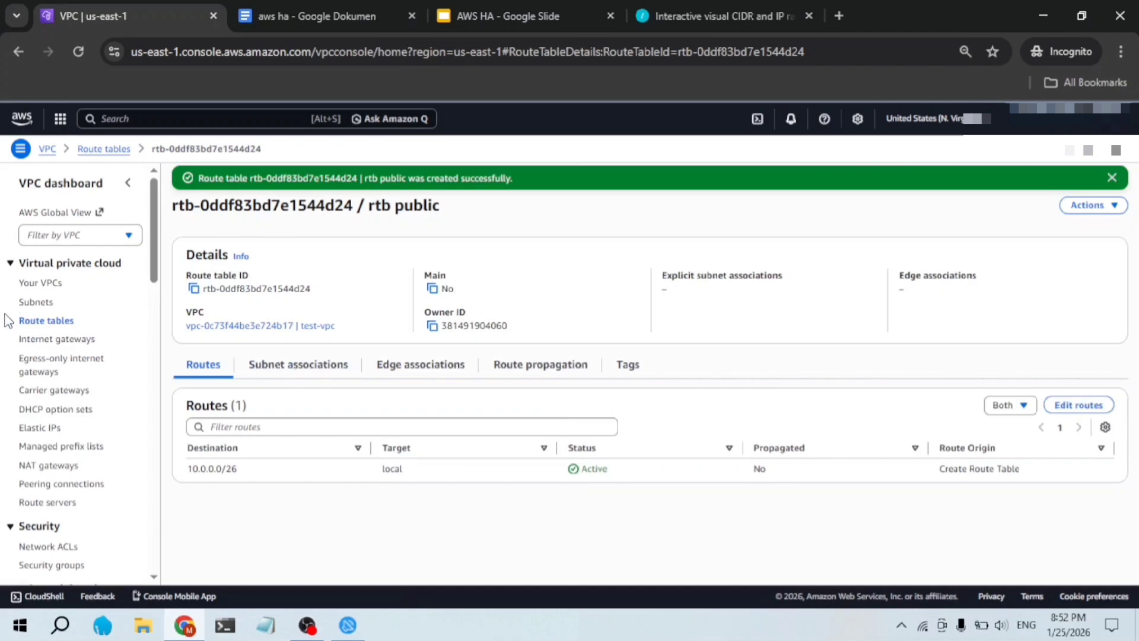
click(47, 320)
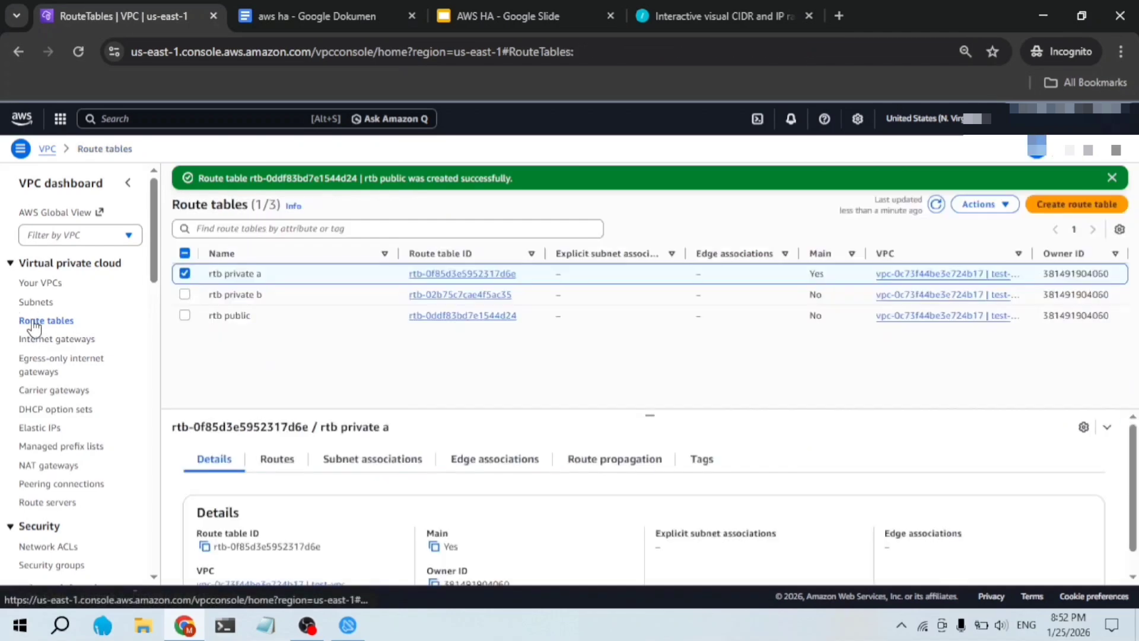
click(185, 273)
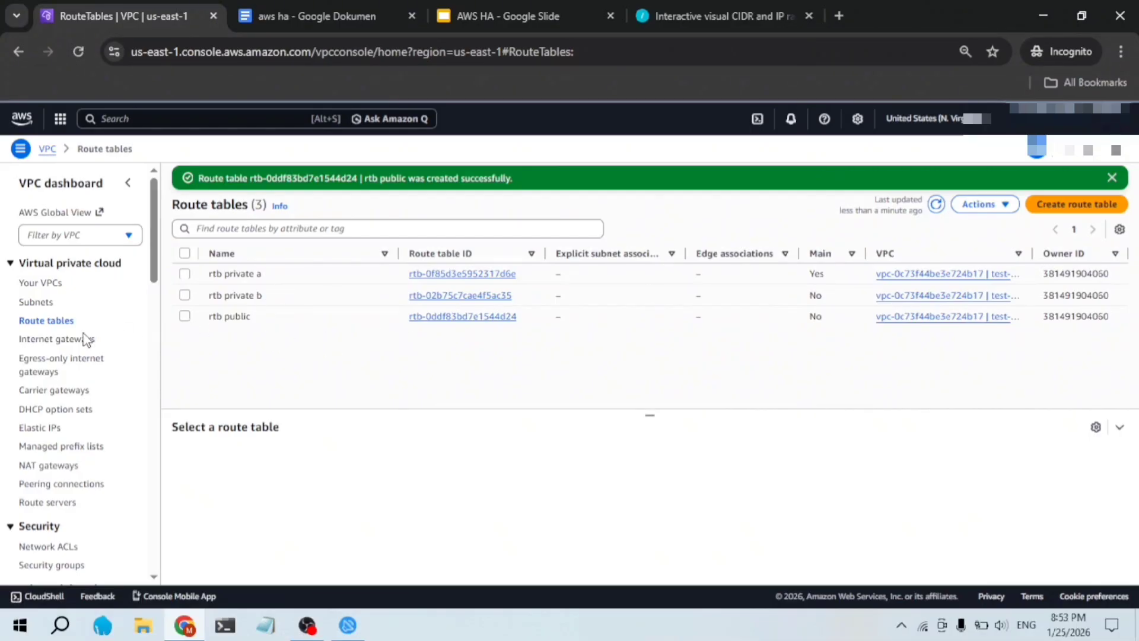
Step: Create an internet gateway with the name tag "test-igw"
click(68, 343)
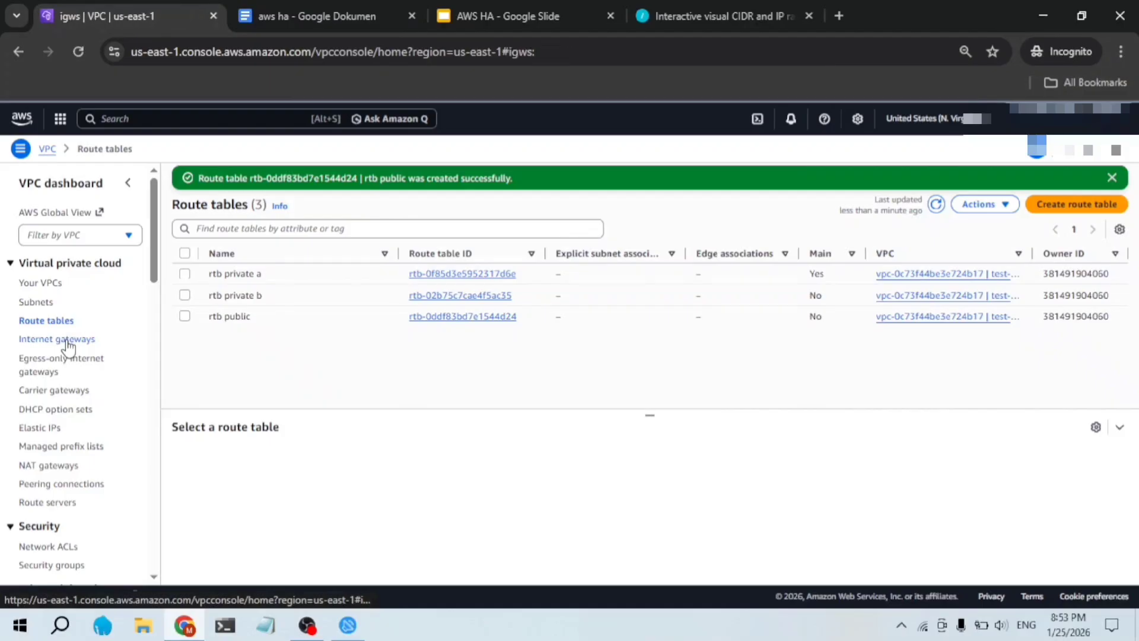
click(1047, 179)
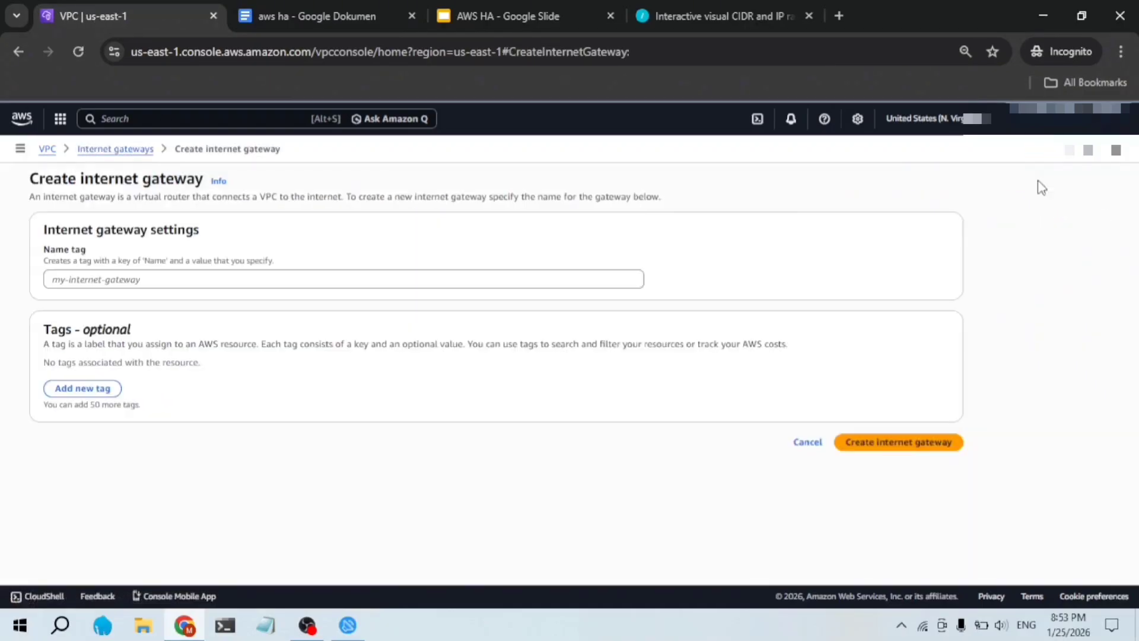
click(367, 277)
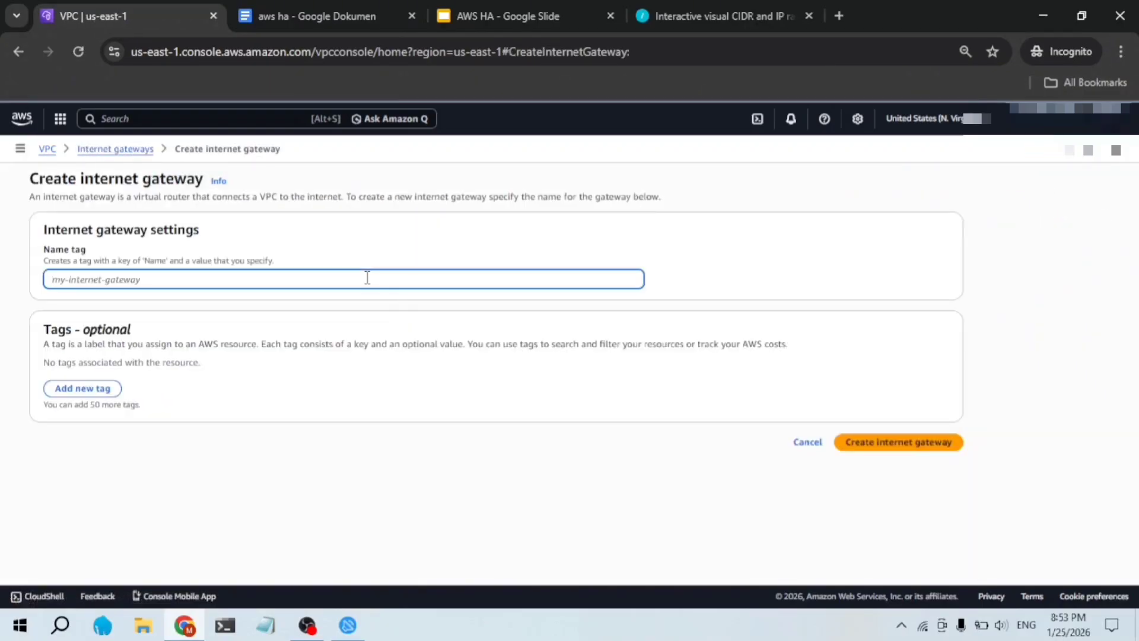
text(igw)
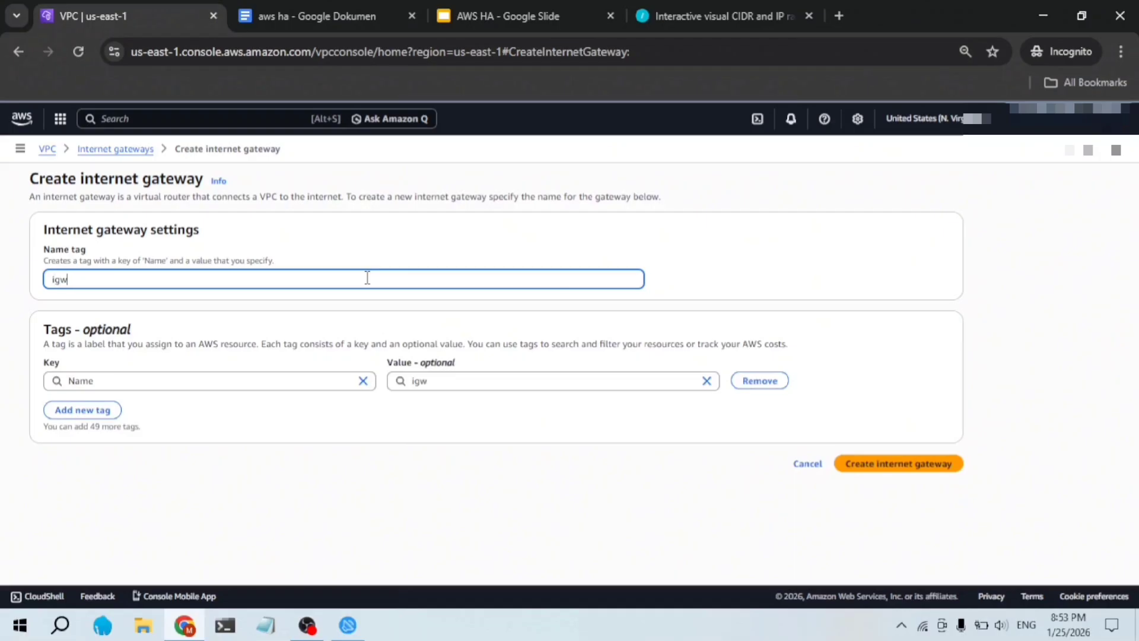
key(BackSpace)
key(BackSpace)
key(BackSpace)
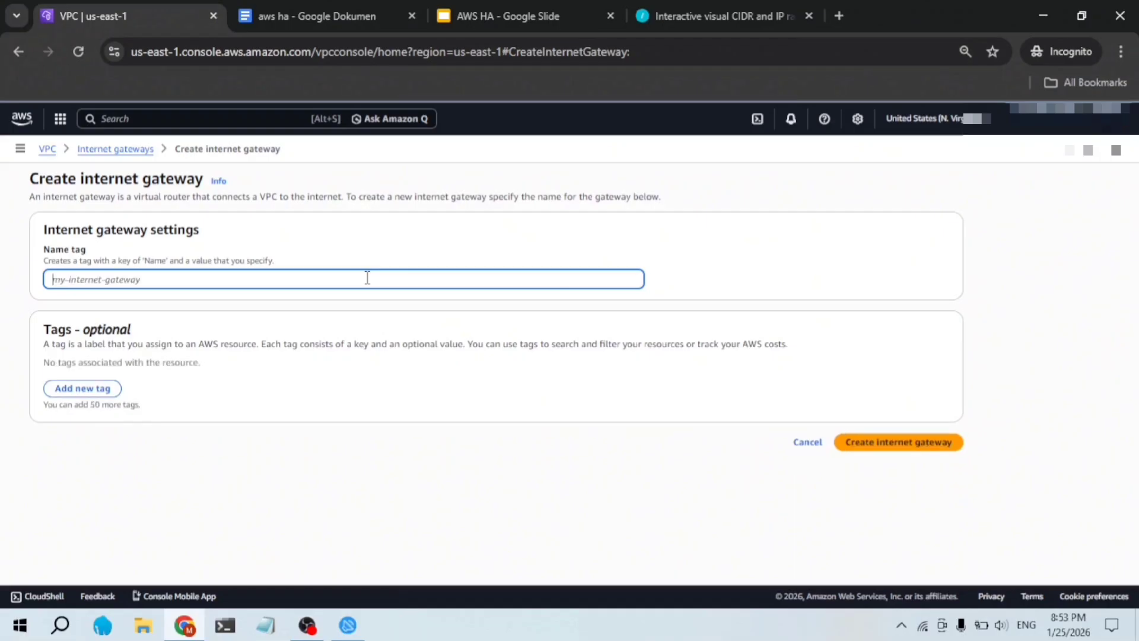
text(test-i)
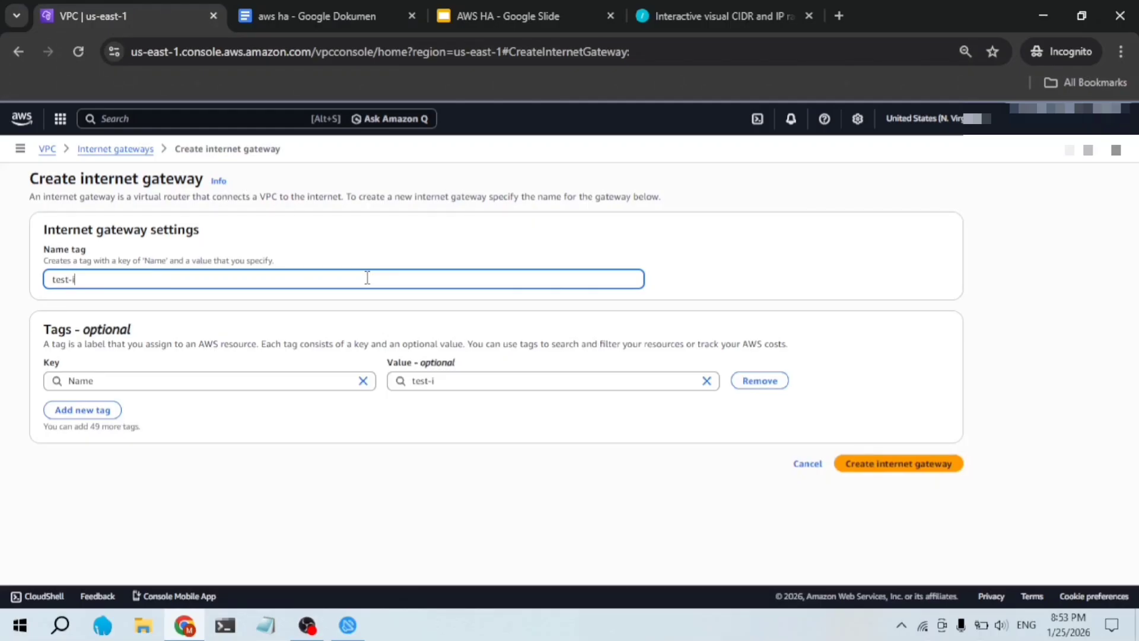
text(gw)
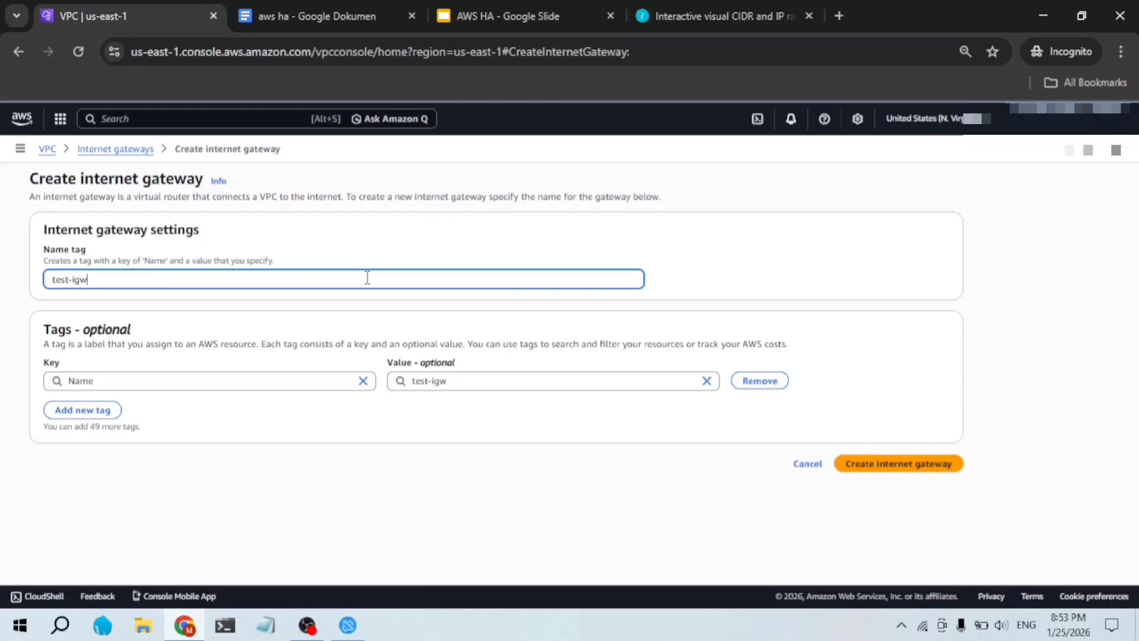
click(867, 469)
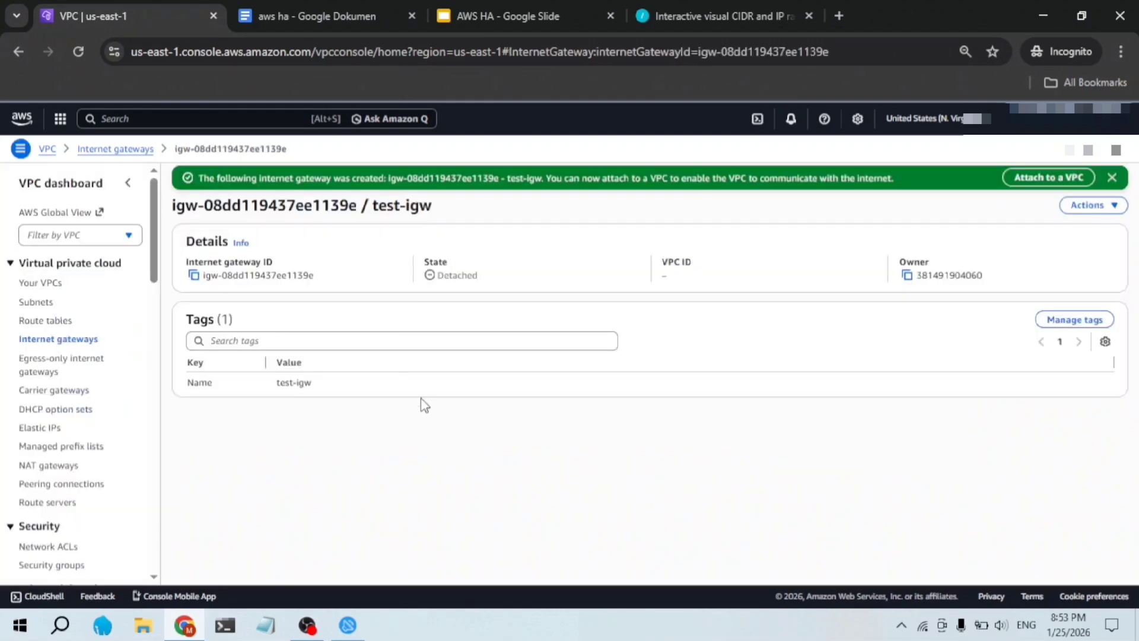
Step: Attach the test-igw internet gateway to test-vpc
click(58, 340)
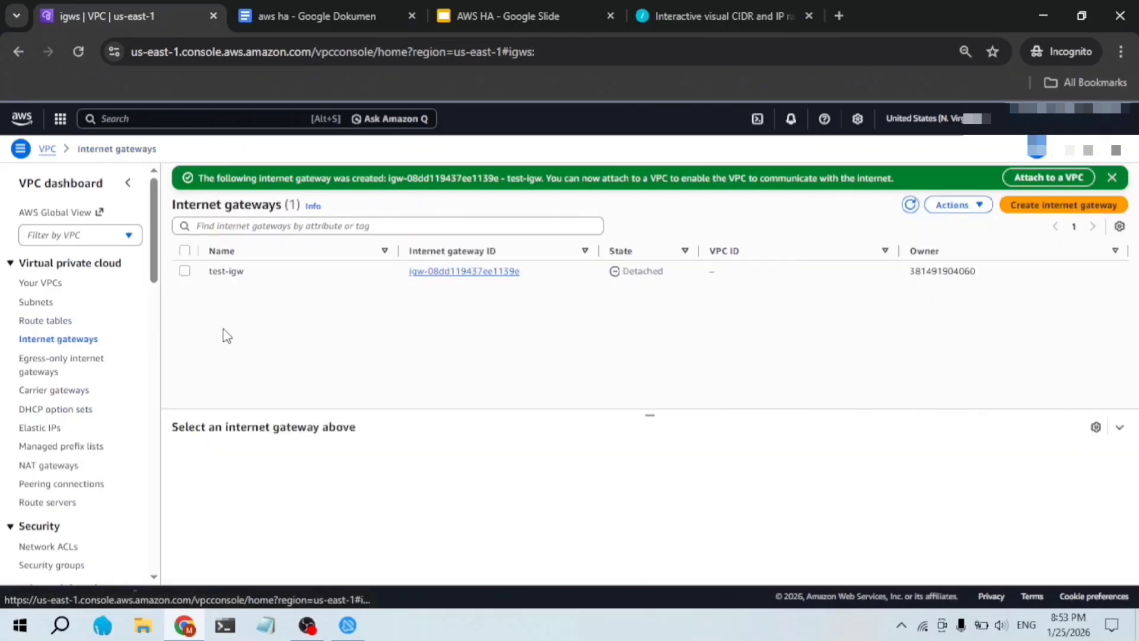
click(185, 272)
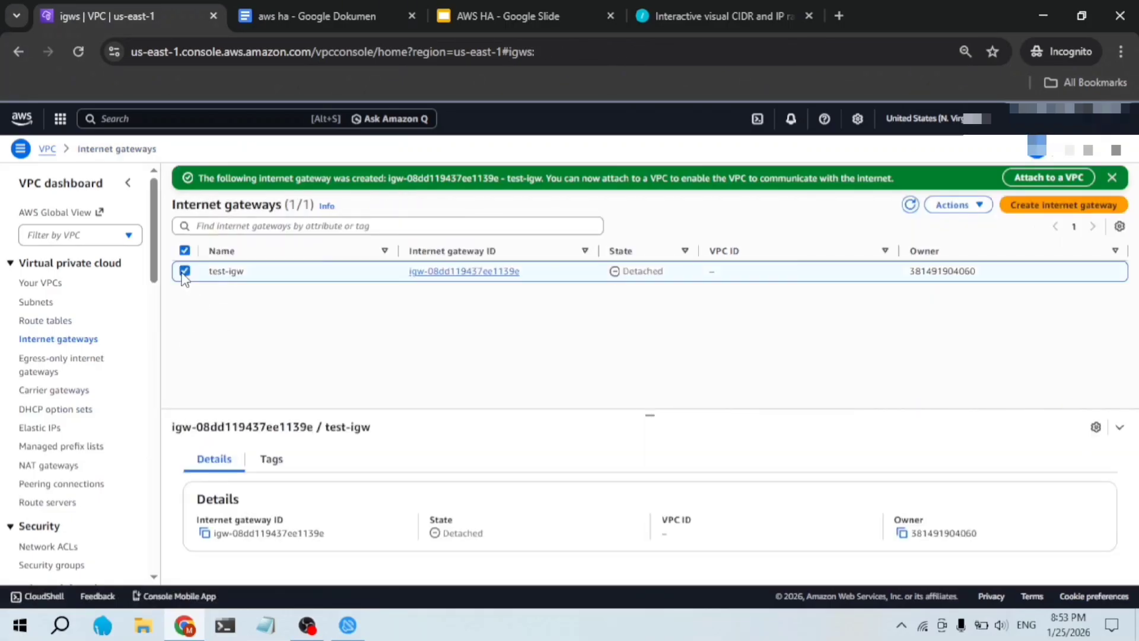
click(957, 205)
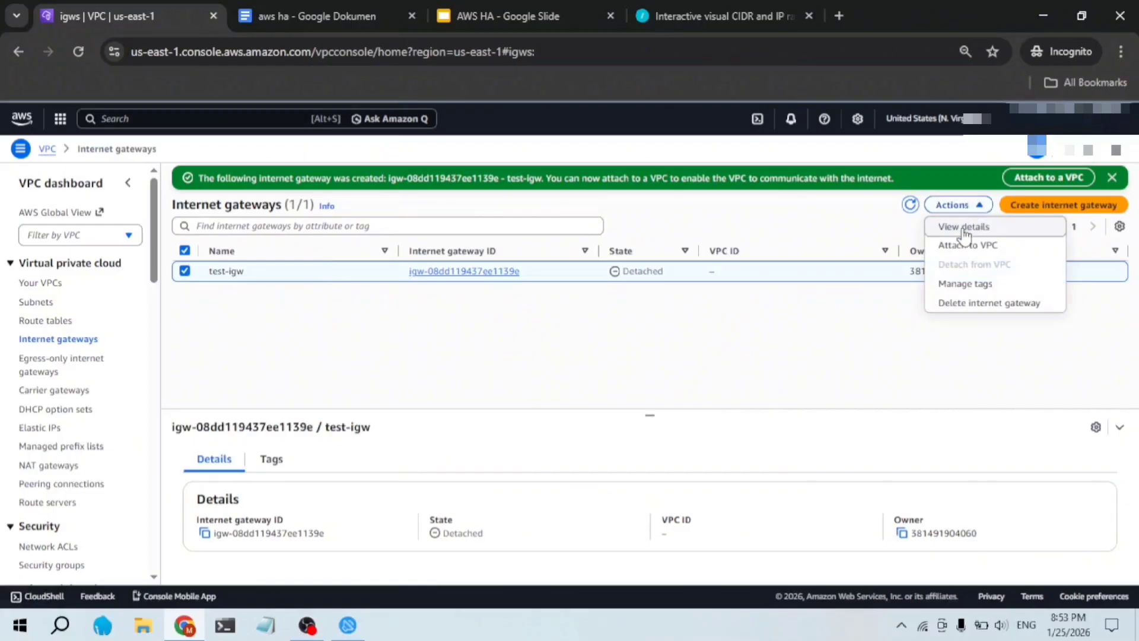
click(965, 243)
click(301, 303)
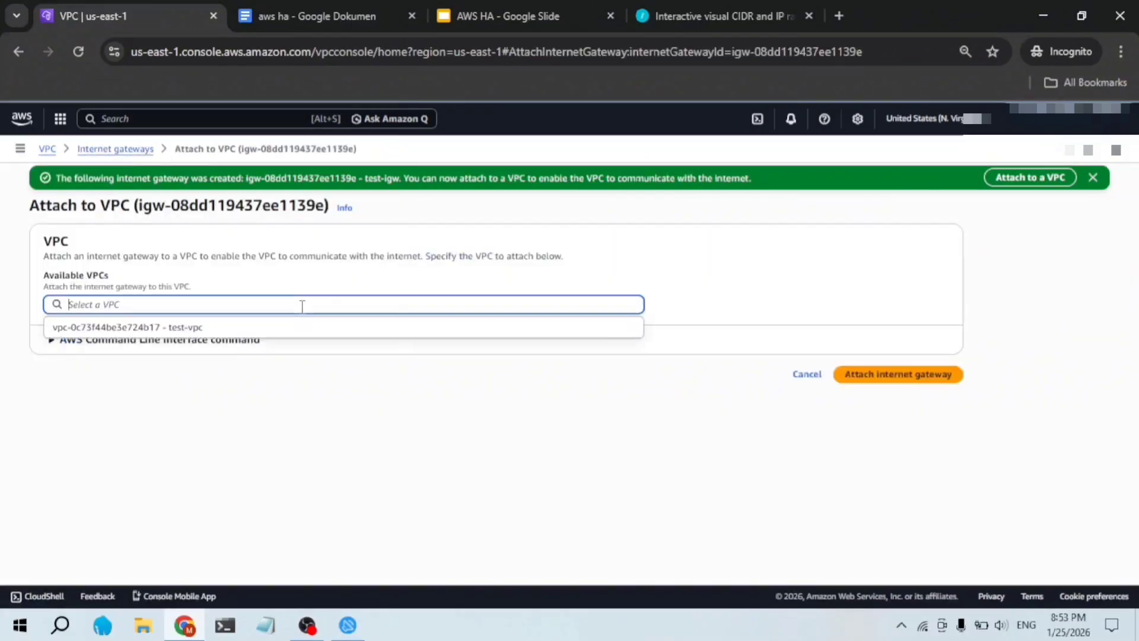
click(230, 327)
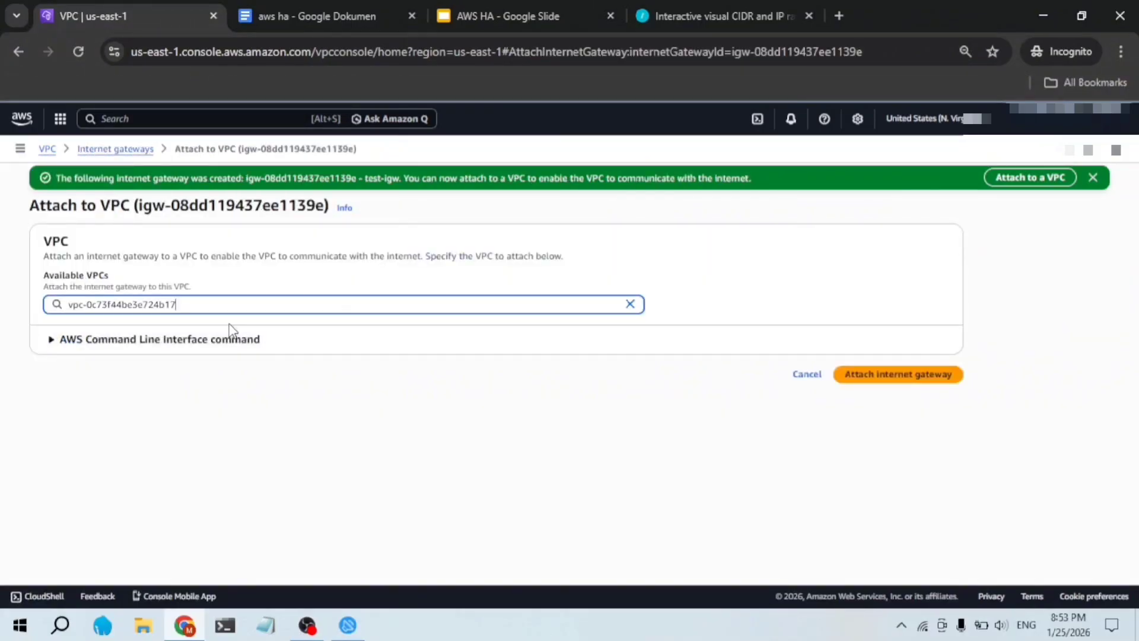
click(864, 375)
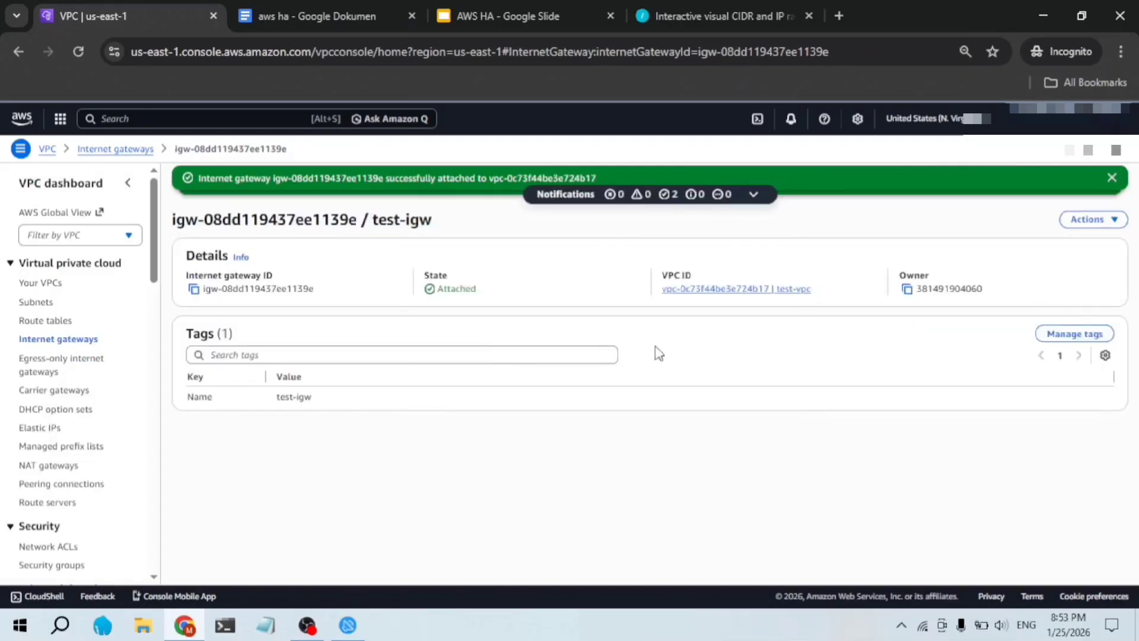
Step: Add a route to the "rtb public" route table with destination 0.0.0.0/0 and the test-igw internet gateway as target, and save it
click(44, 322)
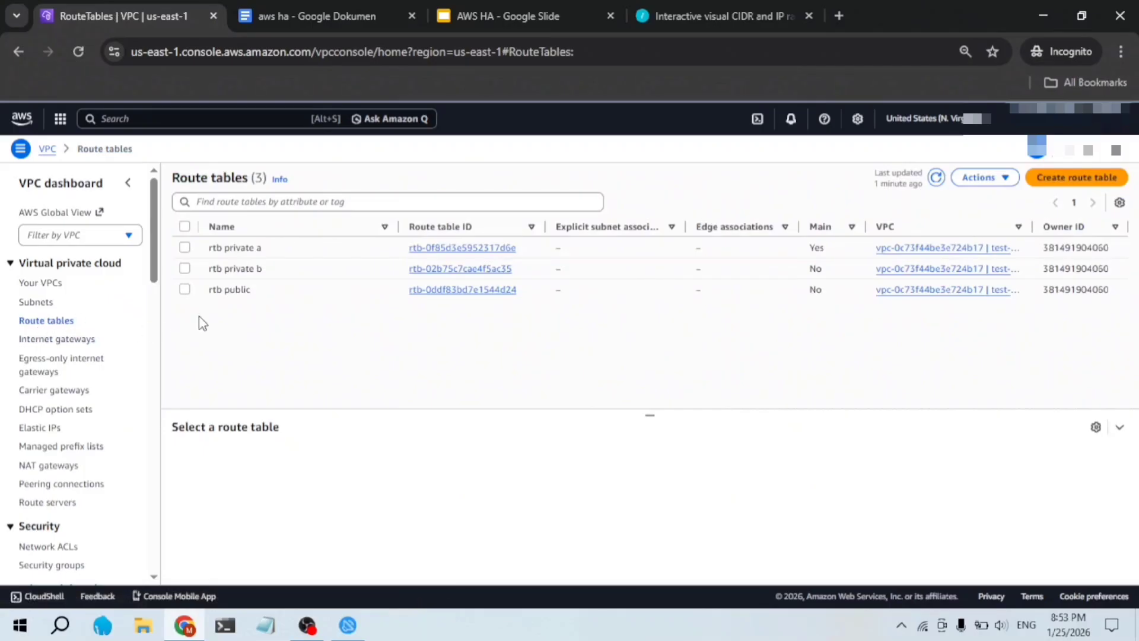
click(424, 291)
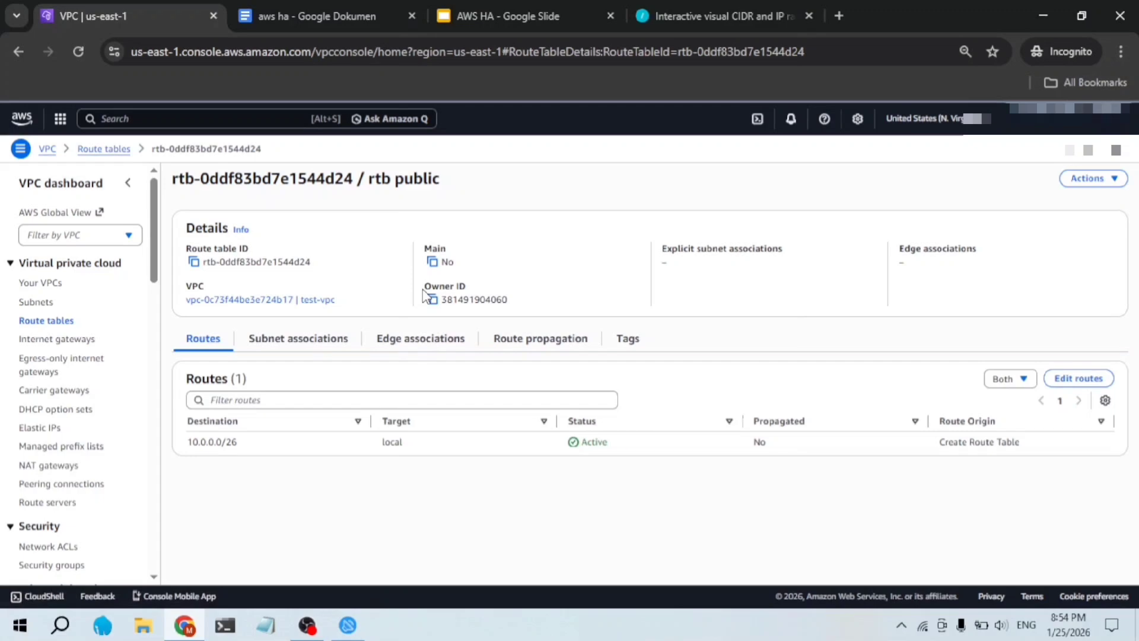
click(1071, 379)
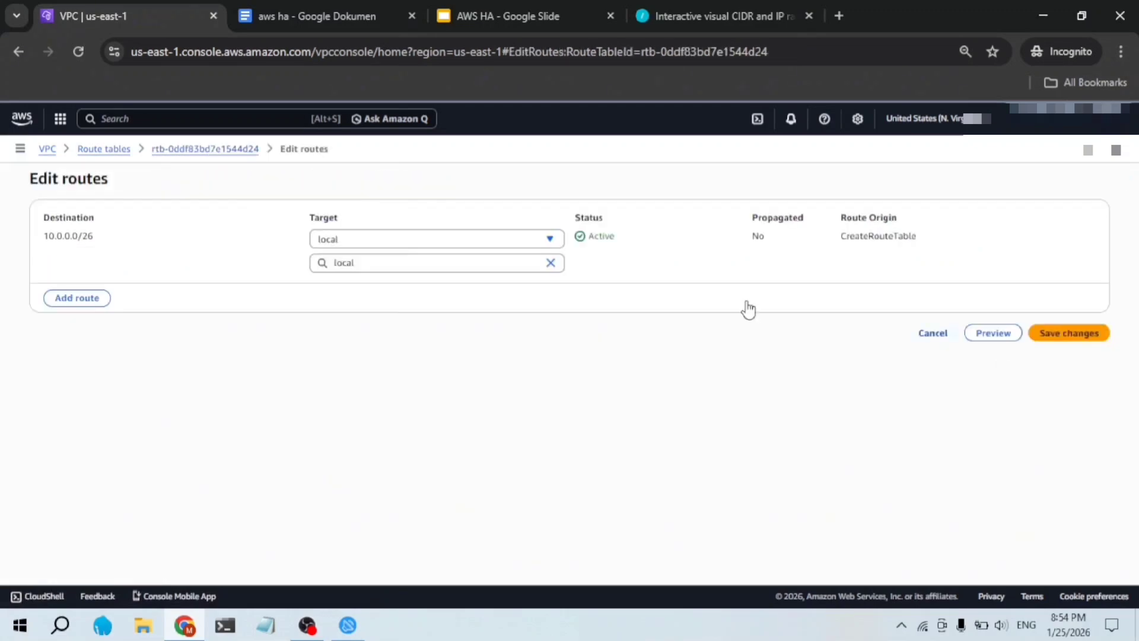
click(83, 300)
click(132, 286)
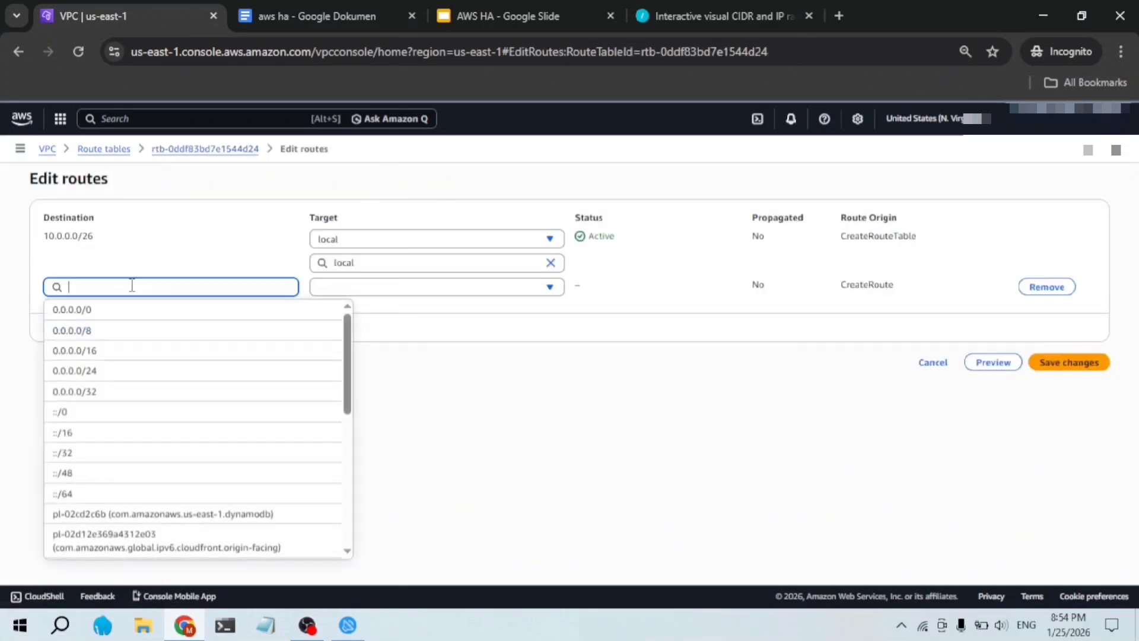
click(128, 310)
click(369, 287)
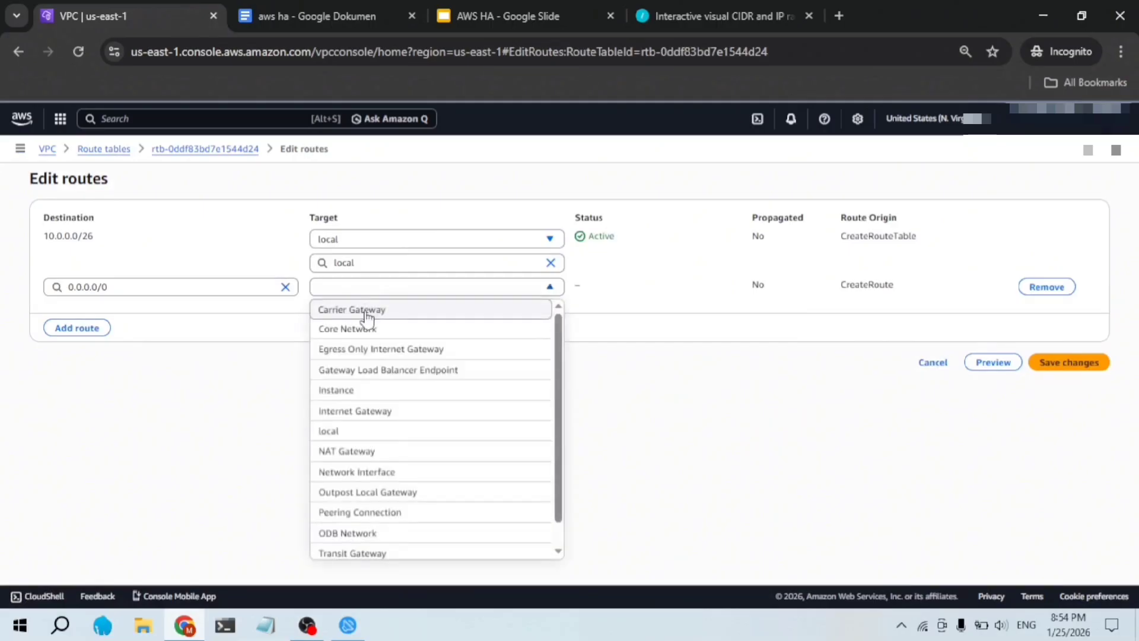
click(389, 411)
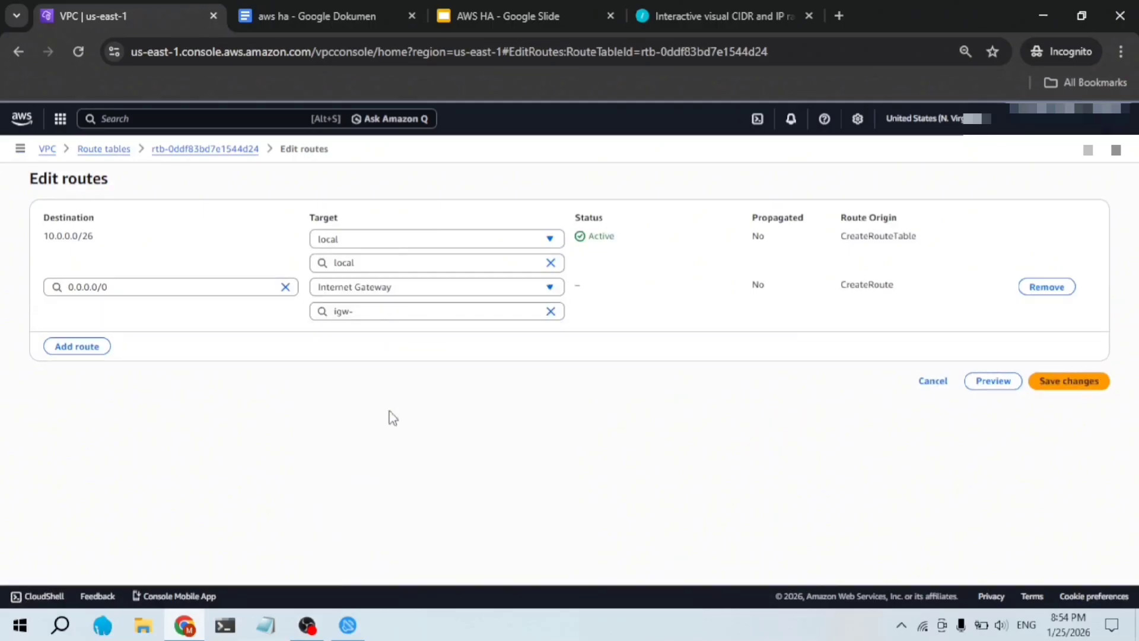
click(383, 307)
click(389, 359)
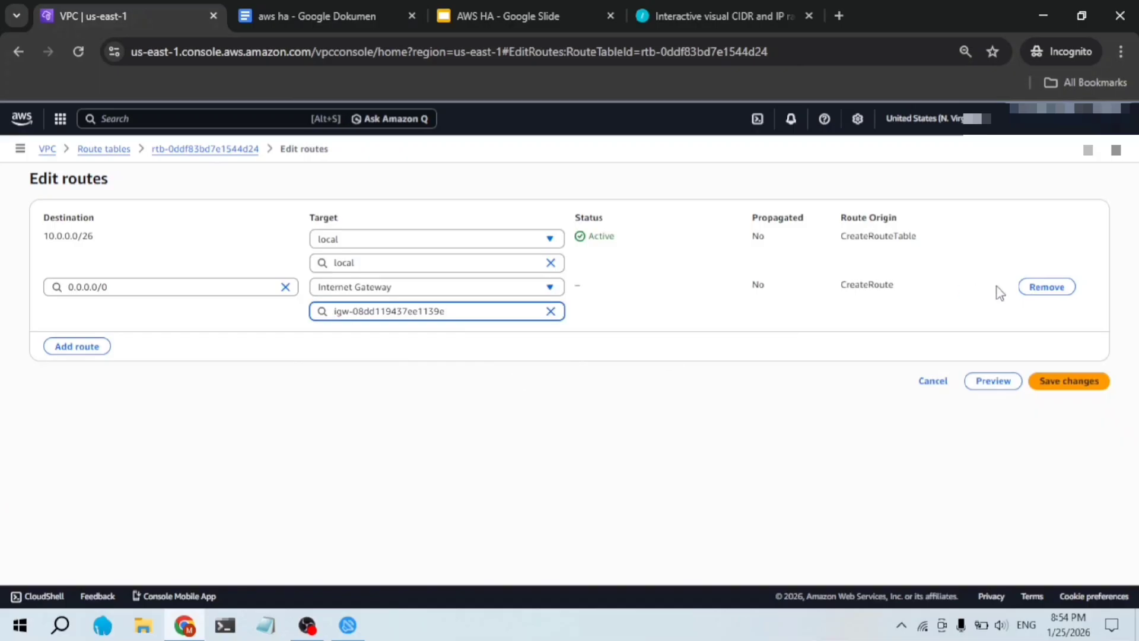
click(1074, 382)
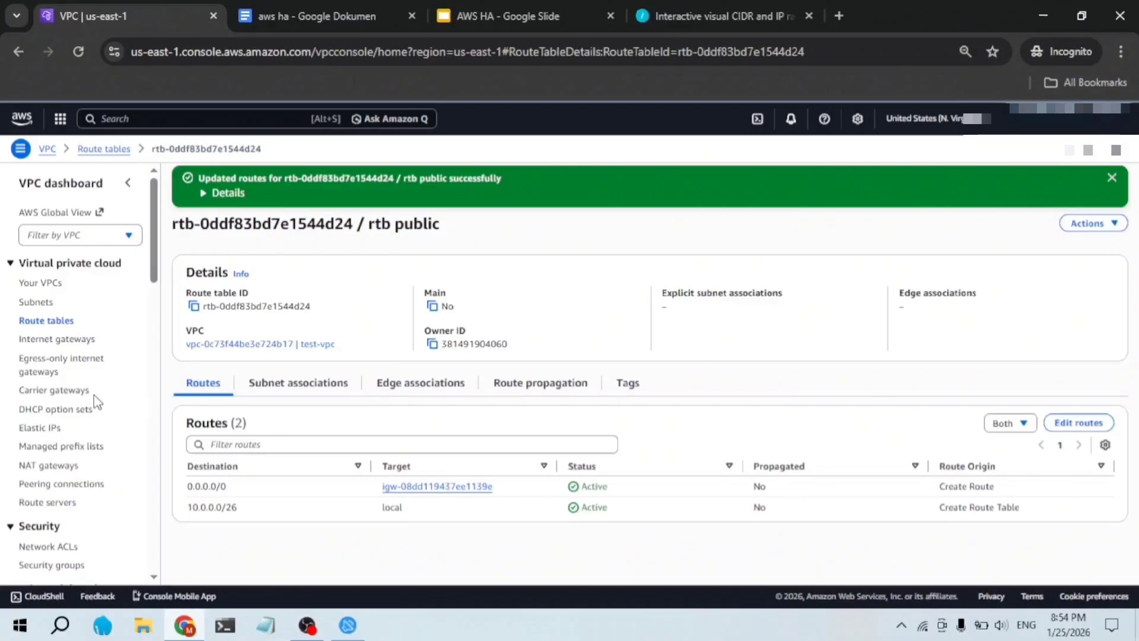
Step: Go to the NAT gateways list, dismiss the Internet Download Manager trial window and exit that background program
click(60, 468)
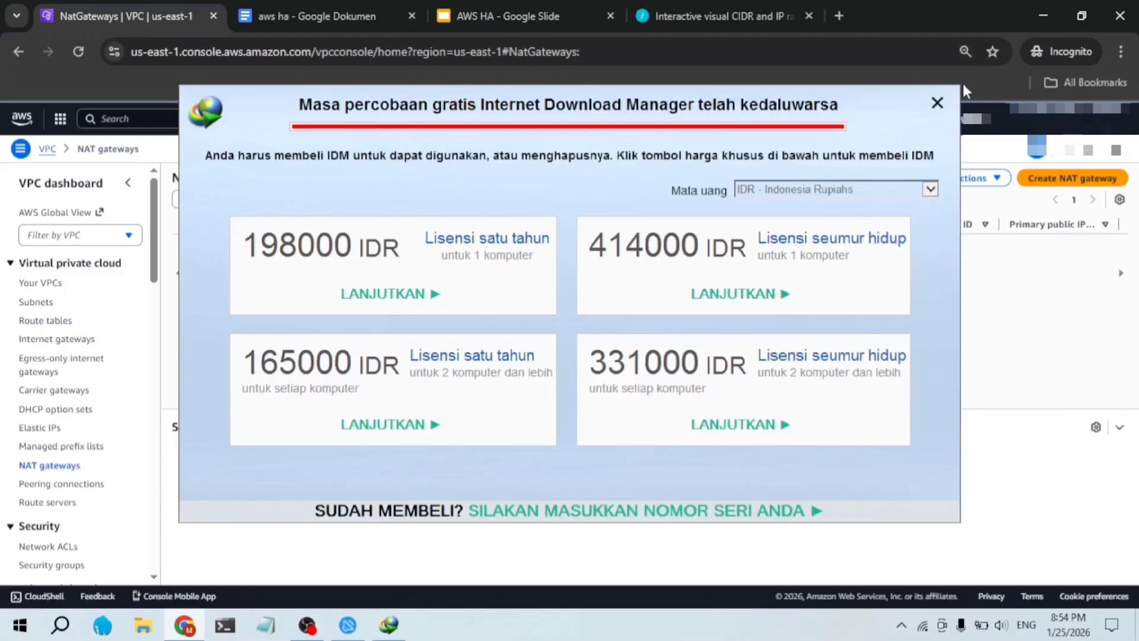
click(937, 105)
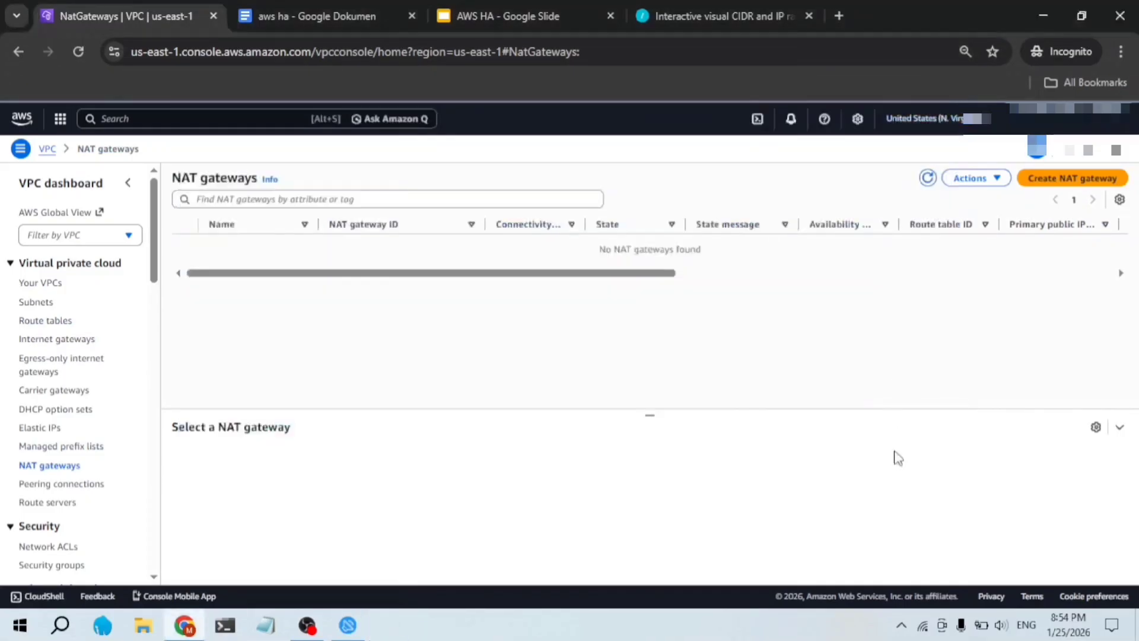
click(901, 627)
right_click(919, 525)
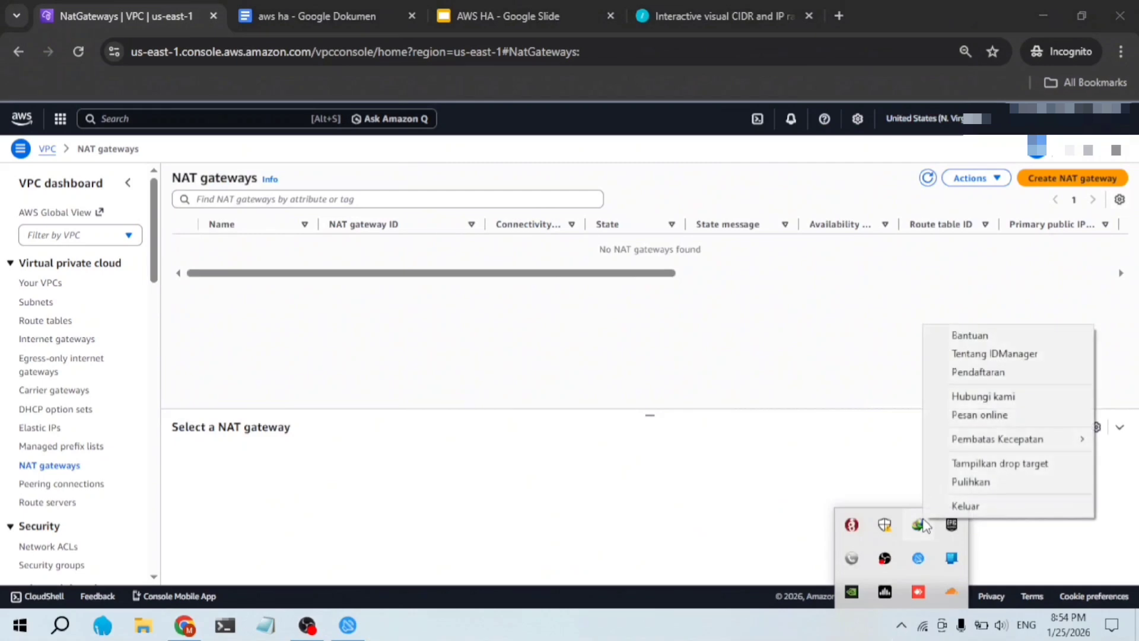
click(947, 506)
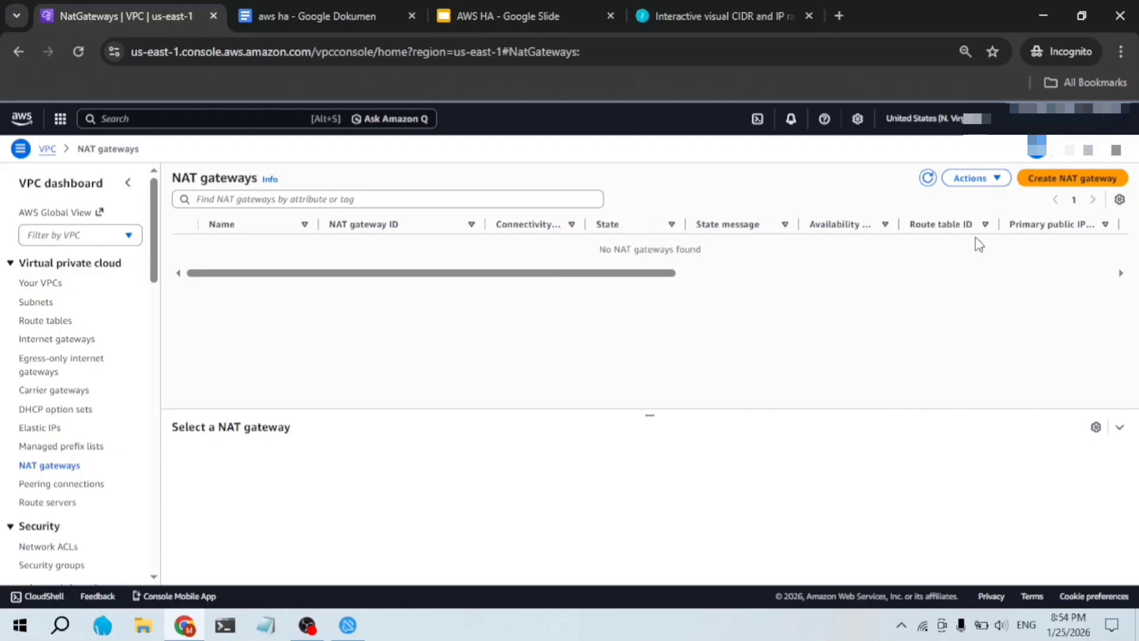
Step: Start a new NAT gateway named "test nat" with Zonal availability mode in the "public subnet az a" subnet
click(1048, 179)
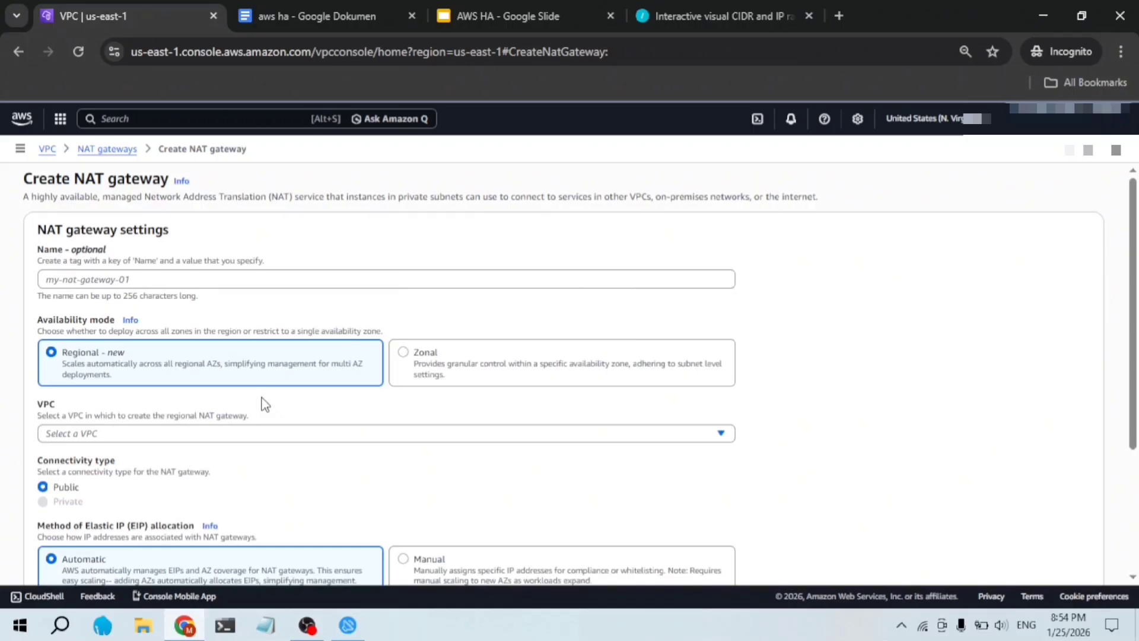
click(198, 283)
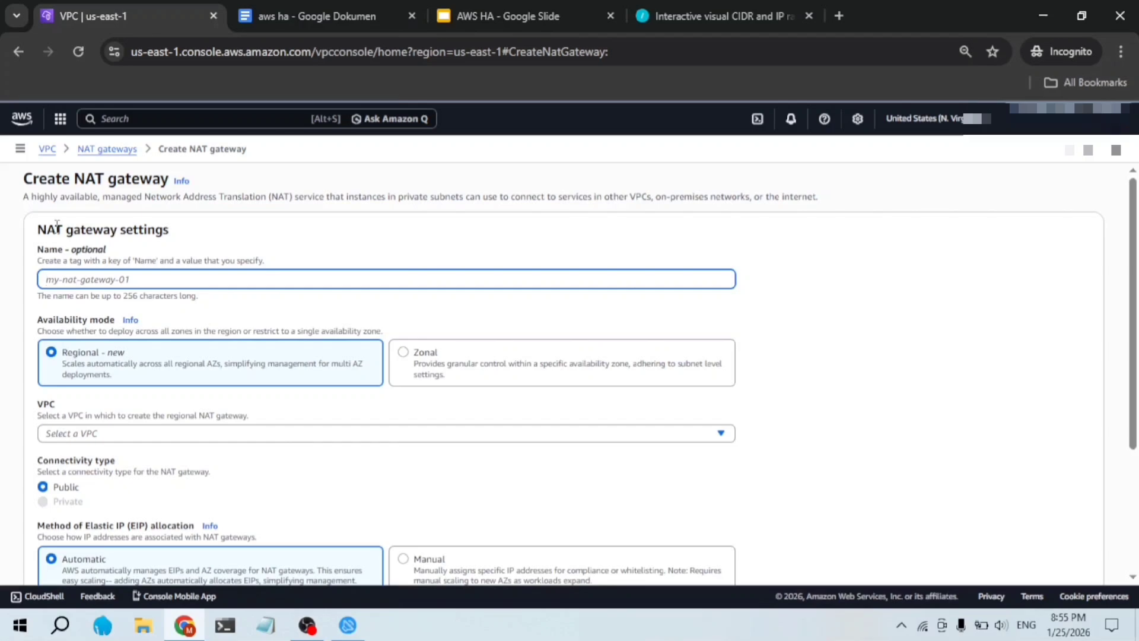
text(test nat)
click(196, 330)
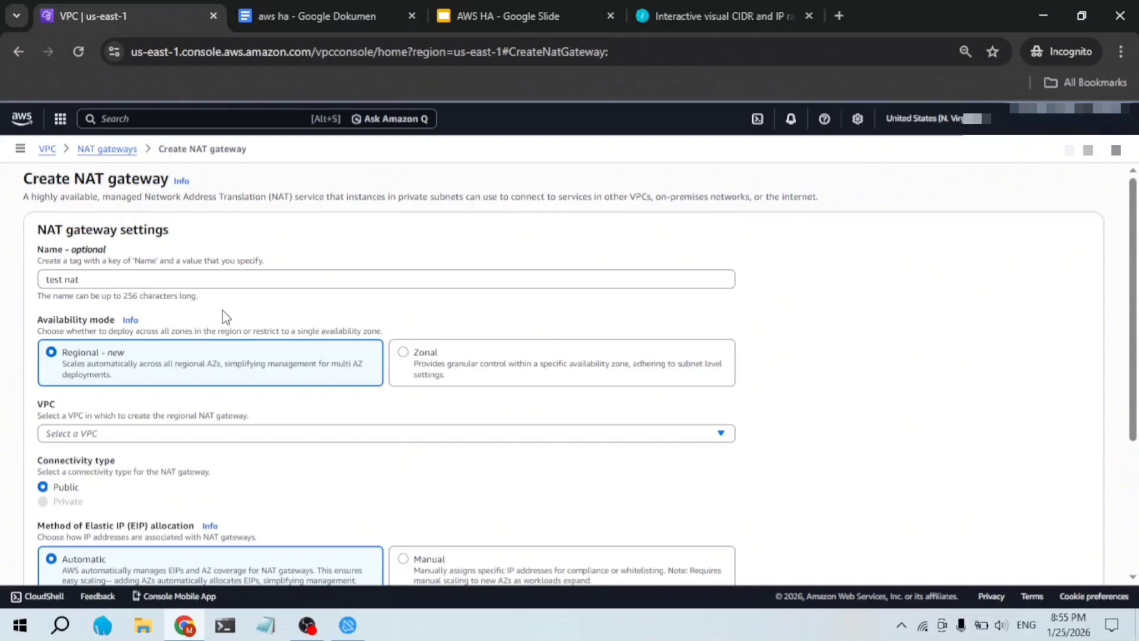
scroll(223, 317, down, 1)
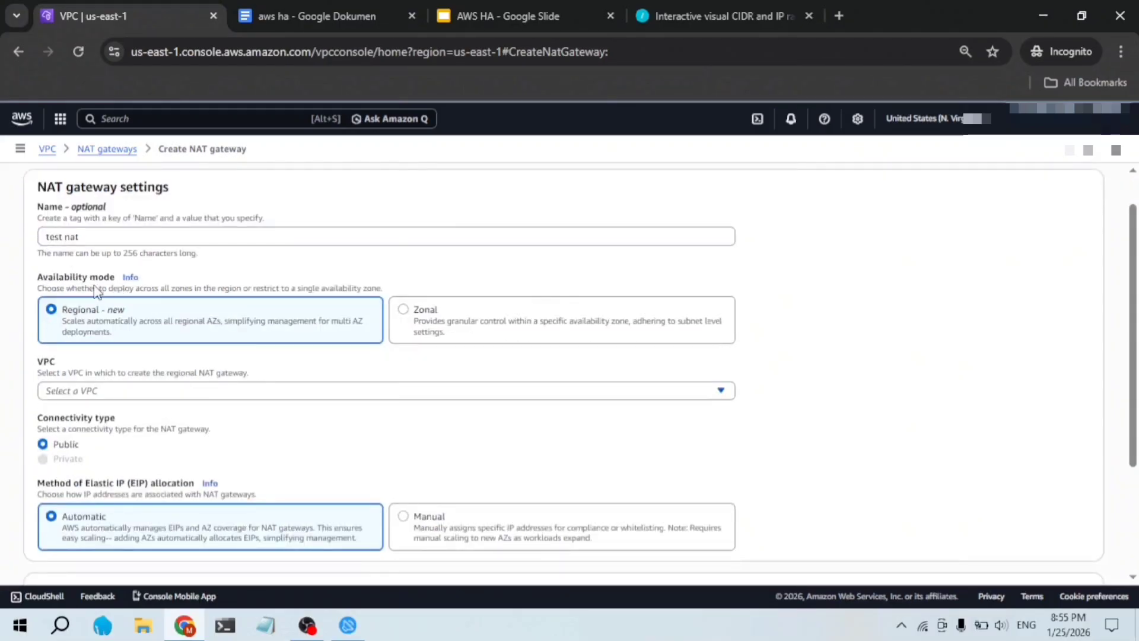
click(424, 318)
click(343, 391)
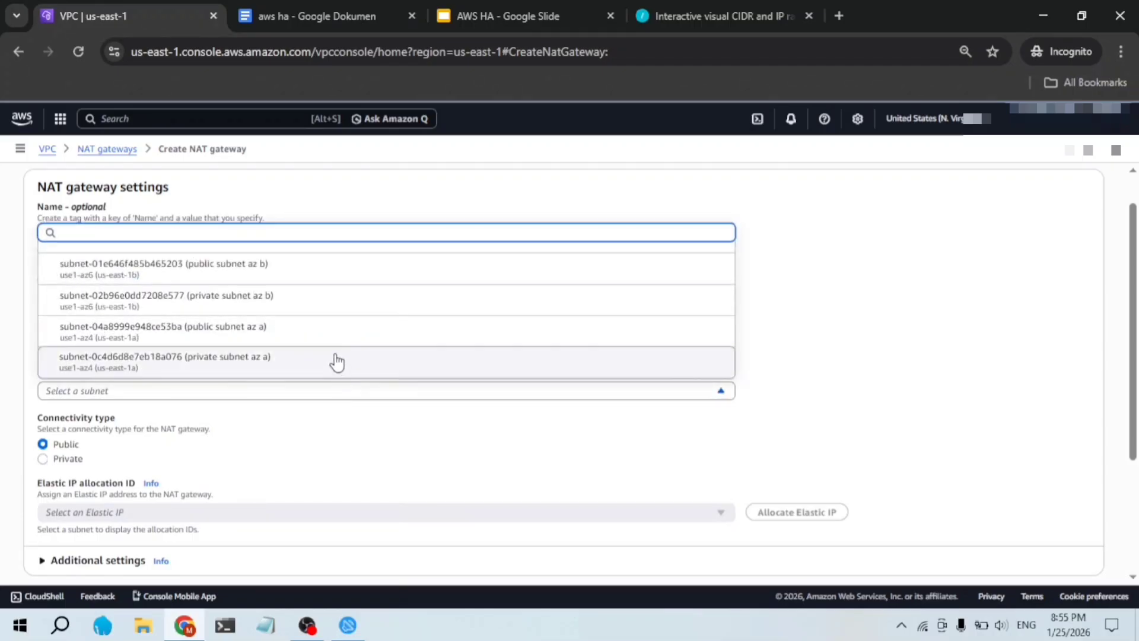
click(291, 331)
scroll(328, 433, down, 1)
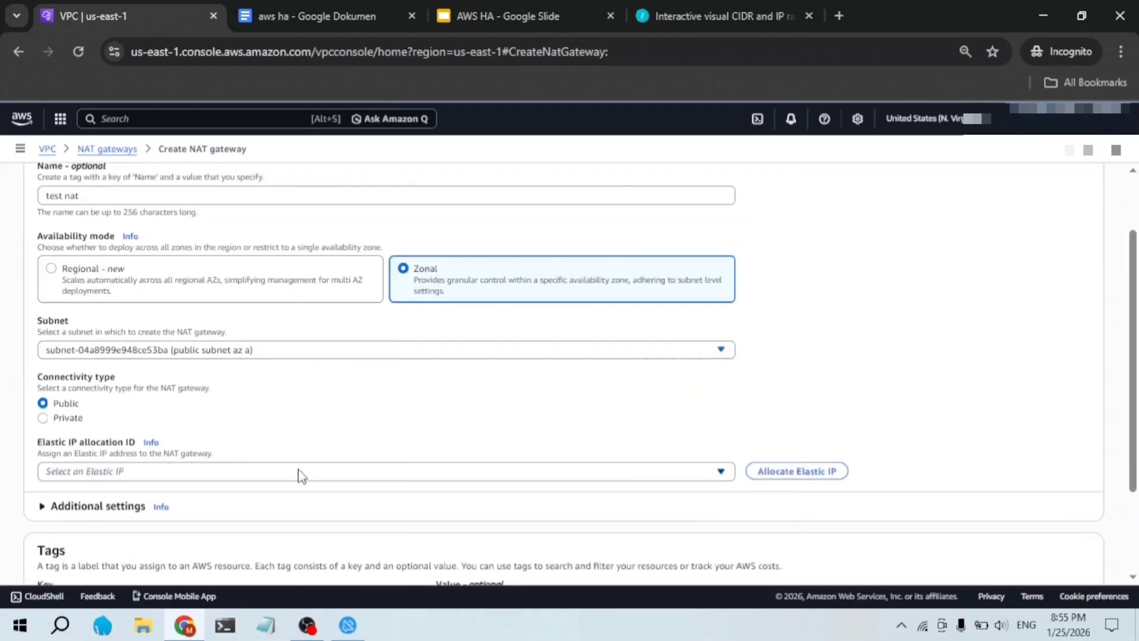
Step: Allocate a new Elastic IP and assign it to the test nat gateway
click(299, 471)
click(832, 472)
click(818, 473)
click(626, 472)
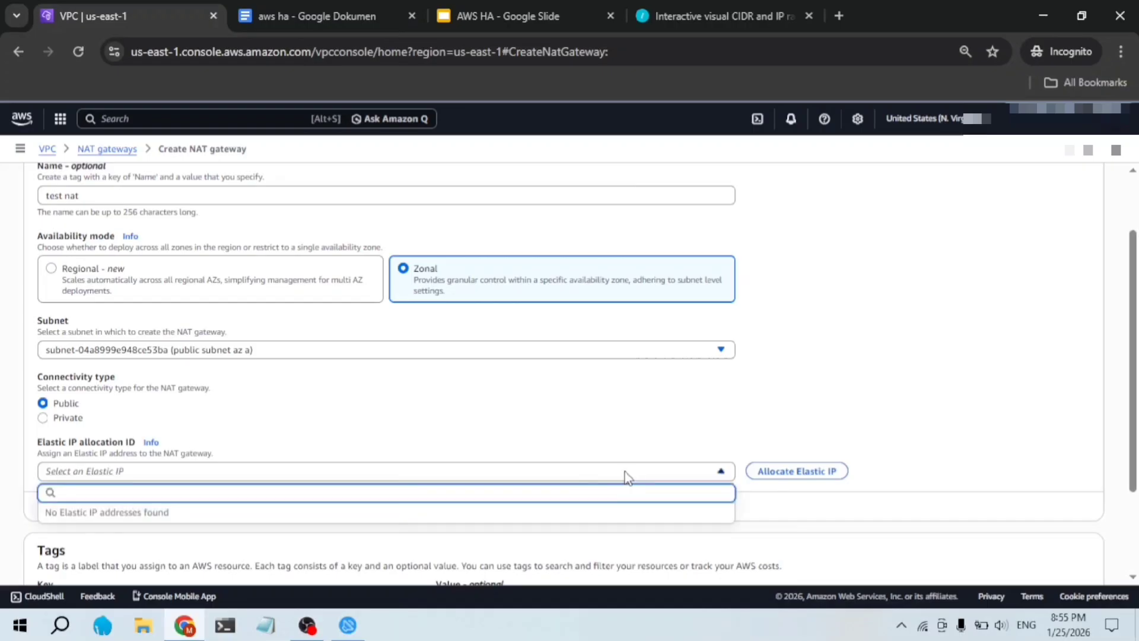
click(265, 522)
scroll(735, 394, up, 2)
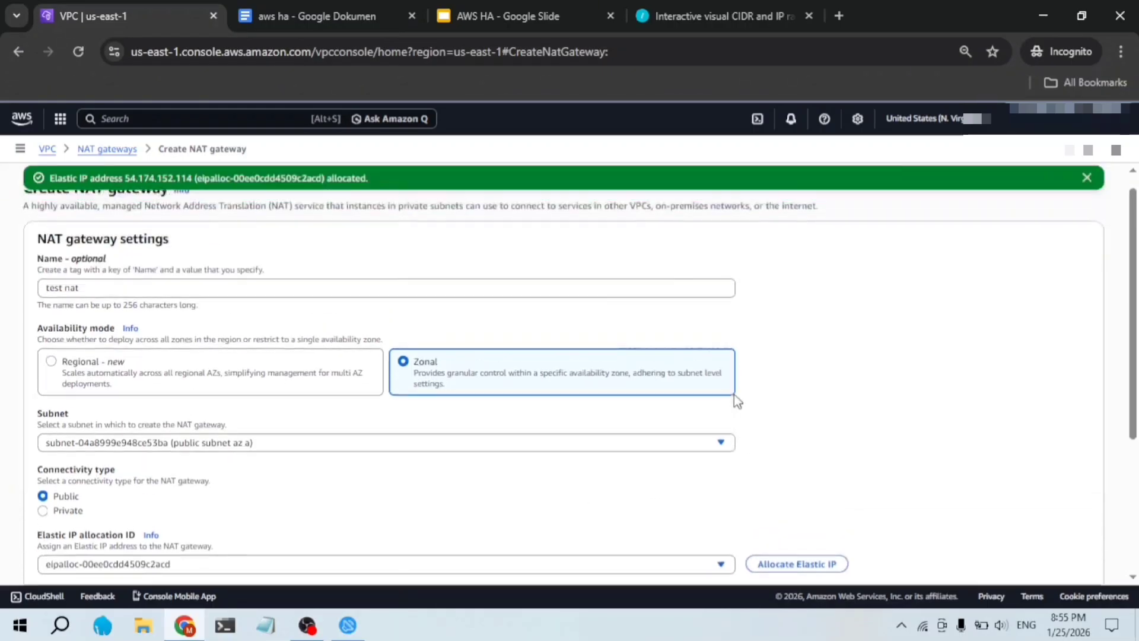
scroll(734, 393, down, 2)
Step: Check the architecture diagram in the AWS HA slides, review the NAT gateway settings with Public connectivity and create the gateway
click(481, 8)
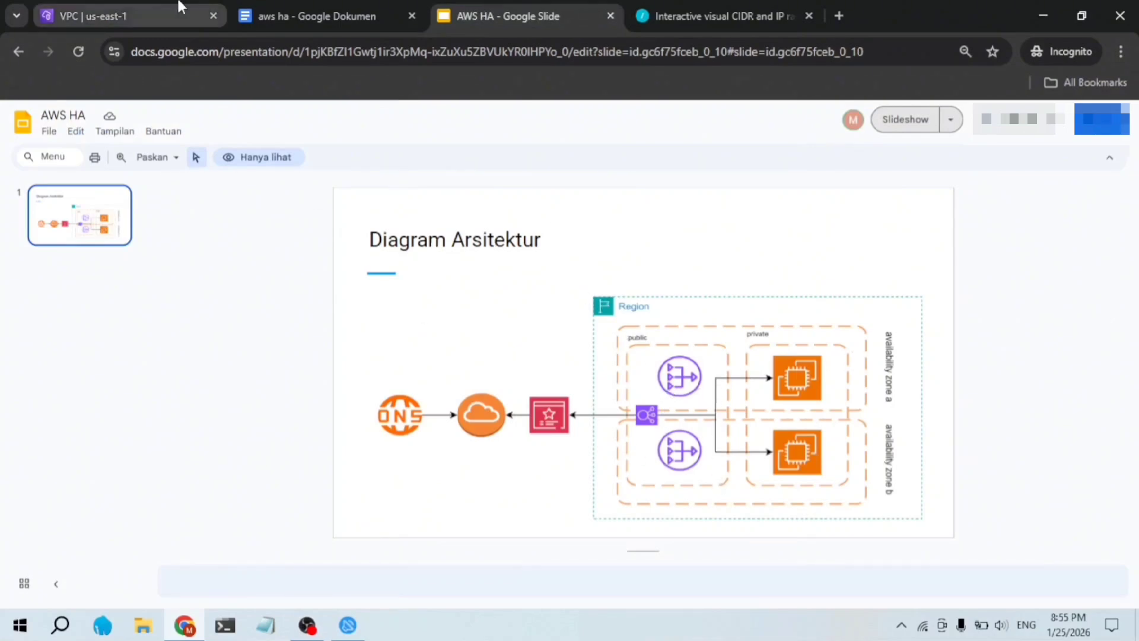
click(130, 9)
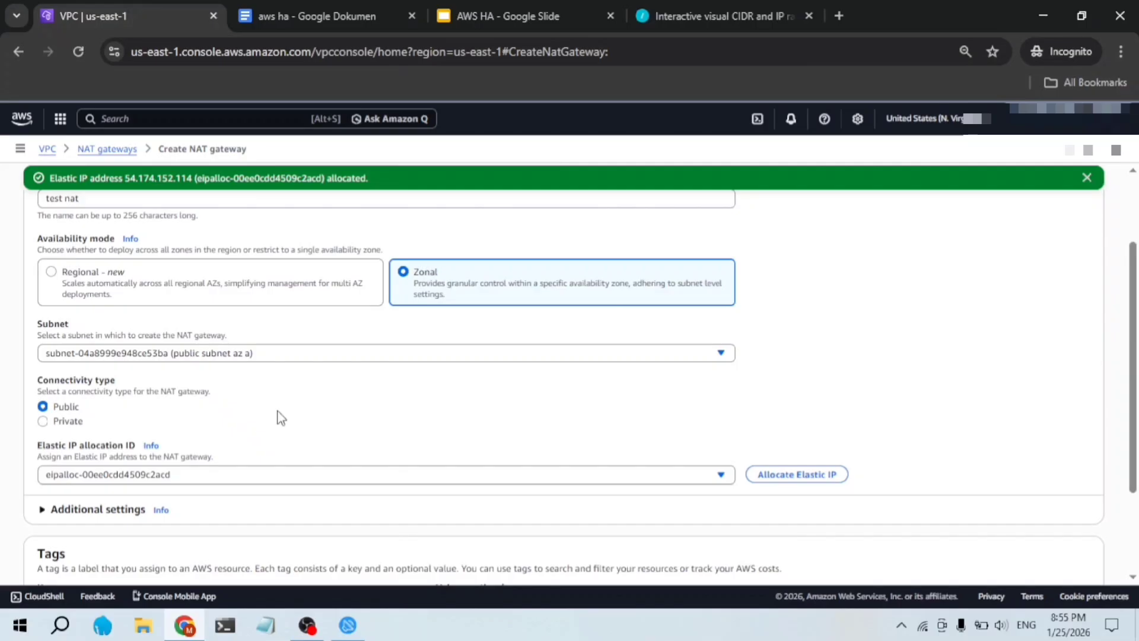
scroll(281, 417, up, 1)
scroll(280, 418, down, 3)
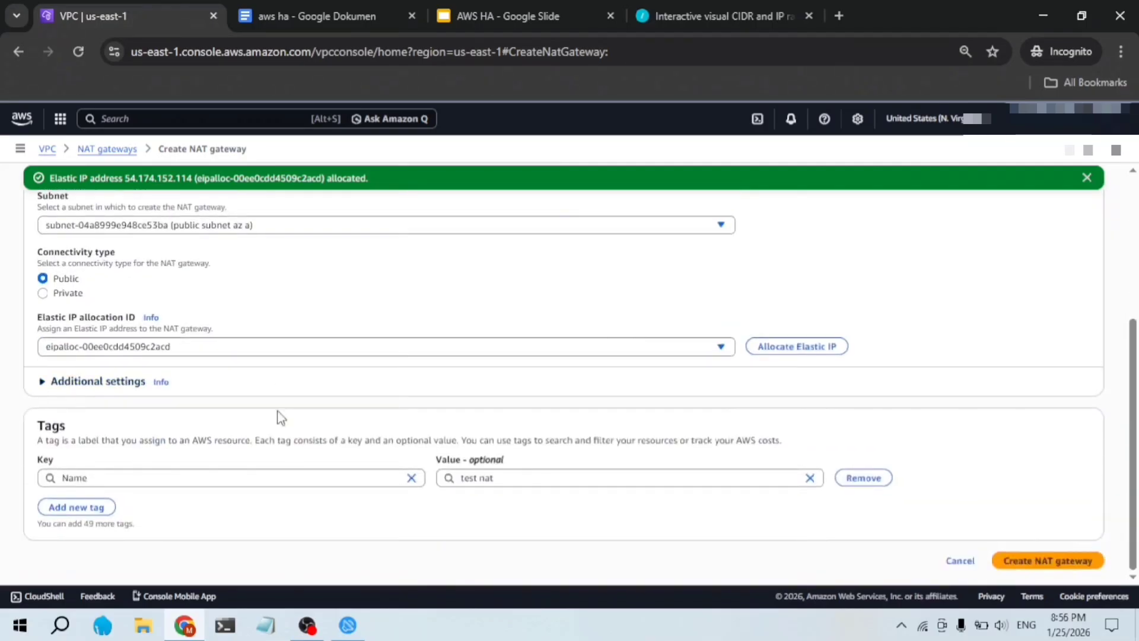
scroll(281, 418, up, 1)
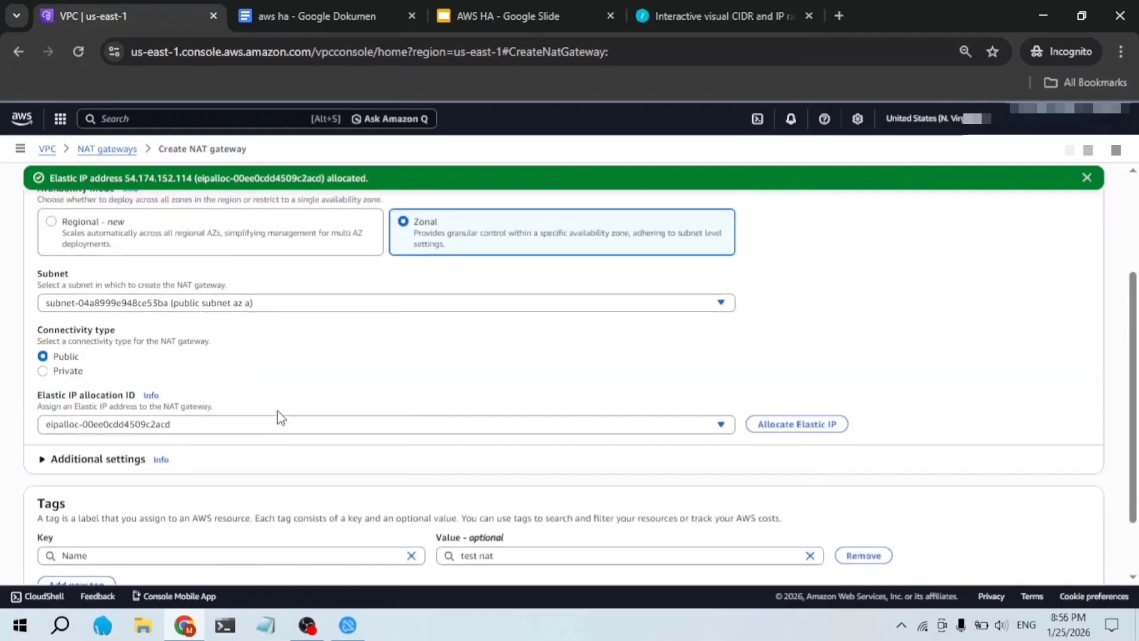
scroll(537, 417, down, 1)
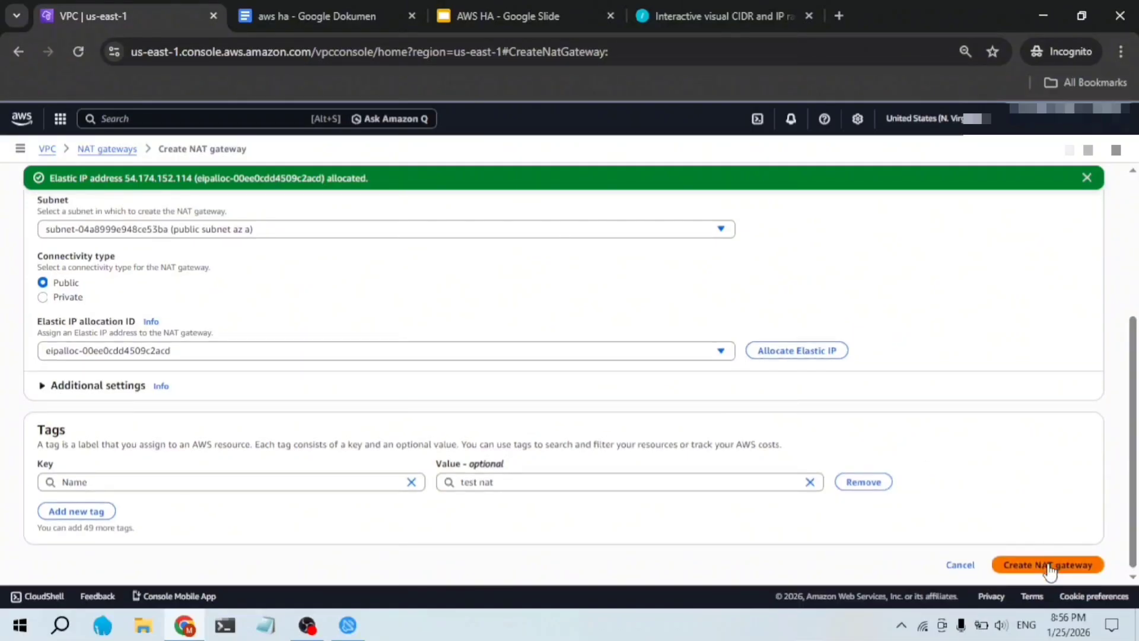
click(1049, 567)
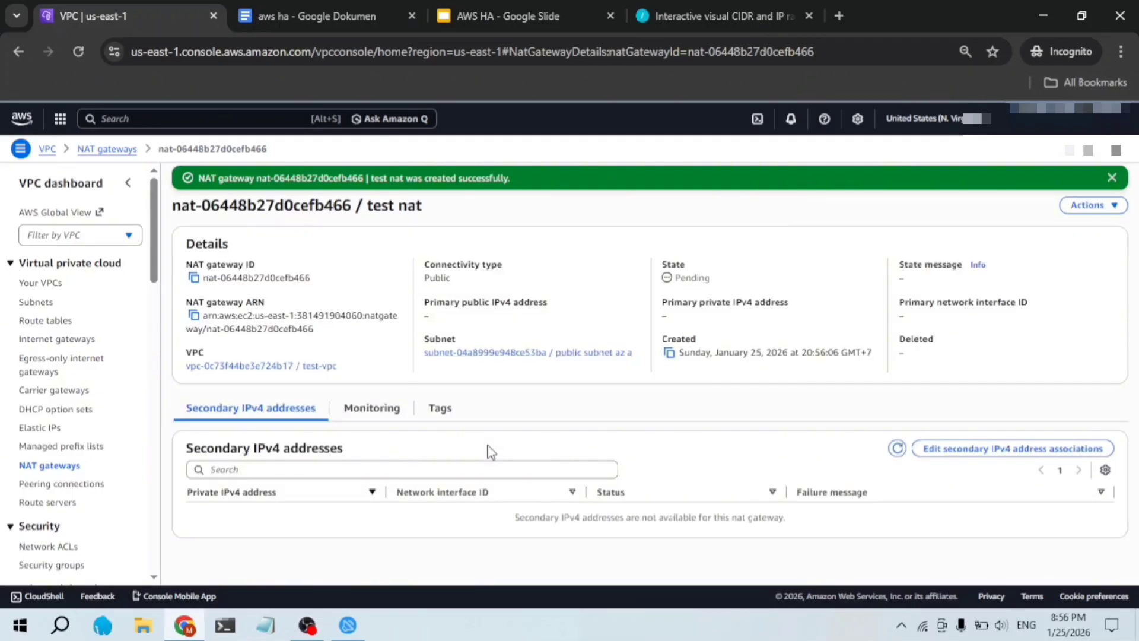
Step: Return to the NAT gateways list, rename the test nat gateway as "test nat az a" and reload the page
click(50, 470)
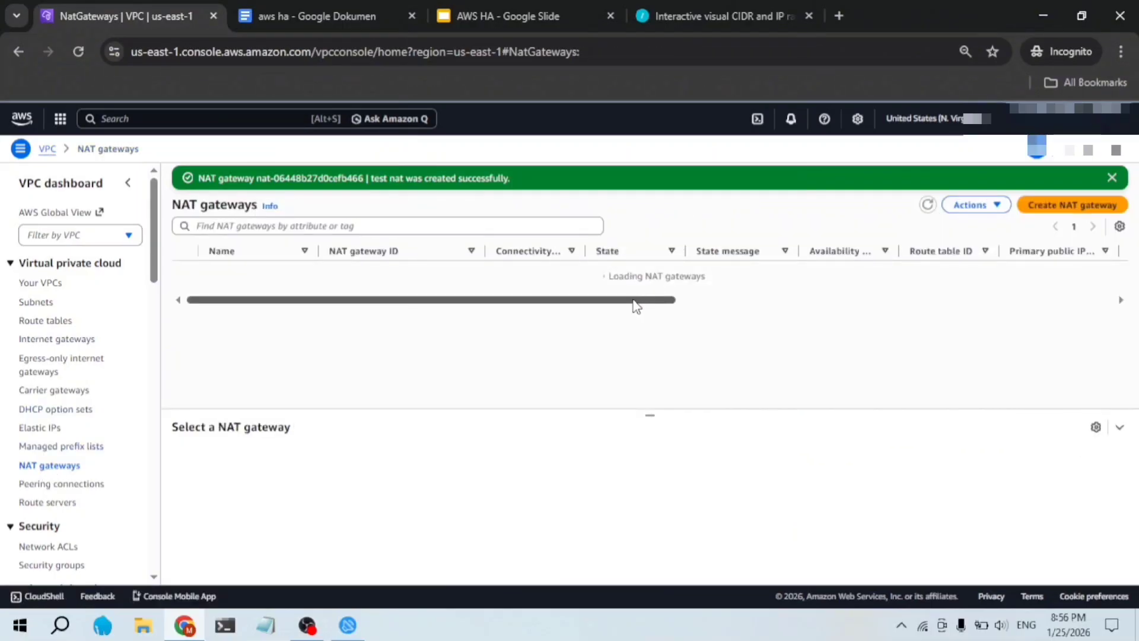
drag(607, 290, 543, 295)
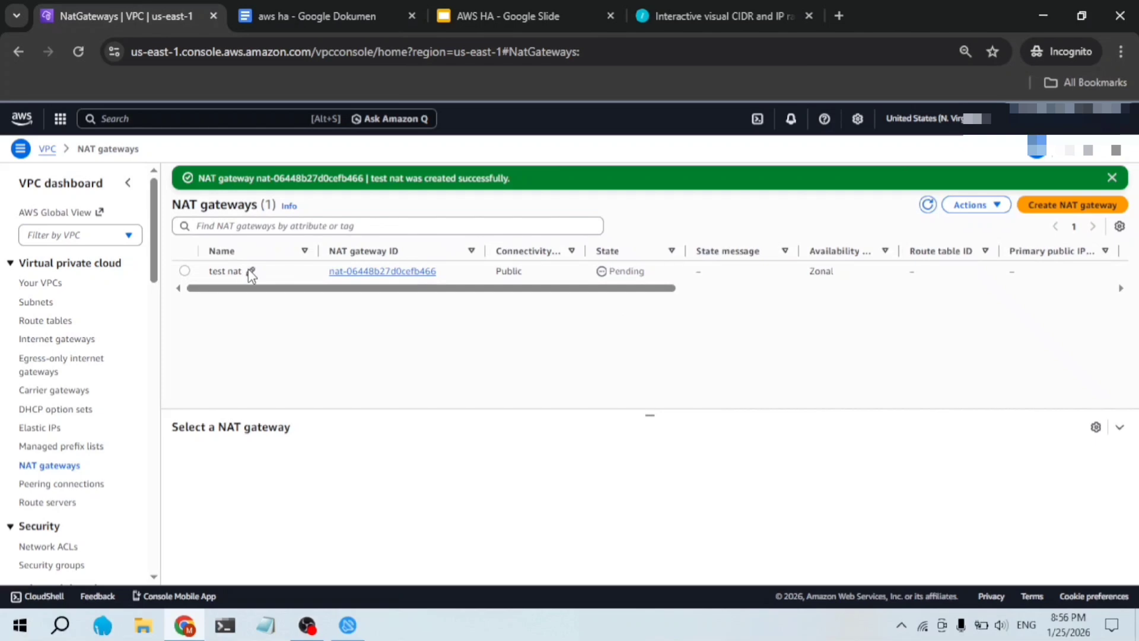
click(252, 271)
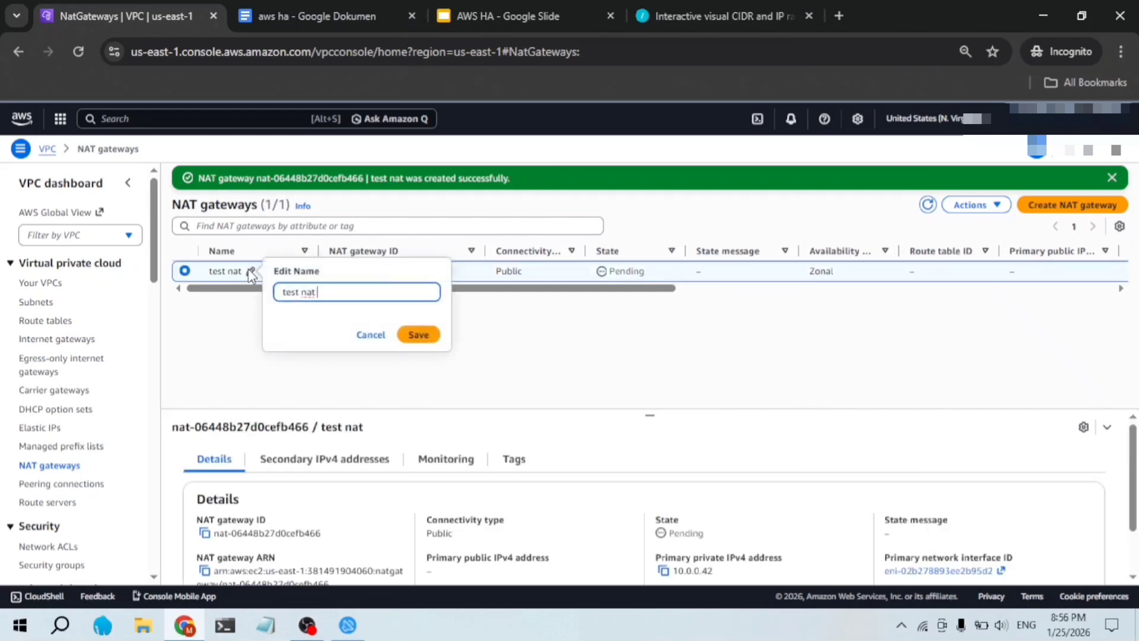
text(az a)
key(Return)
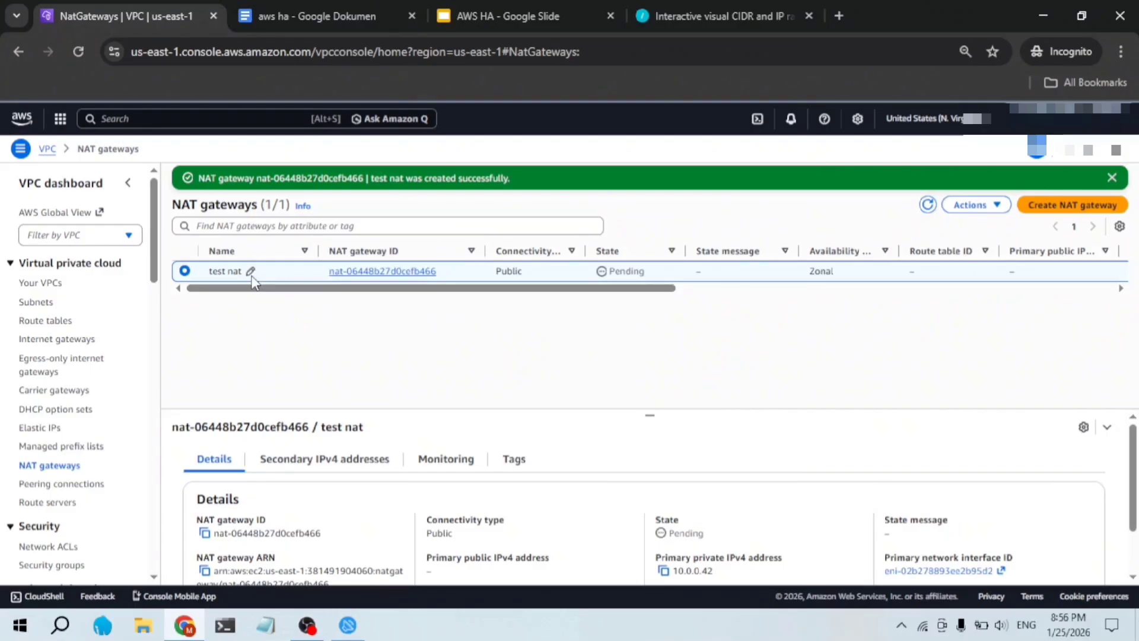
click(250, 272)
key(Right)
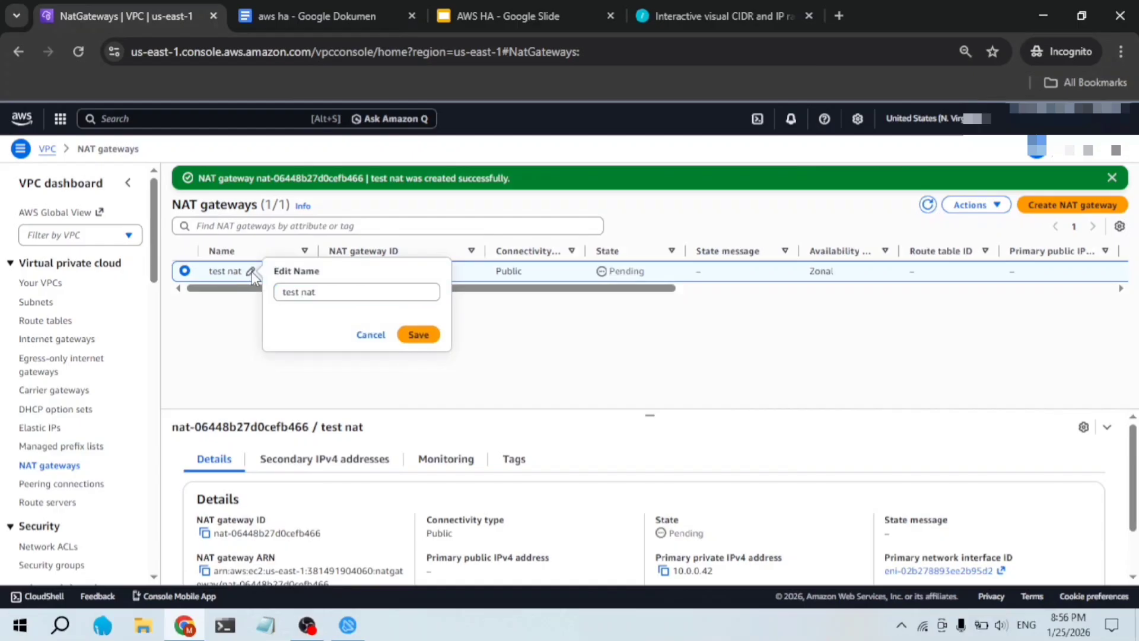
click(338, 298)
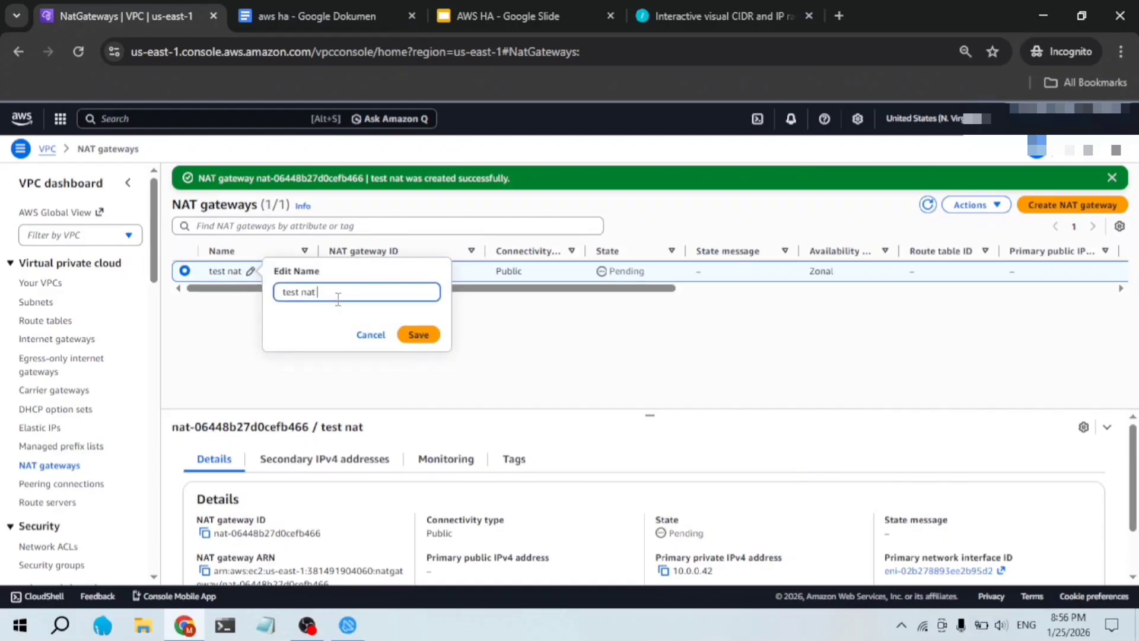
text(az a)
click(423, 336)
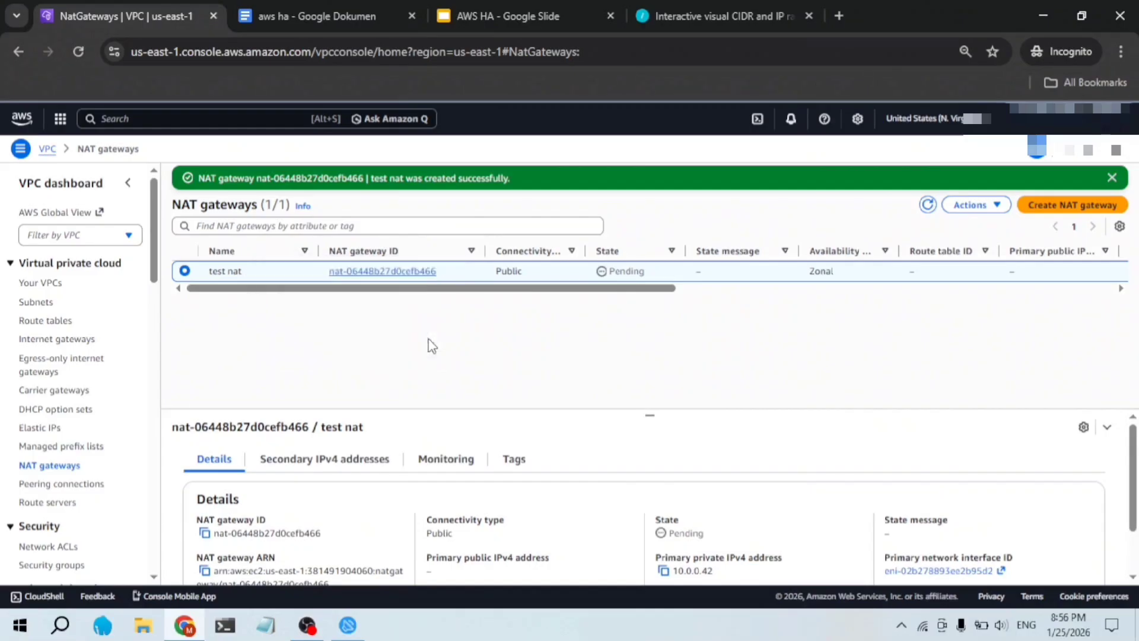
key(F5)
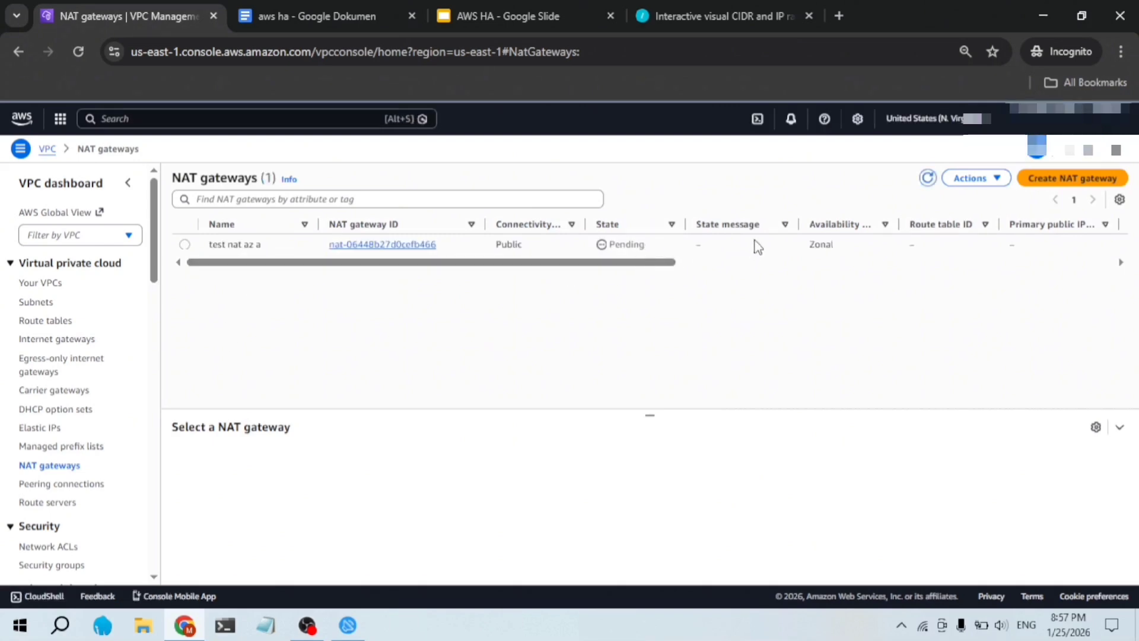
Step: Examine the VPC and subnet columns and the details page of "test nat az a", and return to the list
scroll(742, 240, right, 6)
scroll(743, 244, right, 5)
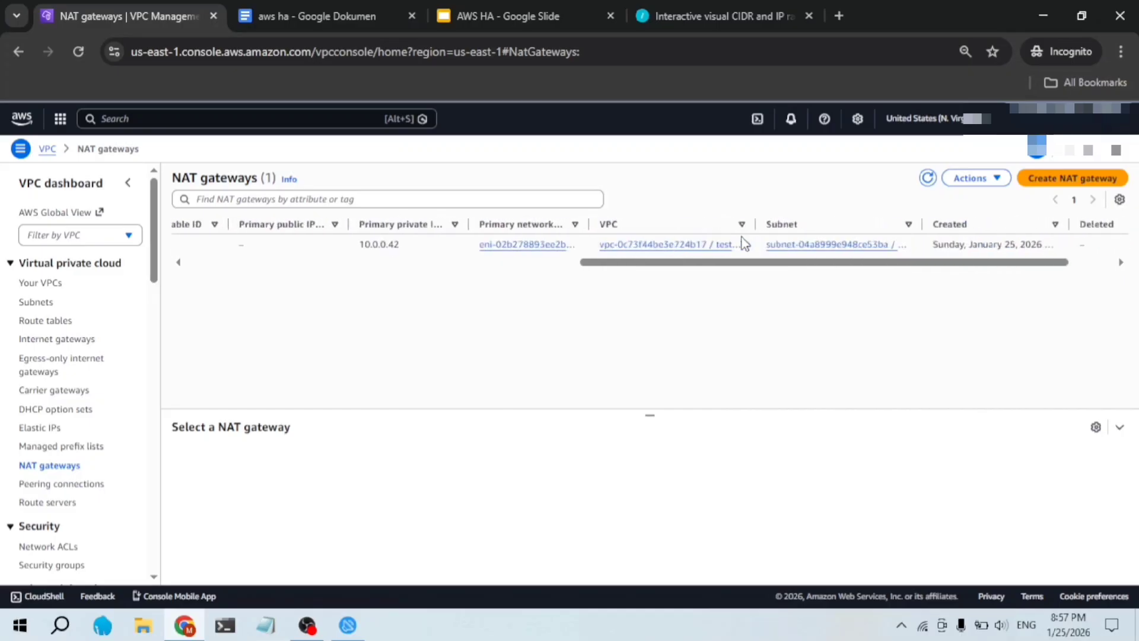
scroll(745, 243, left, 5)
scroll(744, 243, left, 2)
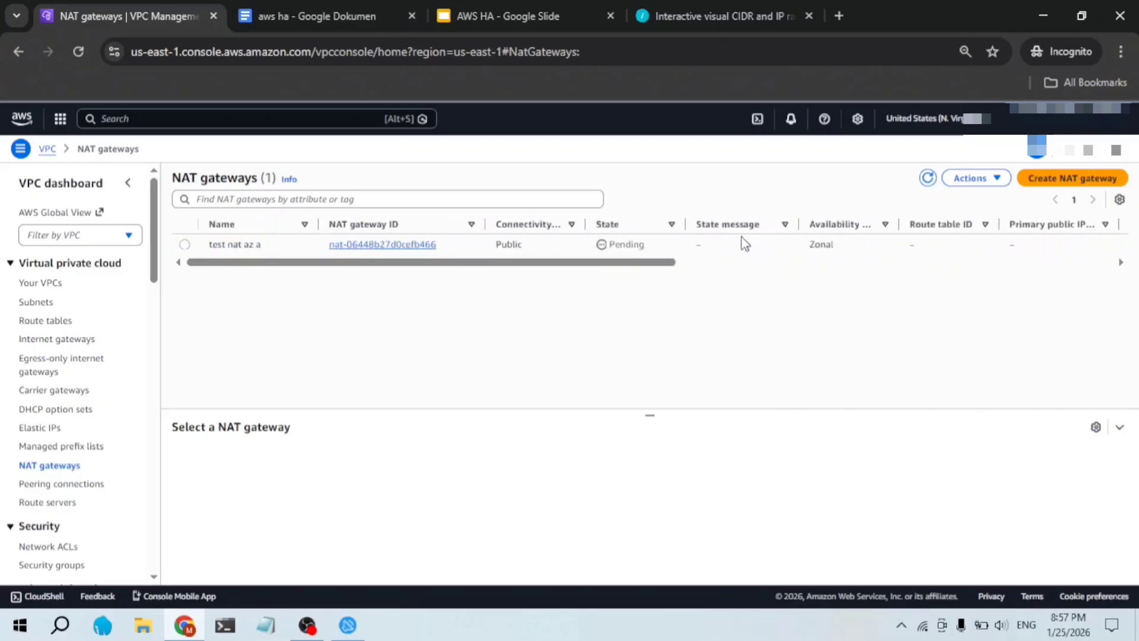
click(412, 245)
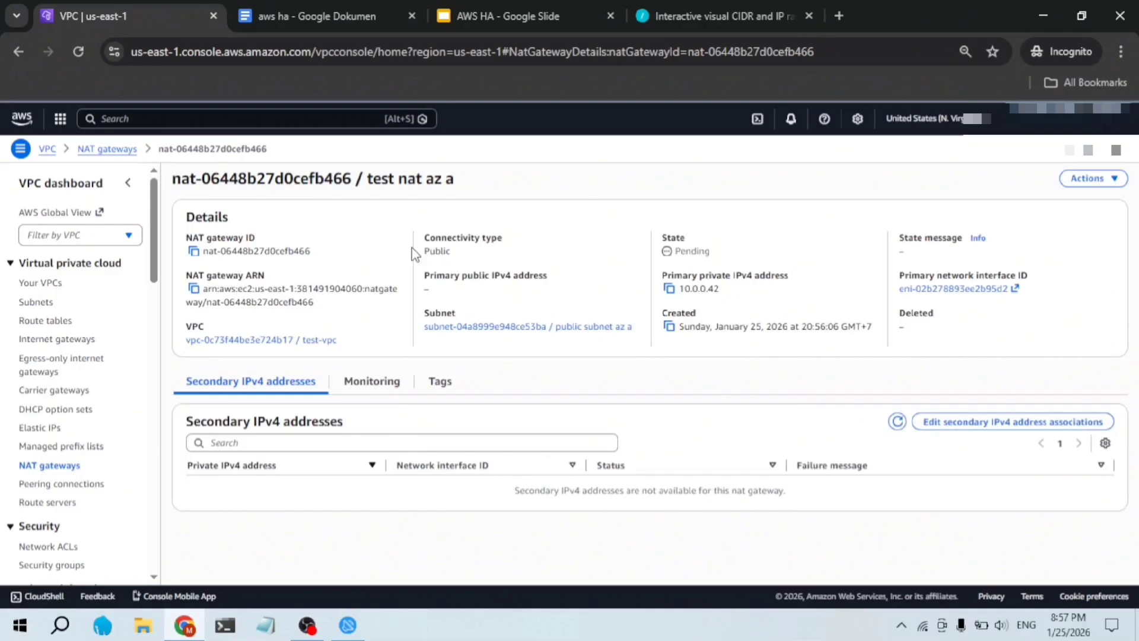
click(18, 52)
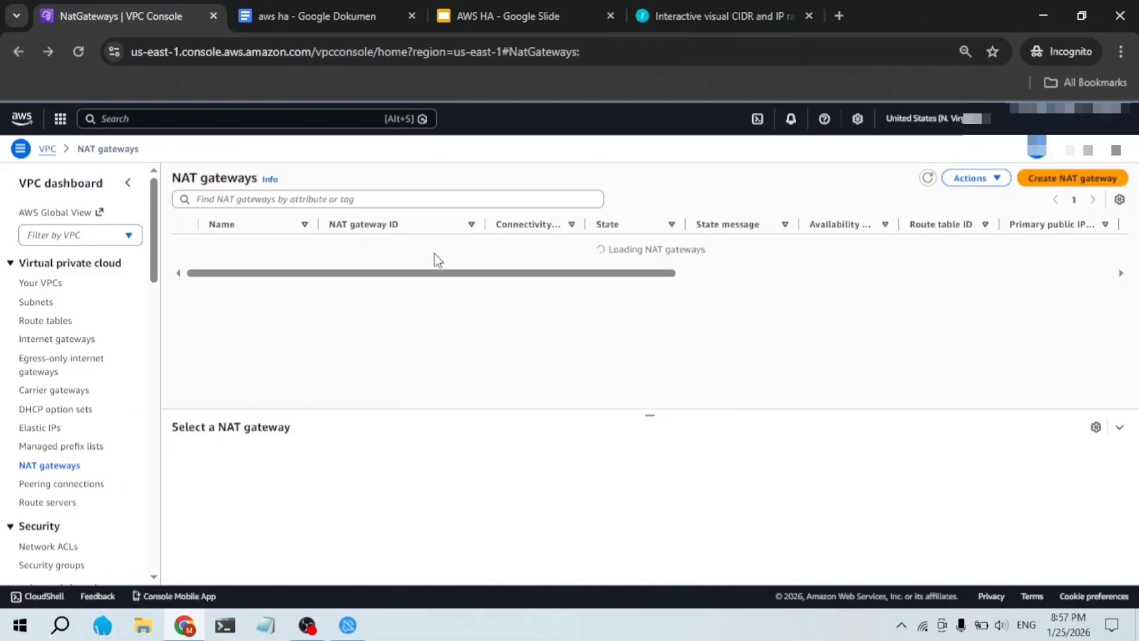
Step: Start a second NAT gateway named "test nat az b" with Zonal availability mode in the "public subnet az b" subnet
click(1053, 178)
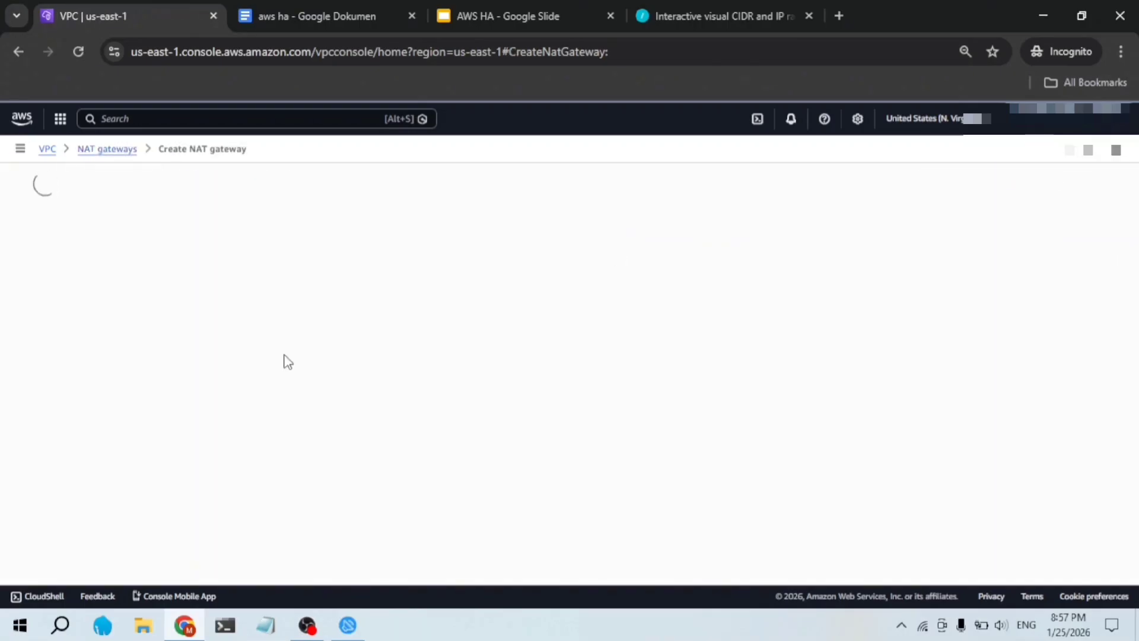
click(183, 275)
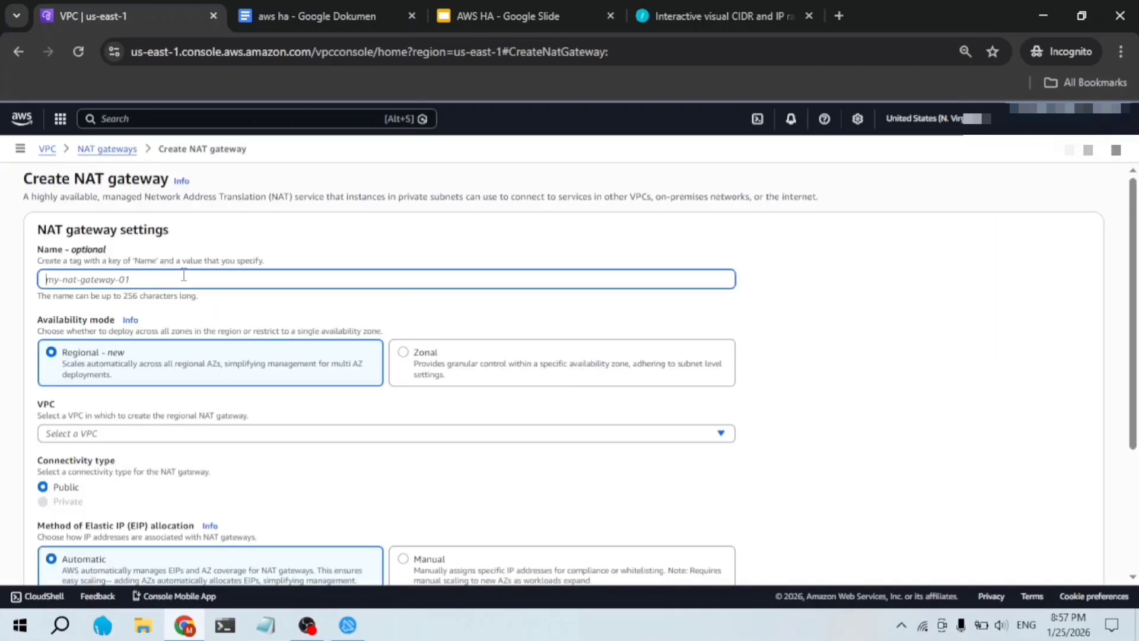
text(test nat az b)
scroll(183, 275, down, 1)
click(419, 274)
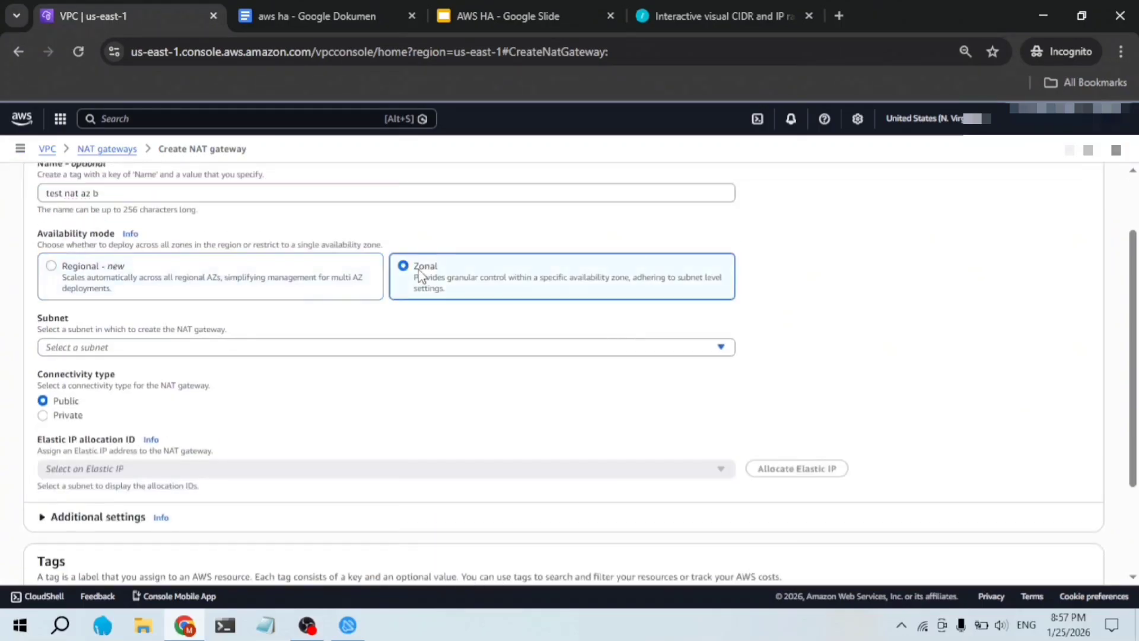
click(357, 348)
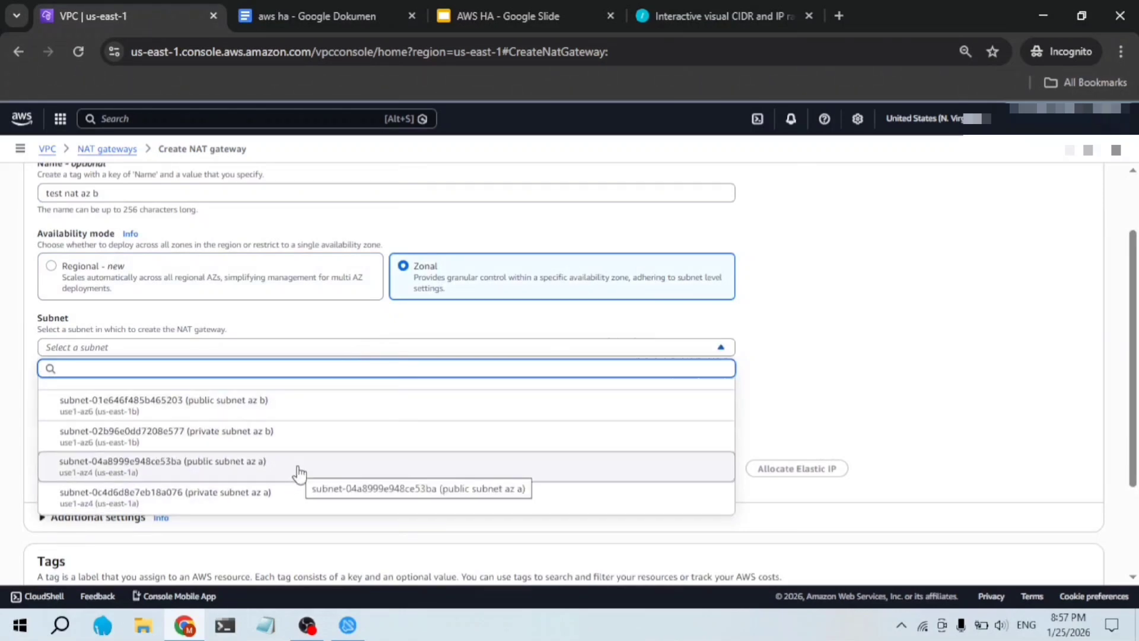
click(327, 400)
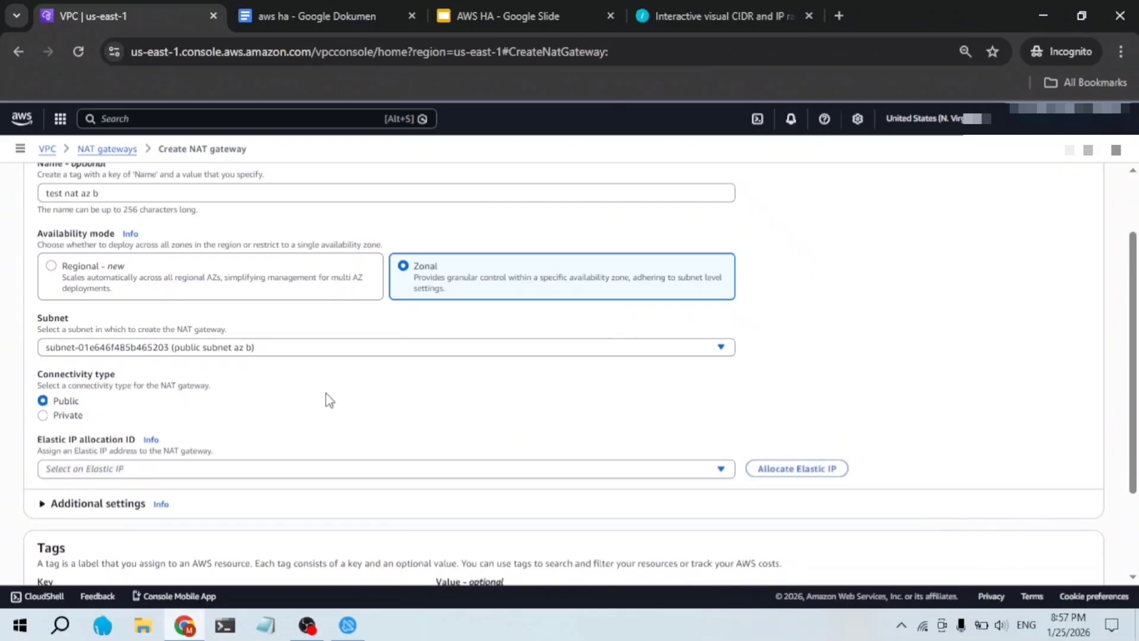
Step: Allocate a new Elastic IP for the NAT gateway and check it among the available allocations
click(271, 469)
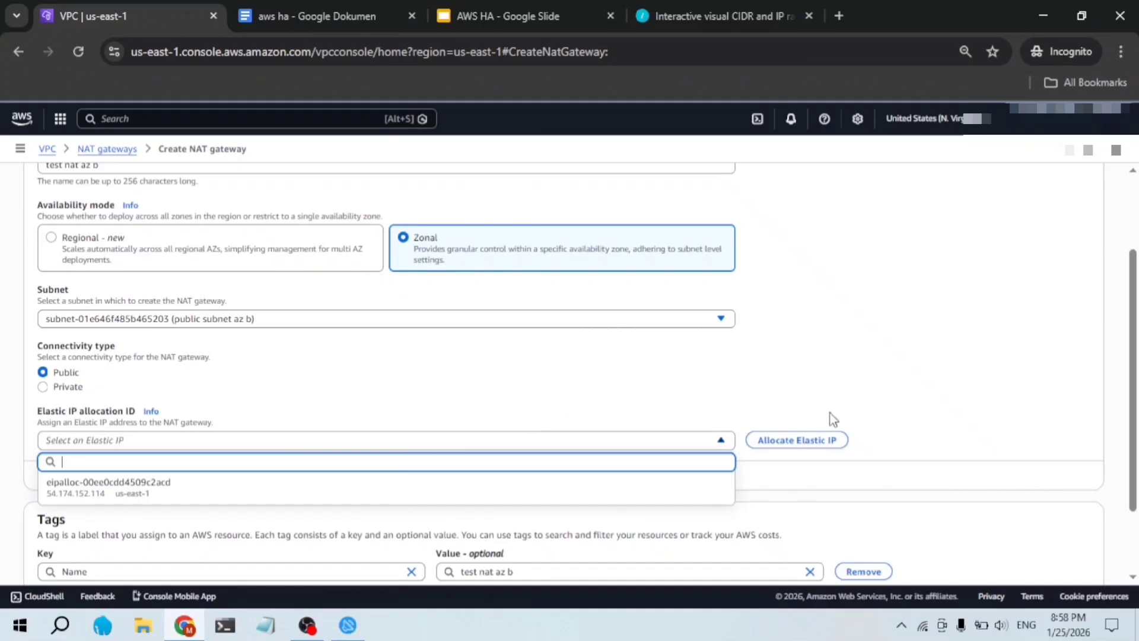
click(805, 446)
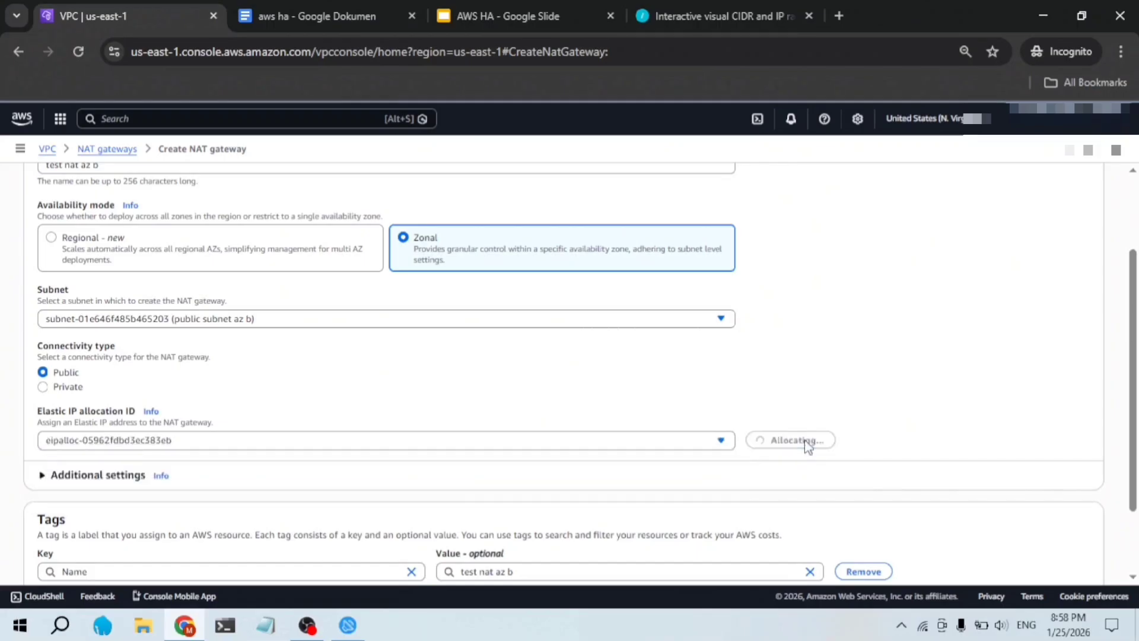
click(701, 444)
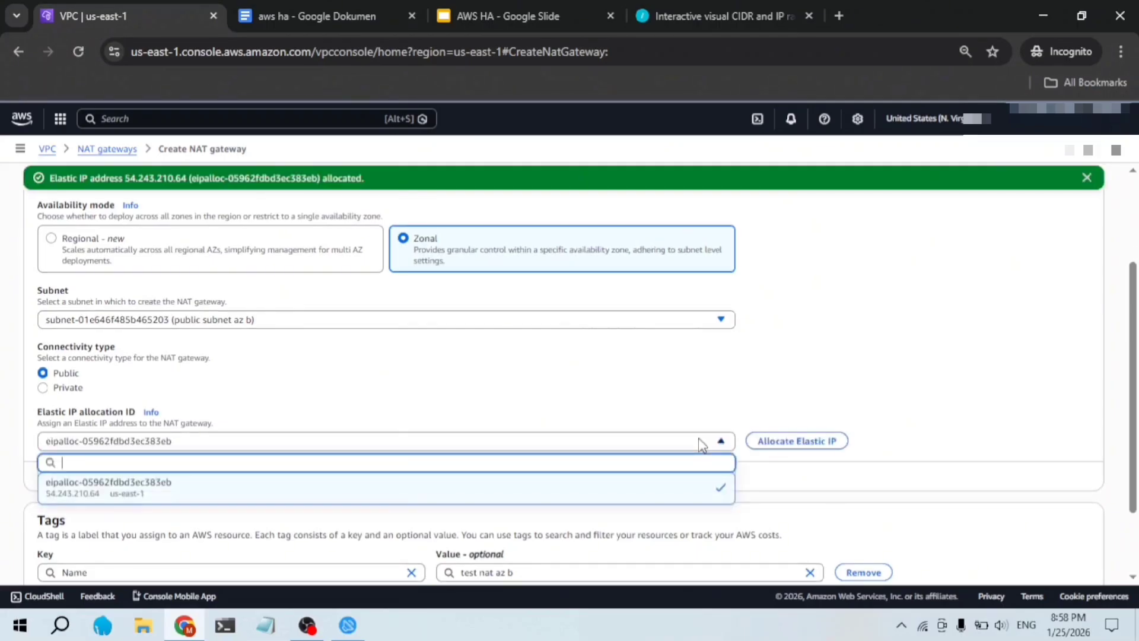
click(702, 443)
click(704, 443)
Step: Allocate another Elastic IP and keep the 23.23.132.129 allocation selected for the gateway
click(830, 391)
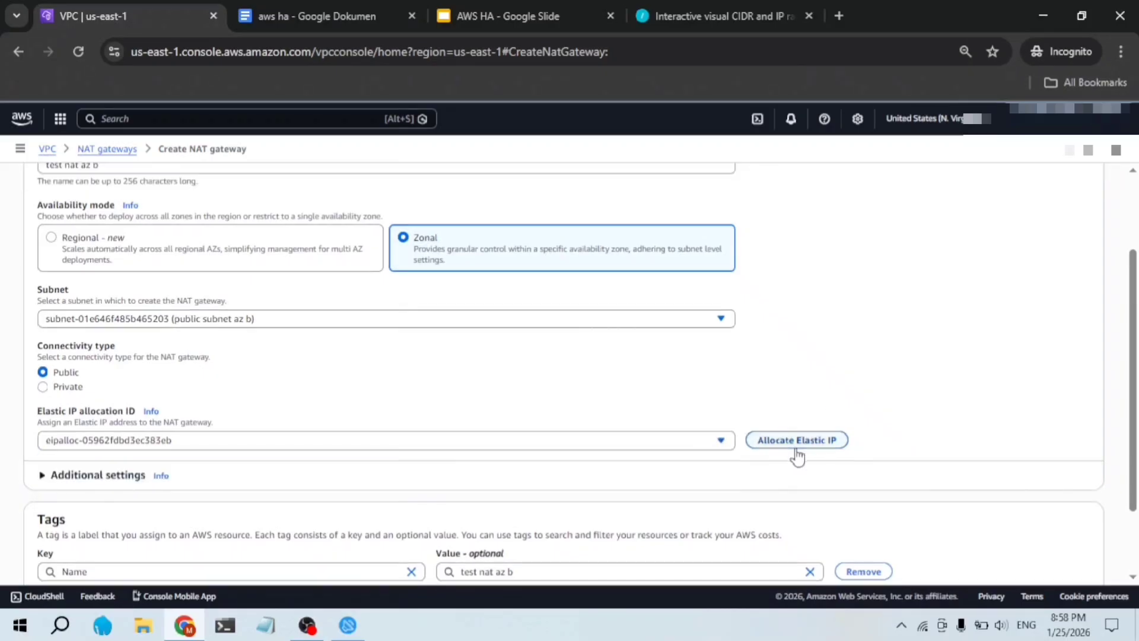
click(680, 439)
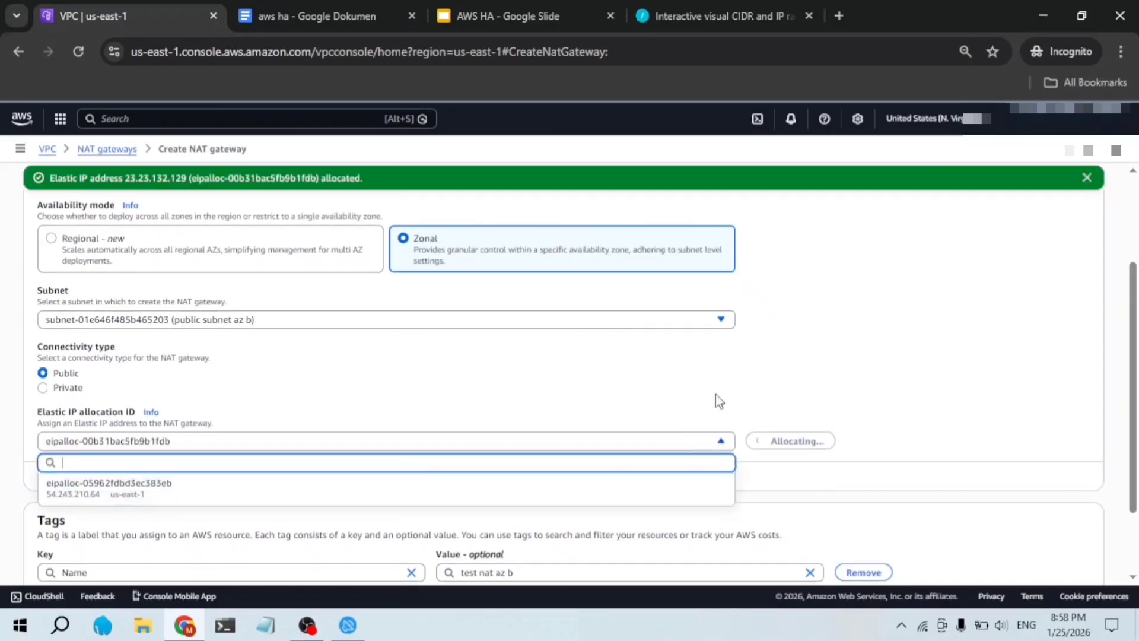
click(1087, 178)
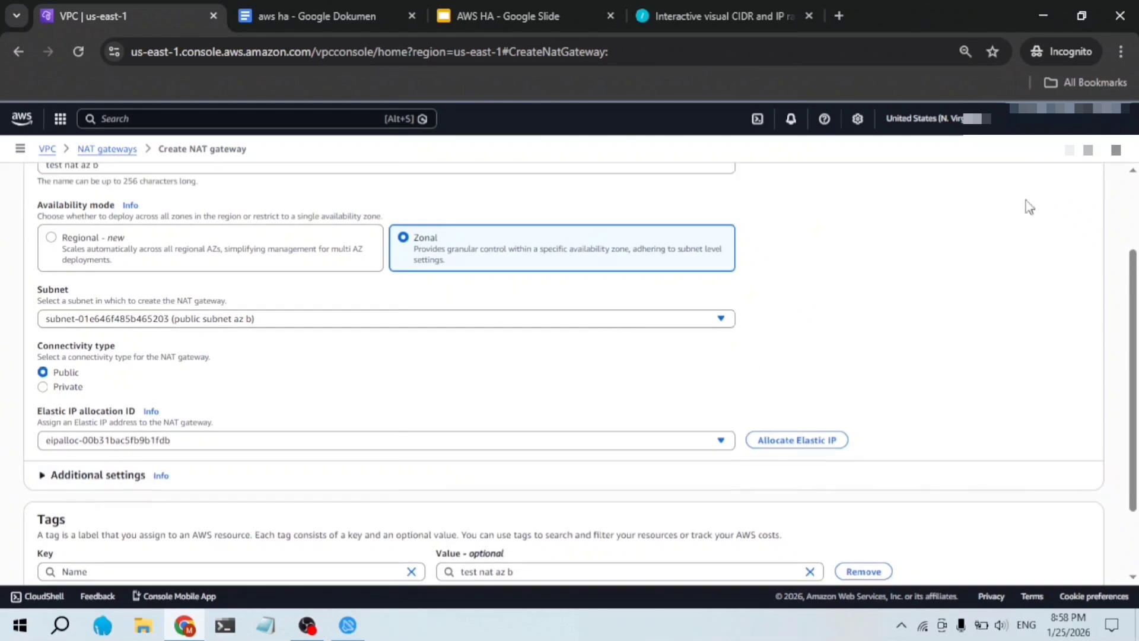
click(550, 440)
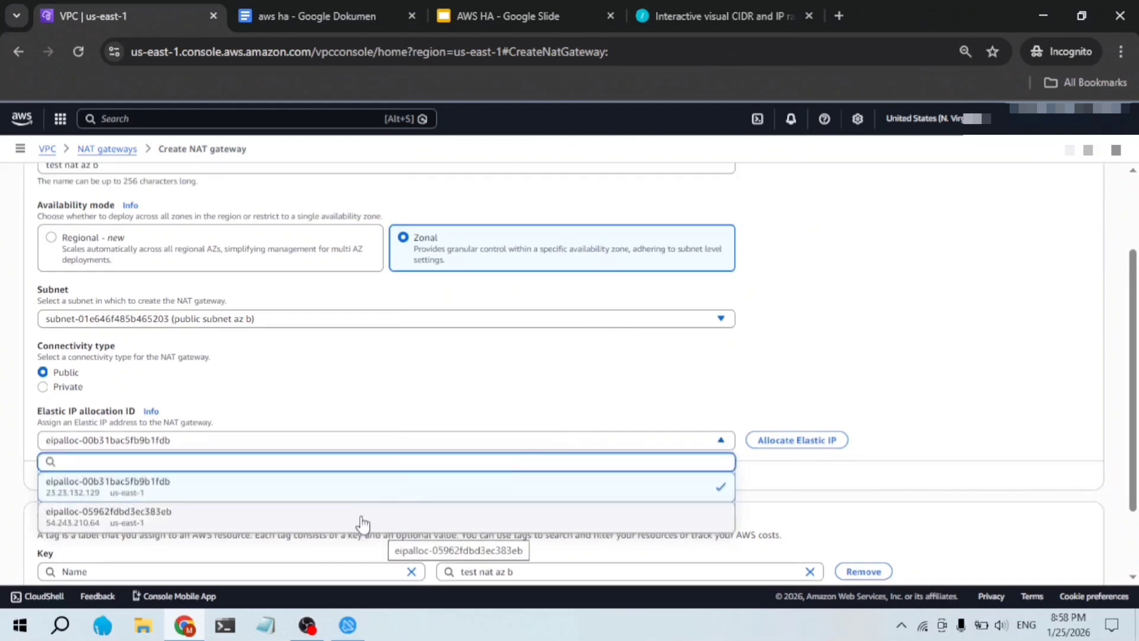
click(350, 496)
click(404, 440)
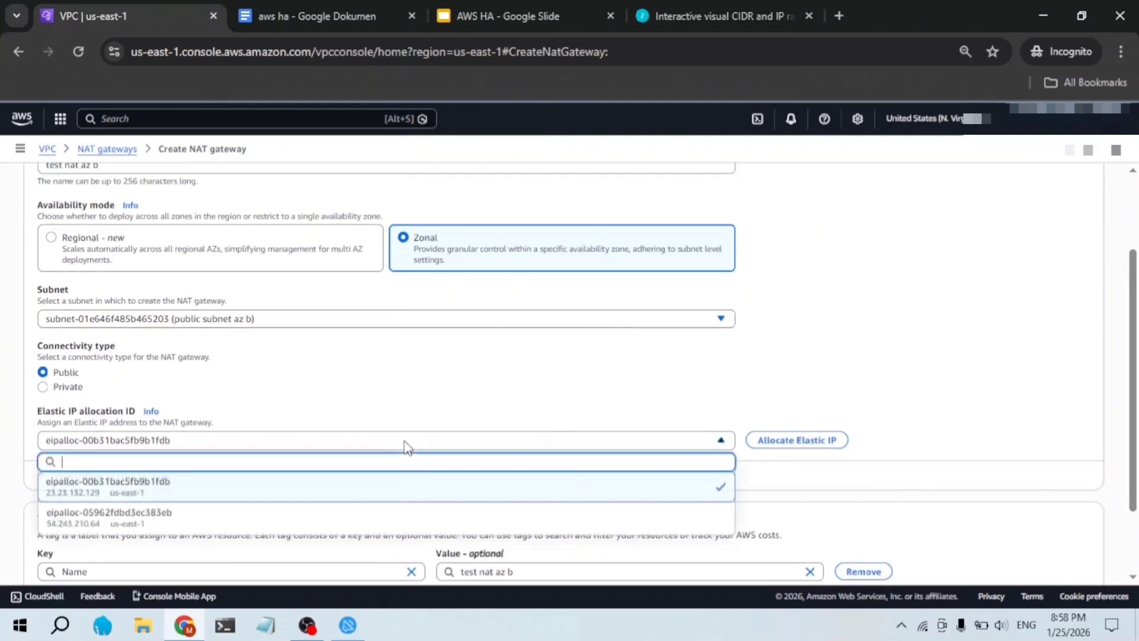
click(317, 491)
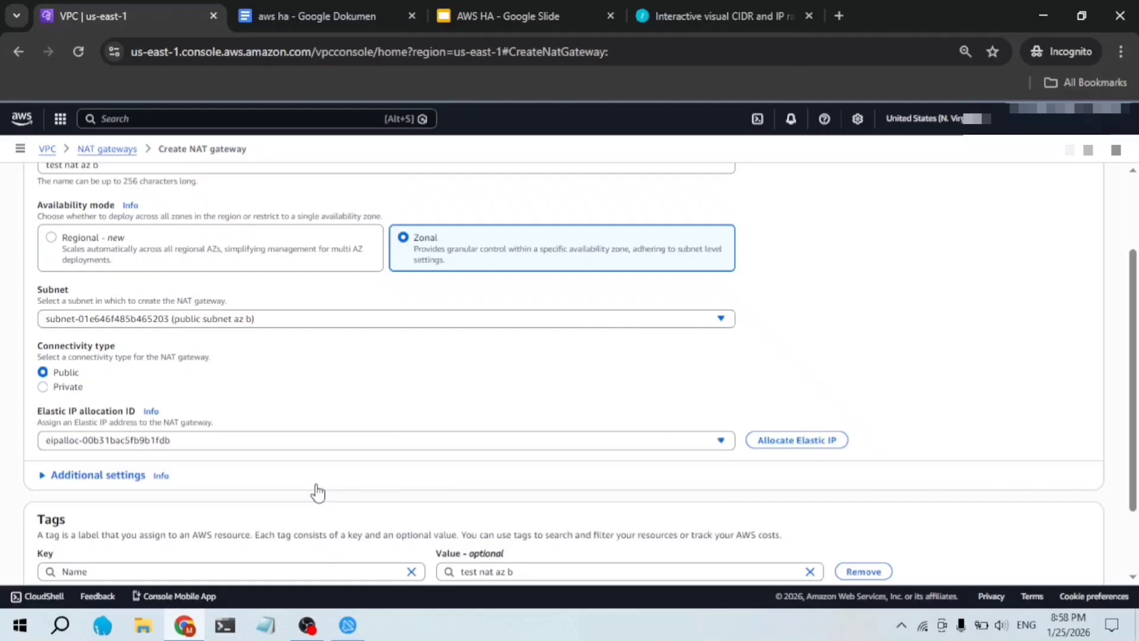
Step: Create the "test nat az b" NAT gateway and check both gateways in the NAT gateways list
scroll(318, 491, up, 3)
scroll(297, 356, down, 3)
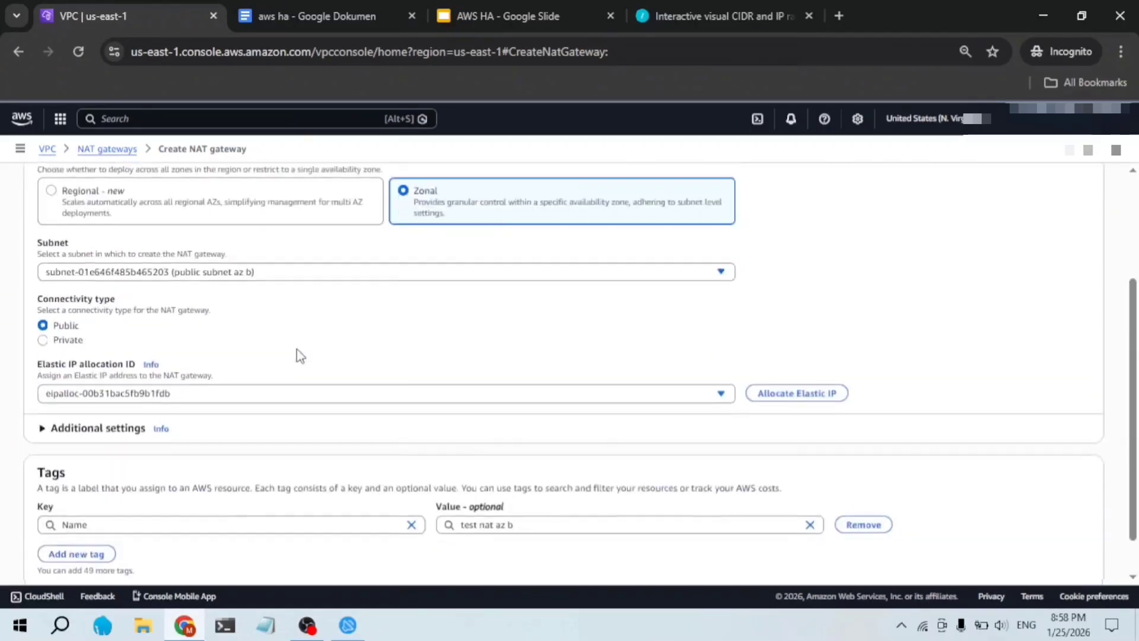
click(1029, 562)
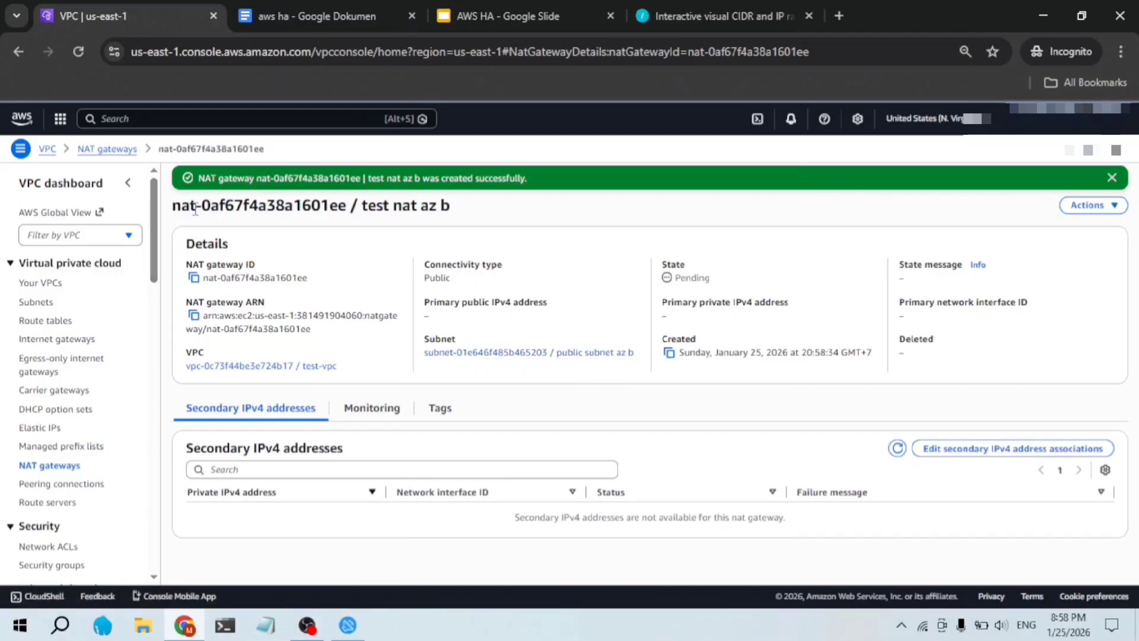
click(64, 468)
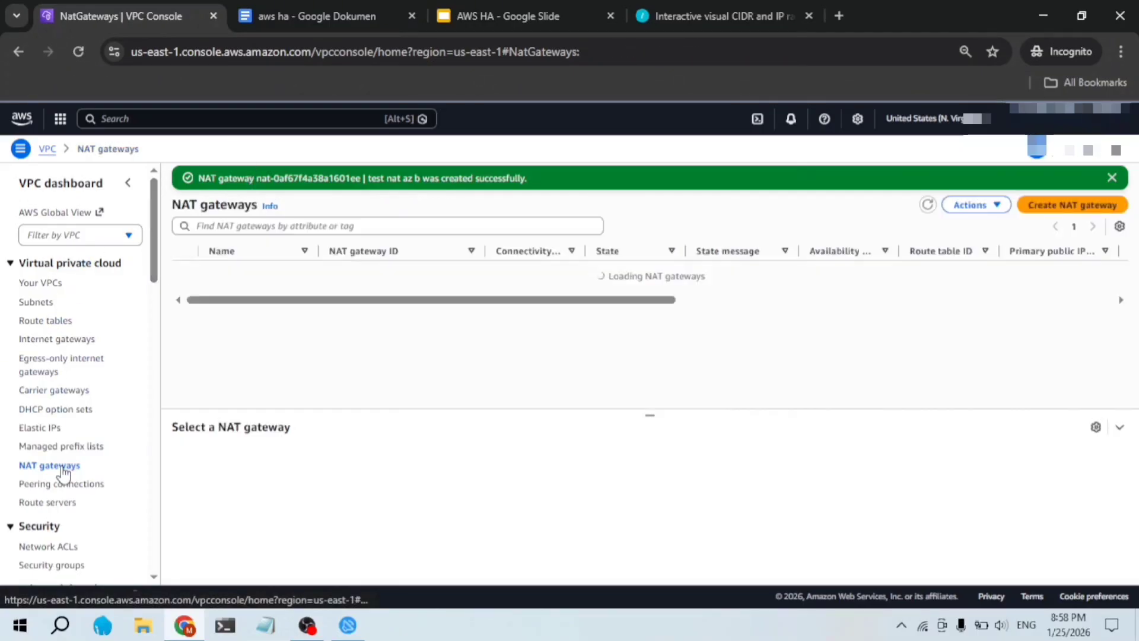
scroll(700, 292, right, 3)
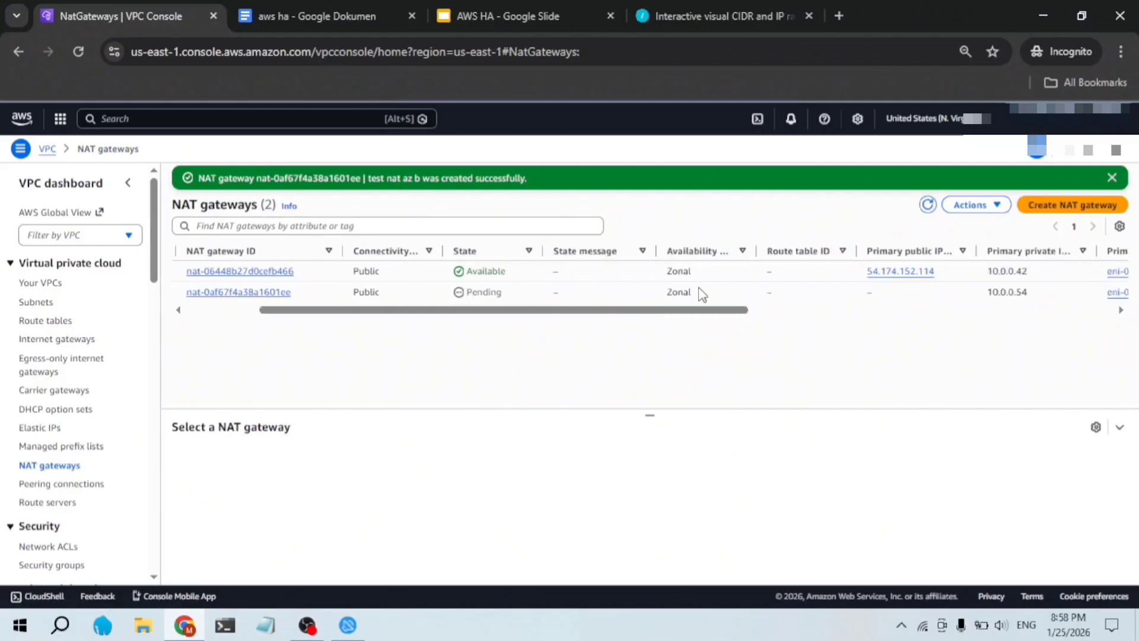
scroll(435, 277, left, 3)
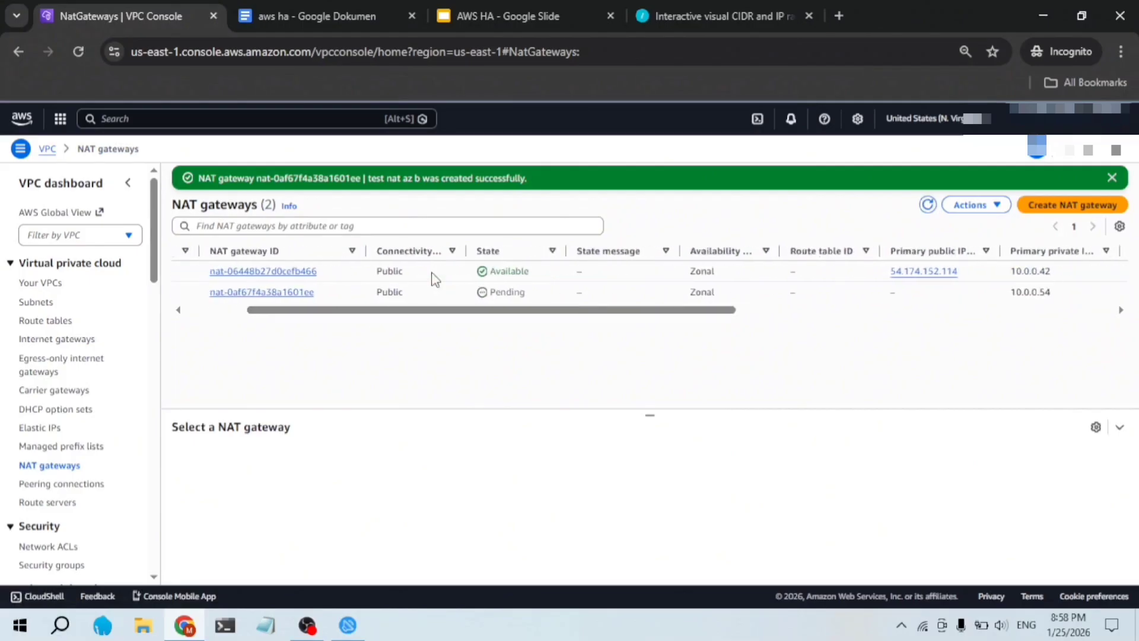
Step: Open the Elastic IP addresses list in a separate browser tab and examine the allocation, private IP and association columns
right_click(39, 427)
click(141, 225)
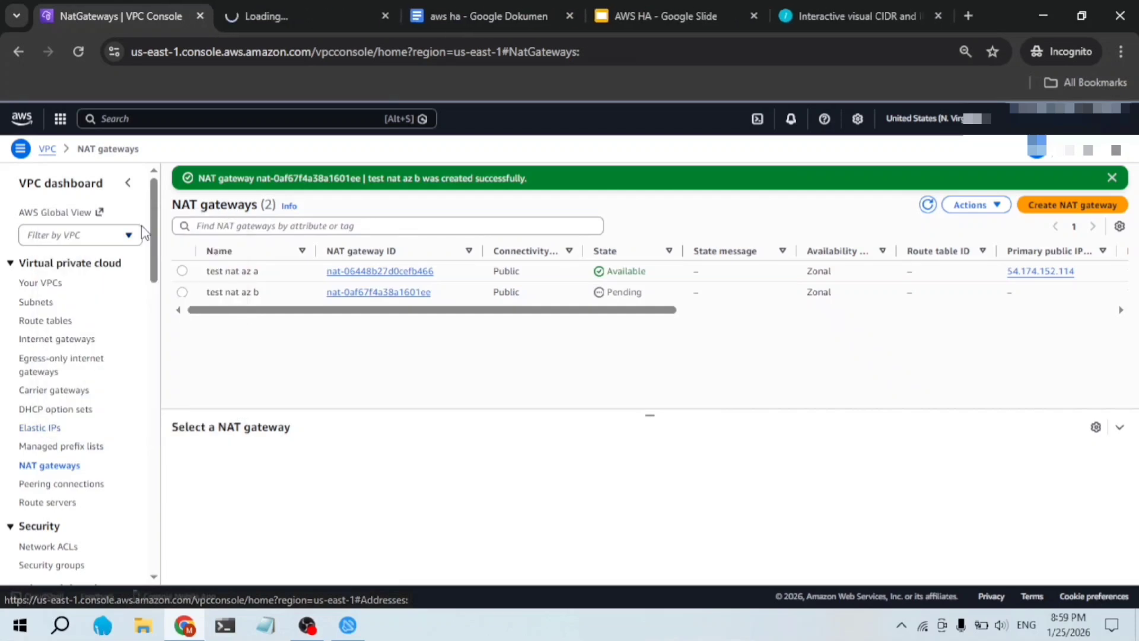
click(364, 8)
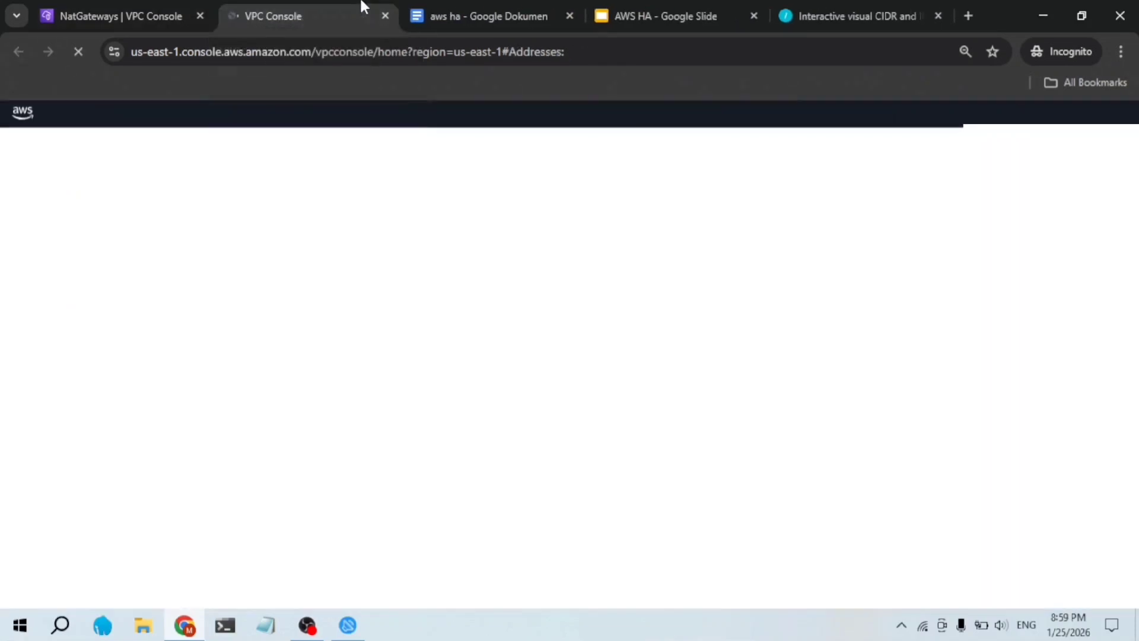
click(136, 8)
click(273, 15)
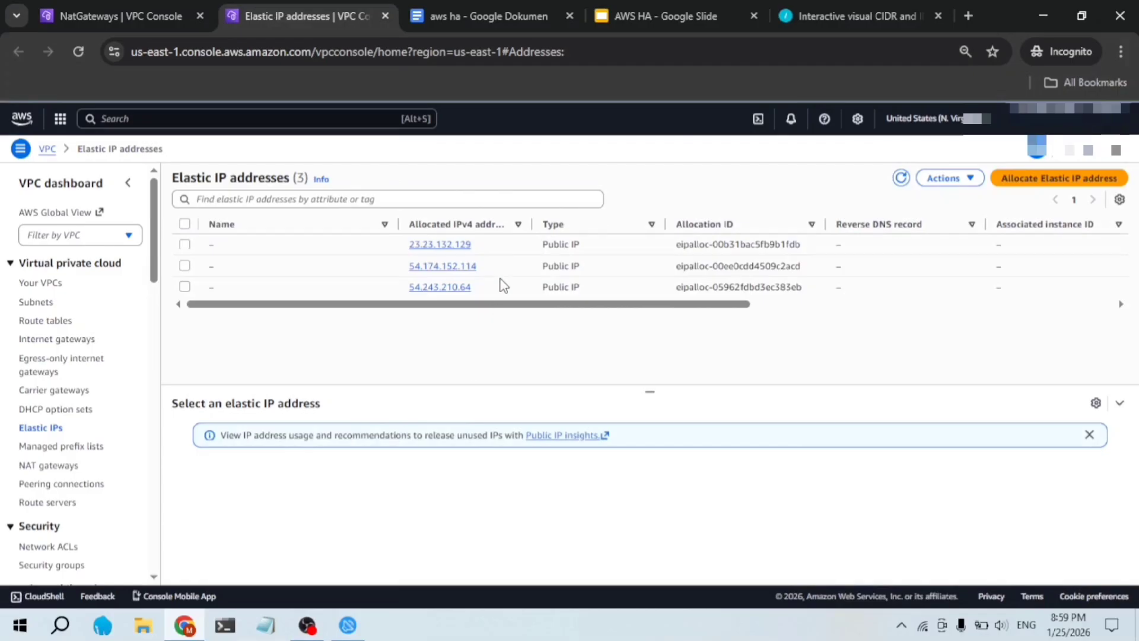
scroll(502, 285, right, 5)
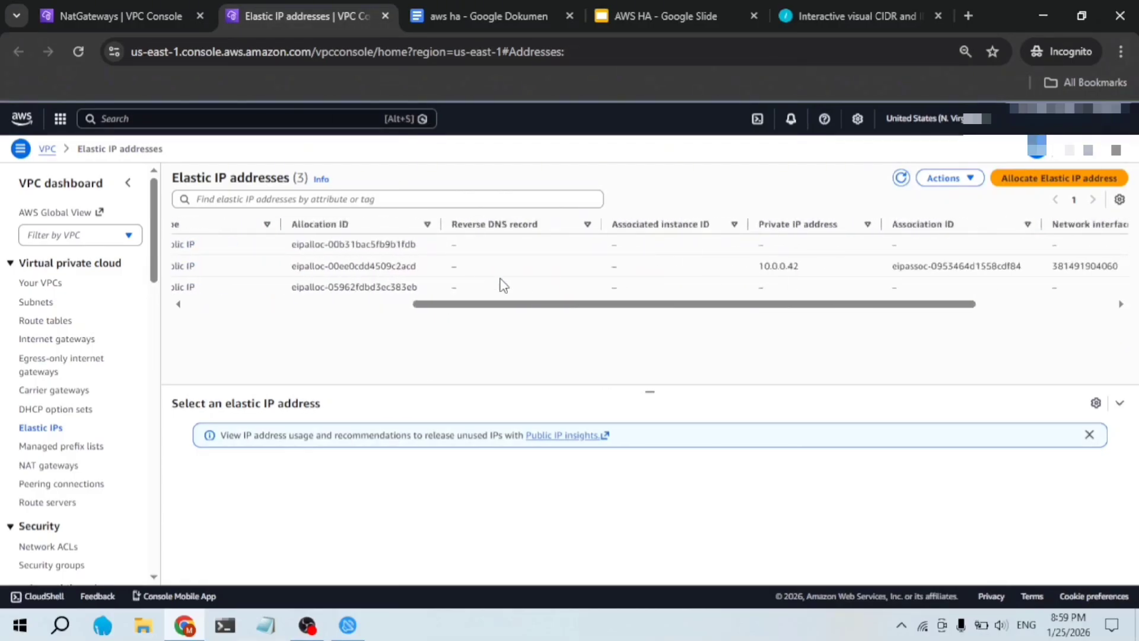
scroll(504, 286, left, 5)
scroll(503, 285, right, 5)
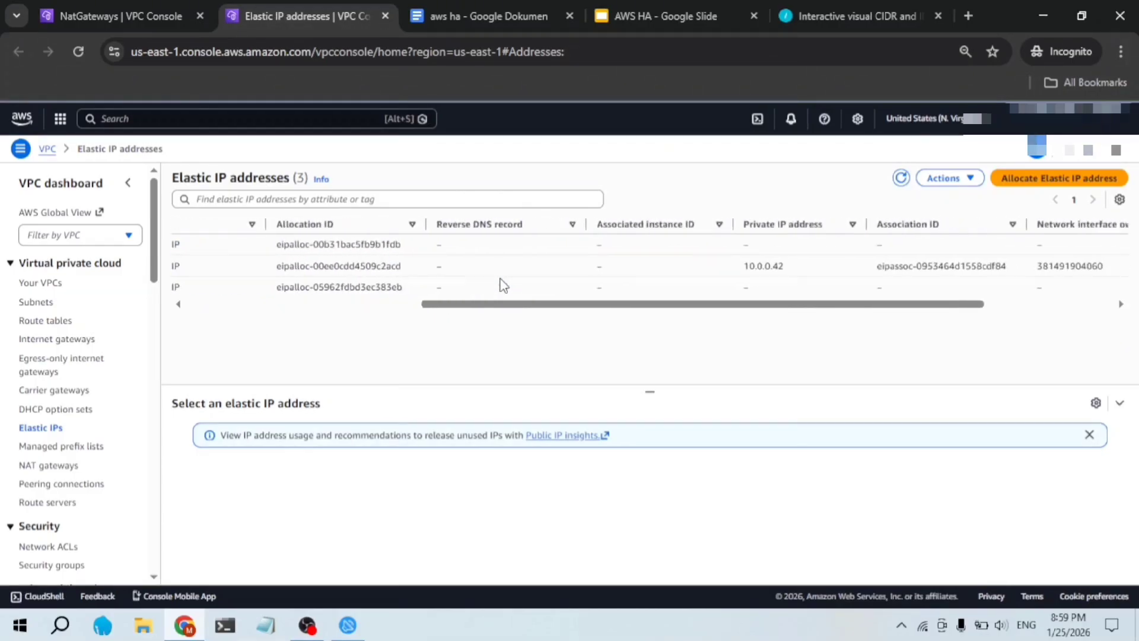
scroll(503, 286, left, 7)
Step: Select the Elastic IP 54.243.210.64, review its associations and available actions, and refresh the list
click(184, 286)
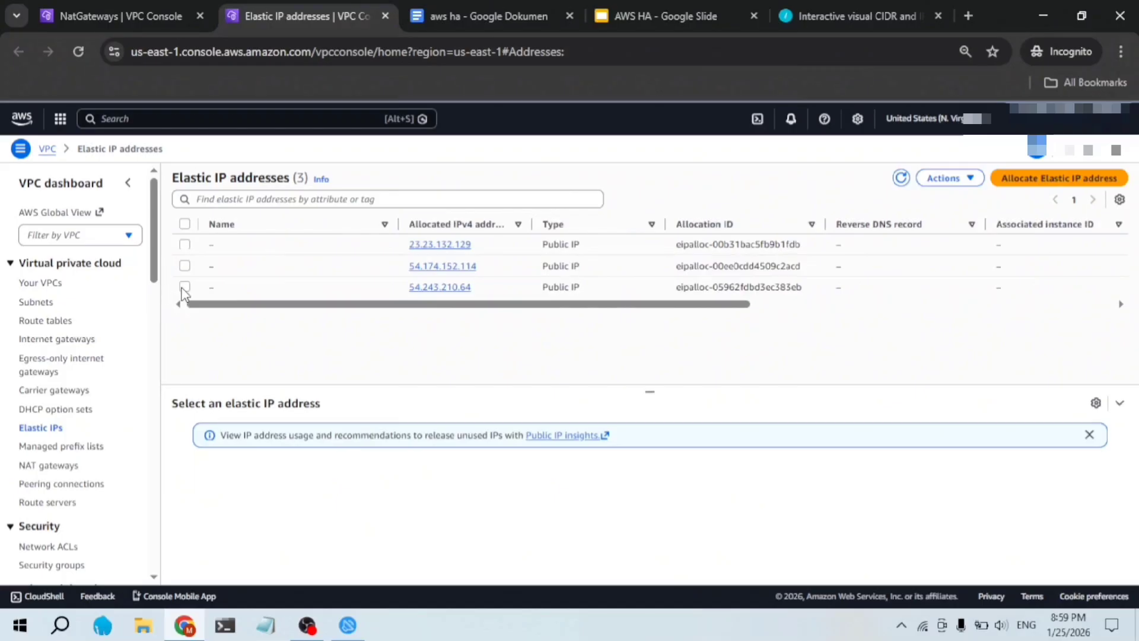
scroll(519, 287, right, 5)
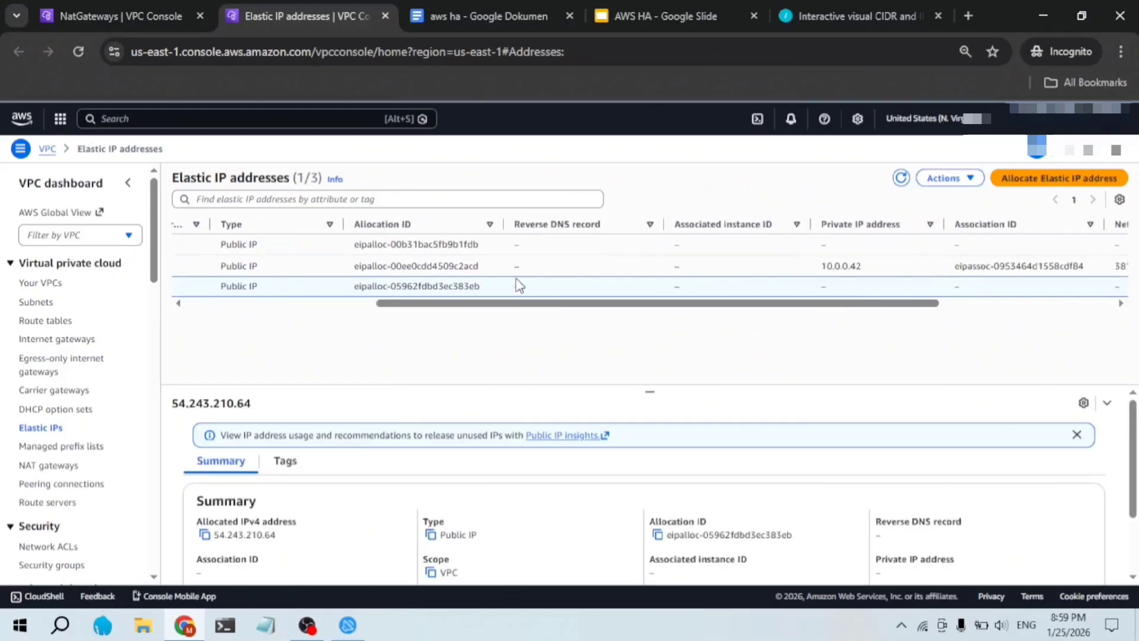
click(963, 180)
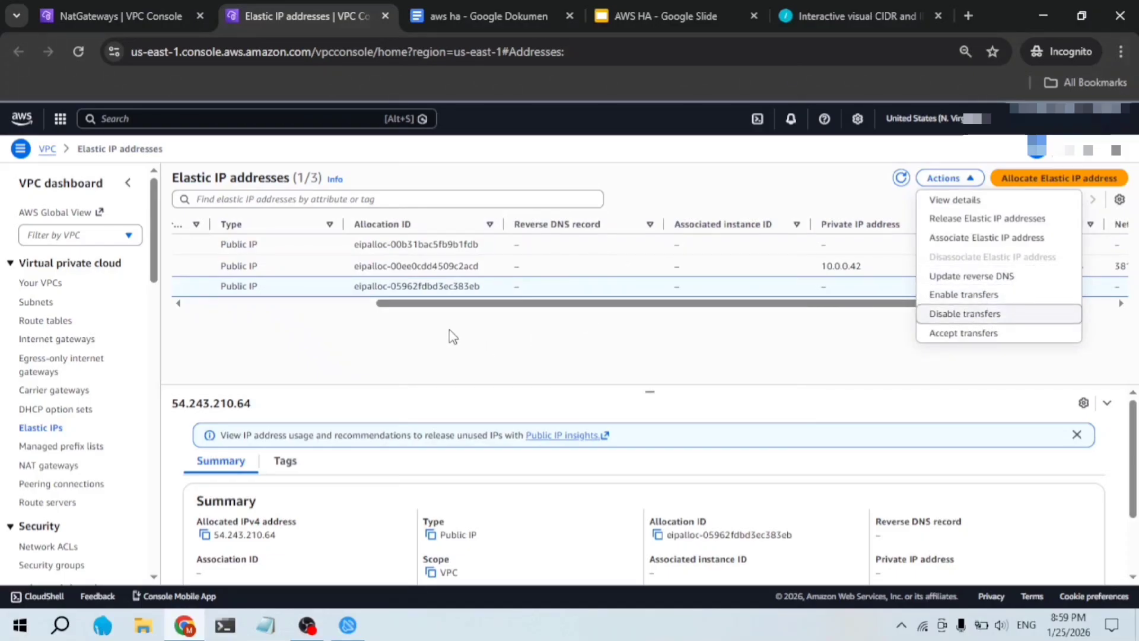
click(466, 414)
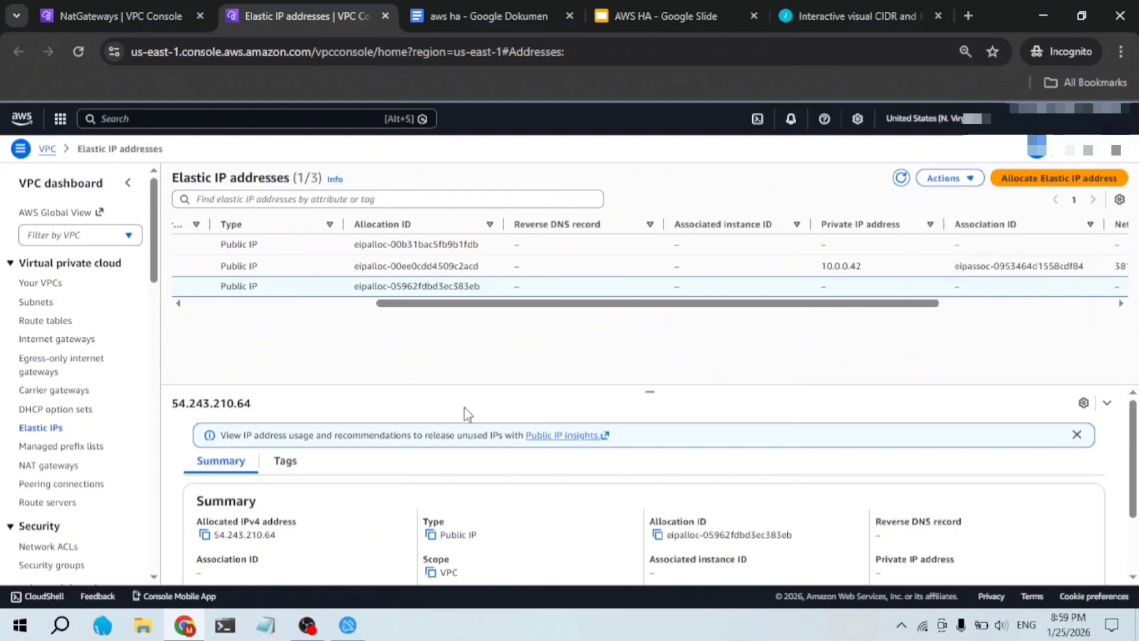
click(901, 178)
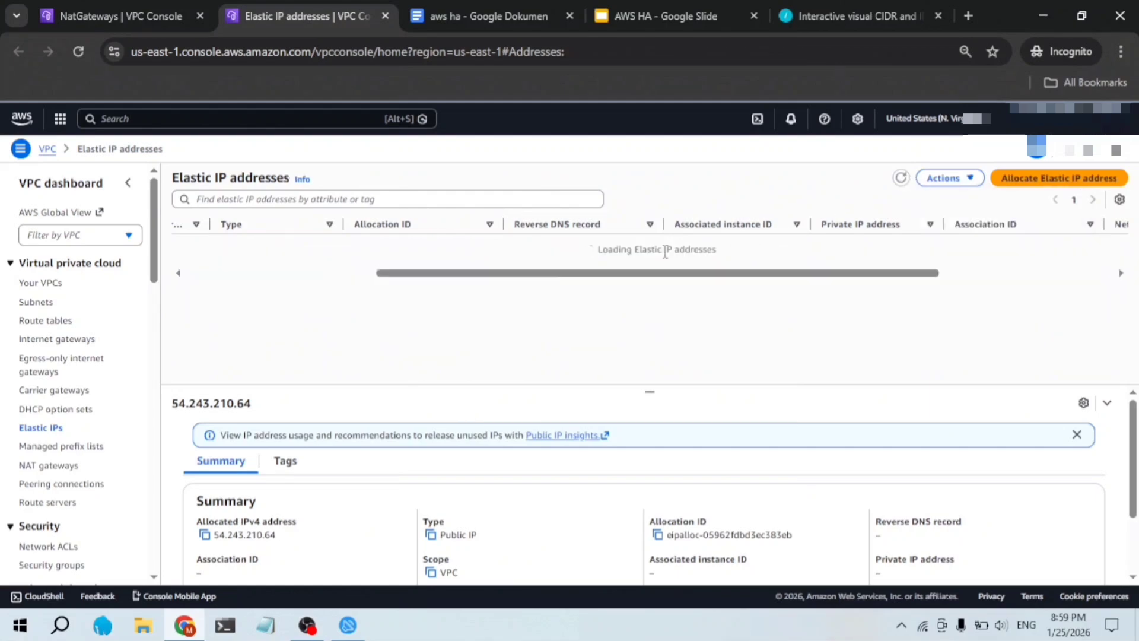
scroll(664, 254, right, 4)
scroll(665, 254, left, 6)
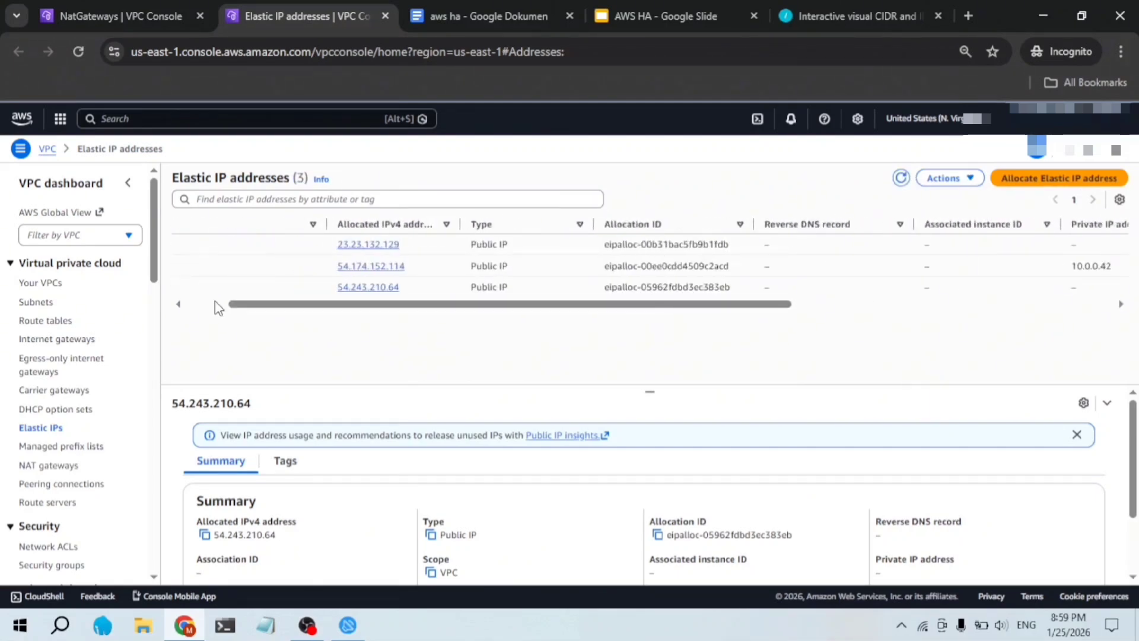
scroll(218, 307, left, 2)
Step: Try to disable transfers for the Elastic IP 54.243.210.64 and close the dialog
click(185, 286)
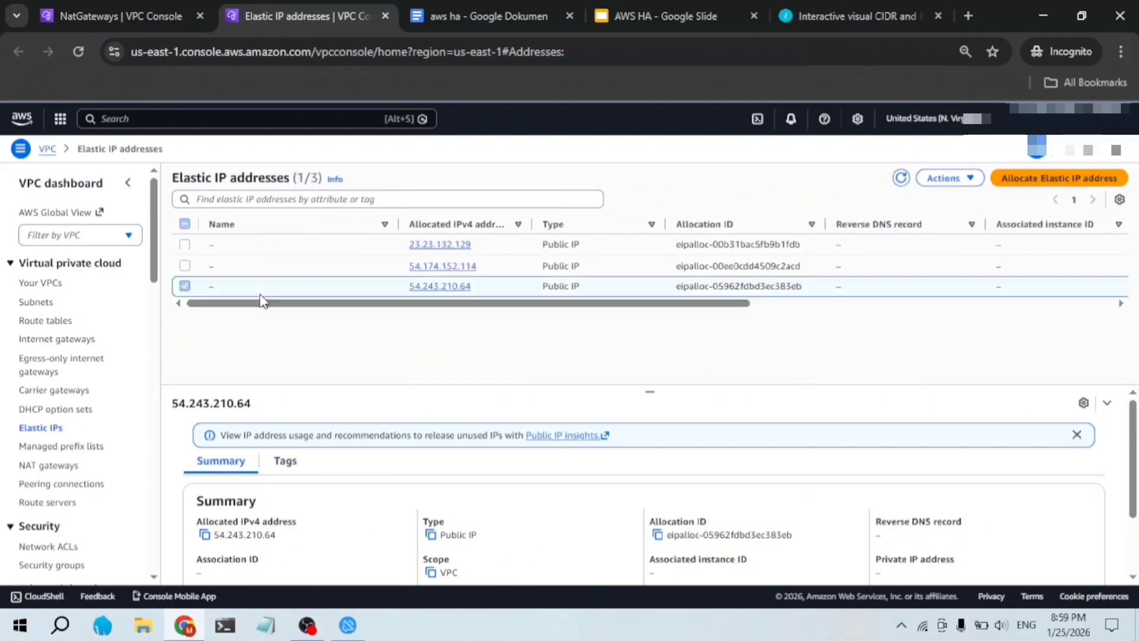
click(937, 180)
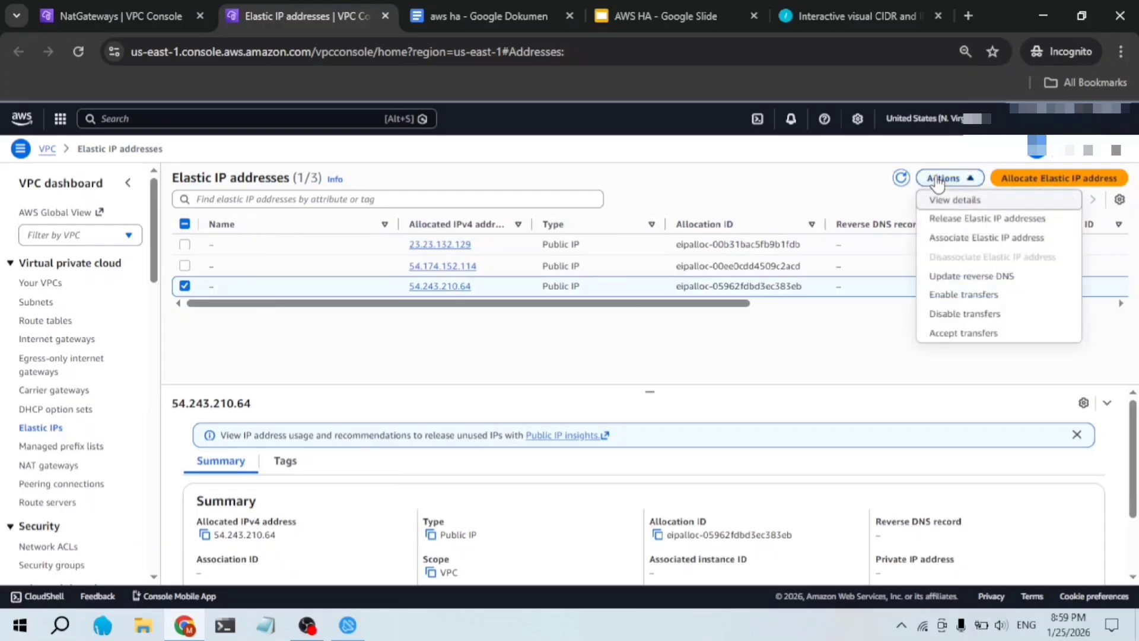
click(962, 315)
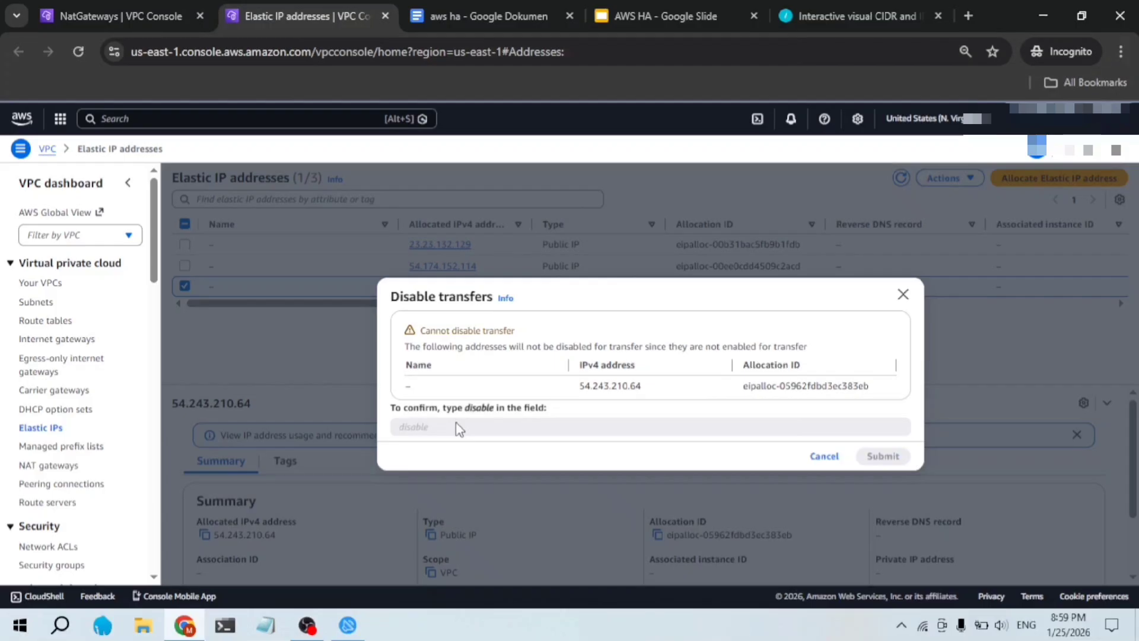
click(902, 295)
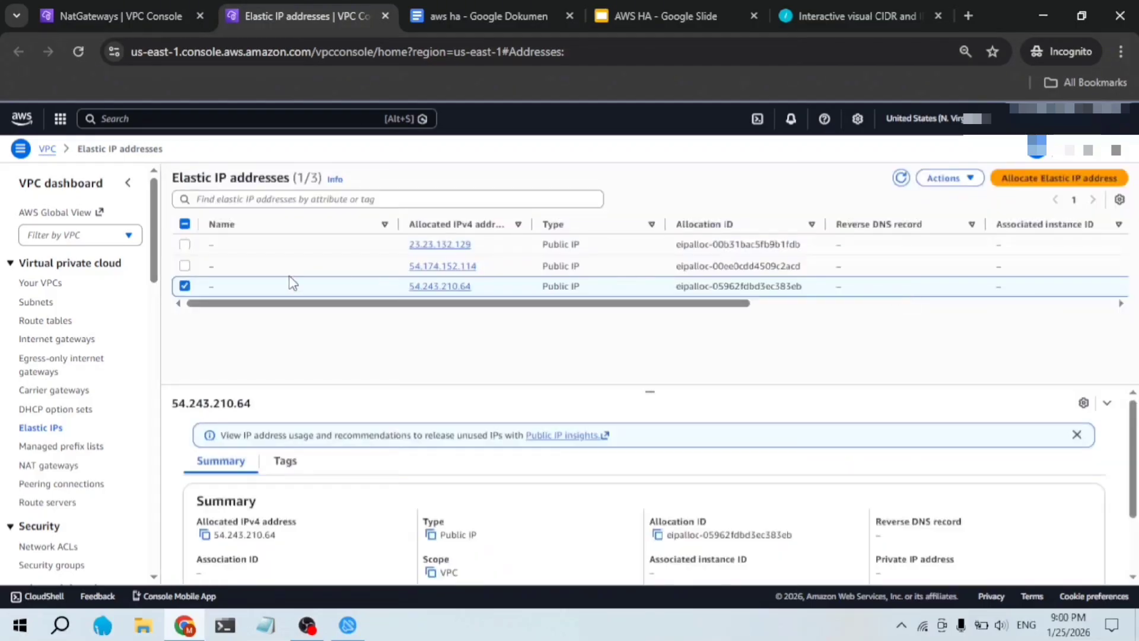
Step: Try to enable transfers for the Elastic IP 54.243.210.64 with the confirmation text "enable" and no transfer account ID, and cancel the dialog
click(962, 176)
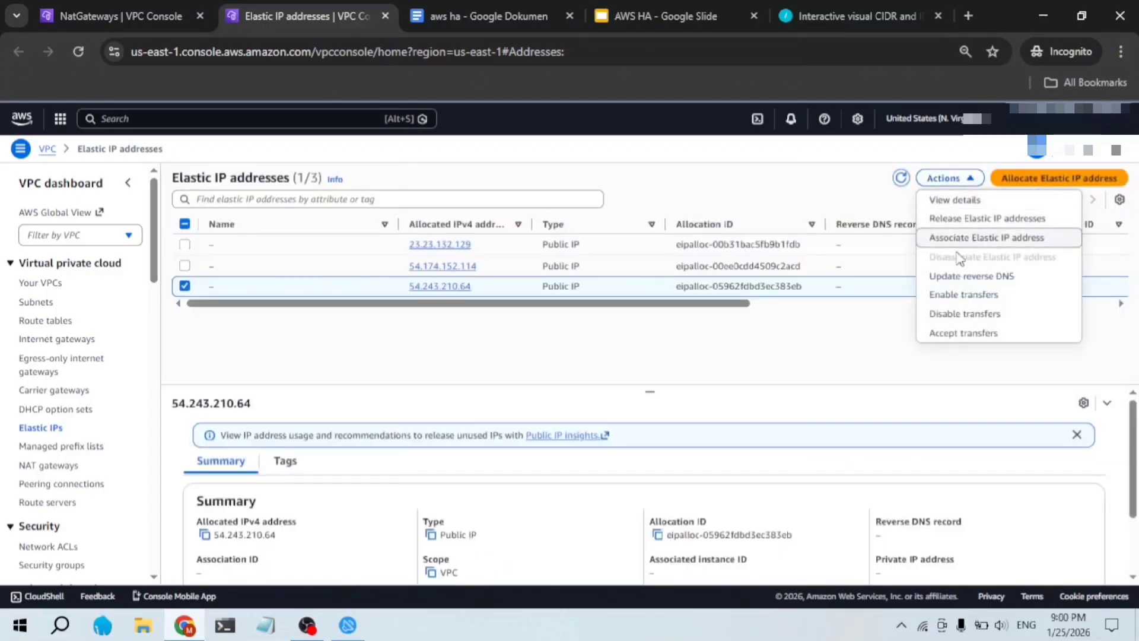
click(1022, 297)
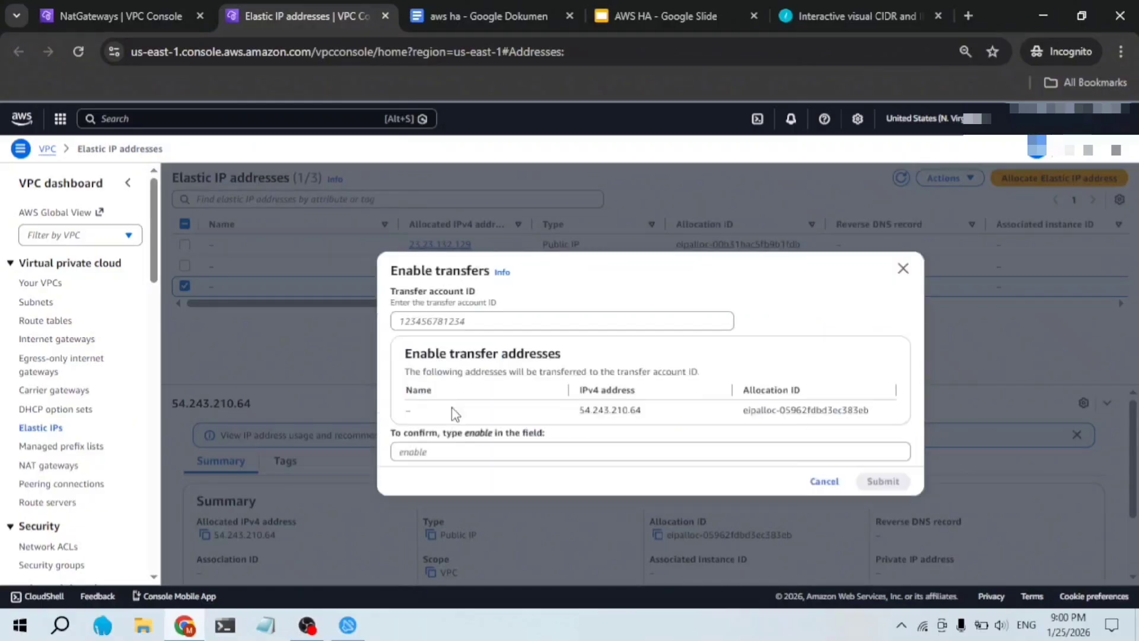
click(456, 451)
text(e)
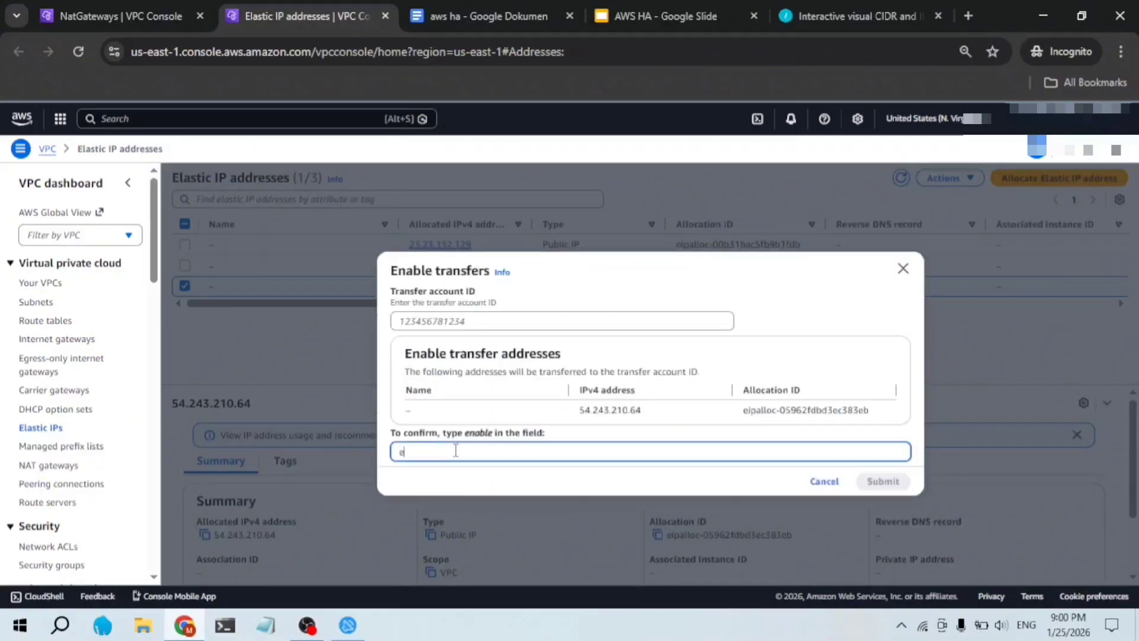
text(nable)
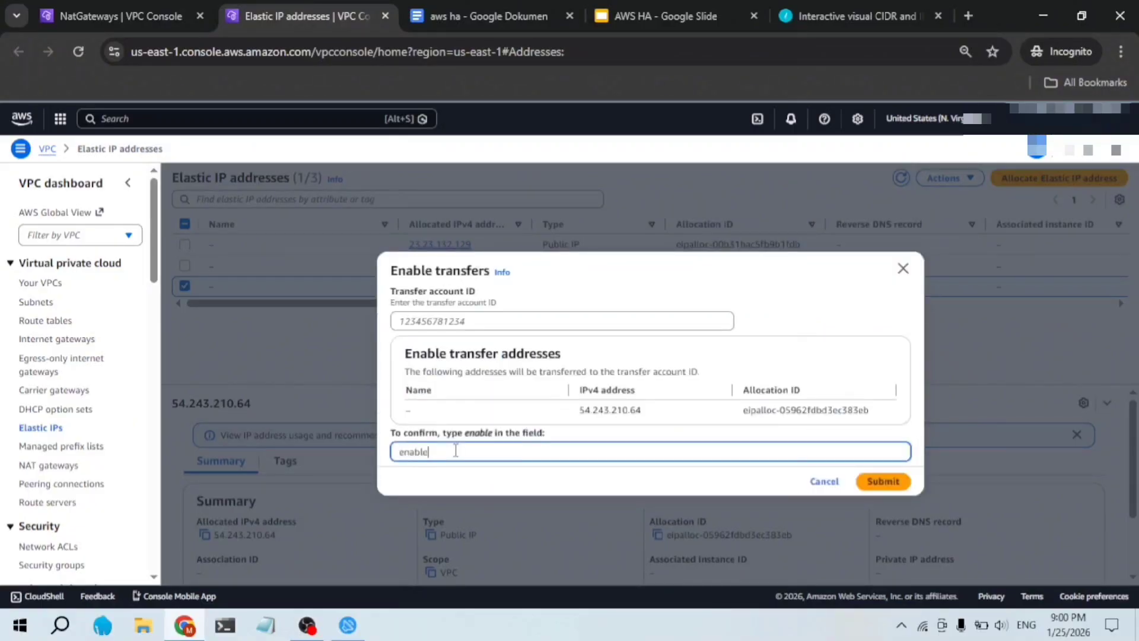
key(Return)
click(471, 314)
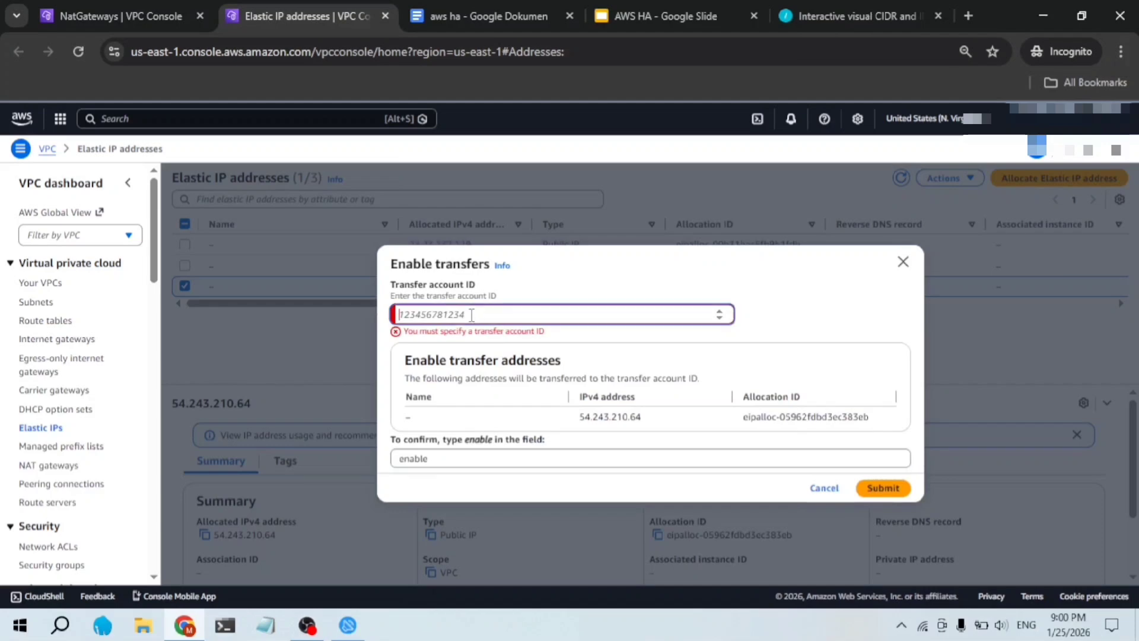
click(821, 488)
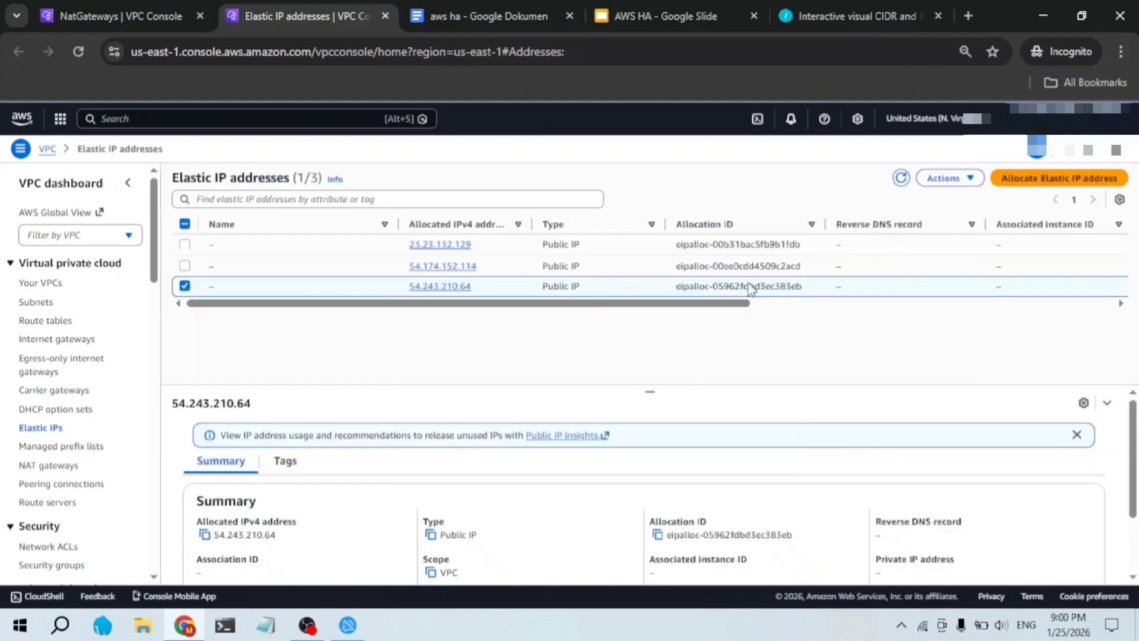
Step: Deselect the Elastic IP 54.243.210.64 and examine the NAT gateways' public IP, private IP, network interface, VPC and subnet columns
click(946, 178)
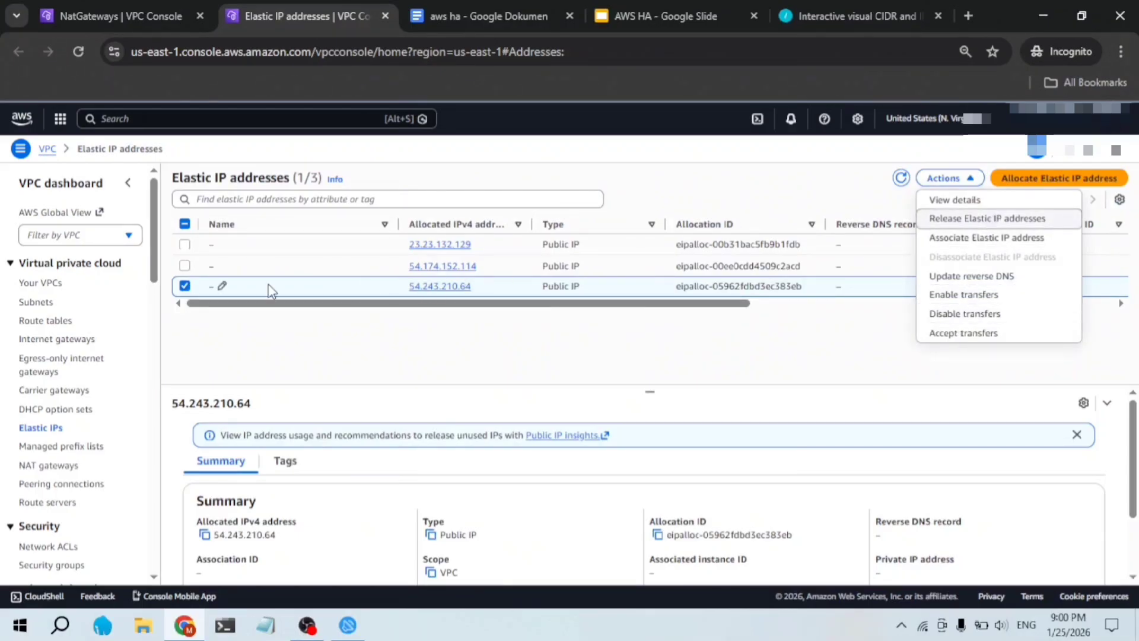
click(184, 286)
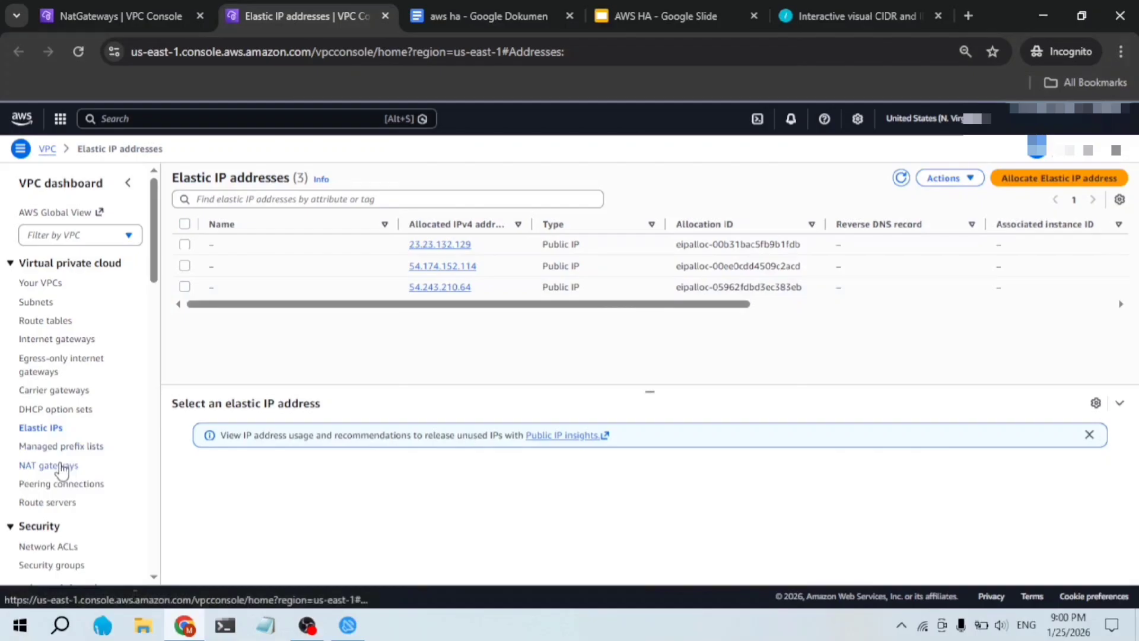
click(68, 467)
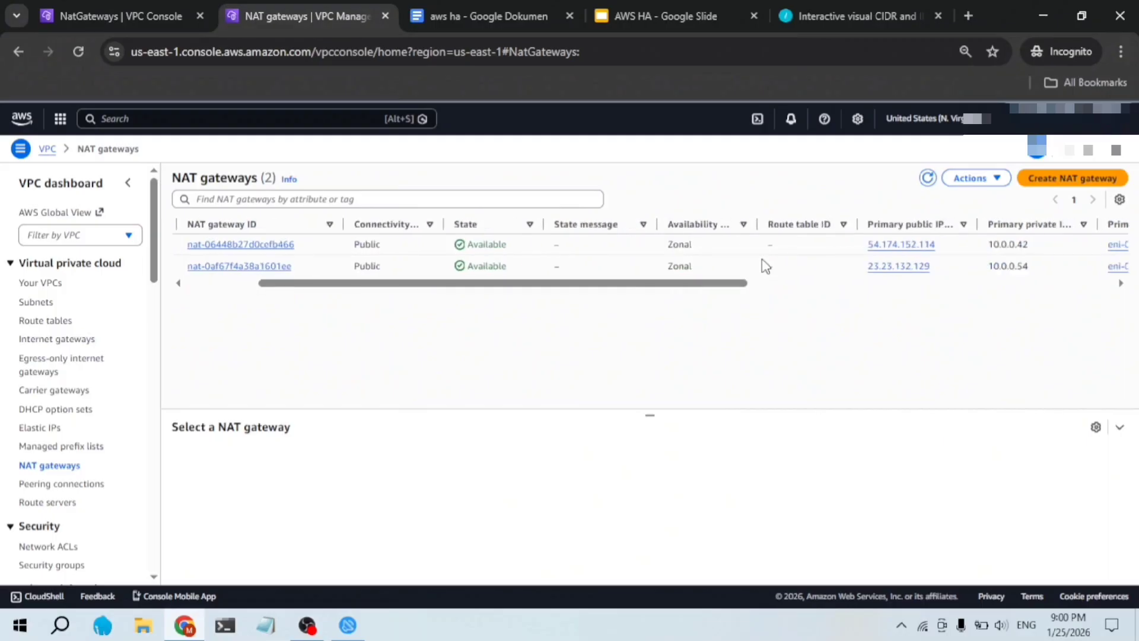
scroll(755, 261, right, 2)
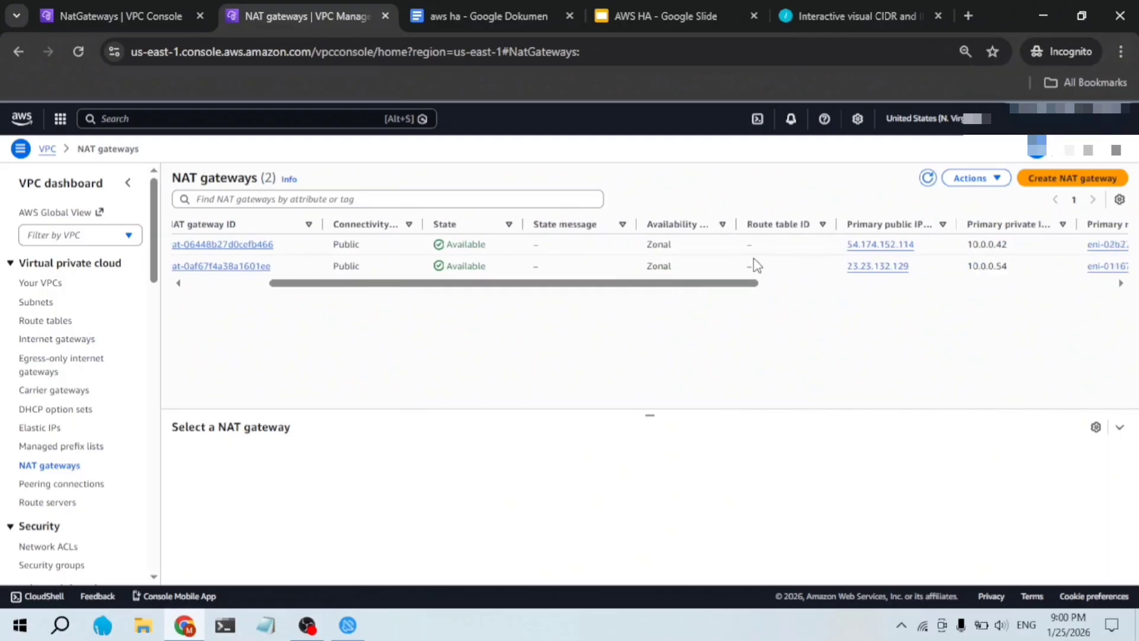
scroll(756, 265, right, 3)
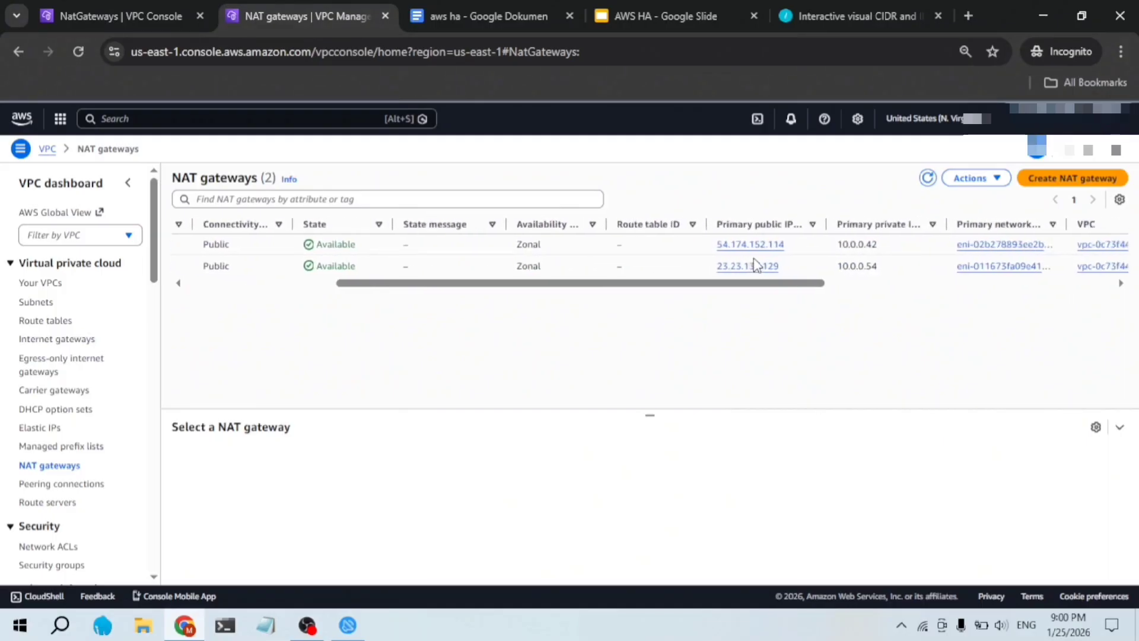
scroll(757, 266, left, 10)
scroll(757, 265, right, 15)
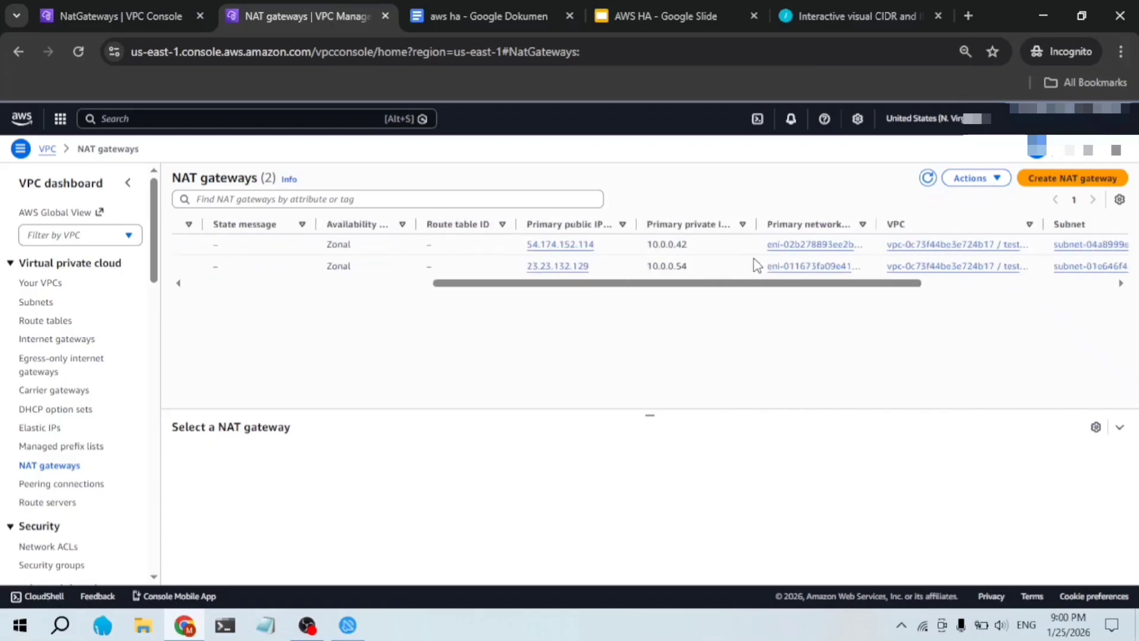
mouse_move(767, 219)
mouse_down()
mouse_move(803, 218)
mouse_move(784, 223)
mouse_up()
drag(947, 221, 1026, 221)
scroll(742, 252, left, 15)
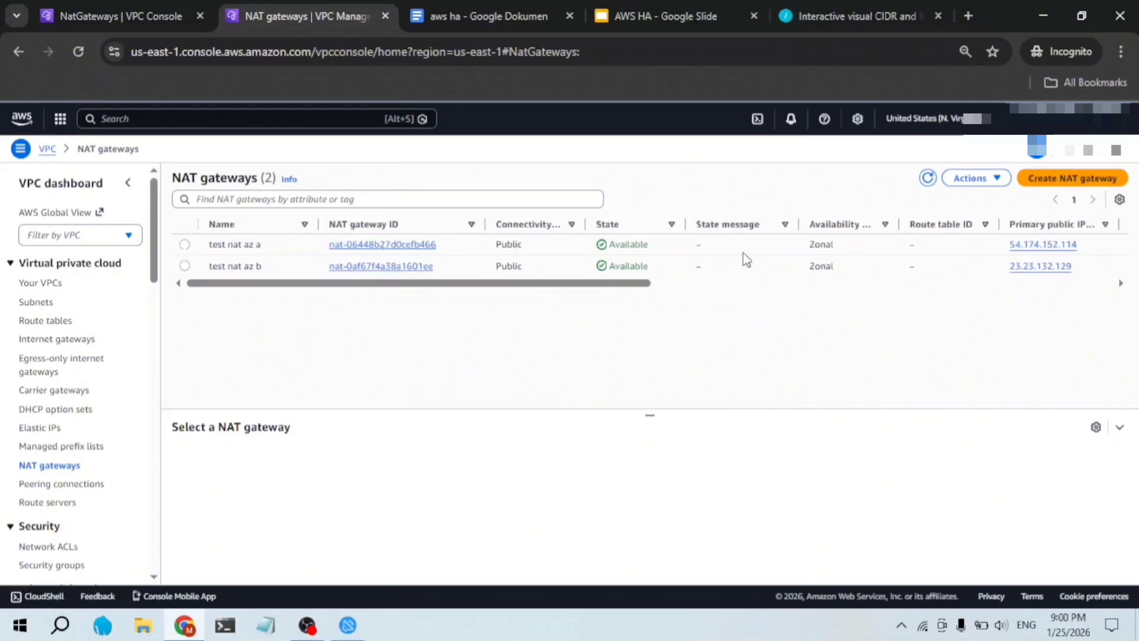
Step: Release the Elastic IP address 54.243.210.64
click(51, 429)
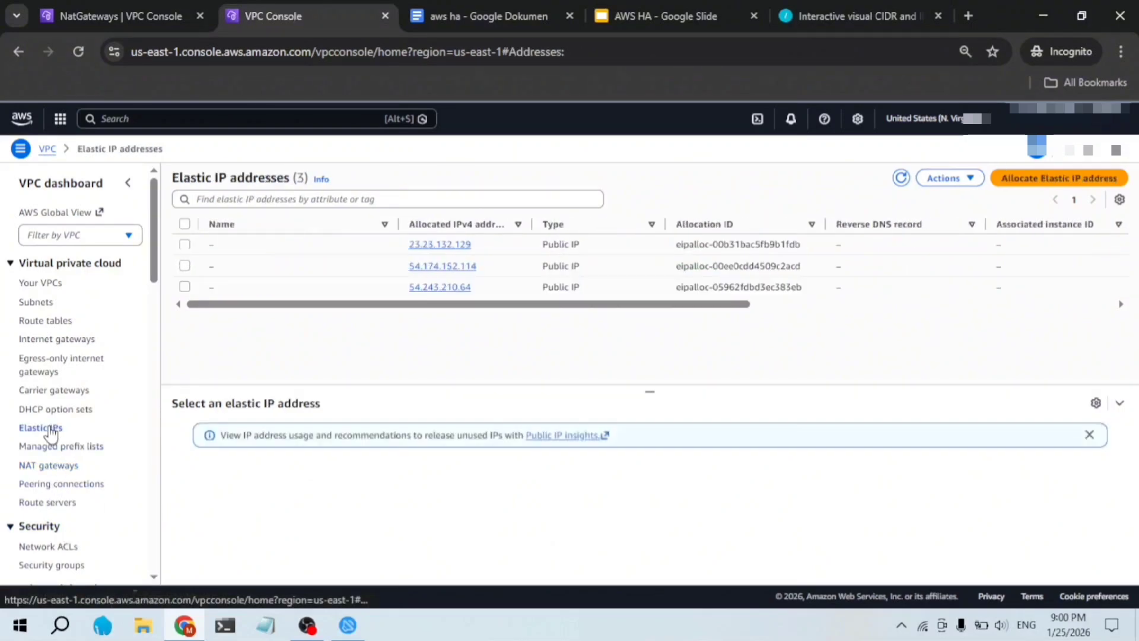
scroll(622, 267, right, 10)
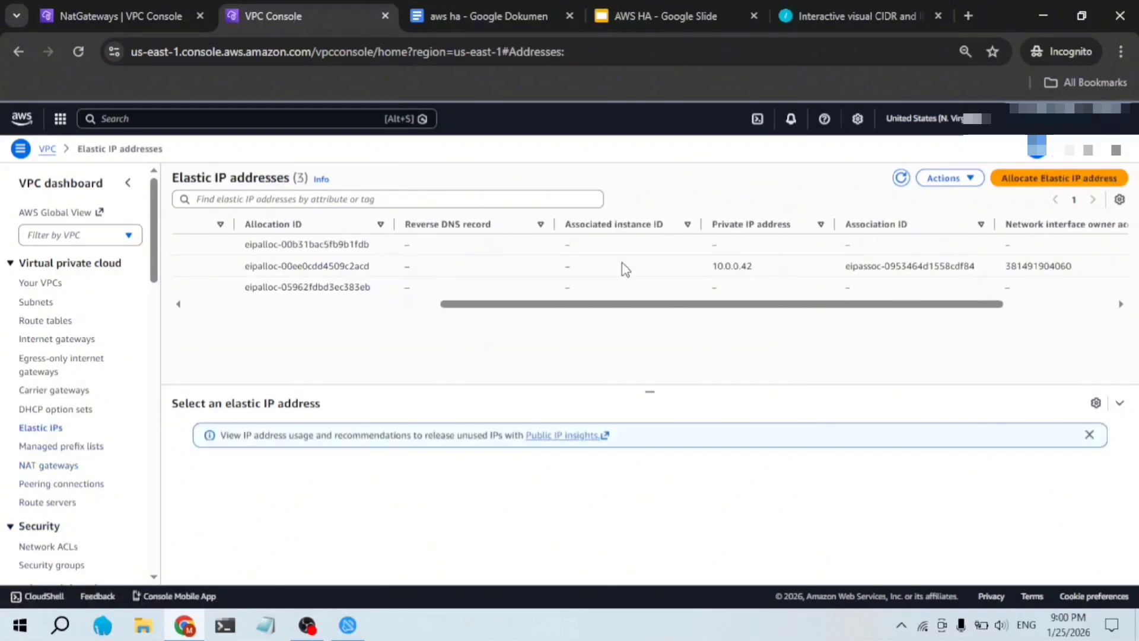
click(901, 178)
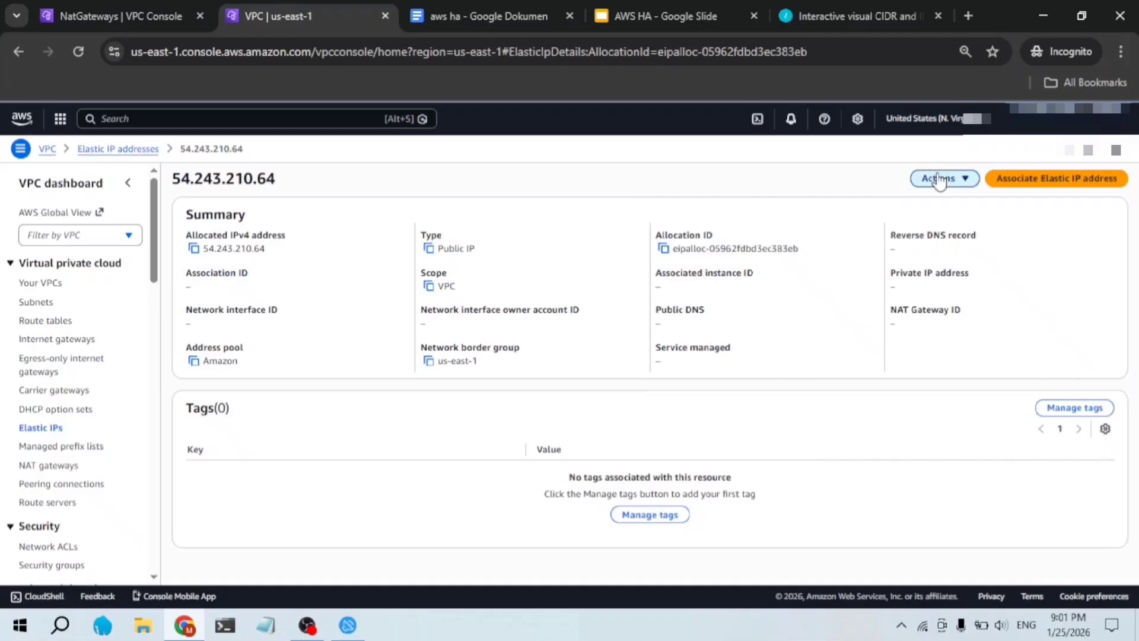
click(938, 179)
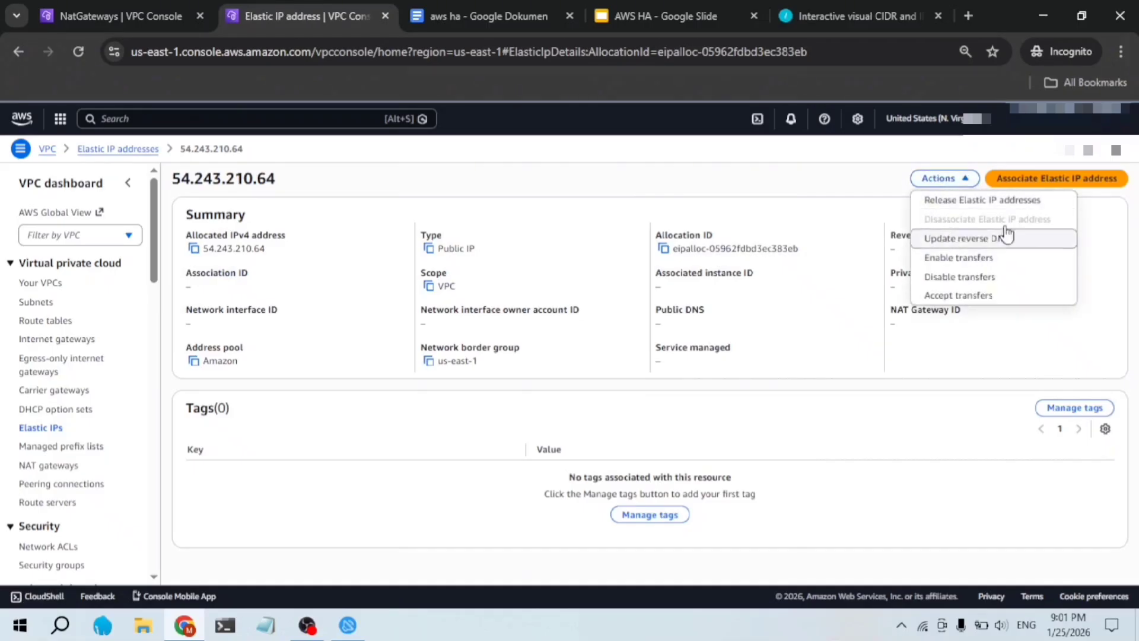
click(991, 201)
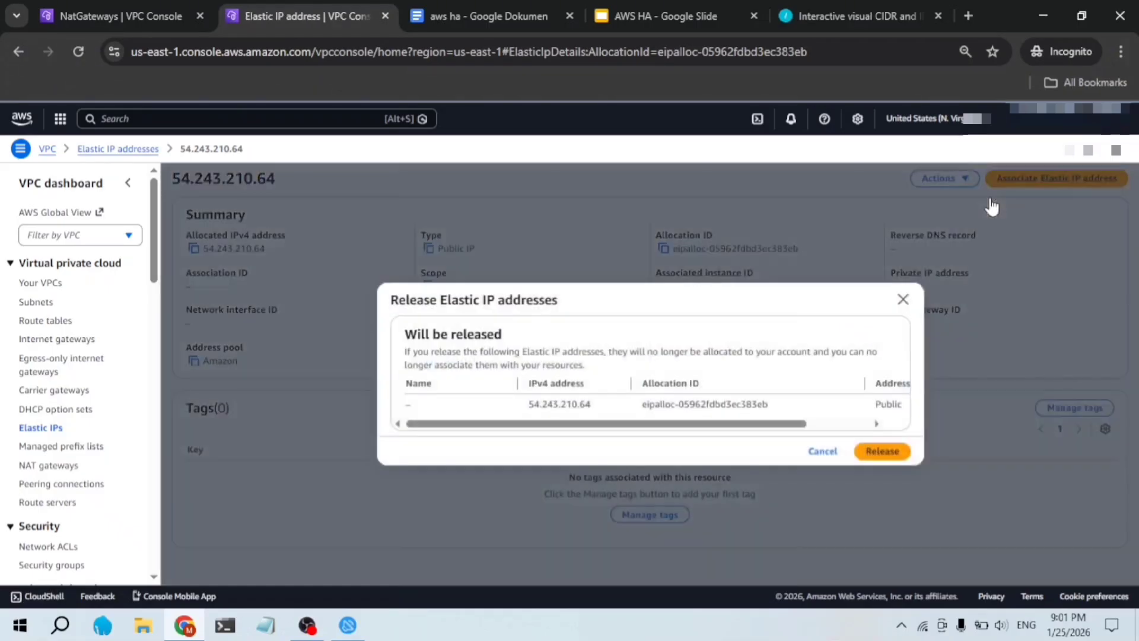
click(872, 452)
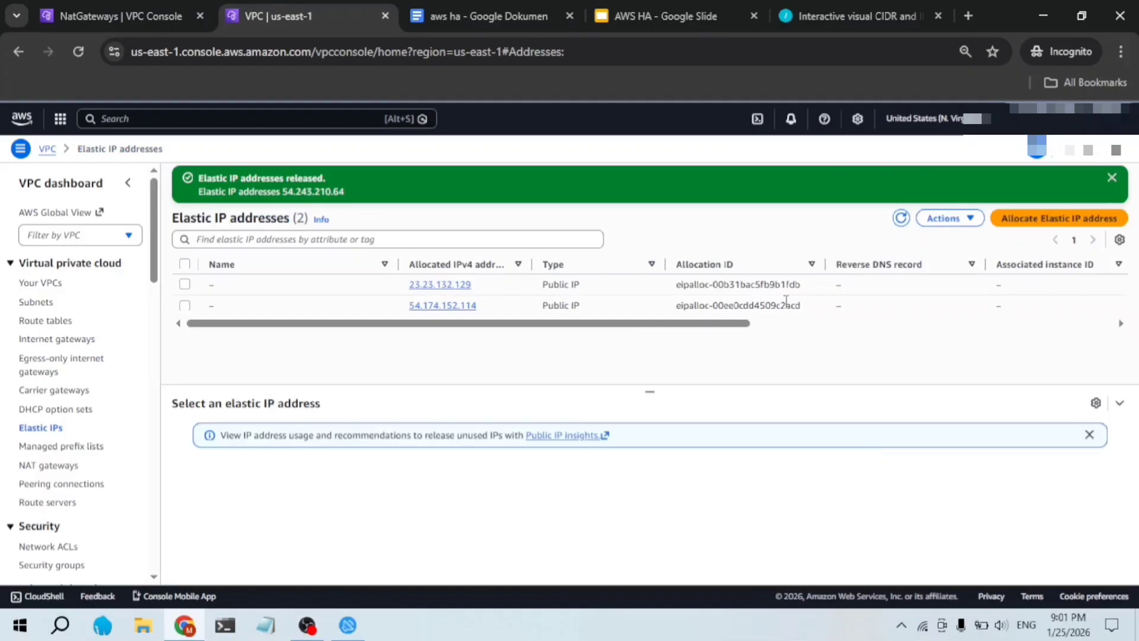
Step: Dismiss the release notice and review the allocation and association columns of the remaining Elastic IP addresses
scroll(789, 299, right, 6)
scroll(788, 299, left, 6)
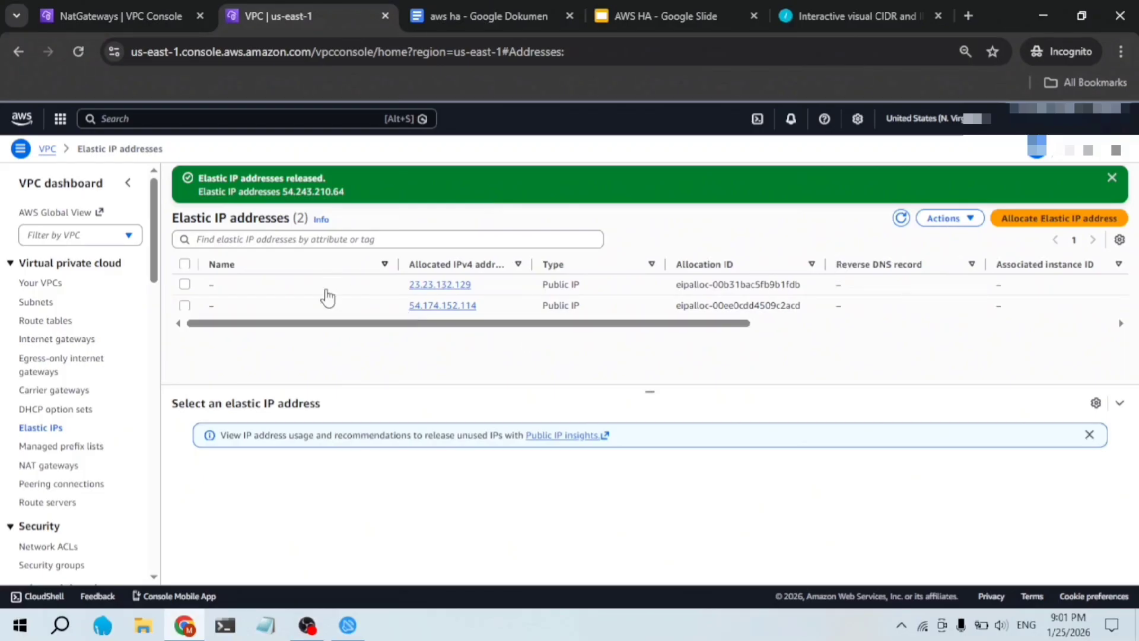
click(1112, 177)
scroll(842, 264, right, 5)
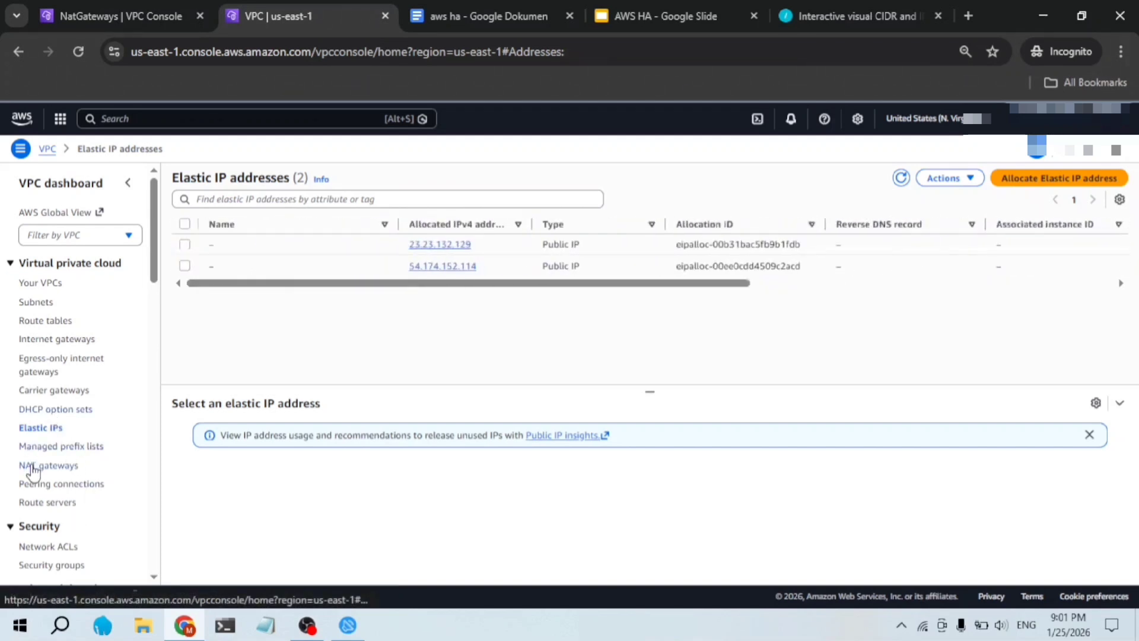
scroll(359, 254, right, 5)
scroll(361, 258, left, 5)
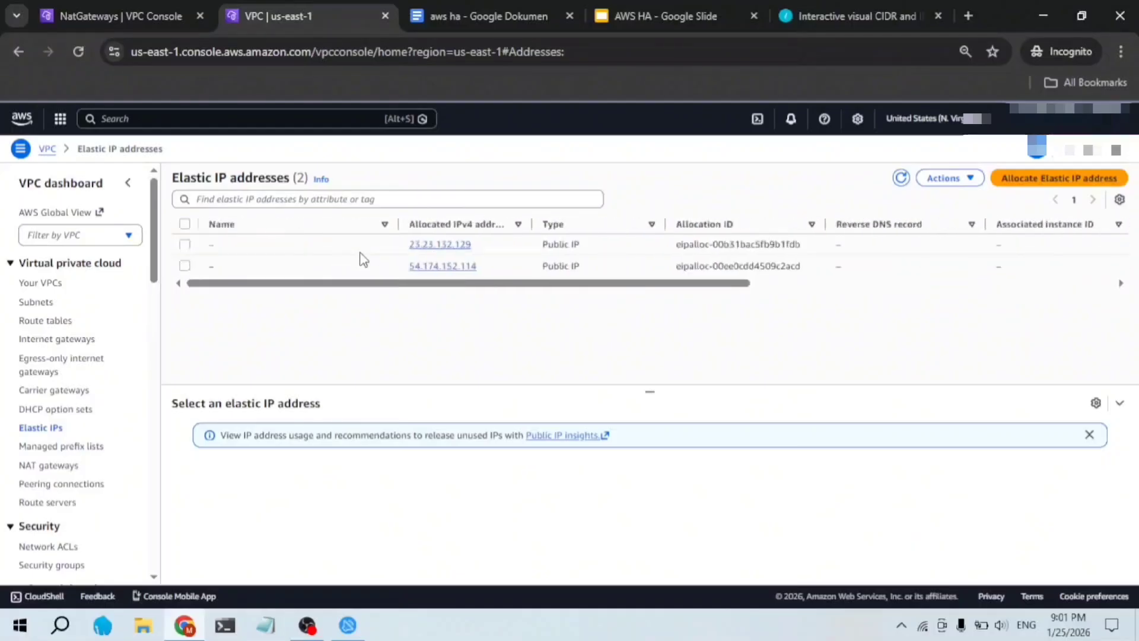
Step: Select the route table rtb private a and open its routes for editing
click(50, 333)
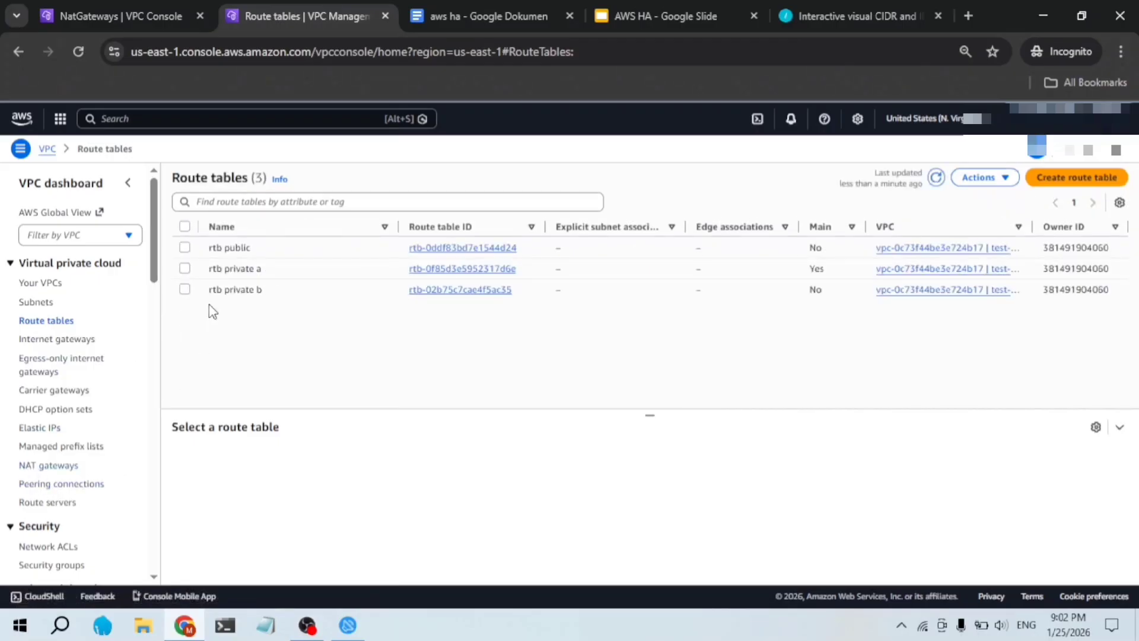
click(185, 269)
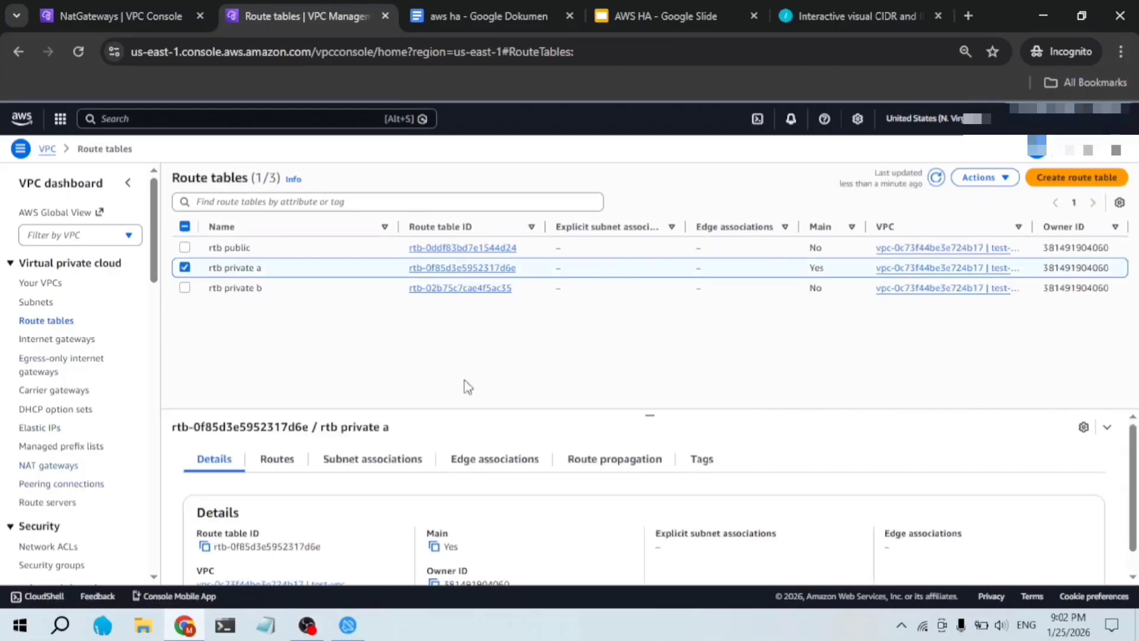
drag(649, 414, 631, 303)
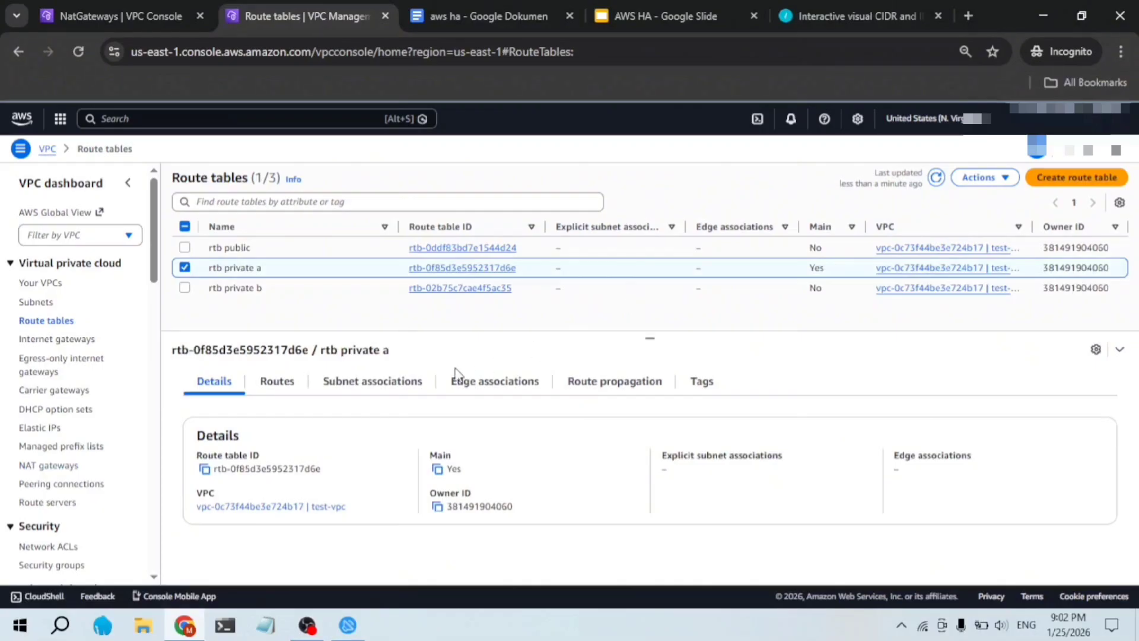
click(283, 392)
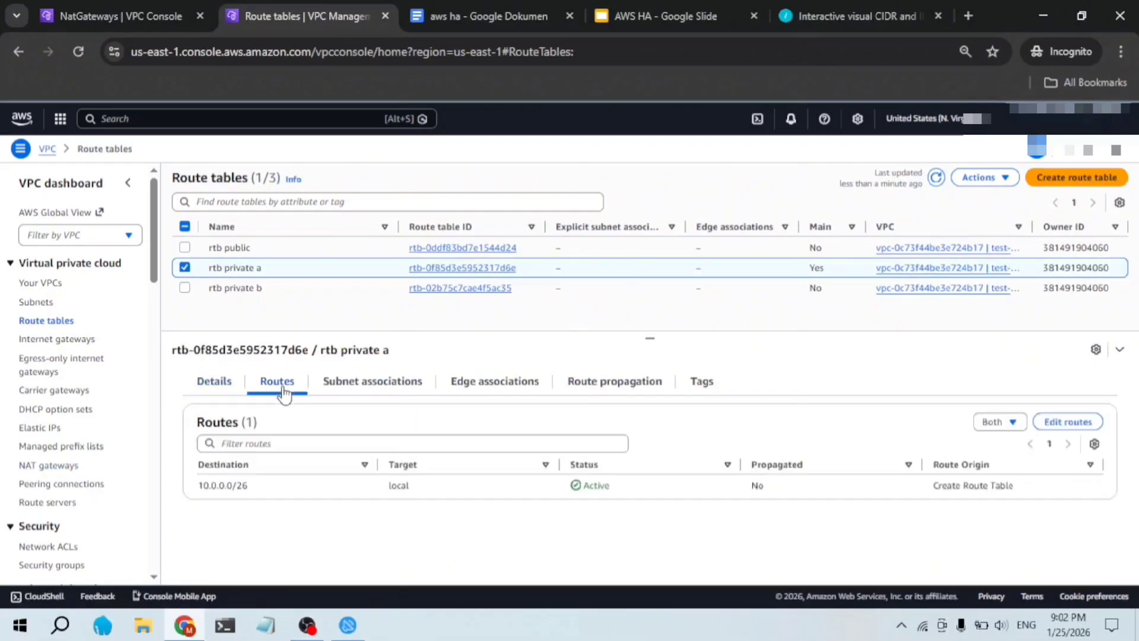
click(1053, 424)
Step: Add a 0.0.0.0/0 route targeting the NAT gateway test nat az a to the route table and save the changes
click(56, 297)
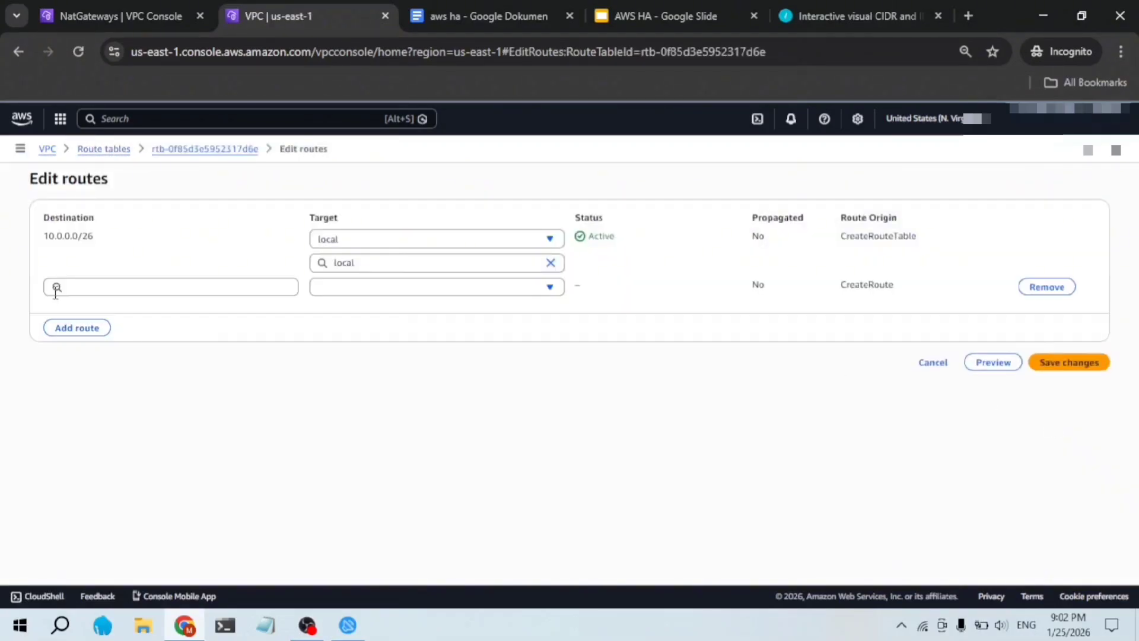
click(94, 286)
click(109, 311)
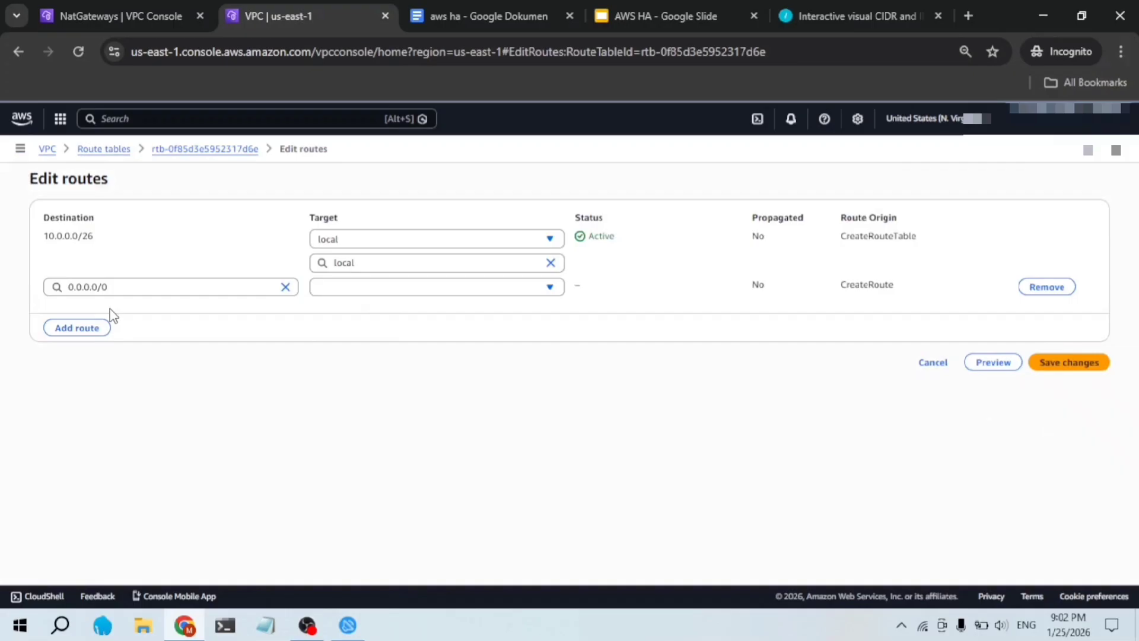
click(367, 288)
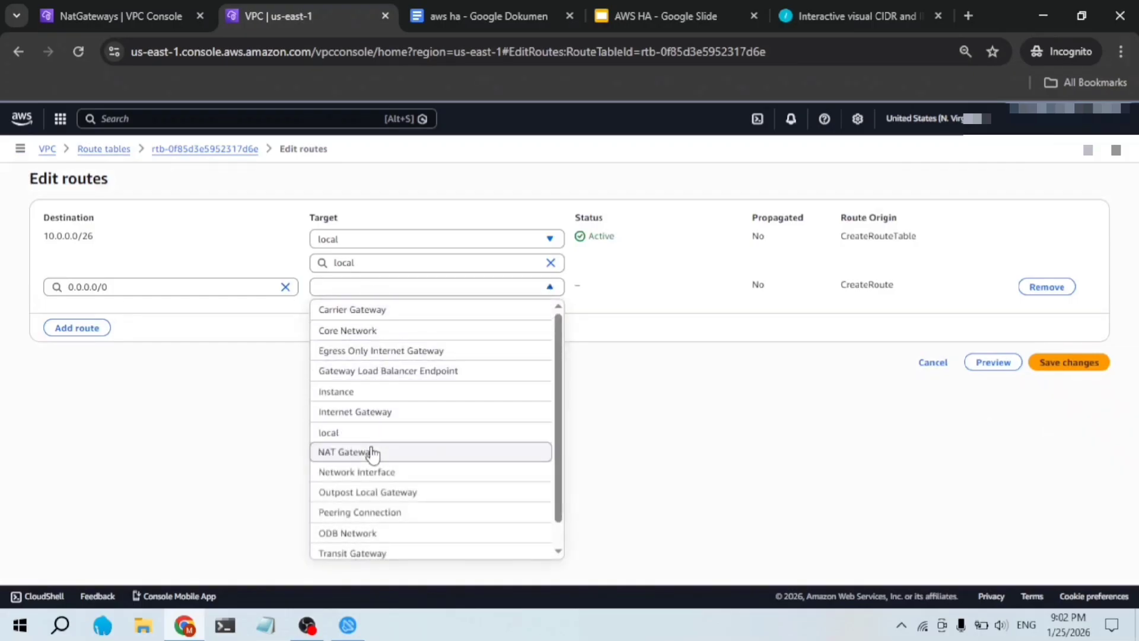
click(373, 452)
click(378, 310)
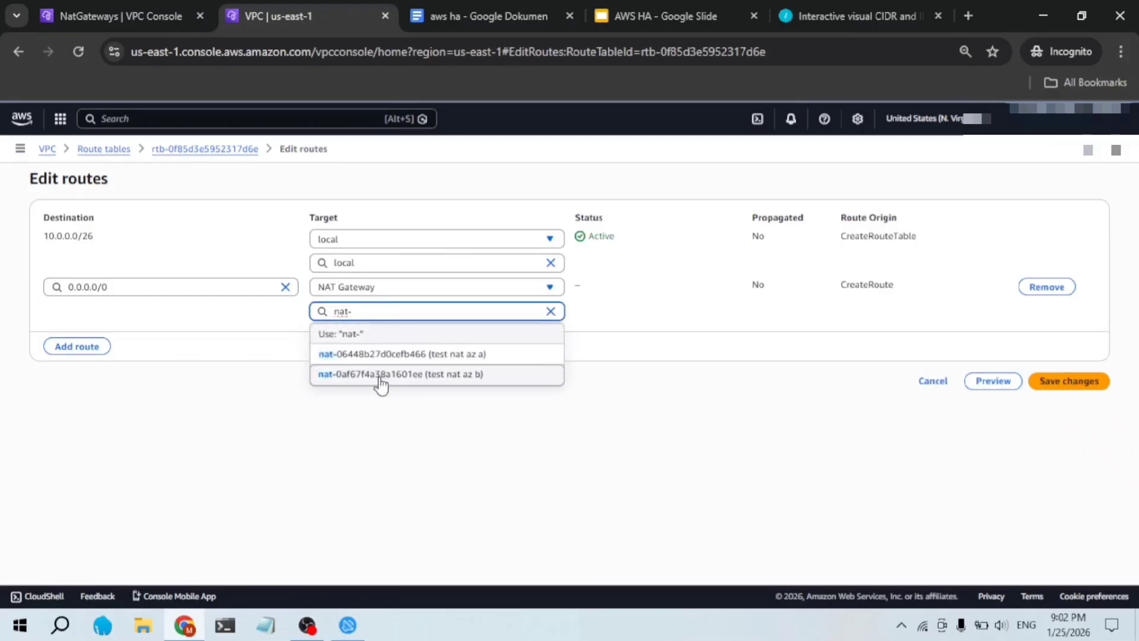
click(396, 355)
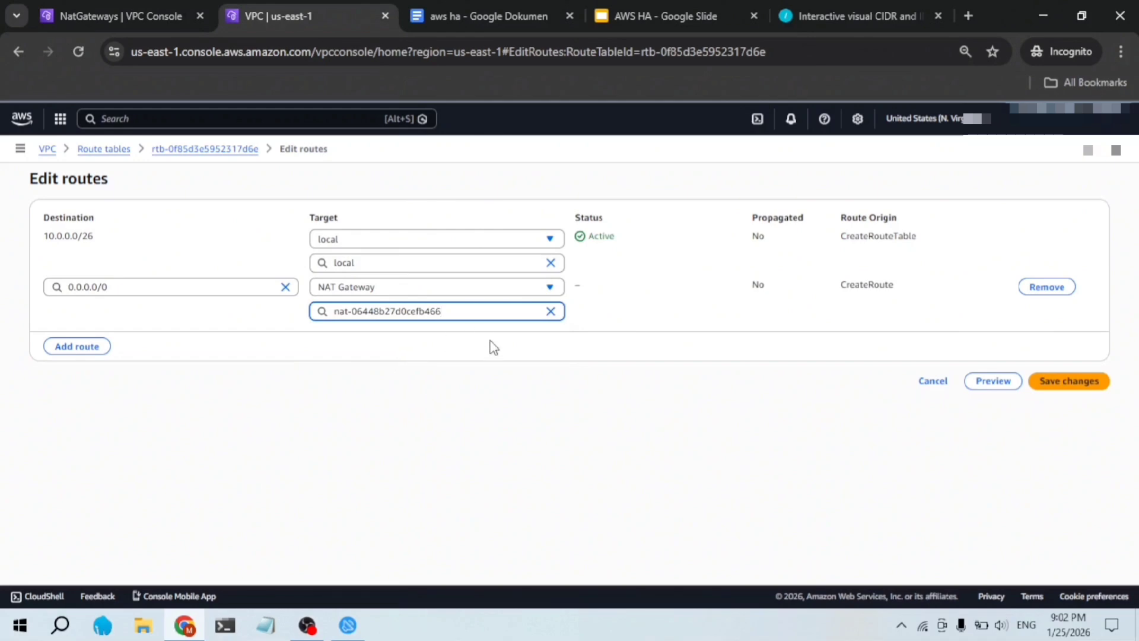
click(1065, 382)
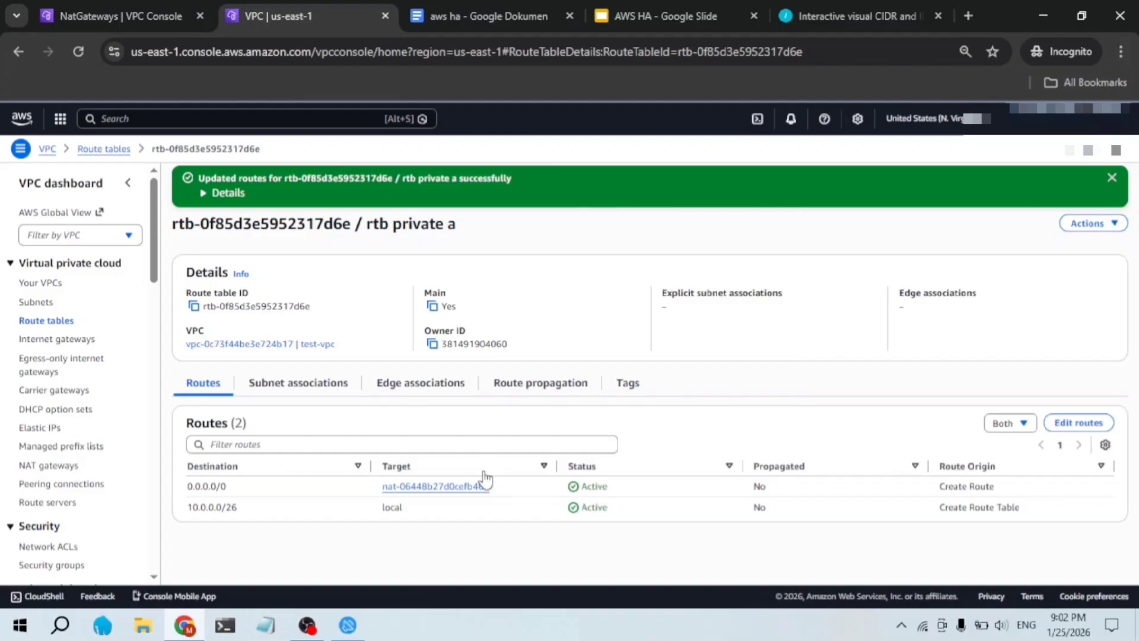
Step: Check which NAT gateway the 0.0.0.0/0 route of rtb private a targets, and return to the route tables list
click(458, 492)
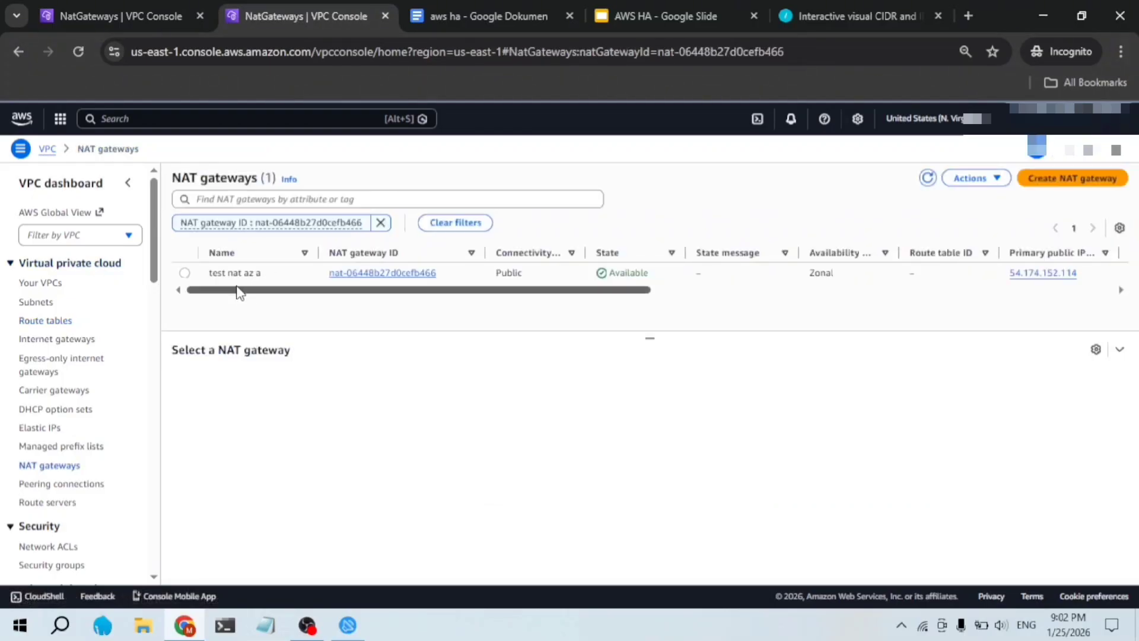
click(44, 321)
click(9, 48)
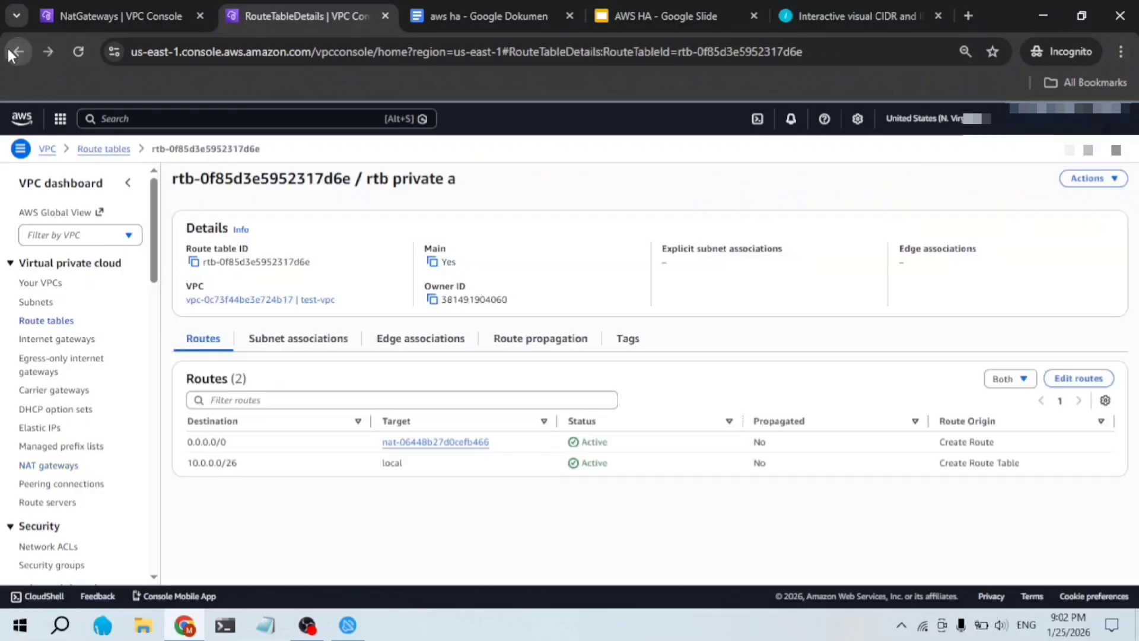
click(8, 48)
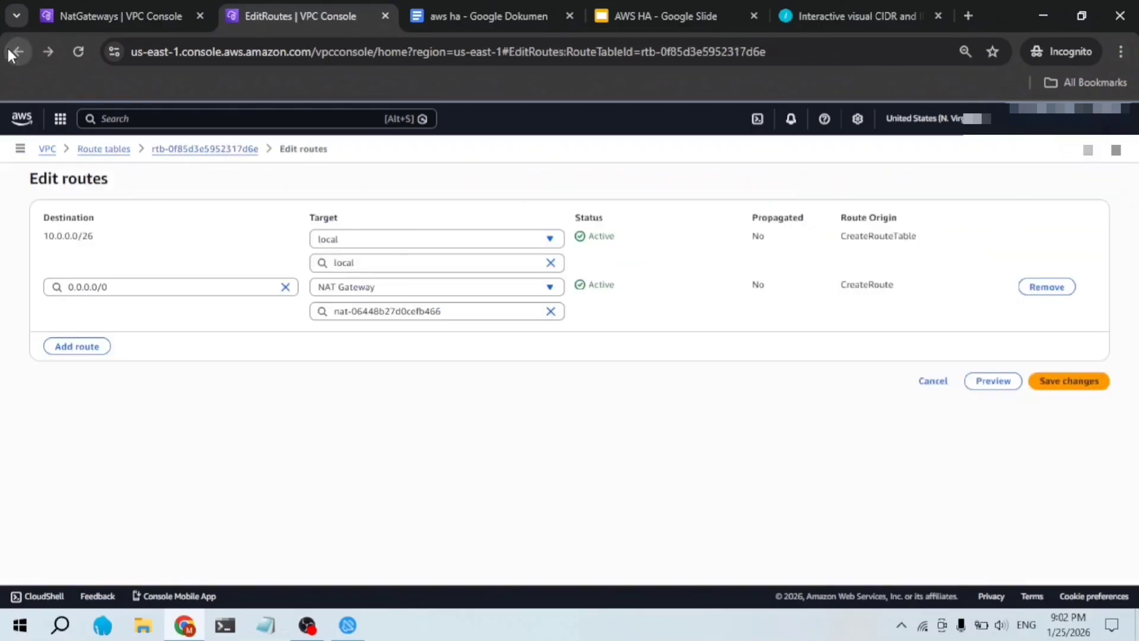
click(113, 150)
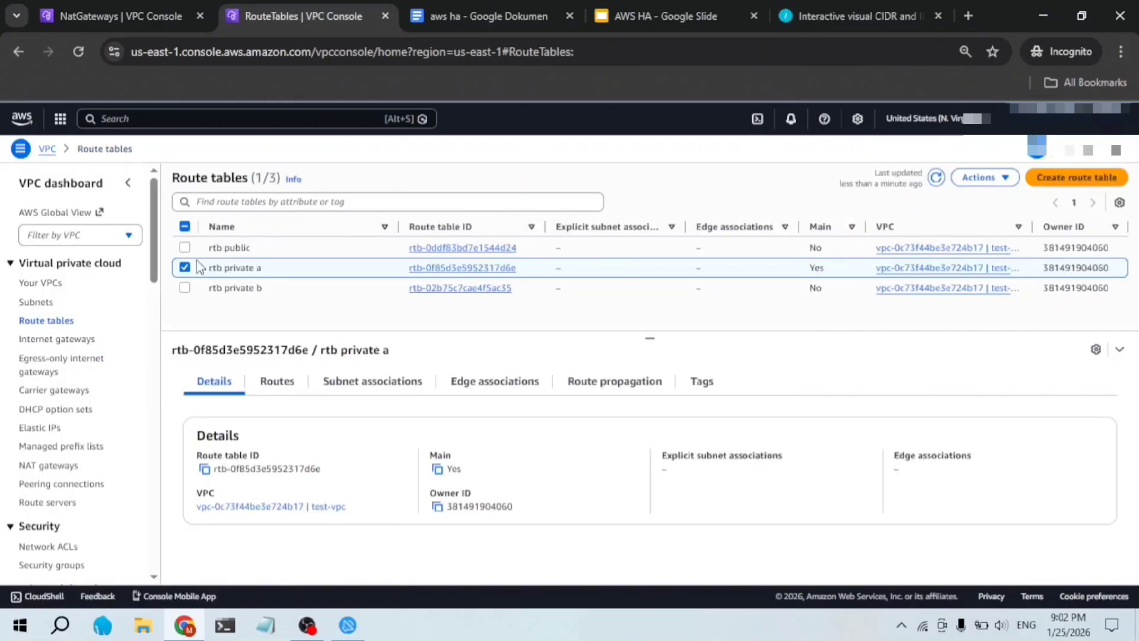
Step: Select the route table rtb private b instead of rtb private a and open its routes for editing
click(183, 274)
click(184, 290)
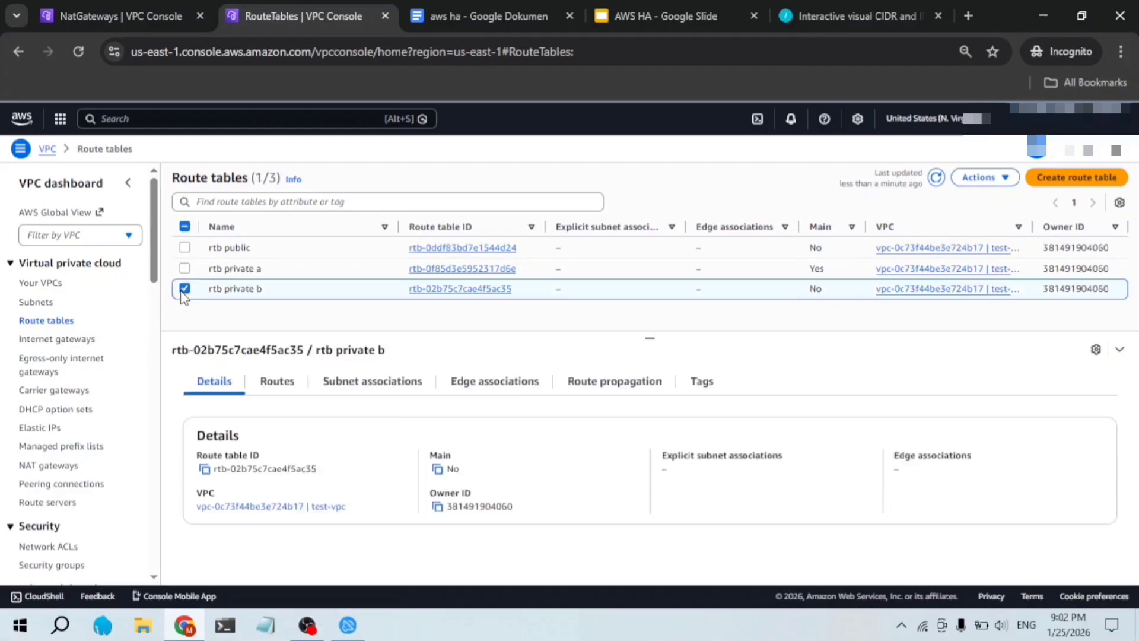
click(280, 386)
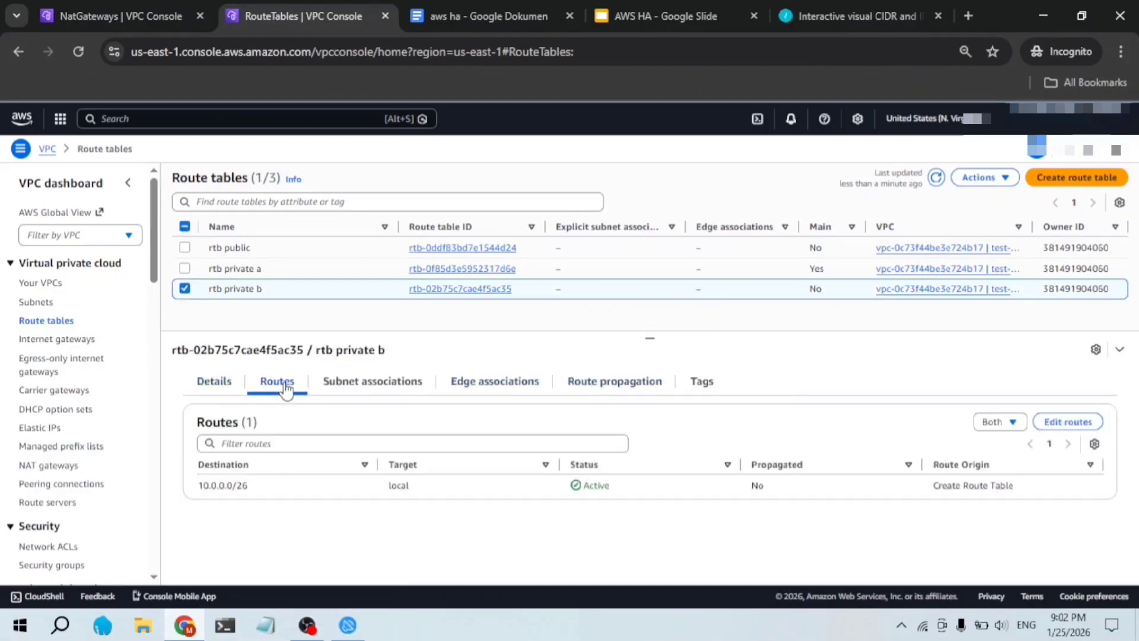
click(1066, 421)
Step: Add a 0.0.0.0/0 route targeting the NAT gateway test nat az b to the route table and save the changes
click(95, 297)
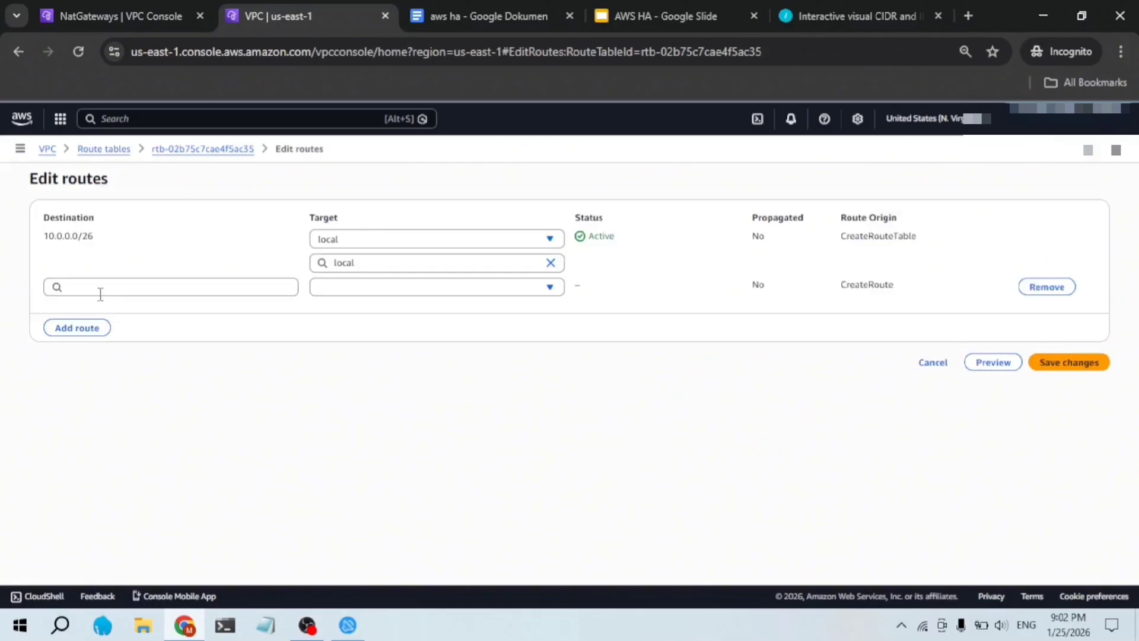
click(120, 287)
click(124, 310)
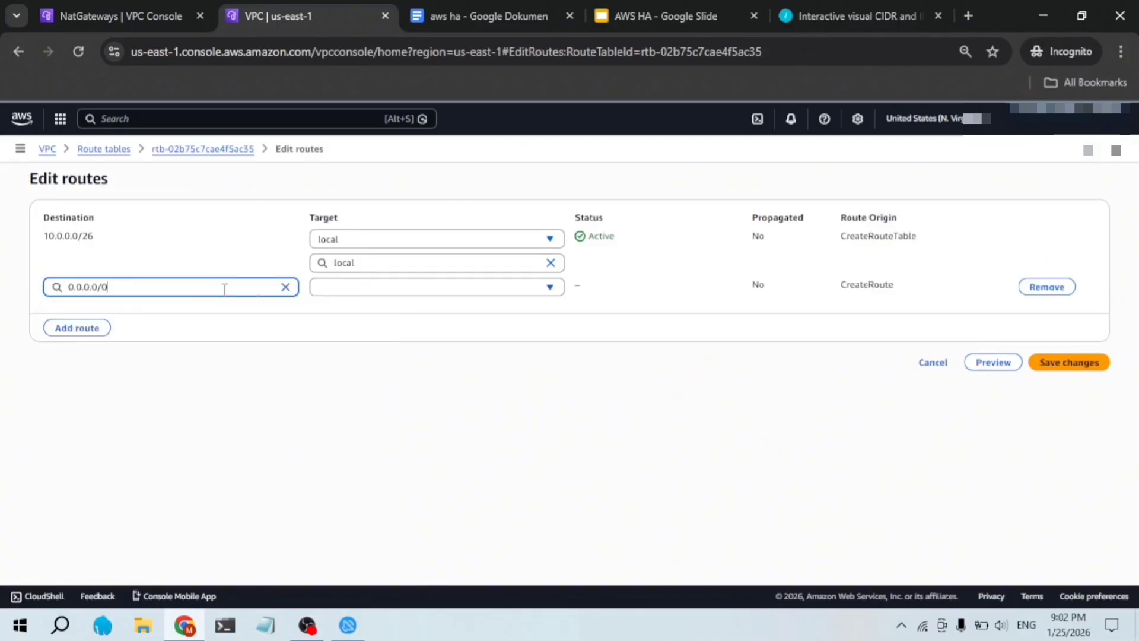
click(359, 289)
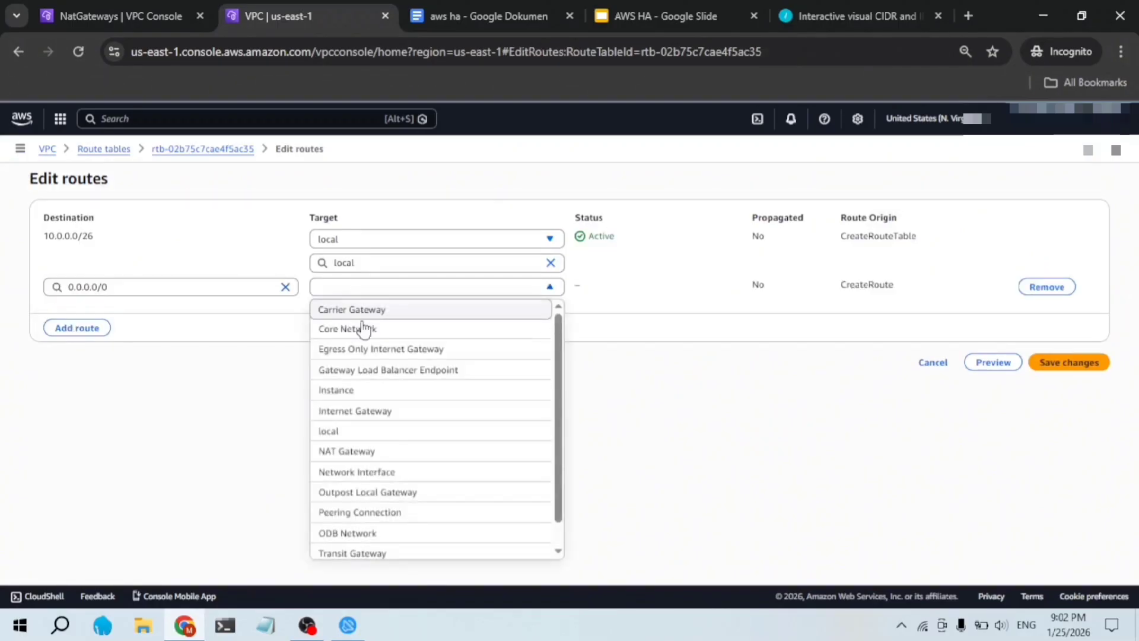
click(373, 460)
click(436, 309)
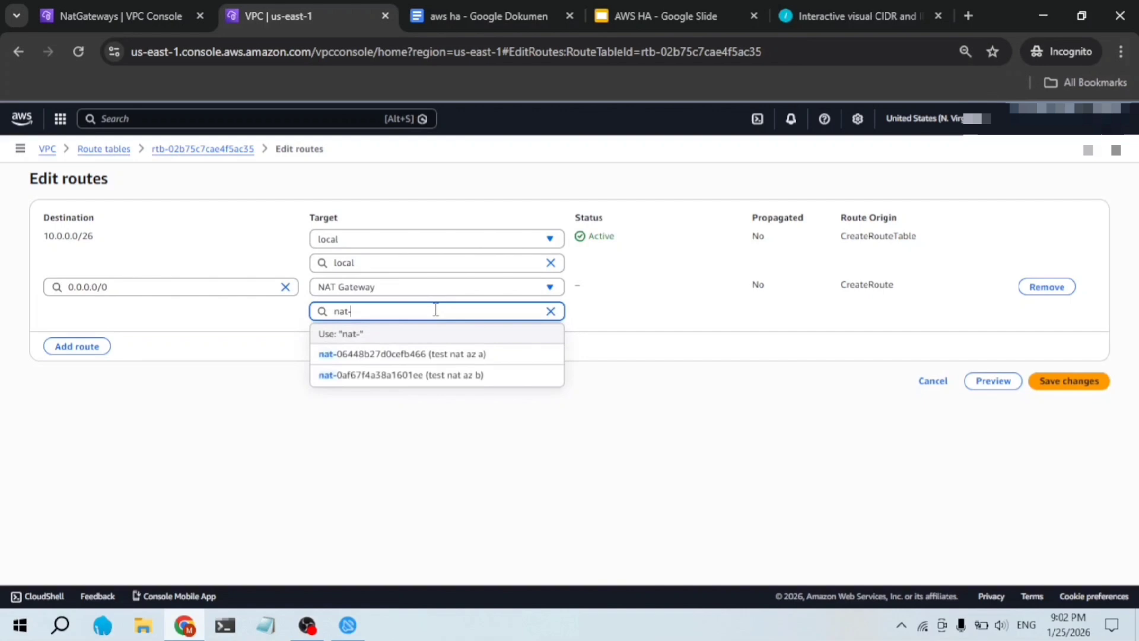
click(435, 375)
click(1050, 382)
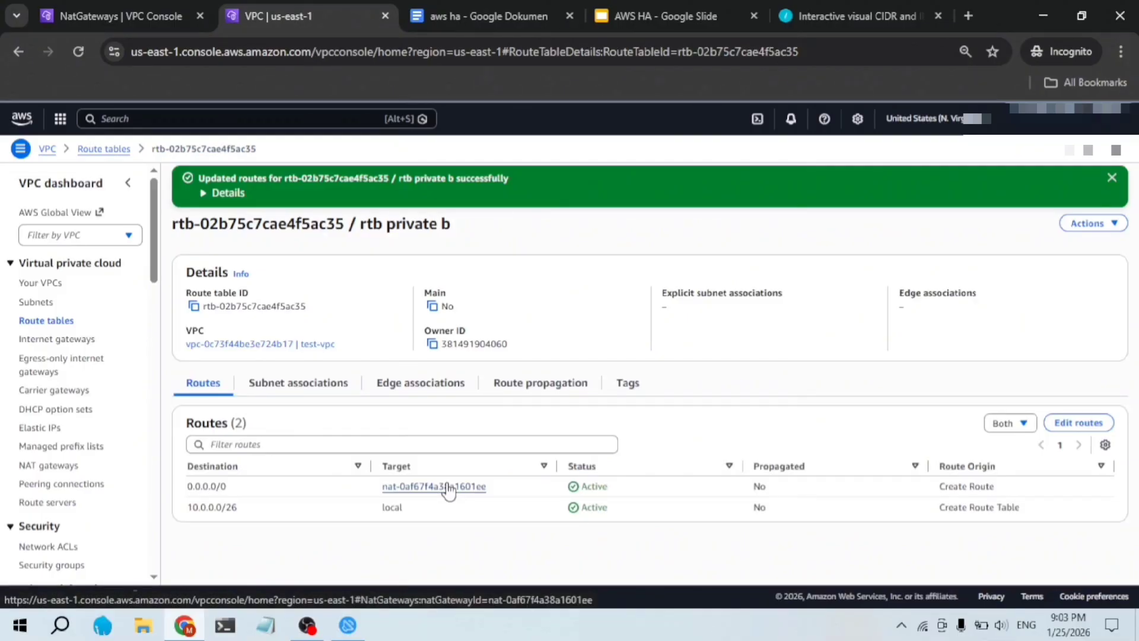
Step: Return to the route tables list, check the explicit subnet associations of all three tables, and clear the selection
click(37, 322)
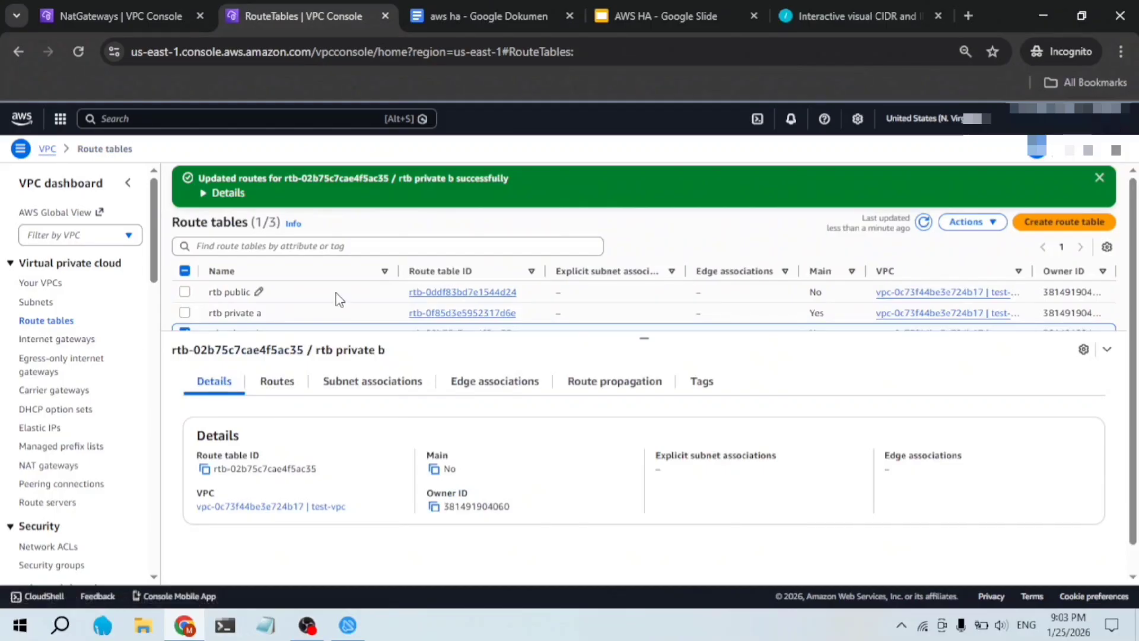
scroll(340, 300, down, 1)
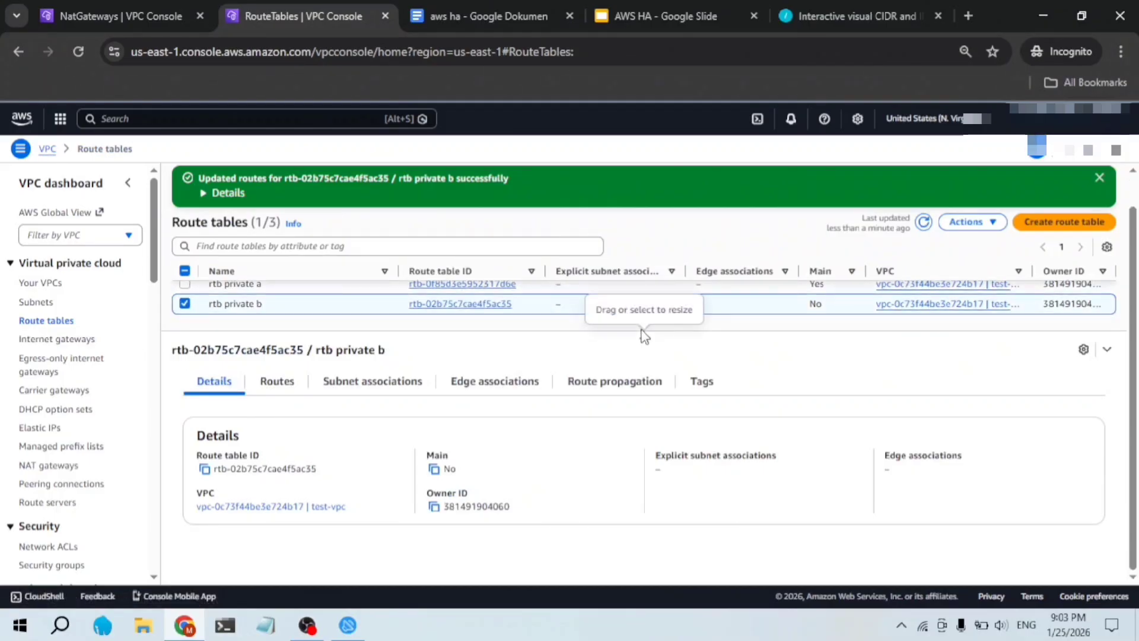
drag(641, 337, 647, 469)
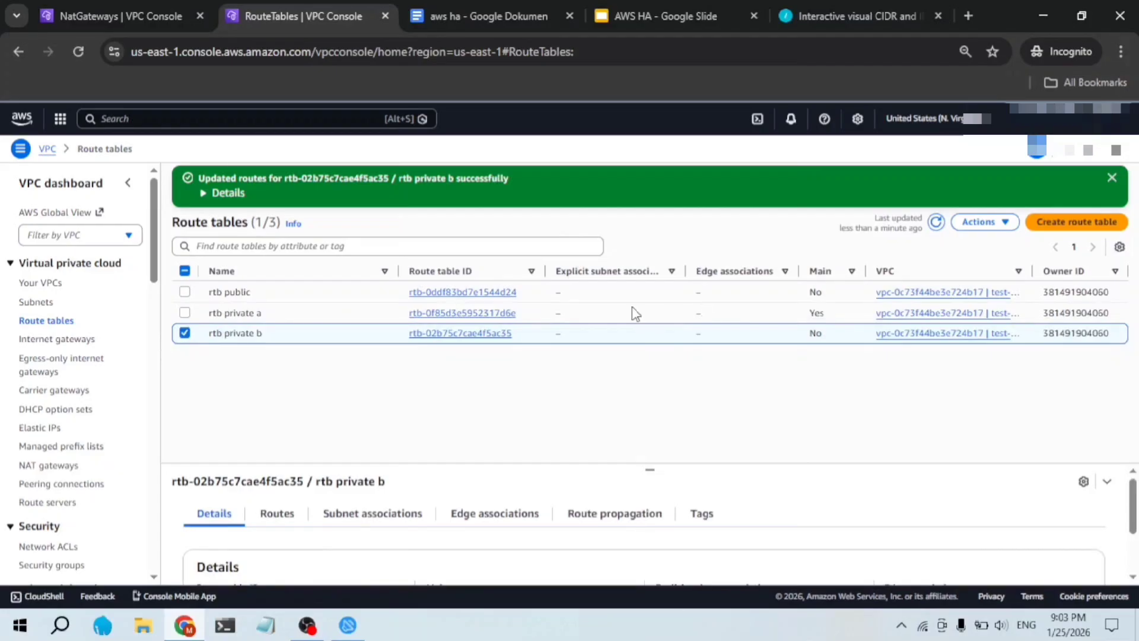
click(196, 338)
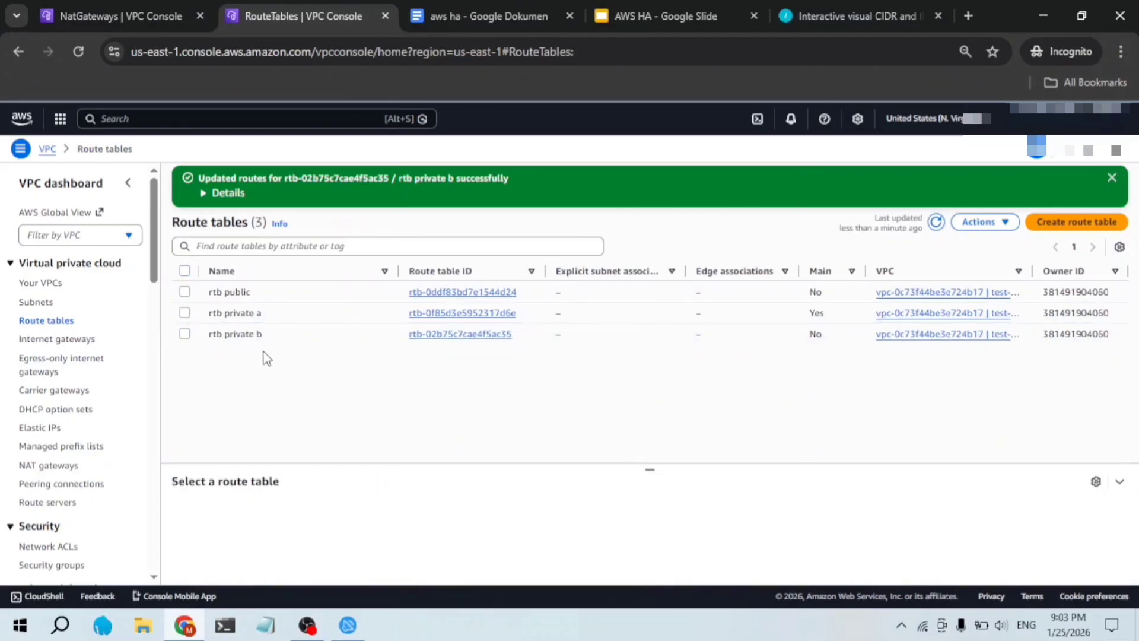
drag(650, 468, 616, 343)
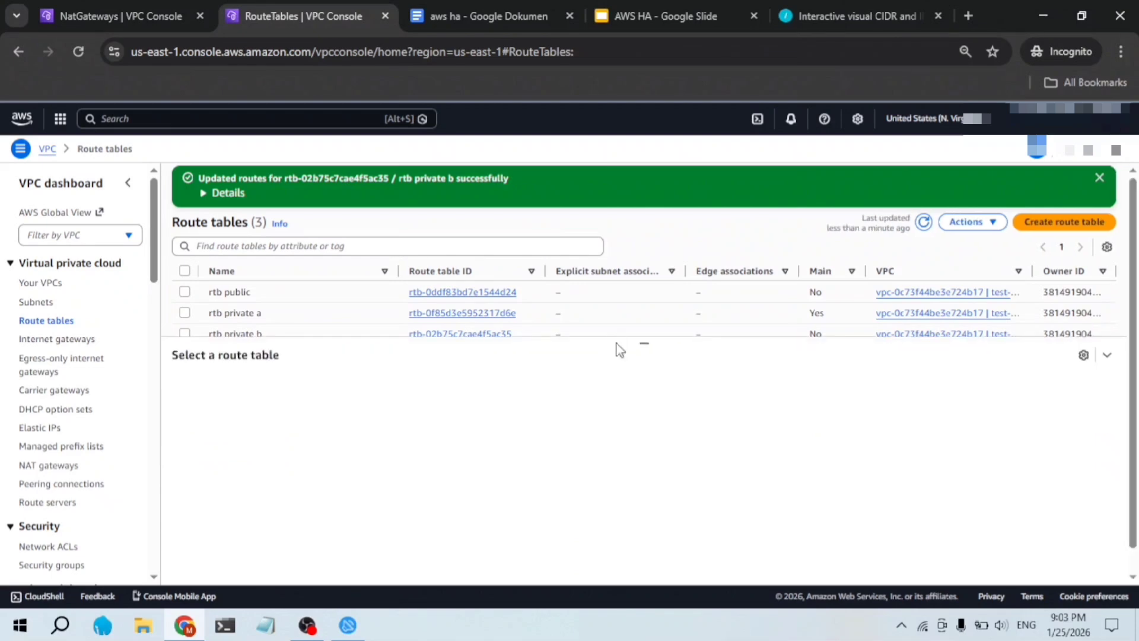
Step: Review the routes of the rtb public route table, and deselect it
click(185, 292)
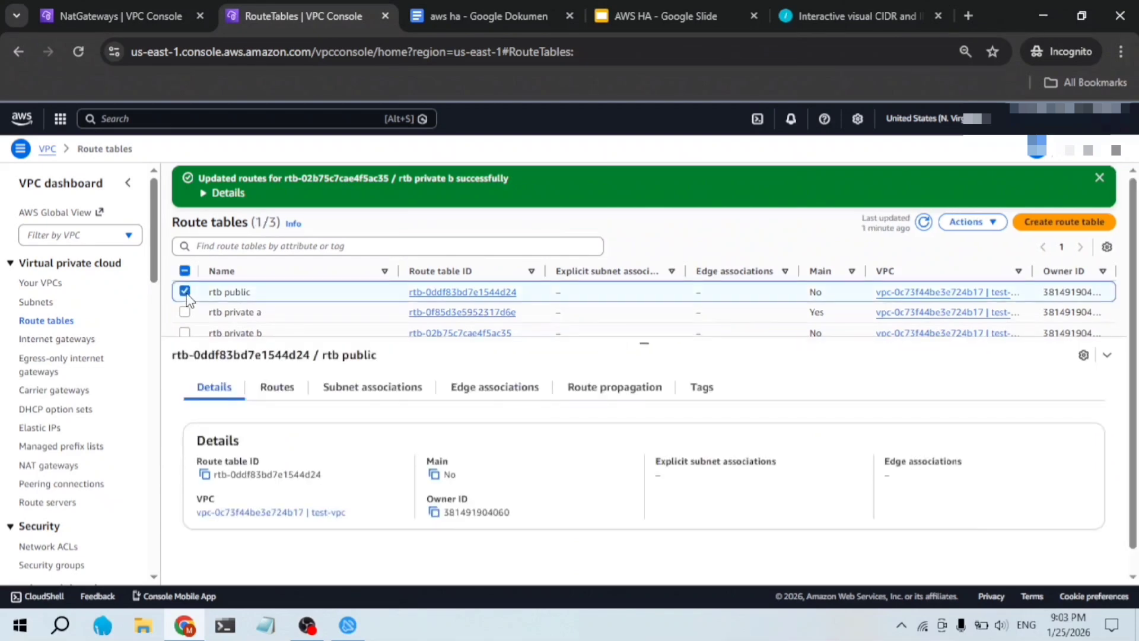
click(271, 386)
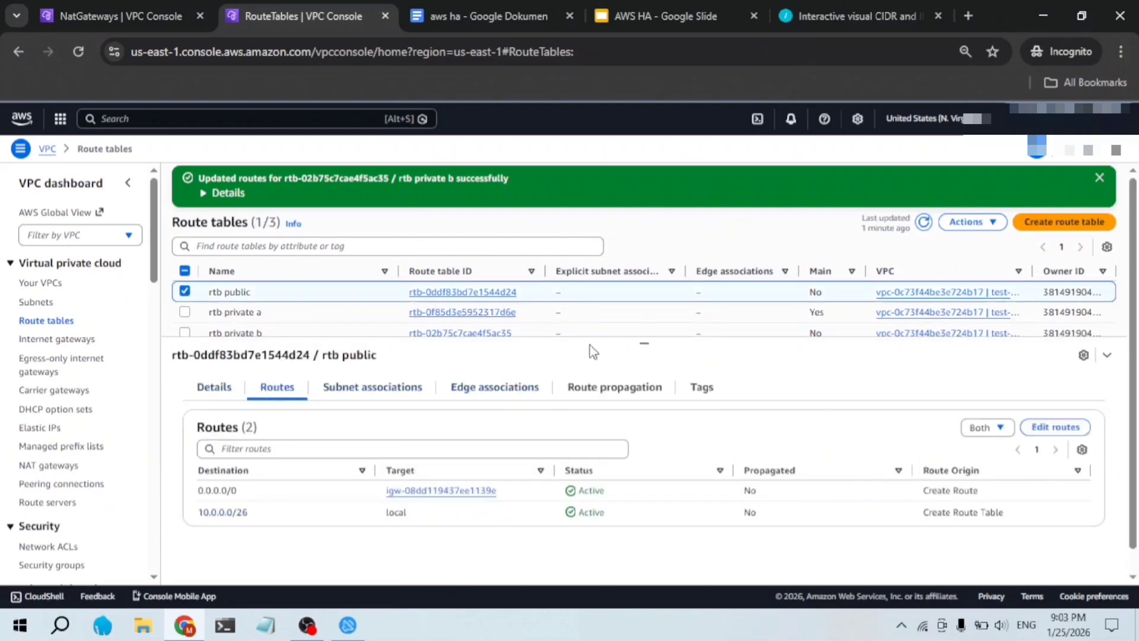
drag(641, 343, 641, 354)
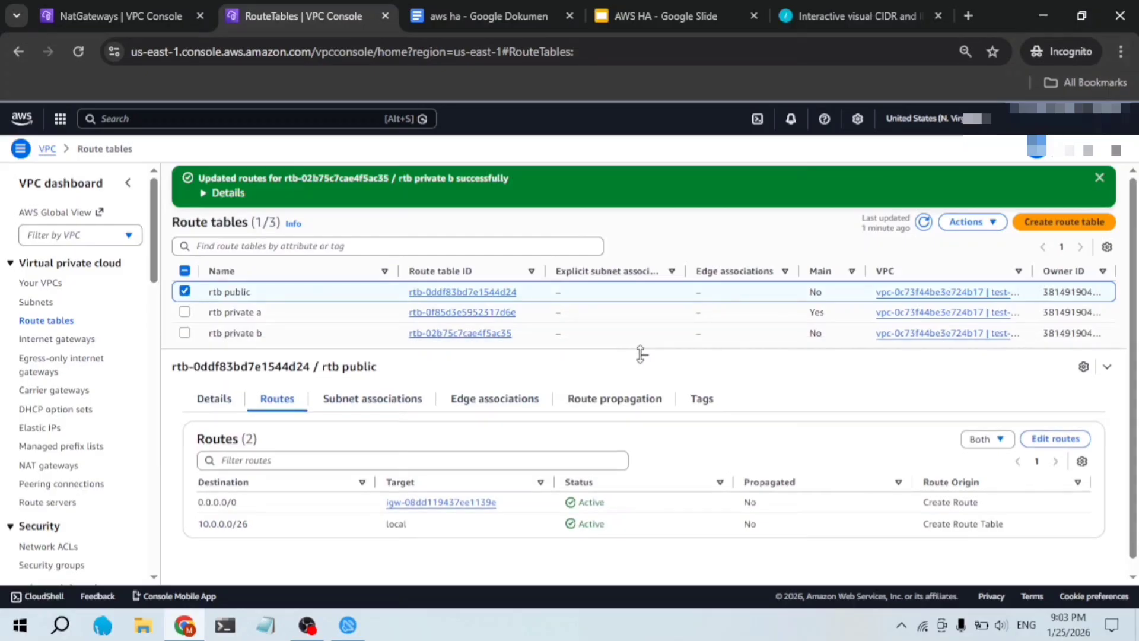
click(185, 292)
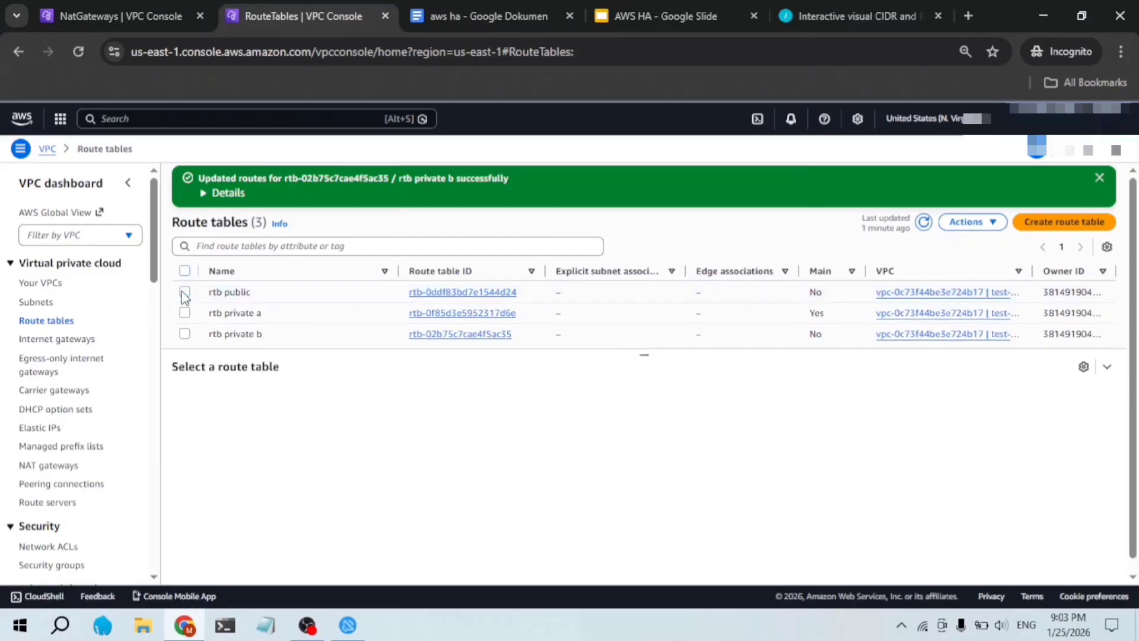
Step: Open rtb public, look through its explicit and unassociated subnets, and open its subnet associations for editing
click(432, 293)
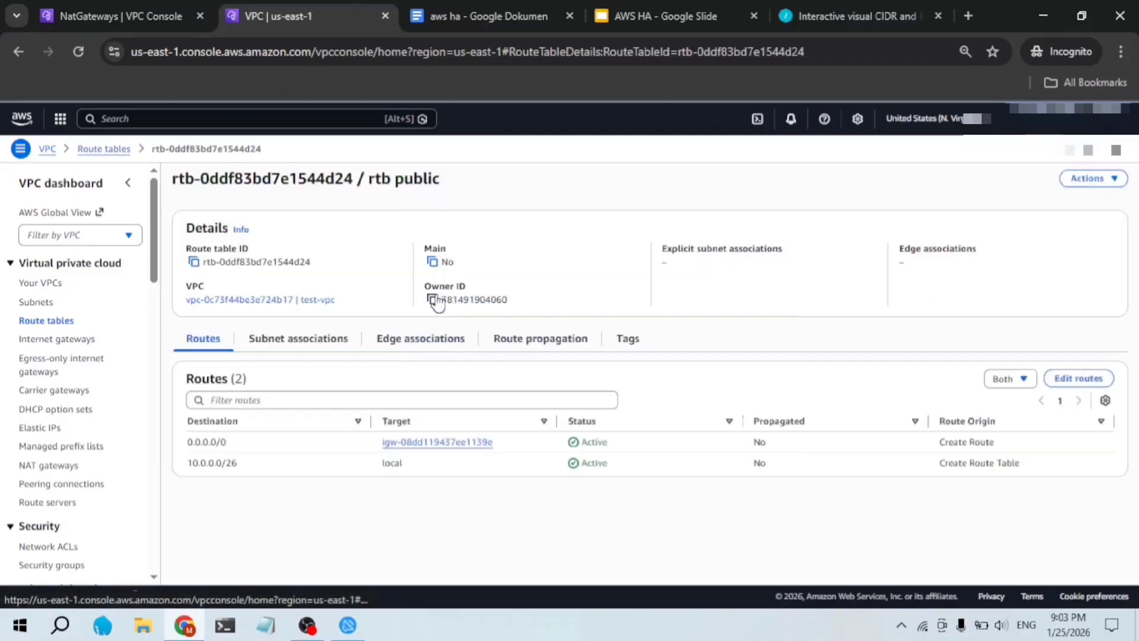
click(301, 342)
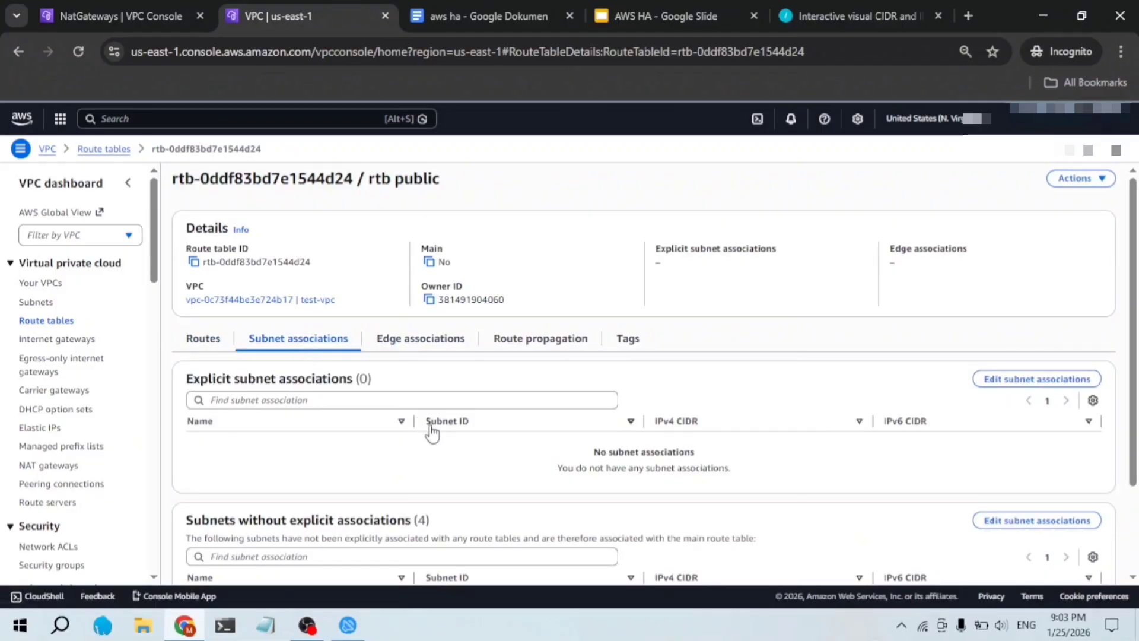
scroll(434, 434, down, 2)
scroll(435, 436, up, 2)
scroll(434, 436, down, 2)
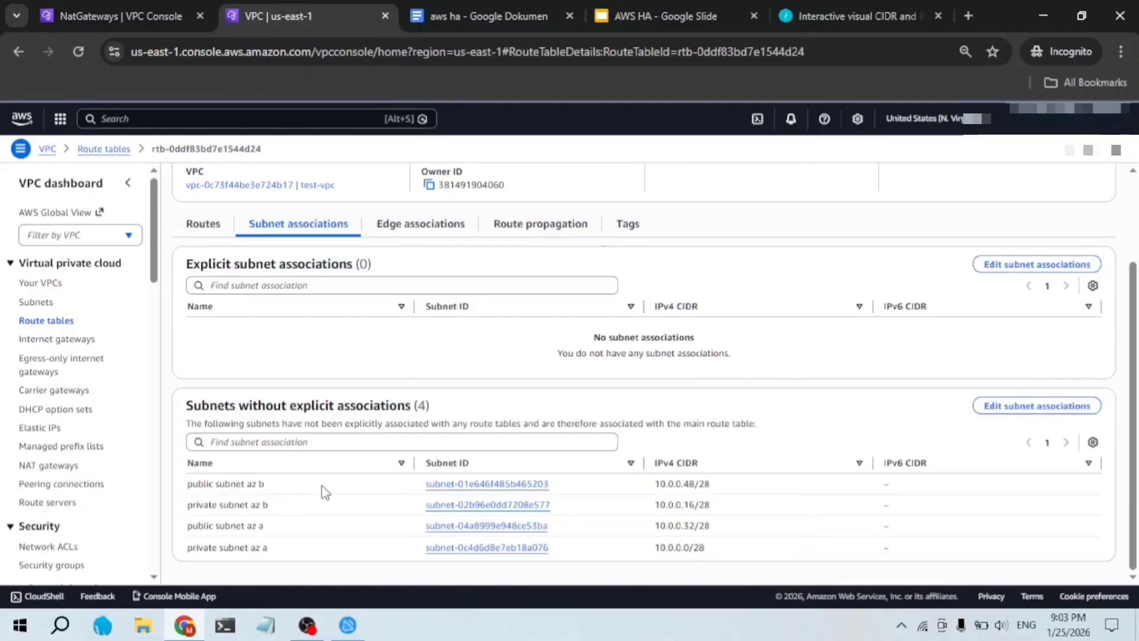
scroll(990, 534, up, 2)
scroll(994, 544, down, 2)
click(1065, 263)
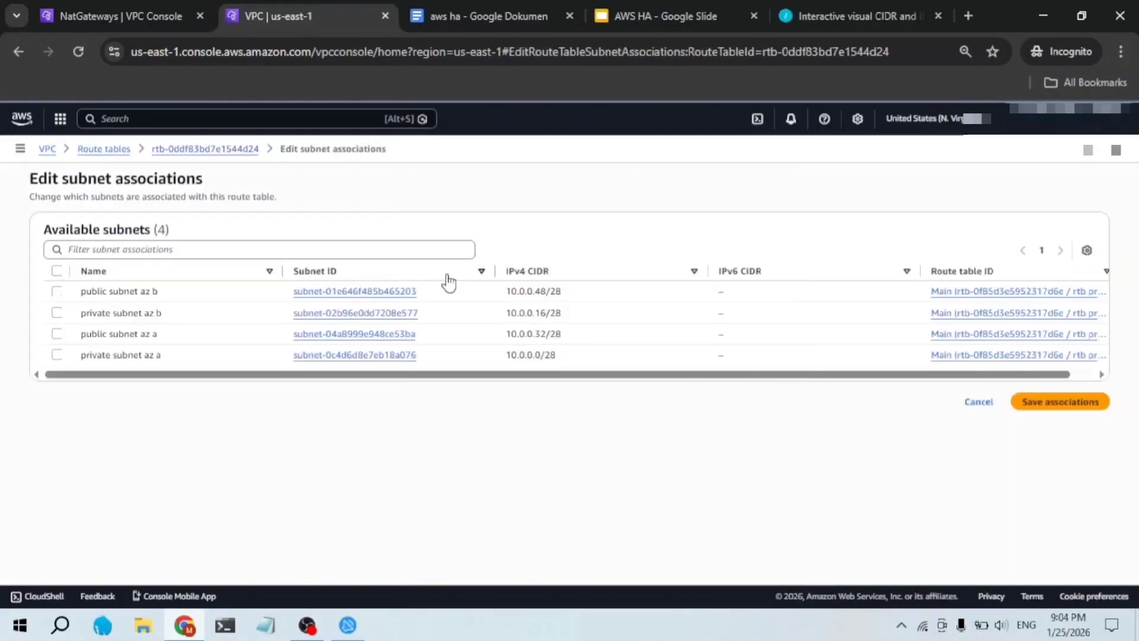
Step: Associate public subnet az a and public subnet az b with the route table and save the associations
click(57, 334)
click(57, 292)
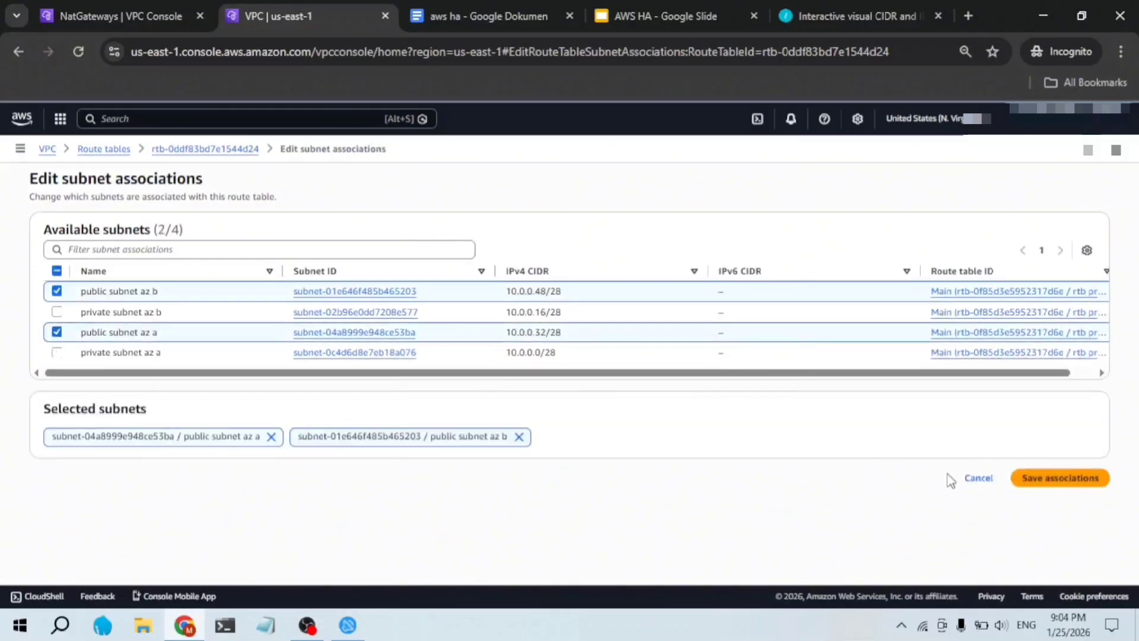
click(1043, 479)
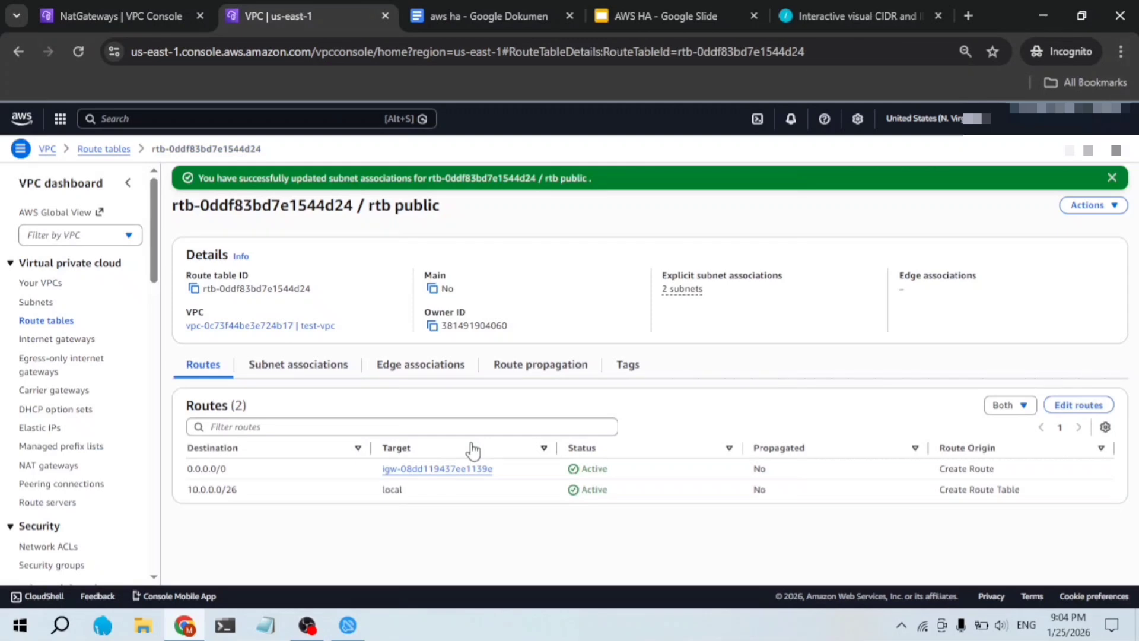
Step: Check the subnet associations of rtb public, and return to the route tables list
click(324, 379)
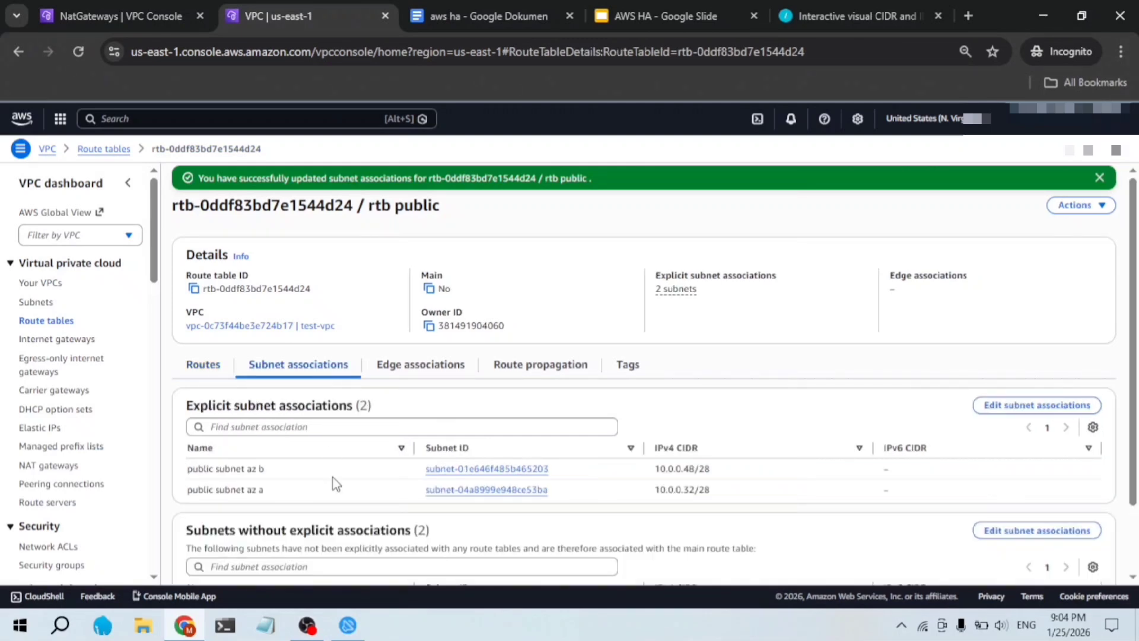
scroll(333, 477, down, 2)
scroll(333, 477, up, 2)
click(53, 324)
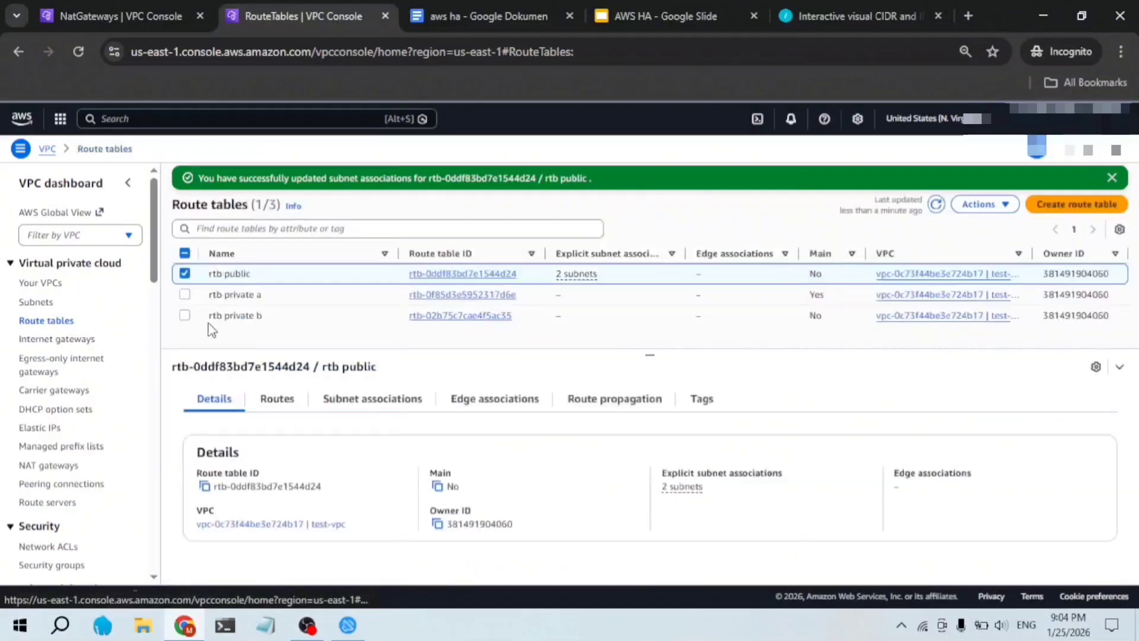
Step: Select only rtb private a and review its routes and subnet associations
click(185, 274)
click(185, 294)
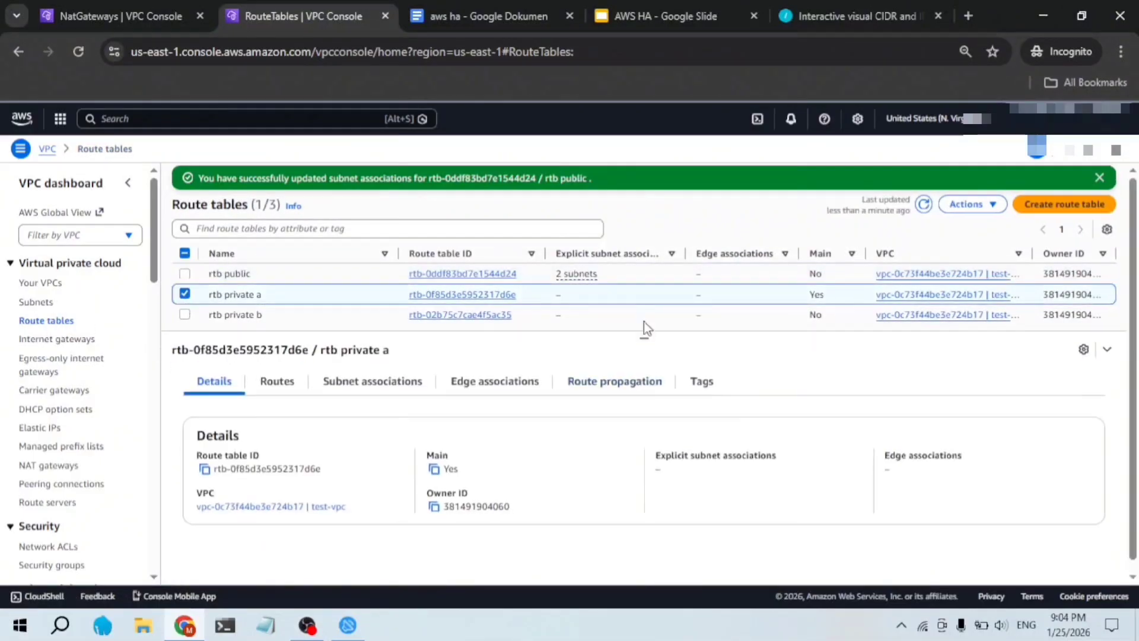
click(276, 381)
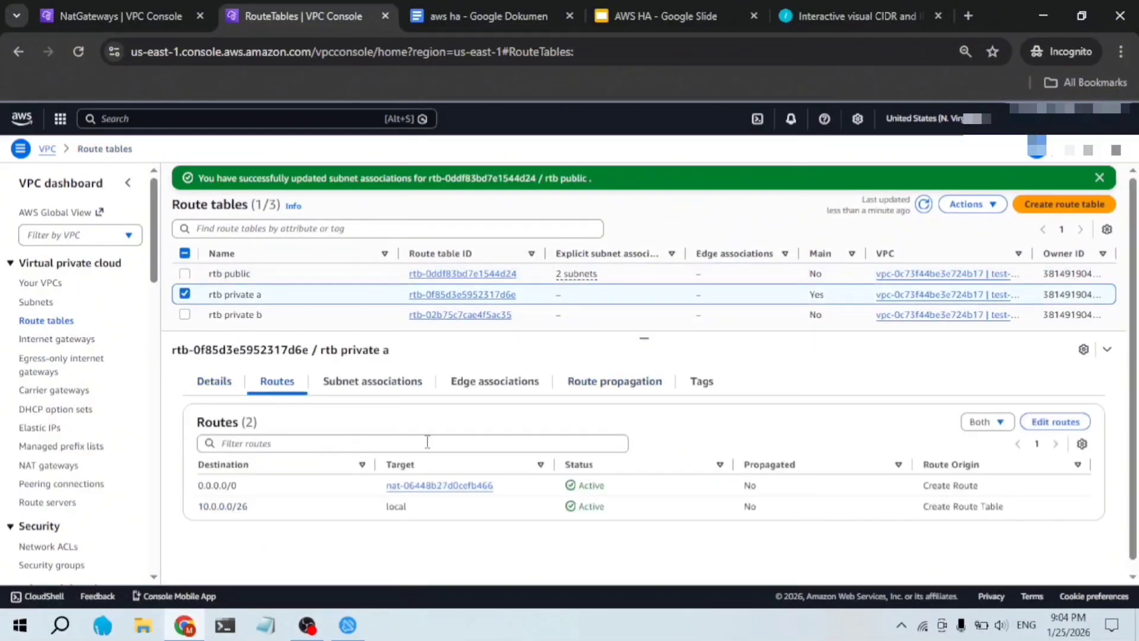
click(407, 381)
scroll(968, 465, down, 2)
scroll(971, 468, up, 2)
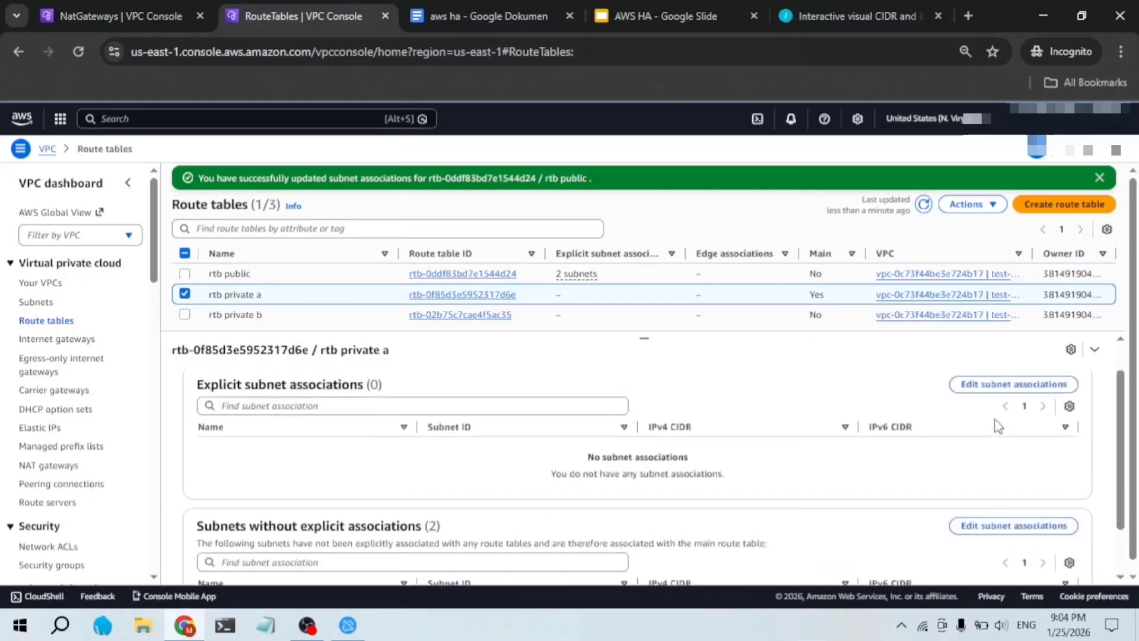
Step: Associate private subnet az b with rtb private a and save the associations
click(973, 391)
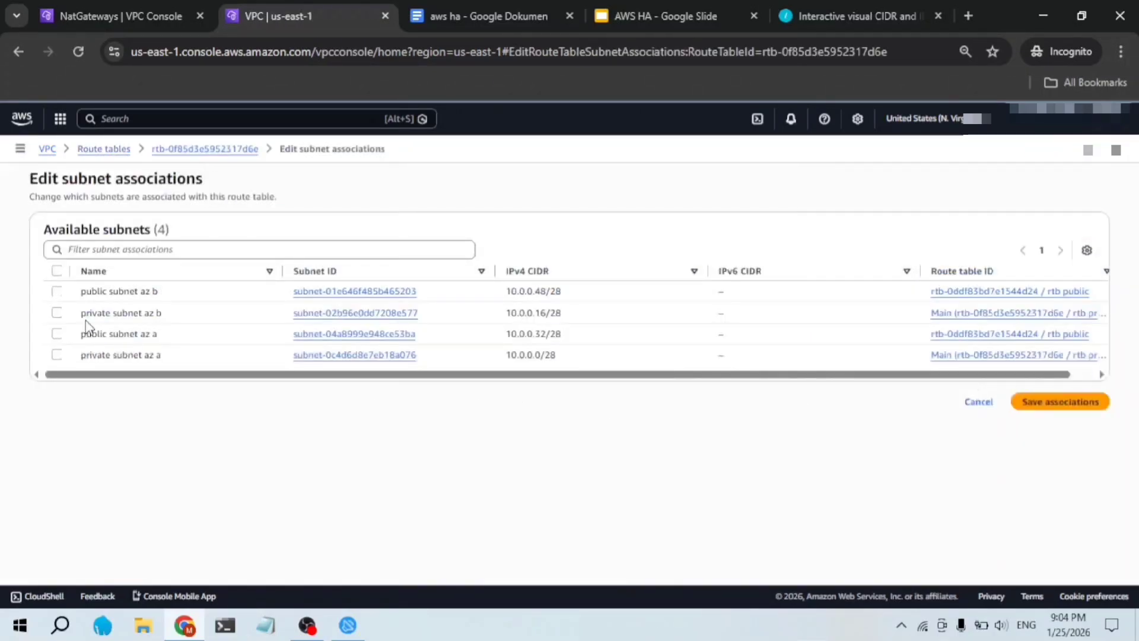
click(57, 312)
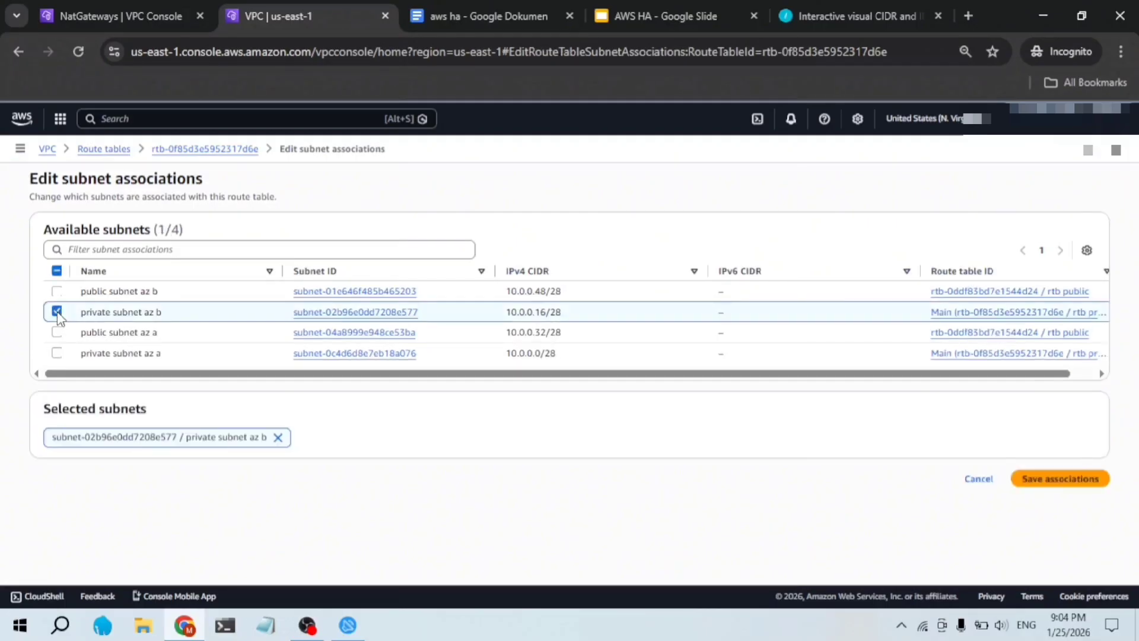
click(1097, 481)
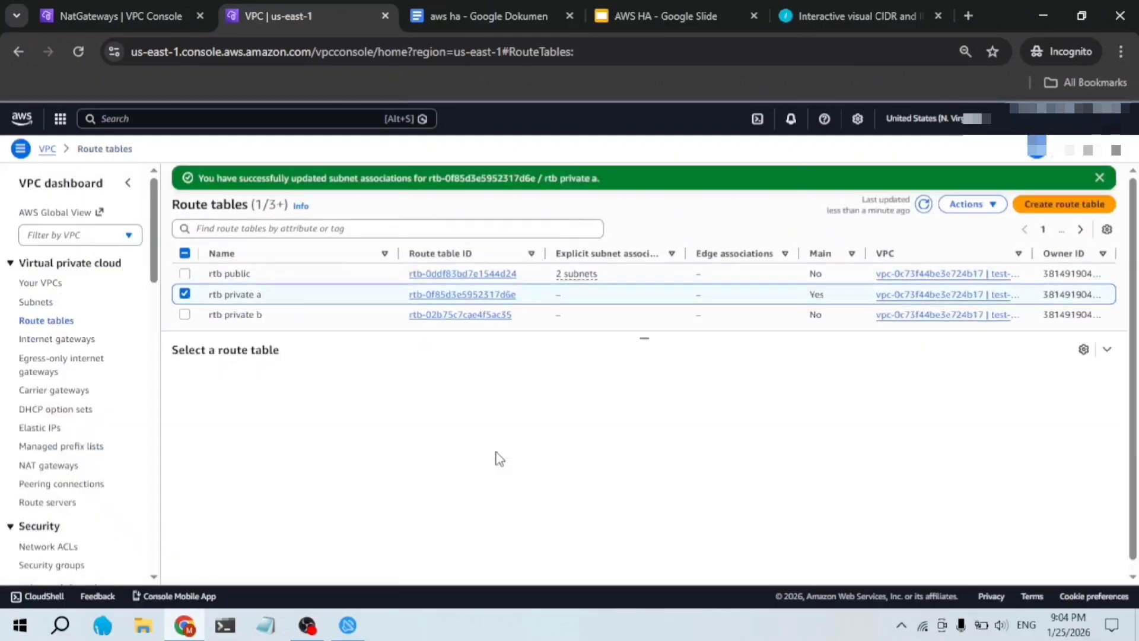
Step: Check the routes of rtb private a and which subnet is explicitly associated with it
click(286, 382)
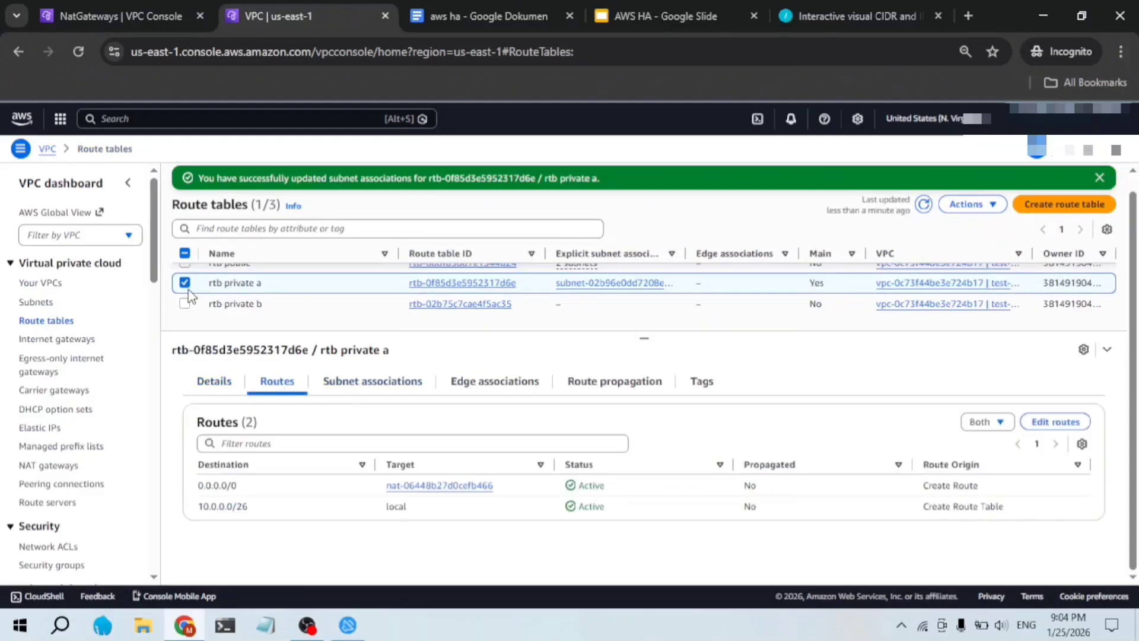
click(364, 380)
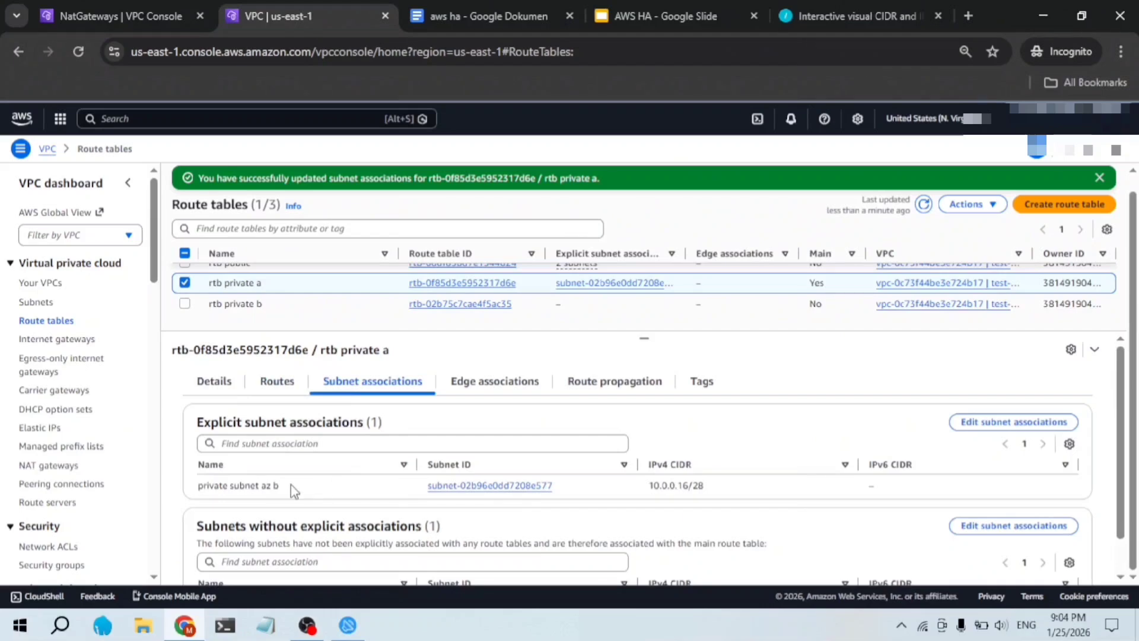
scroll(292, 490, down, 1)
scroll(1050, 452, up, 1)
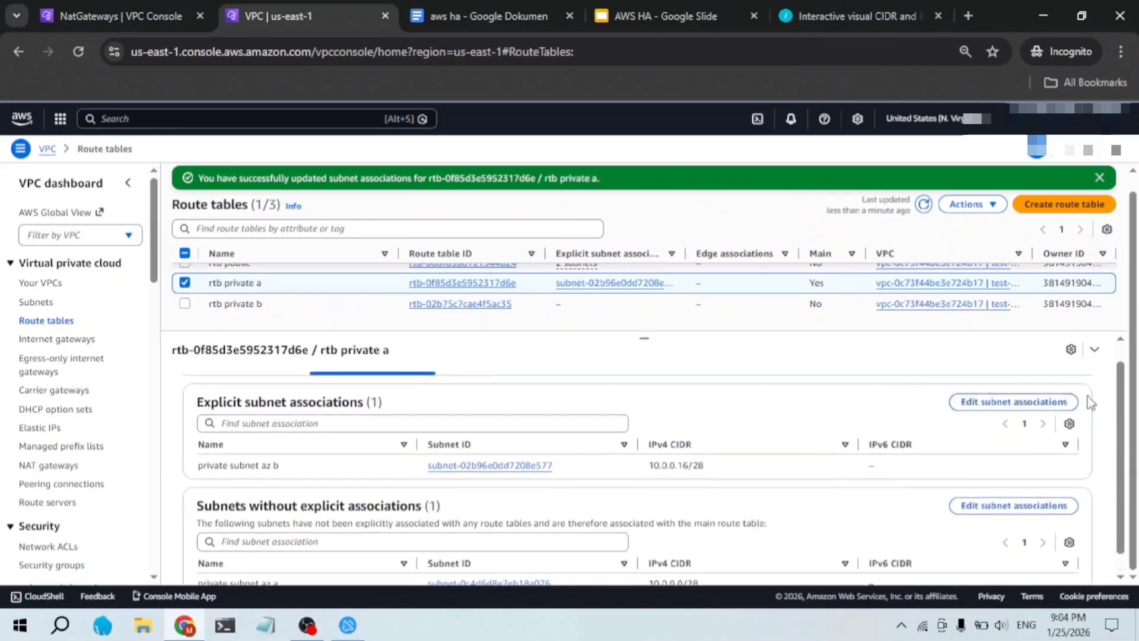
Step: Replace private subnet az b with private subnet az a in the associations of rtb private a, save, and review its subnet associations
click(1045, 400)
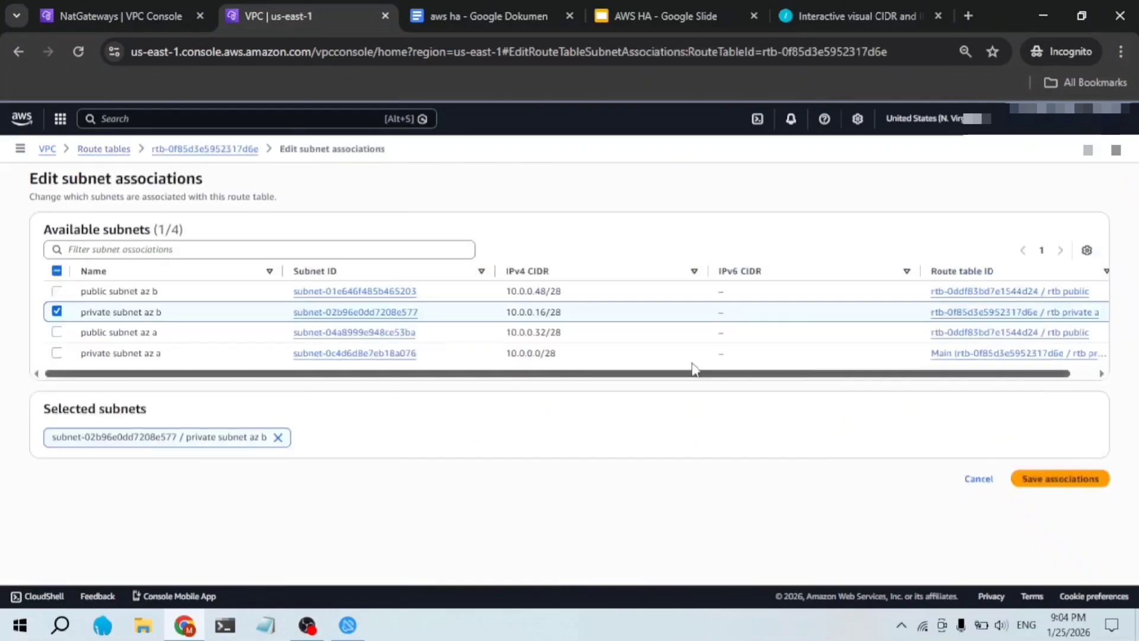
click(56, 312)
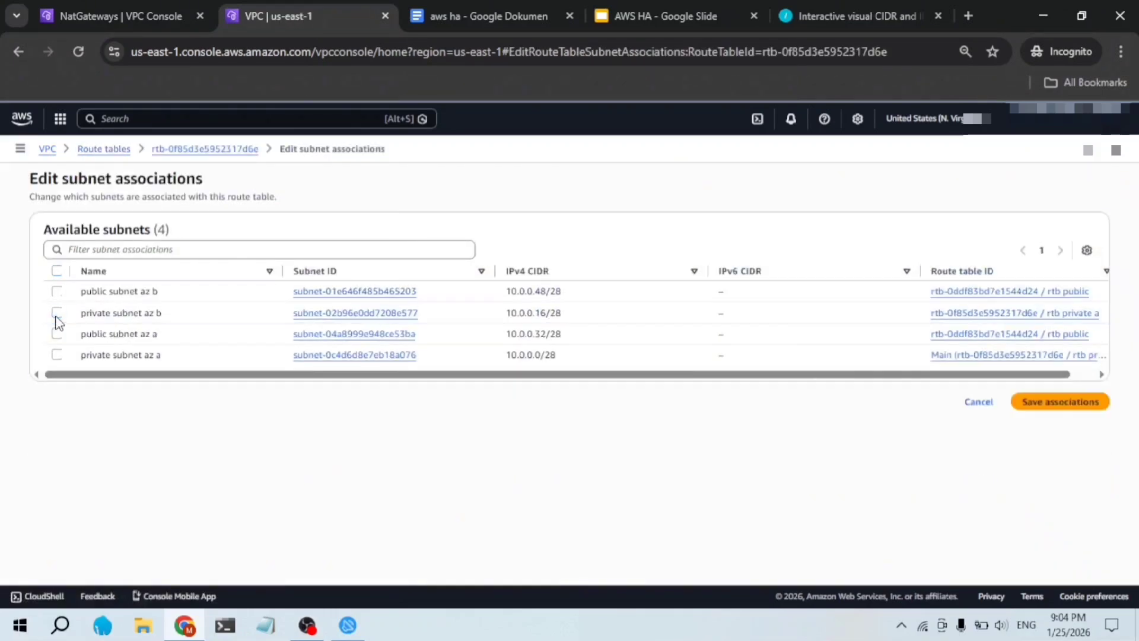
click(56, 354)
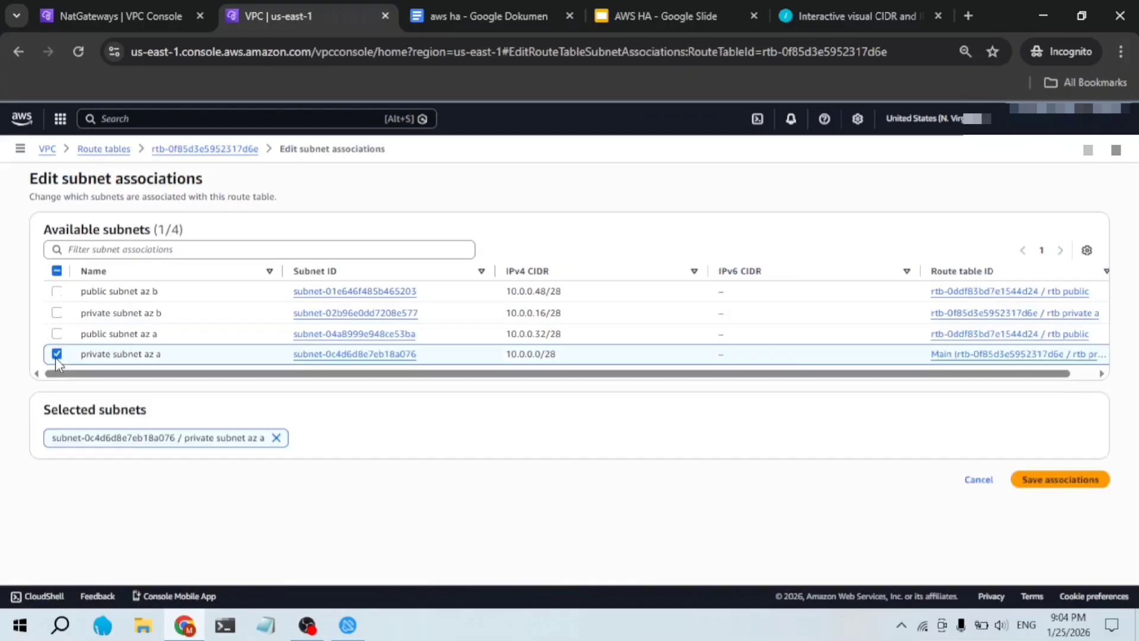
click(1078, 480)
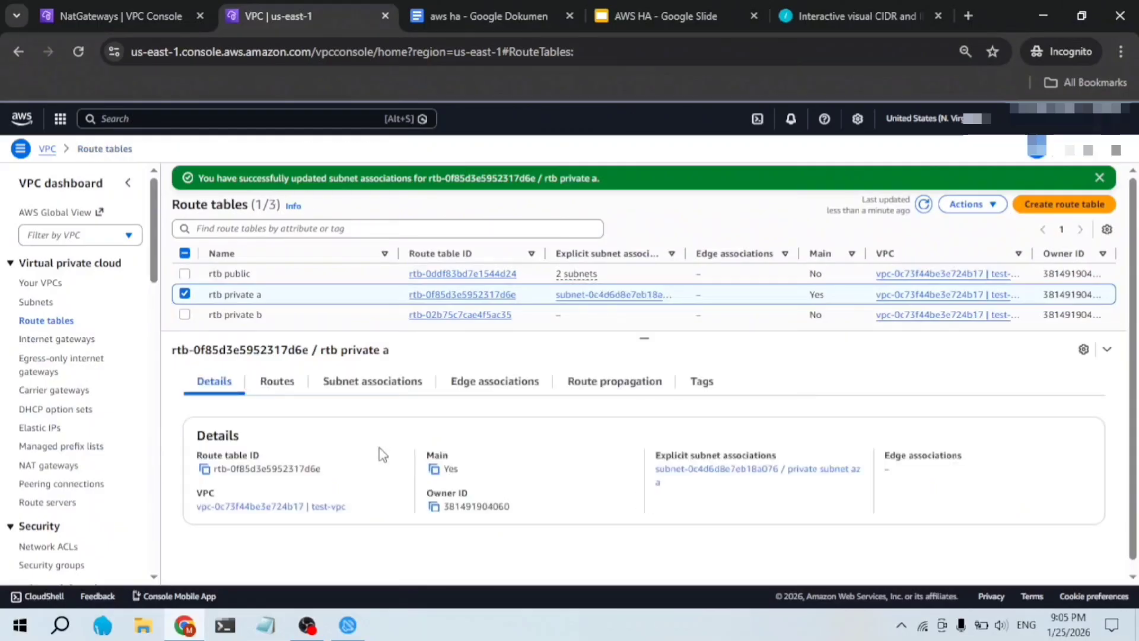
click(350, 381)
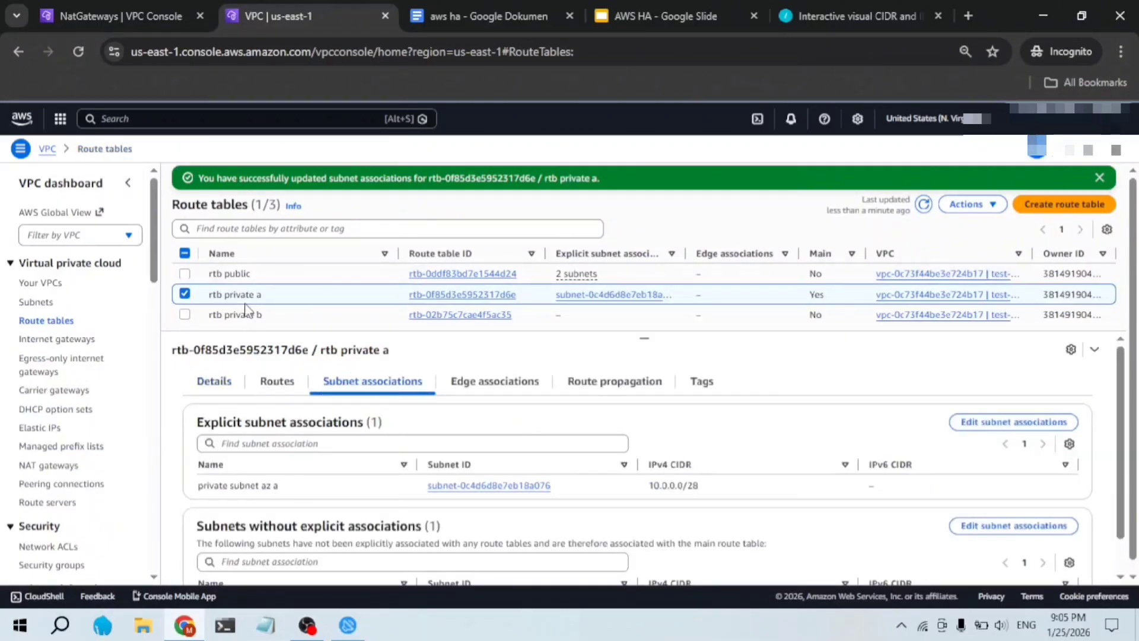
Step: Select only rtb private b, associate private subnet az b with it, and save the associations
click(188, 294)
click(190, 315)
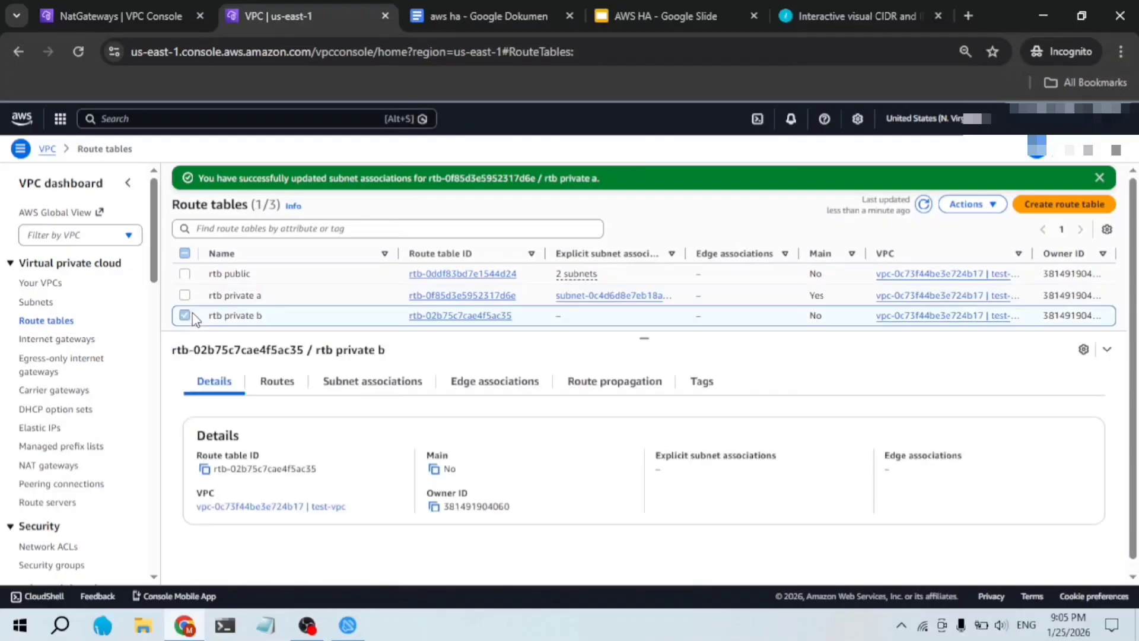
click(398, 387)
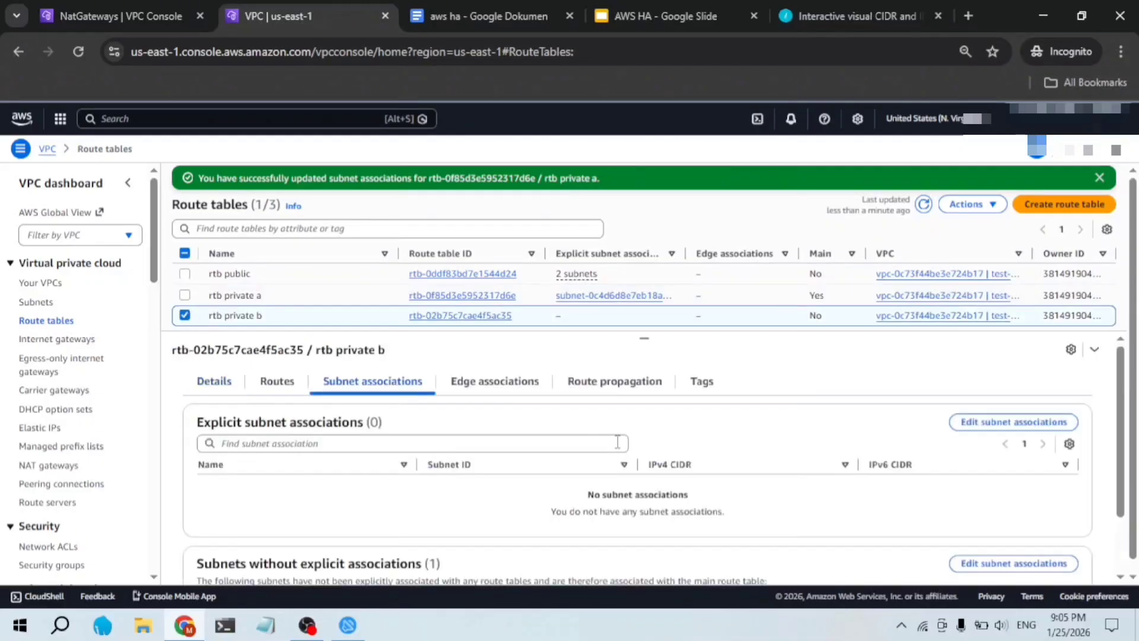
scroll(641, 444, down, 3)
scroll(1026, 405, up, 2)
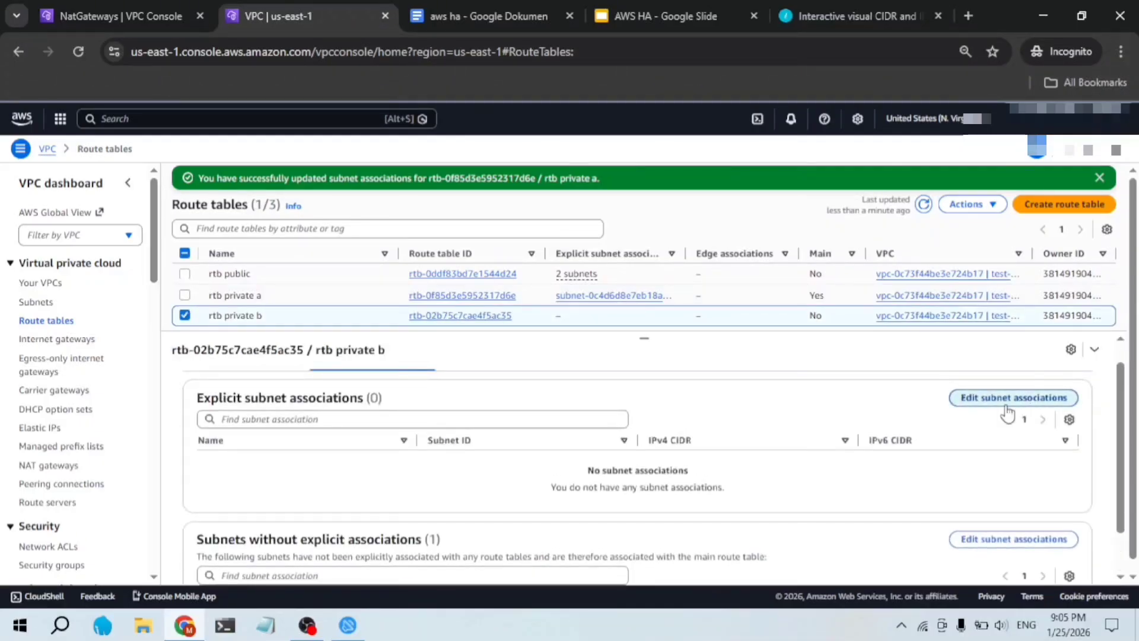
click(1011, 408)
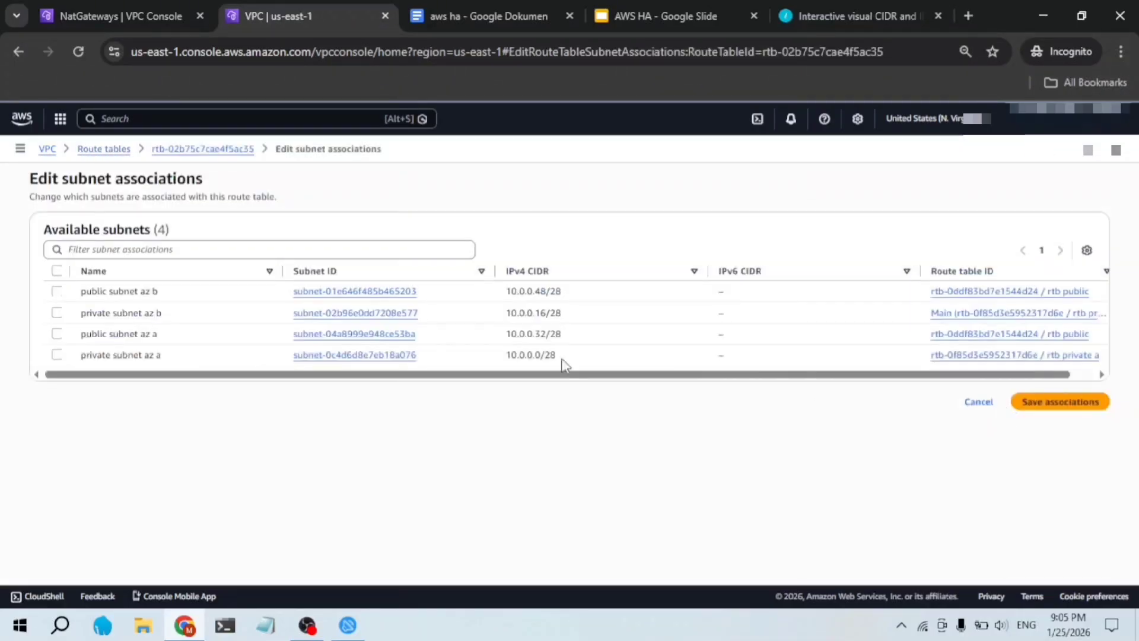
click(207, 318)
click(1038, 480)
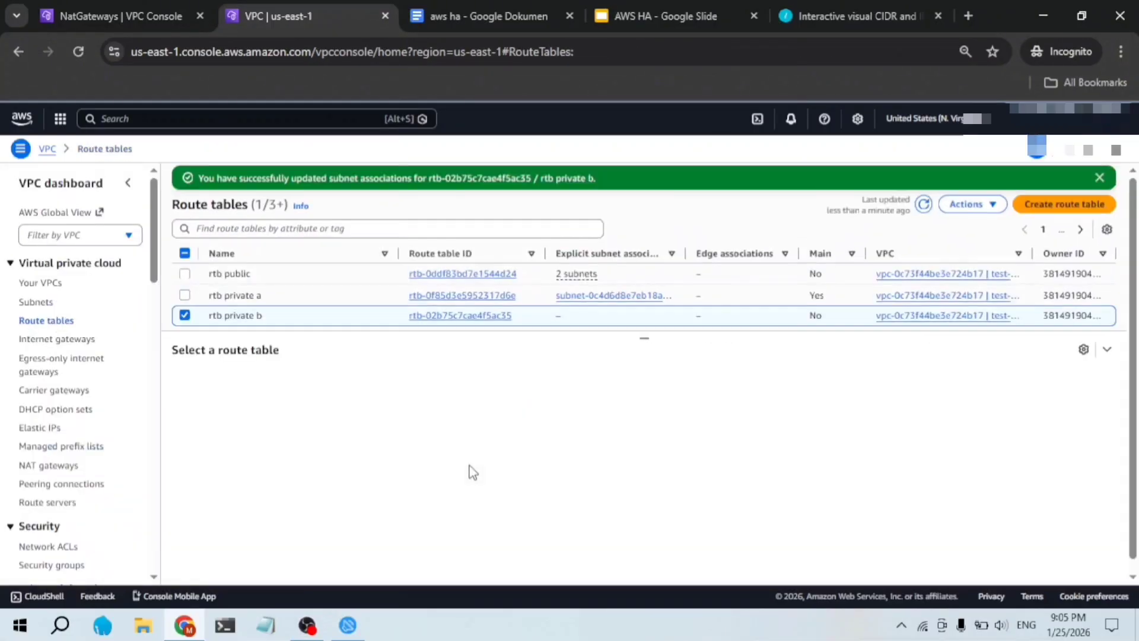
Step: Check the routes and the subnet associations of rtb private b
click(274, 383)
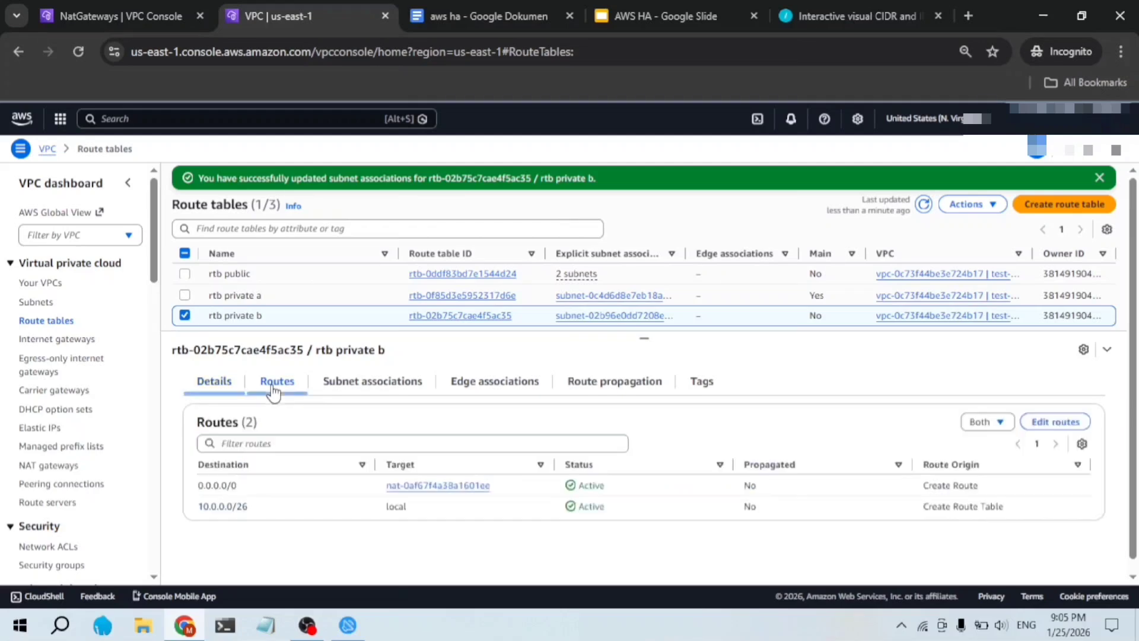
click(361, 385)
scroll(475, 501, down, 3)
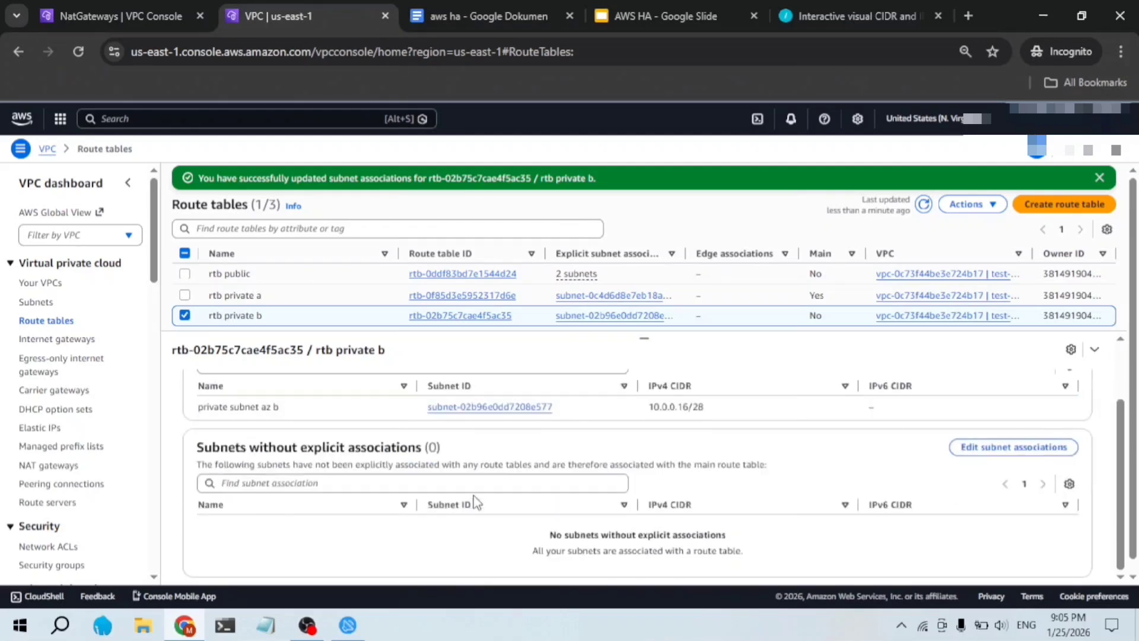
scroll(474, 501, up, 1)
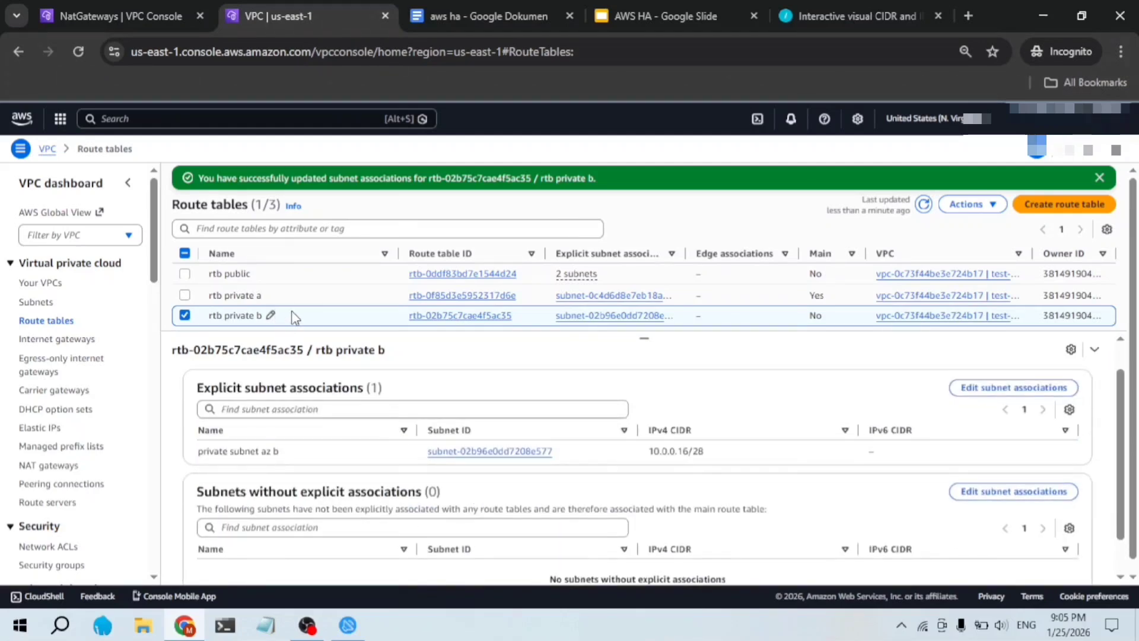
Step: Review the subnet associations of rtb private a and rtb public, and clear the route table selection
click(320, 295)
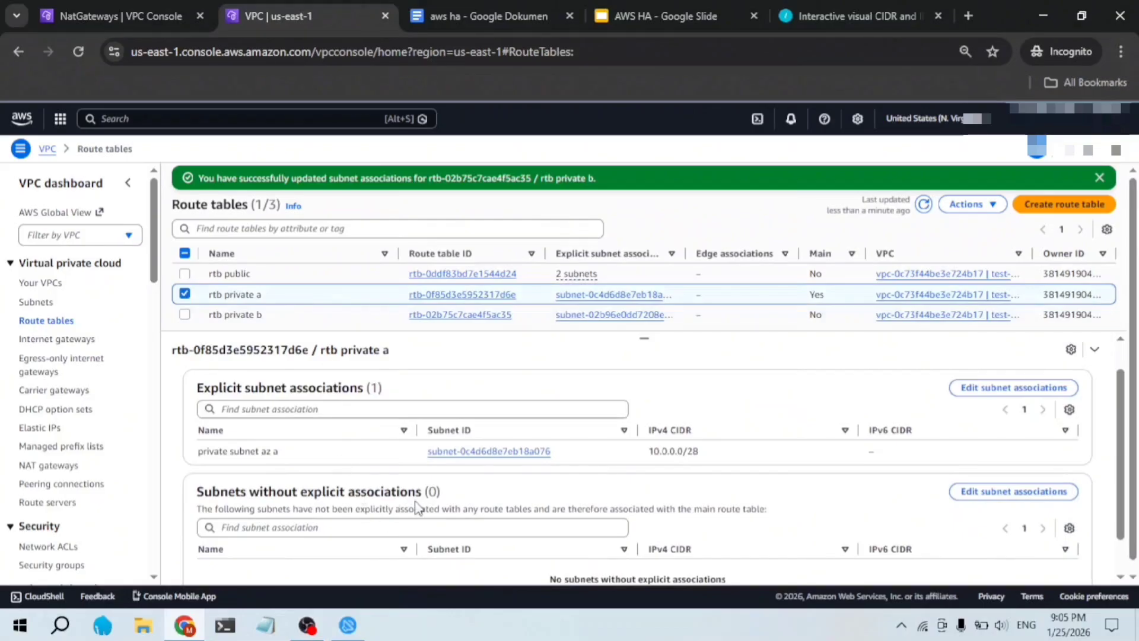
click(326, 283)
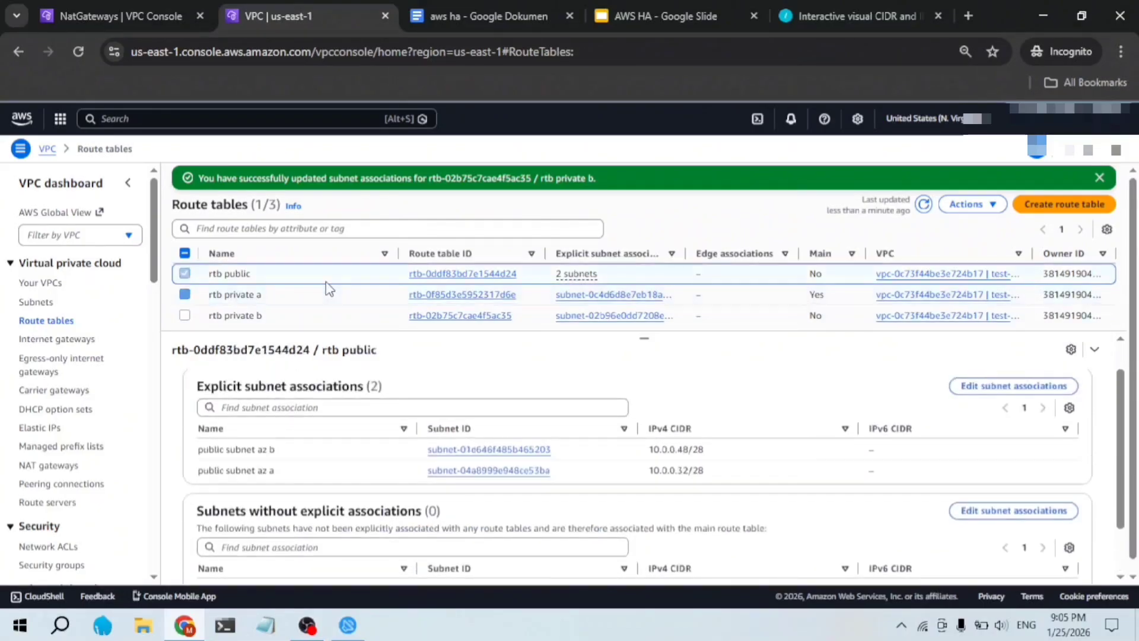
scroll(401, 427, down, 2)
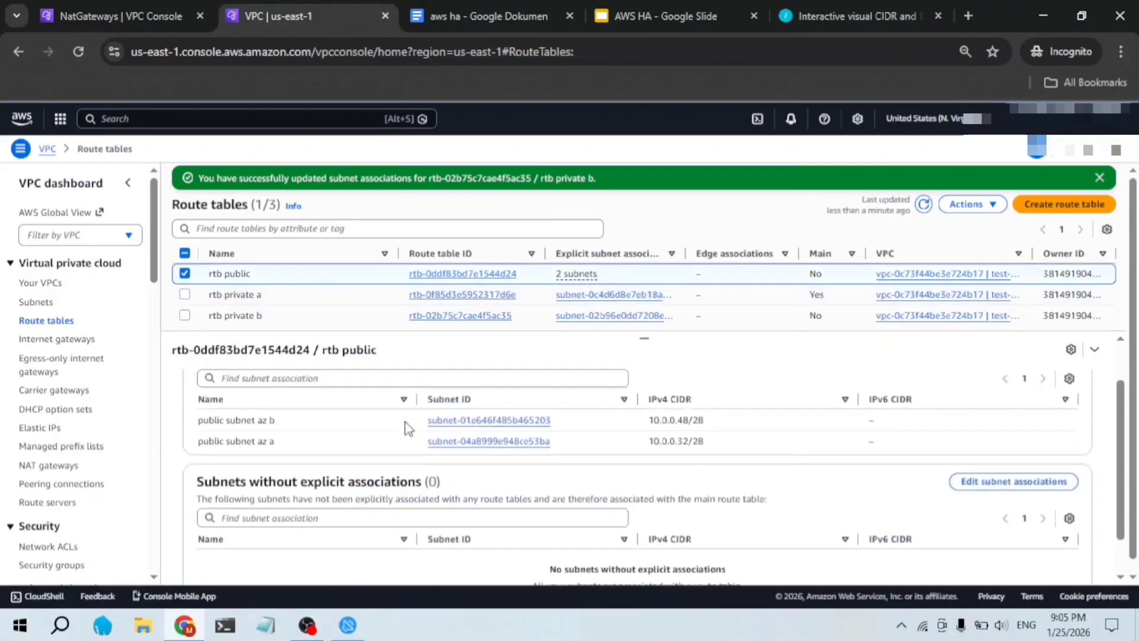
scroll(408, 429, up, 2)
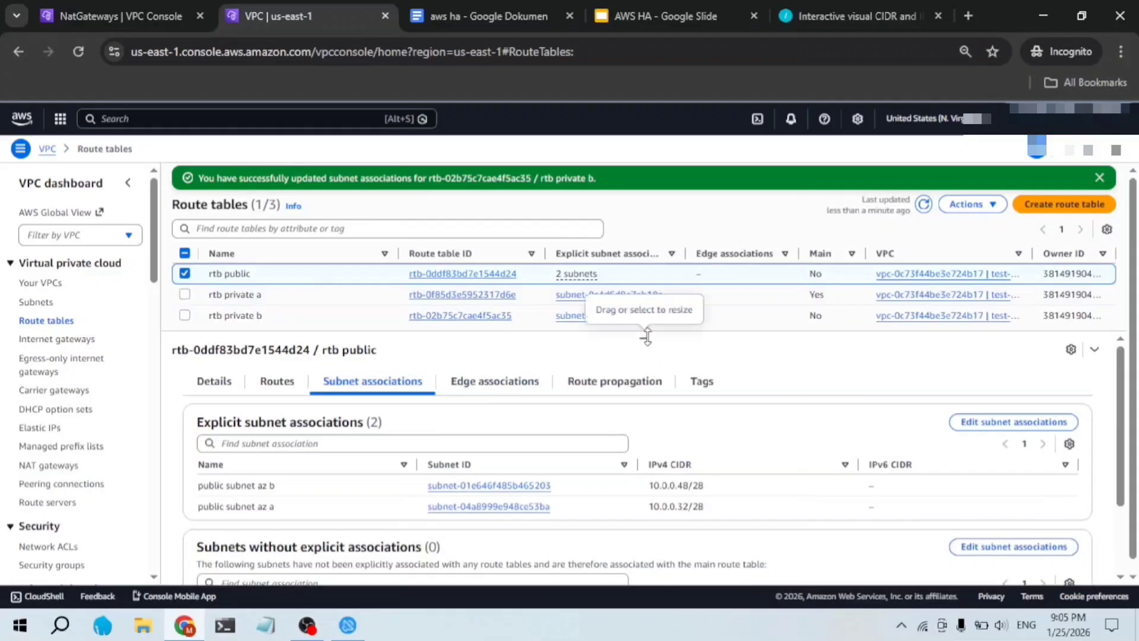
drag(646, 338, 641, 365)
click(185, 273)
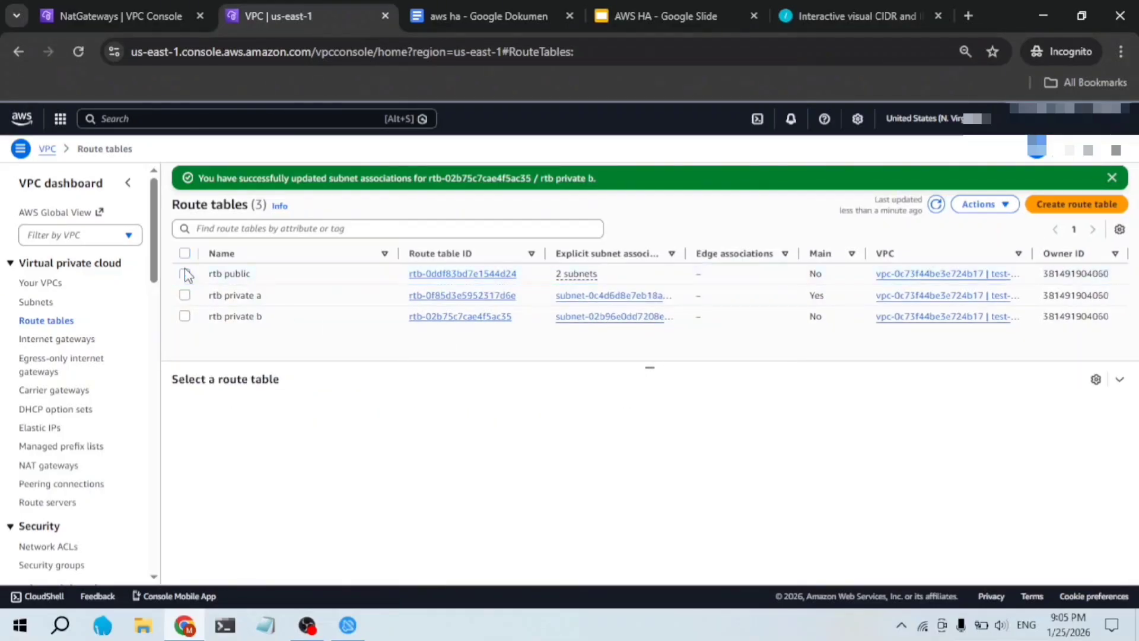
Step: Search the AWS services for ec2 and go to the EC2 launch templates page
click(161, 118)
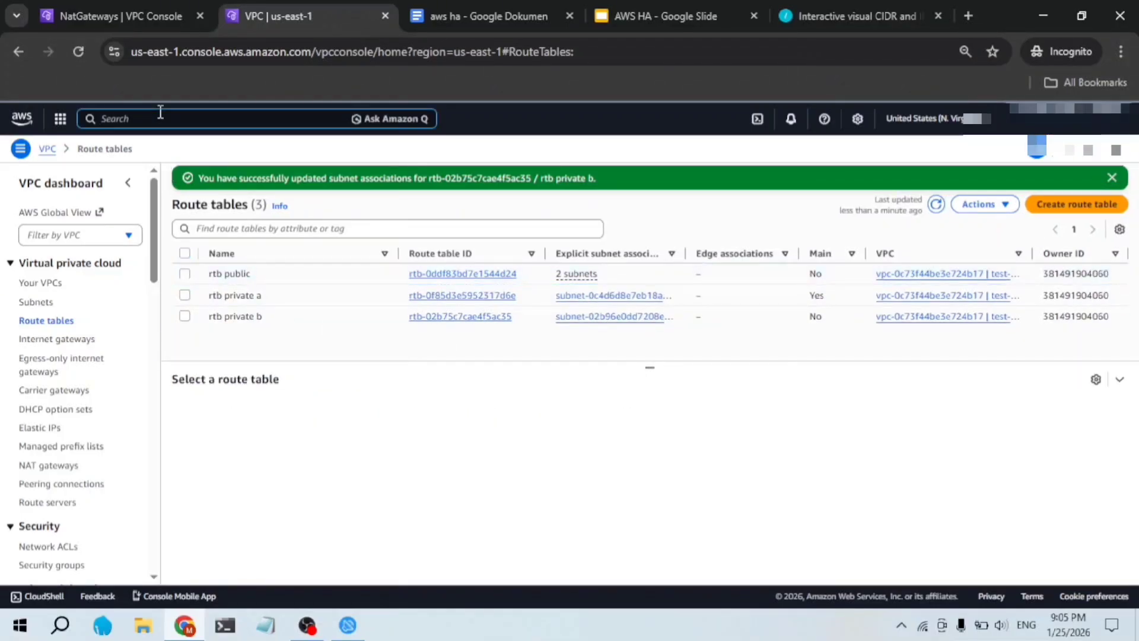
text(ec)
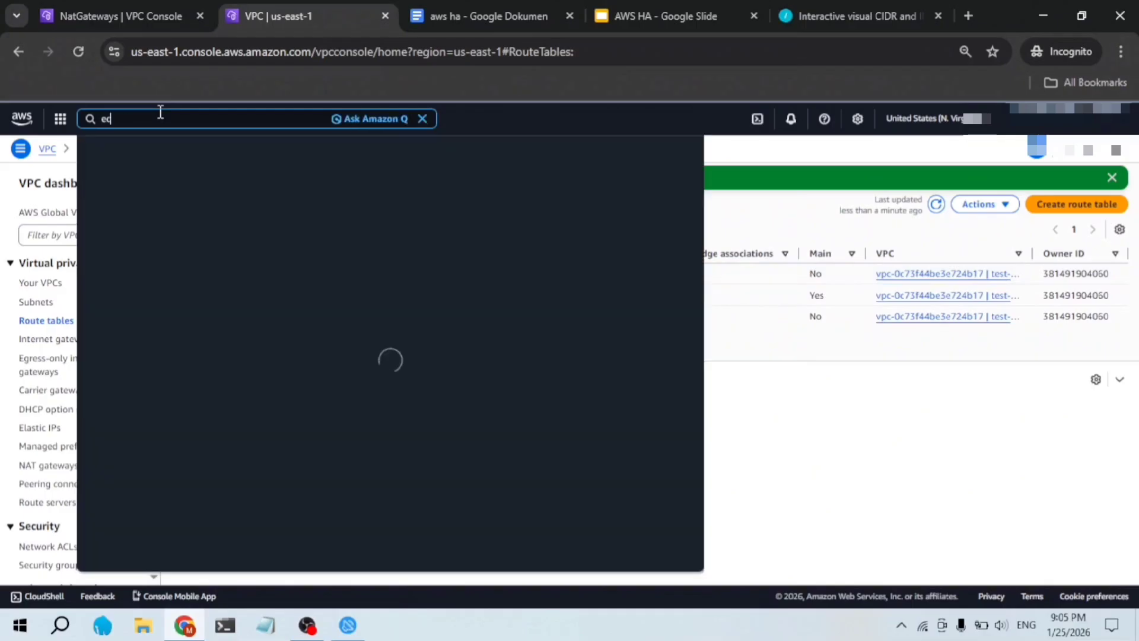
text(2)
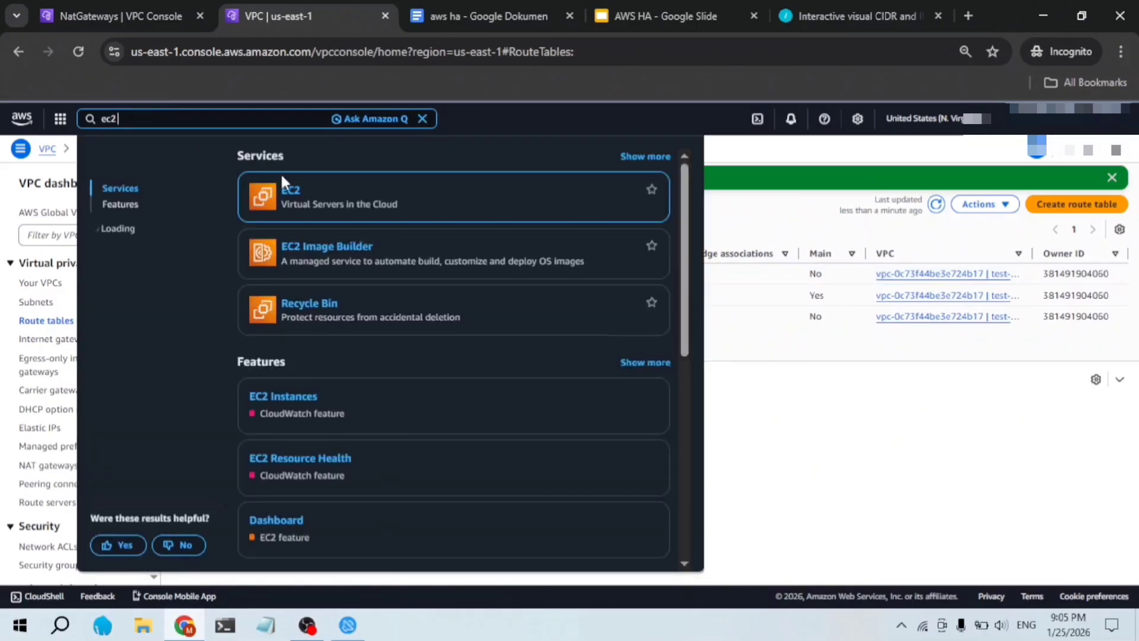
click(290, 189)
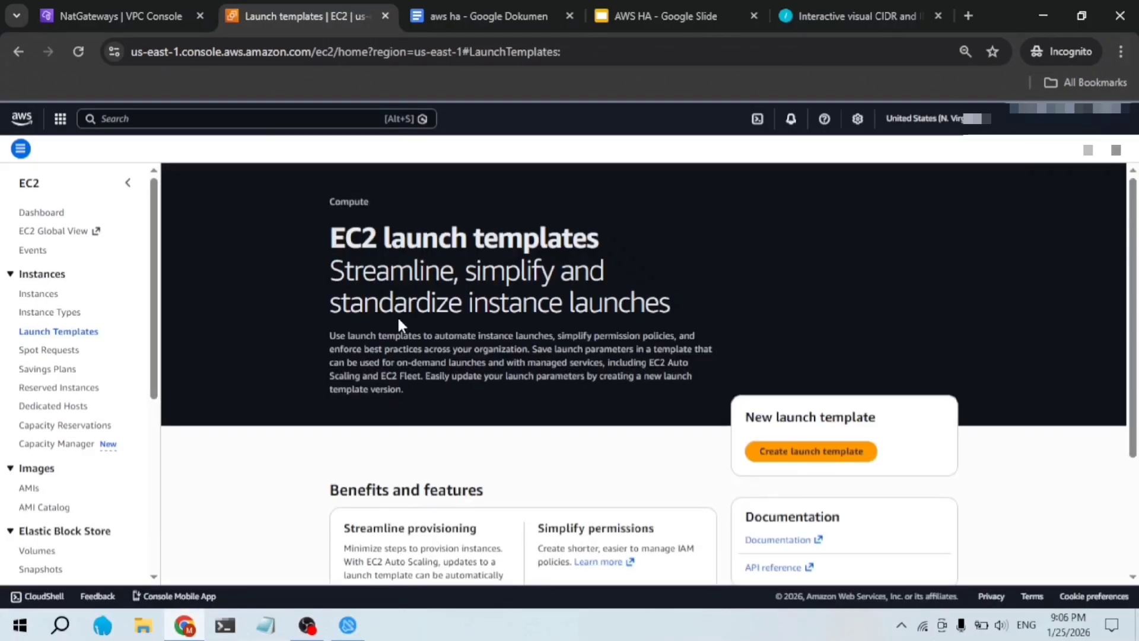
Step: Start creating a new launch template and enter "test template" as its name
click(777, 453)
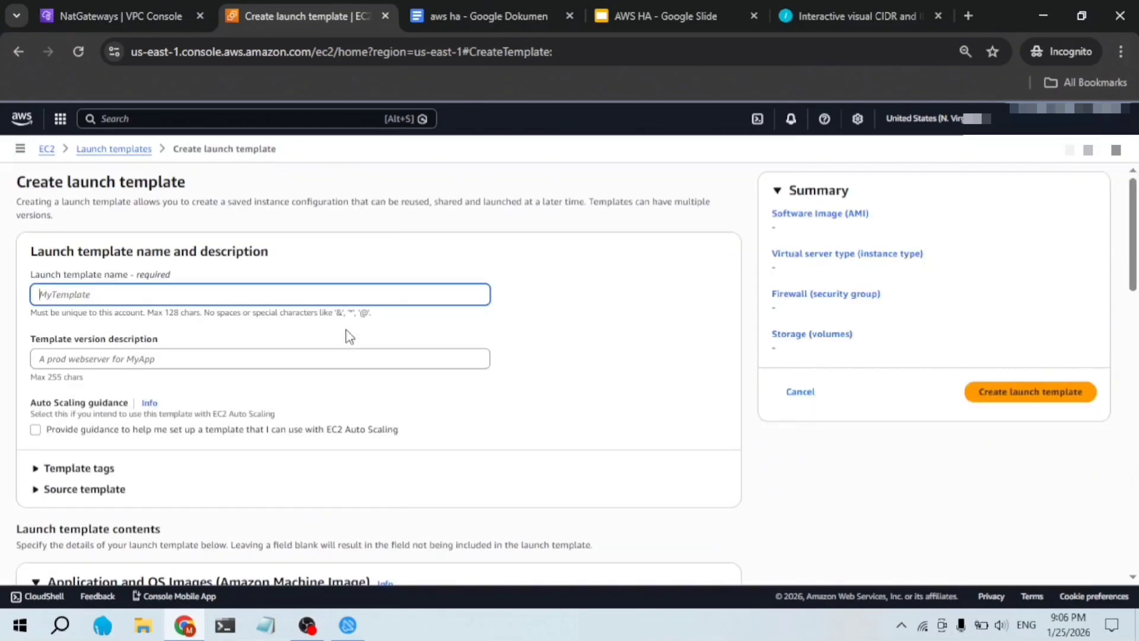
text(test template)
scroll(339, 332, down, 1)
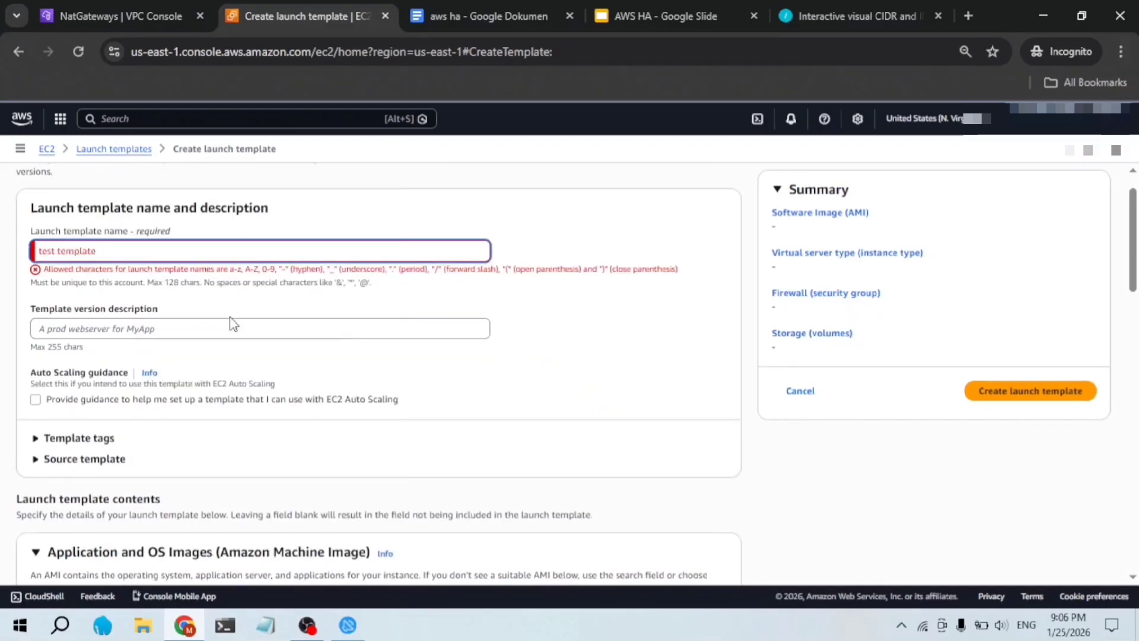
Step: Correct the launch template name to test-template
key(ctrl+Left)
text(-)
key(BackSpace)
click(219, 344)
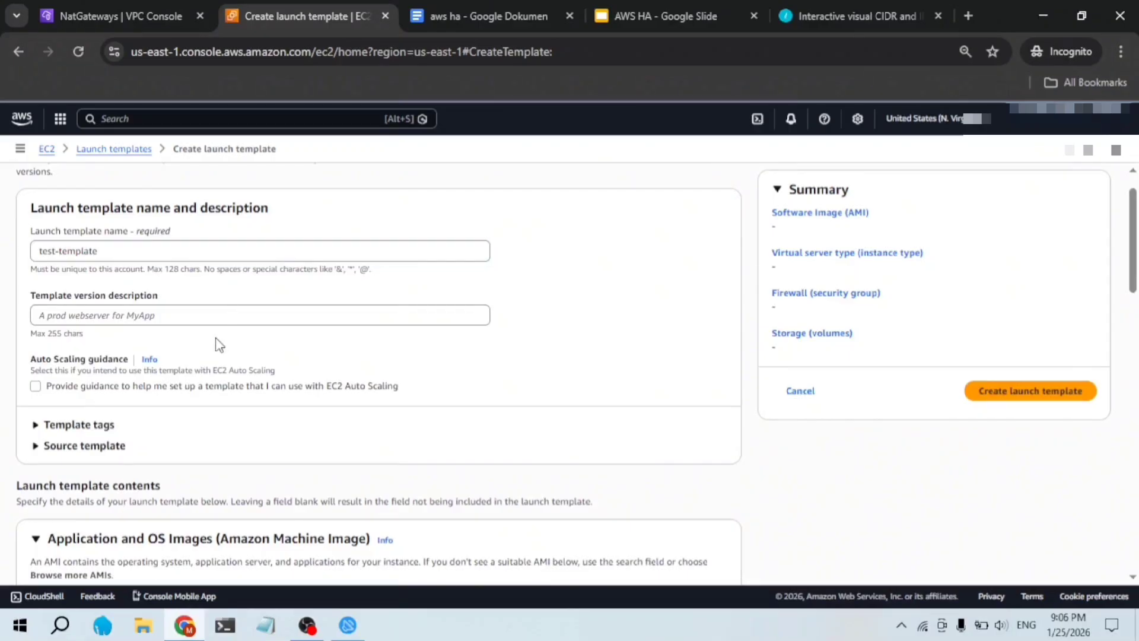
Step: Set the template version description to v1 and enable the EC2 Auto Scaling guidance
click(195, 318)
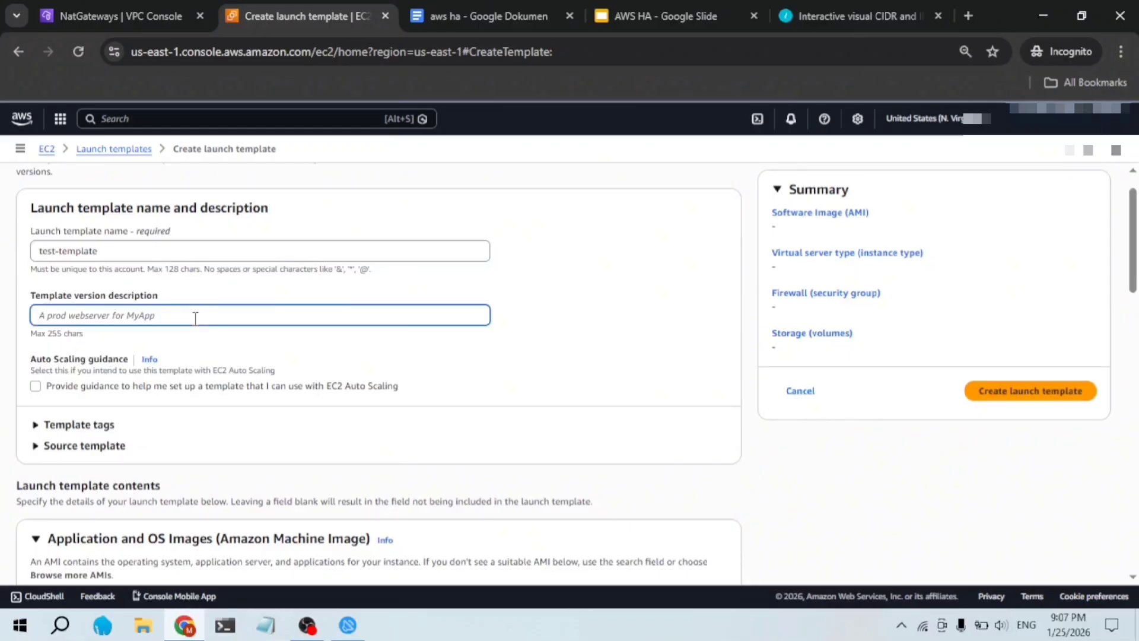
text(v1)
scroll(115, 310, down, 3)
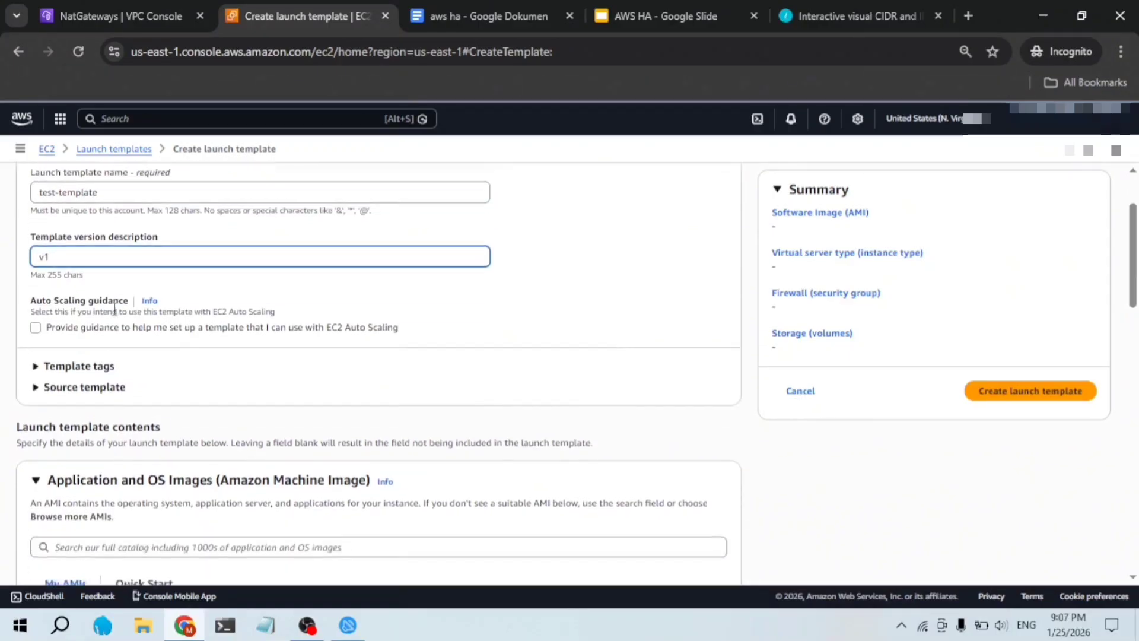
click(181, 252)
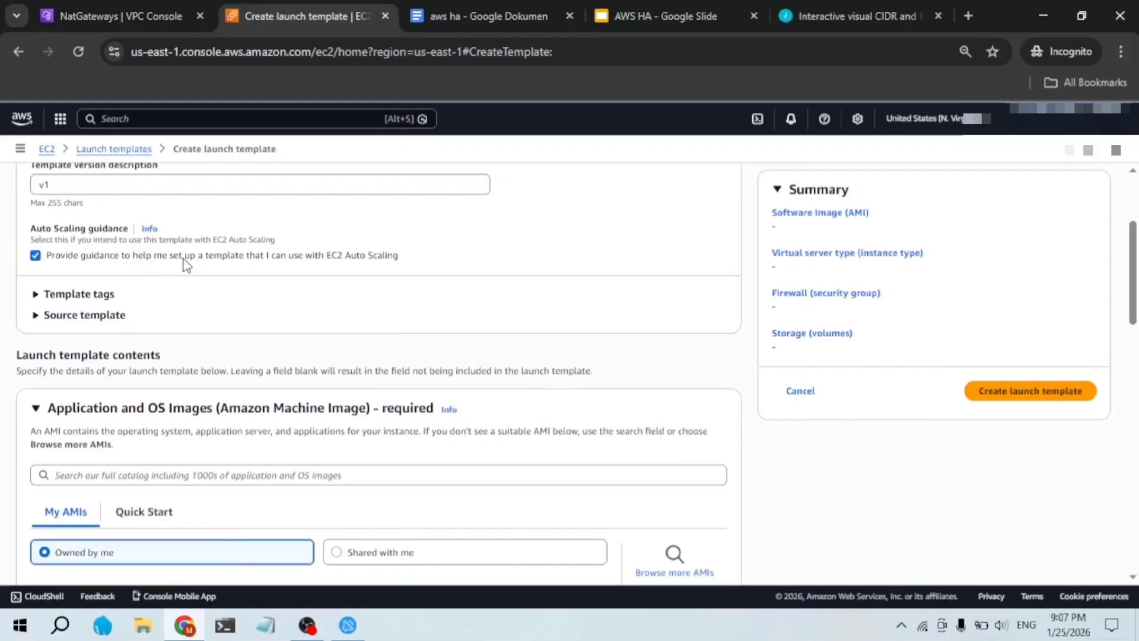
Step: Choose the Quick Start Amazon Linux image, Amazon Linux 2023 kernel-6.1 AMI, for the launch template
scroll(184, 261, down, 1)
scroll(187, 265, down, 1)
scroll(187, 265, down, 2)
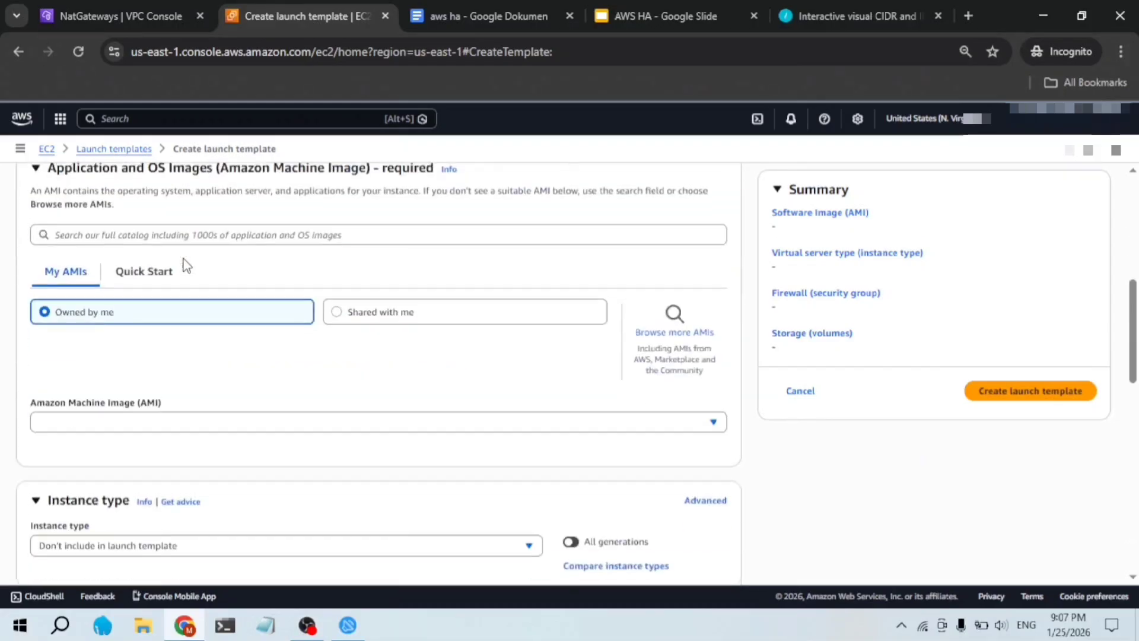
scroll(186, 265, up, 1)
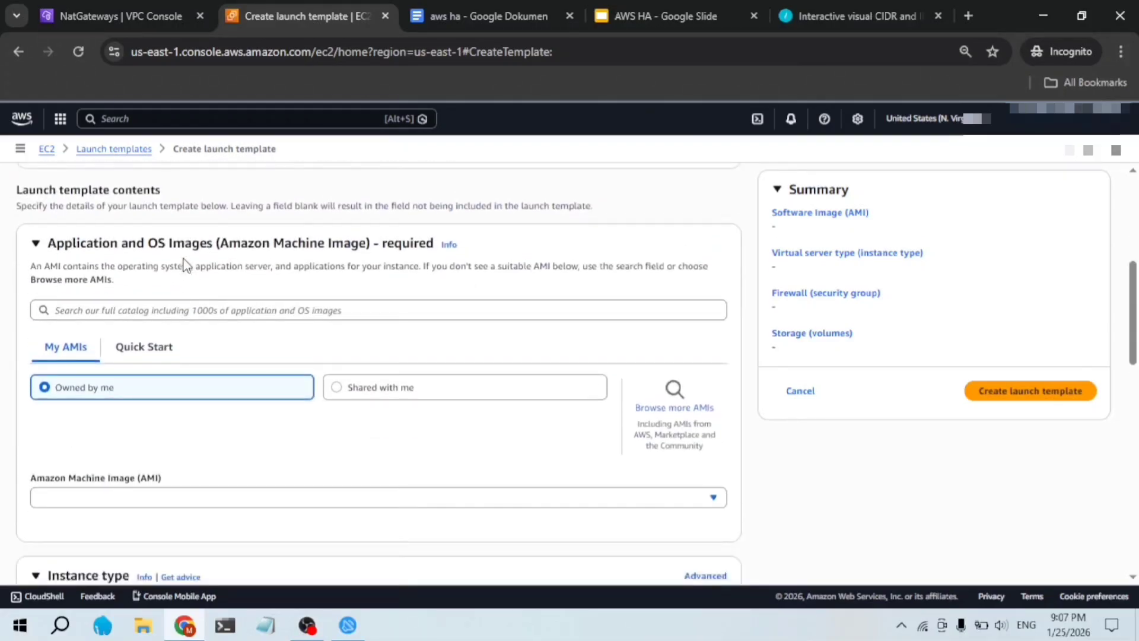
scroll(185, 265, down, 1)
scroll(185, 265, up, 1)
scroll(185, 265, down, 1)
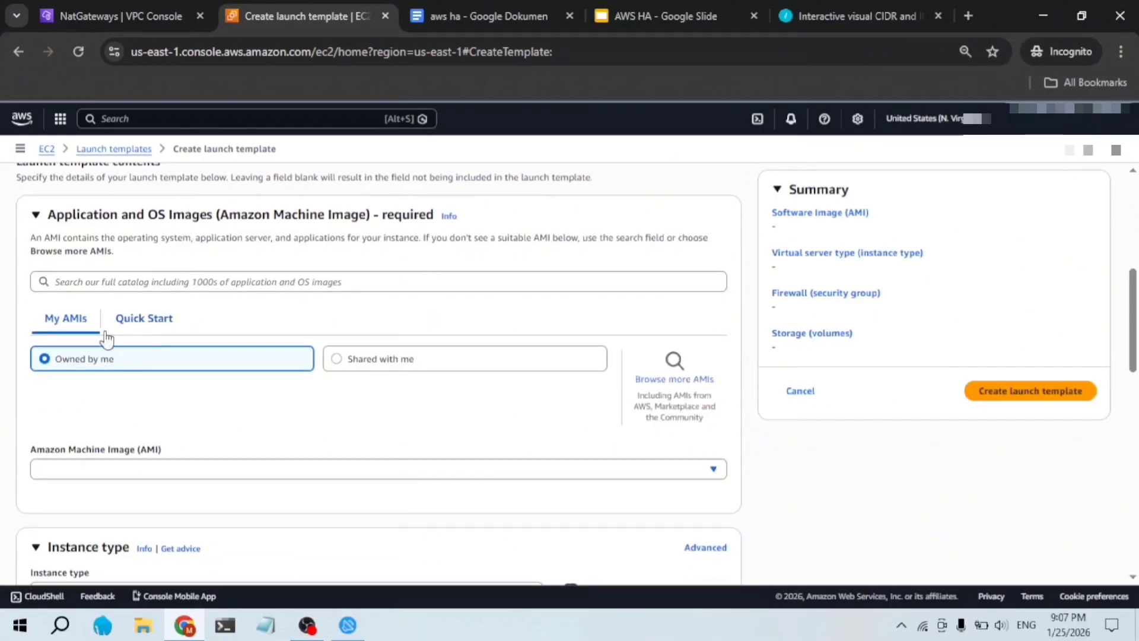
click(138, 324)
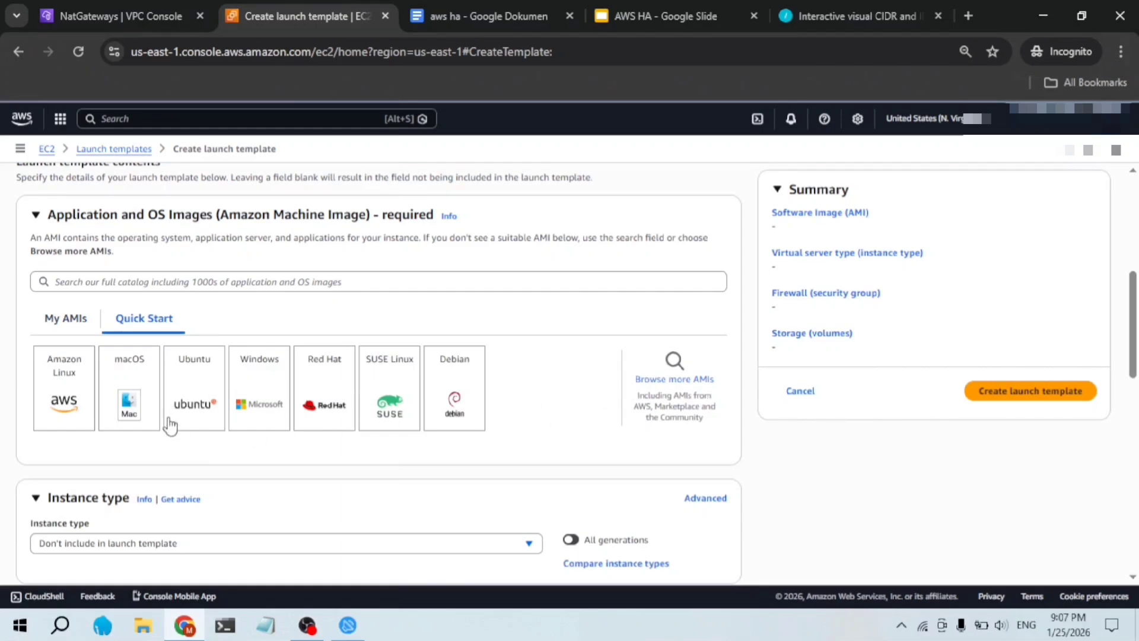
click(57, 397)
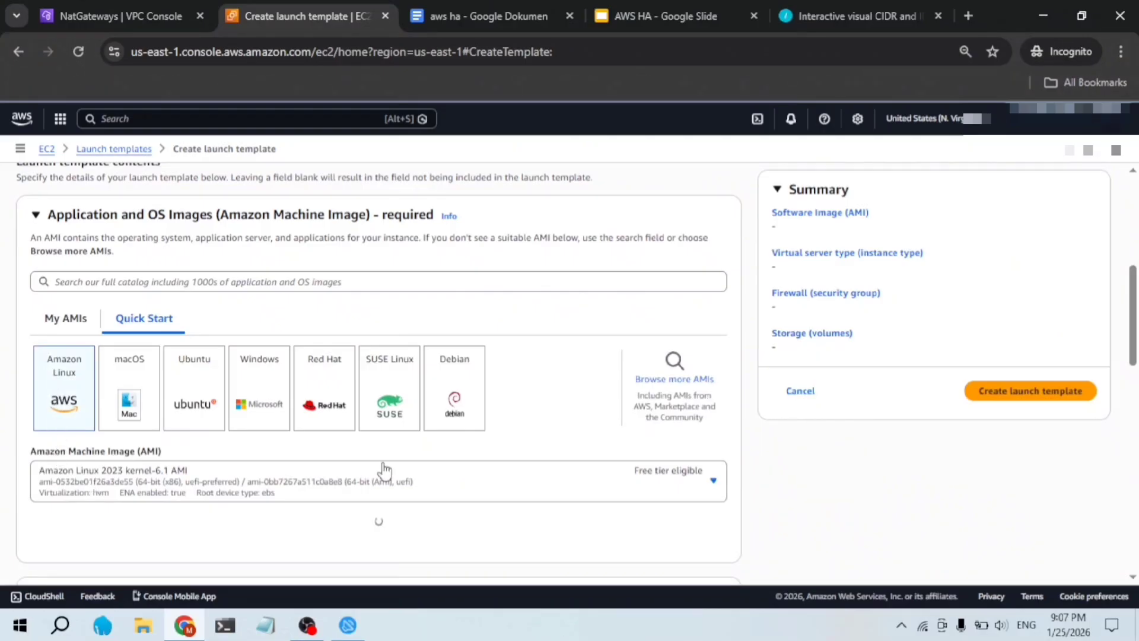
Step: Set the launch template's instance type to t2.nano
scroll(382, 468, down, 4)
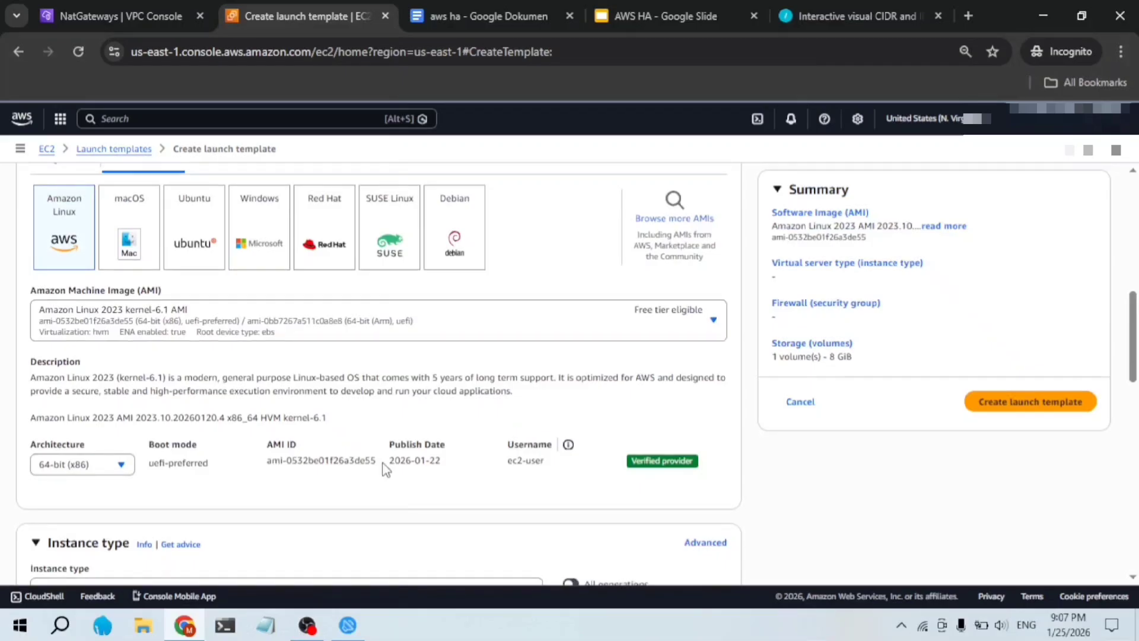
scroll(382, 469, down, 2)
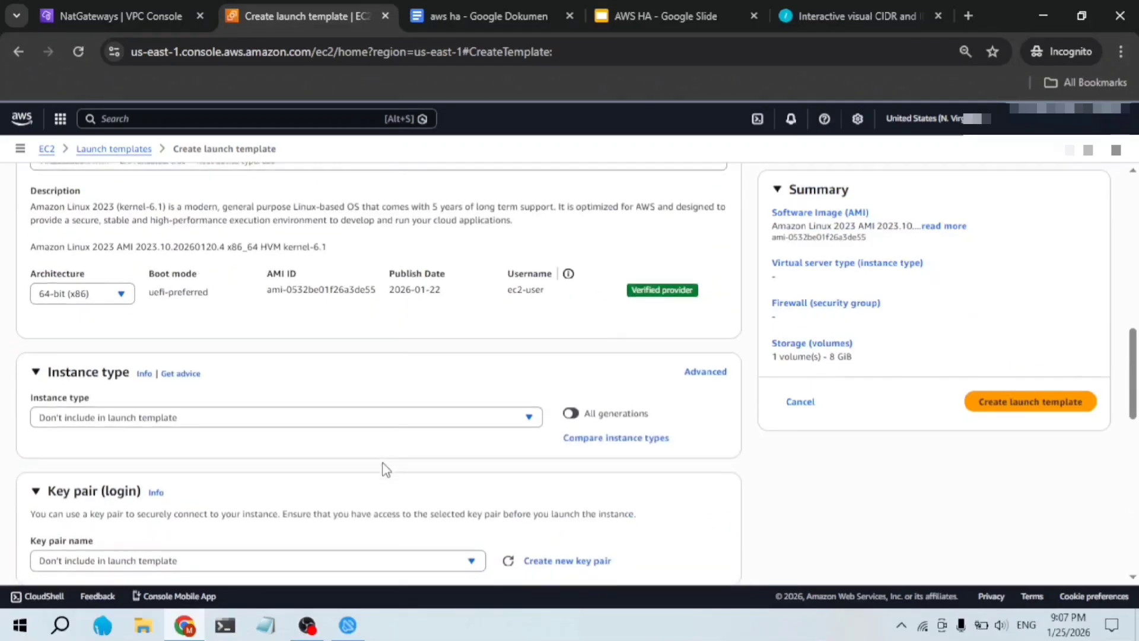
scroll(386, 469, down, 1)
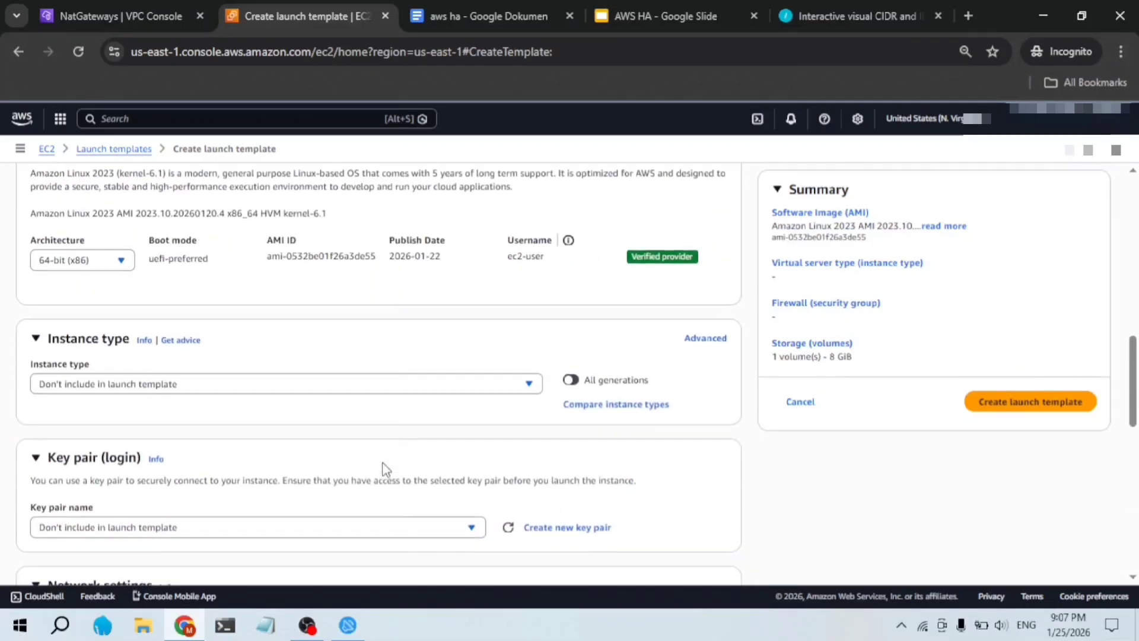
scroll(382, 409, down, 1)
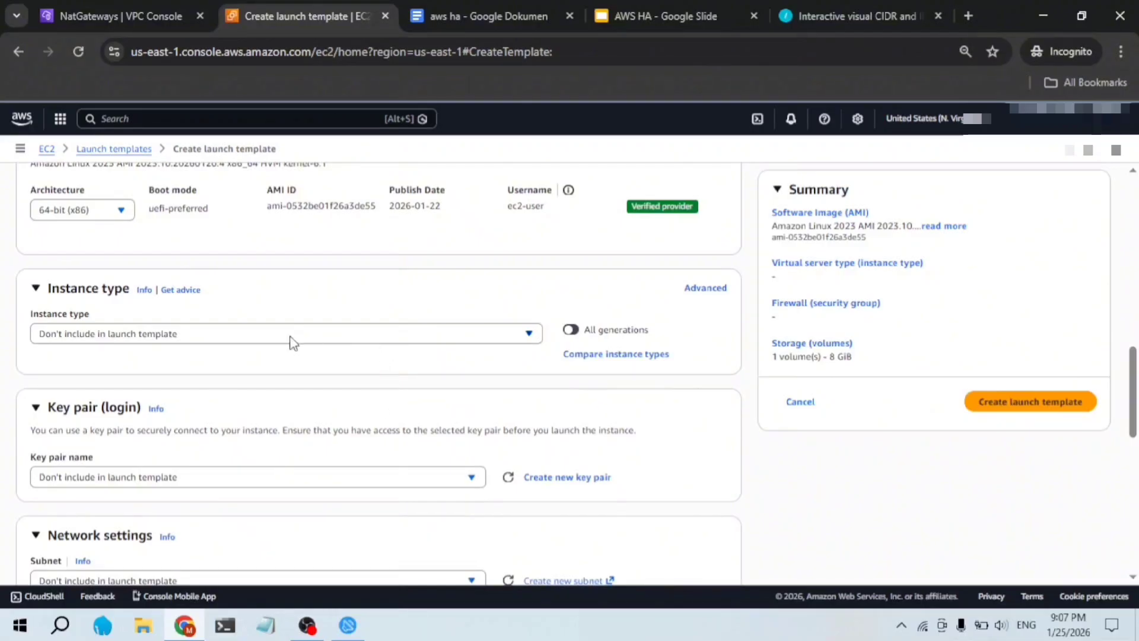
click(240, 335)
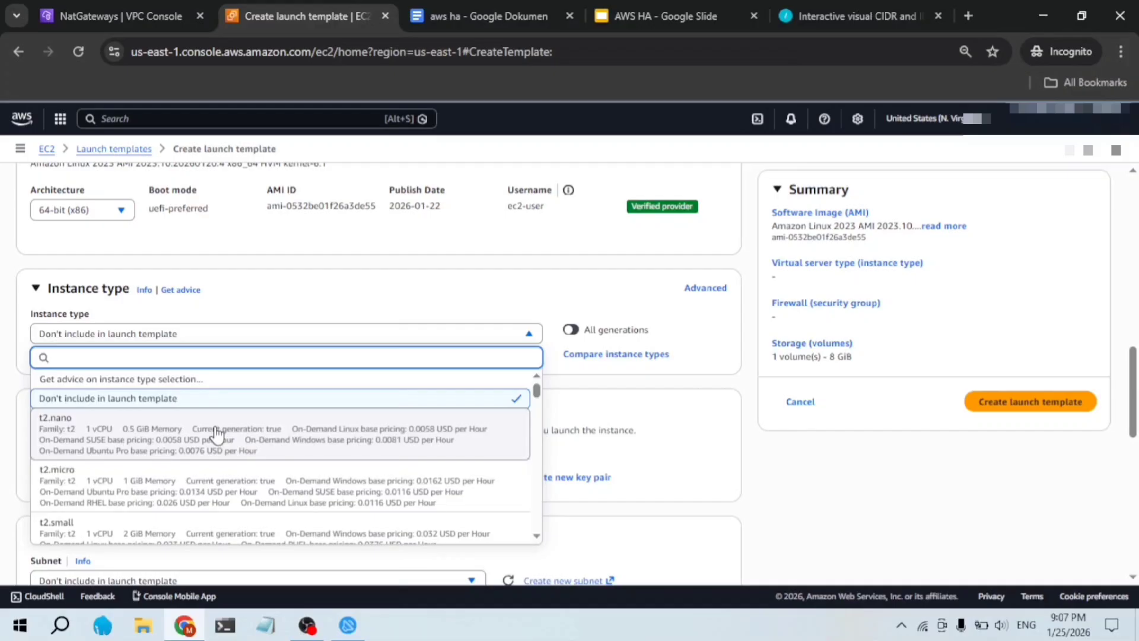
click(195, 459)
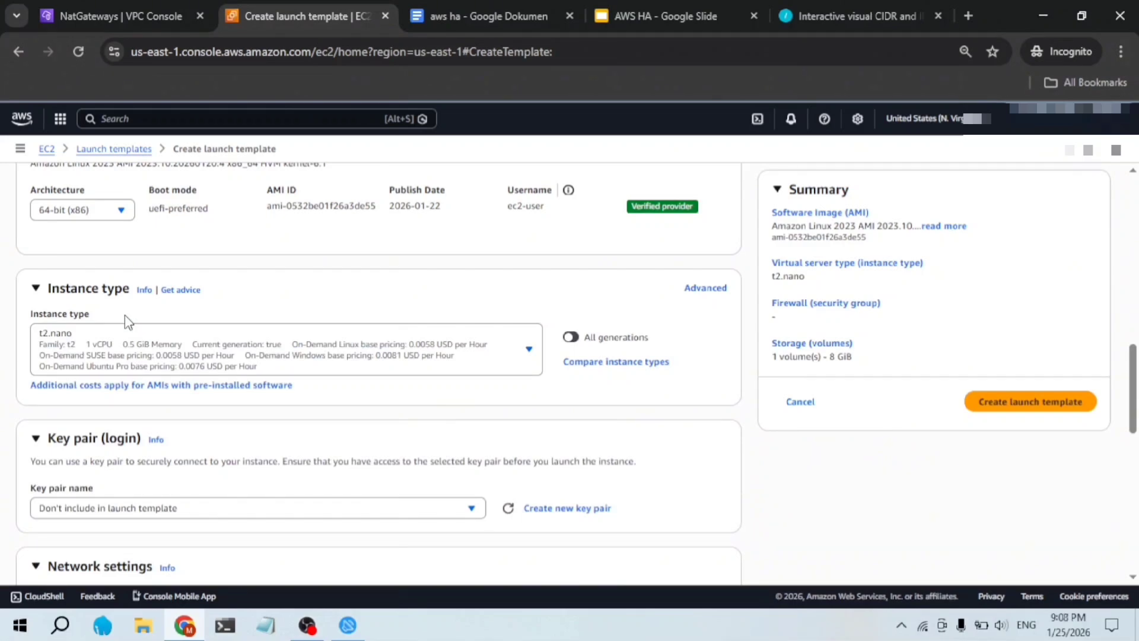
Step: Review the launch template's key pair and network settings, and open the EC2 Security Groups page in a new browser tab
click(20, 148)
scroll(109, 419, down, 5)
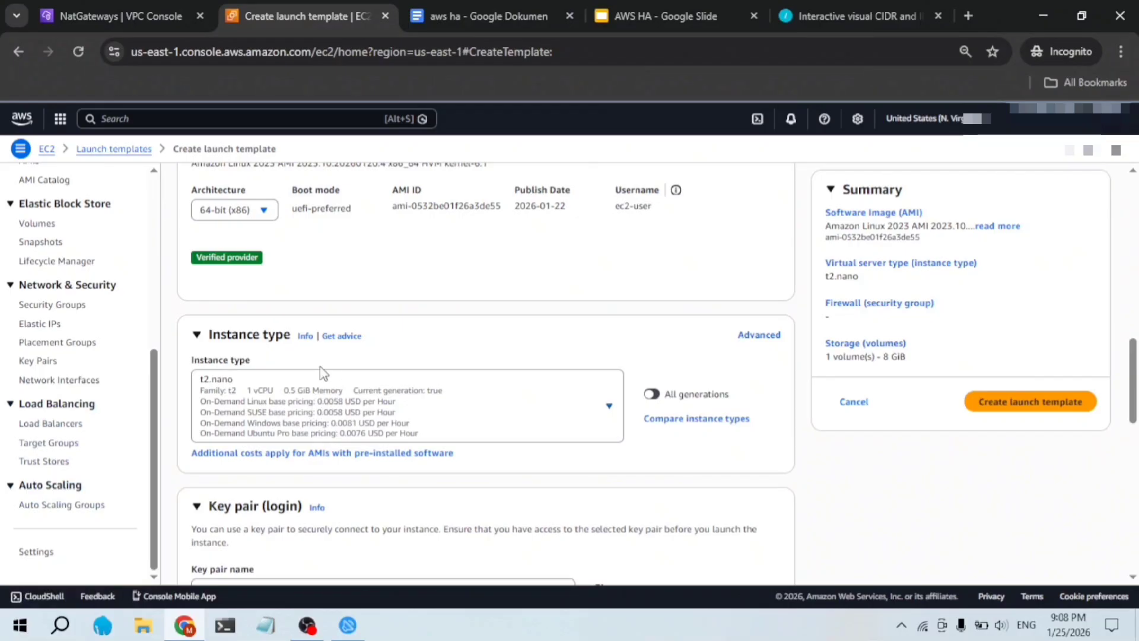
scroll(320, 372, down, 3)
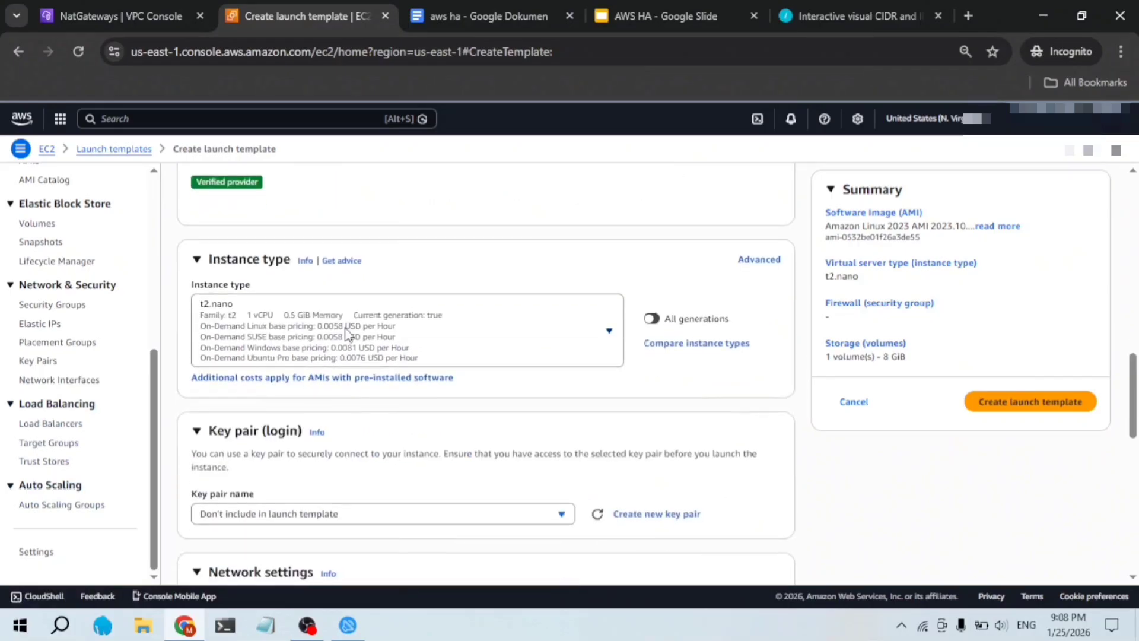
scroll(350, 422, down, 3)
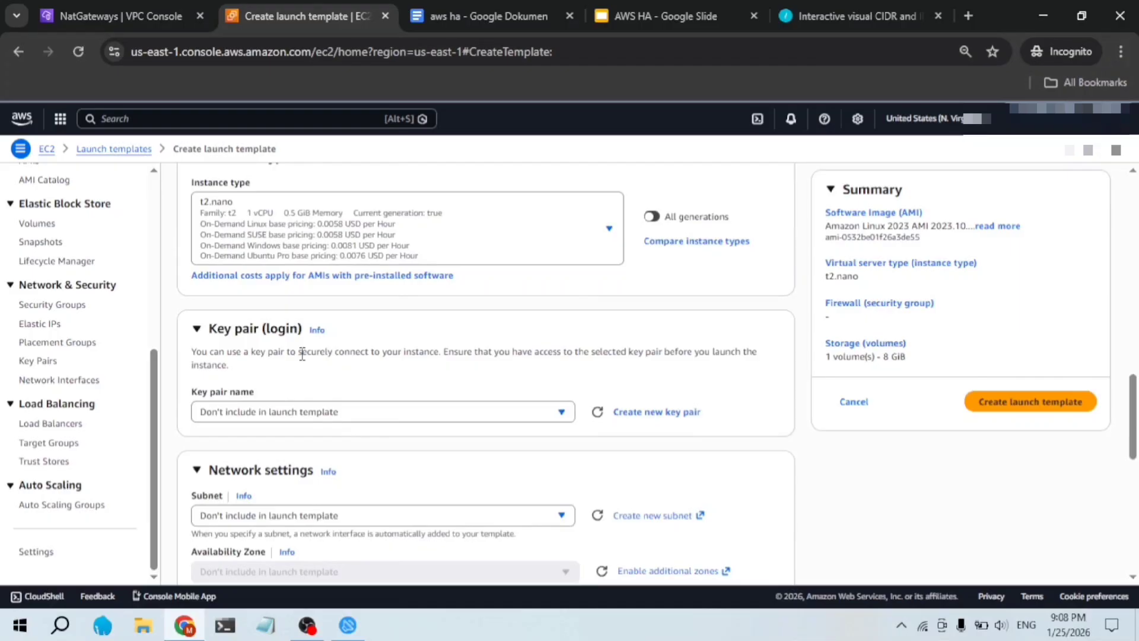
scroll(302, 354, down, 5)
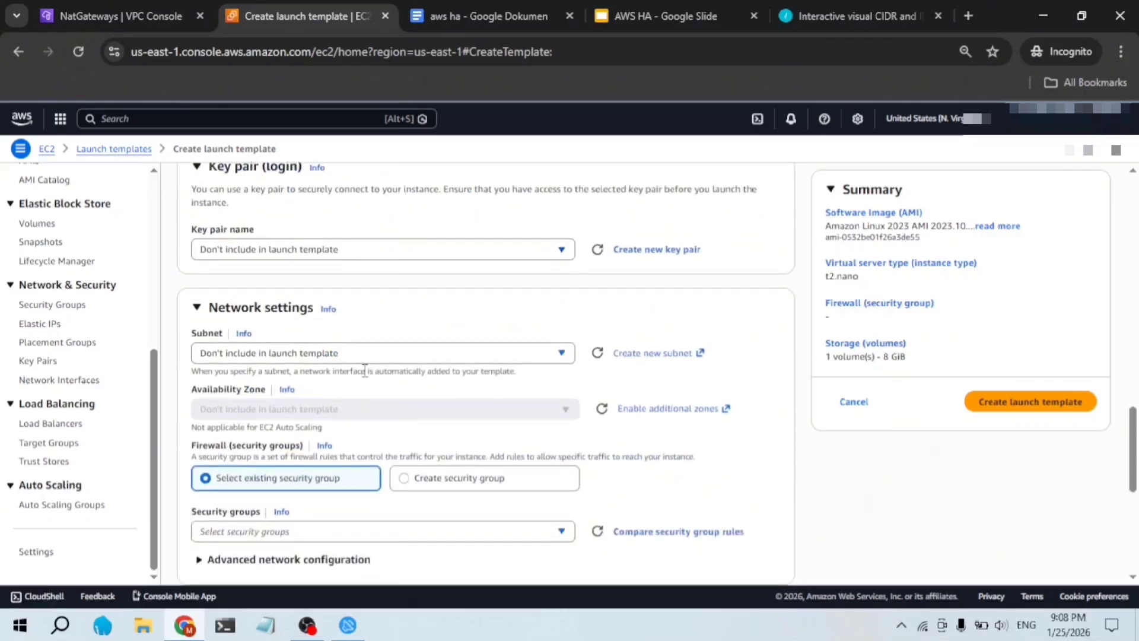
scroll(365, 369, down, 1)
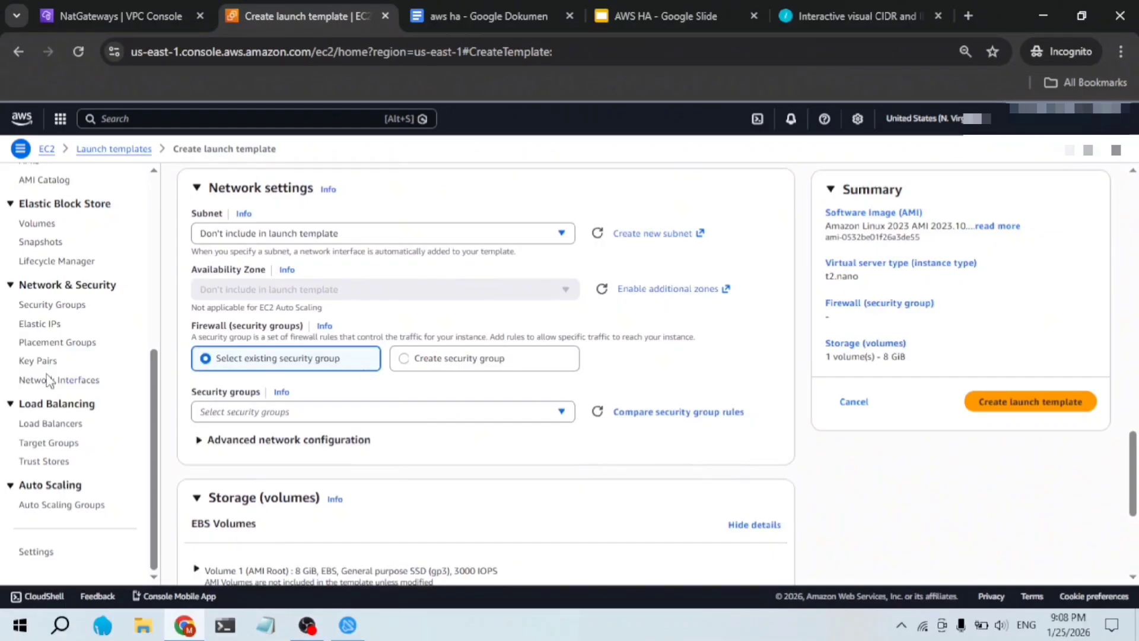
right_click(73, 316)
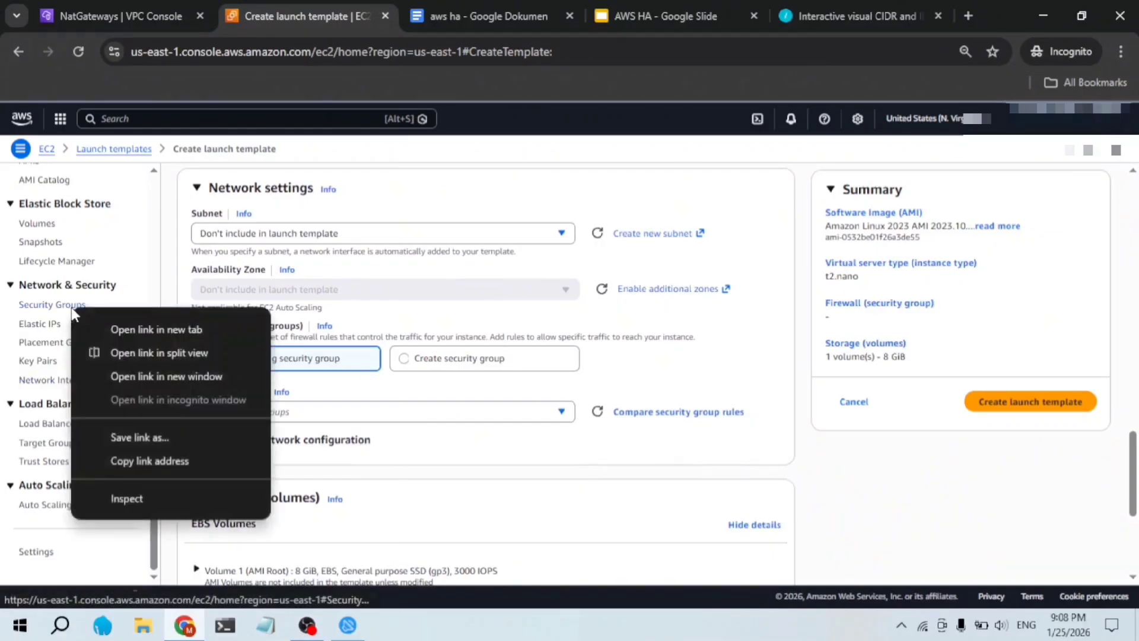
click(112, 324)
click(449, 7)
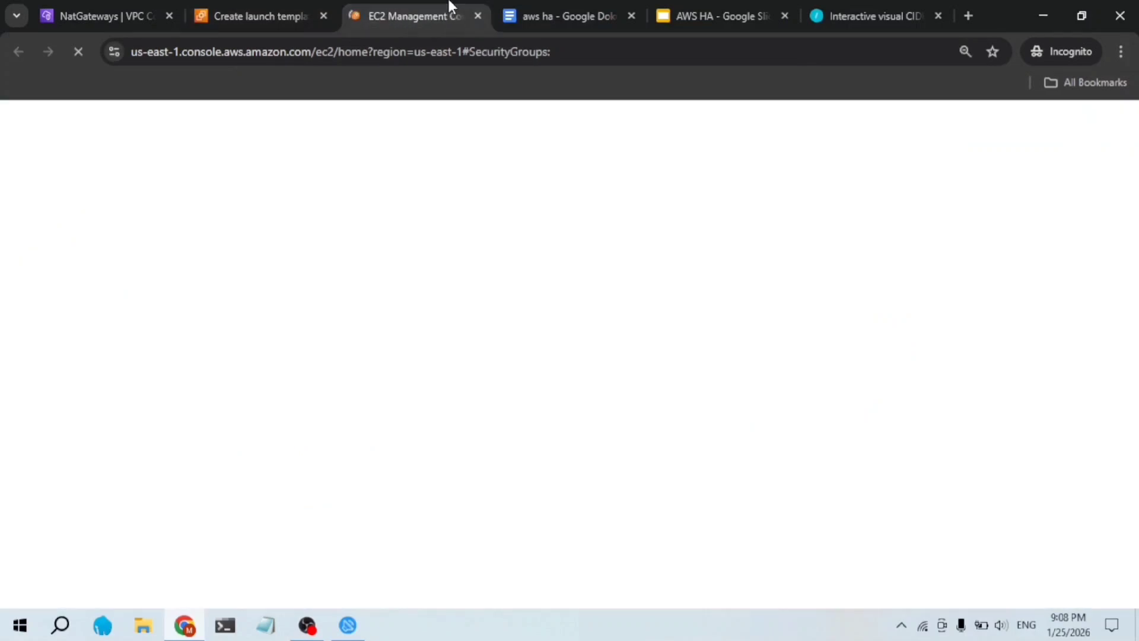
Step: Return to the launch template and examine the subnets offered in its network settings without choosing one
click(292, 8)
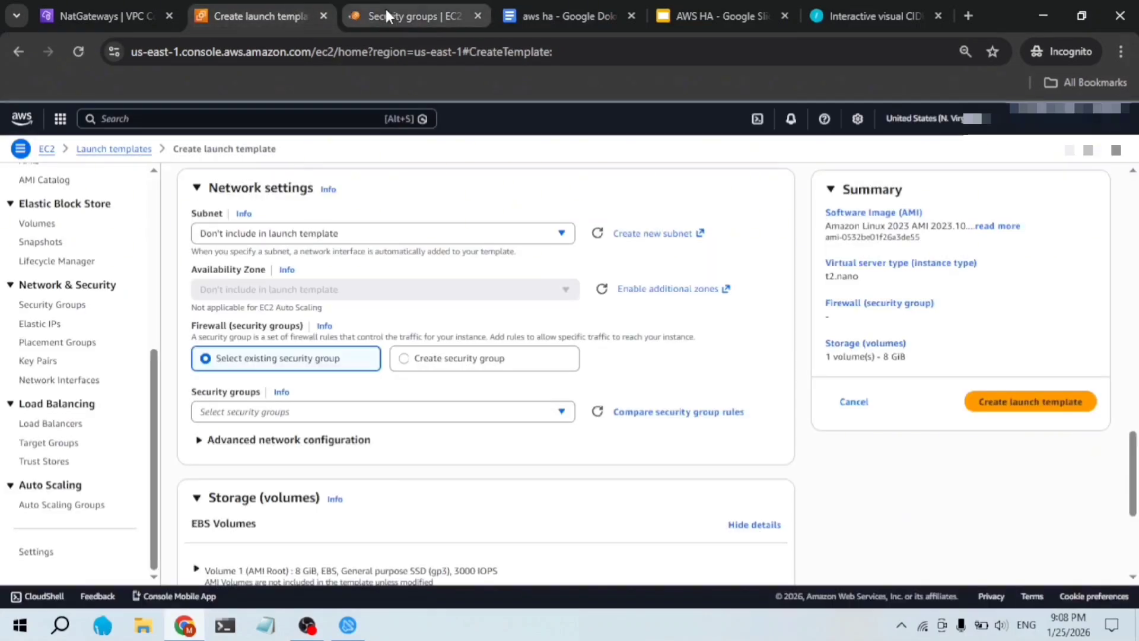
click(302, 234)
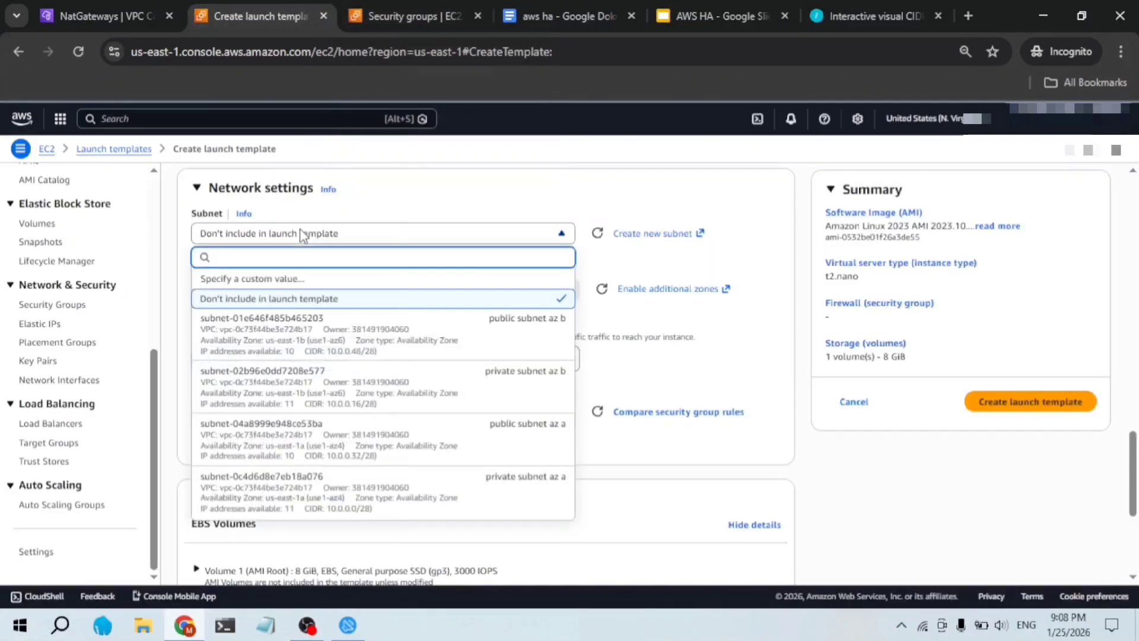
click(341, 231)
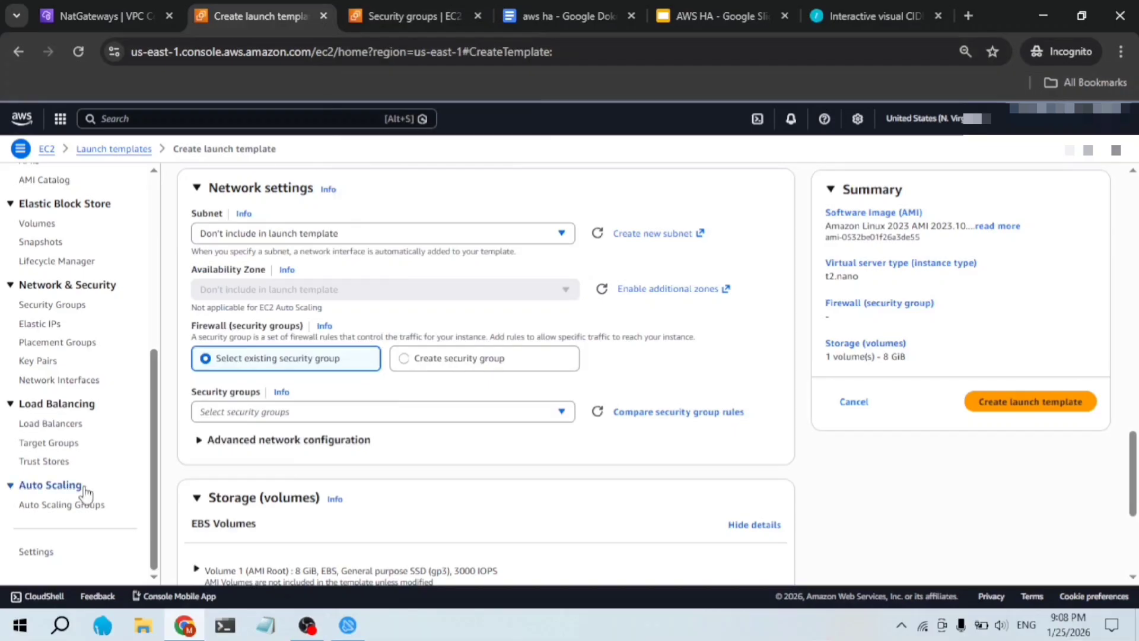
Step: Start a new security group named loadBalancer in the test-vpc VPC
click(410, 7)
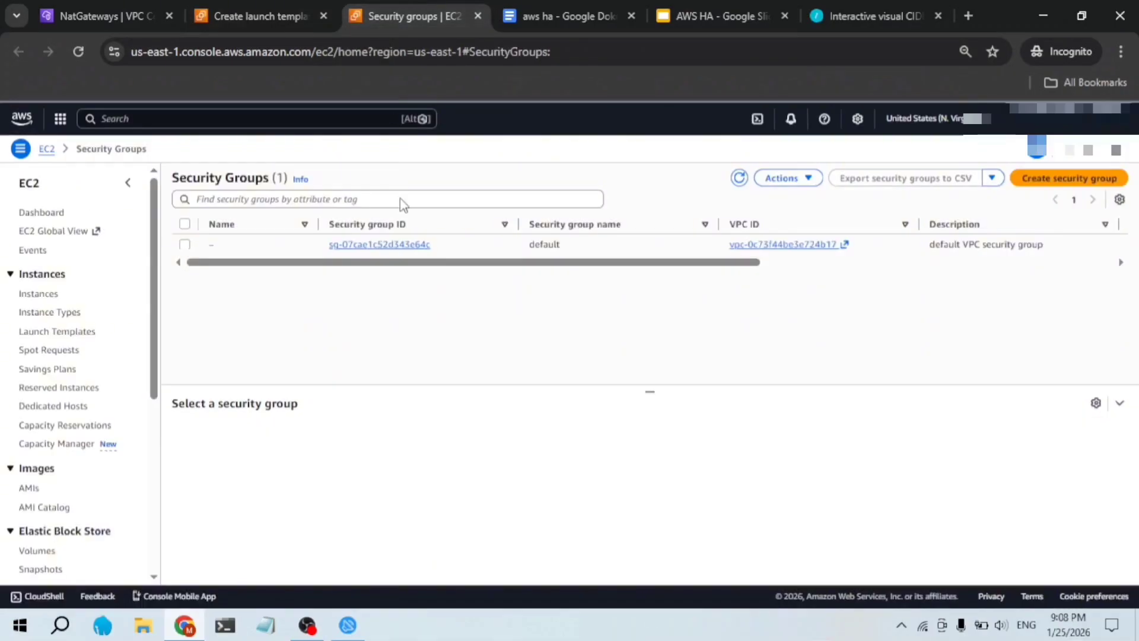
click(1051, 179)
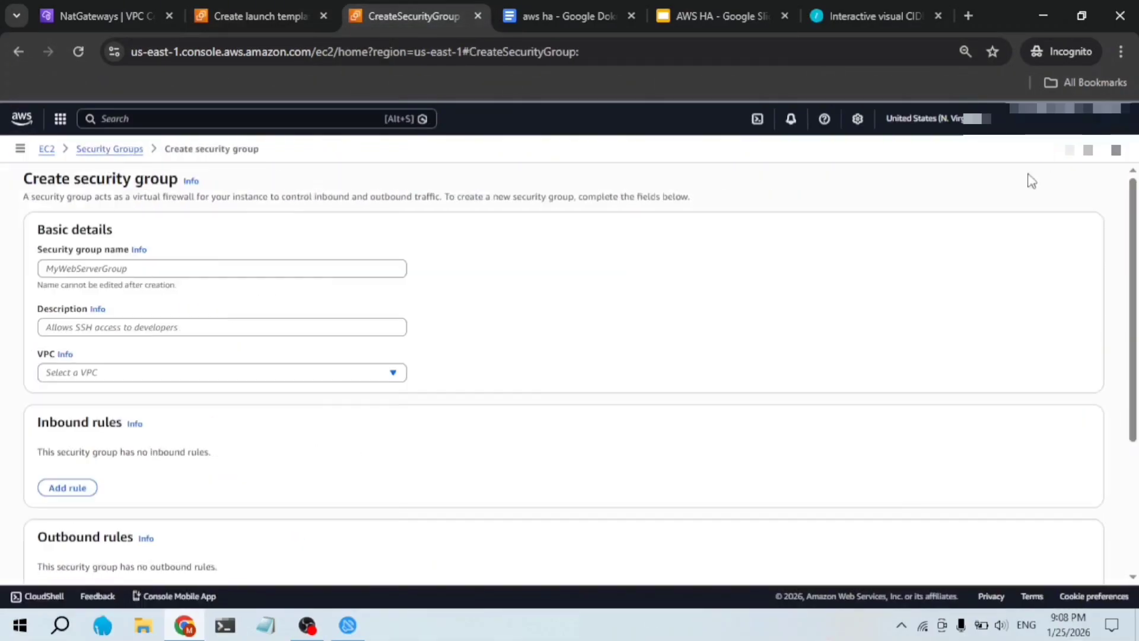
click(199, 270)
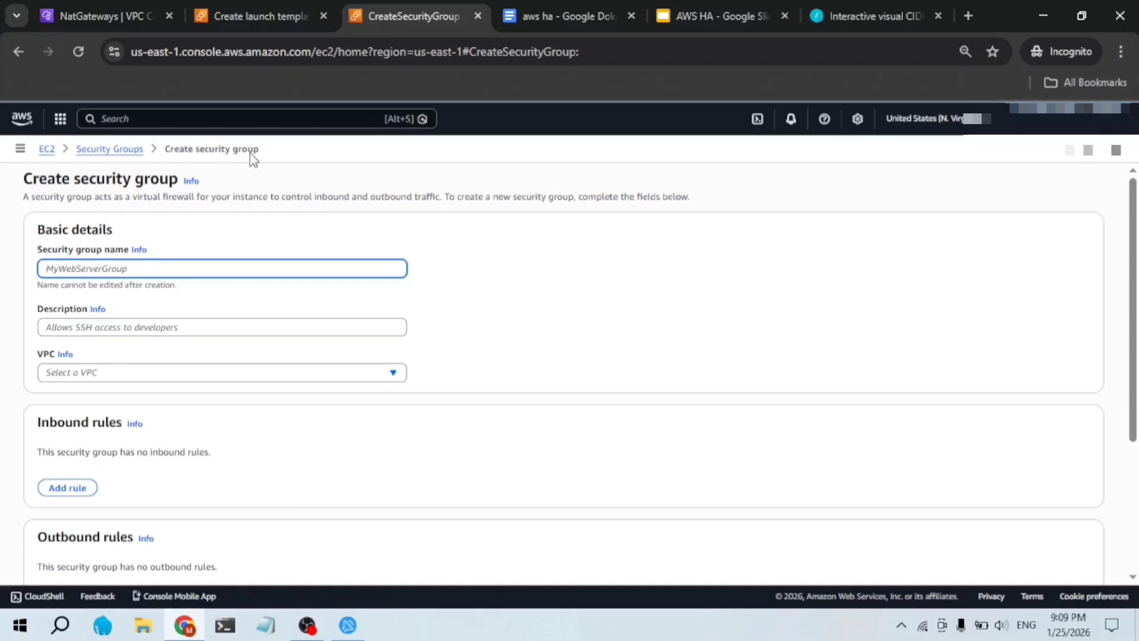
text(loadBalancer)
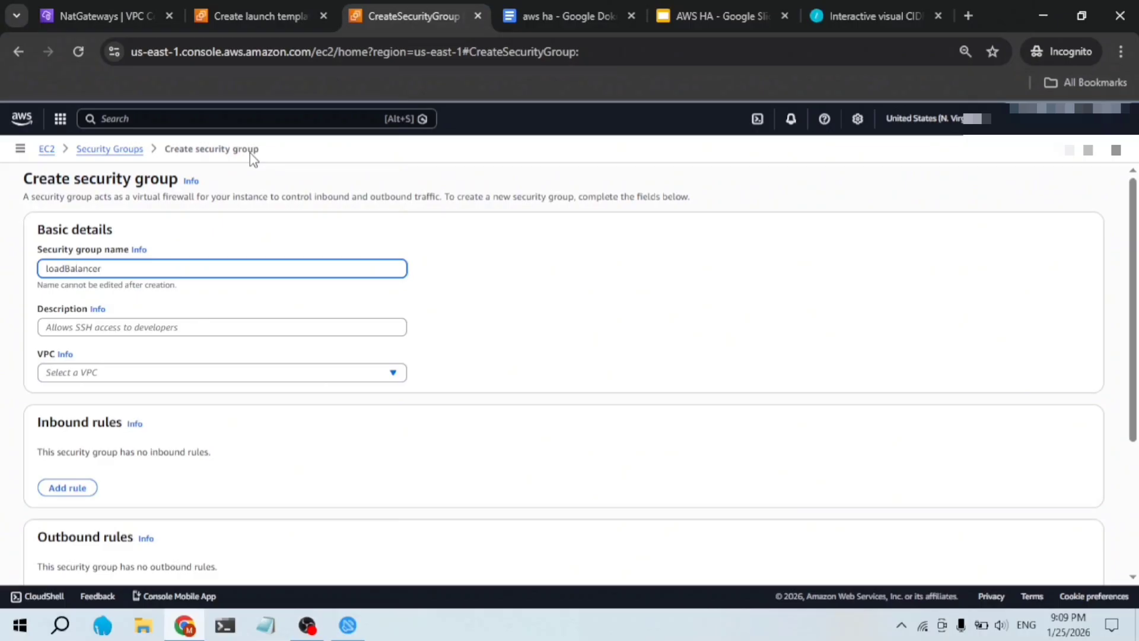
click(133, 370)
click(136, 418)
Step: Add an inbound rule to the loadBalancer security group allowing HTTP from Anywhere-IPv4
scroll(81, 412, down, 2)
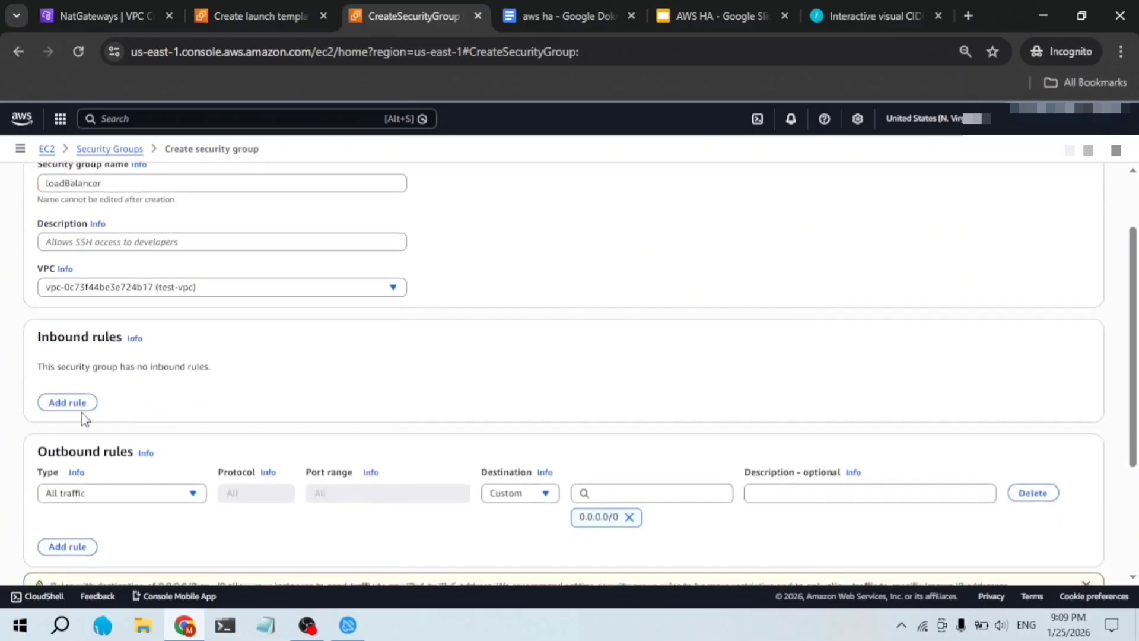
click(76, 408)
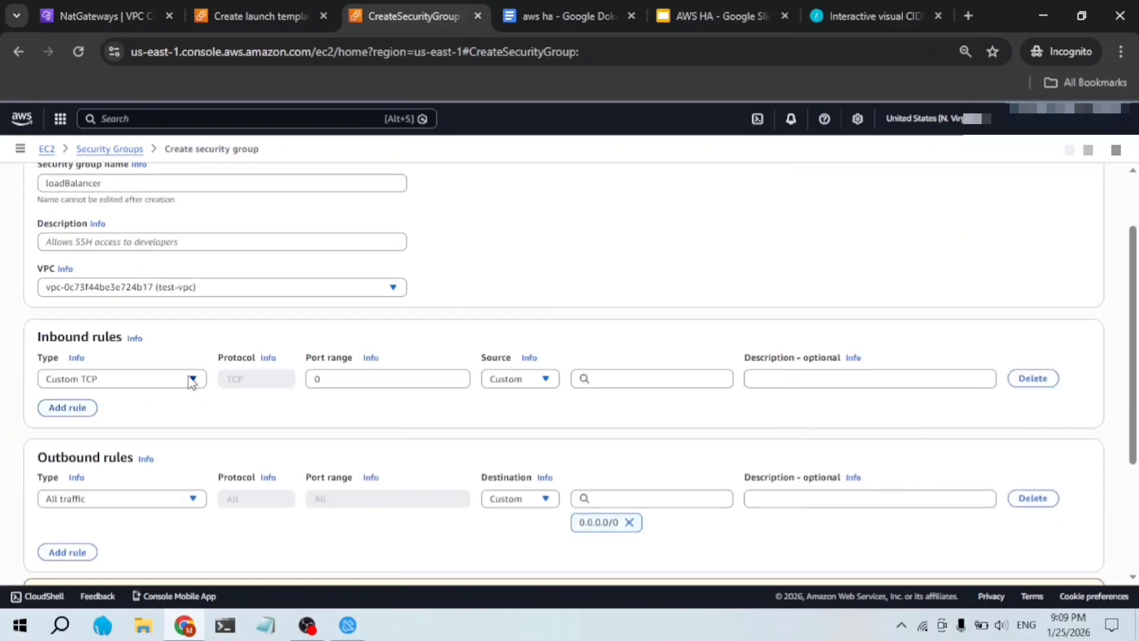
click(143, 381)
text(htt)
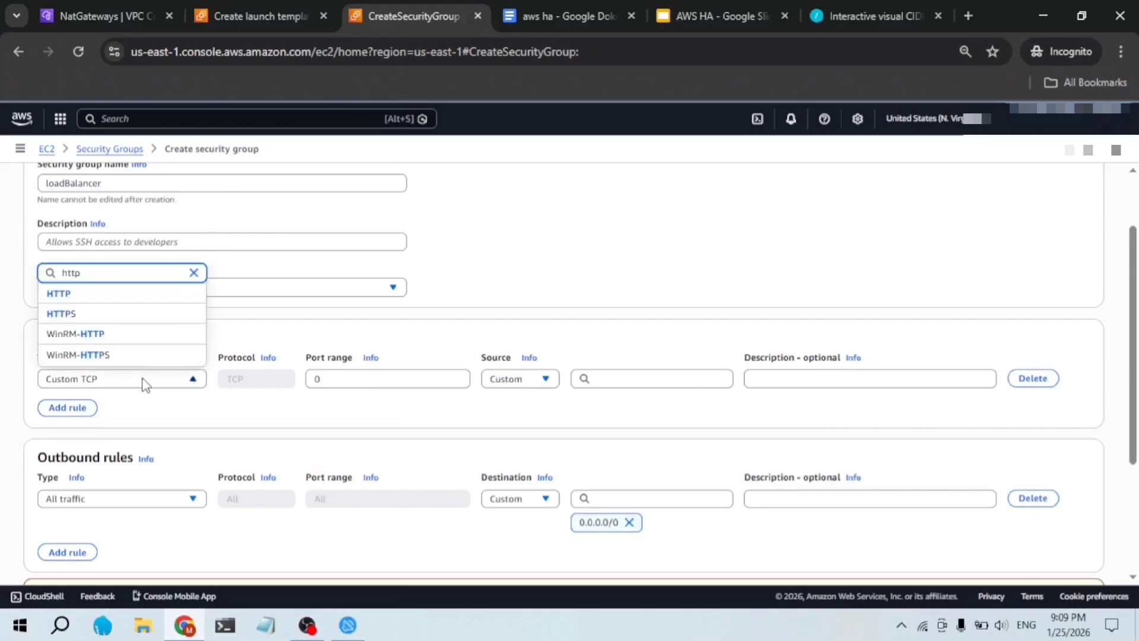
text(p)
click(131, 295)
click(519, 383)
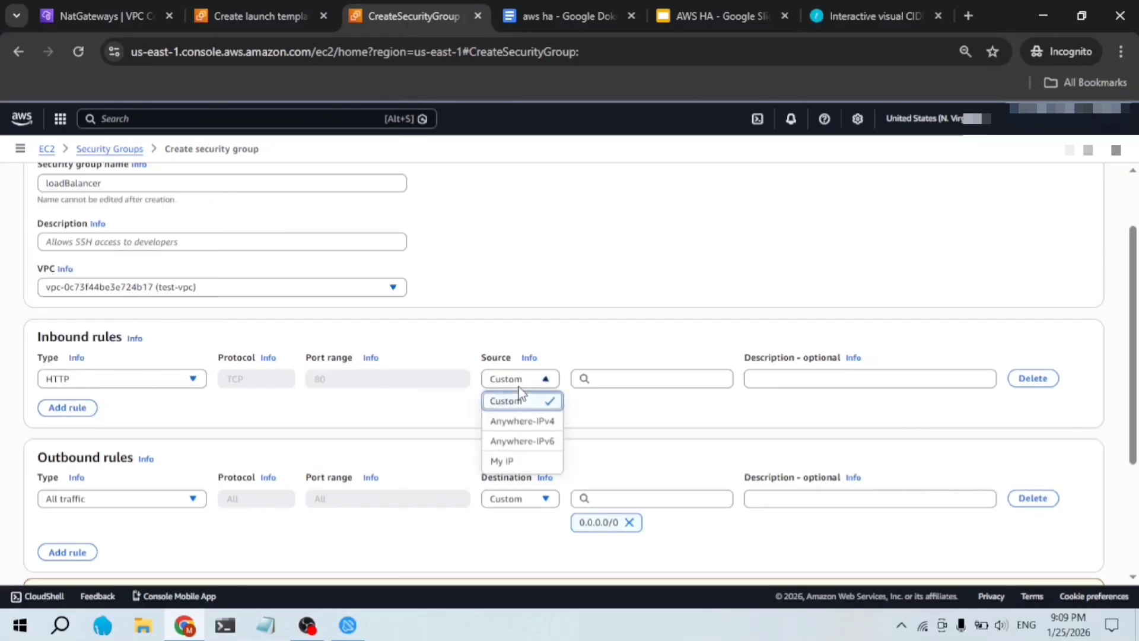
click(541, 421)
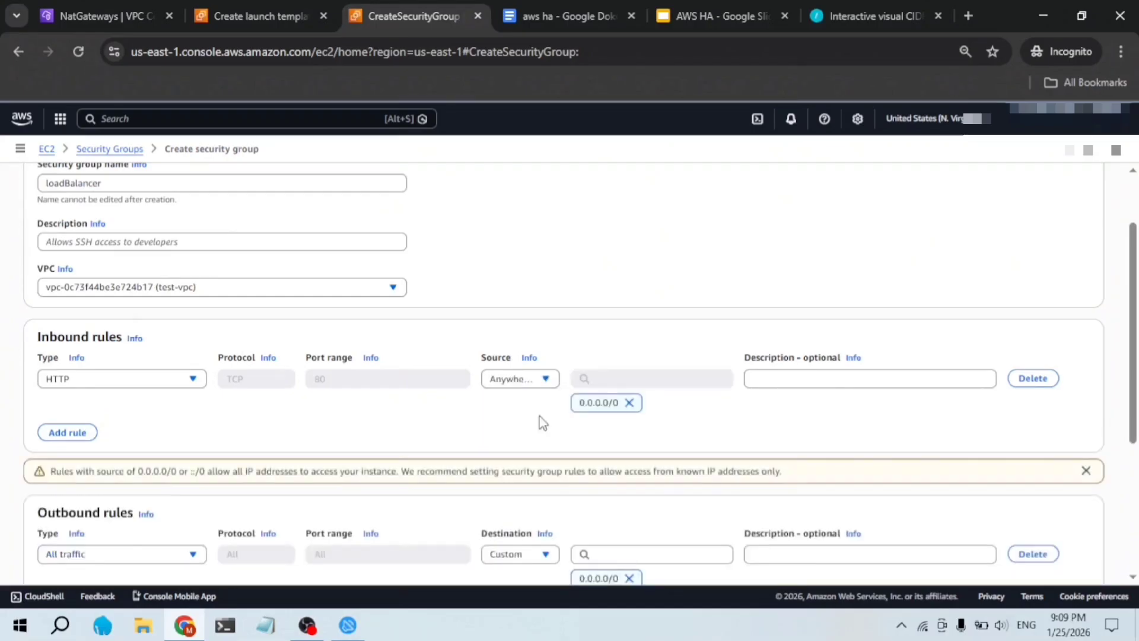
scroll(394, 397, down, 2)
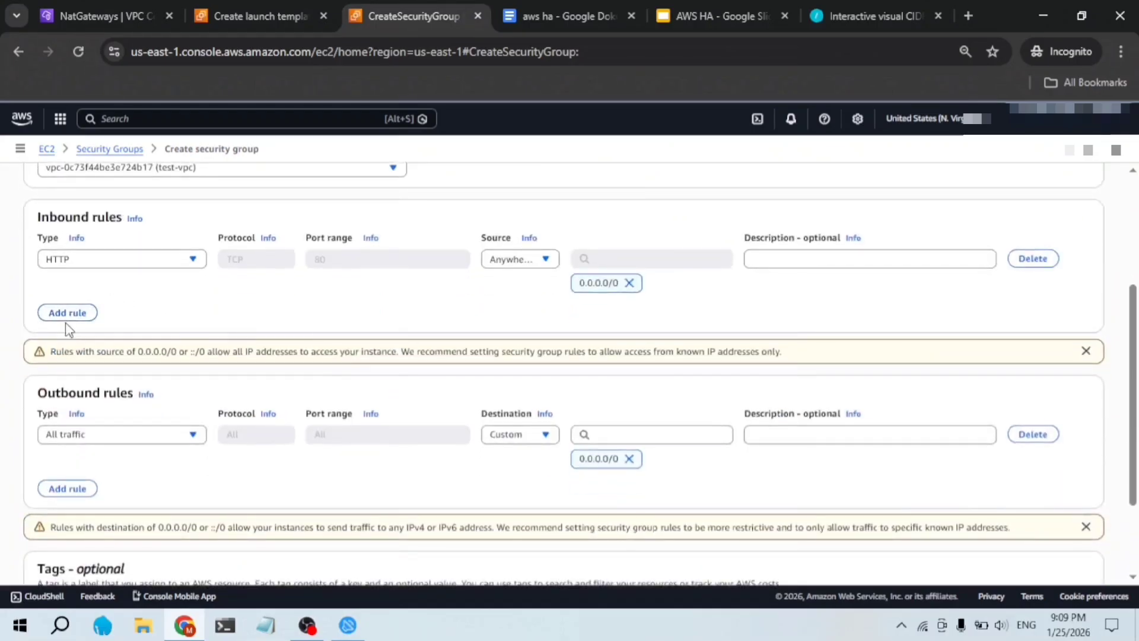
Step: Add a second inbound rule to the loadBalancer security group allowing HTTPS from Anywhere-IPv4
click(77, 315)
click(105, 312)
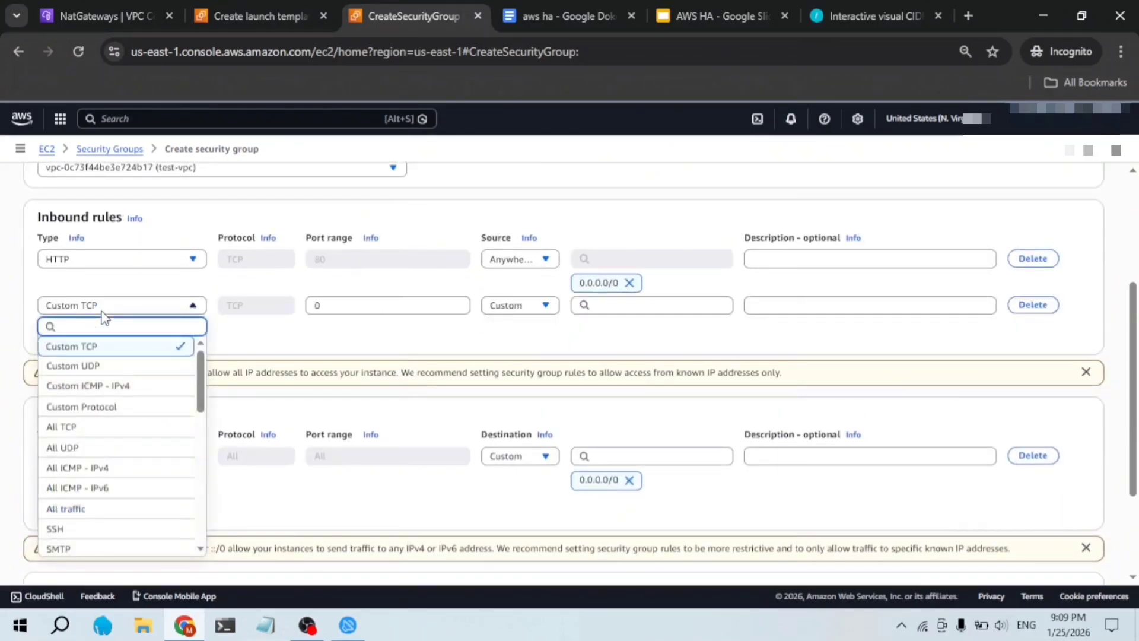
text(http)
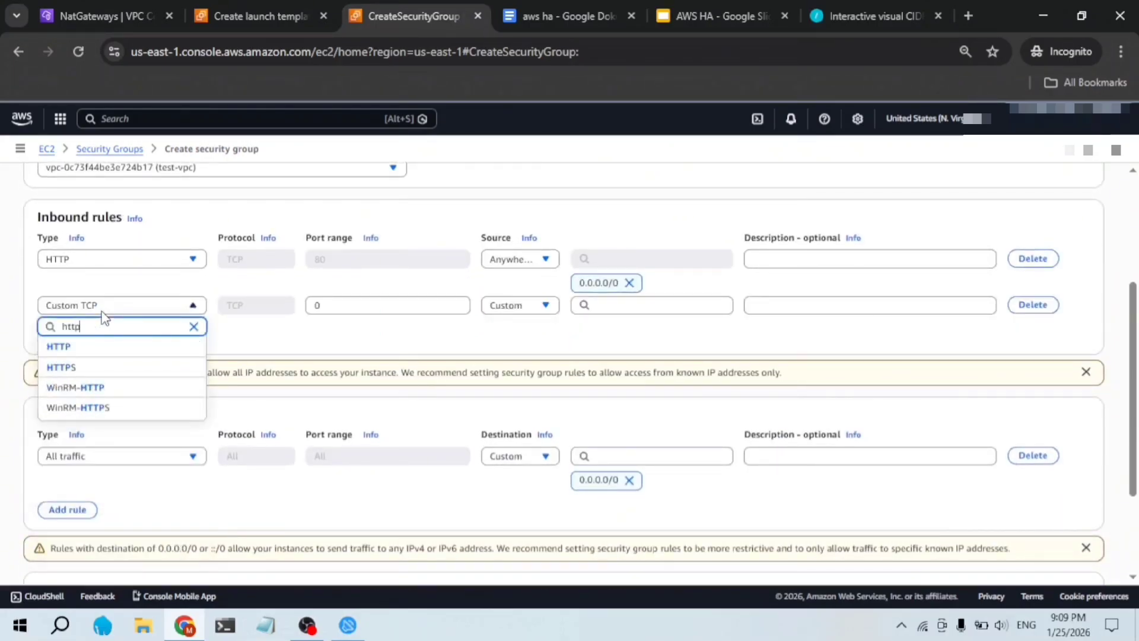
click(106, 364)
click(517, 307)
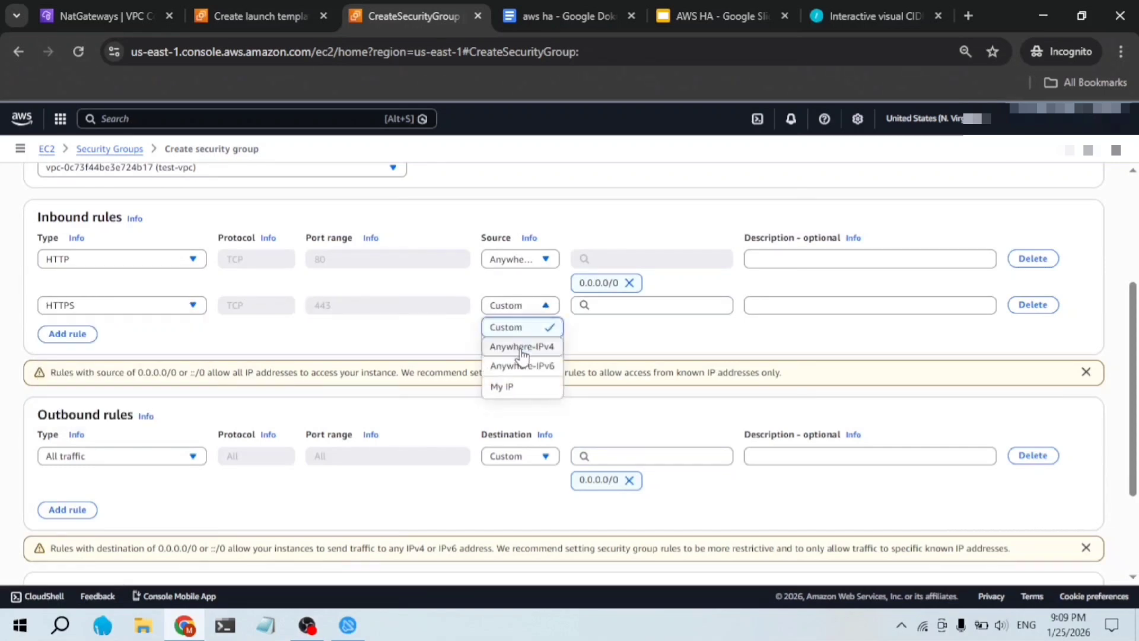
click(519, 349)
Step: Describe the loadBalancer security group as "allow http and https for load balancer" and create it
scroll(835, 328, up, 1)
scroll(835, 328, up, 3)
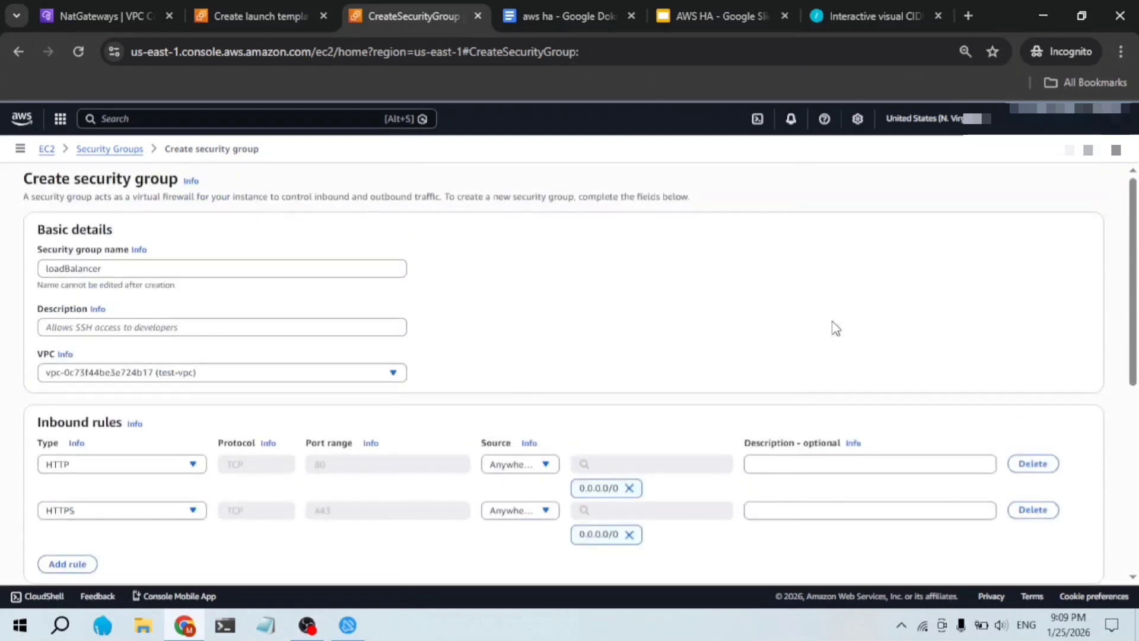
scroll(834, 325, down, 4)
scroll(834, 325, up, 3)
click(233, 279)
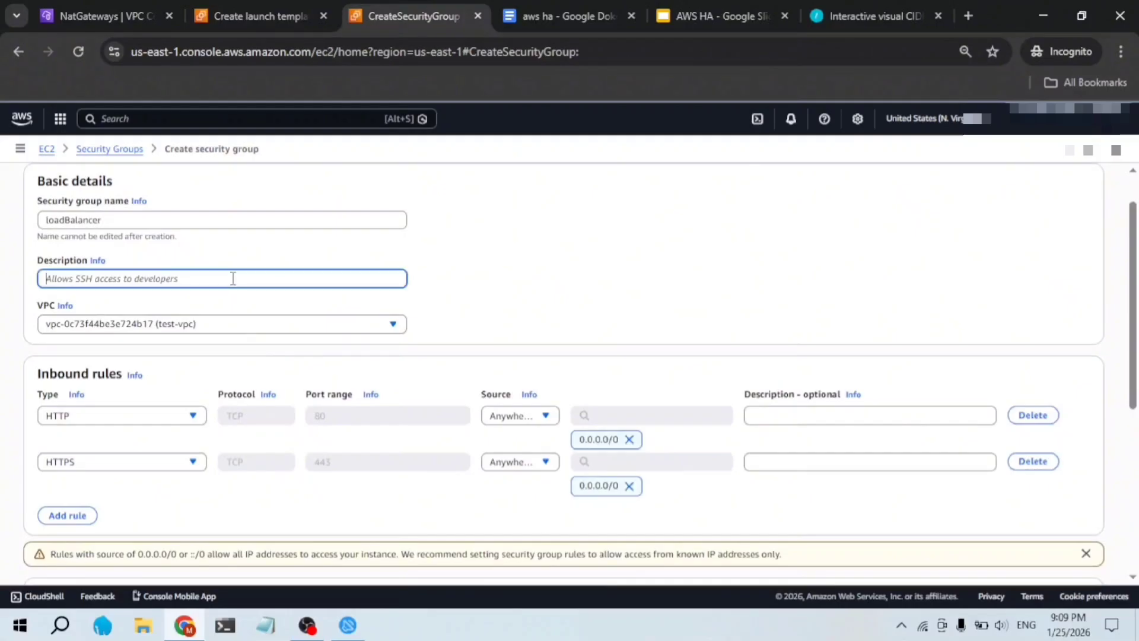
text(allow htt)
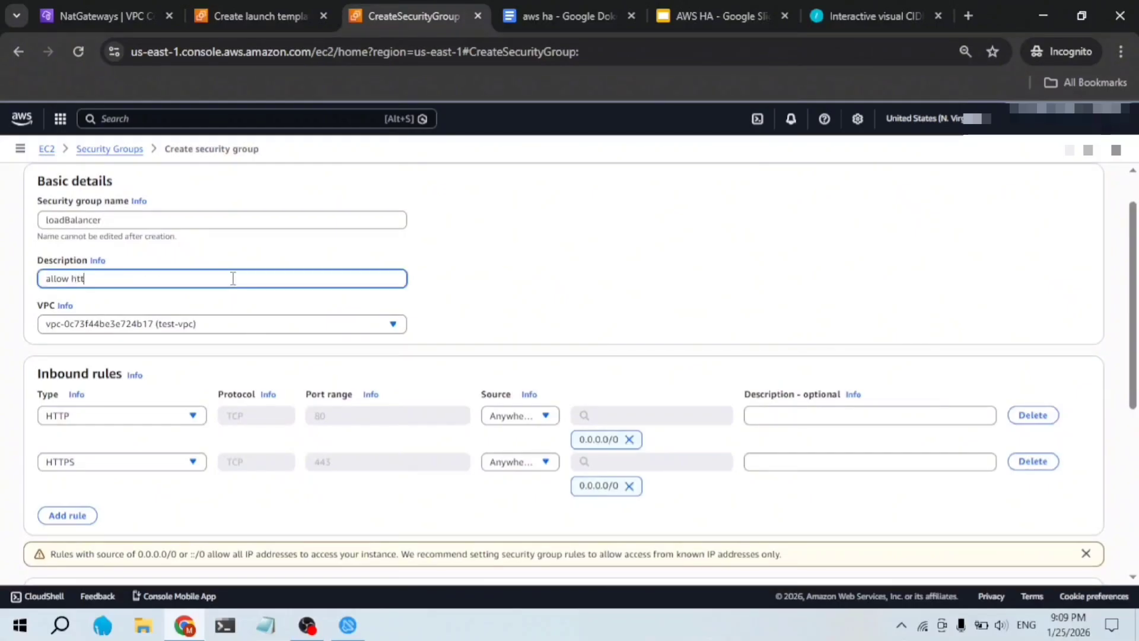
text(p and https for )
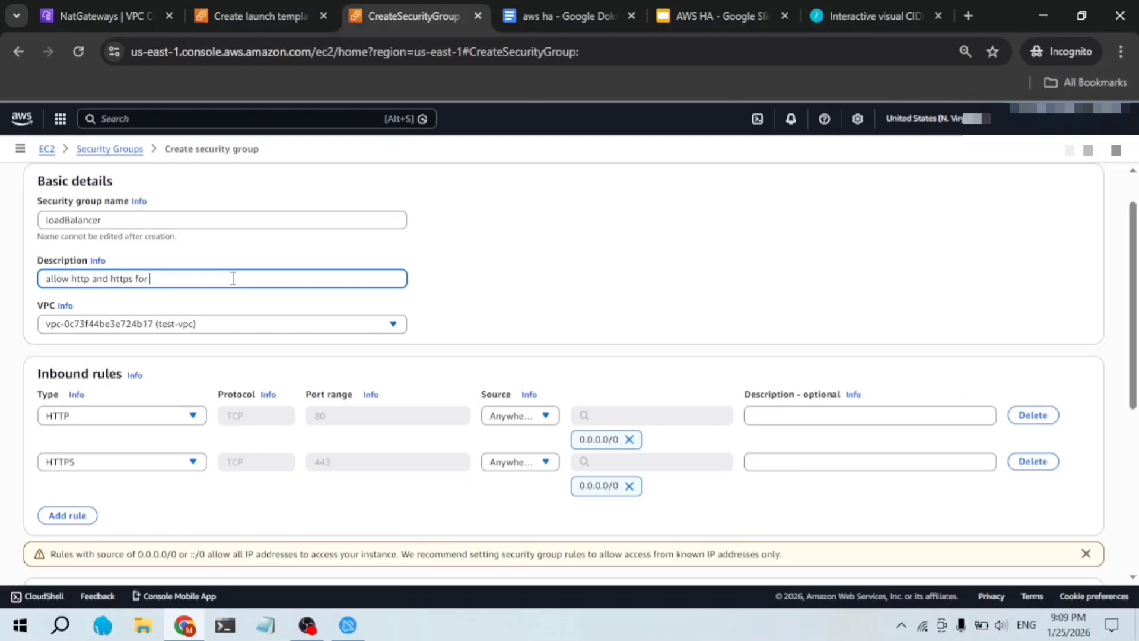
text(load balancer)
click(510, 303)
scroll(510, 299, down, 5)
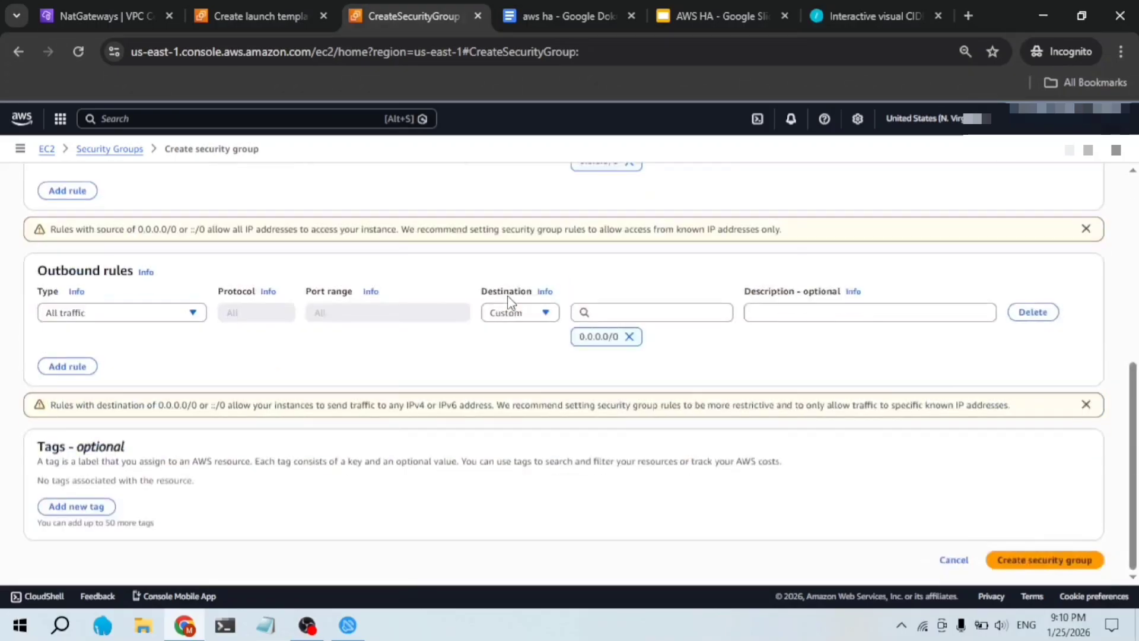
click(1054, 565)
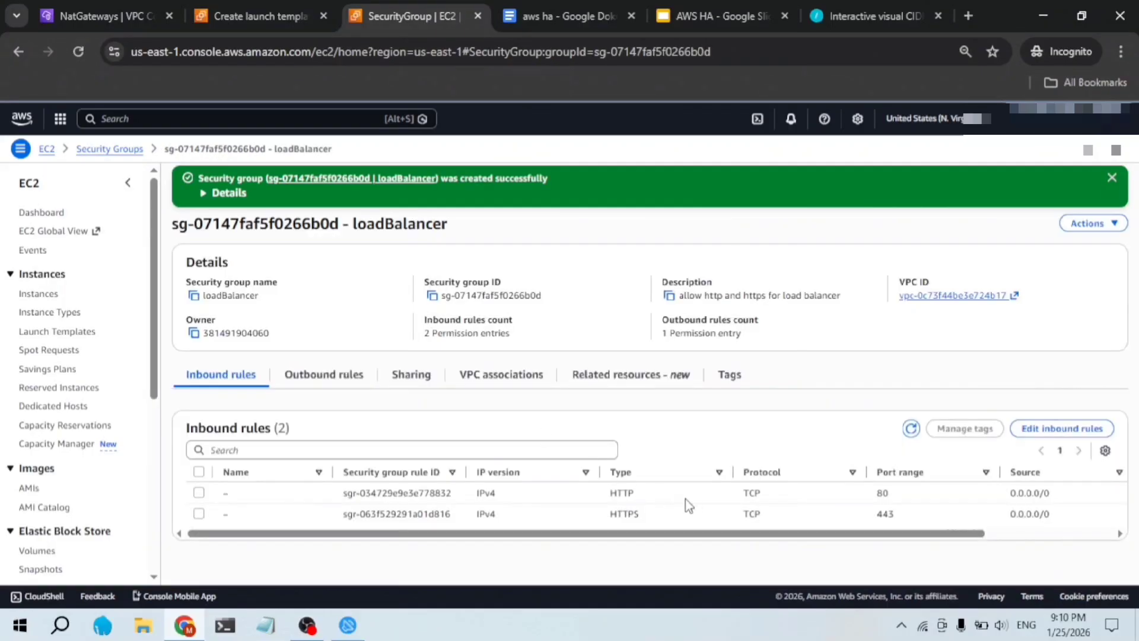
Step: Start another security group named allowLoadBalancer with the description "allow load balancer" in the test-vpc VPC
scroll(691, 504, right, 2)
scroll(691, 504, left, 2)
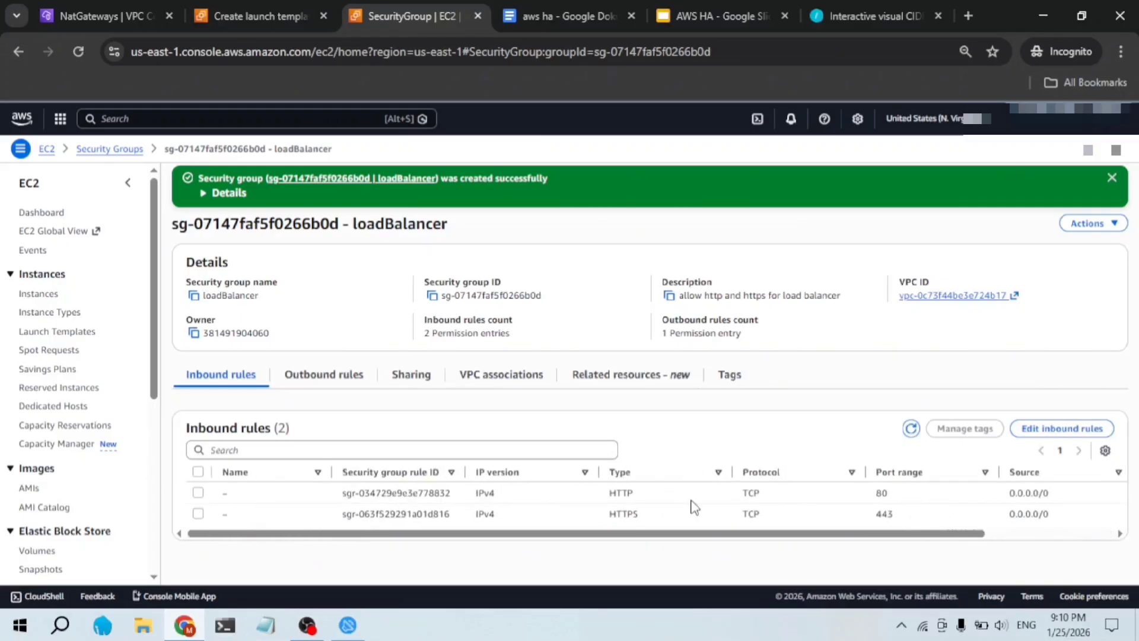
scroll(691, 504, right, 2)
scroll(28, 495, down, 5)
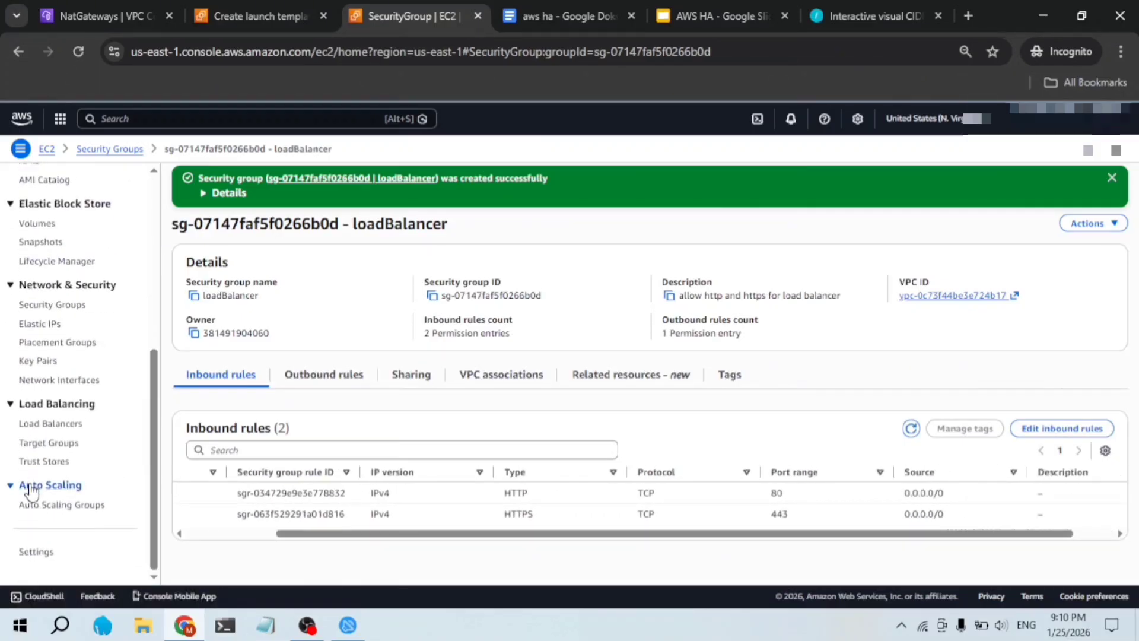
click(67, 304)
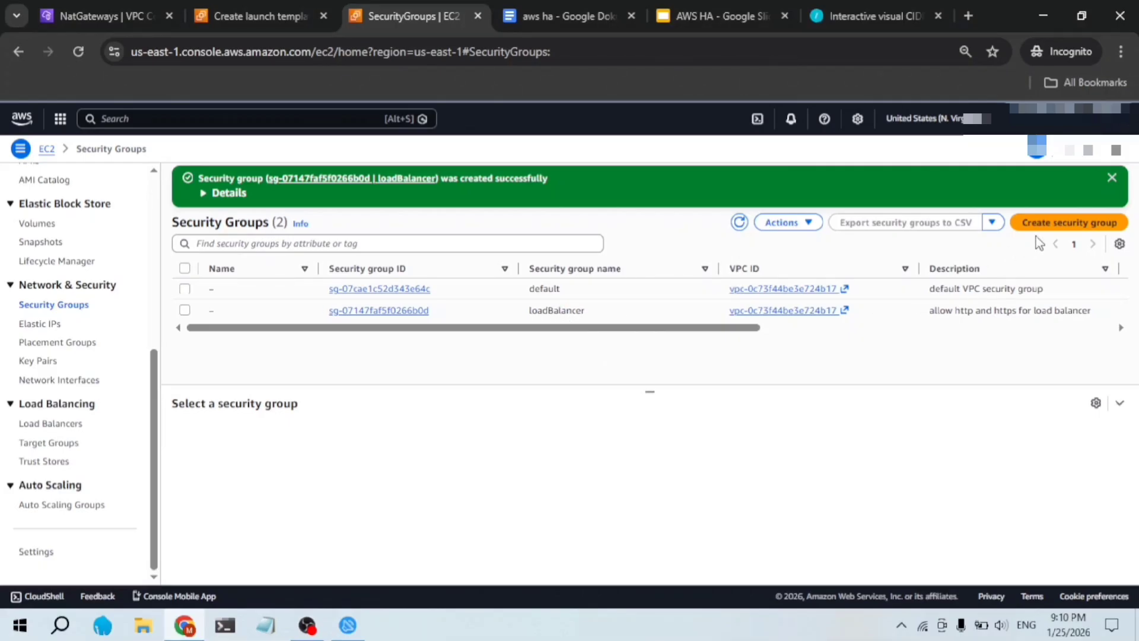
click(1051, 224)
click(261, 266)
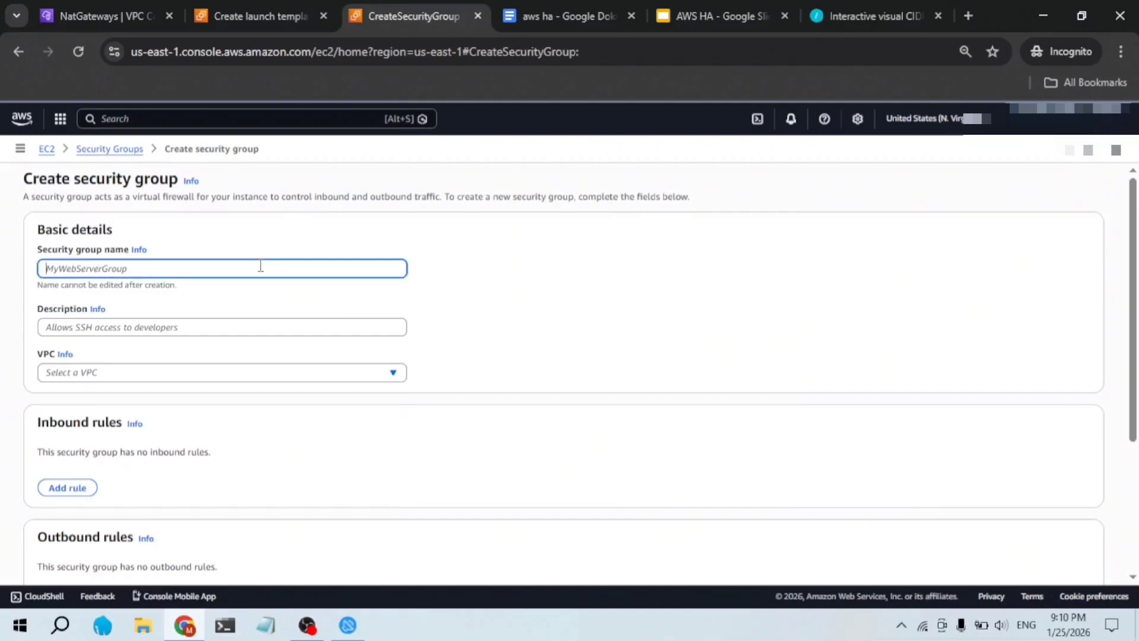
text(allowLoadBalancer)
click(207, 330)
text(allow loa)
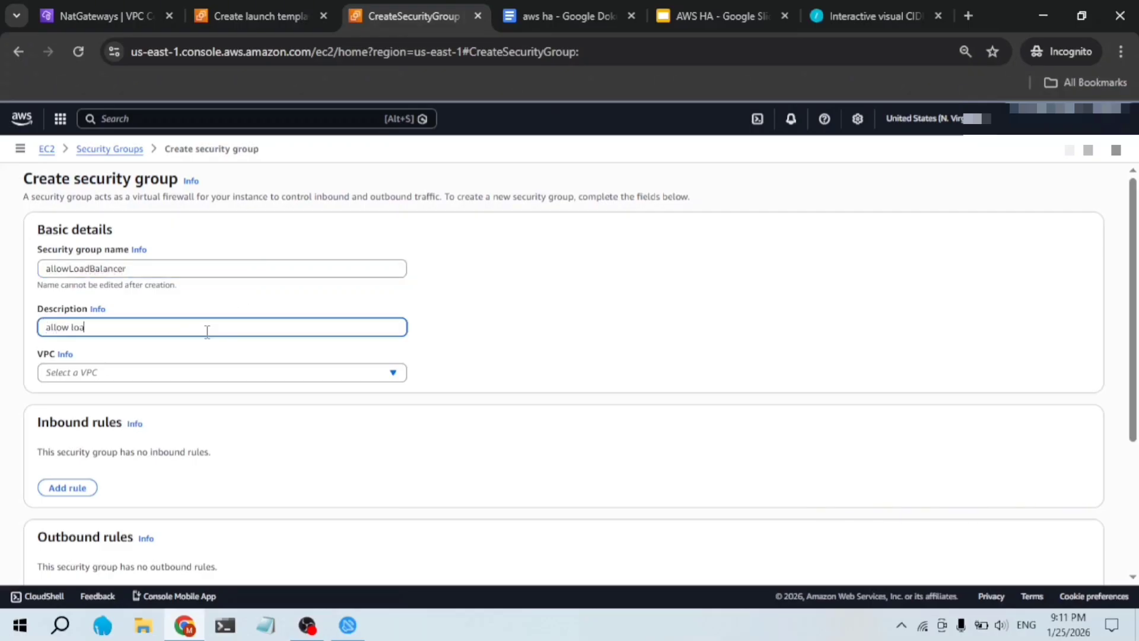
scroll(207, 330, down, 1)
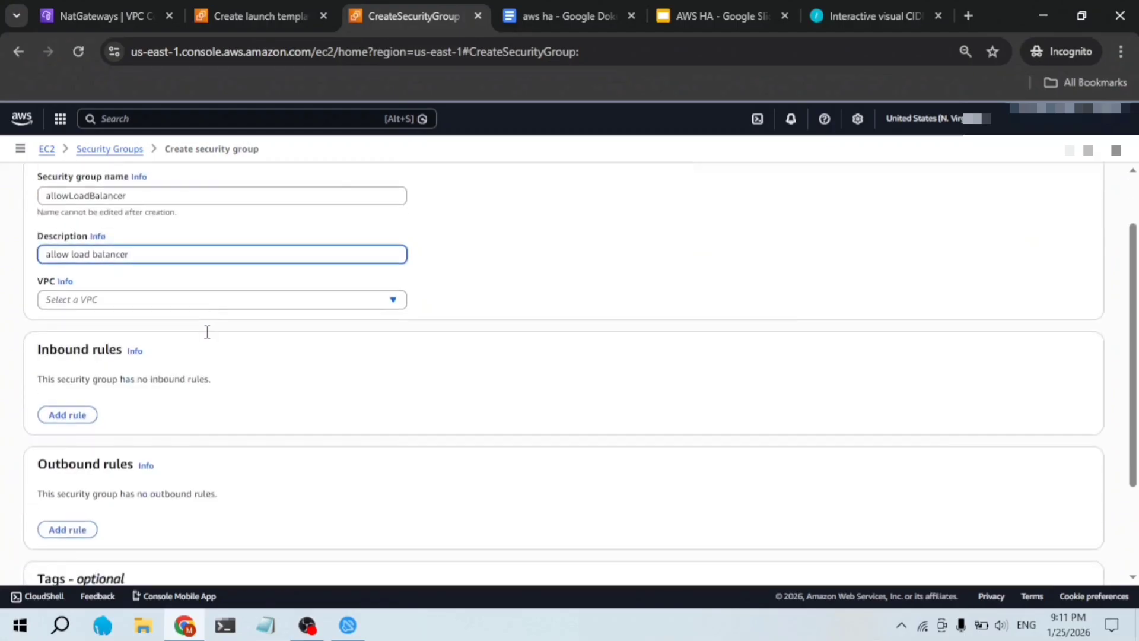
click(252, 301)
click(212, 352)
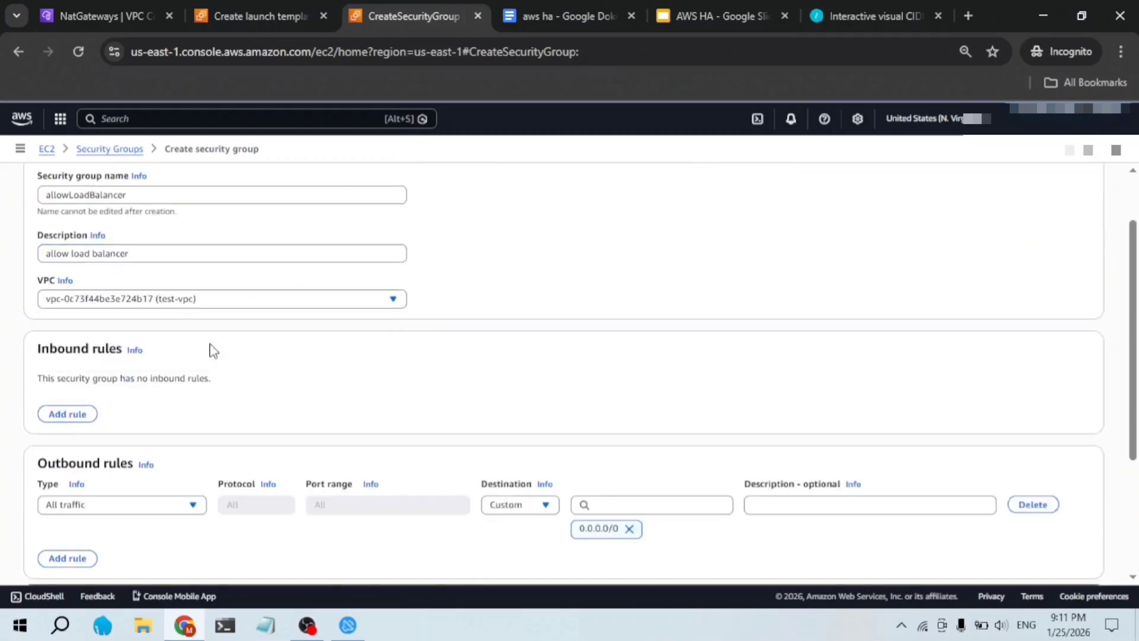
Step: Add an inbound rule to allowLoadBalancer allowing HTTP with the loadBalancer security group as its custom source
scroll(160, 364, down, 1)
click(61, 274)
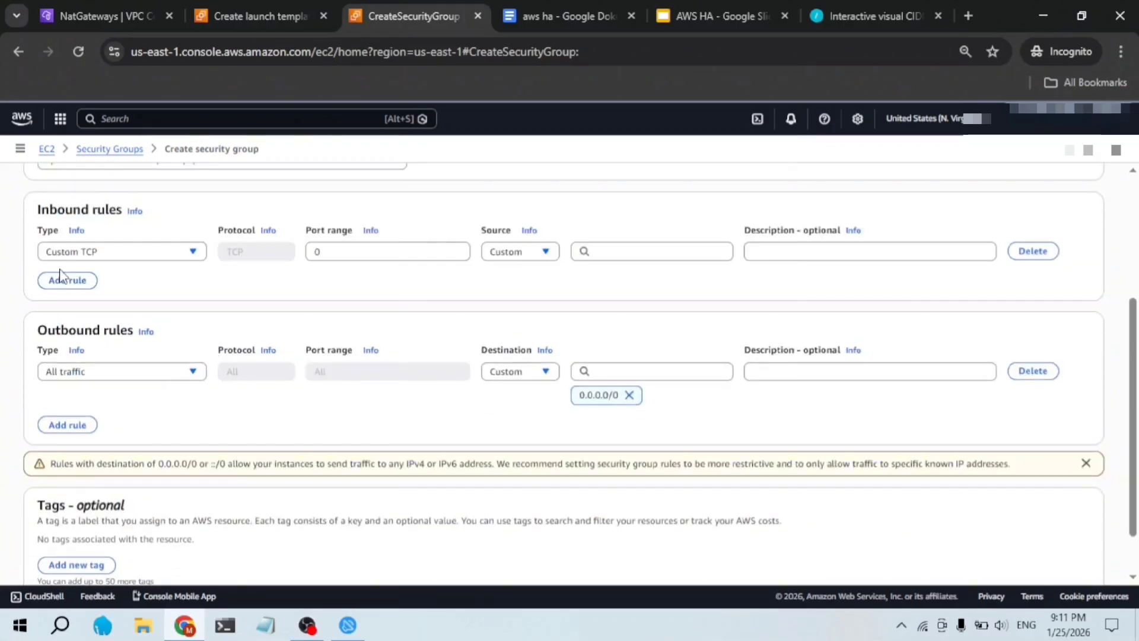
click(148, 248)
click(170, 249)
scroll(280, 291, up, 1)
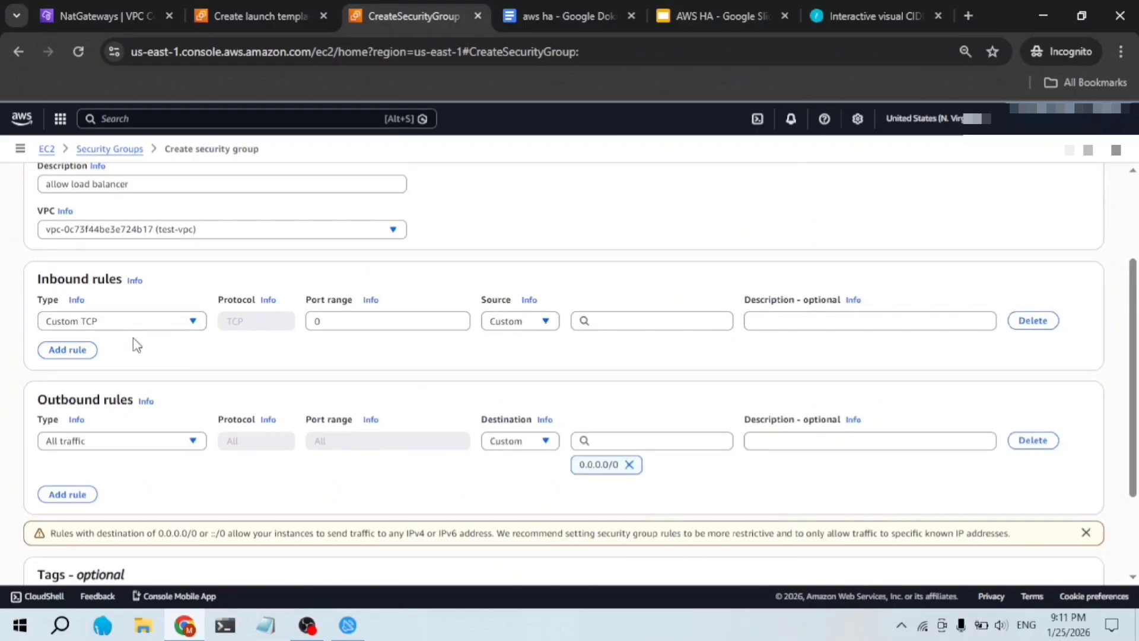
click(151, 327)
text(ht)
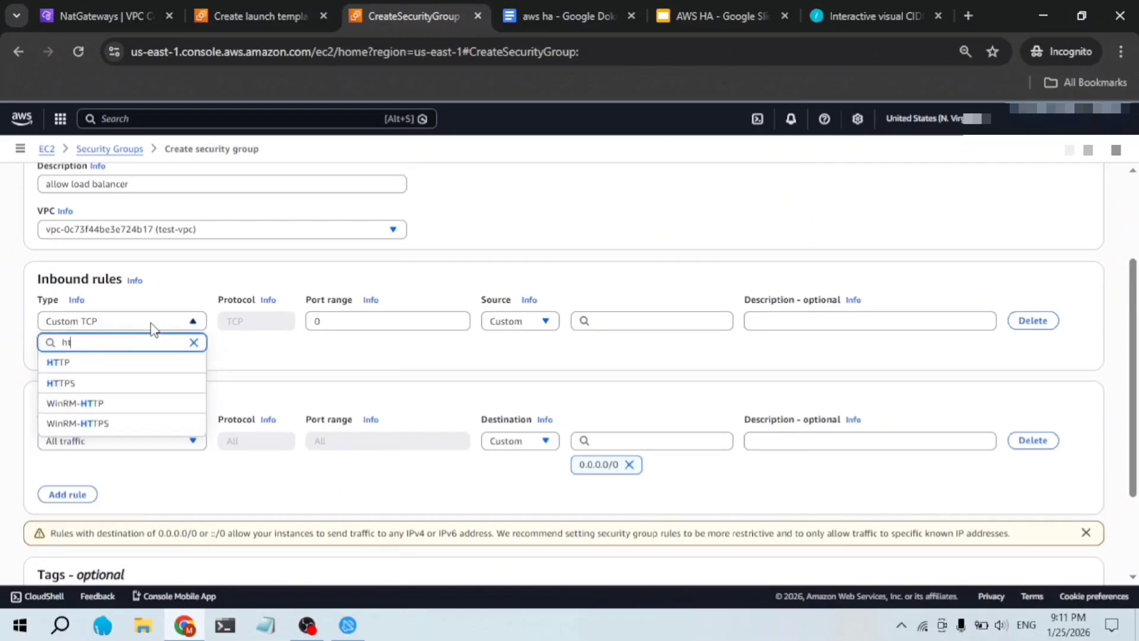
text(t)
click(178, 363)
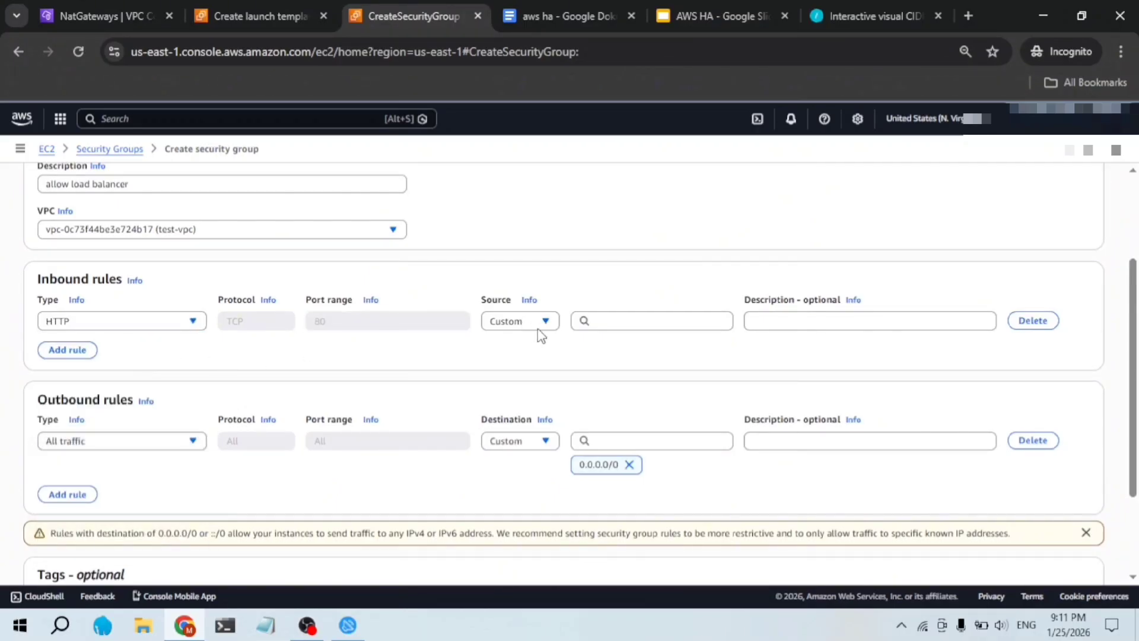
click(617, 321)
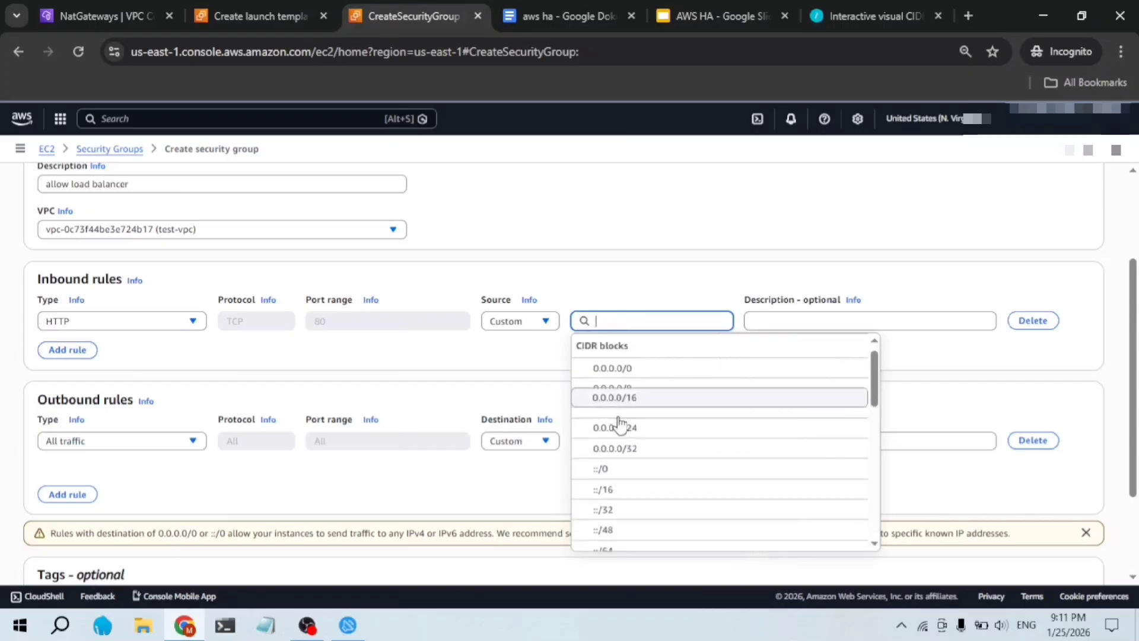
scroll(620, 422, down, 4)
scroll(622, 427, up, 2)
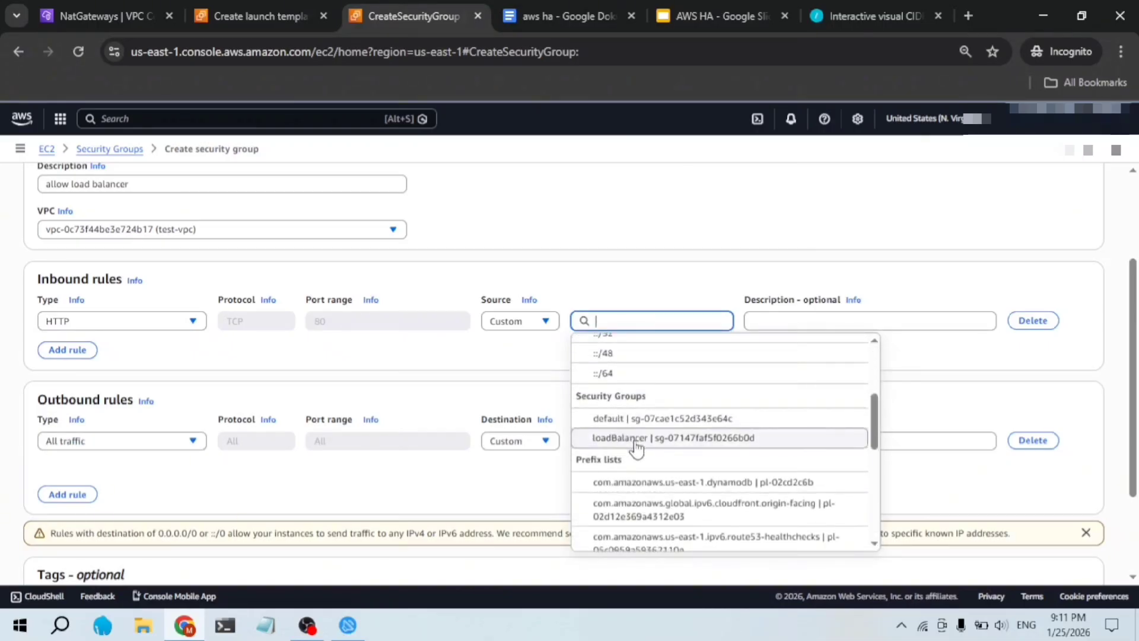
click(635, 443)
Step: Check the outbound rule and create the allowLoadBalancer security group
scroll(759, 355, down, 2)
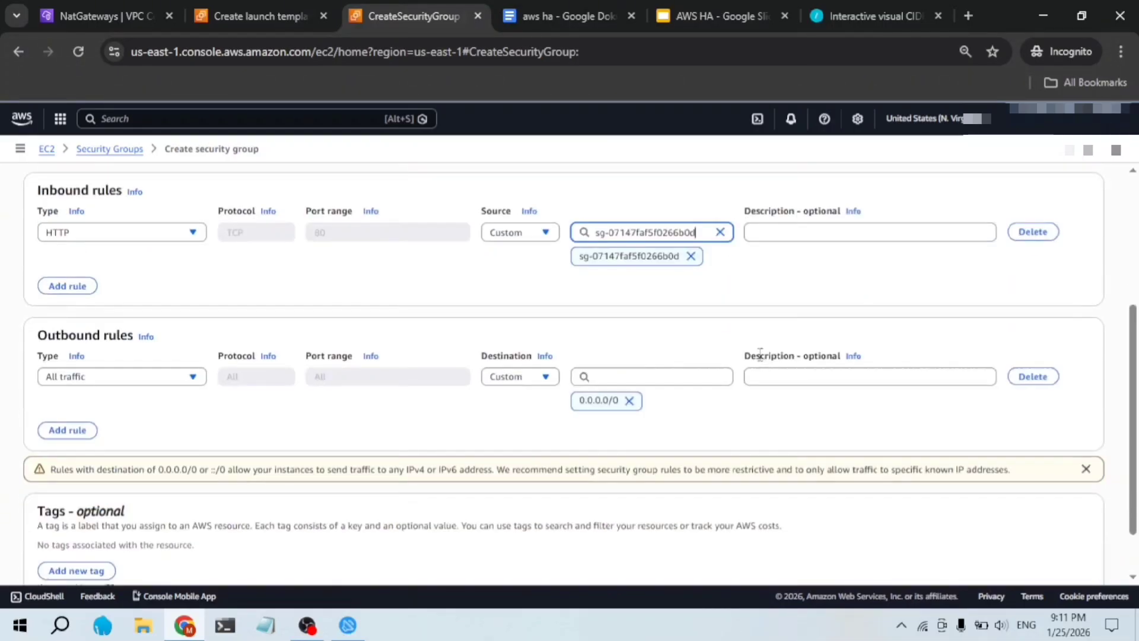
scroll(759, 354, up, 1)
scroll(759, 355, down, 3)
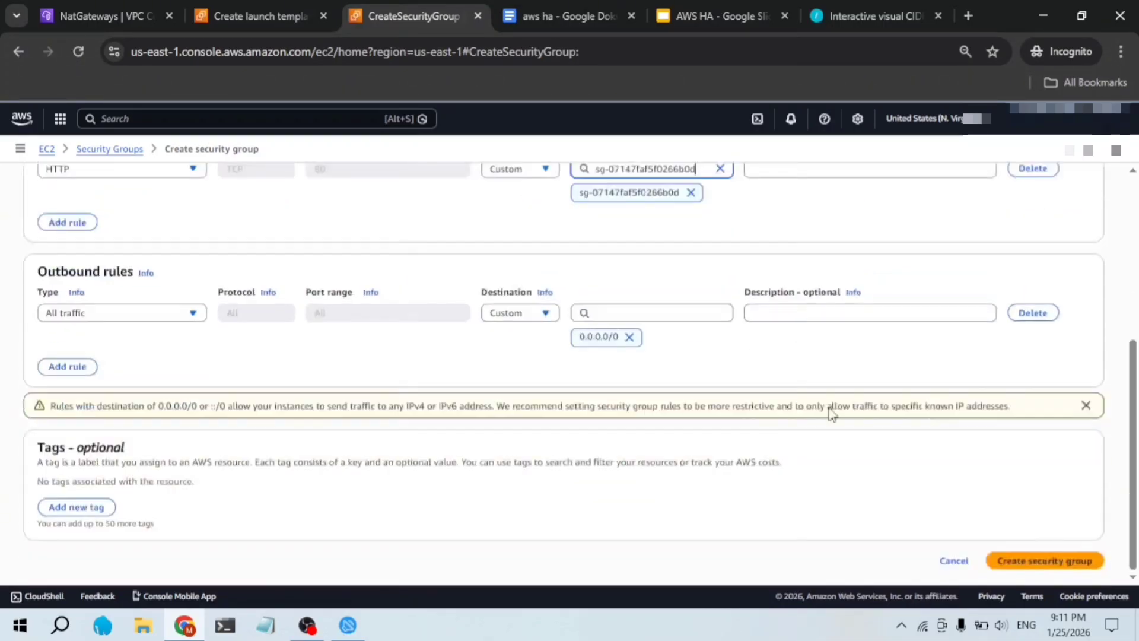
click(1035, 559)
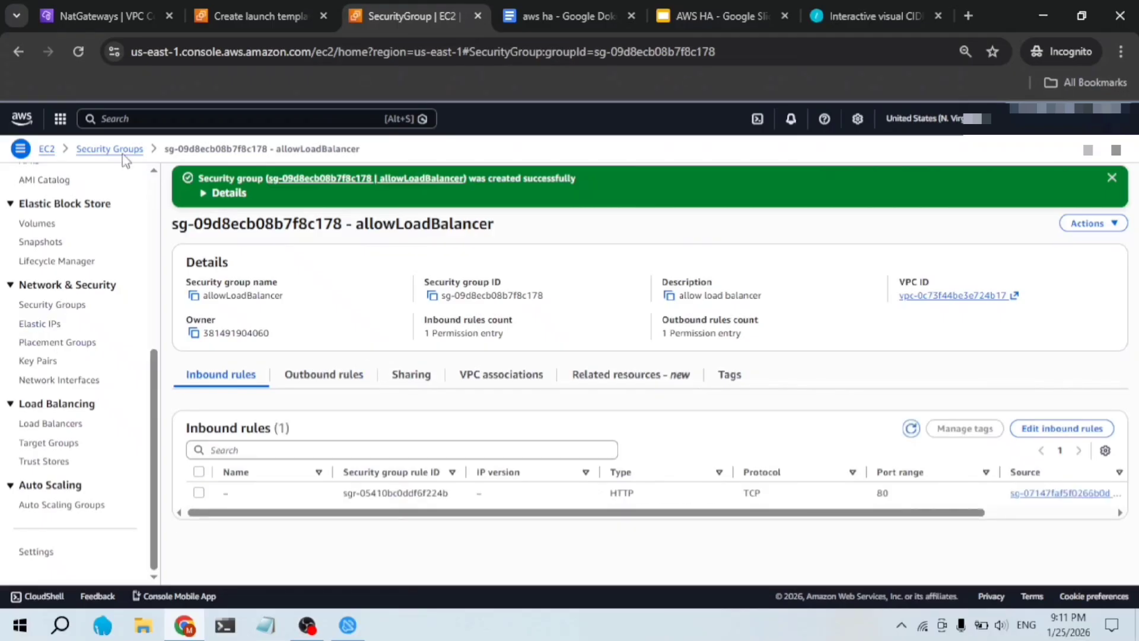
Step: Compare the allowLoadBalancer and loadBalancer entries in the security groups list with the AWS HA architecture diagram
click(105, 155)
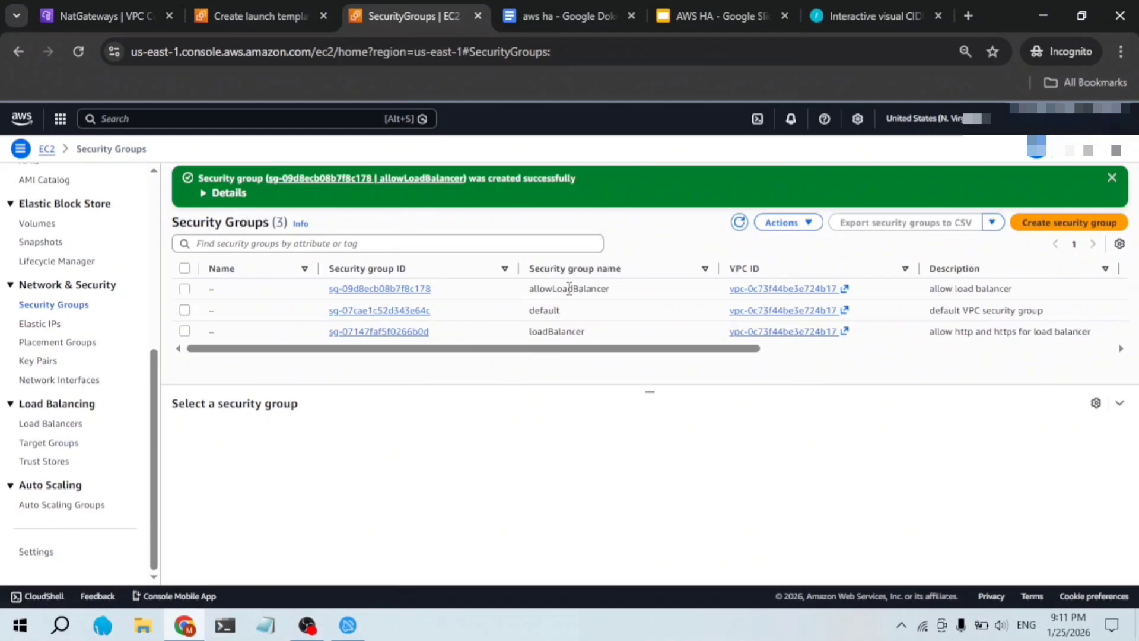
drag(524, 290, 619, 298)
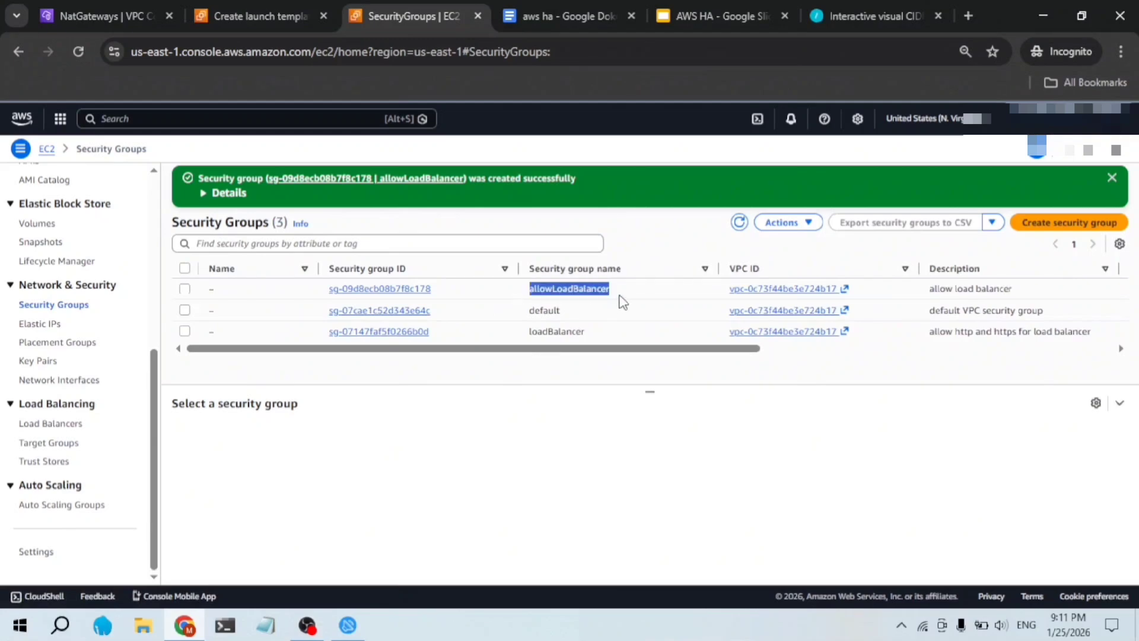
click(700, 13)
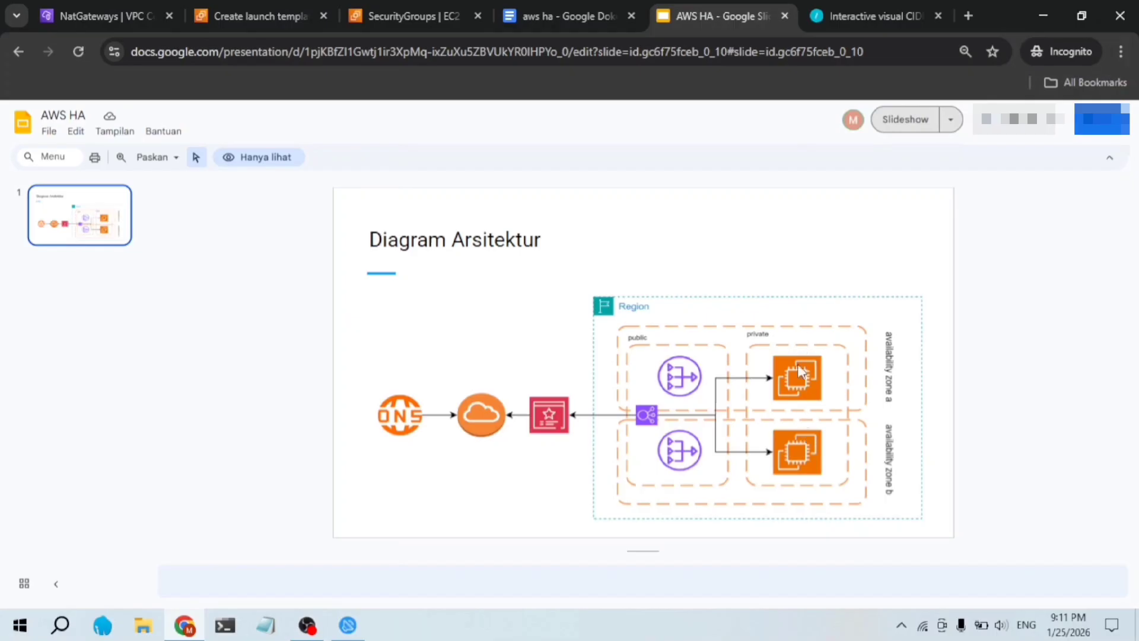
click(422, 3)
drag(529, 330, 593, 331)
click(665, 6)
click(401, 15)
Step: Return to the launch template and assign the existing allowLoadBalancer security group in its network settings
click(246, 8)
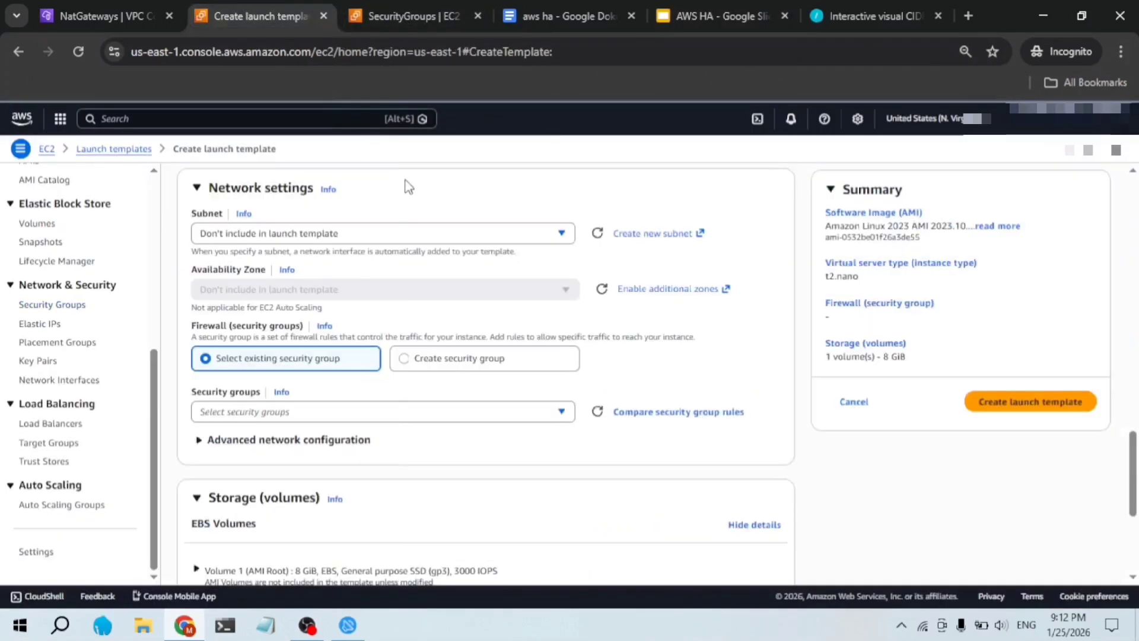
click(556, 419)
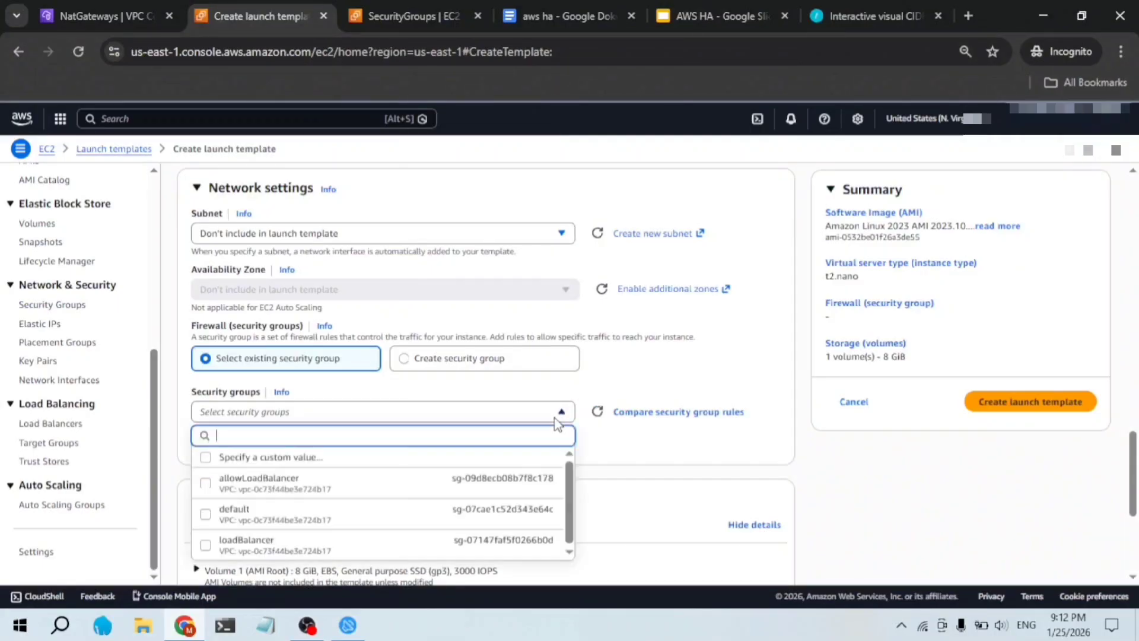
scroll(457, 358, up, 1)
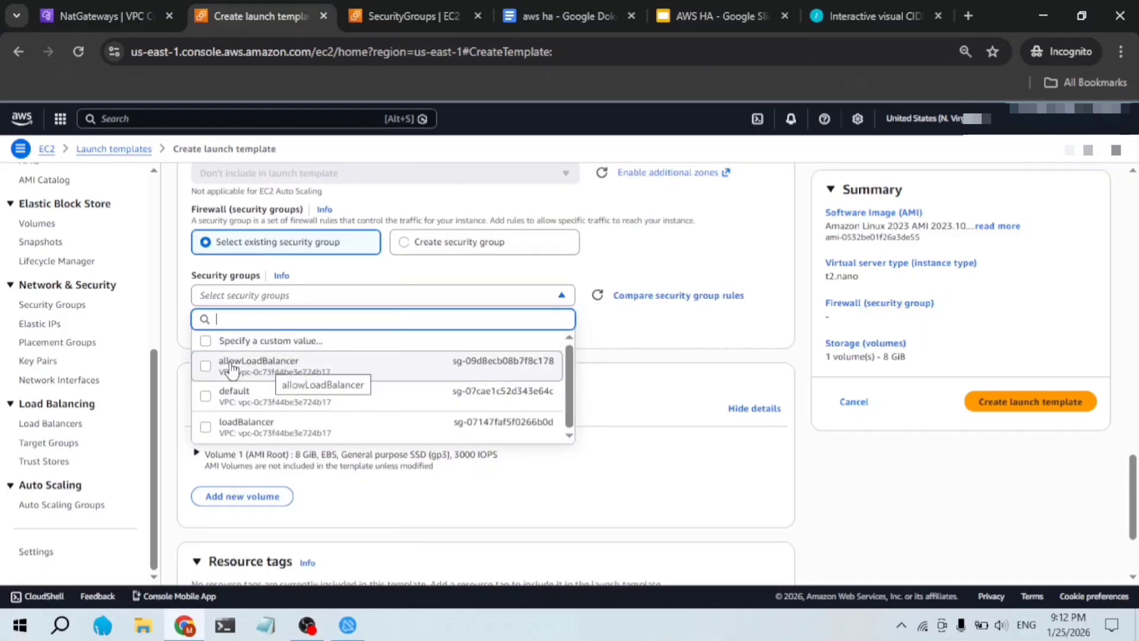
click(268, 372)
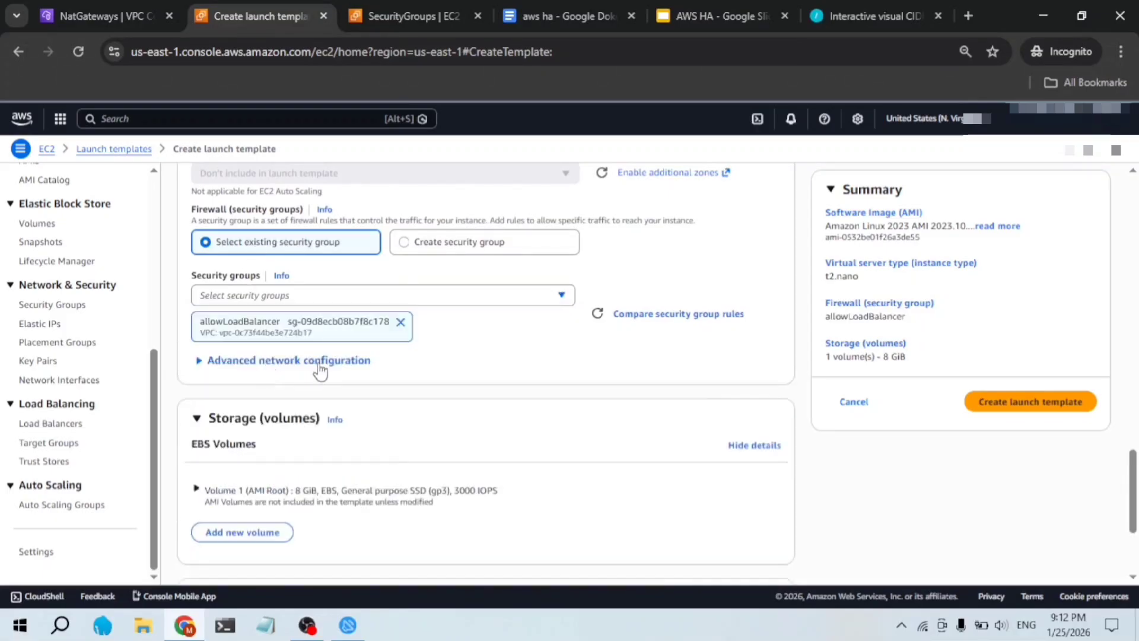
scroll(499, 356, up, 2)
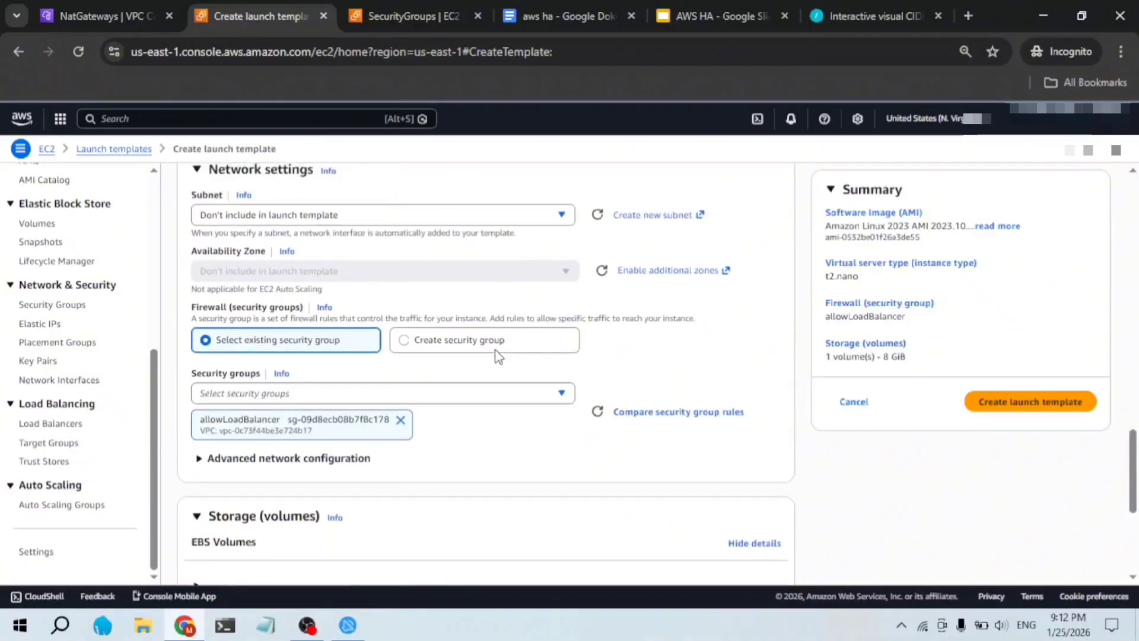
scroll(497, 358, down, 3)
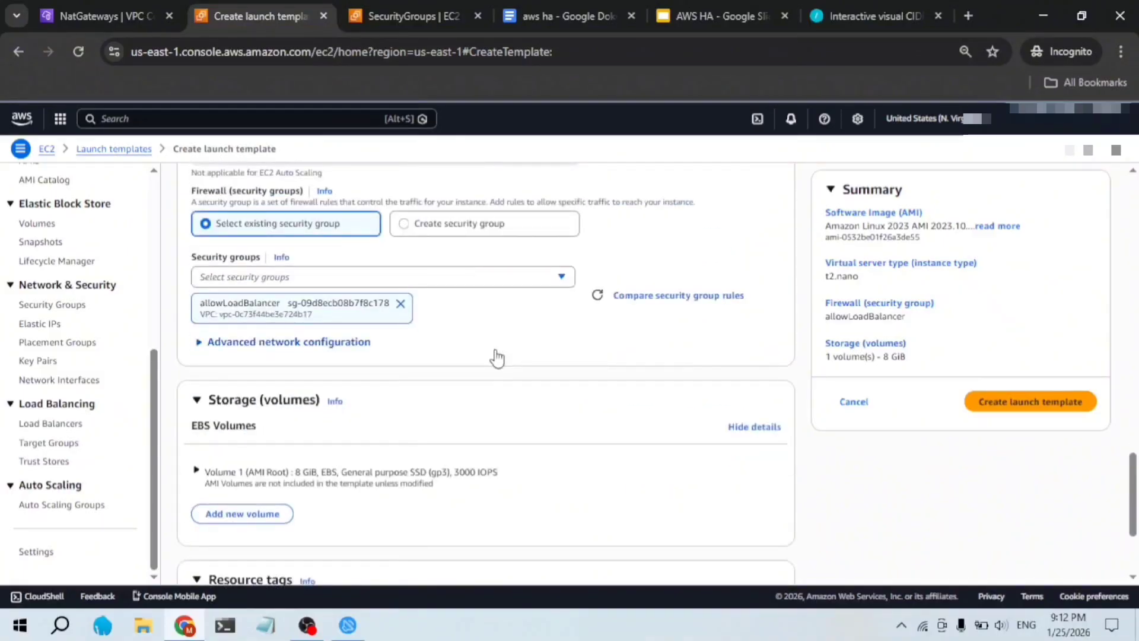
scroll(497, 358, down, 3)
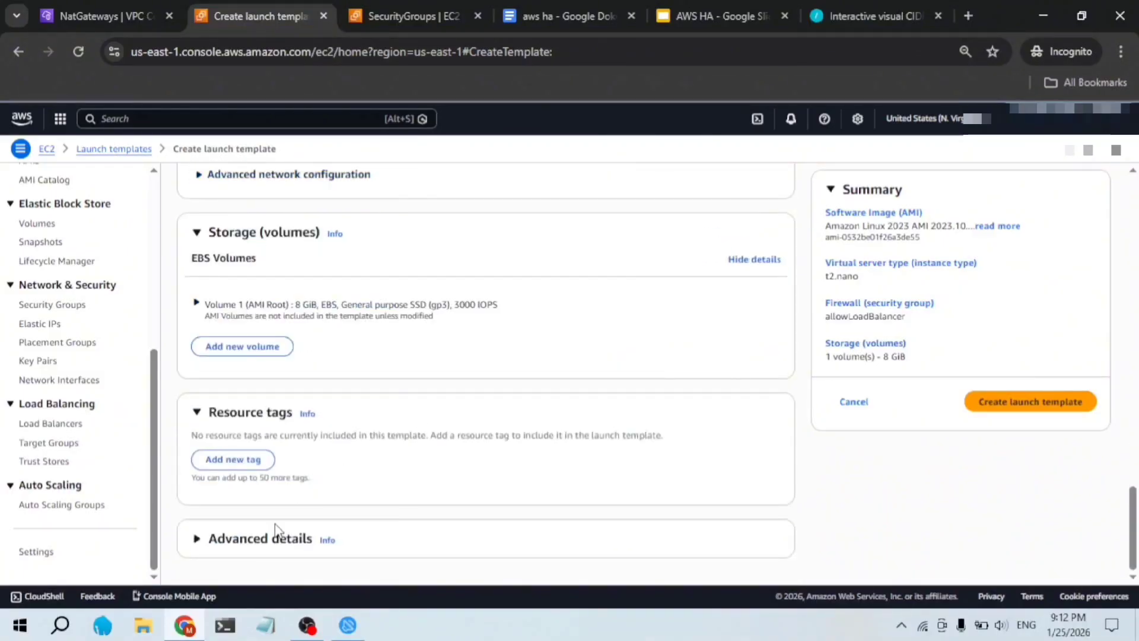
Step: Expand the template's advanced details and fill the user data with the httpd bash script copied from the aws ha Google document
click(271, 538)
scroll(273, 540, down, 2)
scroll(271, 540, down, 12)
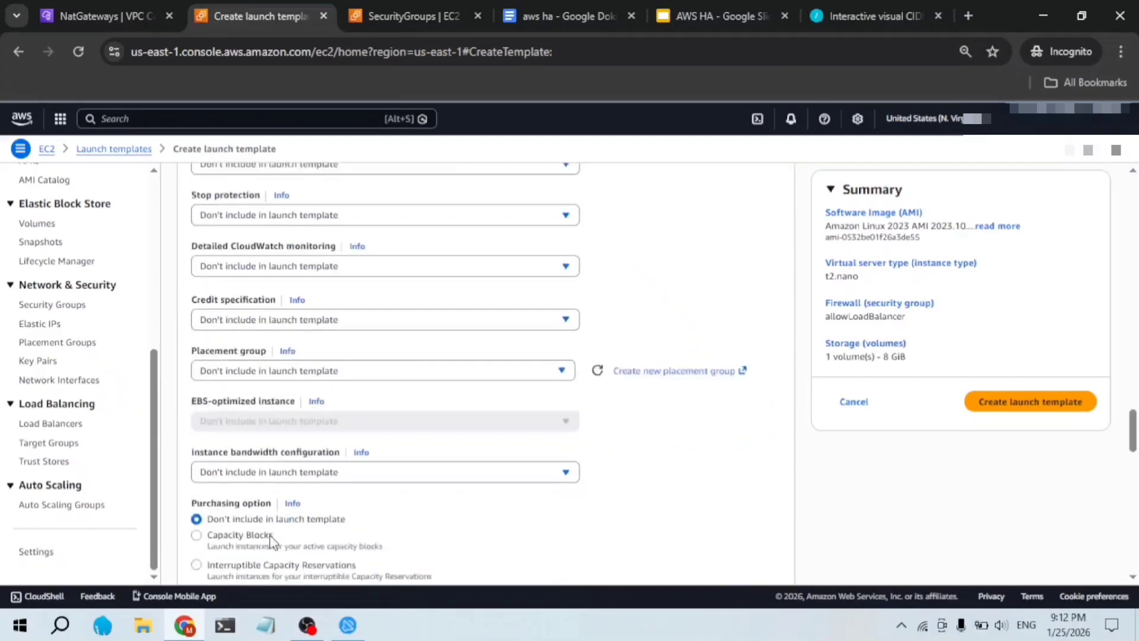
scroll(271, 540, down, 8)
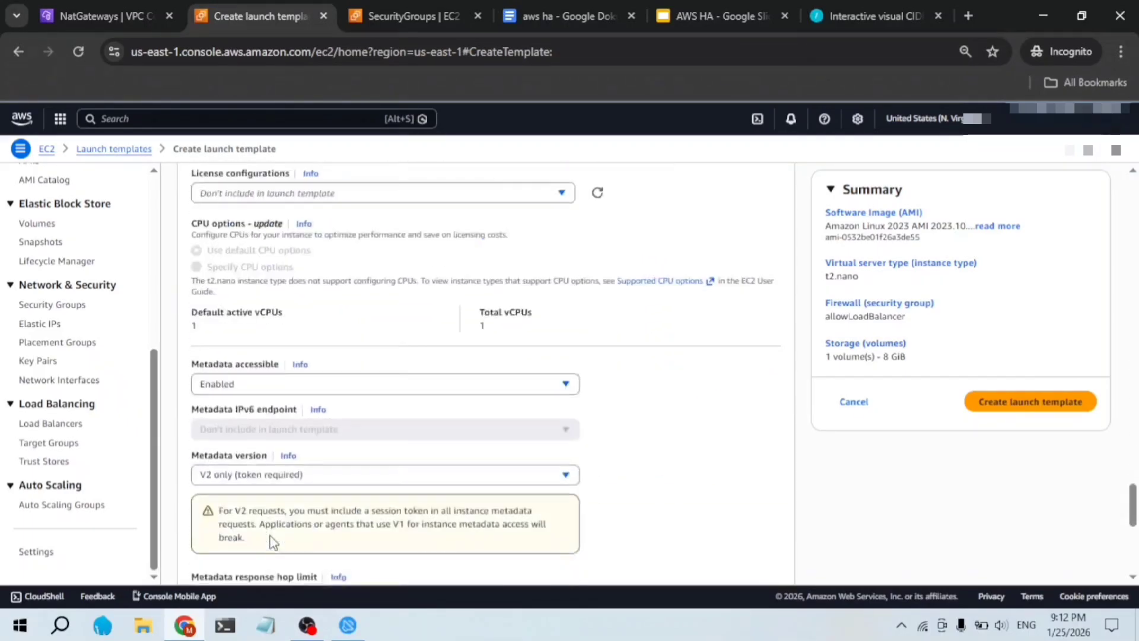
scroll(272, 540, down, 5)
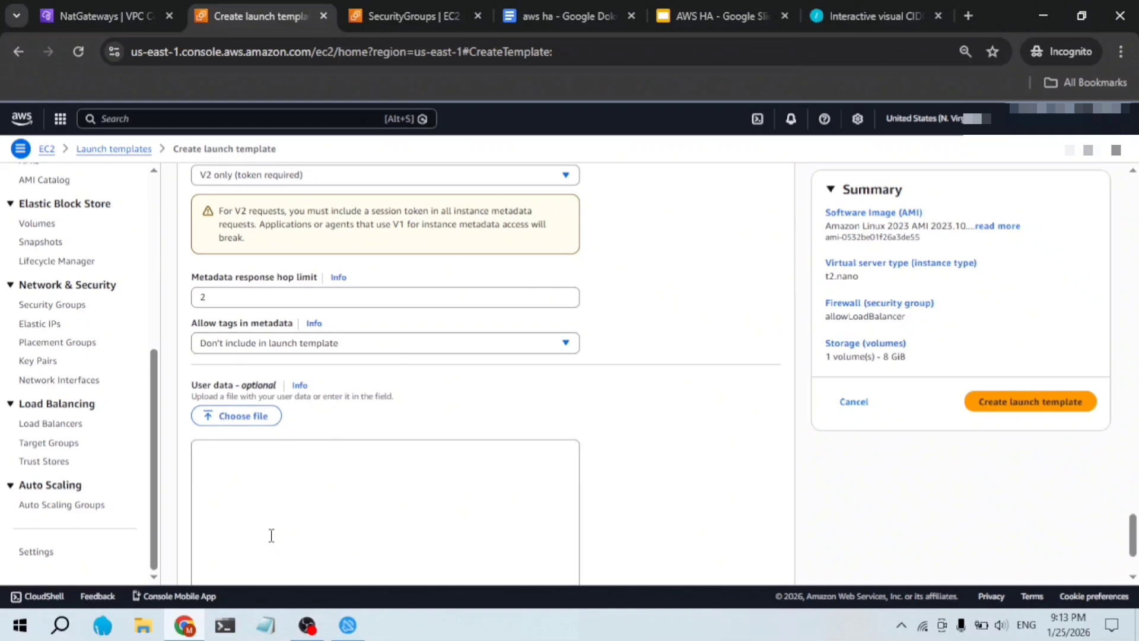
click(569, 16)
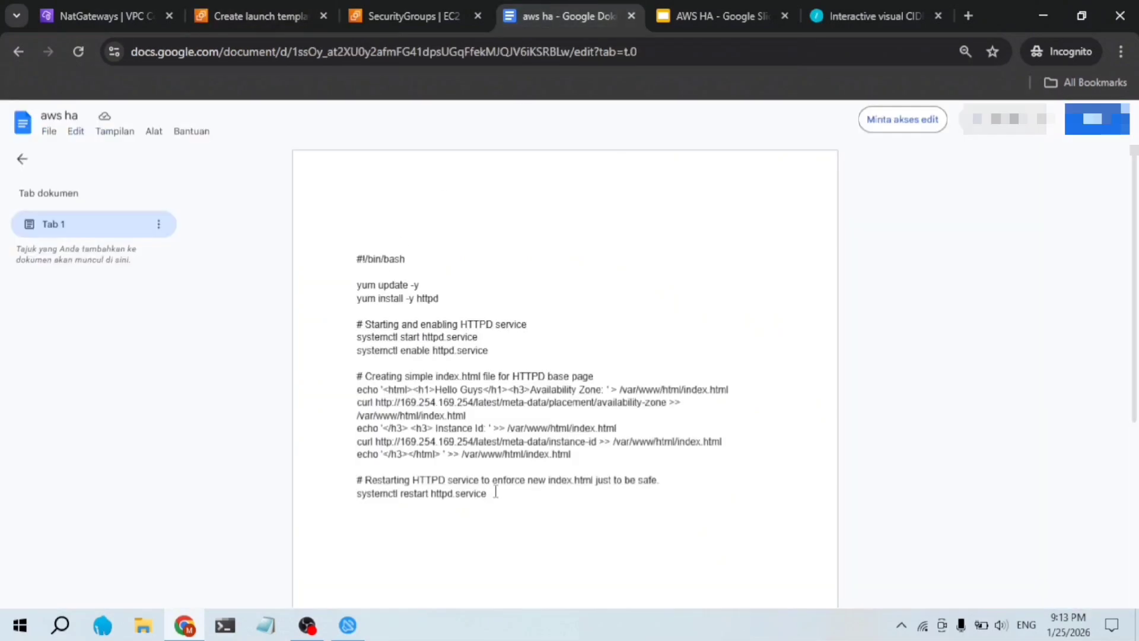
drag(496, 492, 352, 259)
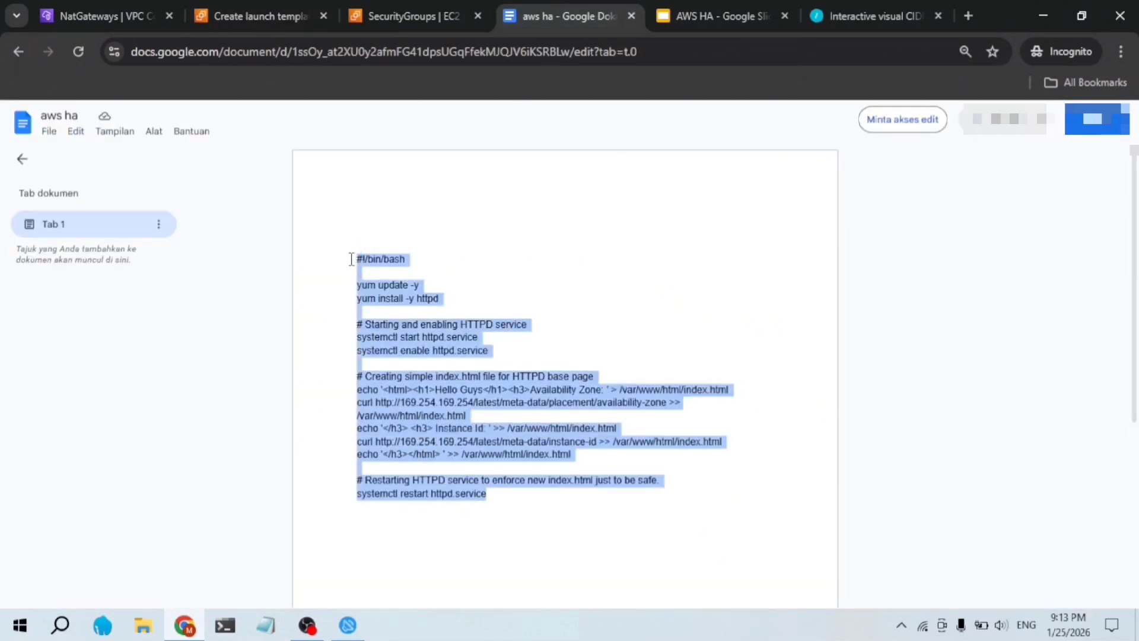
click(261, 13)
click(268, 481)
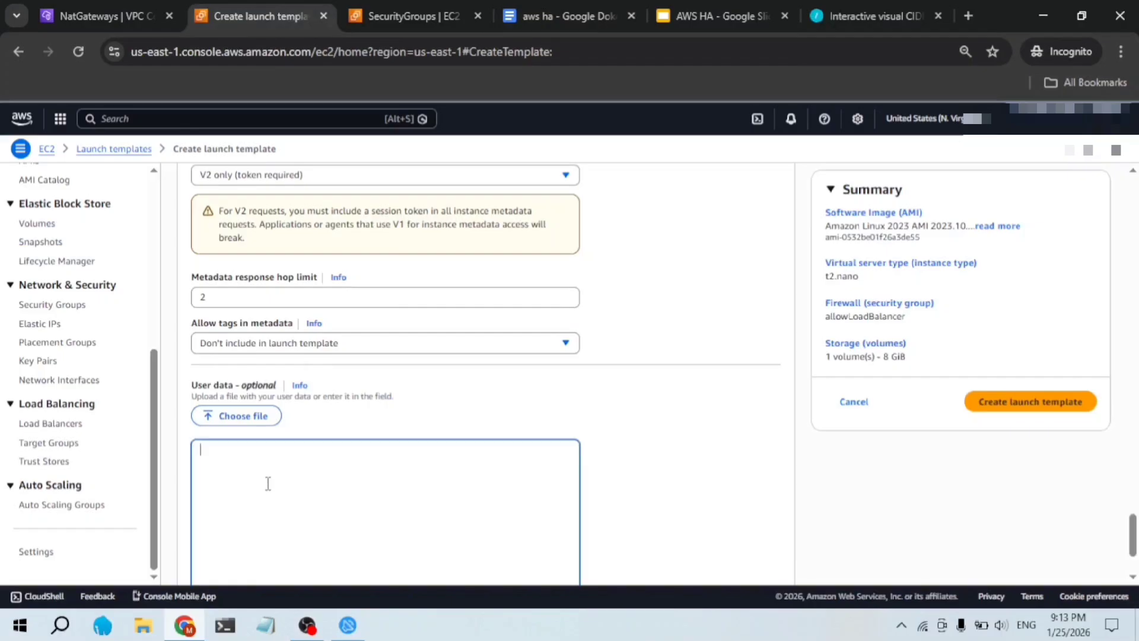
key(ctrl+v)
scroll(268, 482, down, 1)
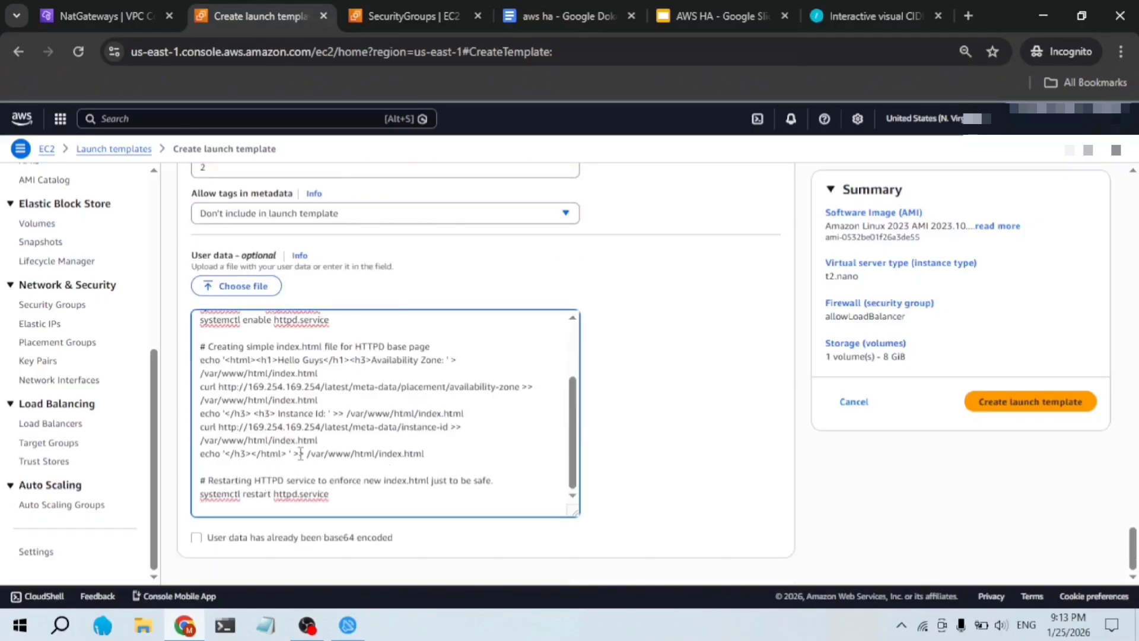
Step: Read through the user data script, from the httpd installation to the index.html creation and service restart
scroll(330, 423, up, 2)
scroll(330, 422, down, 2)
scroll(331, 422, up, 2)
scroll(331, 422, down, 1)
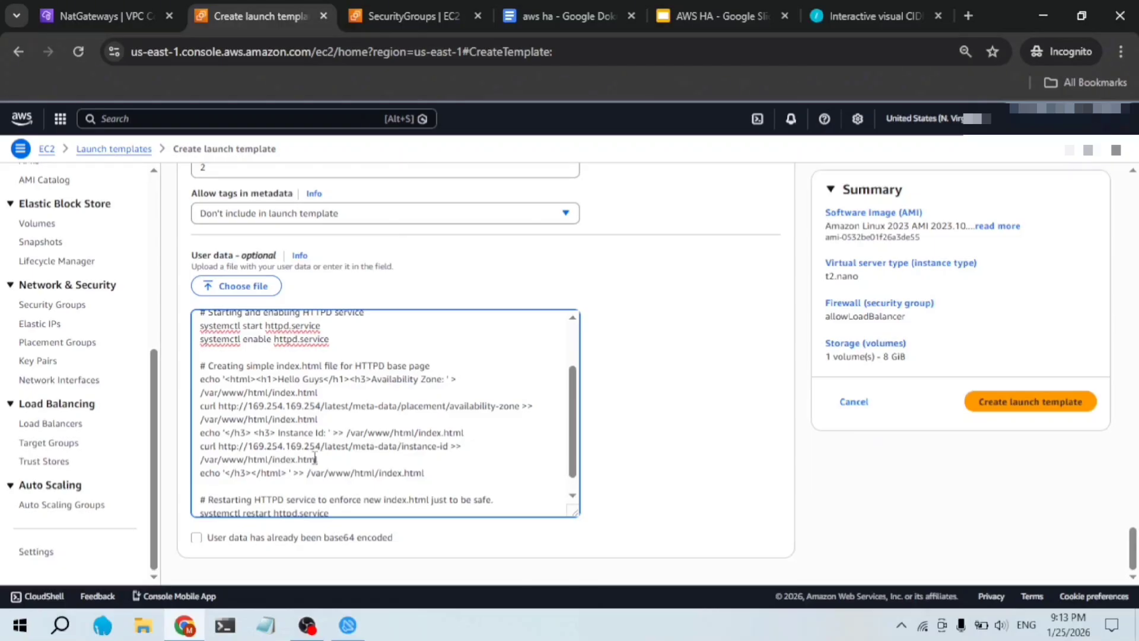
scroll(359, 486, down, 1)
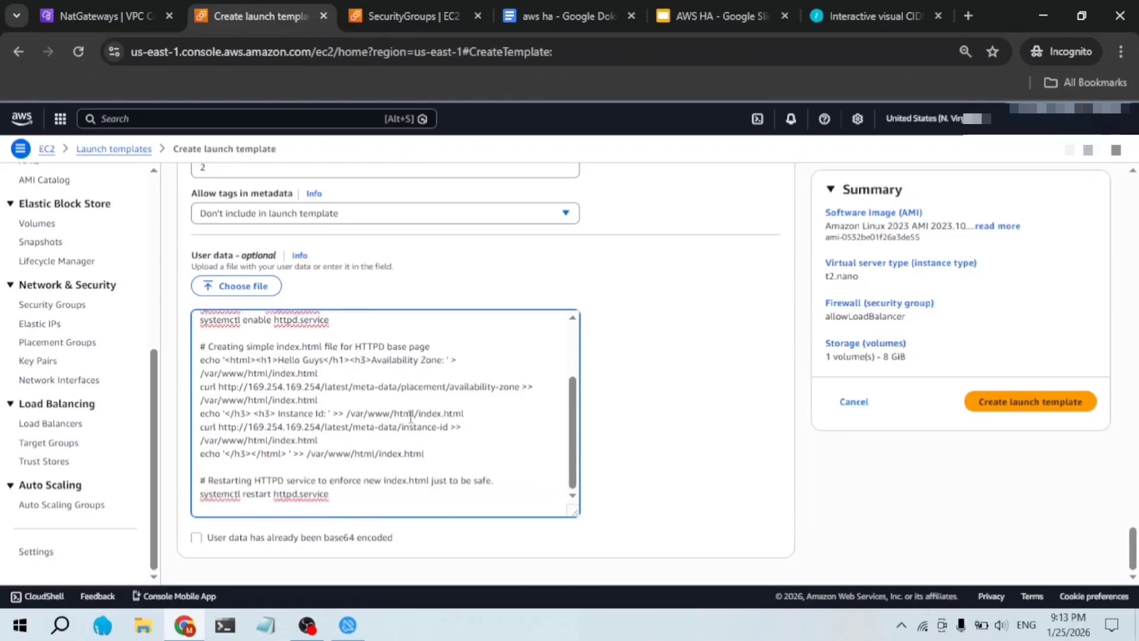
scroll(411, 417, up, 3)
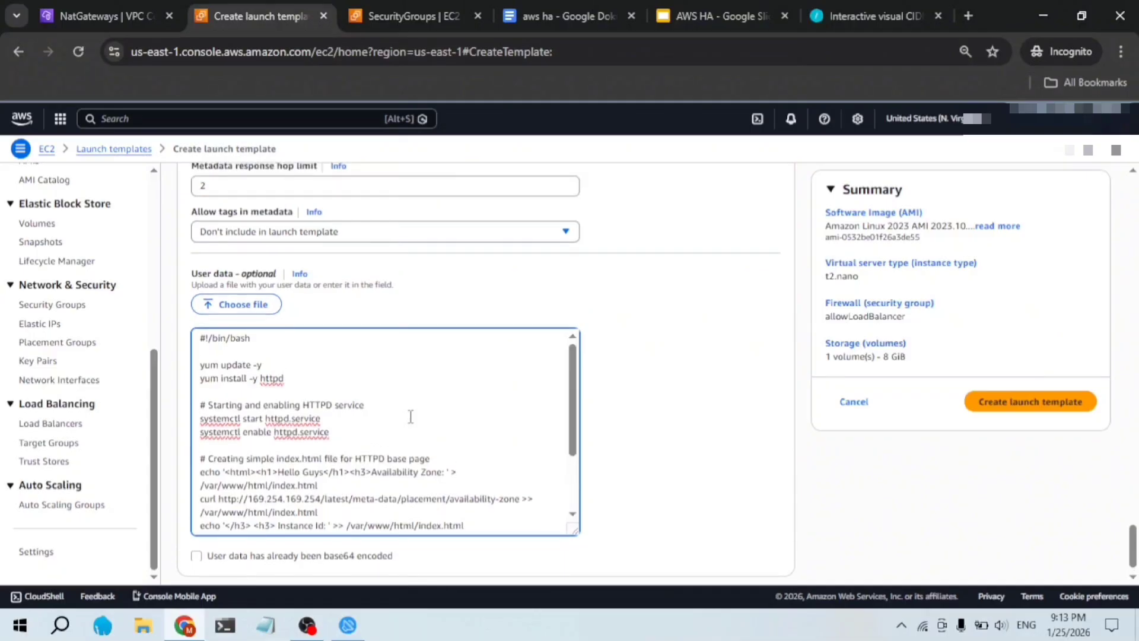
scroll(411, 417, down, 3)
scroll(410, 417, up, 5)
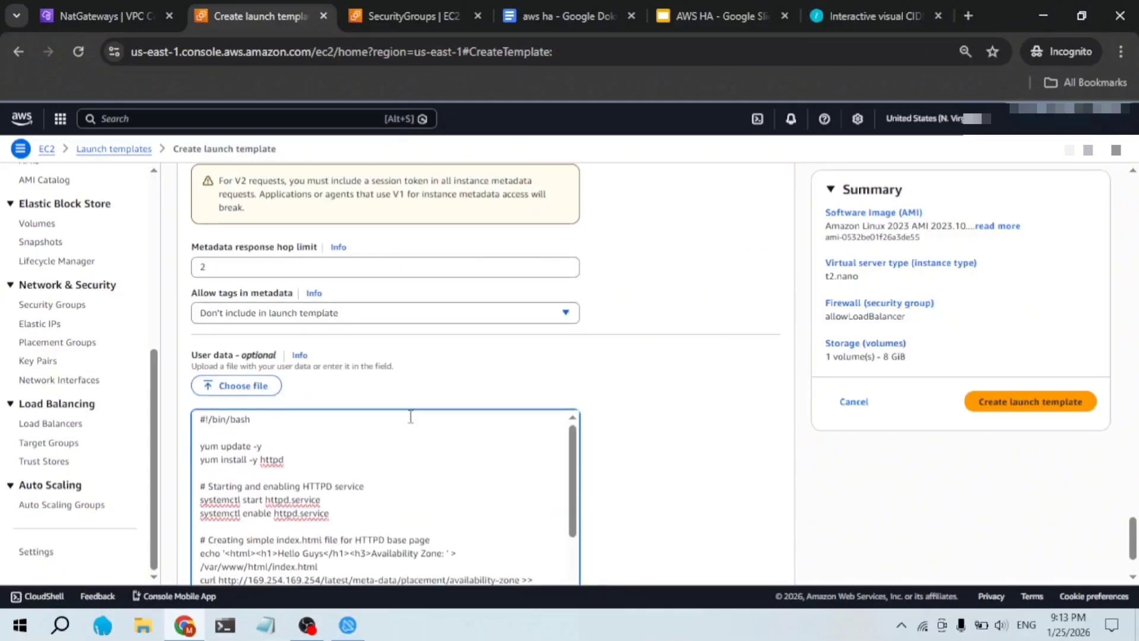
scroll(410, 416, down, 3)
scroll(396, 504, down, 3)
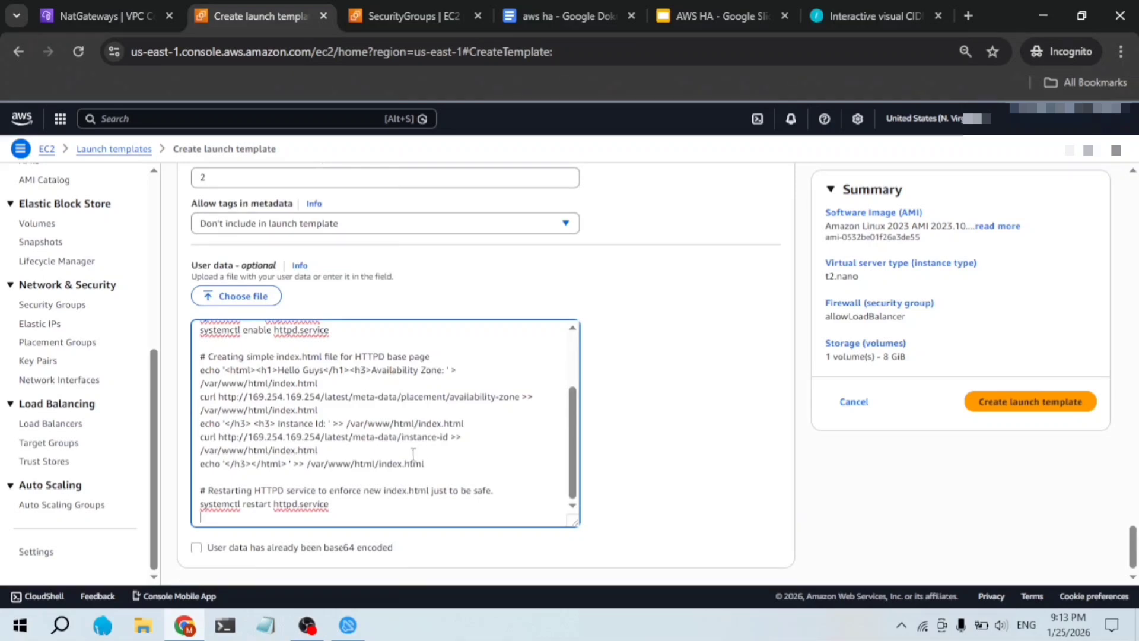
Step: Set the launch template's metadata version to V1 and V2 (token optional)
scroll(404, 445, up, 6)
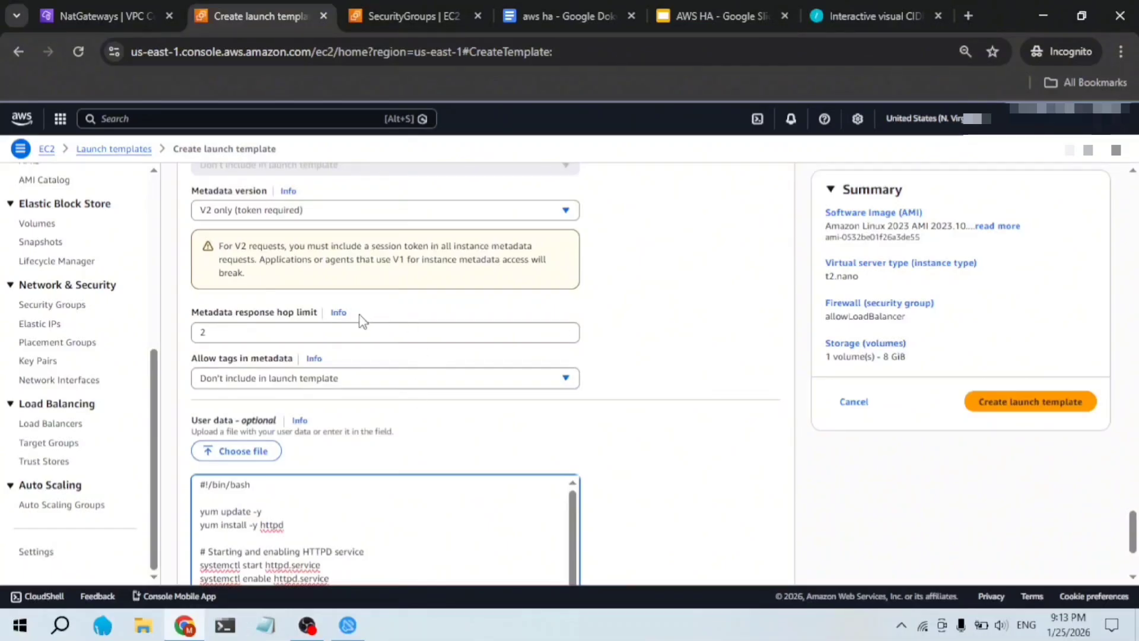
scroll(335, 356, up, 1)
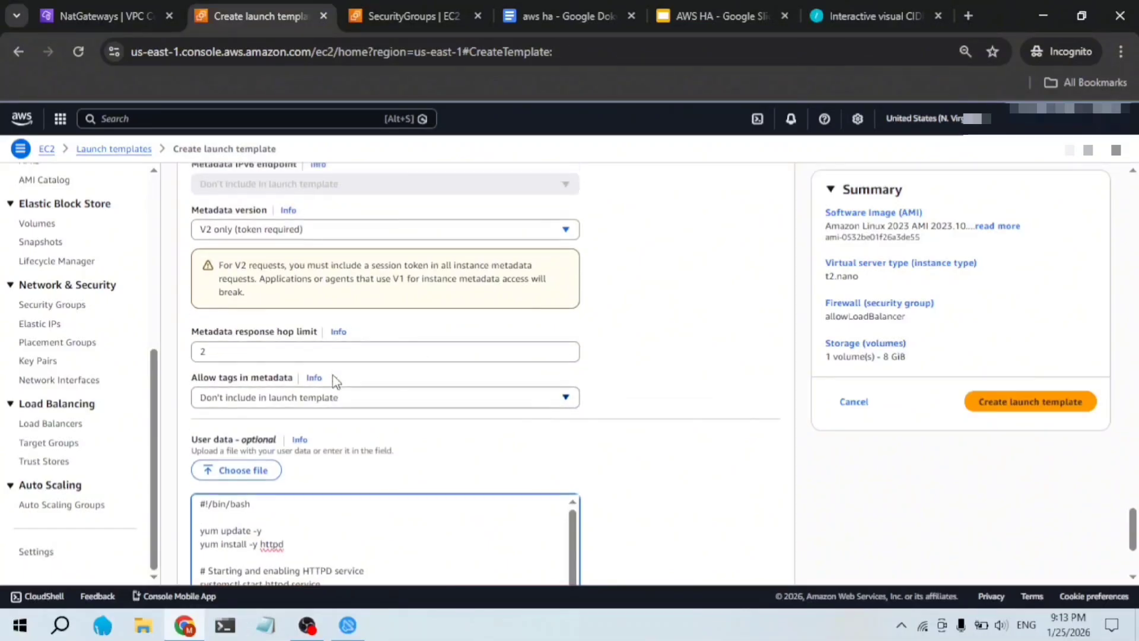
click(236, 245)
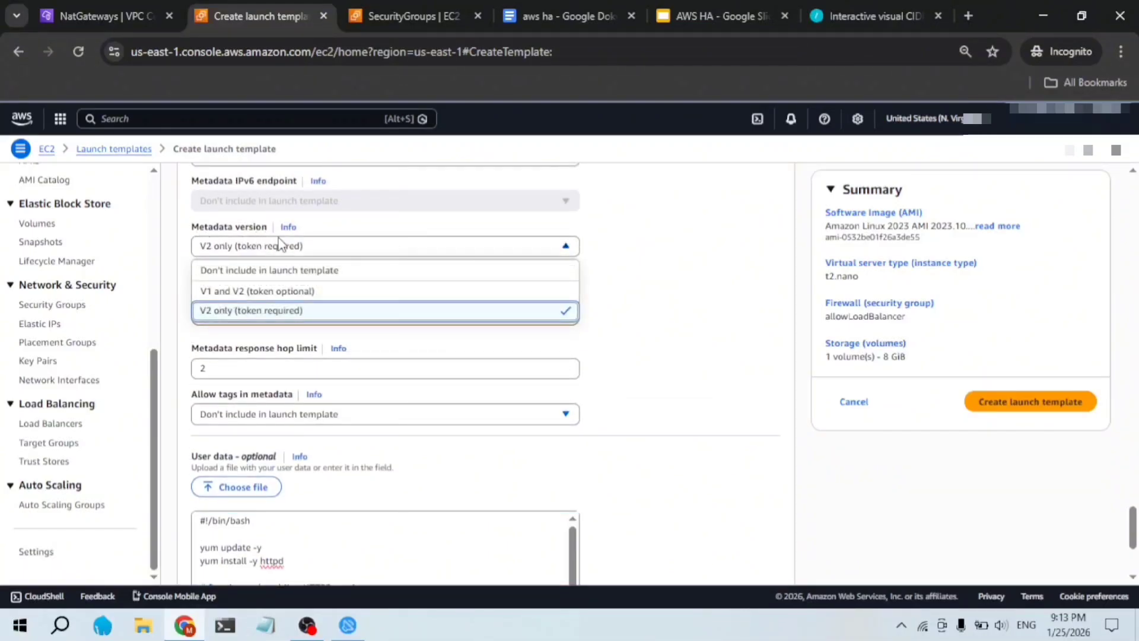
click(287, 291)
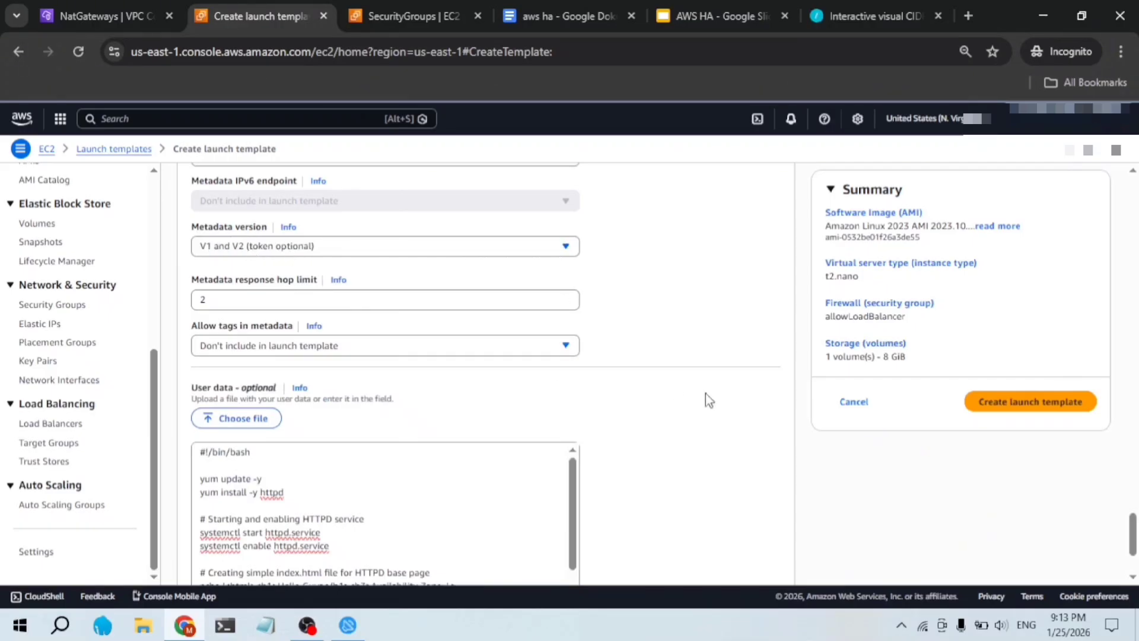
Step: Review the launch template settings from the user data back up to the template name, and create the launch template
scroll(706, 393, down, 2)
scroll(706, 394, up, 3)
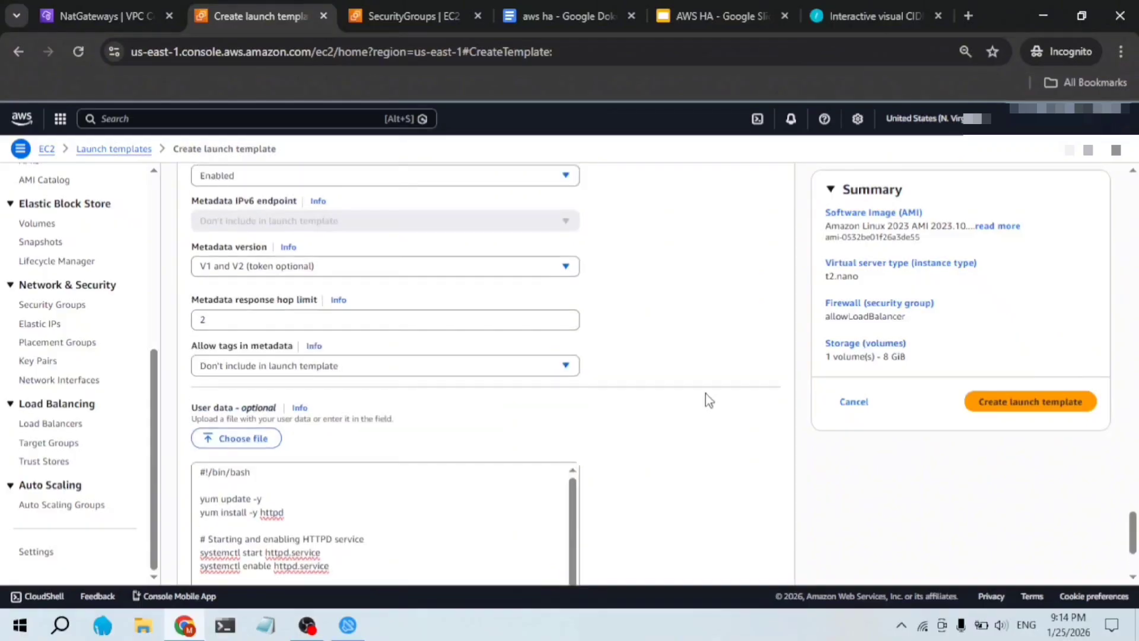
scroll(706, 393, up, 4)
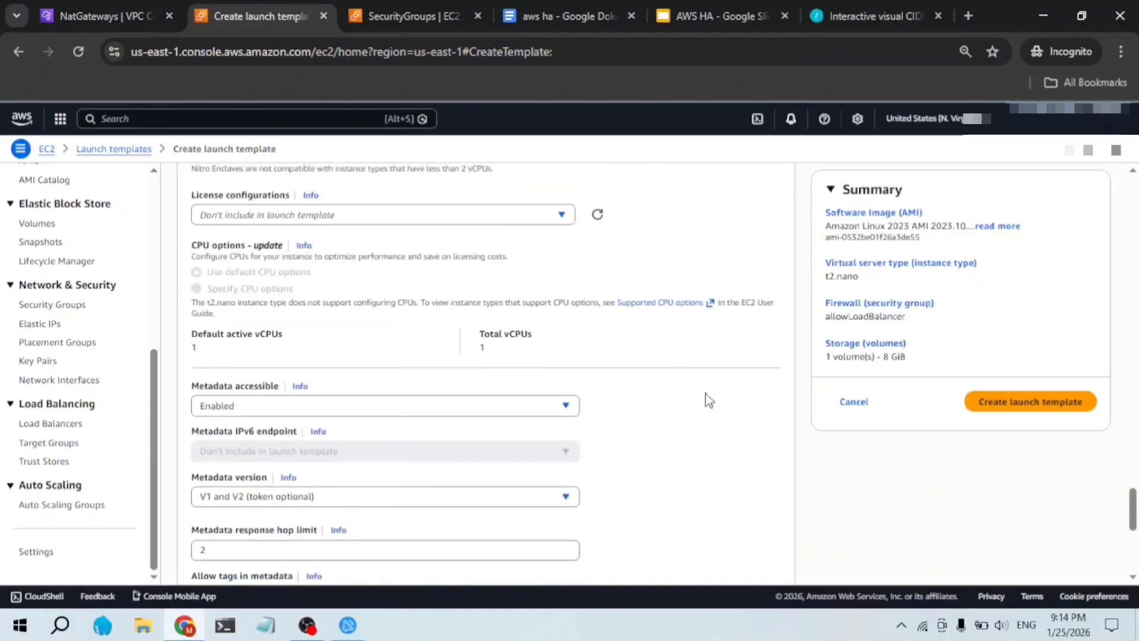
scroll(705, 394, up, 7)
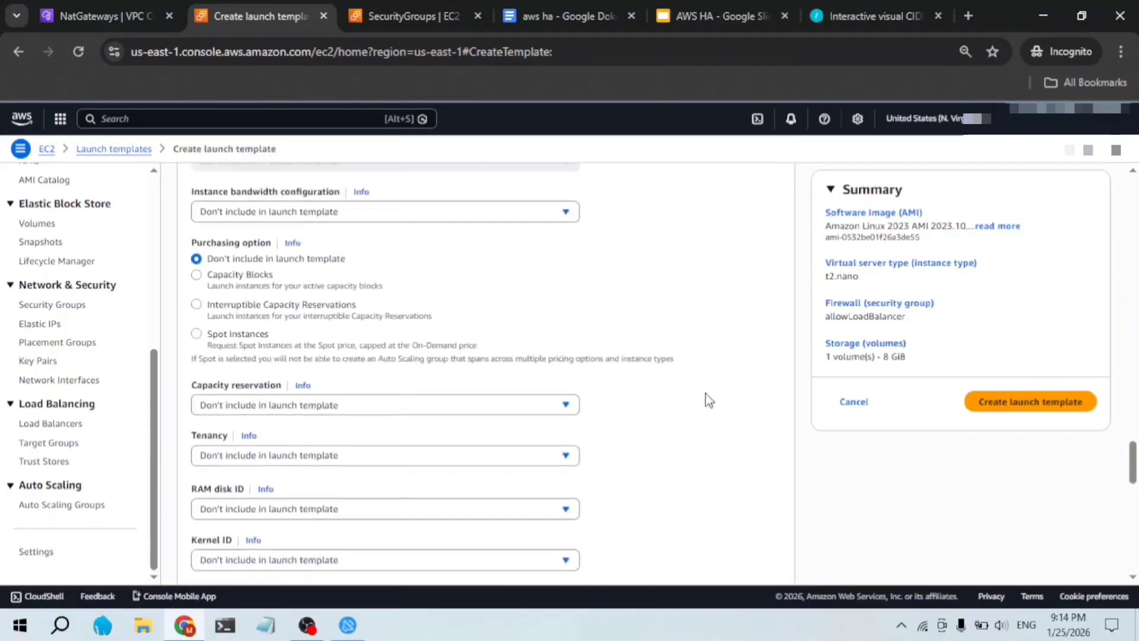
scroll(705, 394, up, 15)
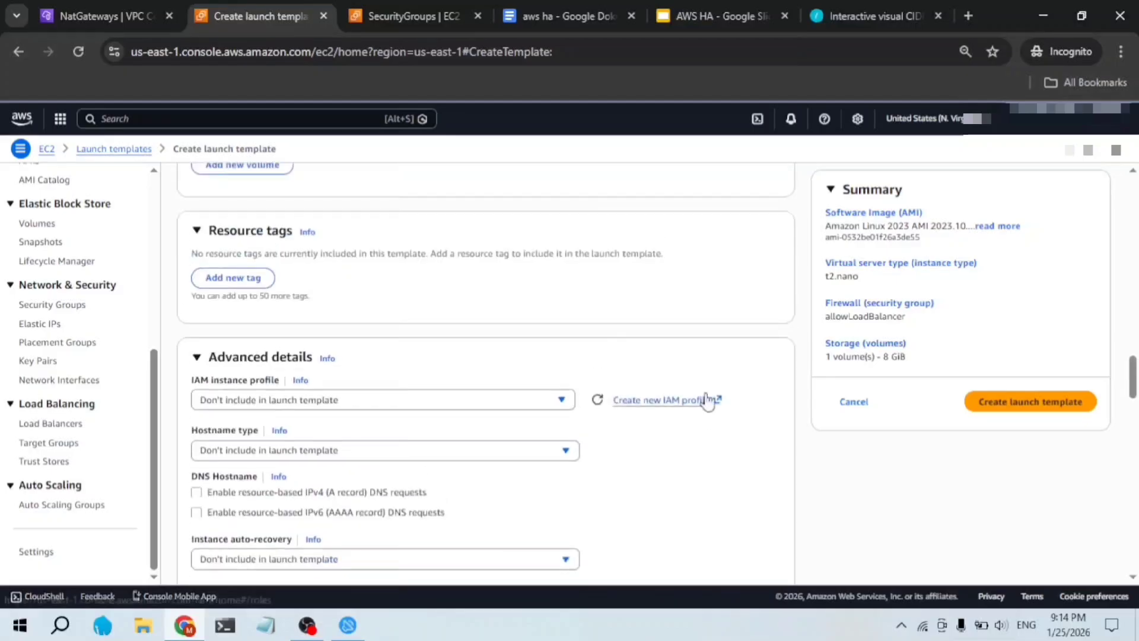
scroll(706, 393, up, 10)
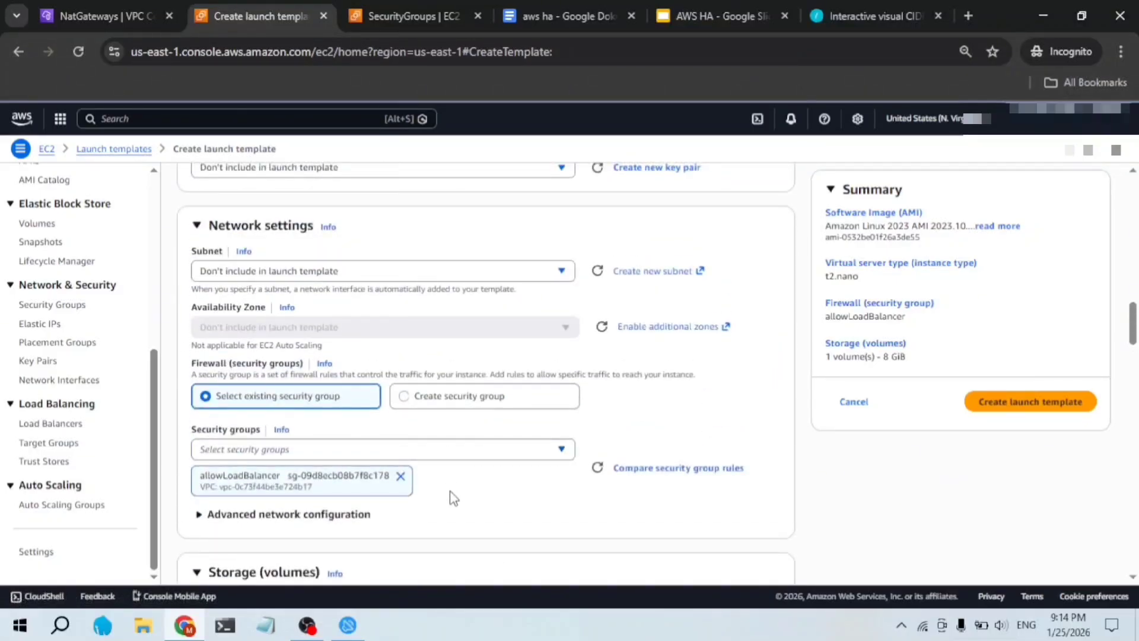
scroll(454, 498, up, 9)
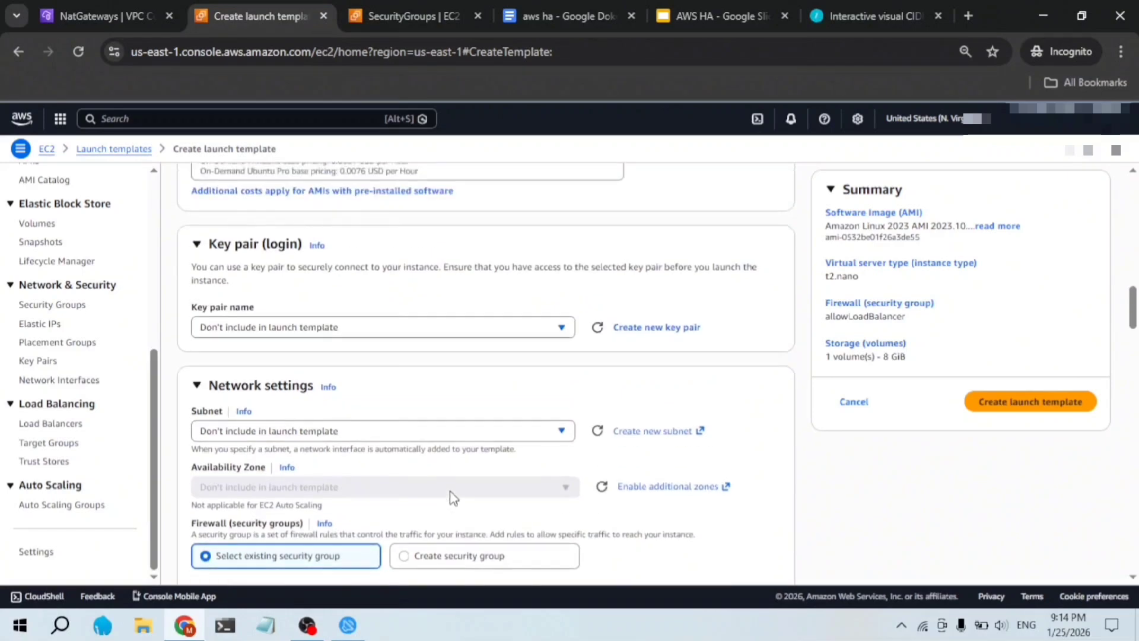
scroll(453, 498, up, 8)
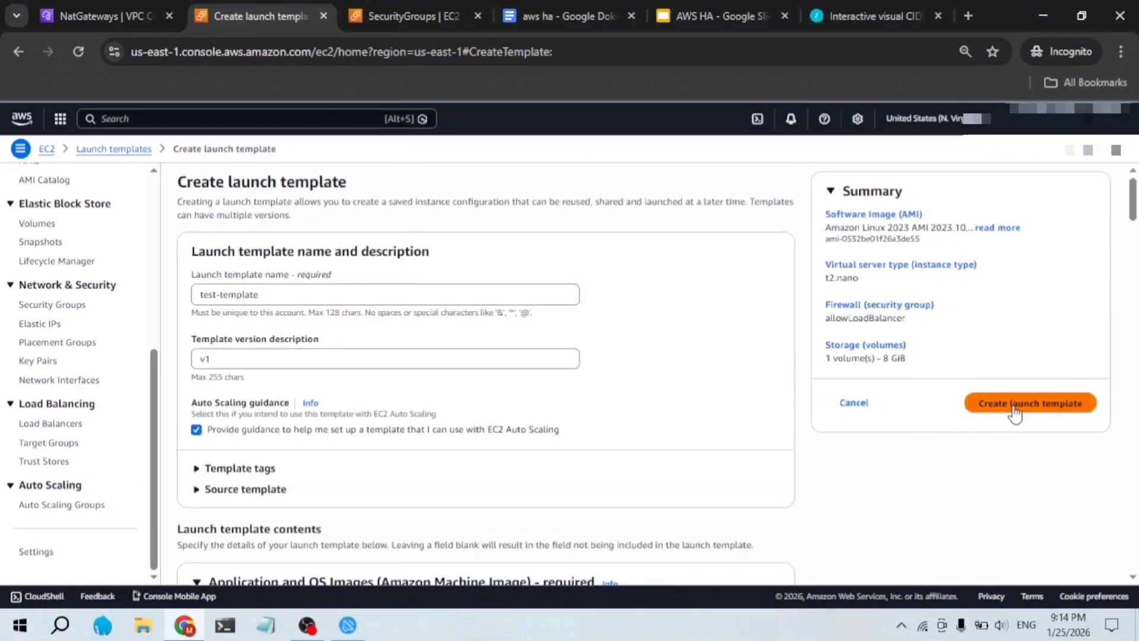
click(1014, 409)
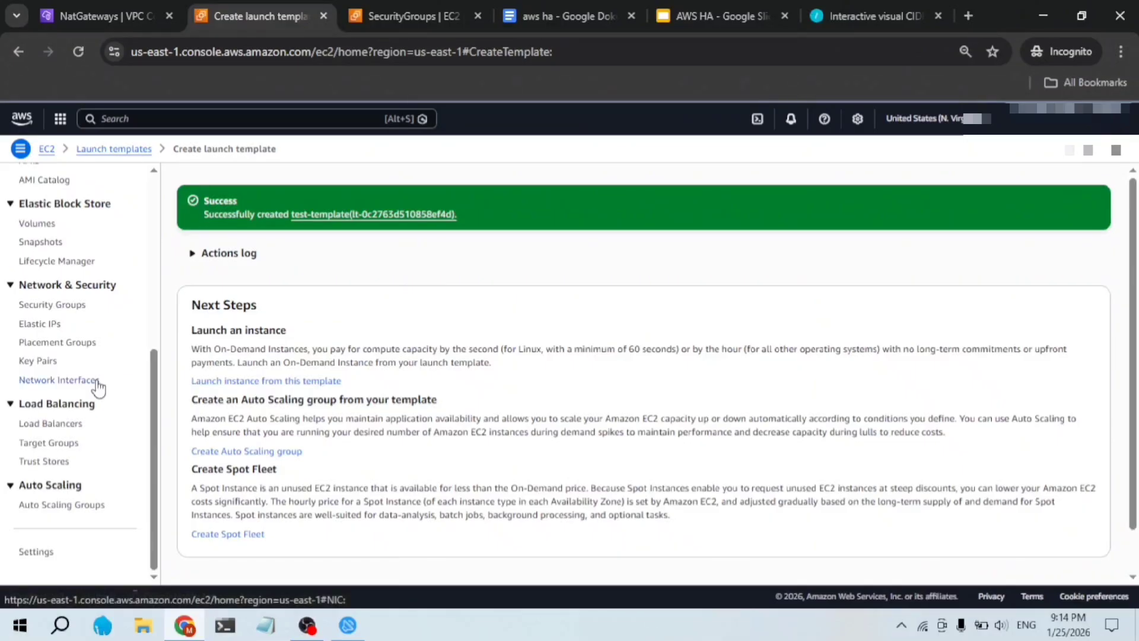
Step: Start a new target group under EC2 load balancing and name it test-target
click(62, 449)
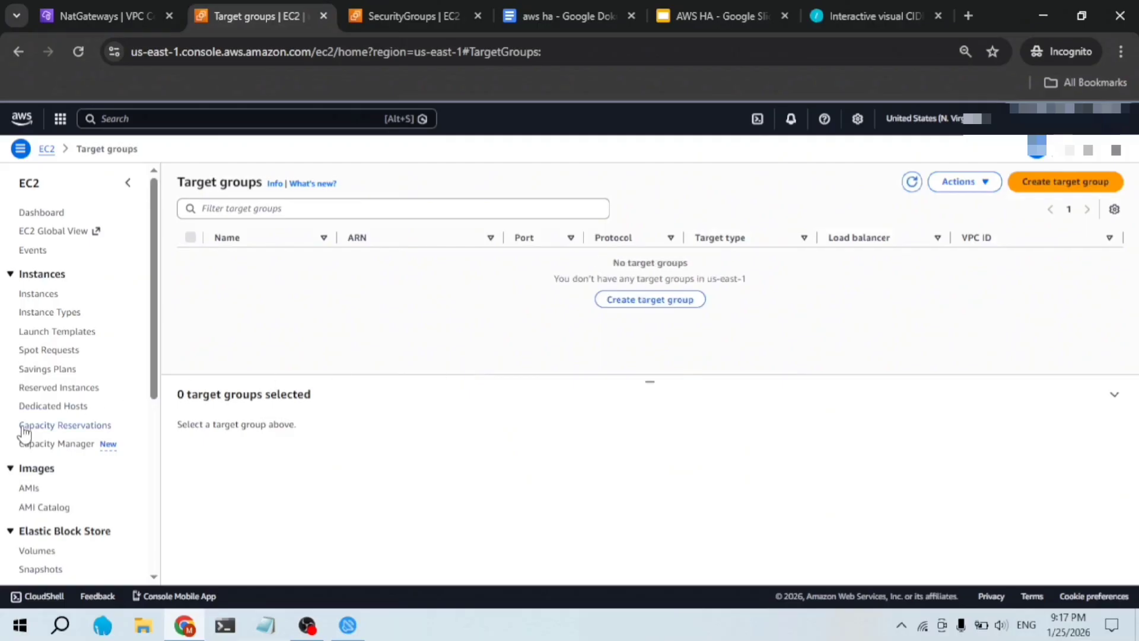
scroll(24, 433, down, 5)
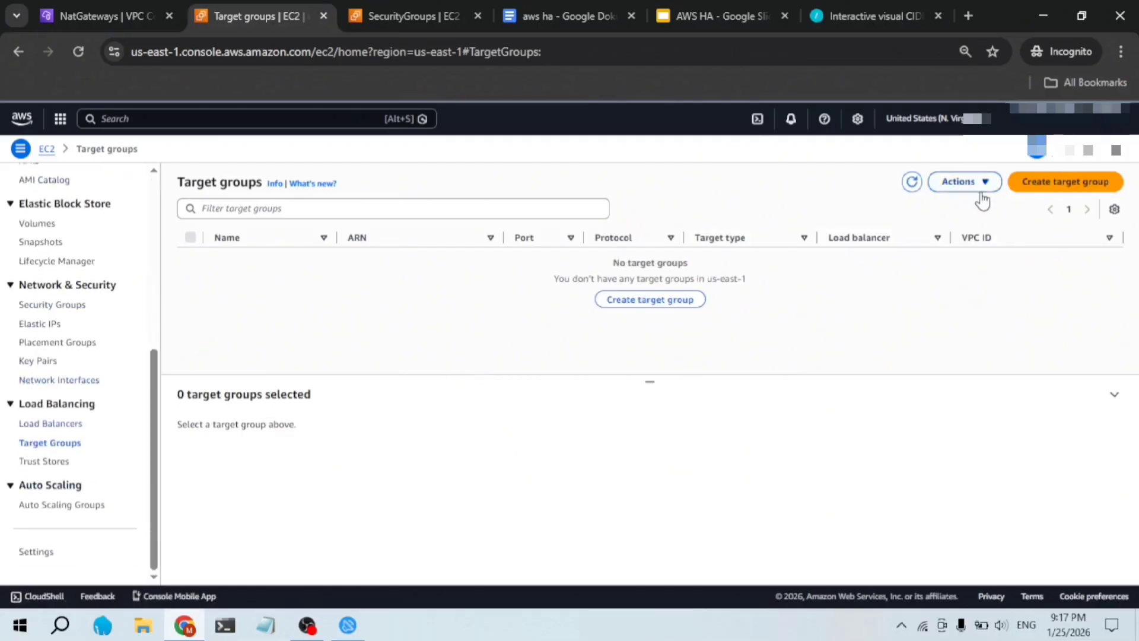
click(1048, 181)
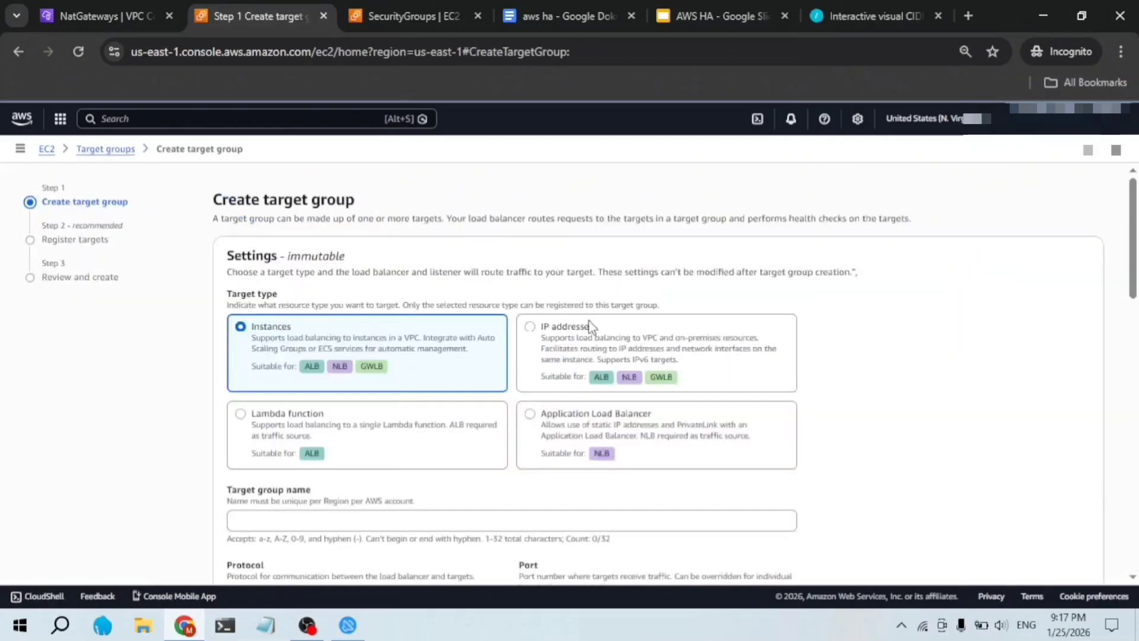
scroll(332, 360, down, 1)
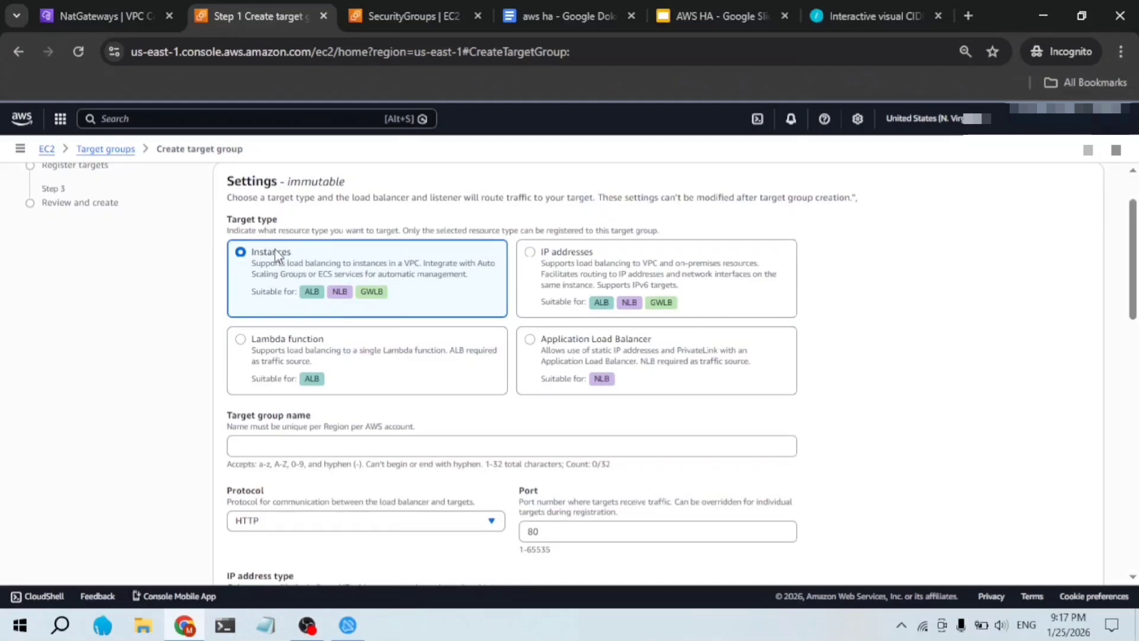
scroll(290, 262, down, 2)
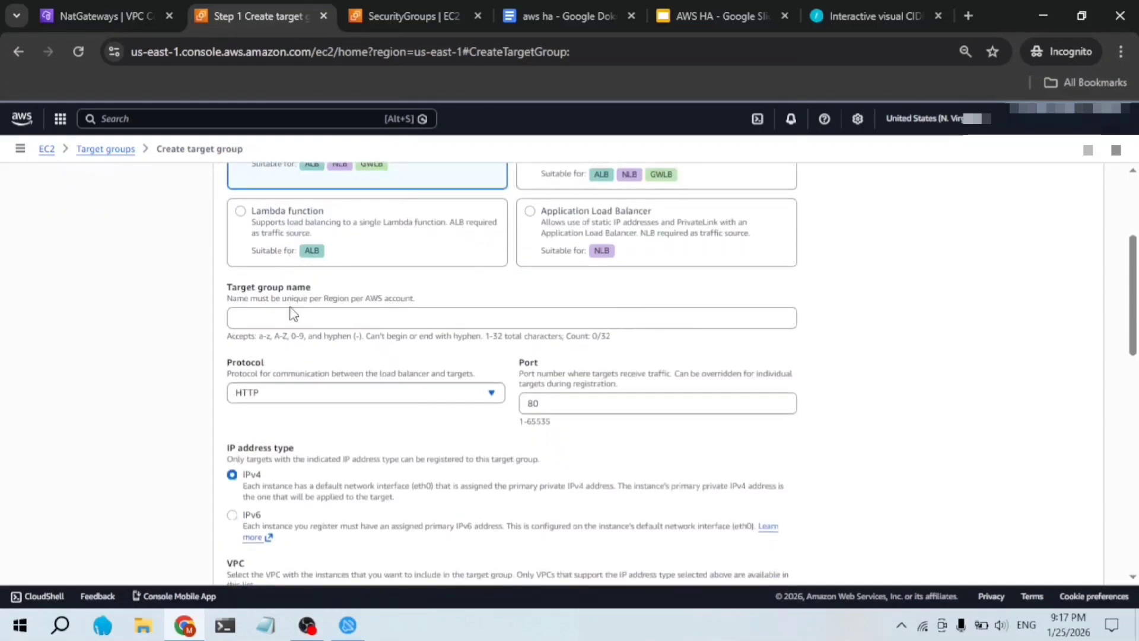
click(292, 316)
text(tset)
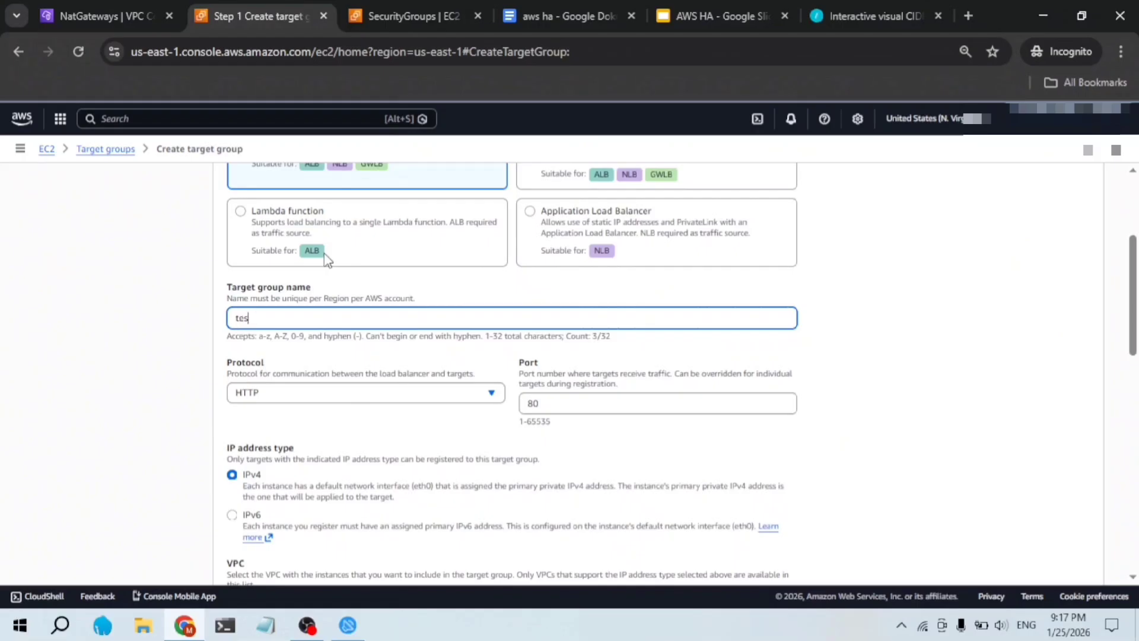
text(-target)
Step: Keep HTTP as the target group's protocol, assign it to test-vpc, and check the health check settings
scroll(325, 259, down, 2)
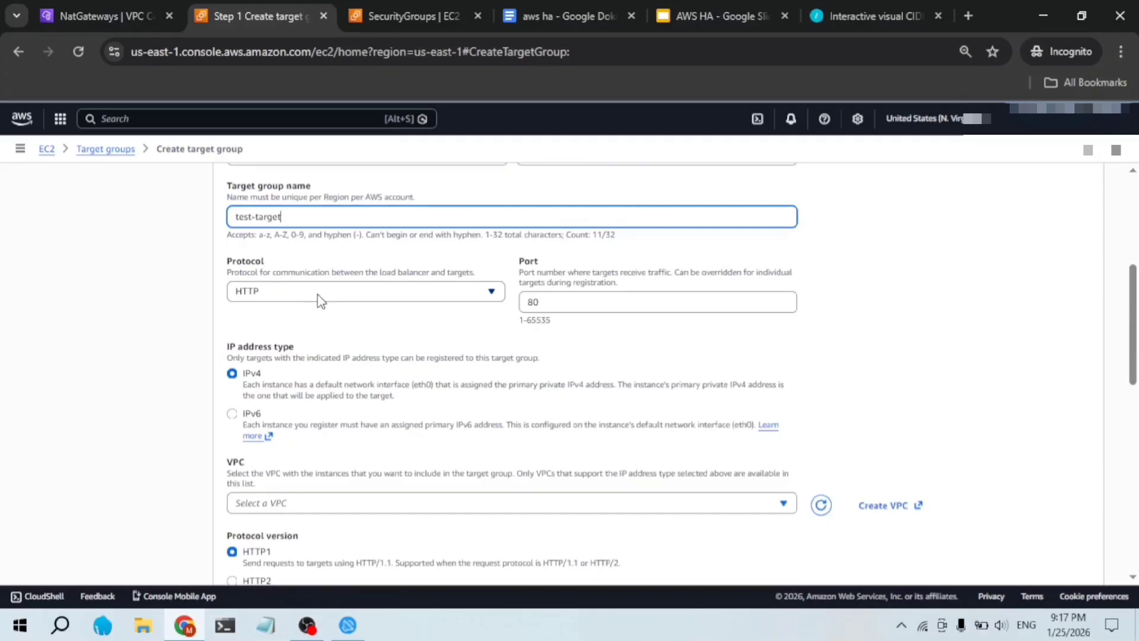
click(319, 296)
click(320, 296)
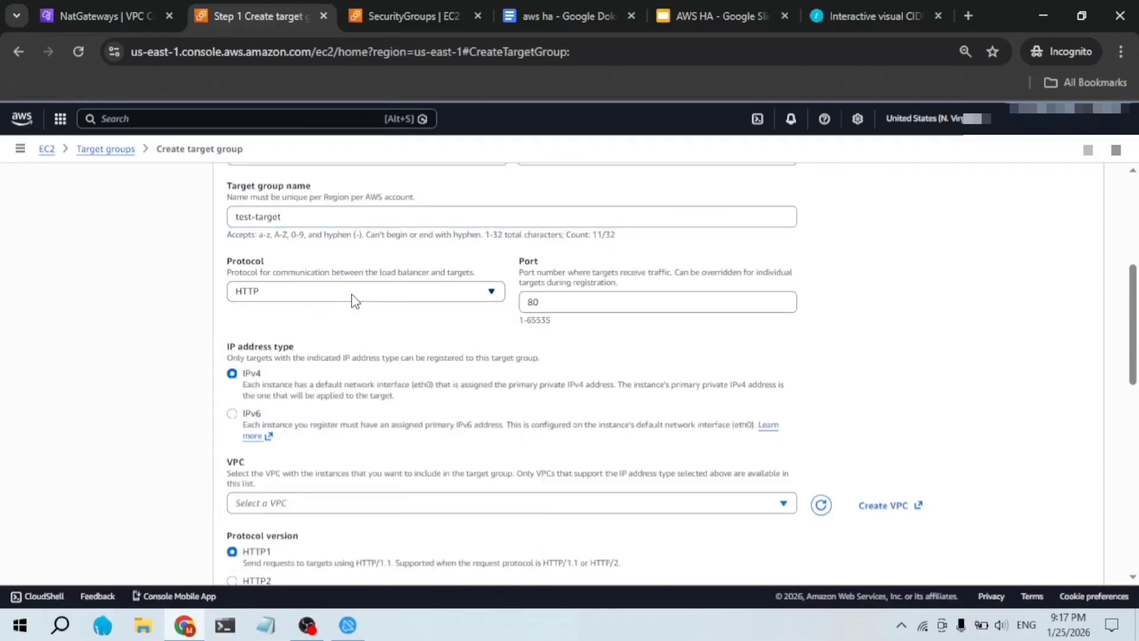
scroll(389, 298, down, 2)
scroll(392, 296, down, 1)
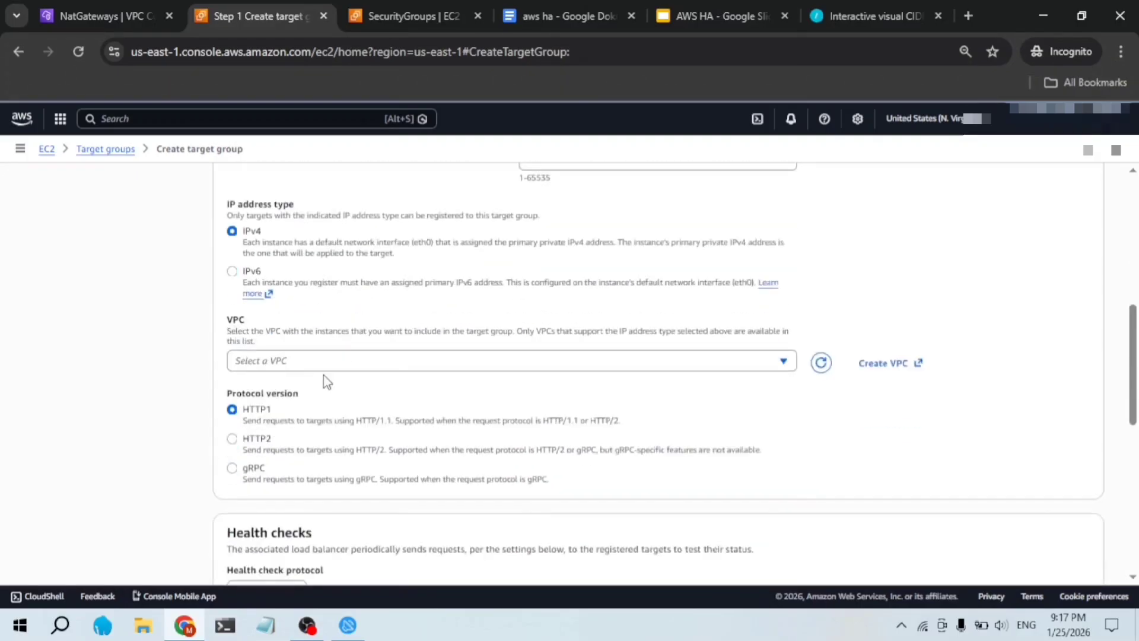
click(341, 364)
click(325, 423)
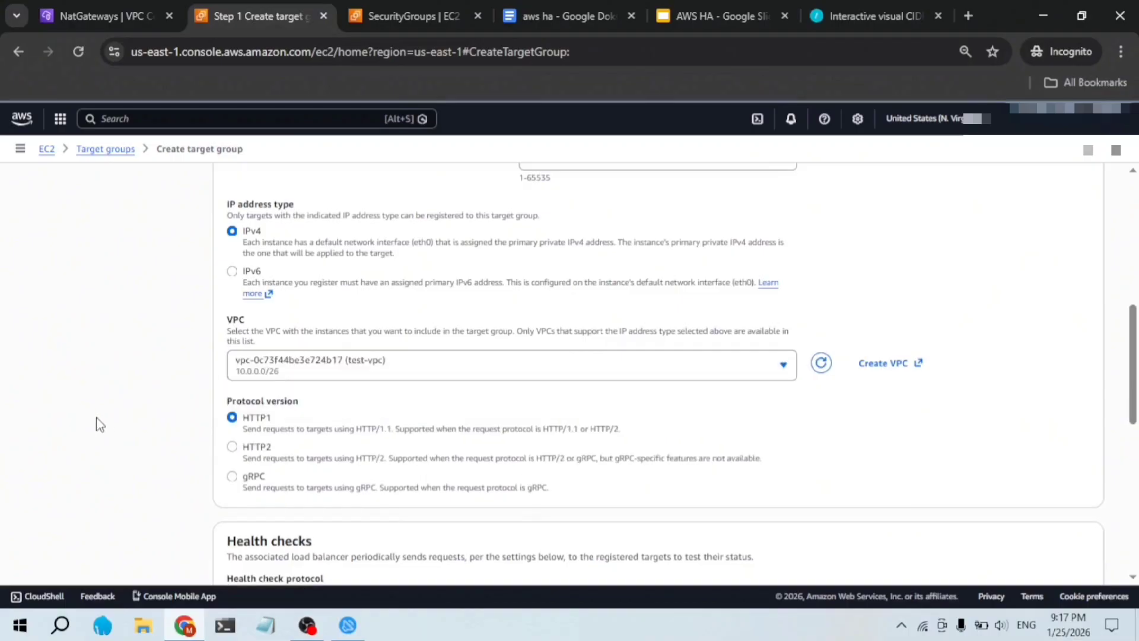
scroll(100, 424, down, 6)
scroll(194, 420, up, 3)
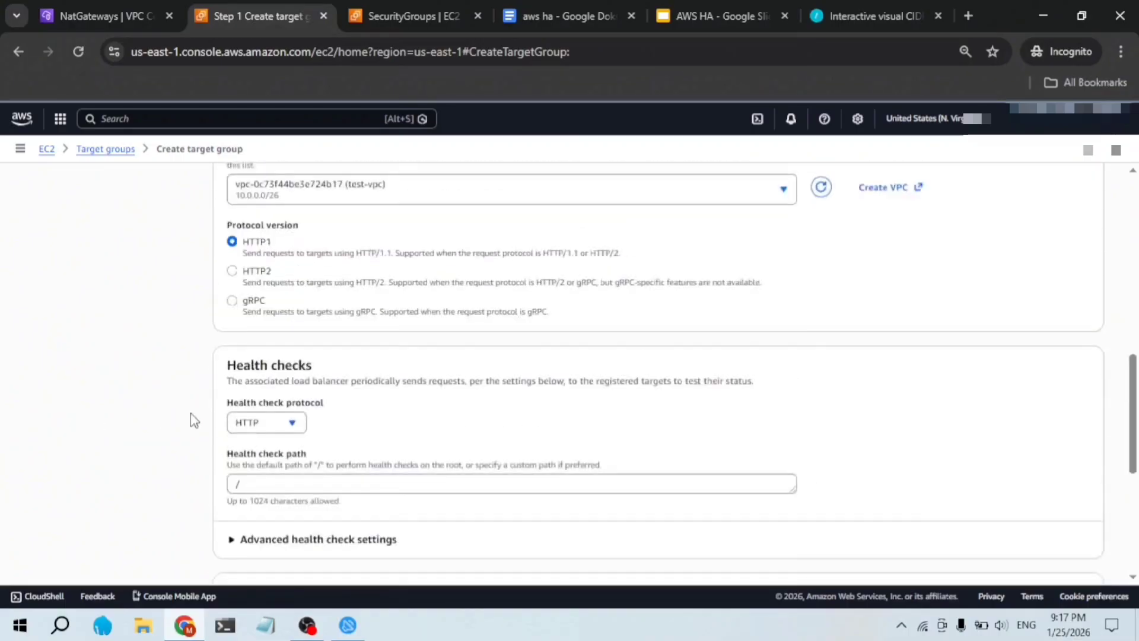
Step: Keep the target group's remaining default settings, register no instances, and continue to the final review
scroll(190, 419, down, 6)
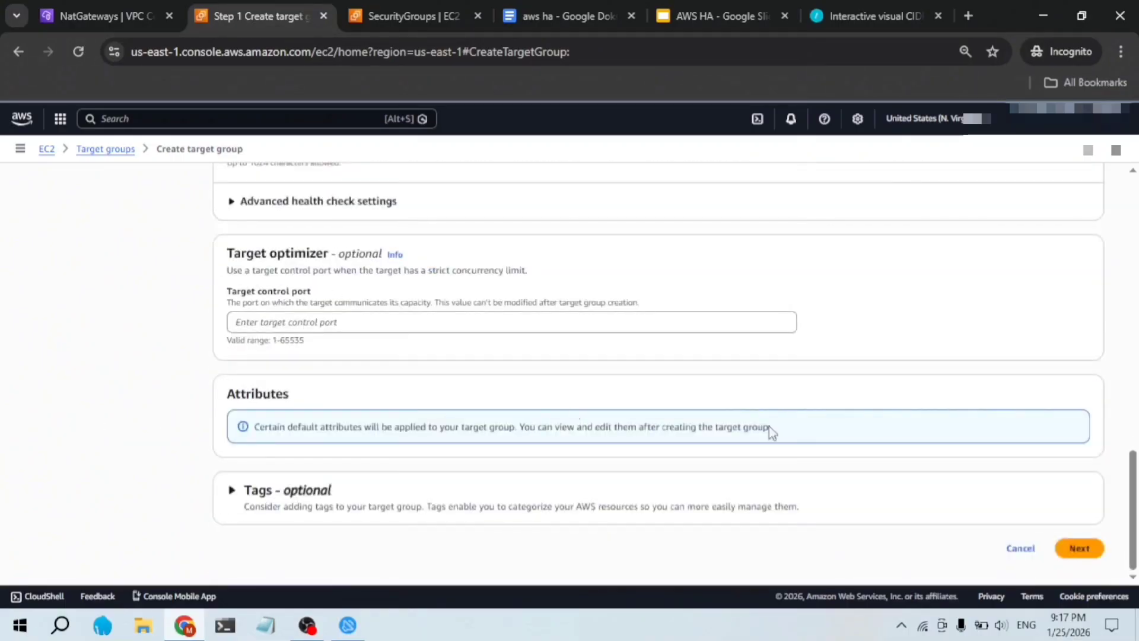
click(1078, 548)
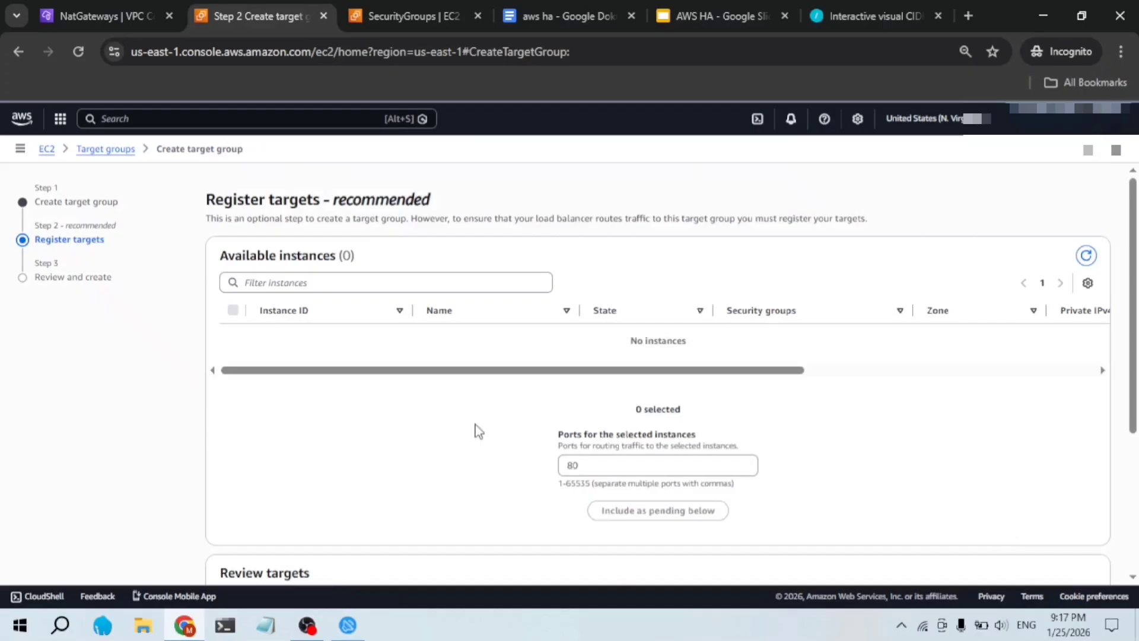
scroll(473, 430, down, 4)
scroll(478, 430, up, 2)
scroll(478, 430, up, 2)
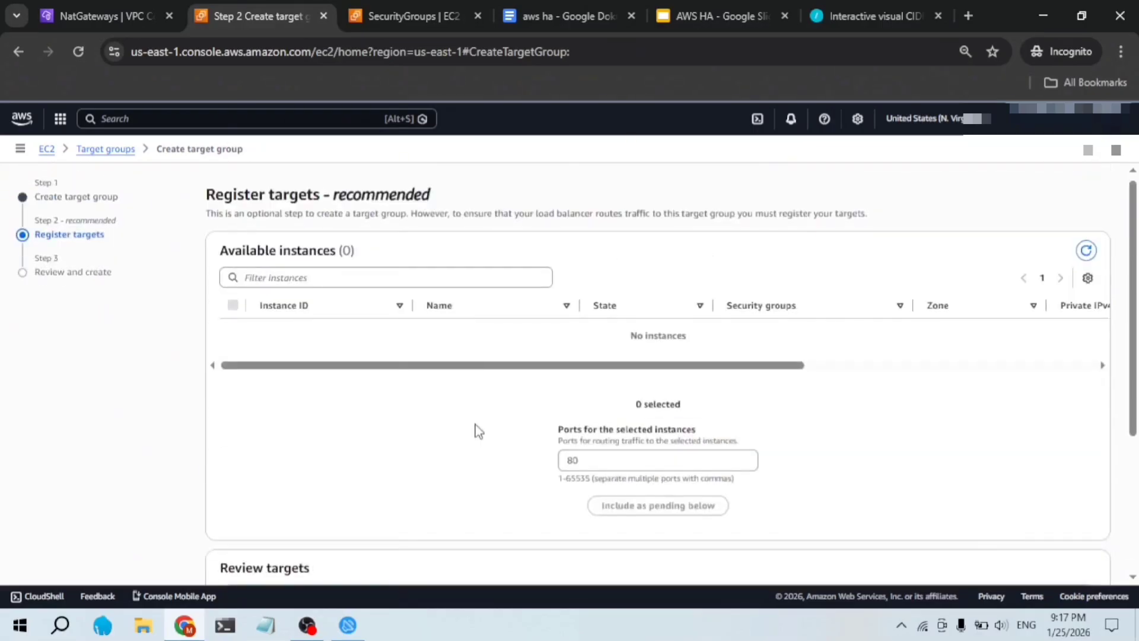
scroll(476, 429, down, 5)
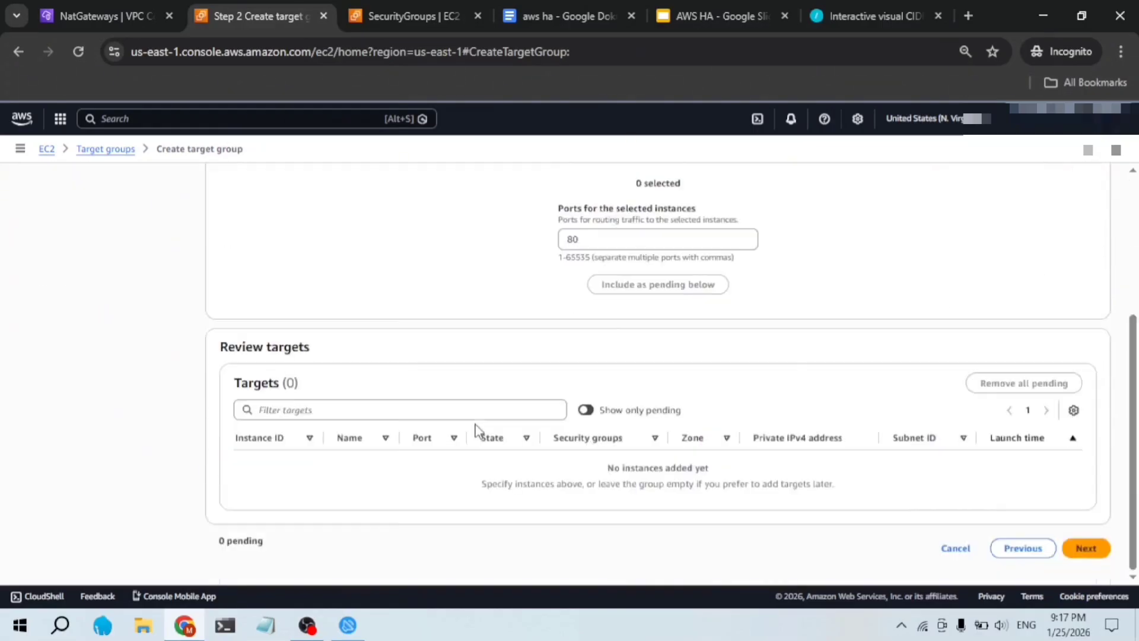
click(1085, 548)
Step: Review the test-target group's configuration, create the target group, and look over its details page
scroll(753, 326, down, 3)
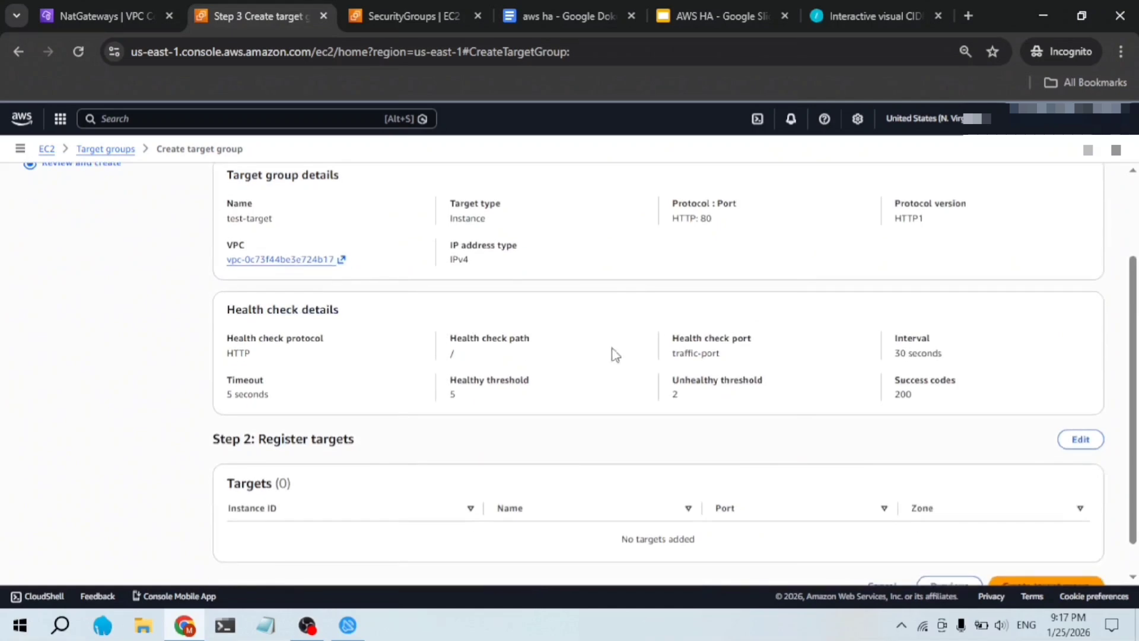
scroll(583, 362, up, 2)
scroll(582, 357, up, 1)
scroll(582, 358, down, 3)
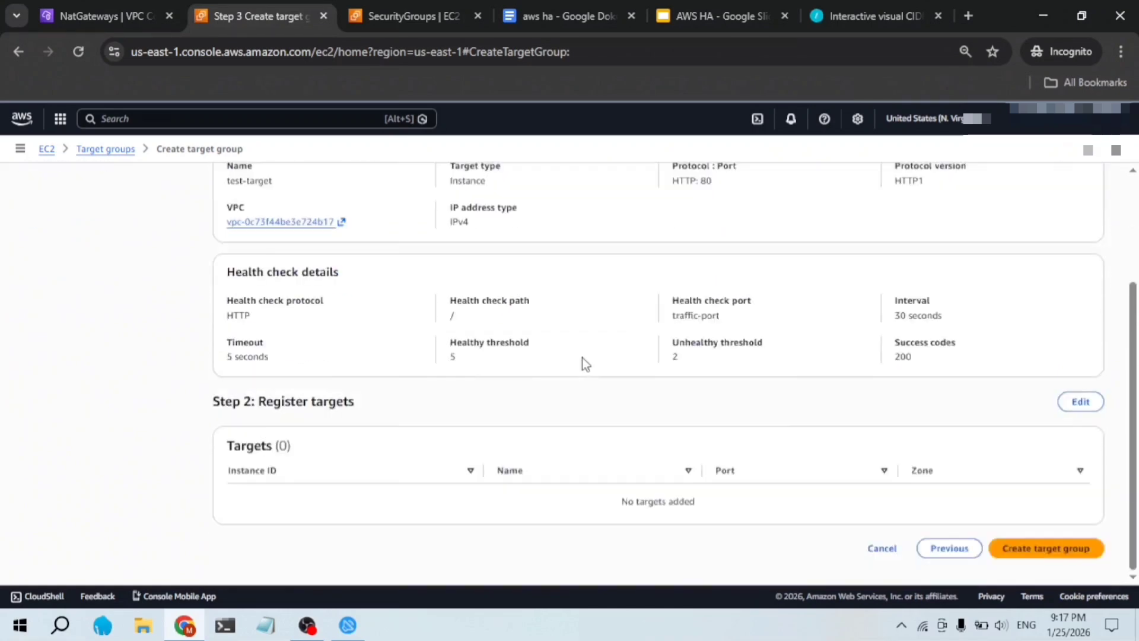
click(1049, 549)
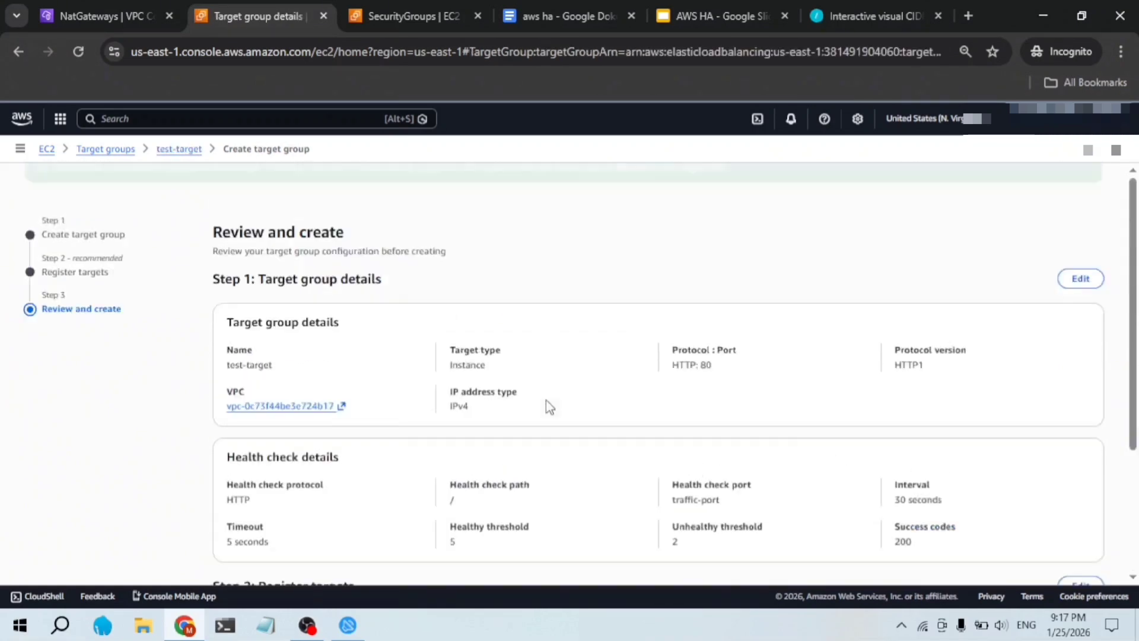
scroll(548, 408, down, 2)
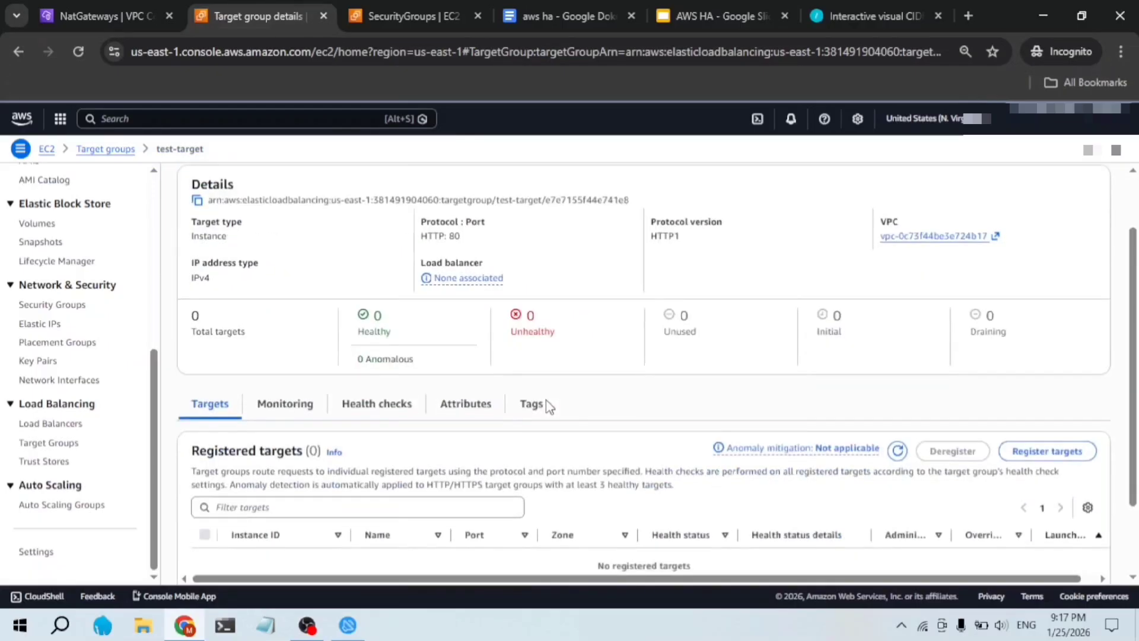
scroll(548, 409, up, 2)
scroll(547, 408, up, 1)
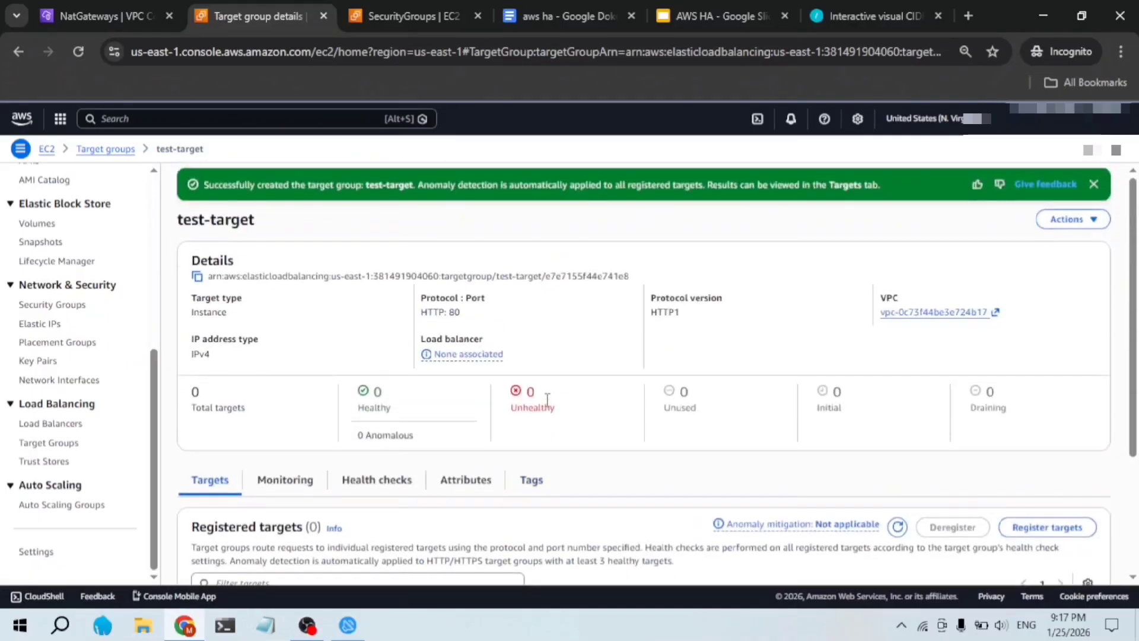
Step: Start creating a load balancer, compare the available types, and choose Application Load Balancer
click(72, 428)
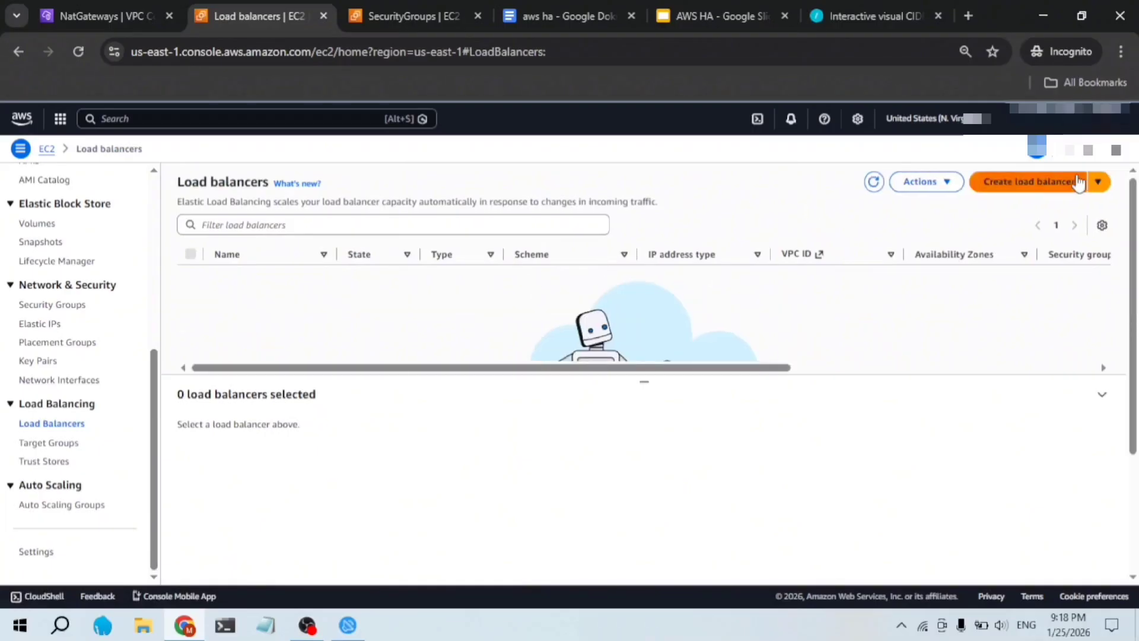
click(1035, 184)
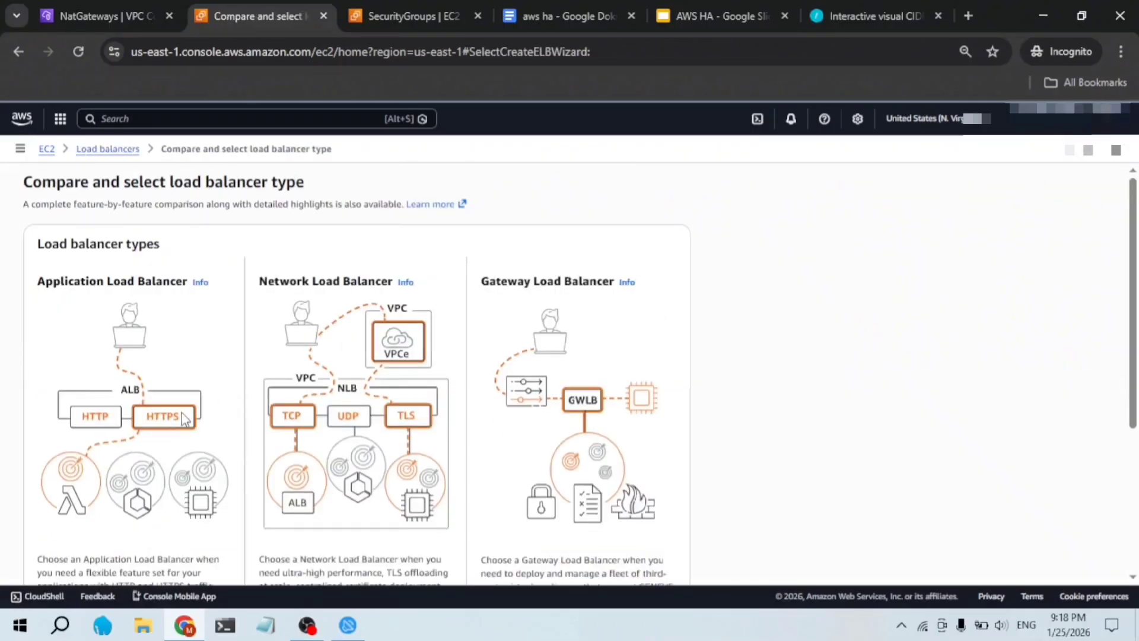
scroll(171, 418, down, 3)
scroll(129, 438, down, 2)
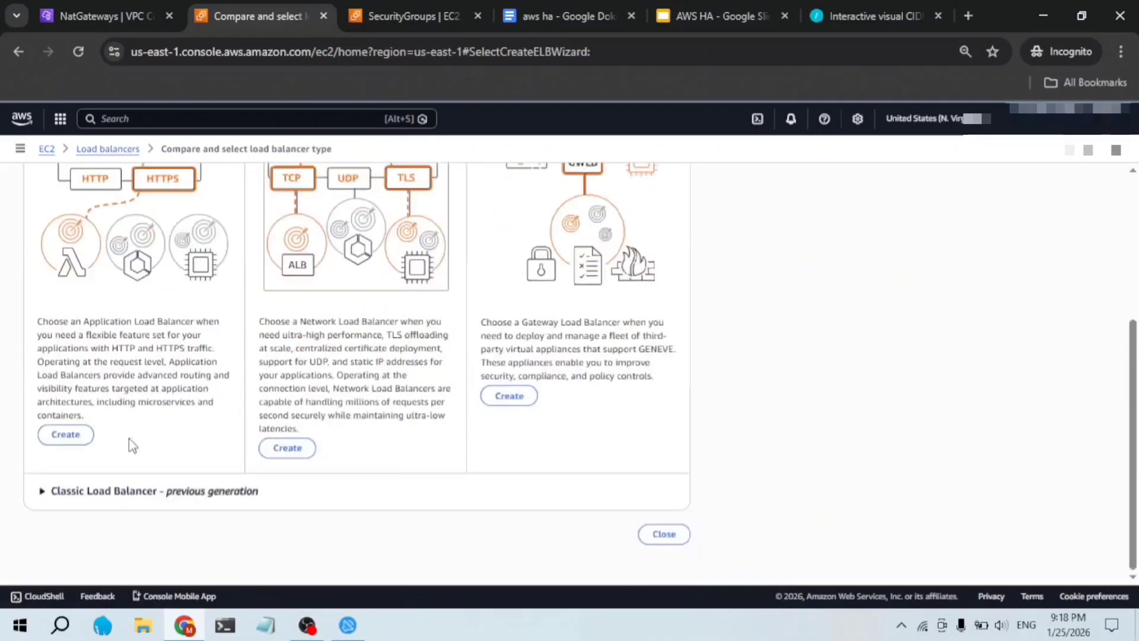
click(64, 436)
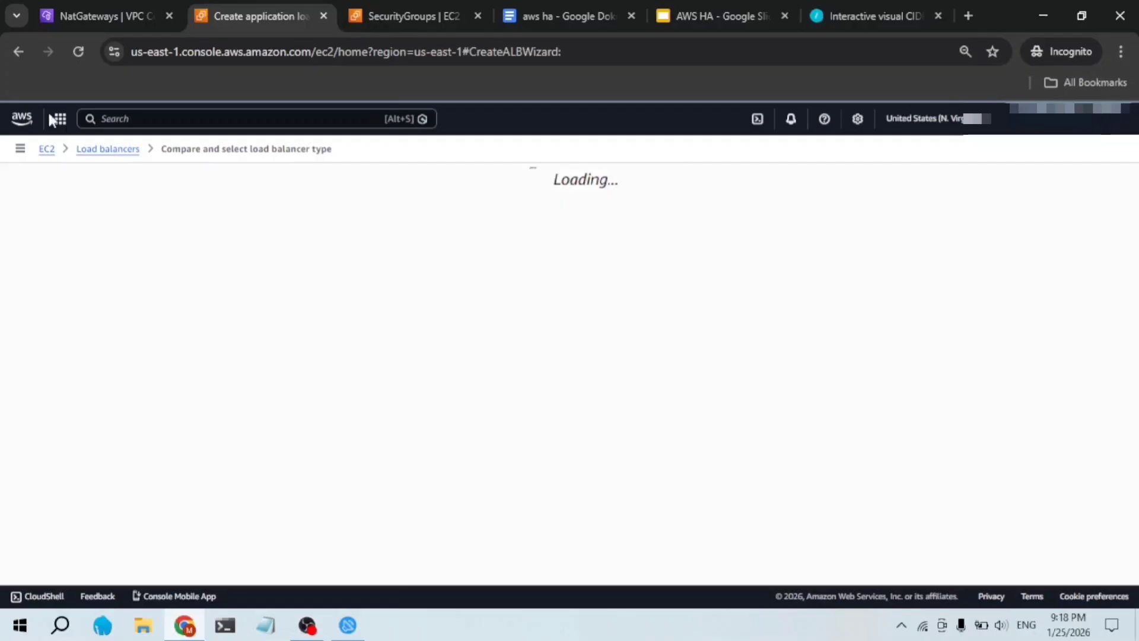
click(19, 52)
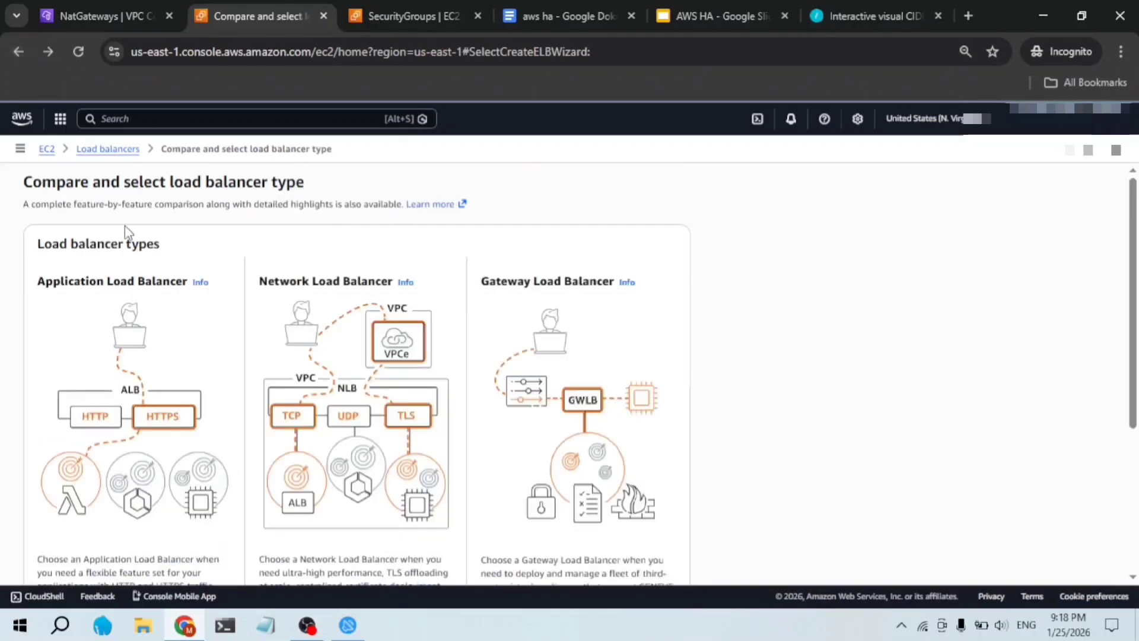
scroll(47, 289, down, 2)
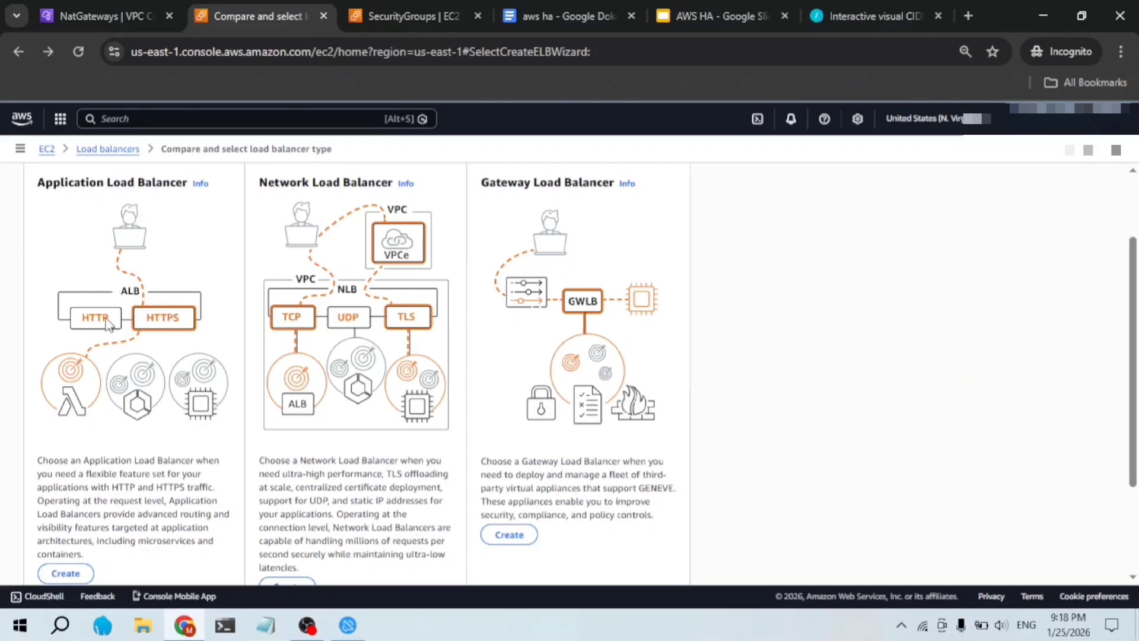
scroll(123, 330, down, 1)
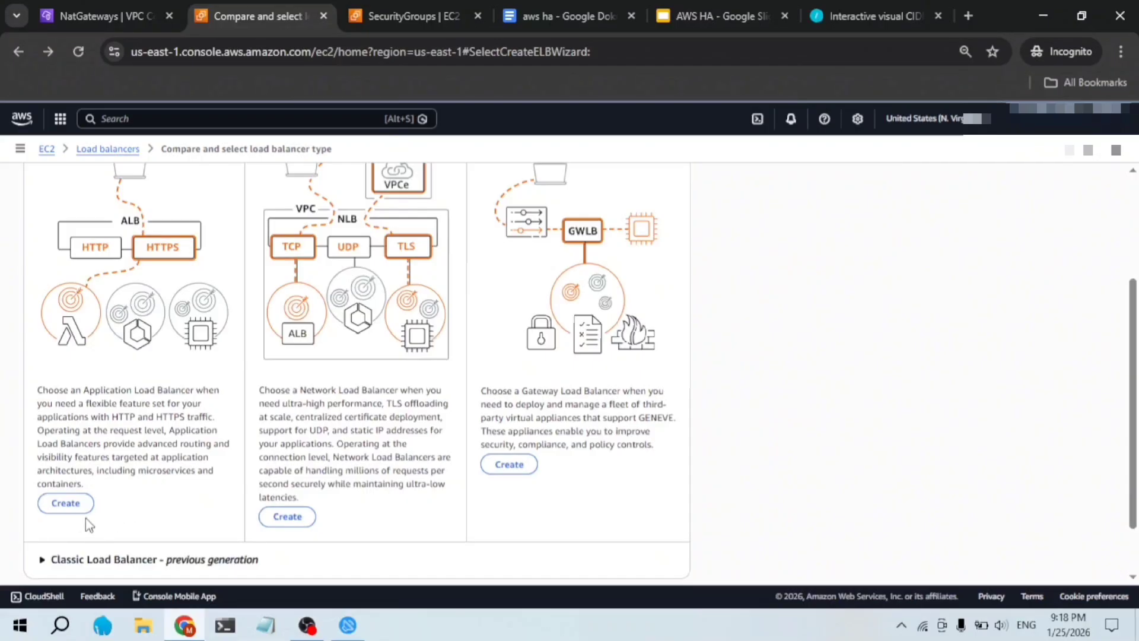
click(67, 504)
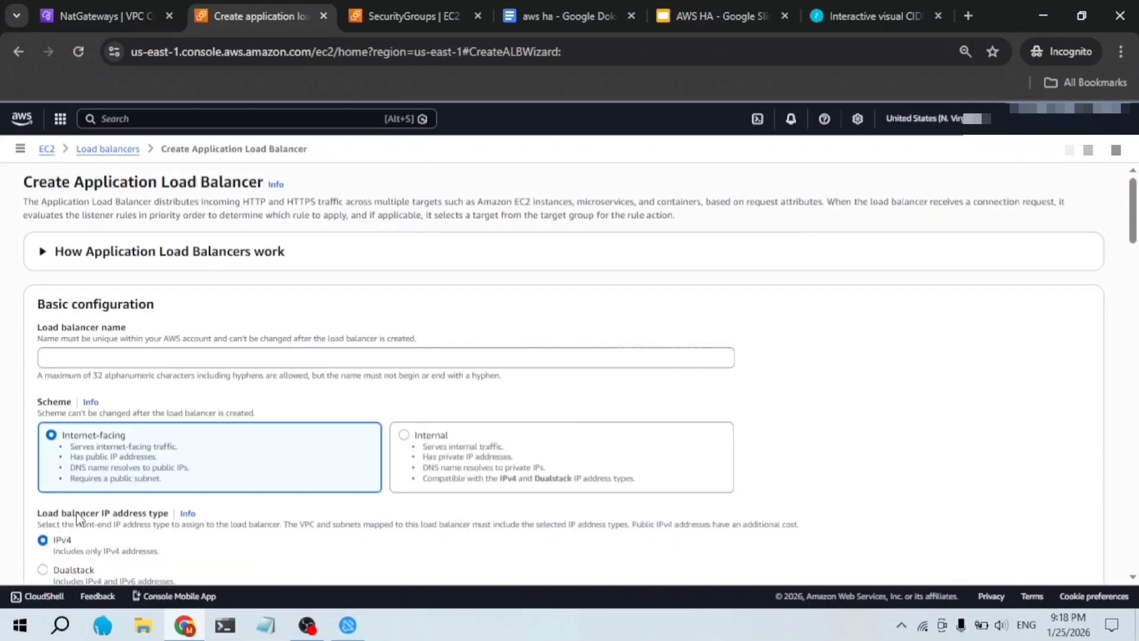
Step: Name the load balancer test-load-balancer and assign it to test-vpc
click(116, 358)
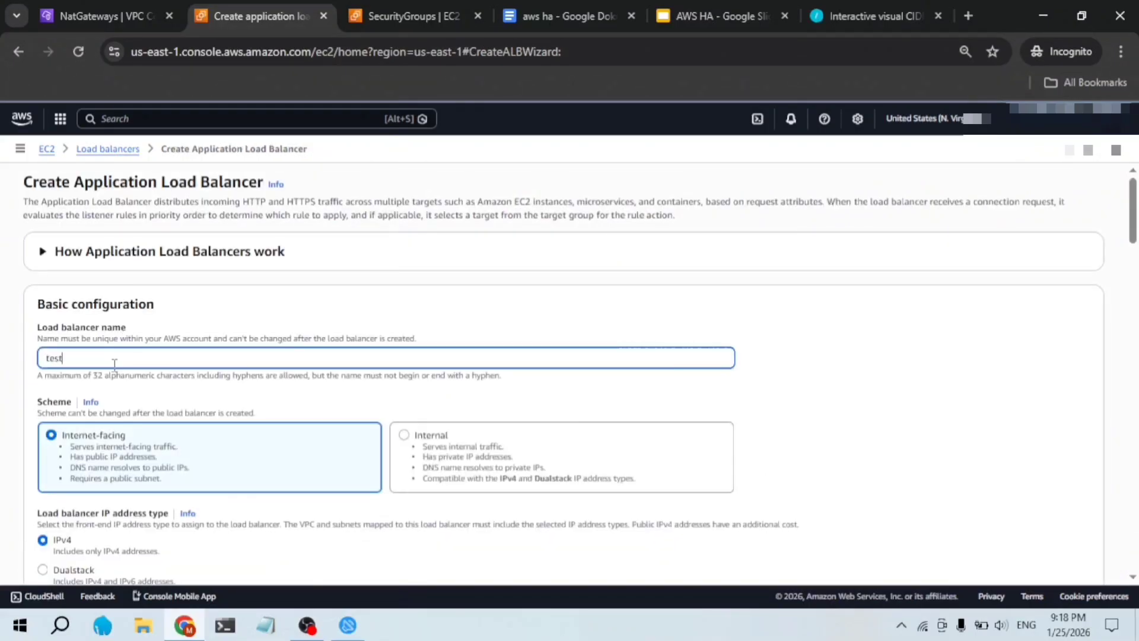
text(test-load-balancer)
scroll(114, 364, down, 6)
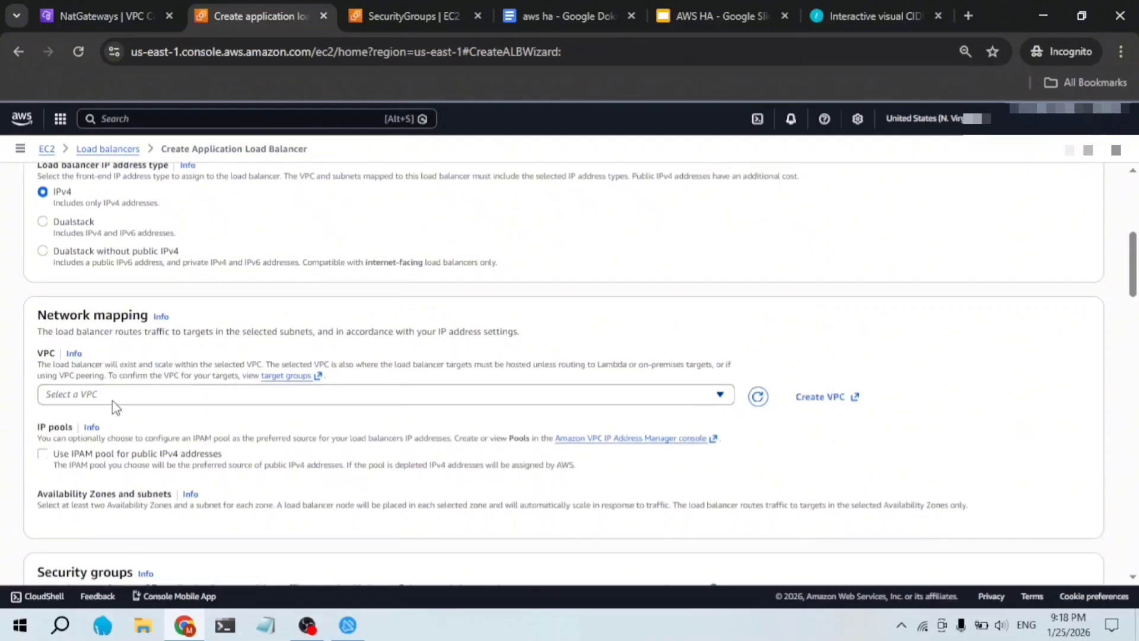
click(112, 399)
click(121, 444)
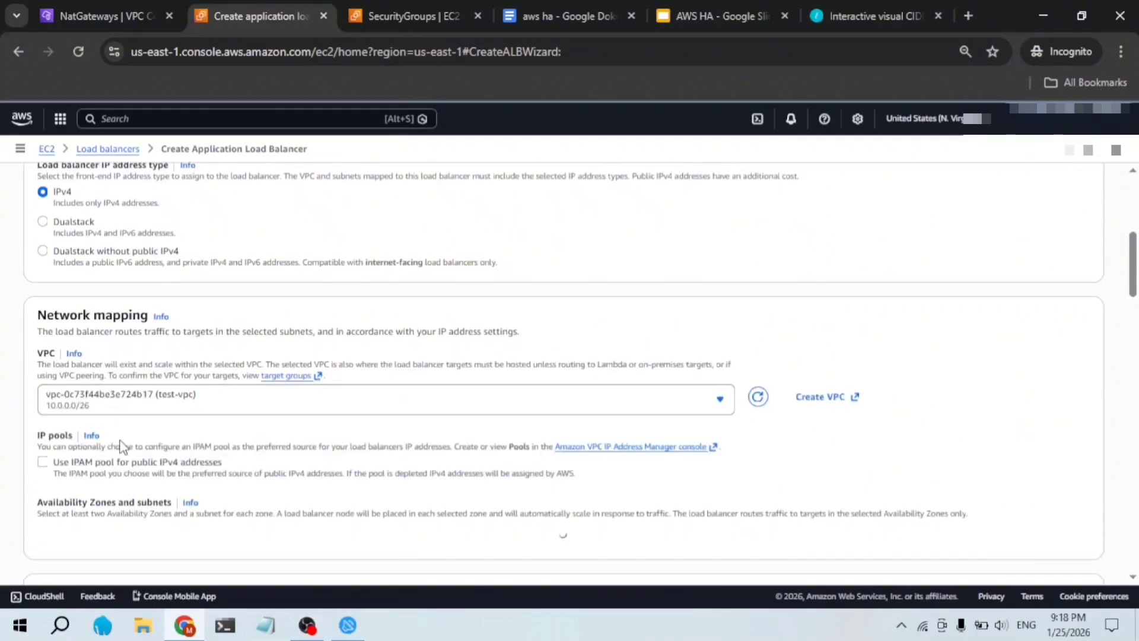
Step: Check the architecture diagram in the AWS HA slides and enable availability zones us-east-1a and us-east-1b for the load balancer
scroll(122, 445, down, 2)
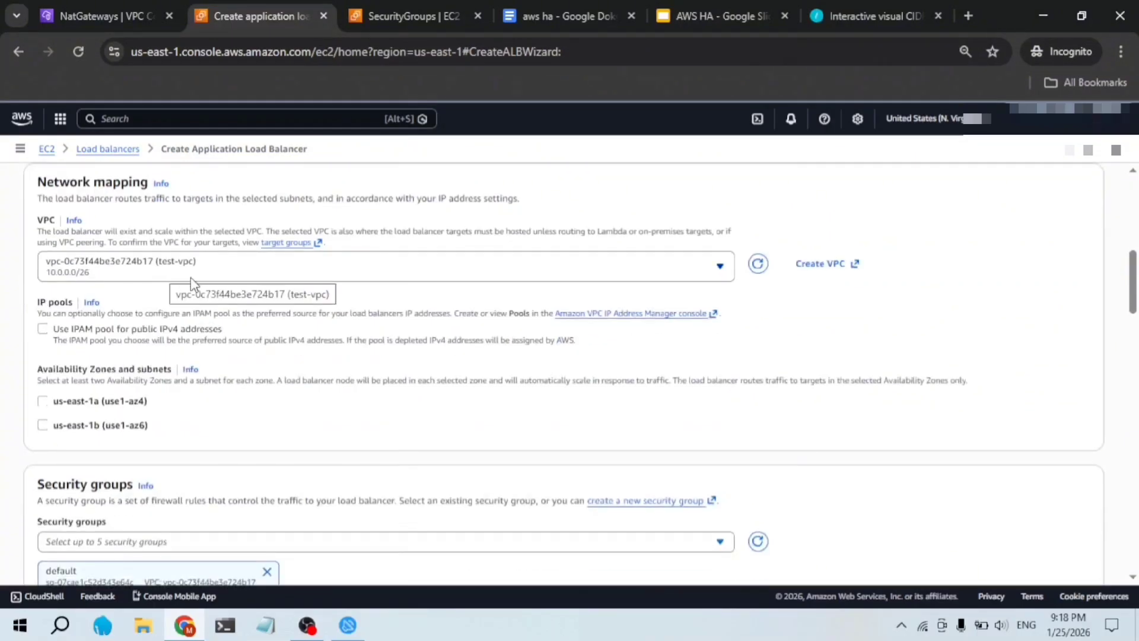
scroll(197, 283, down, 1)
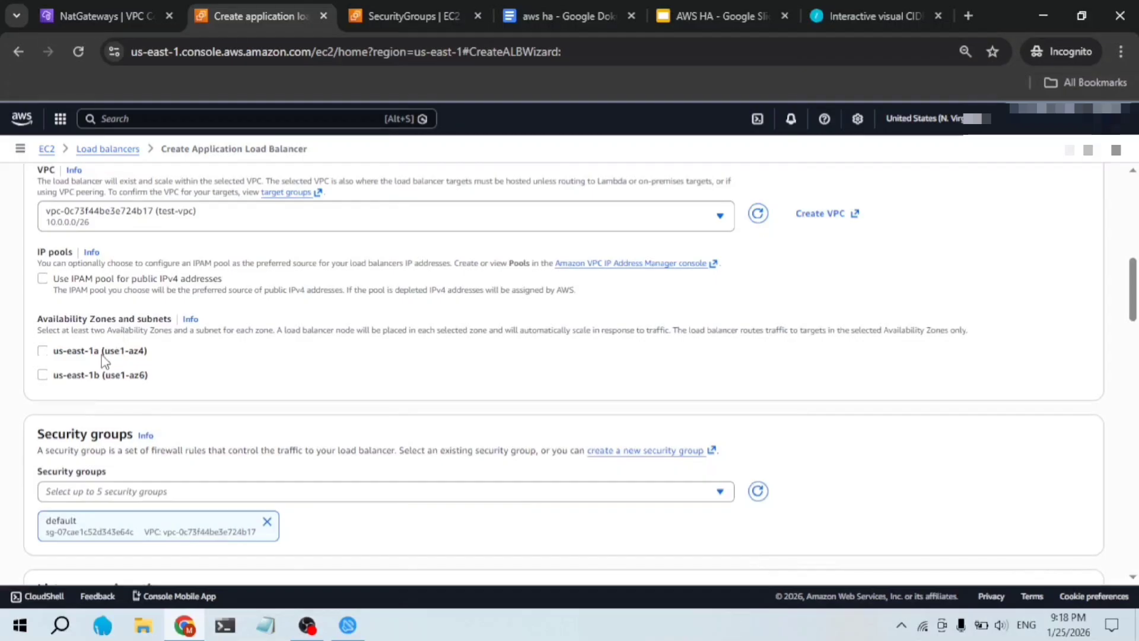
click(720, 12)
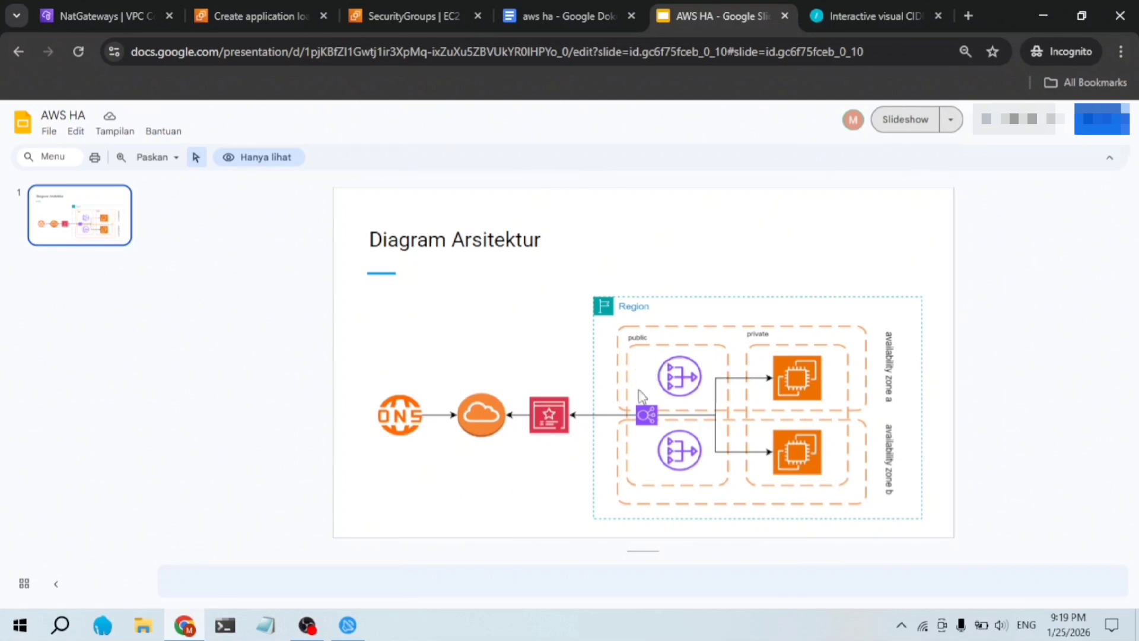
click(244, 18)
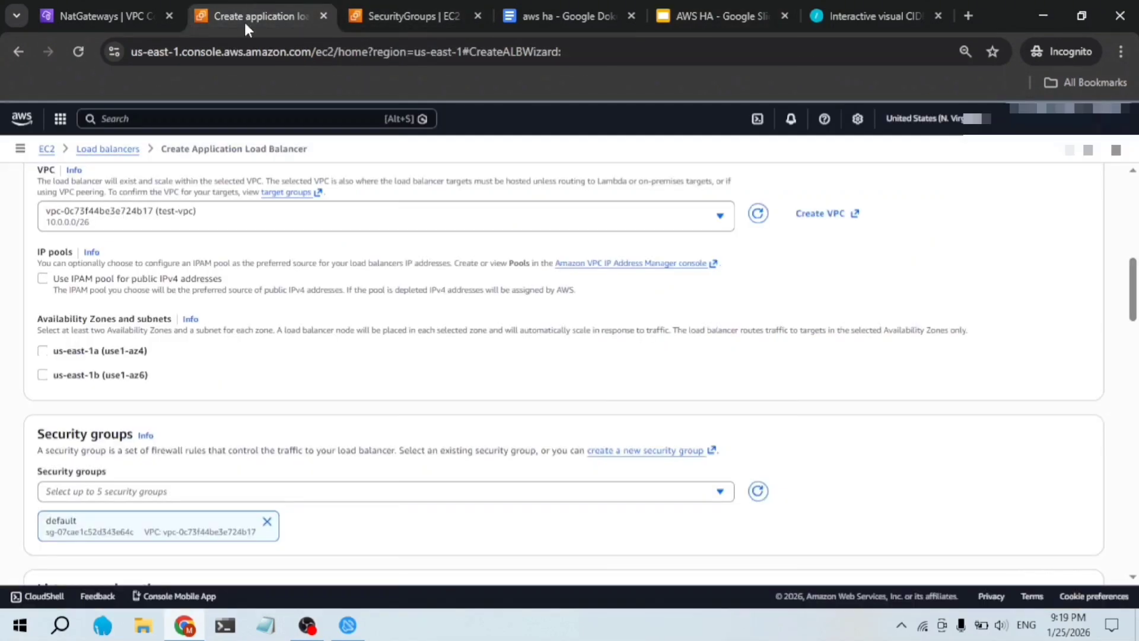
click(77, 351)
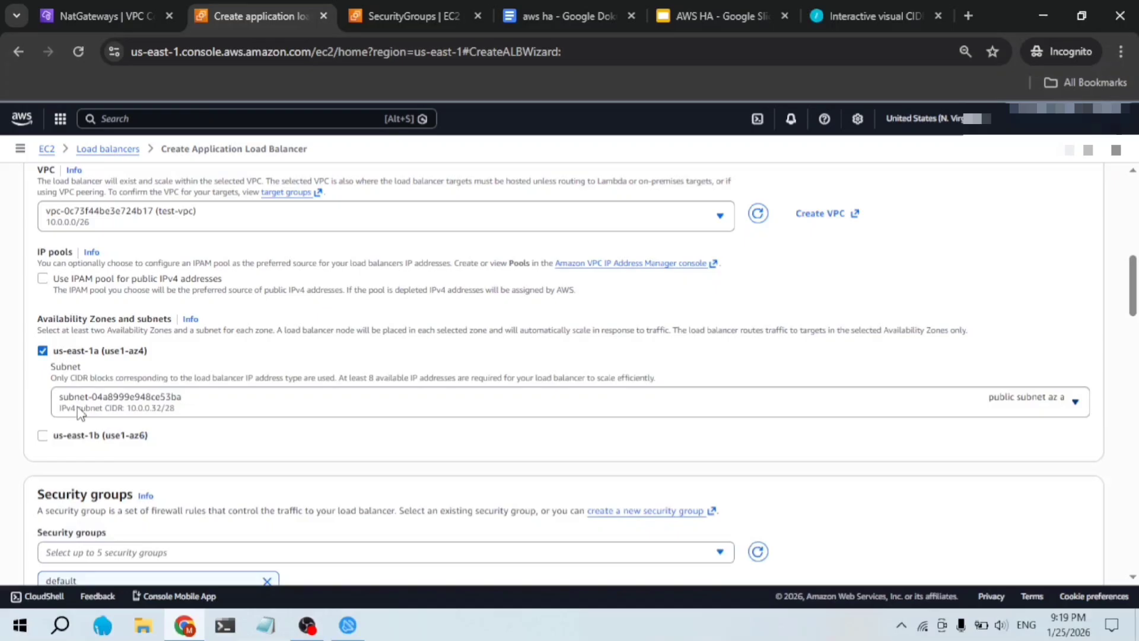
click(110, 436)
scroll(154, 418, down, 1)
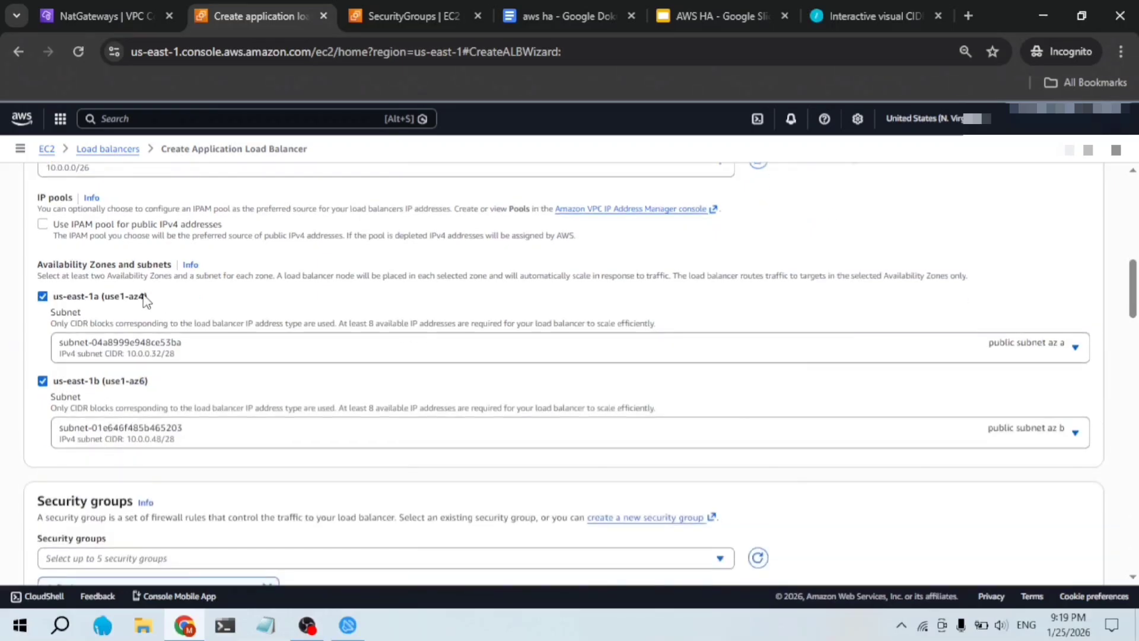
Step: Select public subnet az a for us-east-1a and public subnet az b for us-east-1b
click(317, 359)
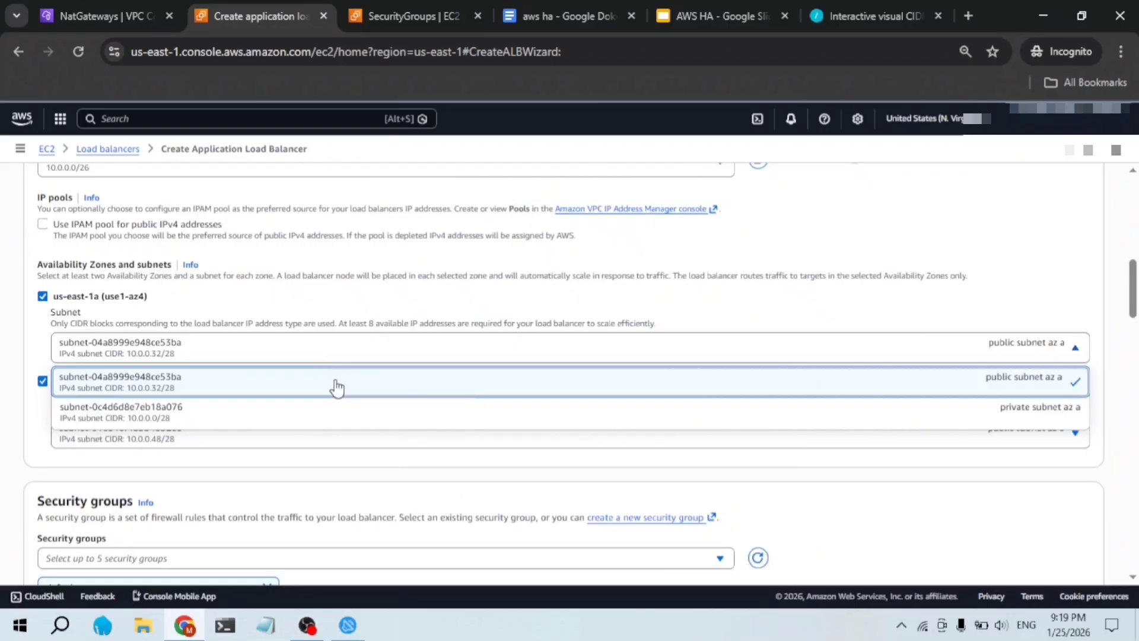
click(333, 387)
click(276, 431)
click(273, 472)
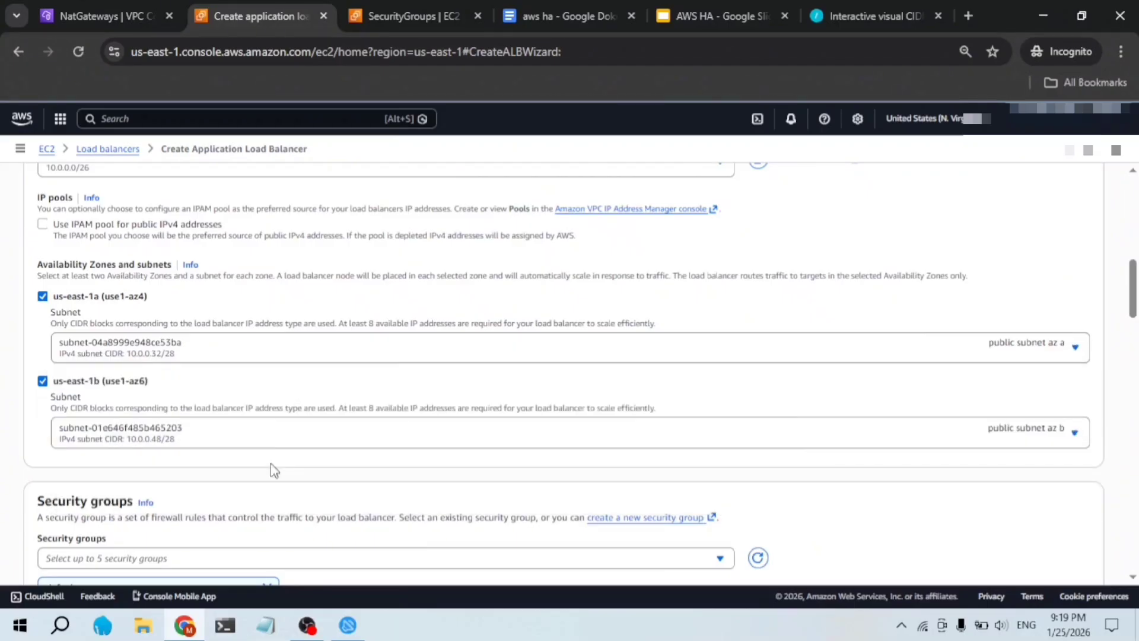
Step: Replace the load balancer's default security group with the loadBalancer security group
scroll(592, 412, down, 3)
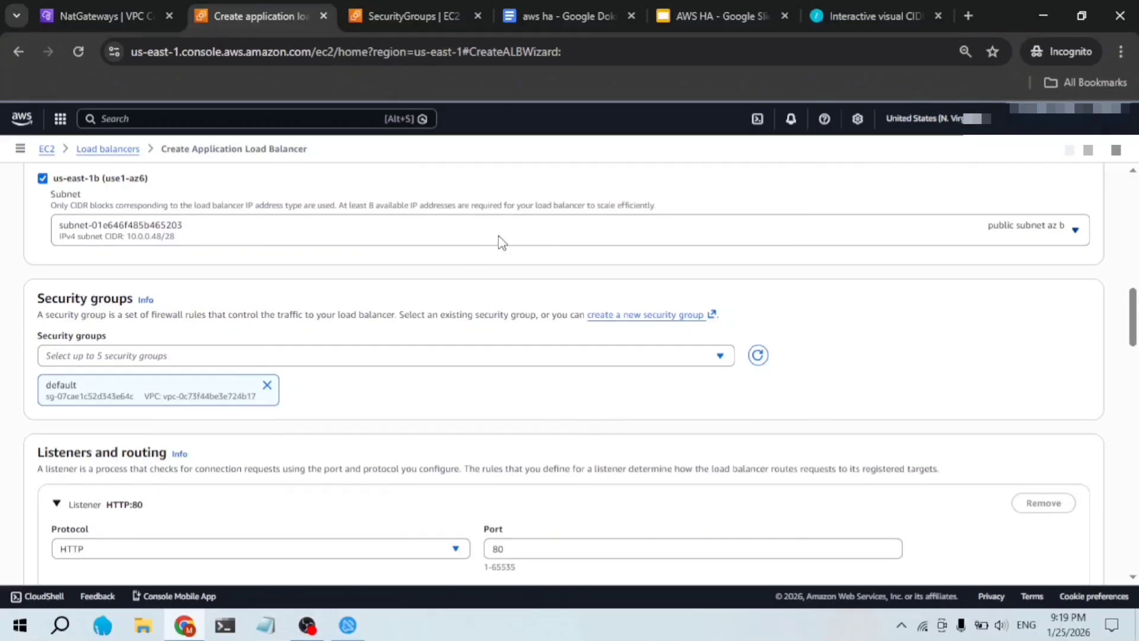
scroll(498, 242, down, 1)
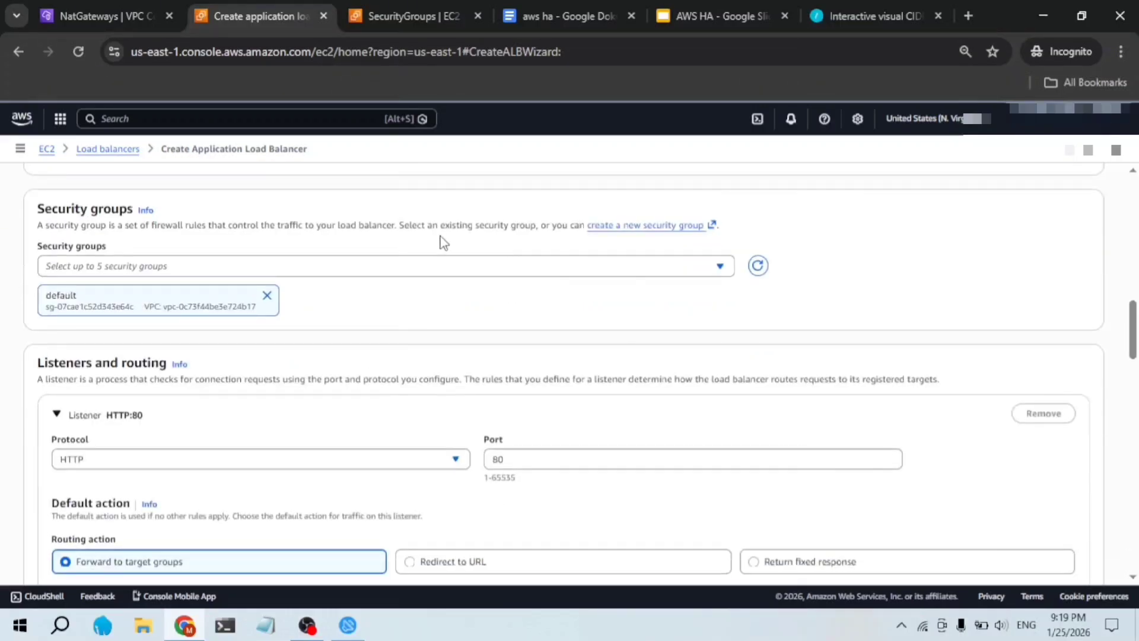
click(267, 295)
click(291, 267)
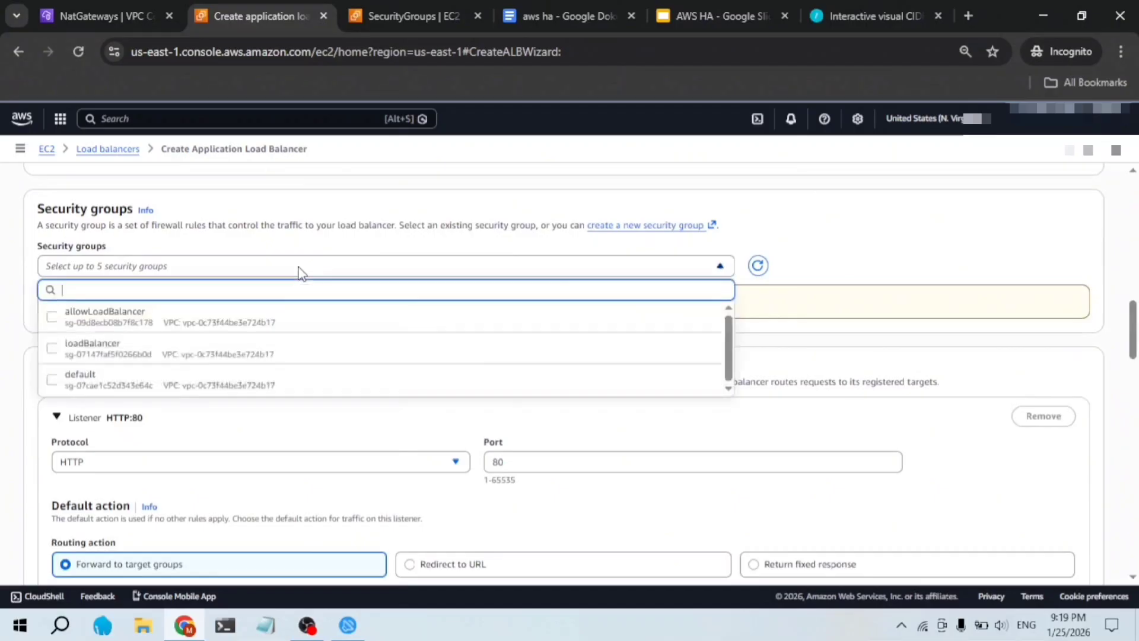
click(211, 350)
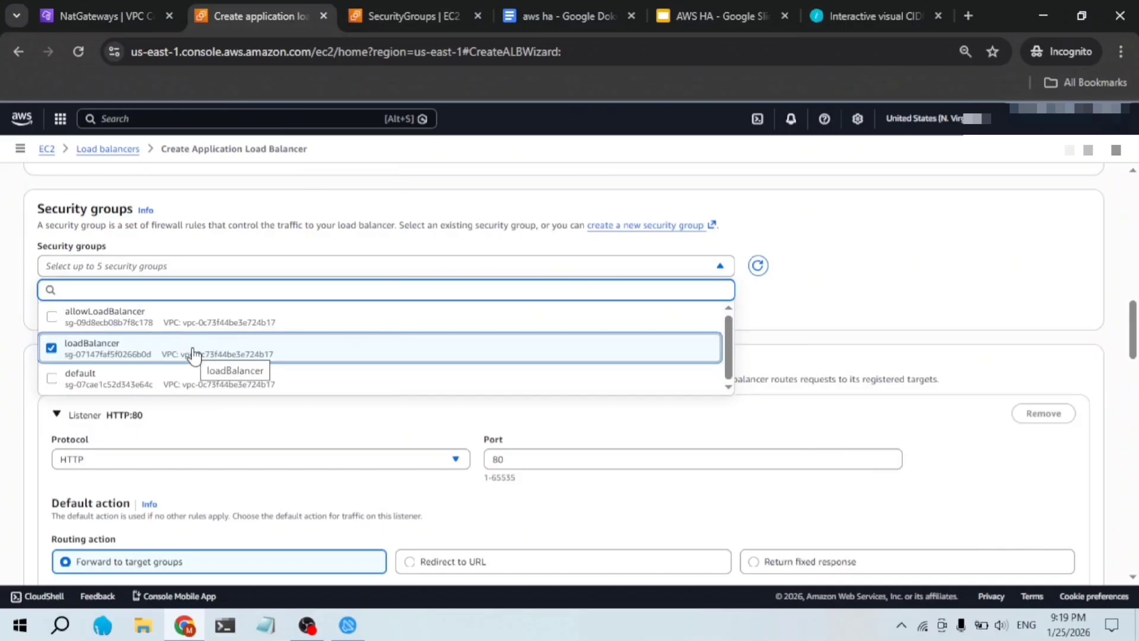
click(801, 326)
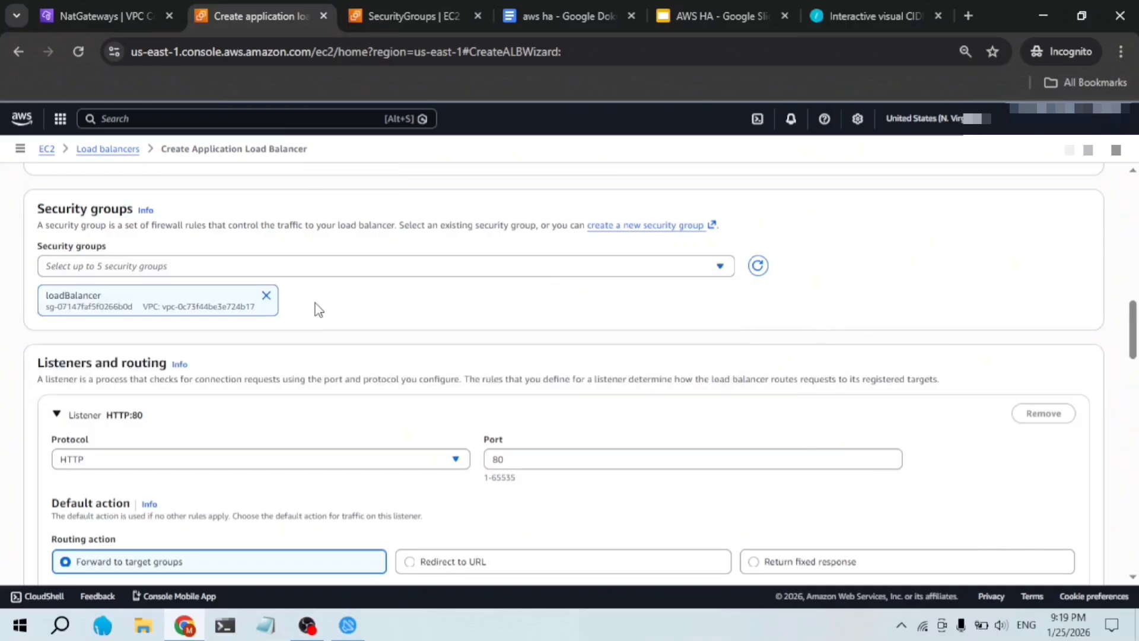
Step: Keep HTTP as the listener's protocol and check its port and default routing action
scroll(319, 309, down, 2)
click(308, 357)
click(308, 358)
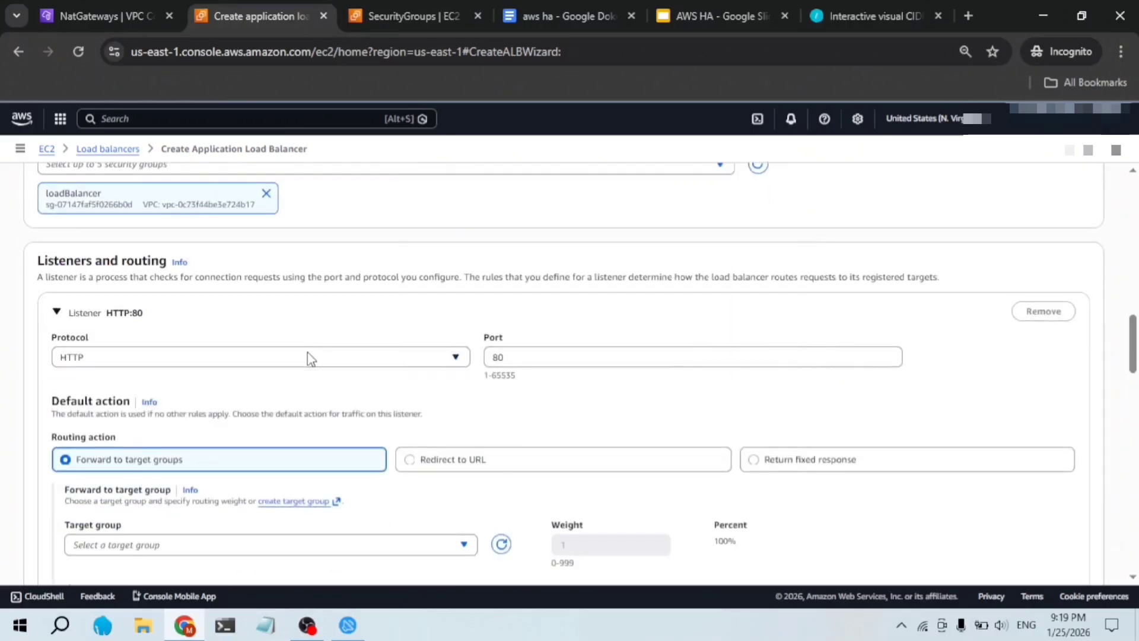
scroll(308, 357, down, 1)
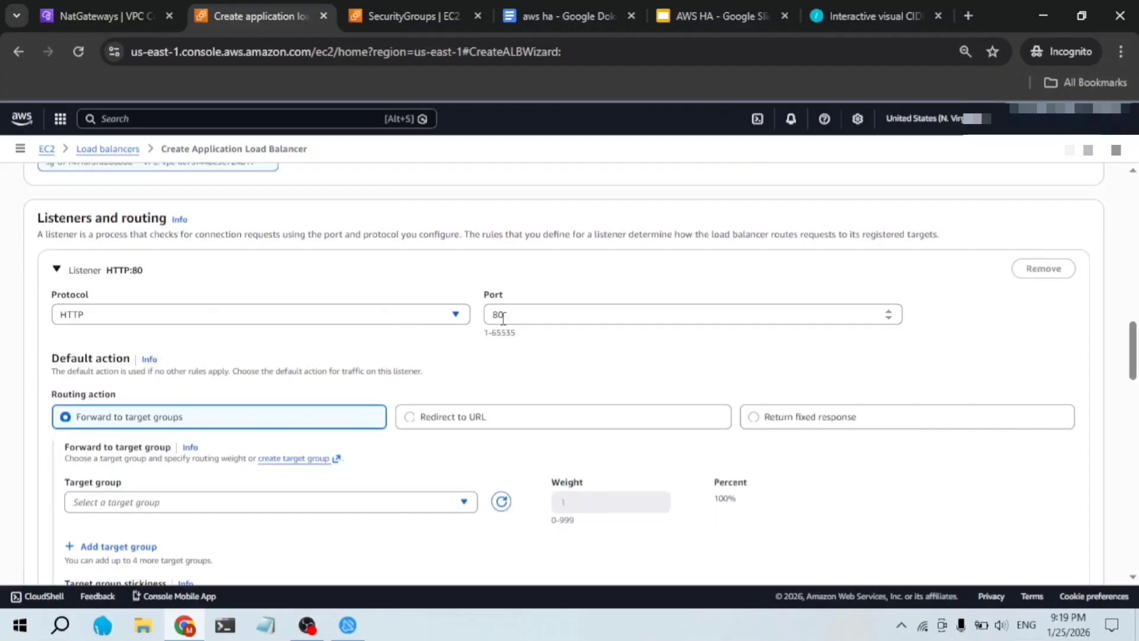
Step: Forward the HTTP listener's traffic to the test-target target group and create the load balancer
scroll(504, 325, down, 2)
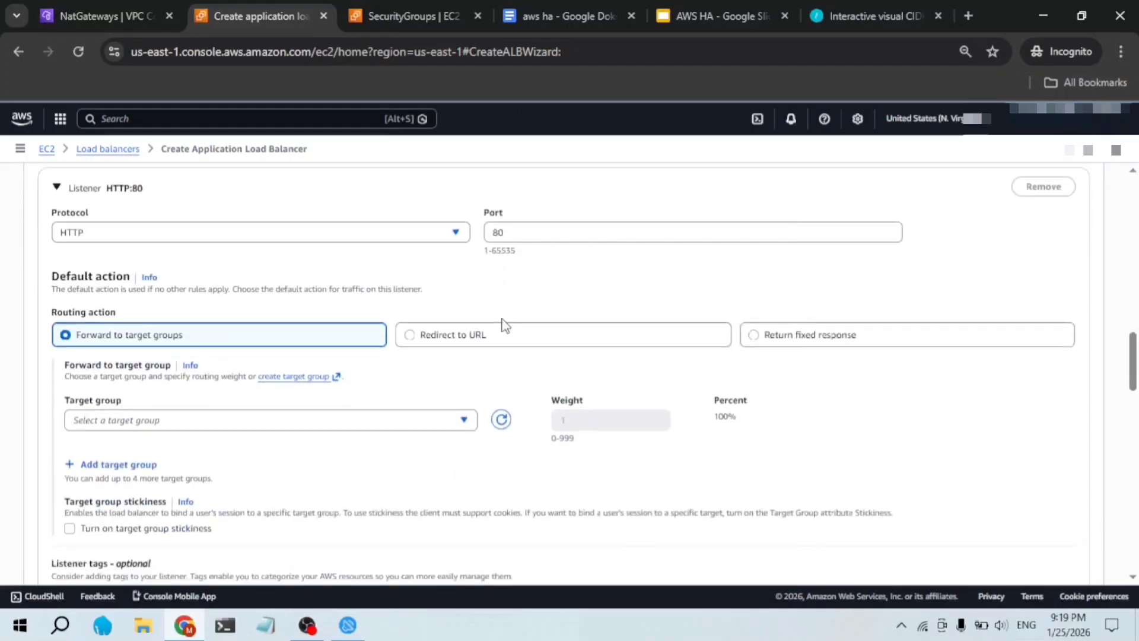
click(331, 420)
click(234, 470)
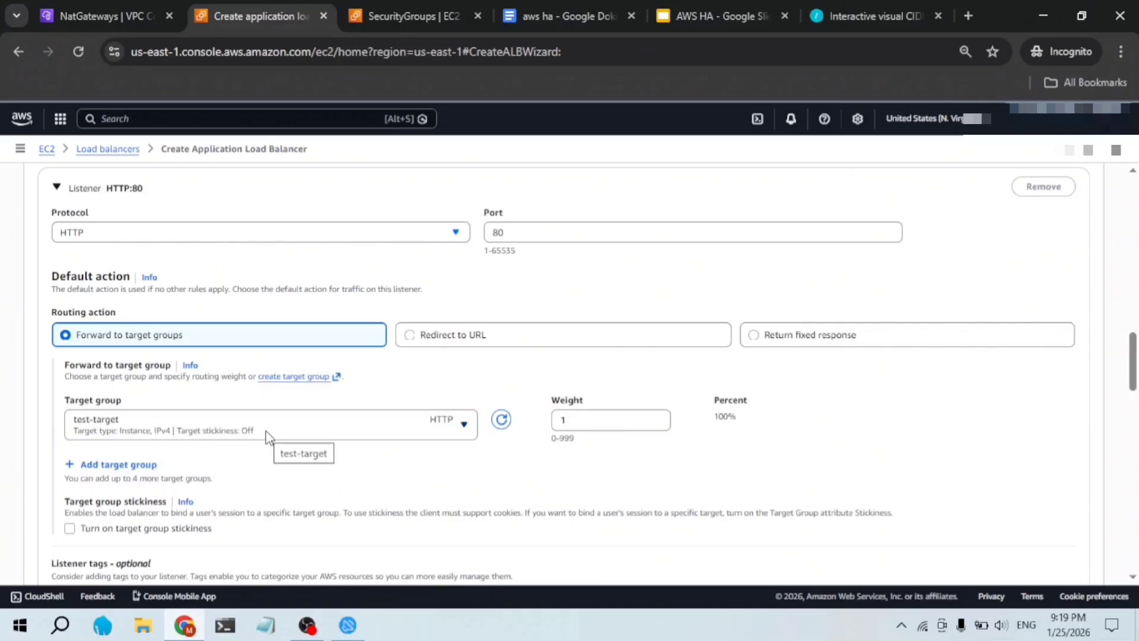
scroll(267, 437, down, 3)
scroll(267, 437, up, 4)
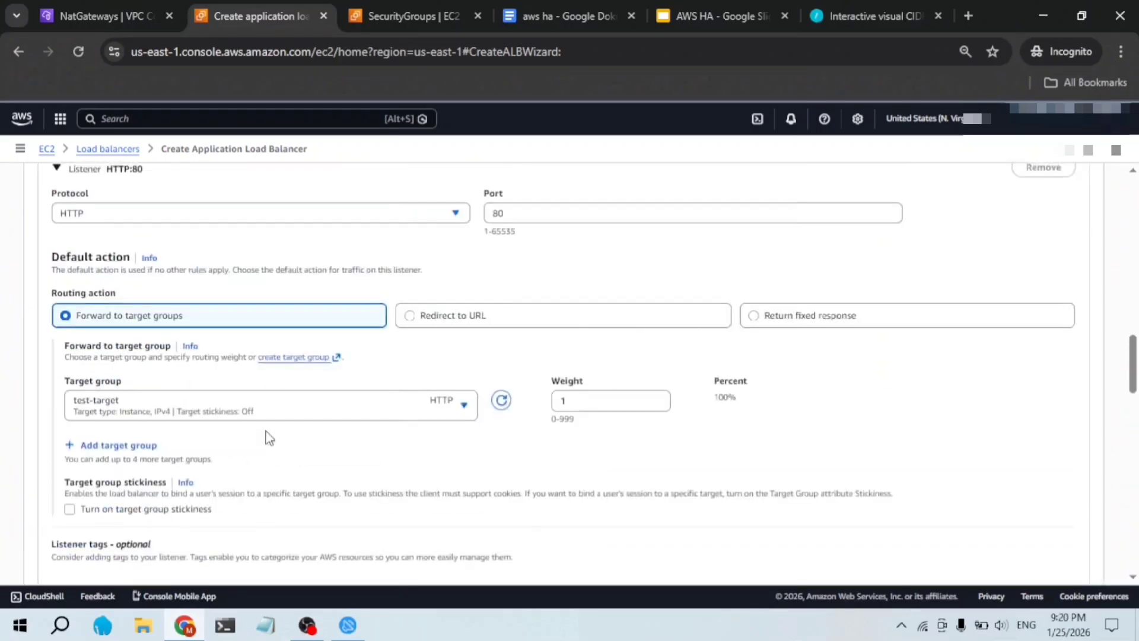
scroll(266, 437, down, 20)
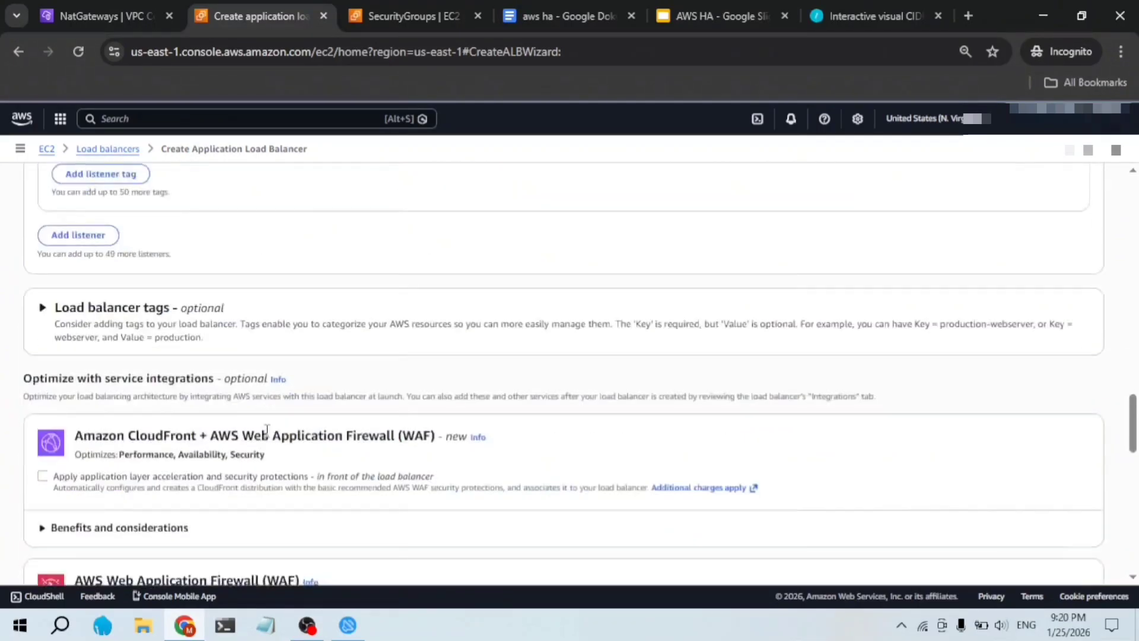
scroll(266, 437, down, 3)
click(996, 547)
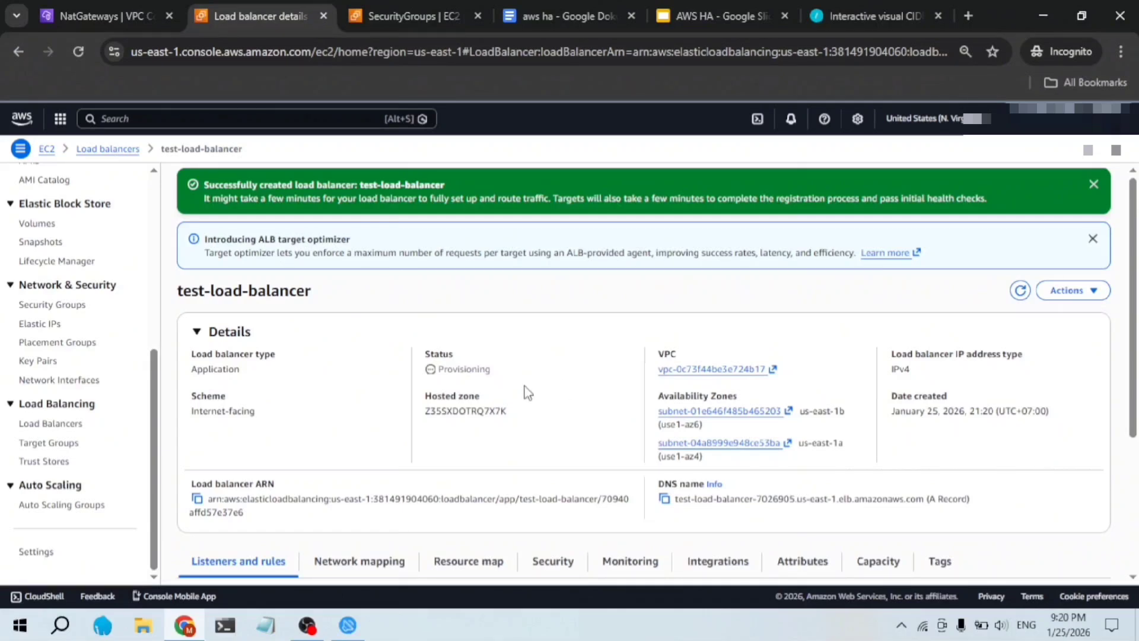
Step: Check the state of test-load-balancer in the load balancer list and review its details page
click(60, 424)
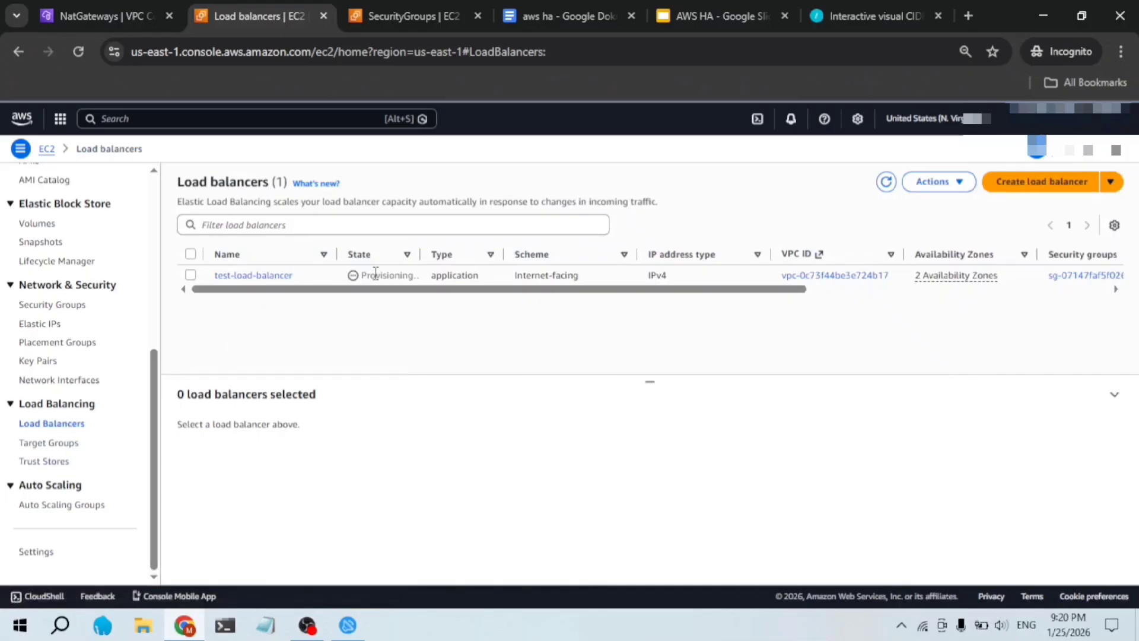
scroll(376, 273, right, 3)
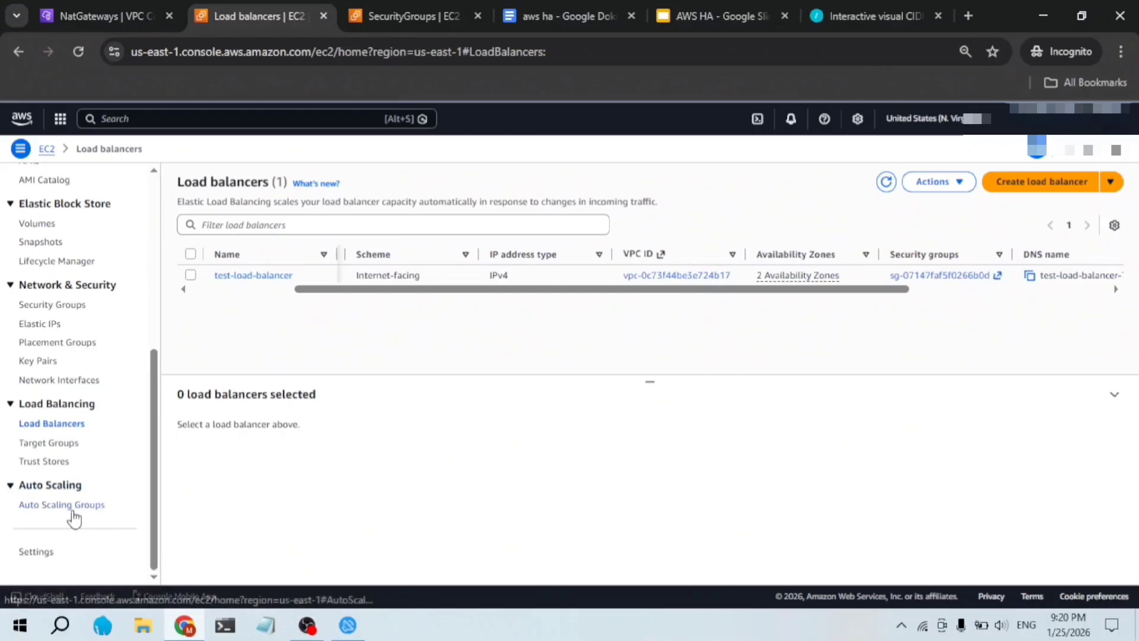
scroll(420, 286, left, 3)
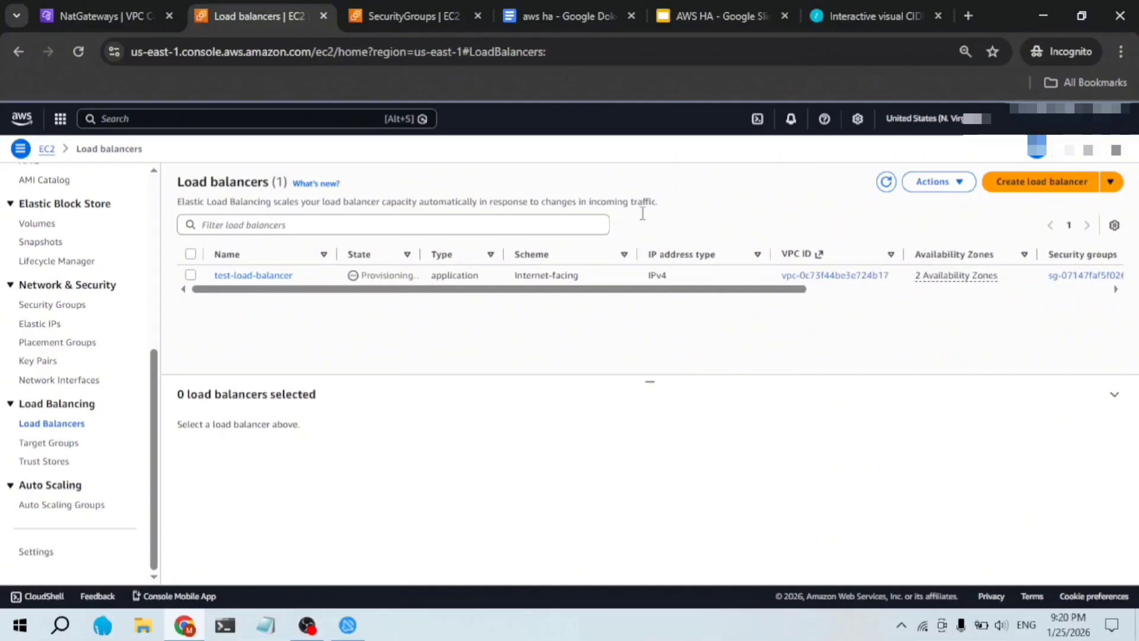
click(887, 185)
click(271, 279)
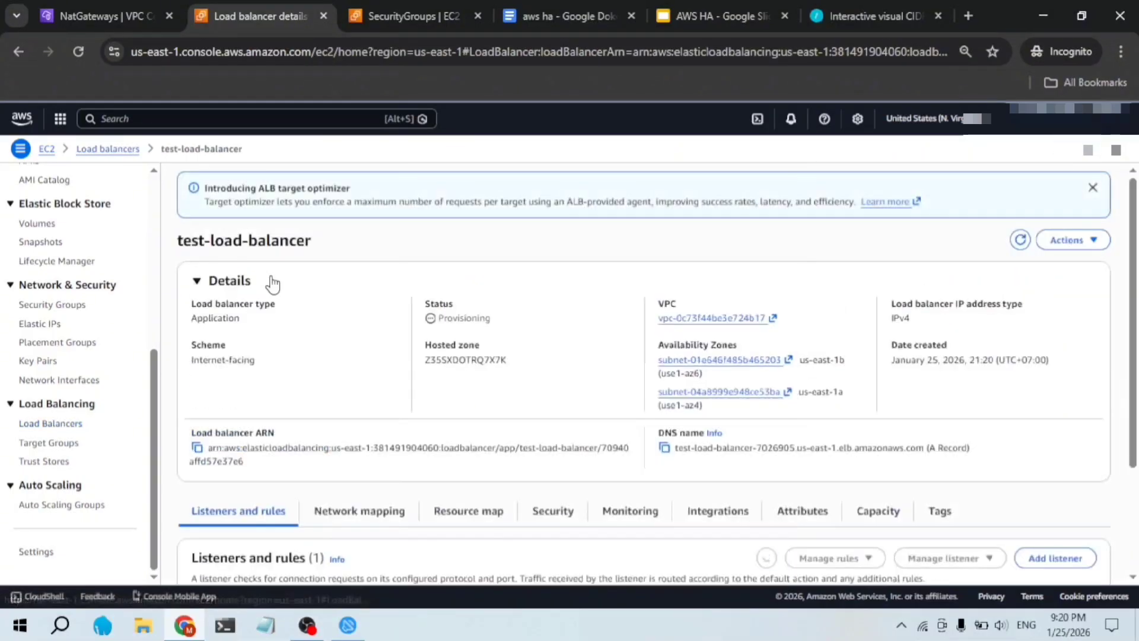
scroll(316, 344, down, 3)
scroll(317, 344, up, 3)
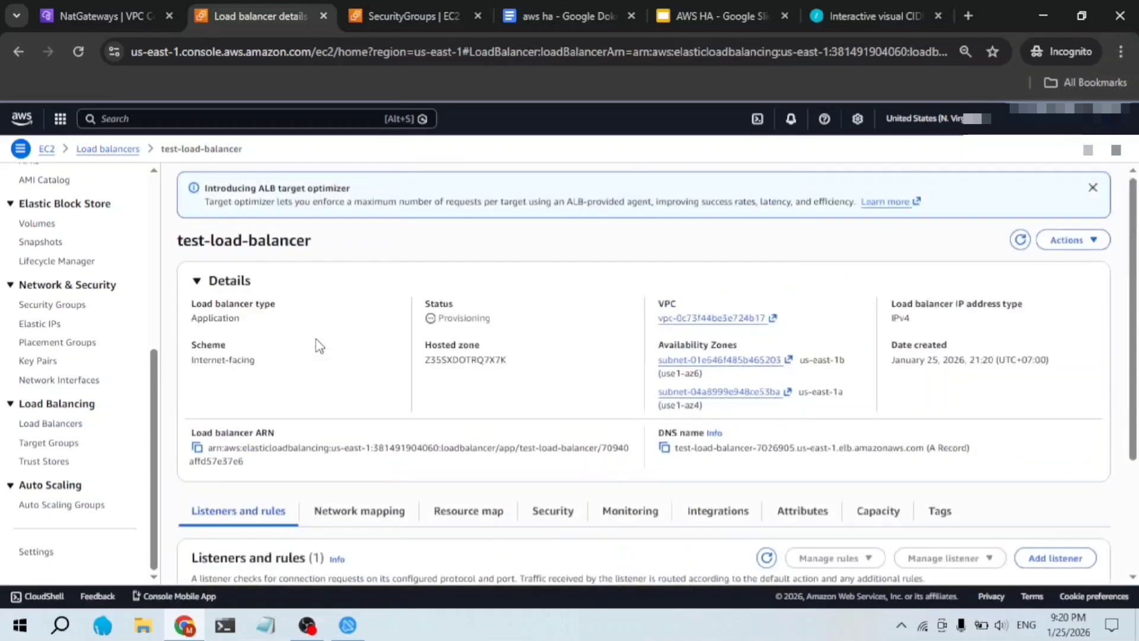
Step: Start creating an Auto Scaling group named "test auto scaling"
click(85, 505)
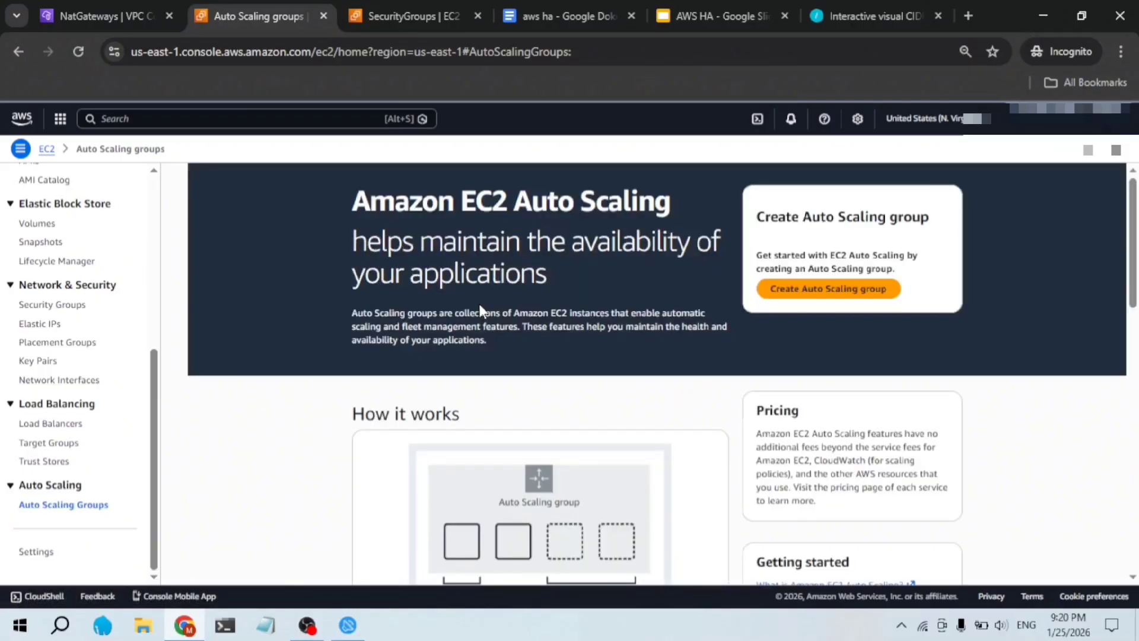
scroll(478, 304, down, 1)
scroll(704, 220, up, 1)
click(822, 282)
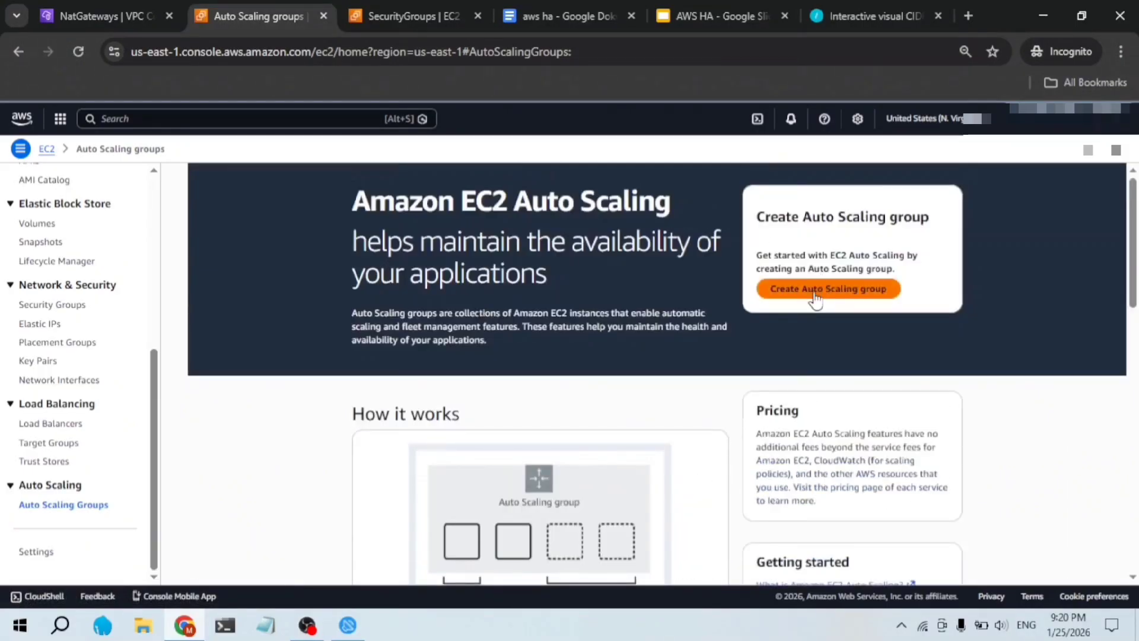
click(338, 309)
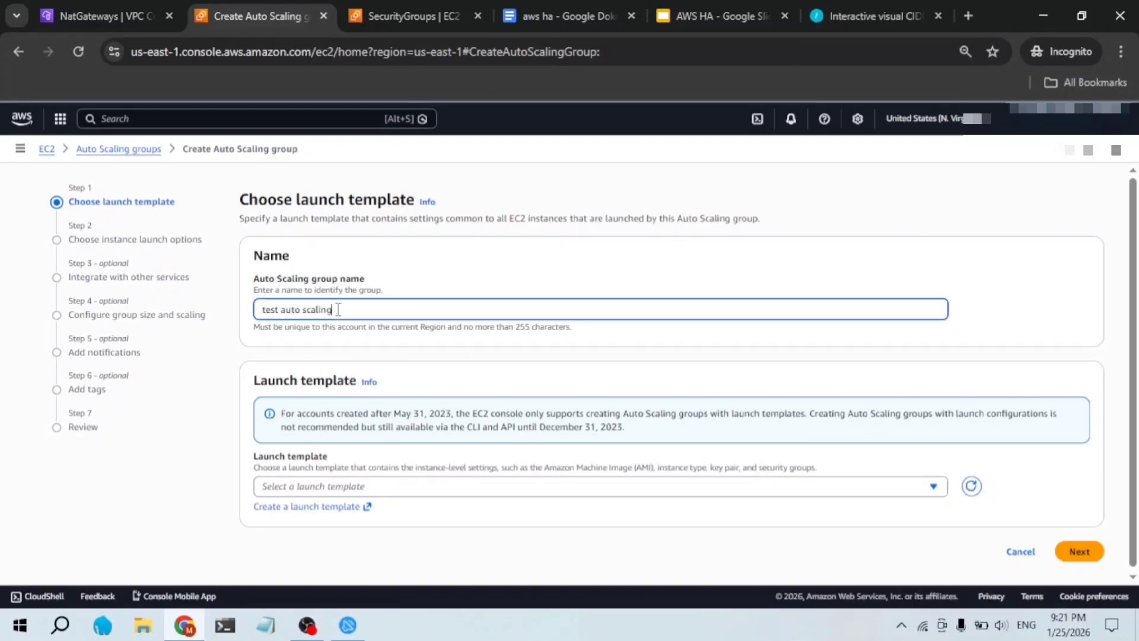
click(375, 356)
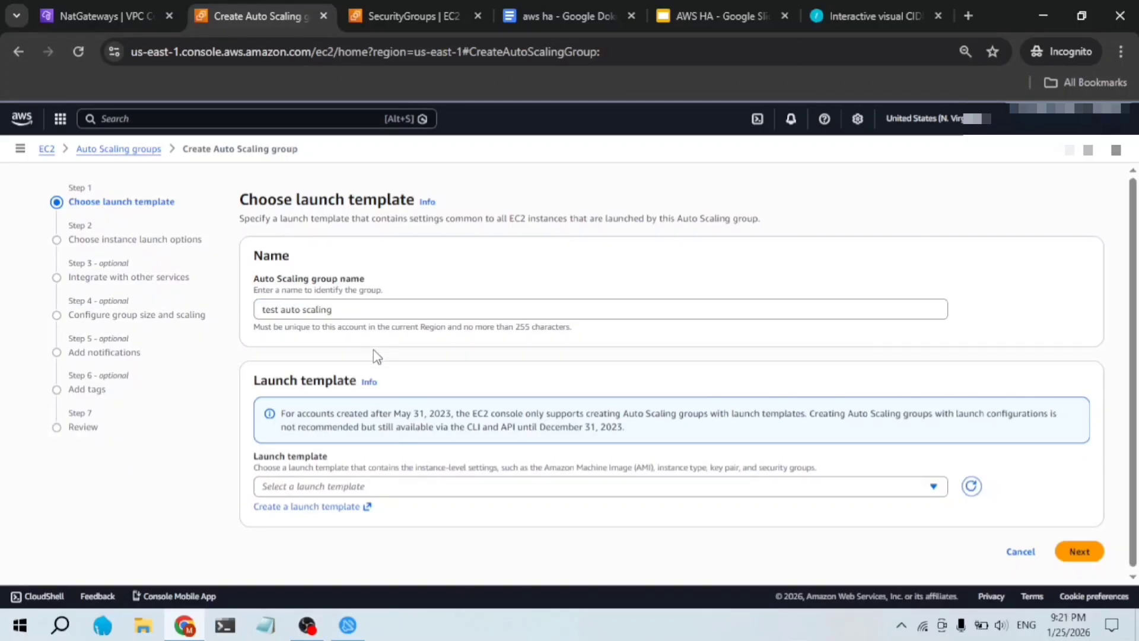
Step: Choose test-template as the group's launch template, review its details and continue to the instance launch options
click(451, 487)
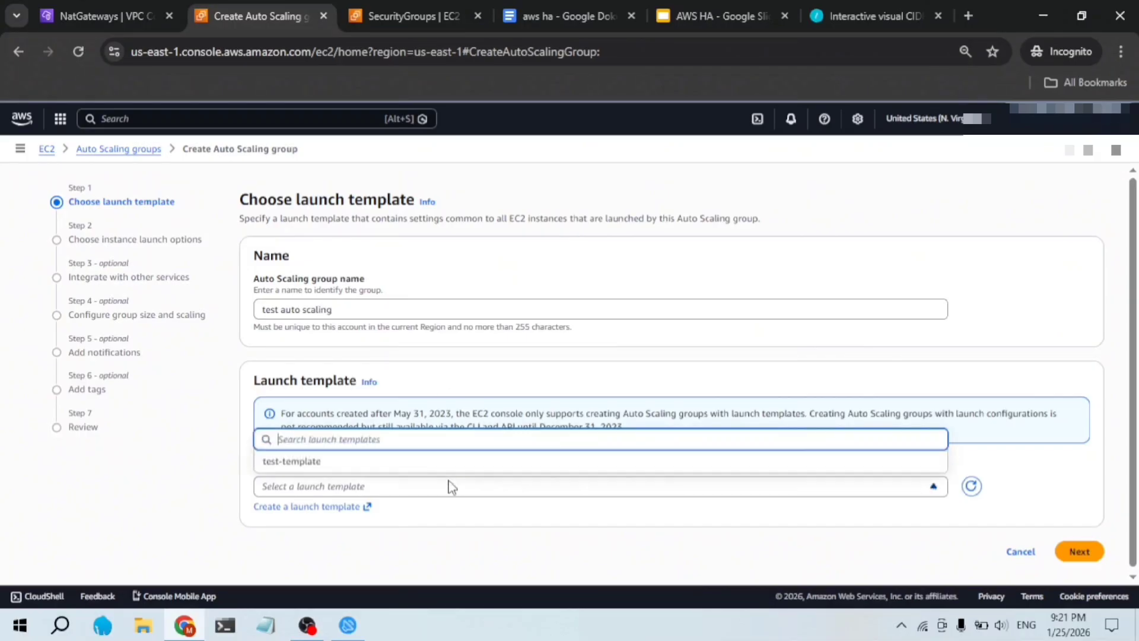
click(368, 462)
scroll(348, 511, down, 2)
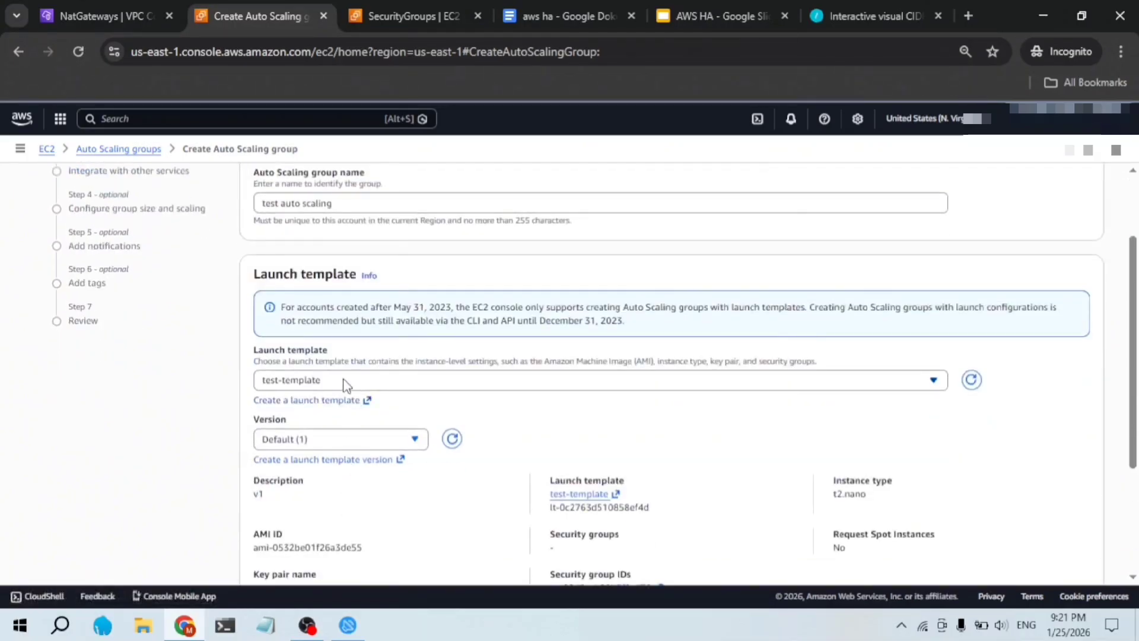
scroll(346, 387, down, 2)
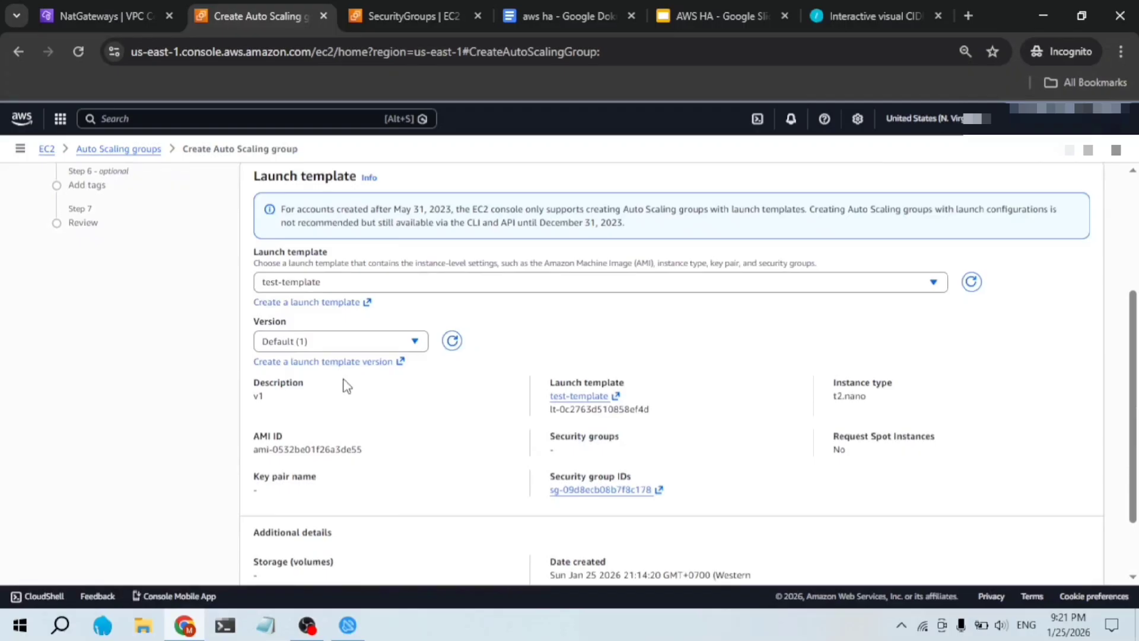
scroll(382, 347, down, 2)
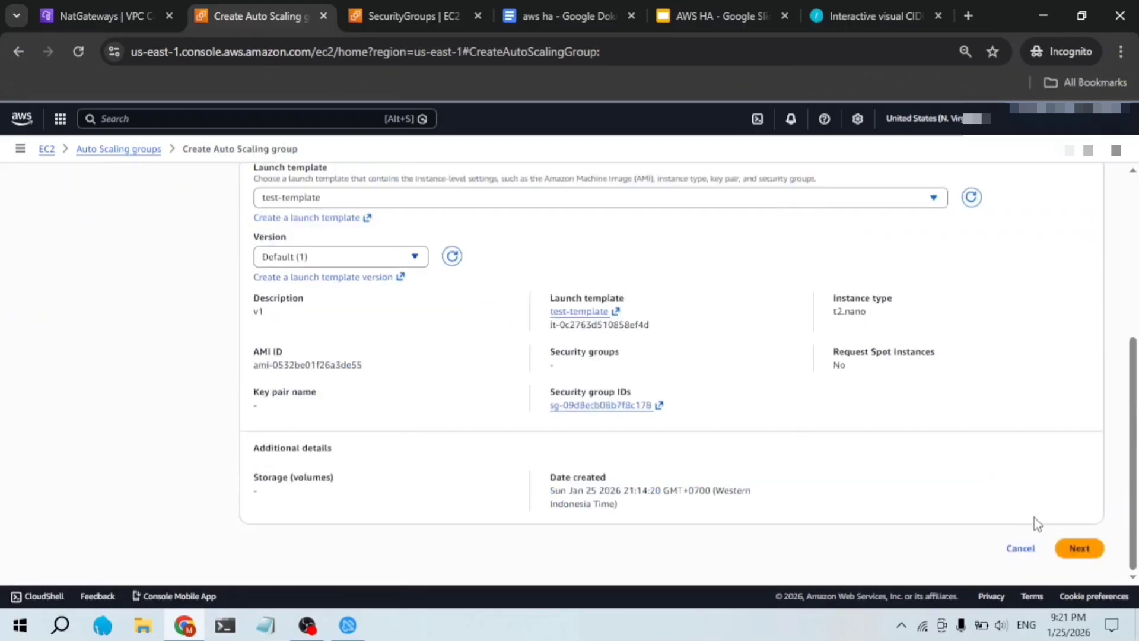
click(1079, 547)
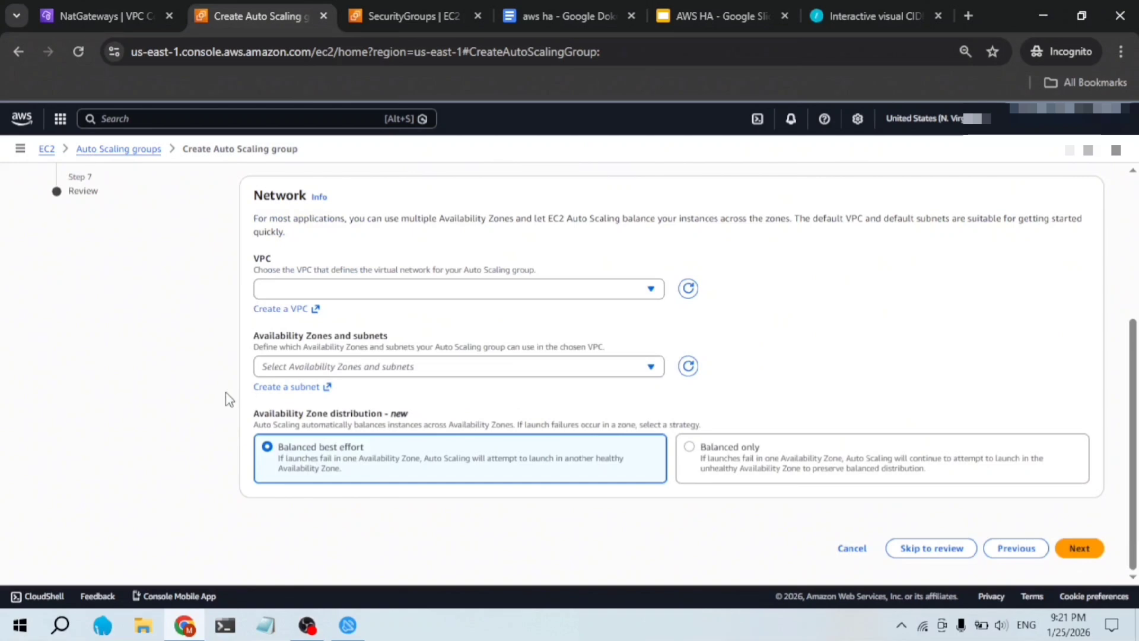
Step: Place the Auto Scaling group in test-vpc with private subnet az a and private subnet az b, keeping Balanced best effort distribution
click(439, 289)
click(400, 343)
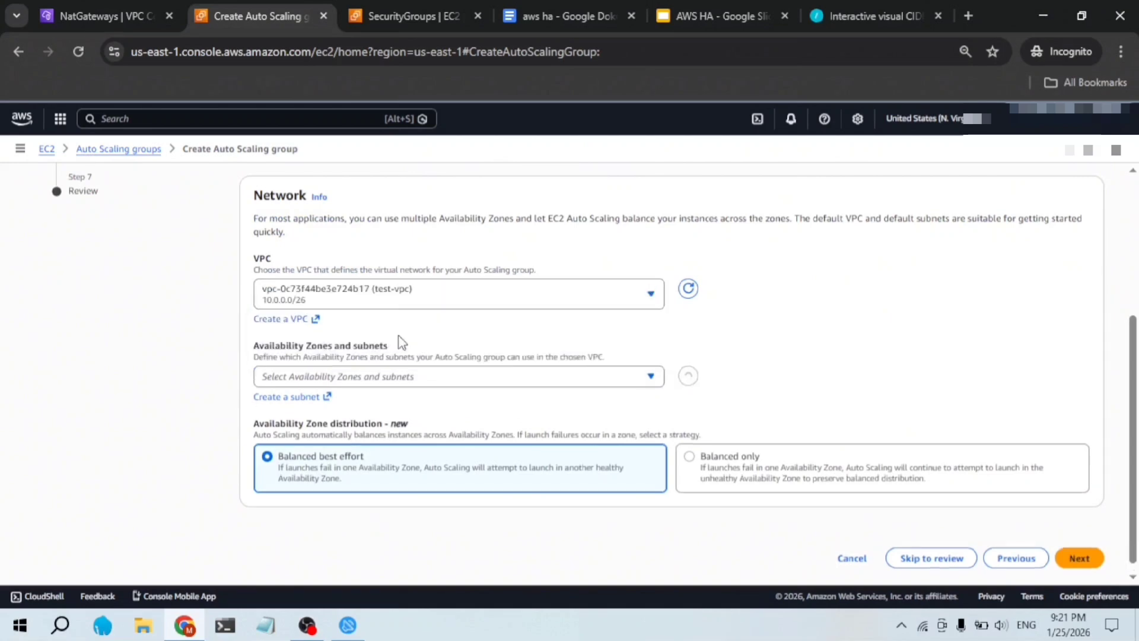
click(407, 368)
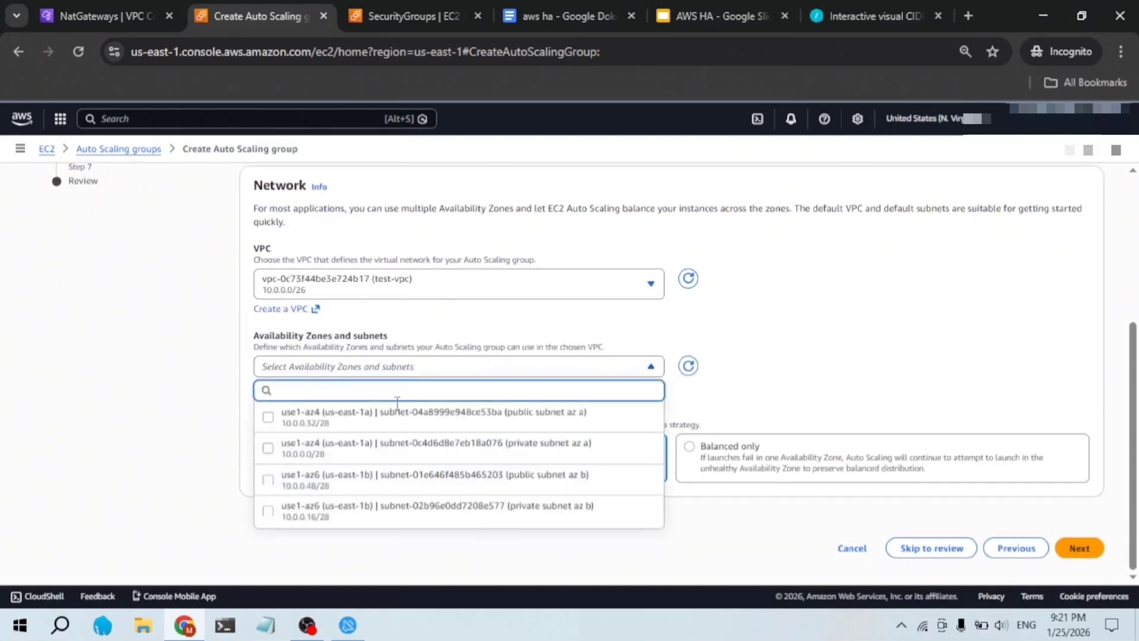
click(396, 448)
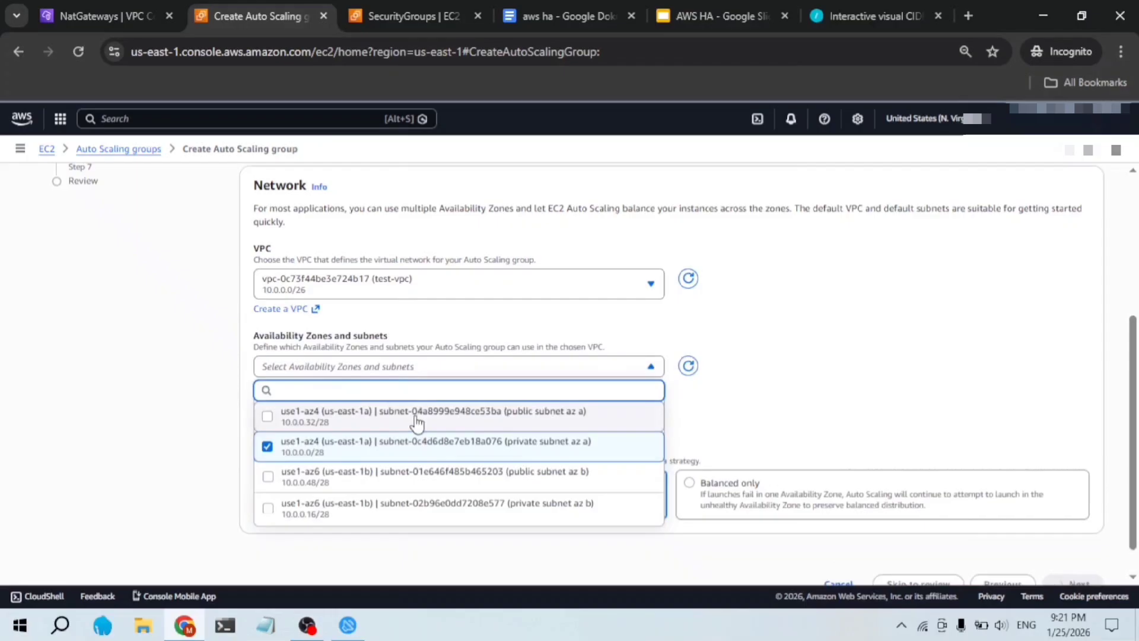
click(437, 505)
click(873, 389)
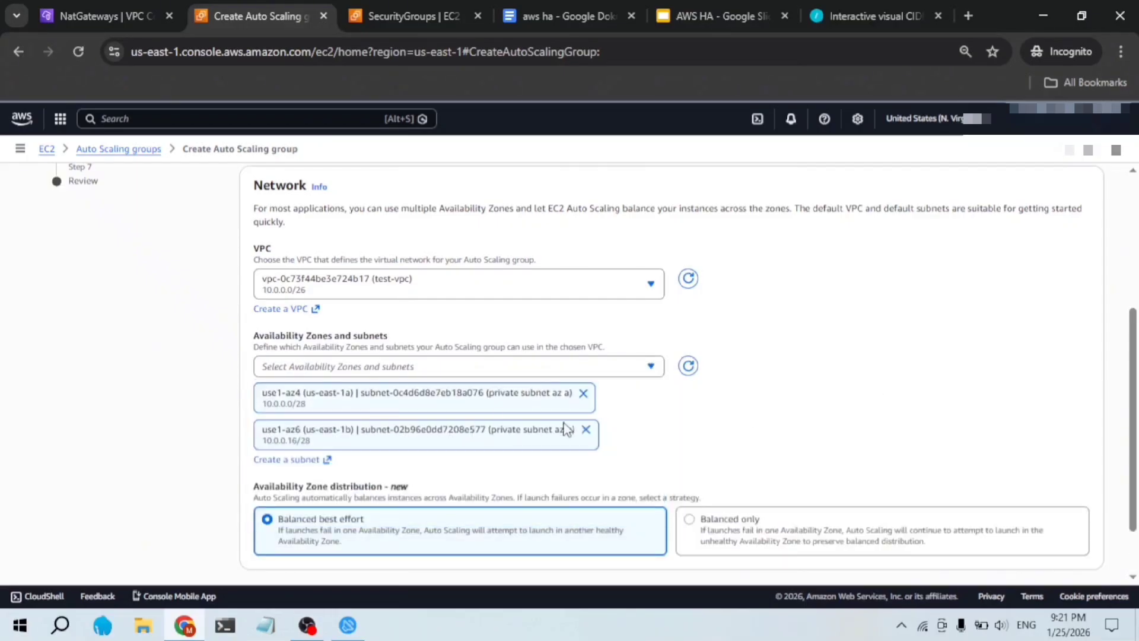
scroll(731, 454, down, 1)
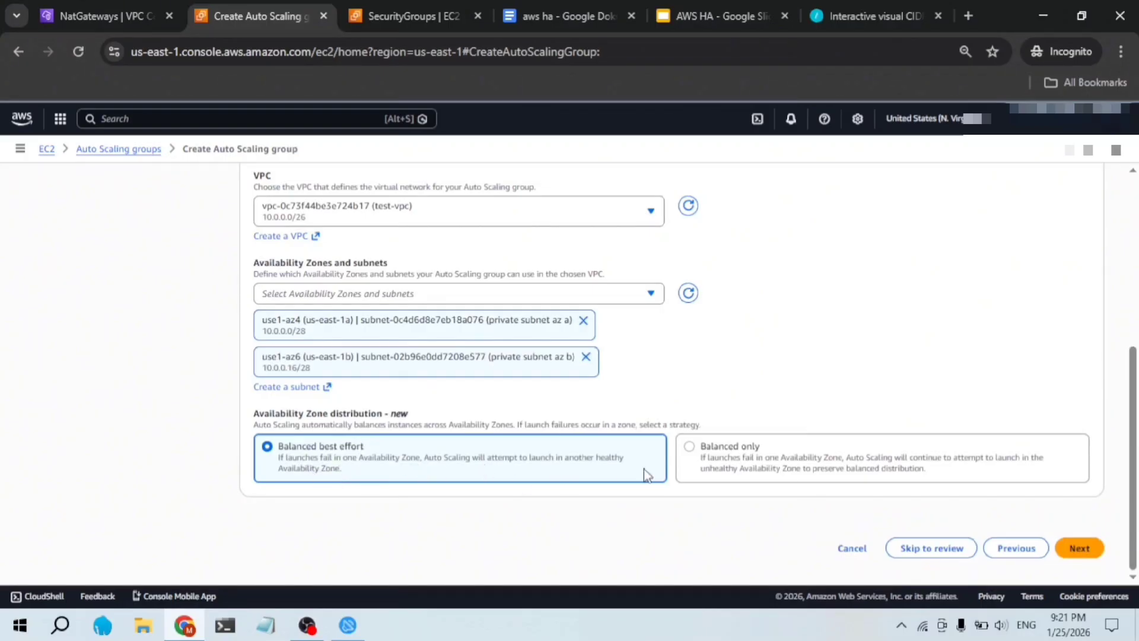
scroll(643, 469, up, 1)
scroll(643, 468, down, 1)
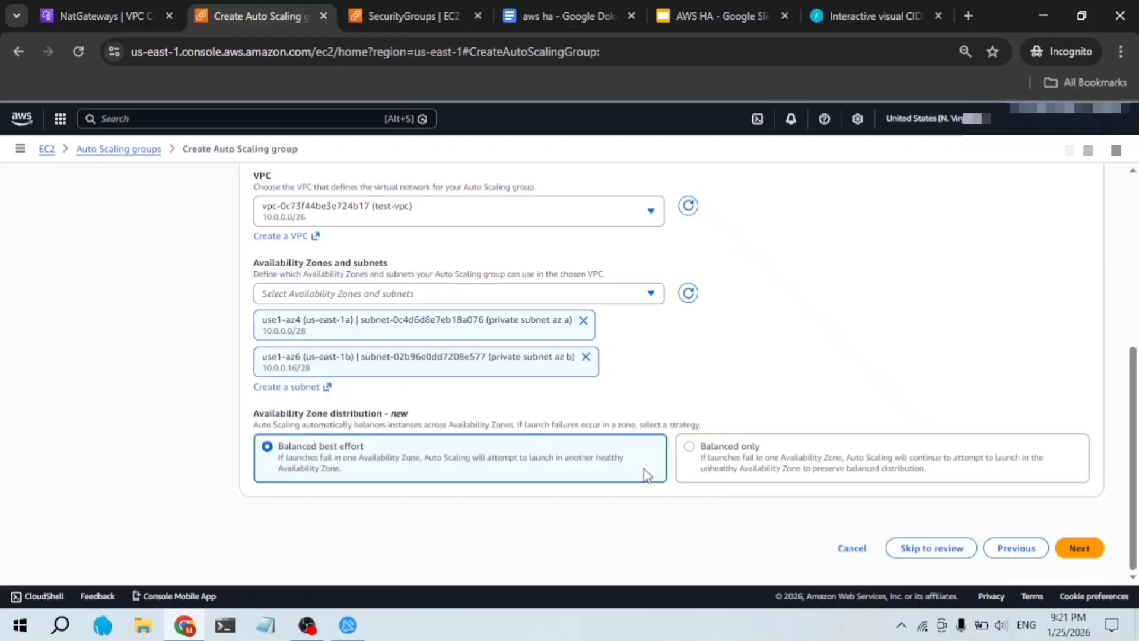
click(1079, 548)
Step: Attach the Auto Scaling group to the existing load balancer through the test-target target group
scroll(536, 392, down, 1)
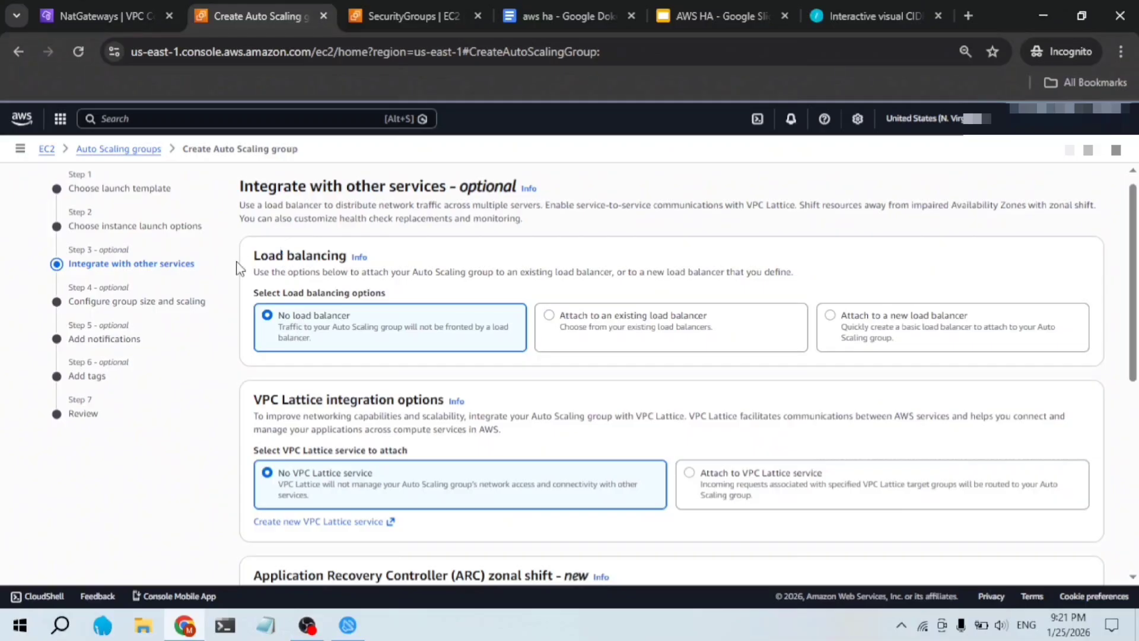
click(603, 341)
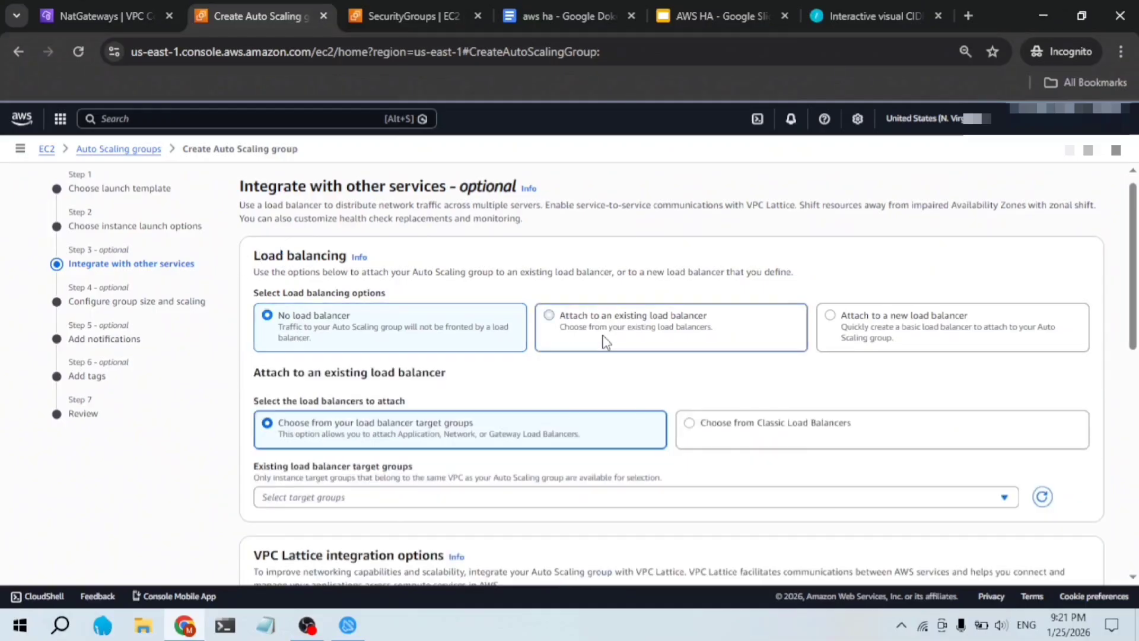
scroll(605, 342, down, 1)
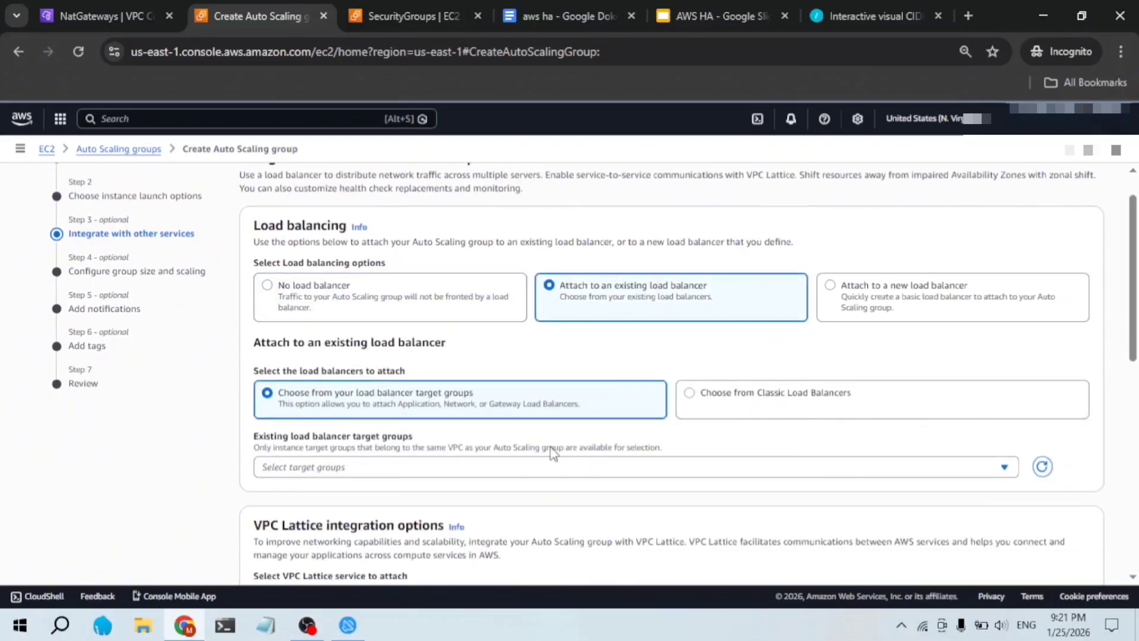
click(535, 473)
scroll(352, 484, down, 1)
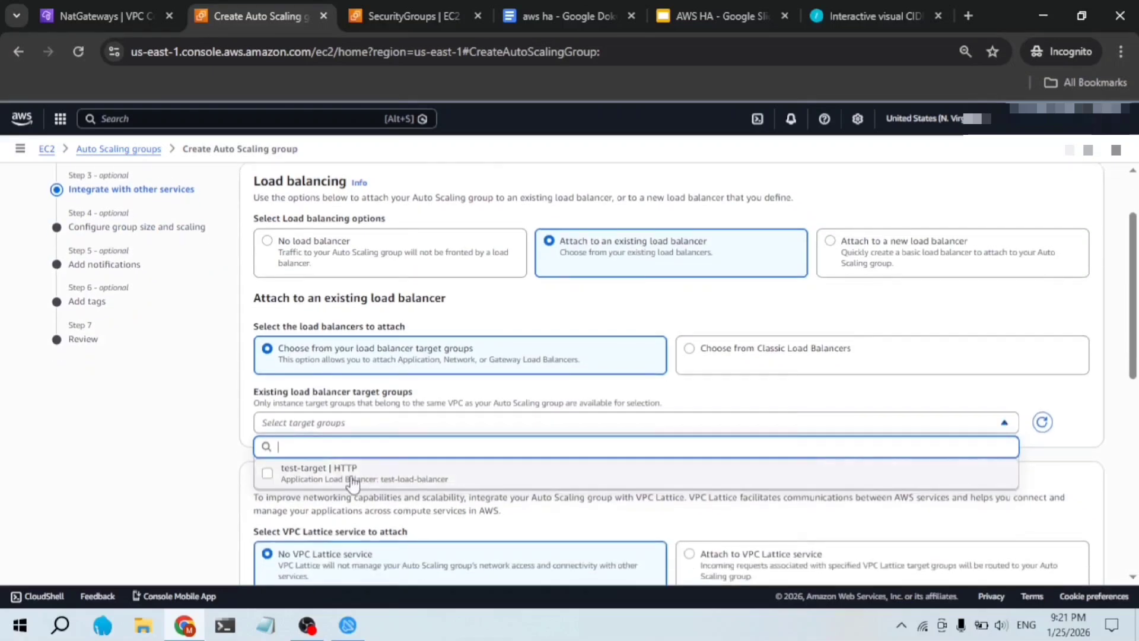
click(353, 482)
Step: Leave VPC Lattice and zonal shift off and turn on Elastic Load Balancing health checks for the group
scroll(175, 481, down, 2)
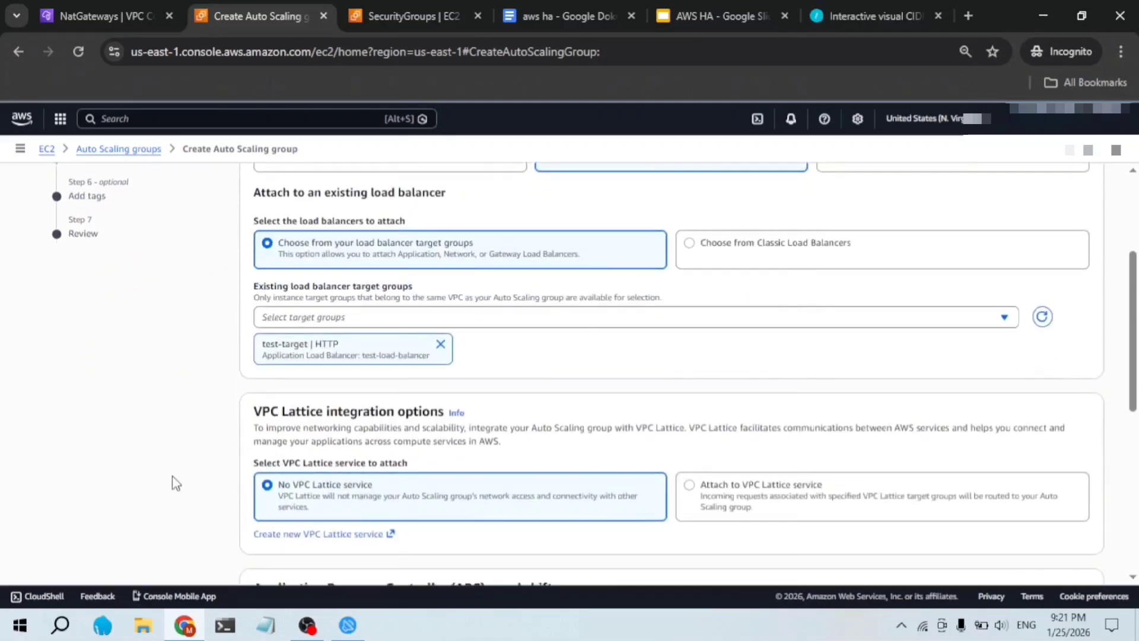
scroll(174, 481, down, 3)
scroll(350, 399, down, 2)
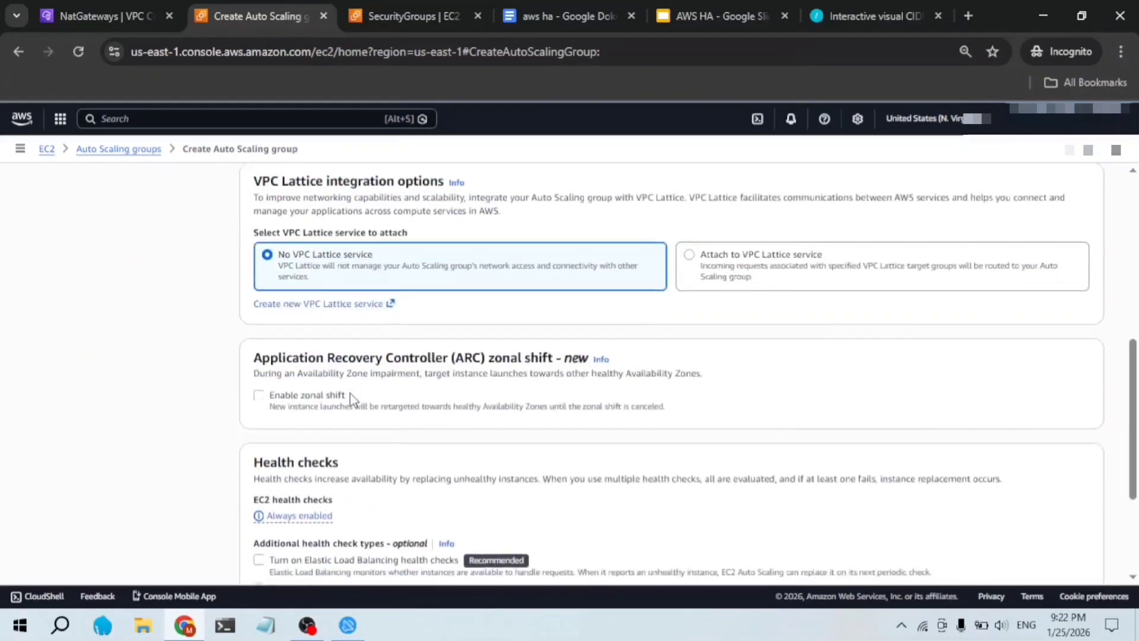
scroll(363, 421, down, 3)
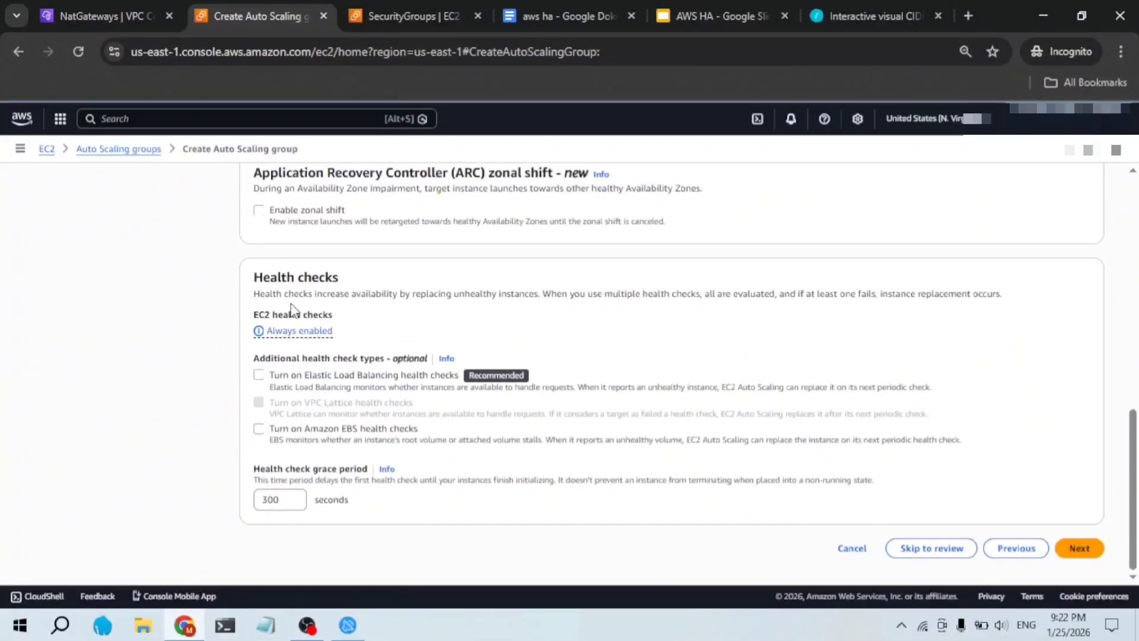
click(259, 375)
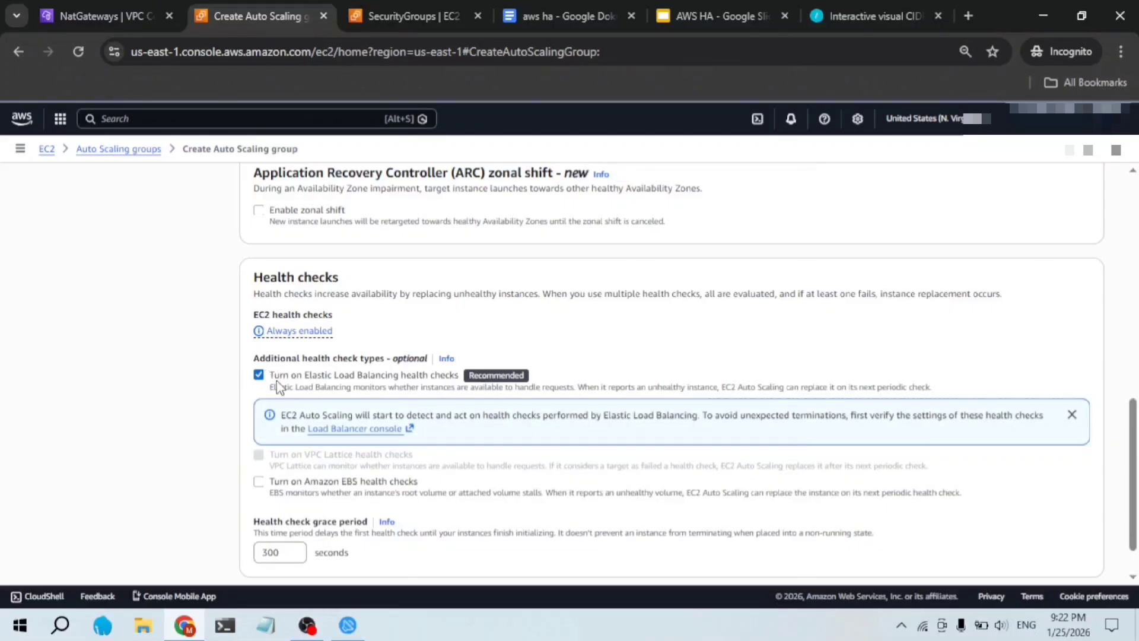
Step: Set the health check grace period to 120 seconds and continue to the group size and scaling settings
scroll(272, 448, down, 1)
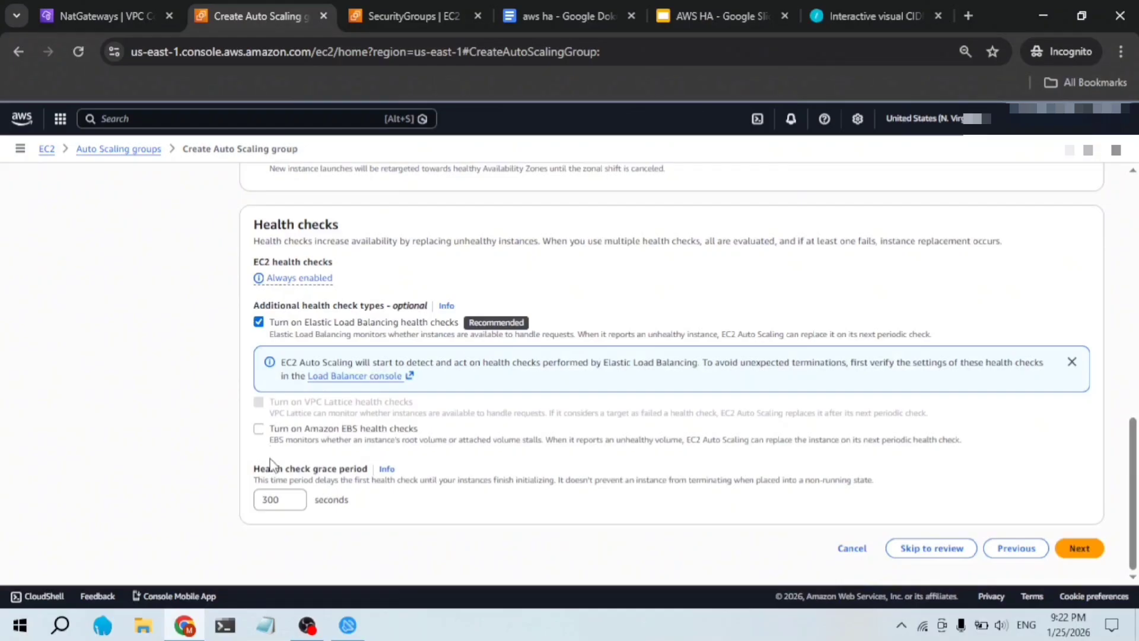
double_click(270, 503)
text(120)
click(127, 465)
click(1082, 547)
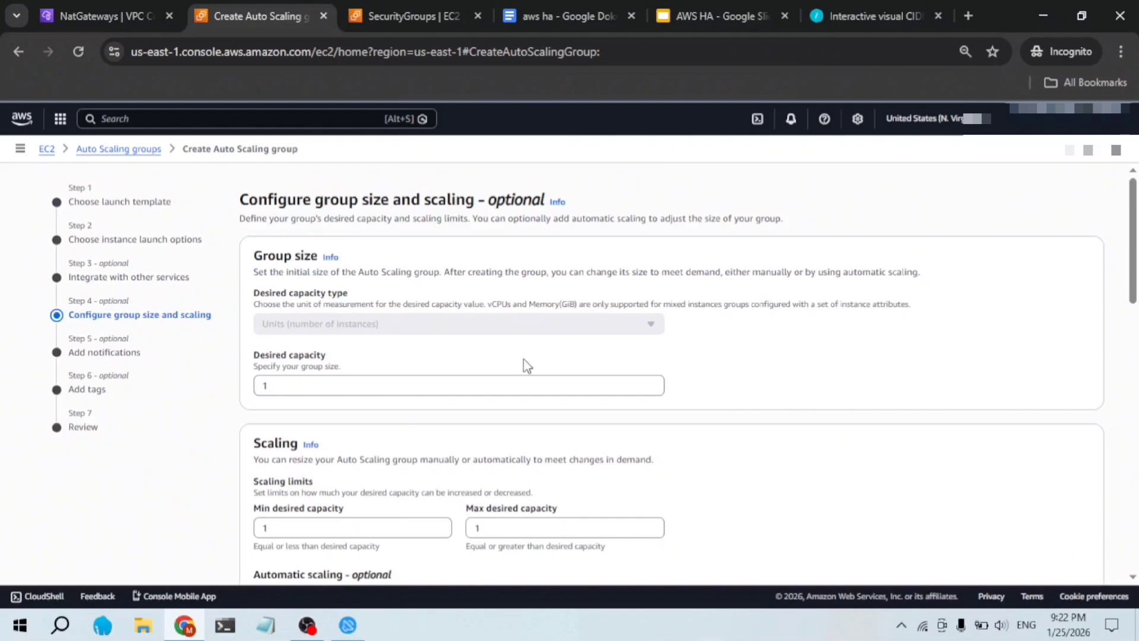
Step: Set the group's desired capacity to 2, the minimum desired capacity to 2 and the maximum desired capacity to 4
click(304, 381)
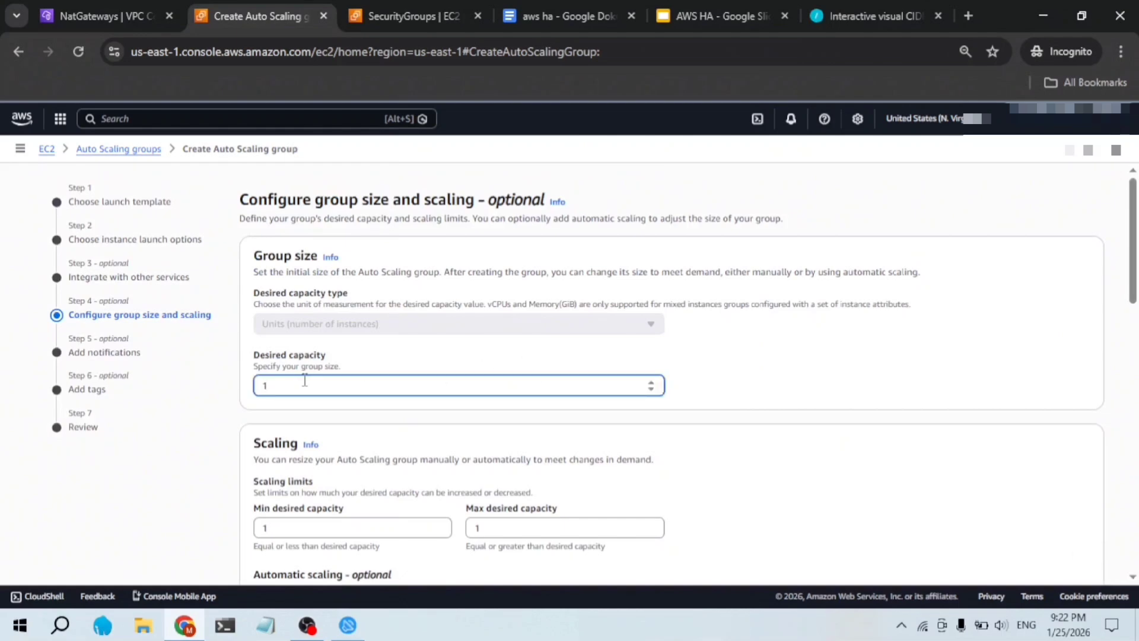
text(2)
double_click(279, 526)
text(2)
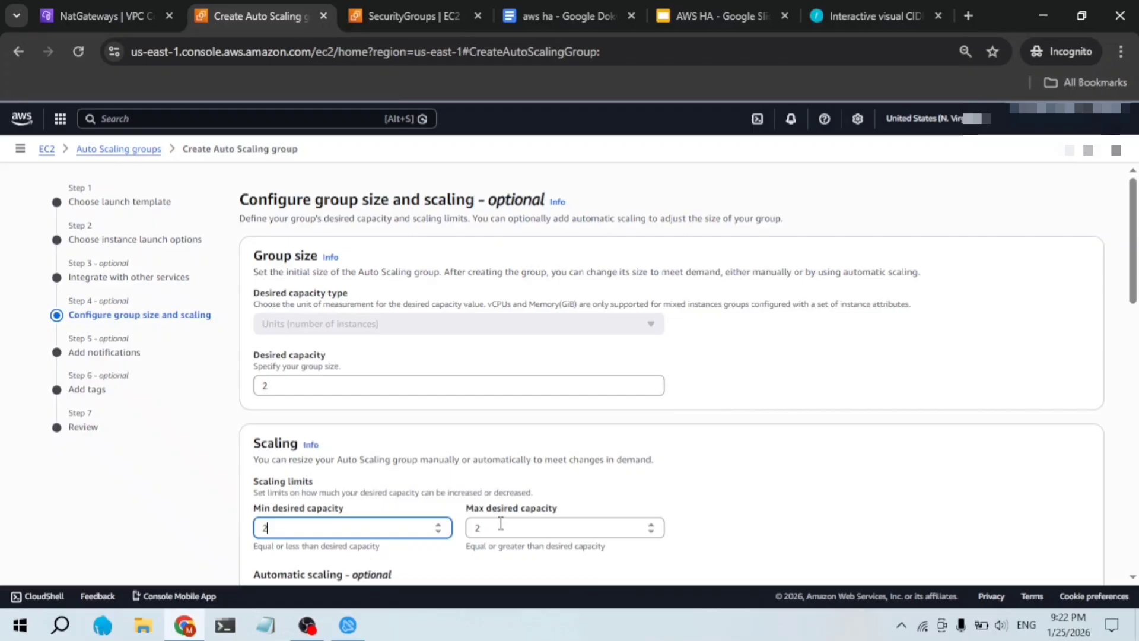
double_click(465, 527)
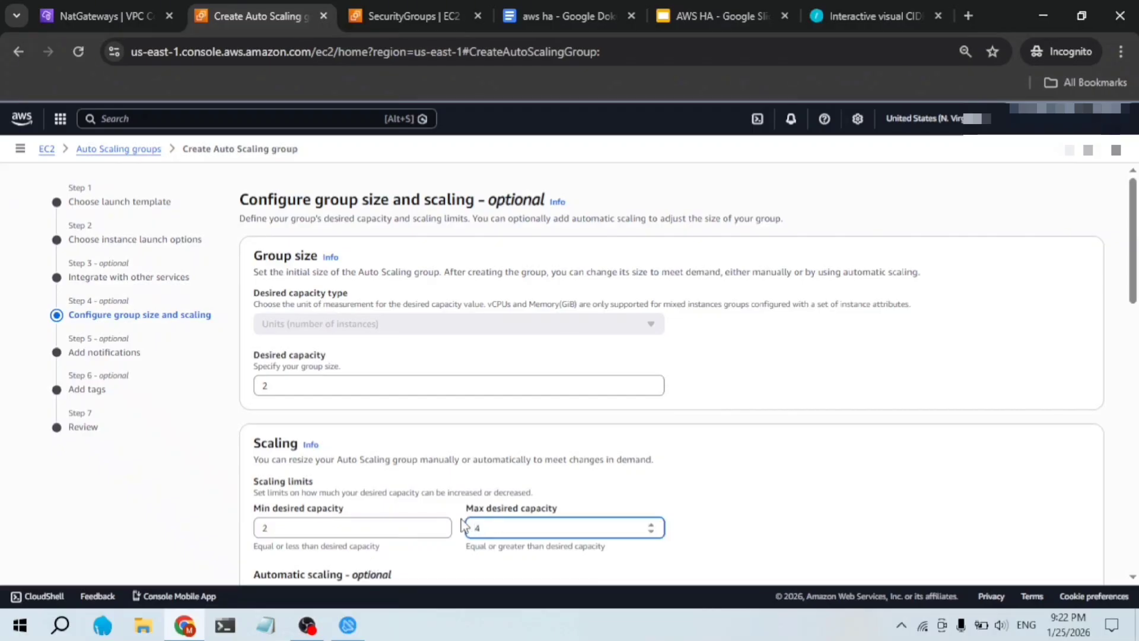
text(4)
click(159, 513)
Step: Keep the default scaling and maintenance settings, skip notifications and tags, and proceed to the Auto Scaling group review
scroll(159, 513, down, 3)
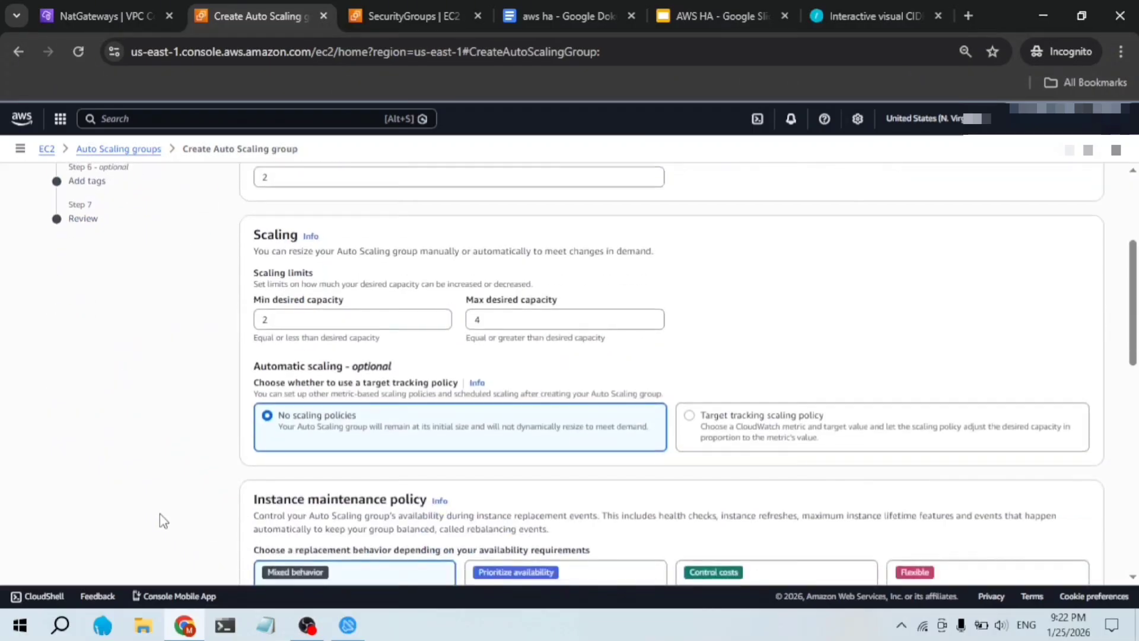
scroll(159, 520, down, 1)
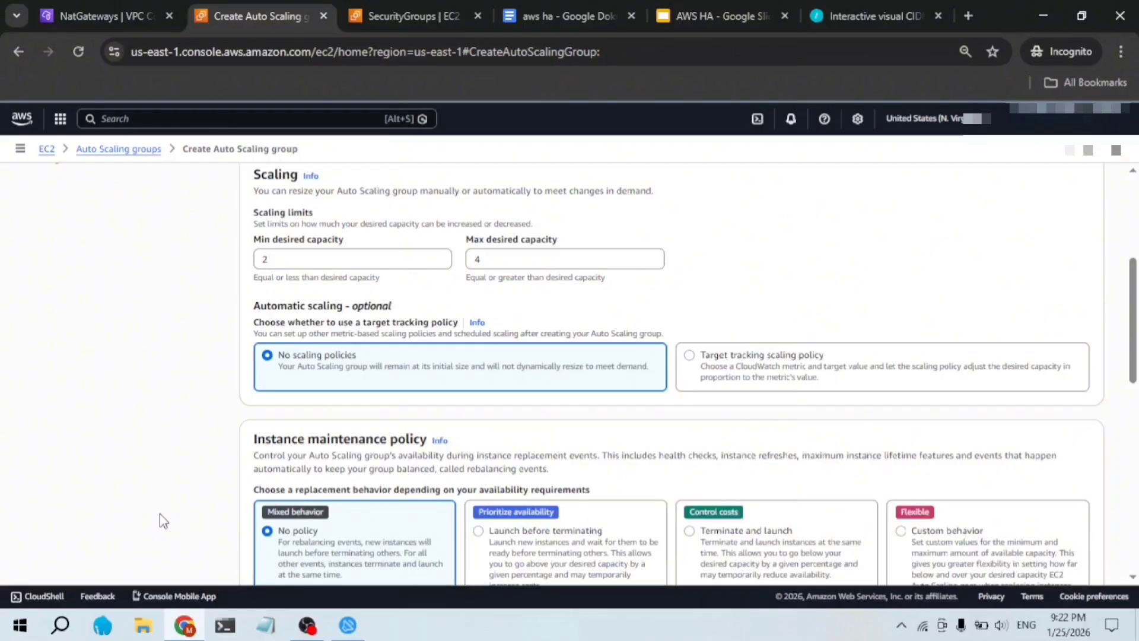
scroll(159, 514, down, 7)
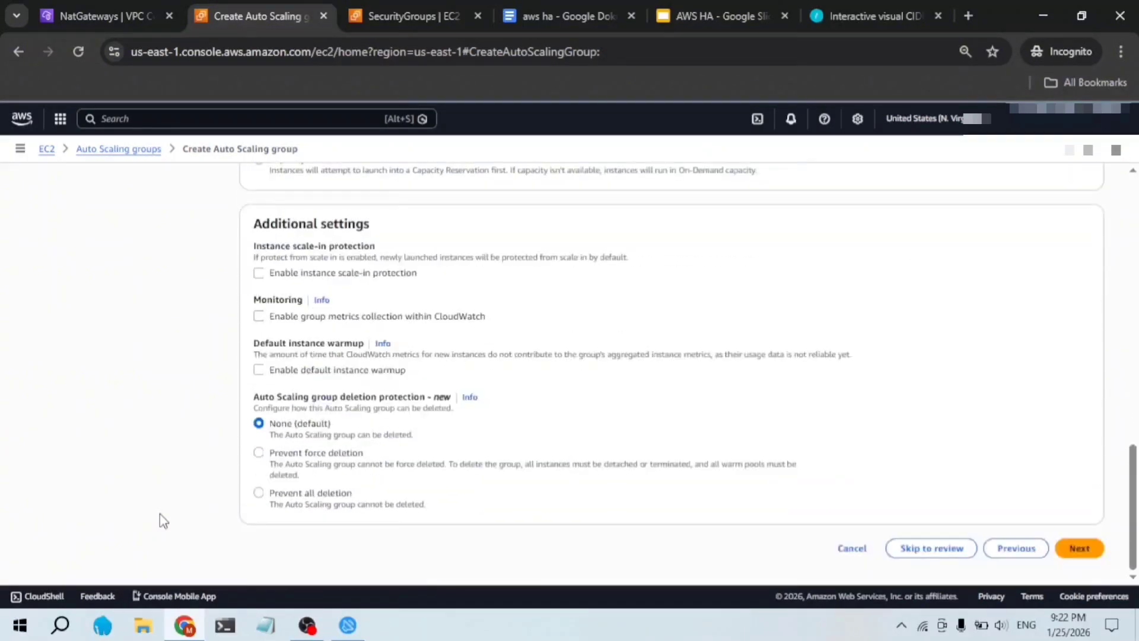
click(1080, 550)
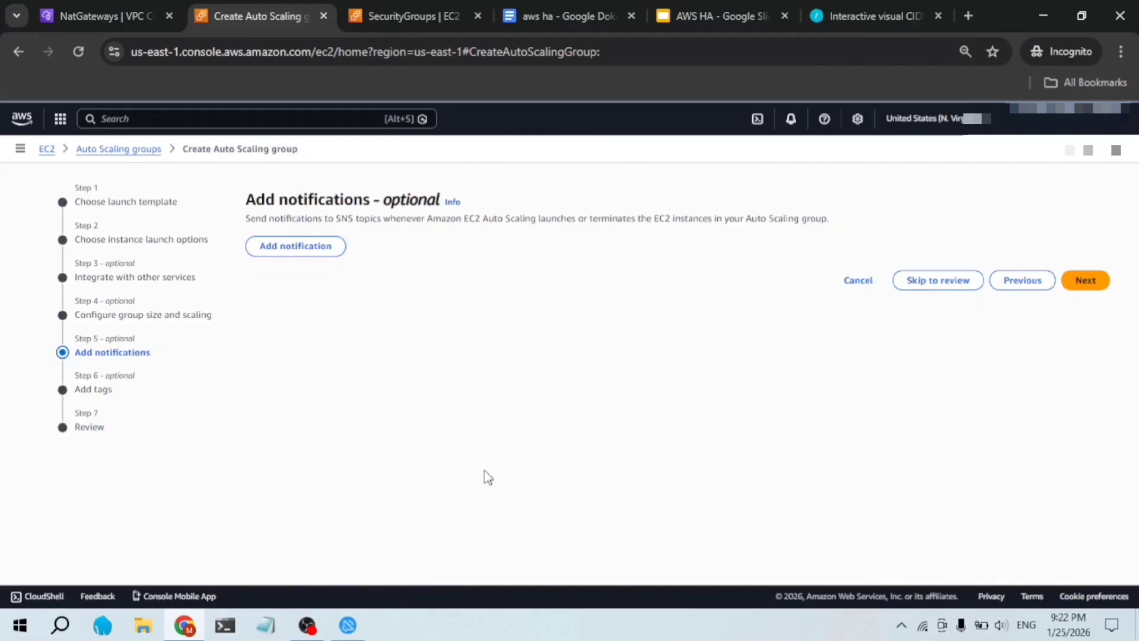
click(1086, 281)
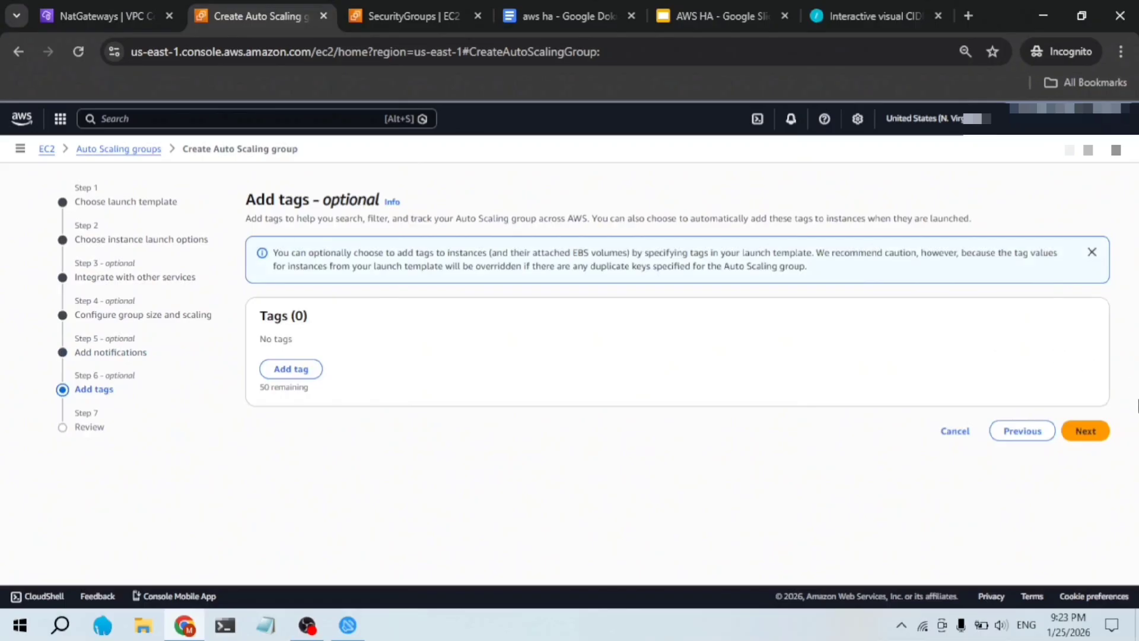
click(1086, 433)
scroll(466, 463, down, 5)
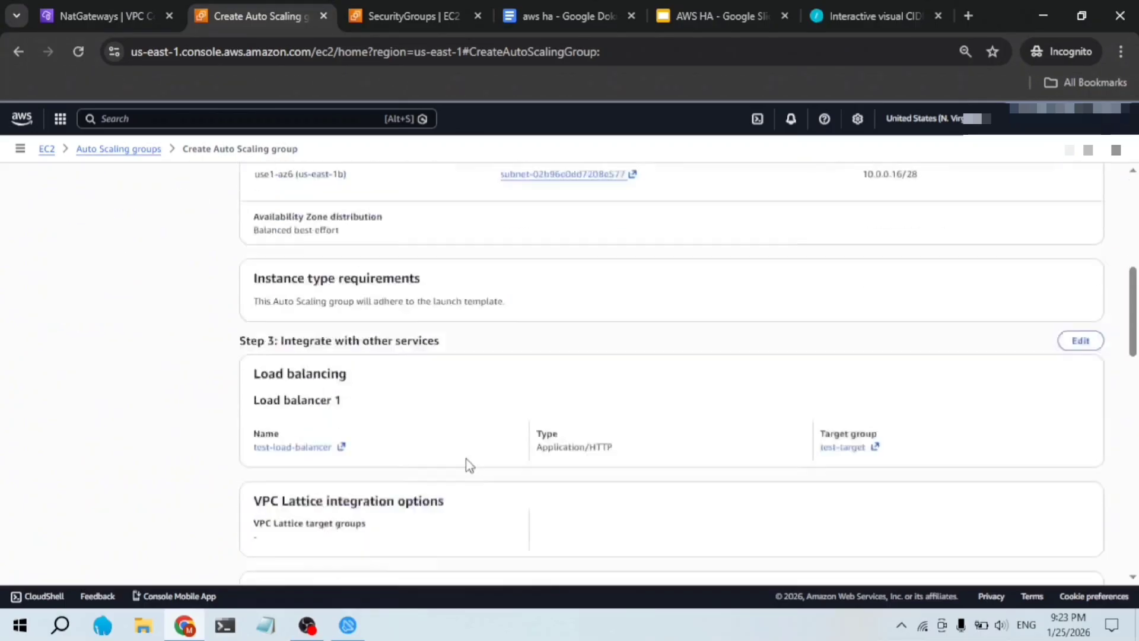
scroll(469, 464, up, 5)
Step: Return to the instance launch options, override the launch template and examine the required and additional instance attributes
click(159, 241)
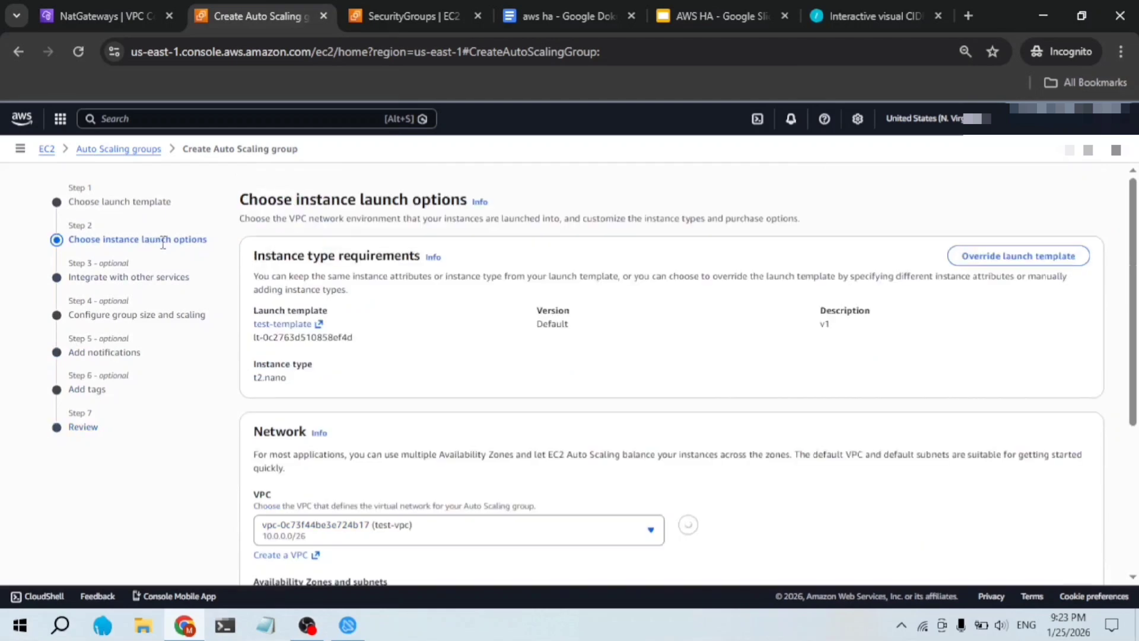
scroll(387, 392, down, 4)
scroll(387, 393, up, 4)
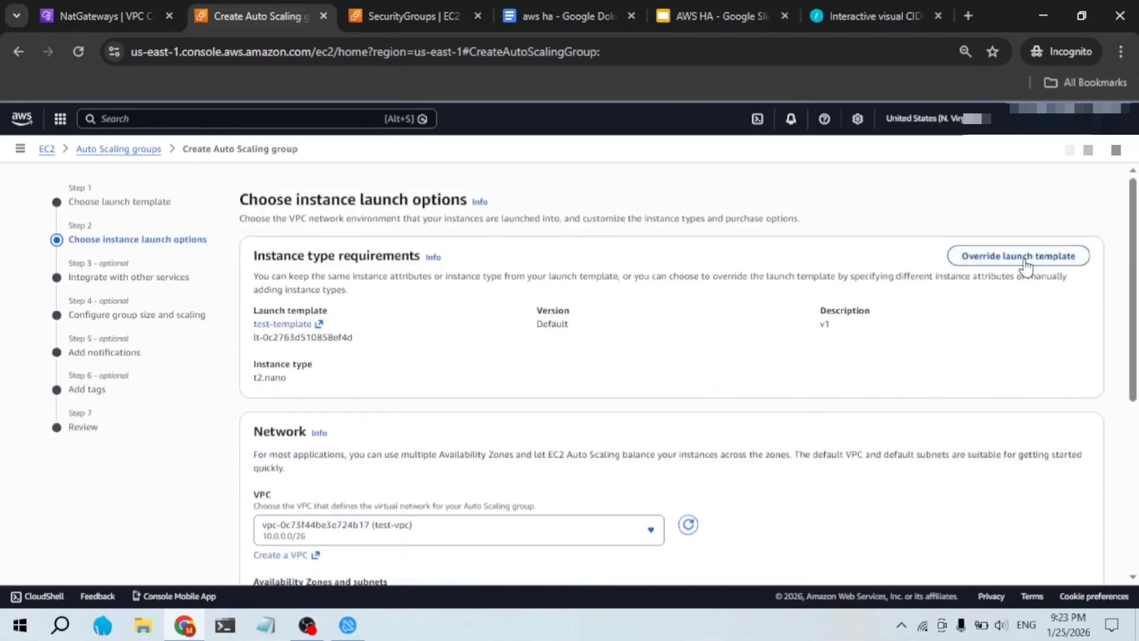
click(984, 261)
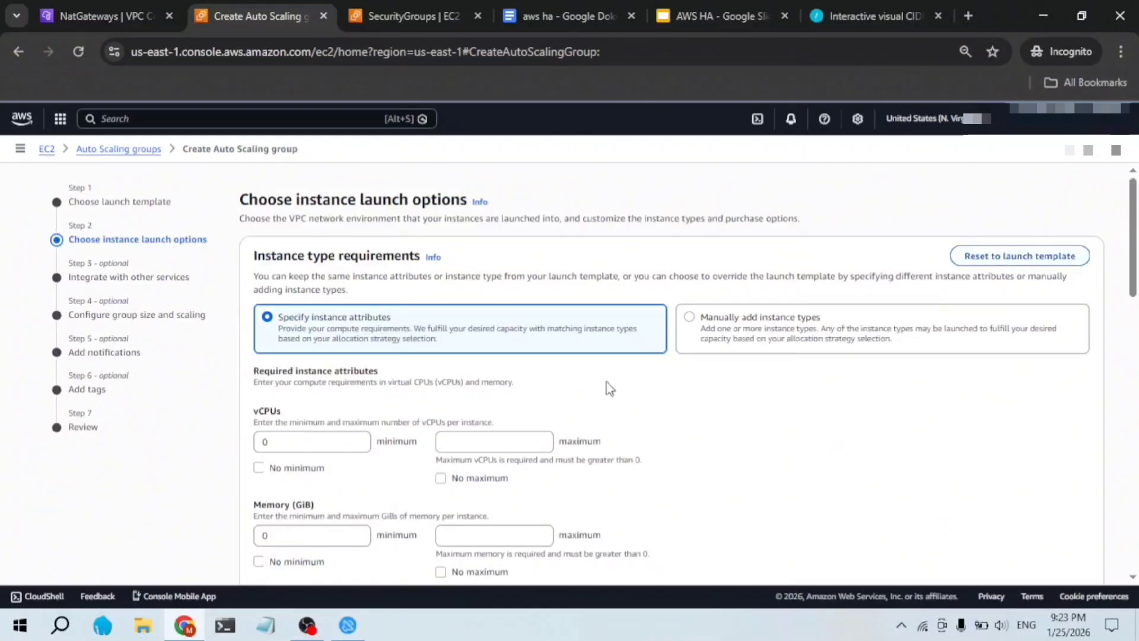
scroll(606, 382, down, 2)
scroll(607, 382, up, 1)
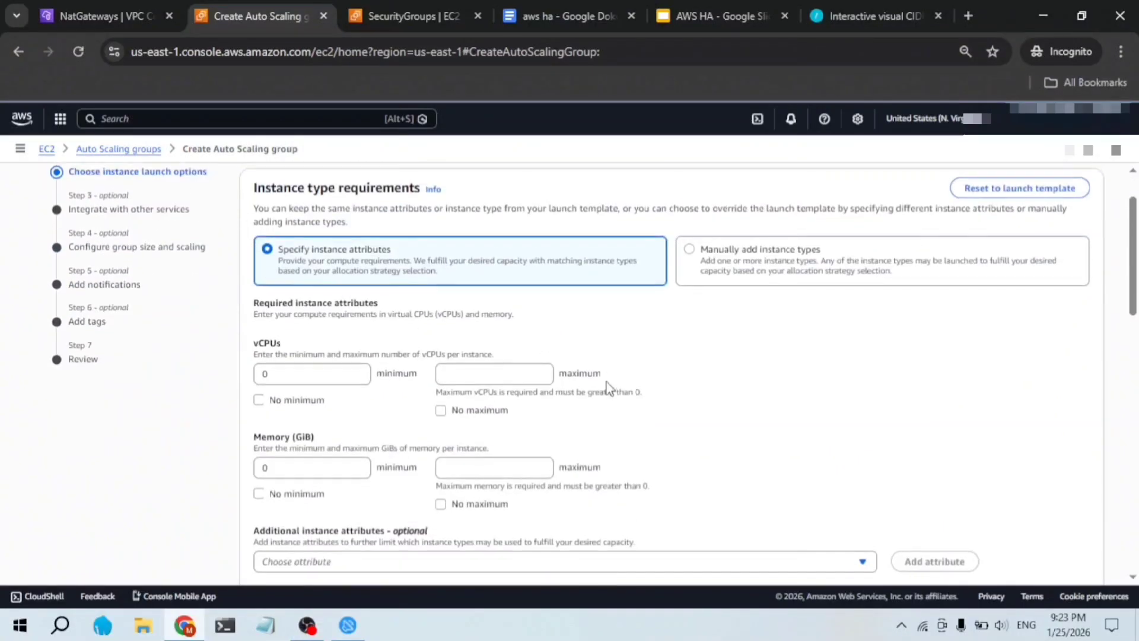
scroll(606, 382, down, 2)
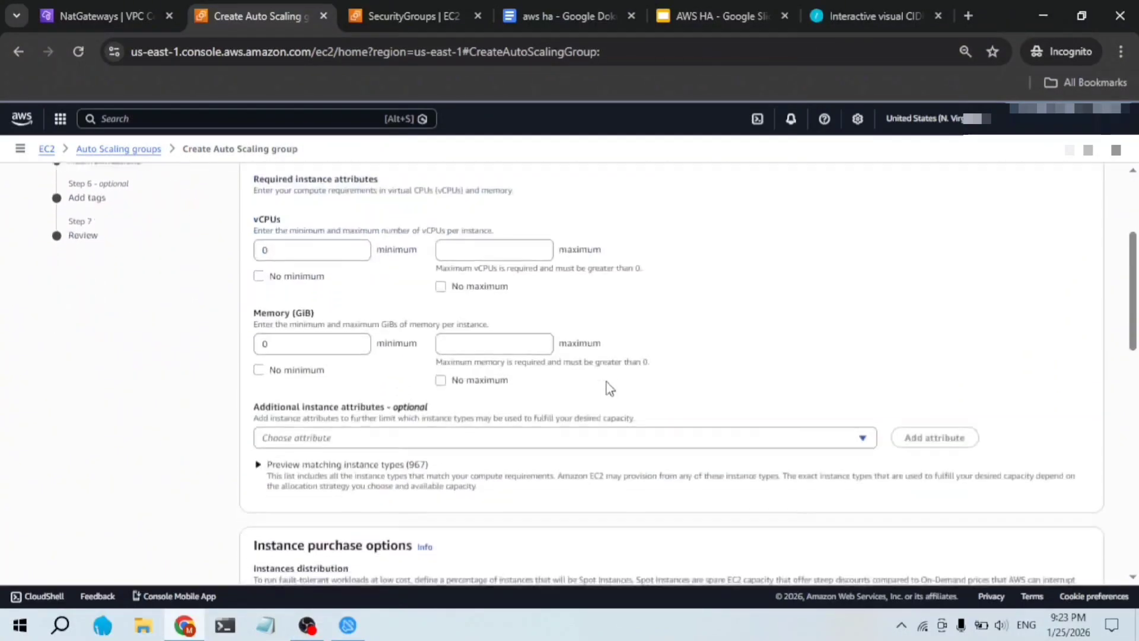
click(579, 435)
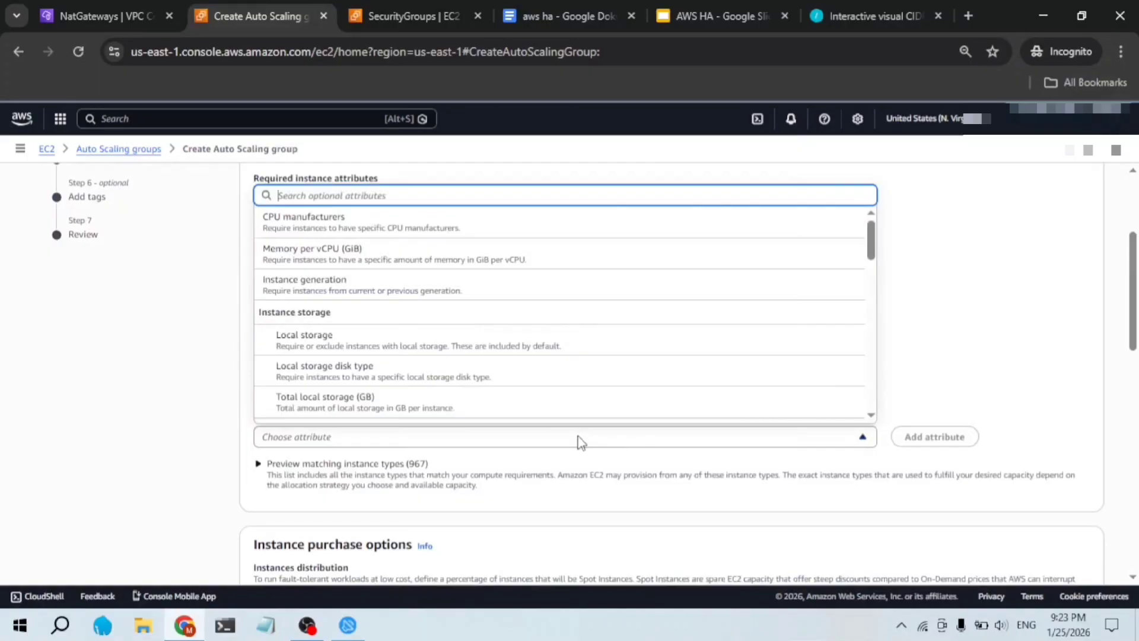
click(145, 389)
scroll(144, 382, up, 3)
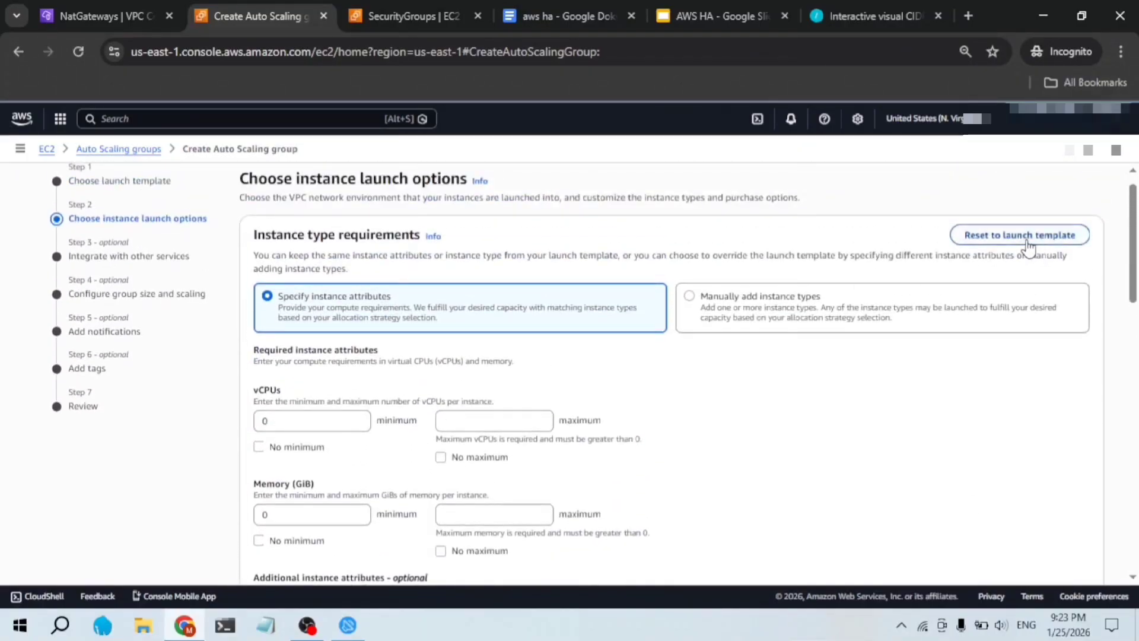
Step: Look over the instance purchase options and allocation strategies, and reset the instance requirements to the launch template
scroll(682, 357, down, 8)
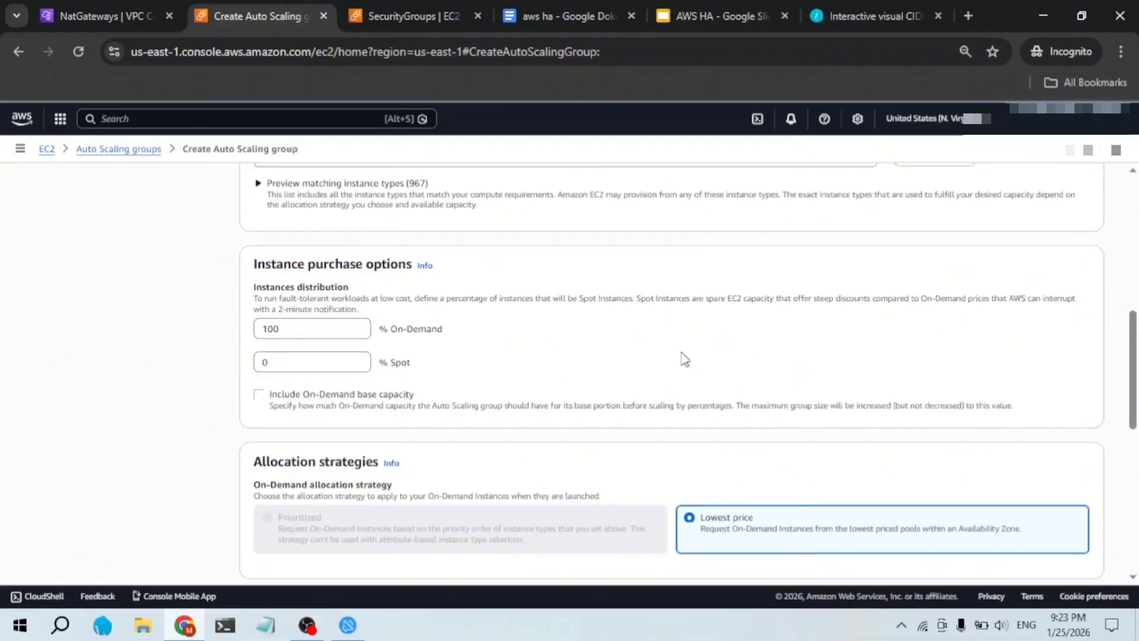
scroll(685, 359, down, 5)
scroll(685, 359, up, 7)
scroll(685, 359, up, 5)
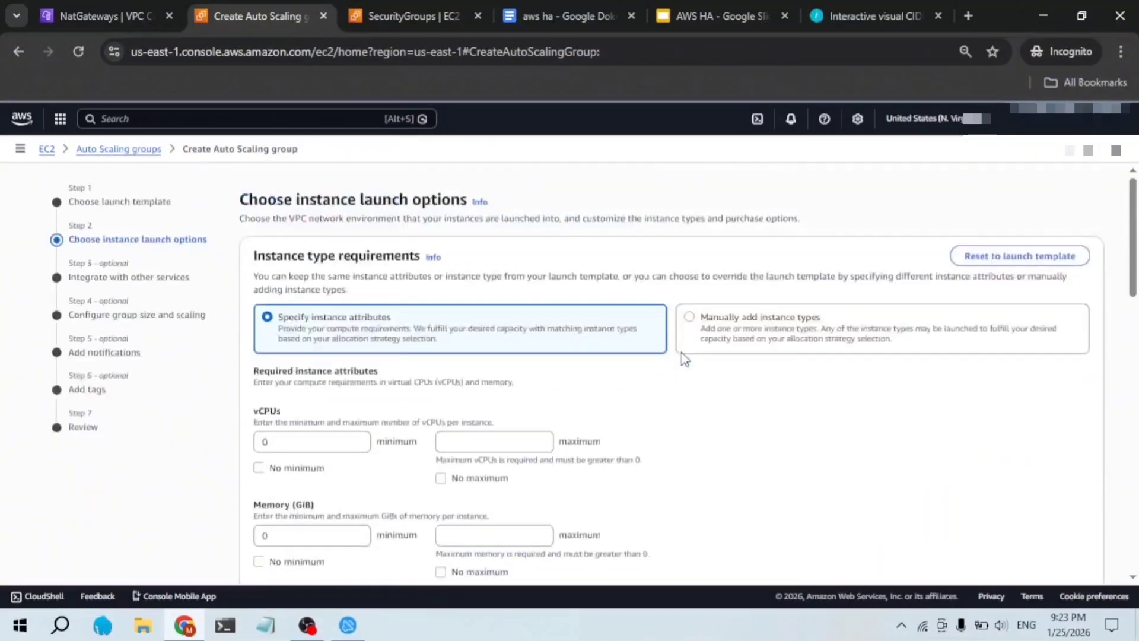
click(1048, 258)
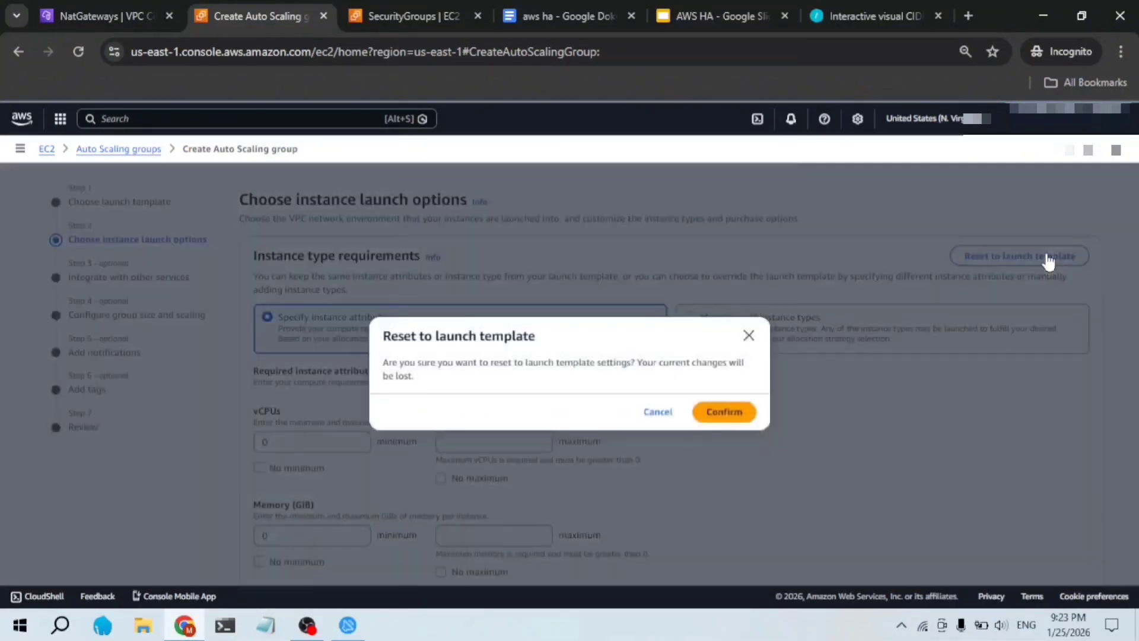
click(734, 415)
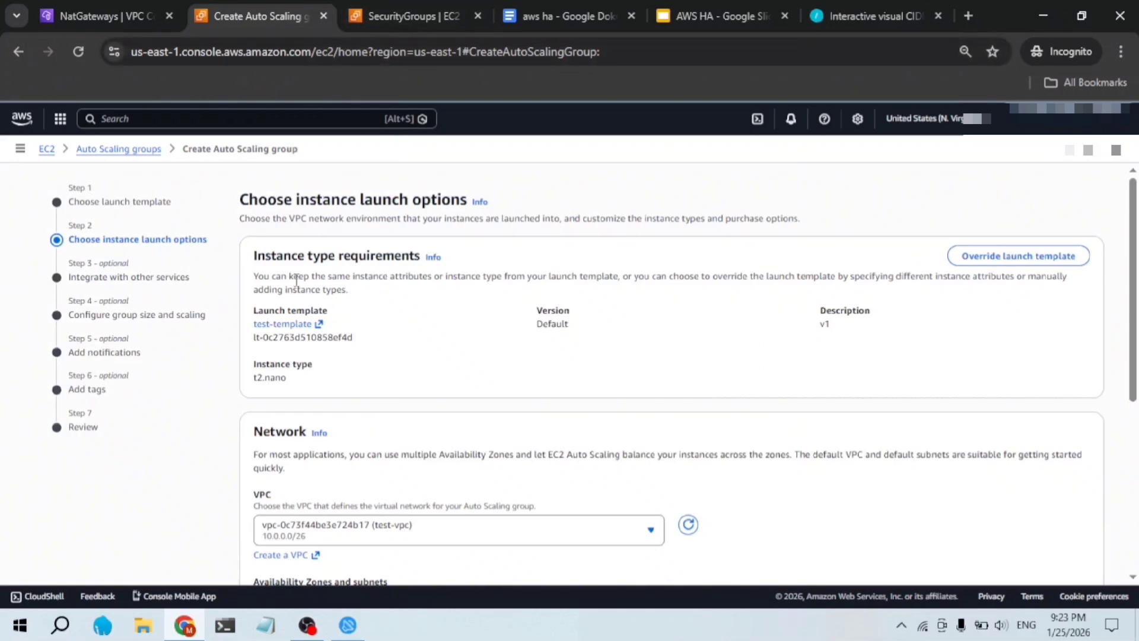
Step: Recheck the group's network selection, attached target group and health check settings
scroll(297, 280, down, 3)
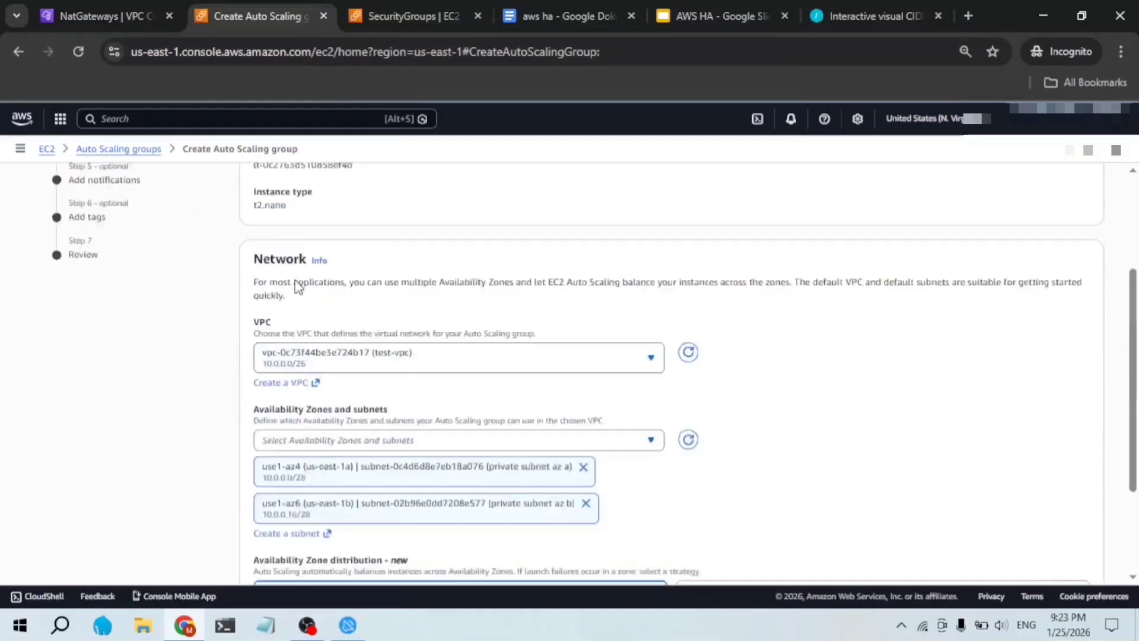
scroll(298, 287, up, 3)
click(144, 269)
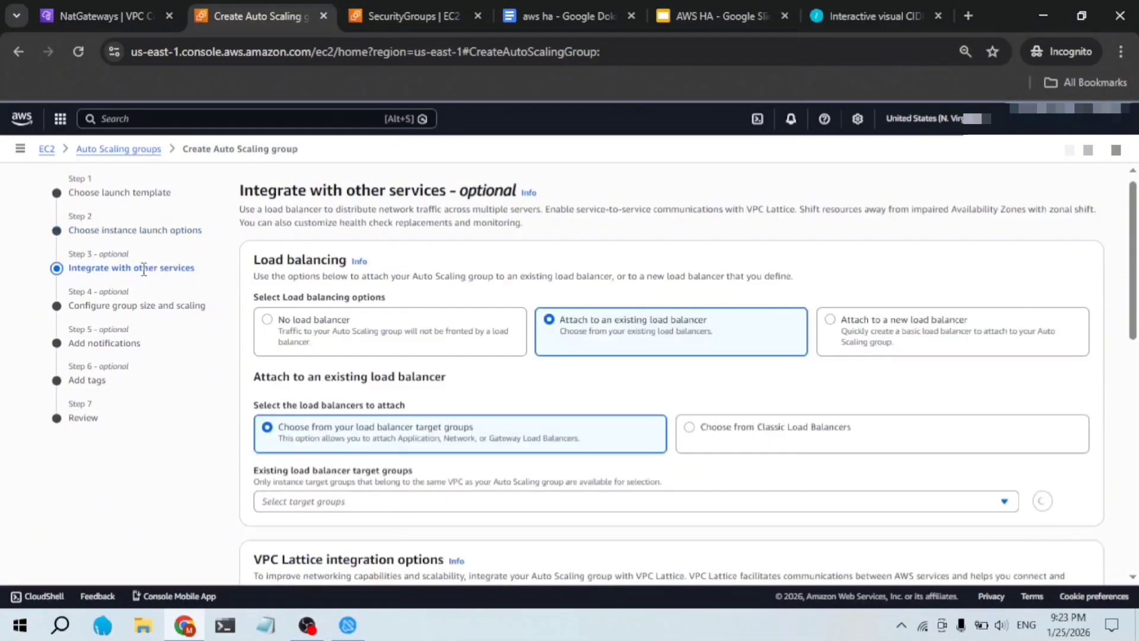
scroll(144, 268, down, 1)
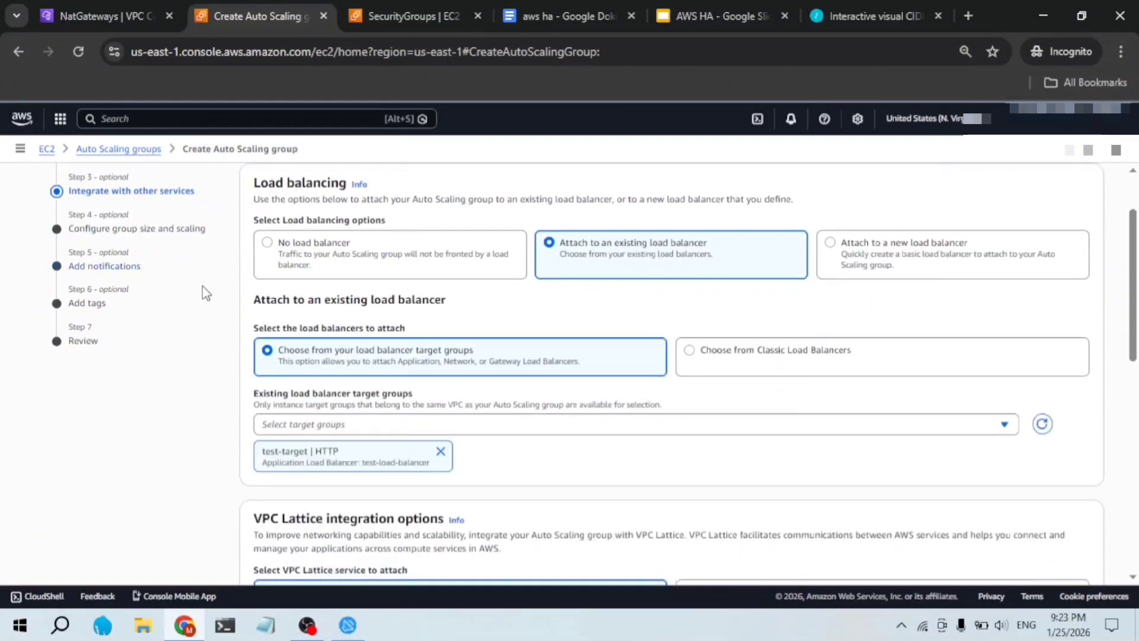
scroll(206, 293, down, 10)
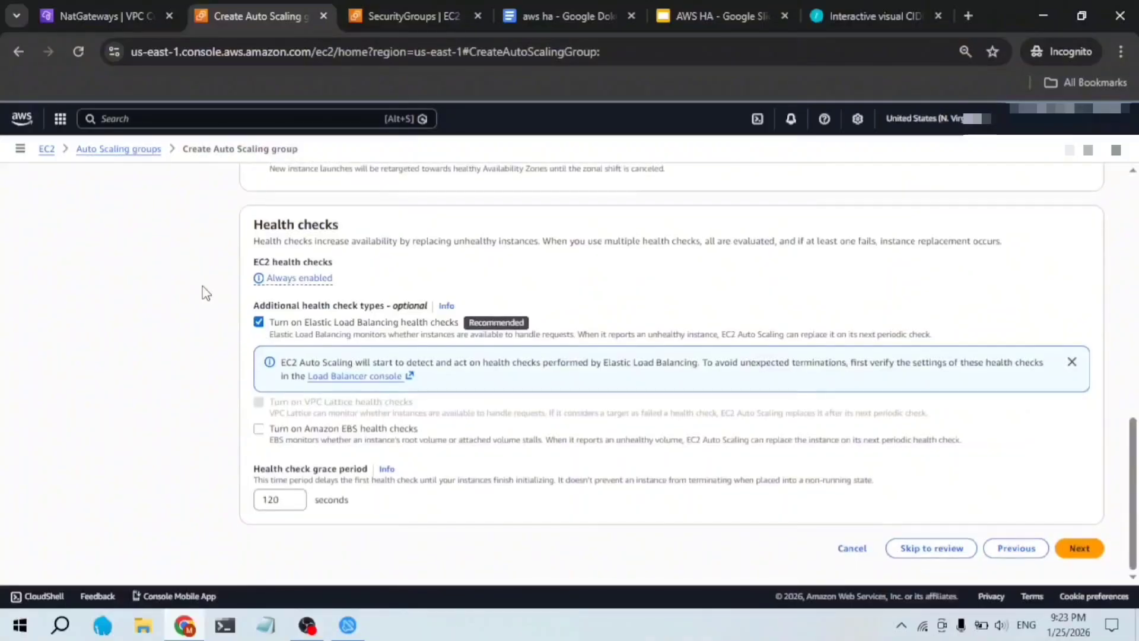
scroll(206, 293, up, 10)
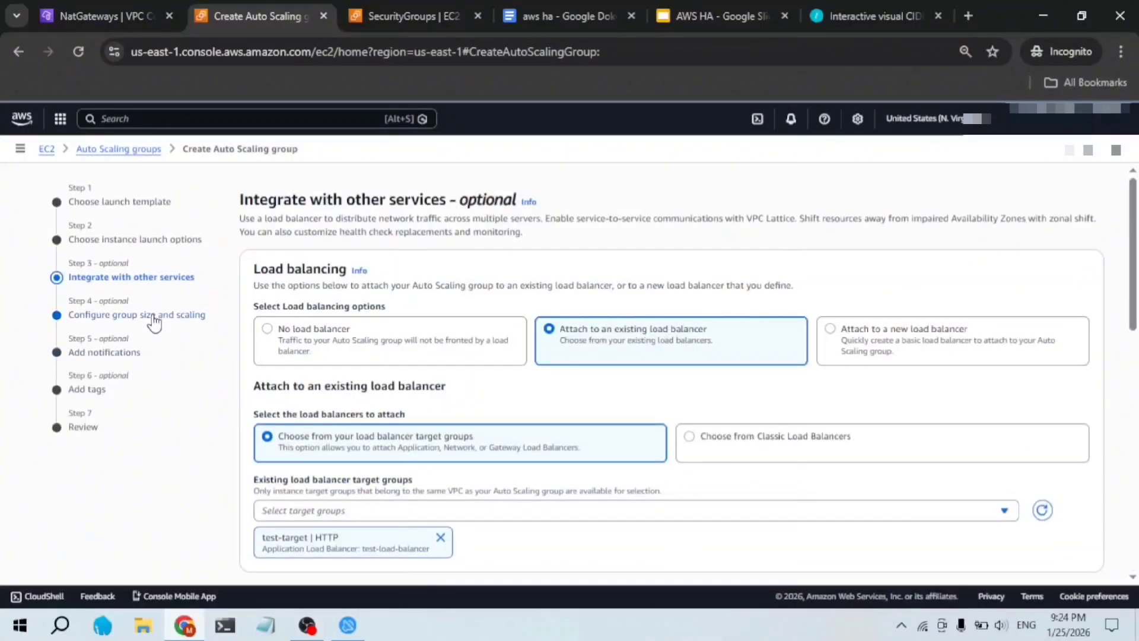
Step: Return to the group size and scaling settings and set the maximum desired capacity to 4
click(153, 320)
scroll(231, 348, down, 5)
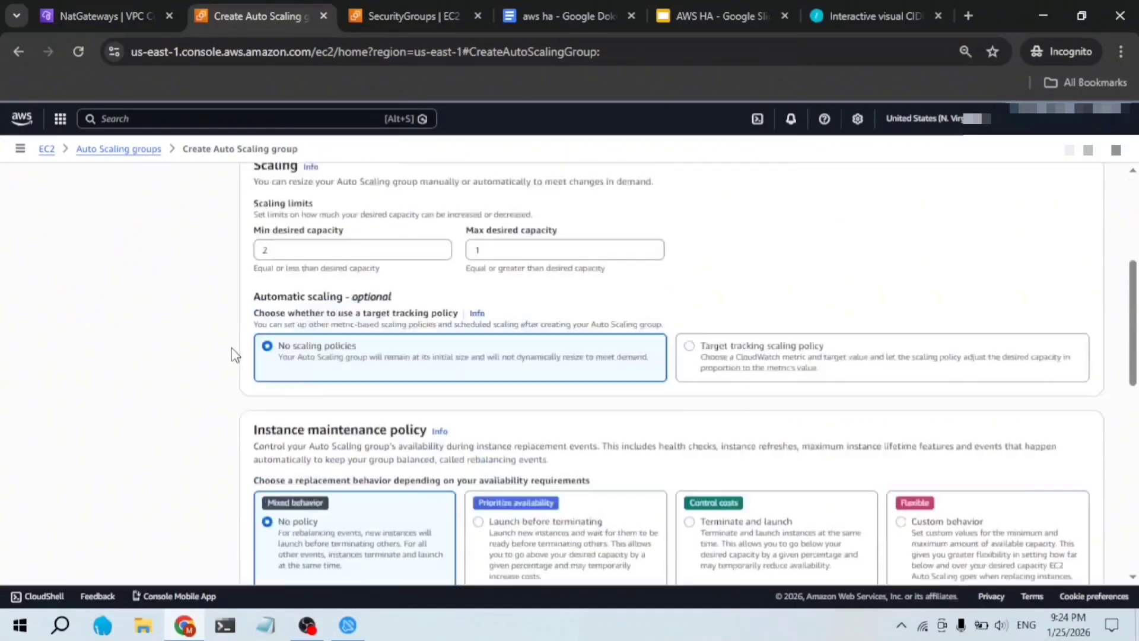
scroll(232, 347, up, 5)
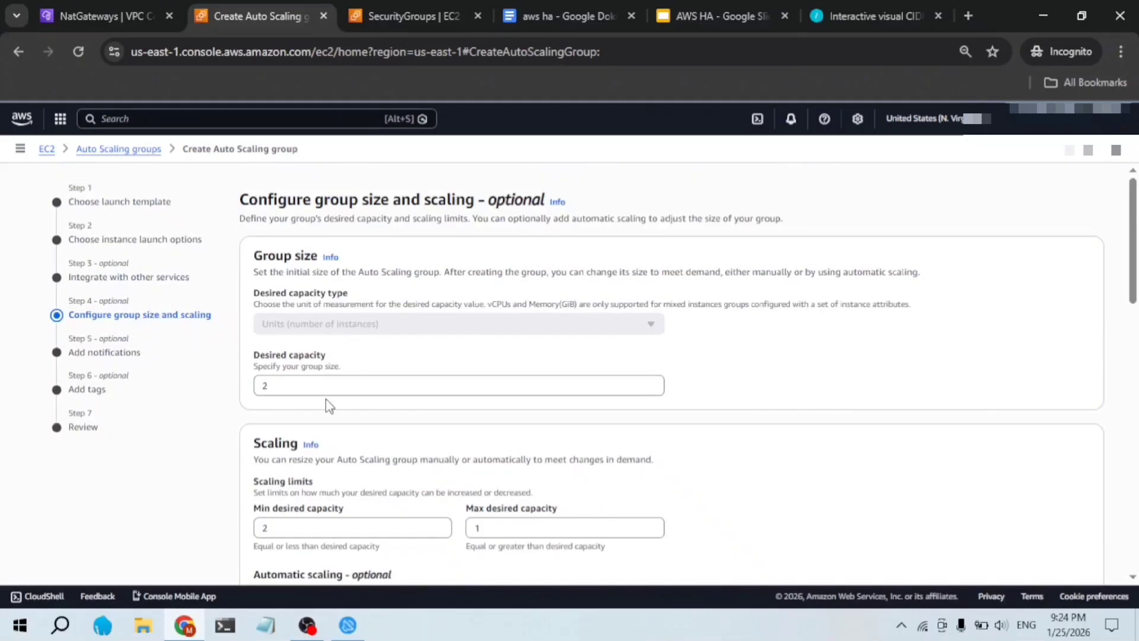
click(344, 378)
click(497, 529)
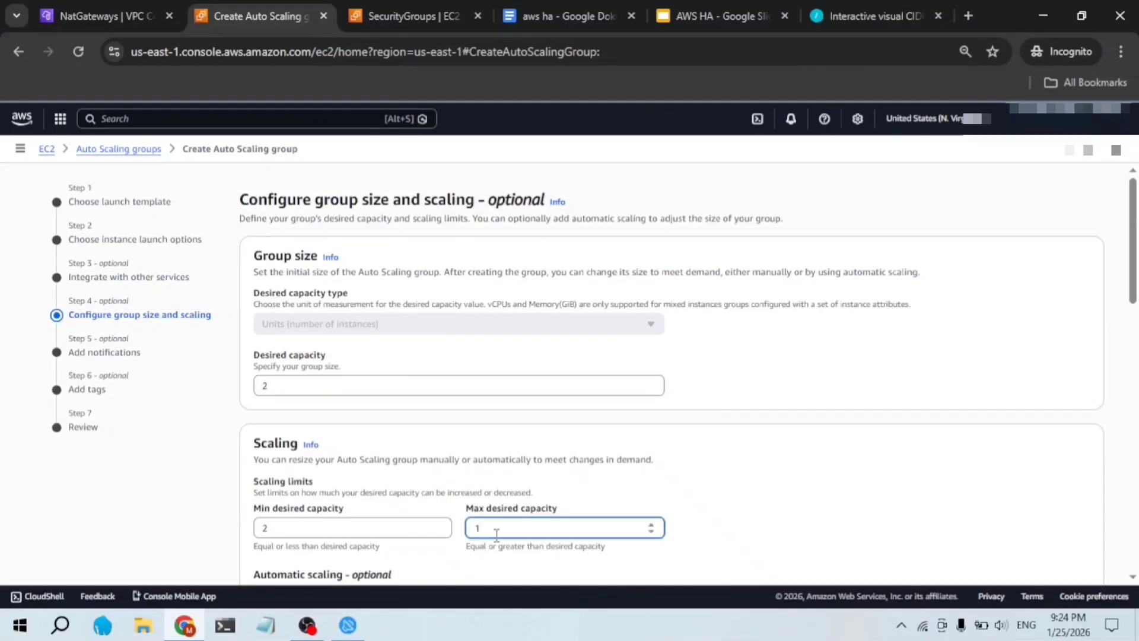
click(190, 526)
scroll(190, 527, down, 1)
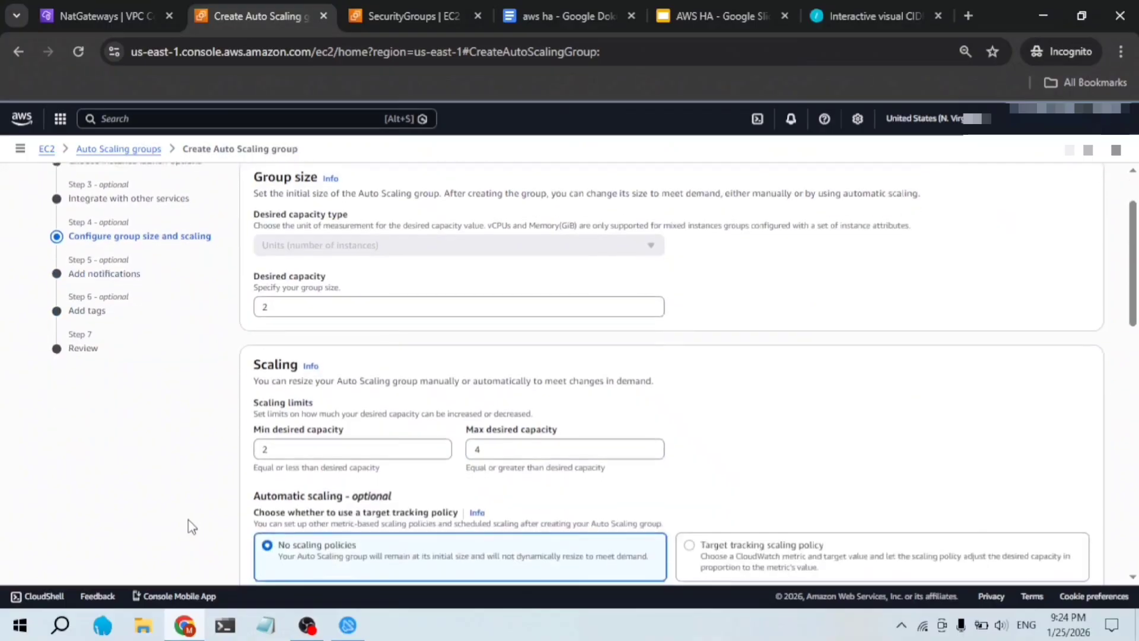
Step: Leave scaling policies and additional settings at their defaults, add no notifications or tags, and reopen the final review
scroll(190, 526, down, 10)
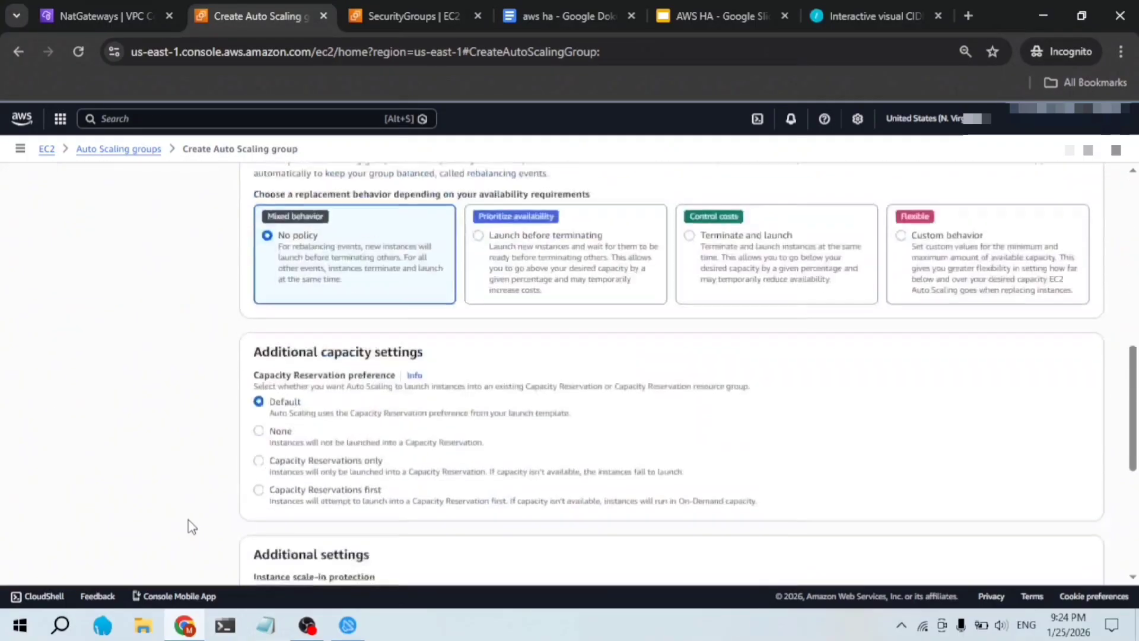
scroll(190, 527, down, 2)
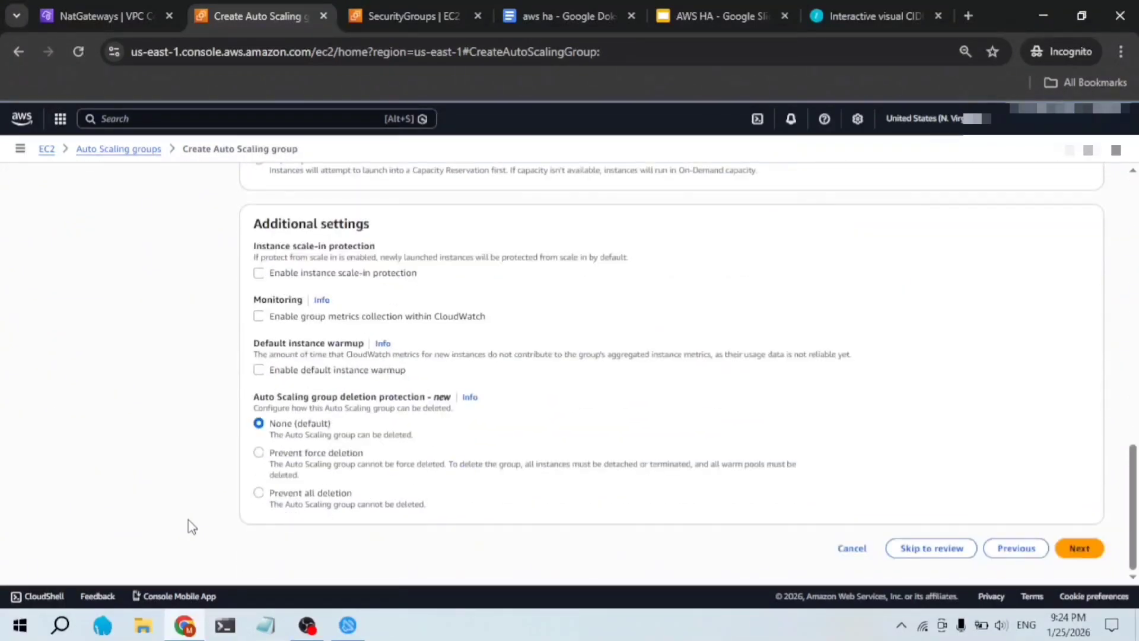
scroll(188, 519, up, 10)
scroll(187, 519, down, 10)
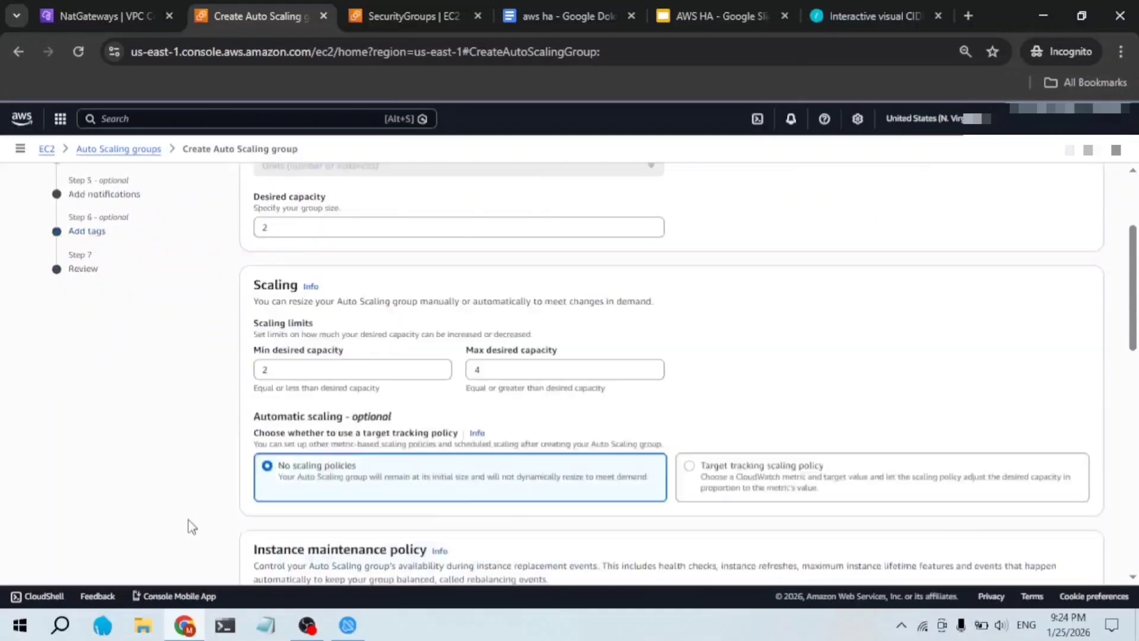
click(1091, 547)
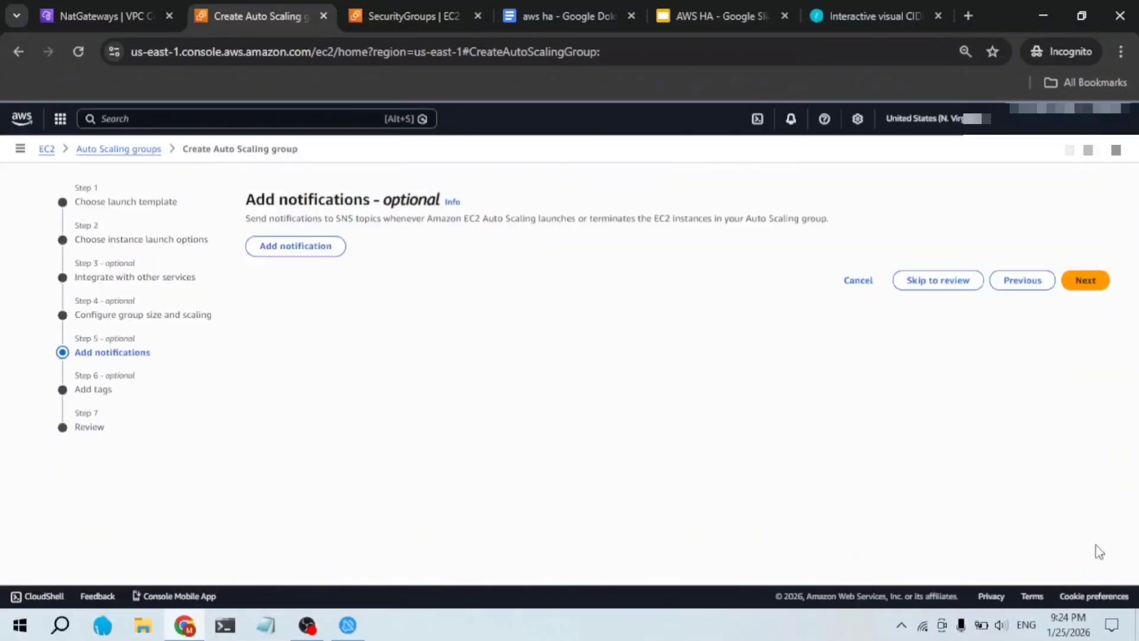
click(1089, 287)
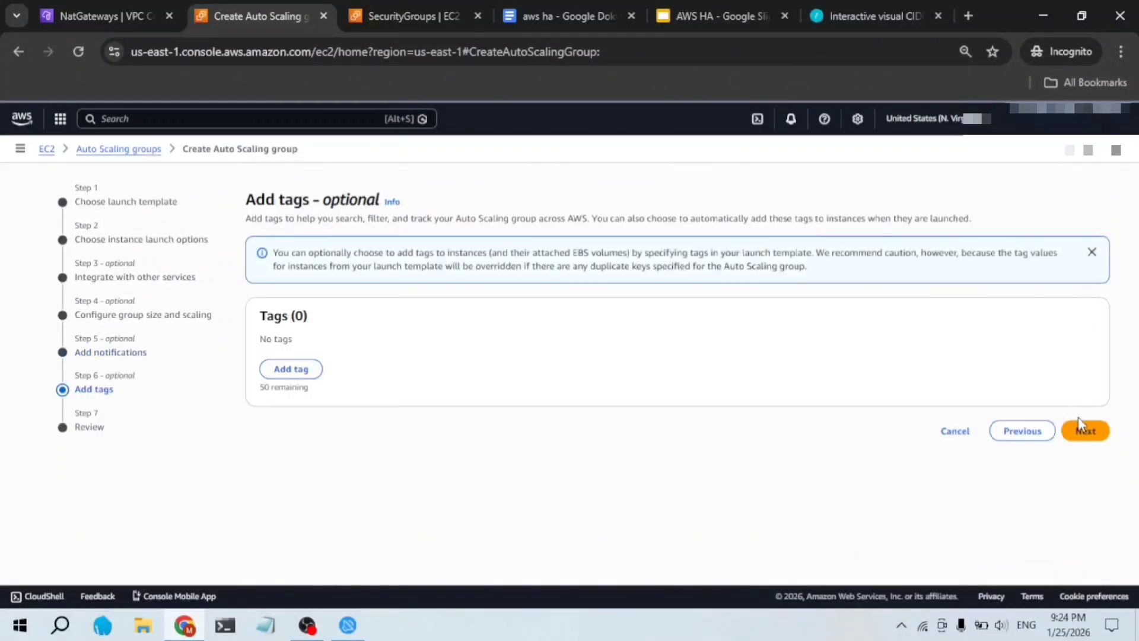
click(1083, 432)
scroll(663, 394, down, 1)
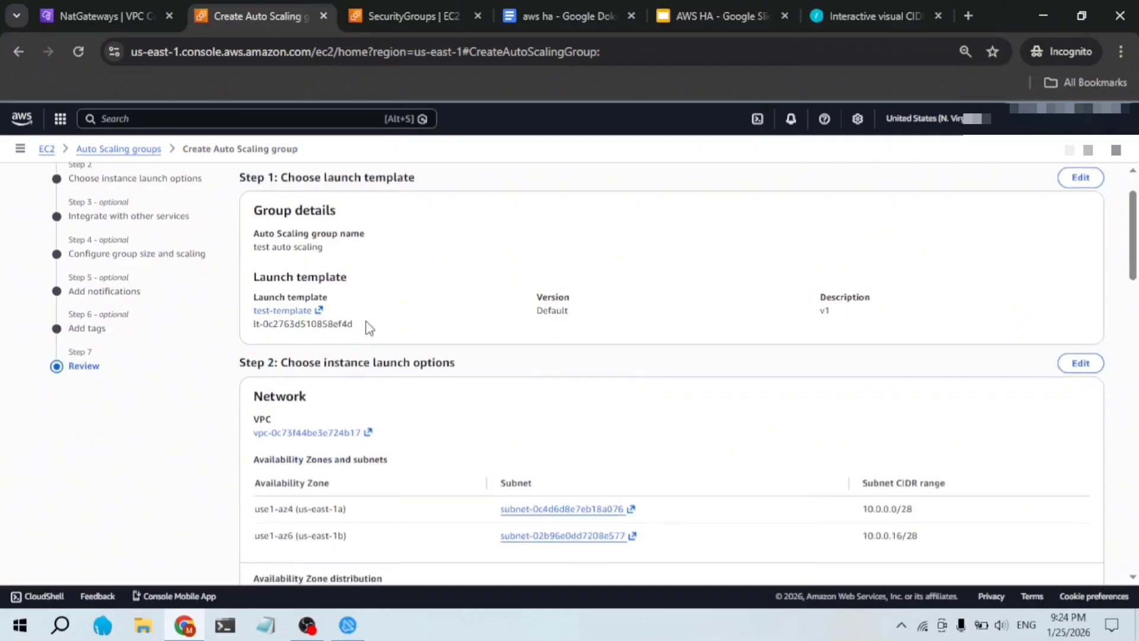
Step: Review the launch template, network, load balancing and health check settings in the Auto Scaling group's final summary
scroll(474, 323, down, 1)
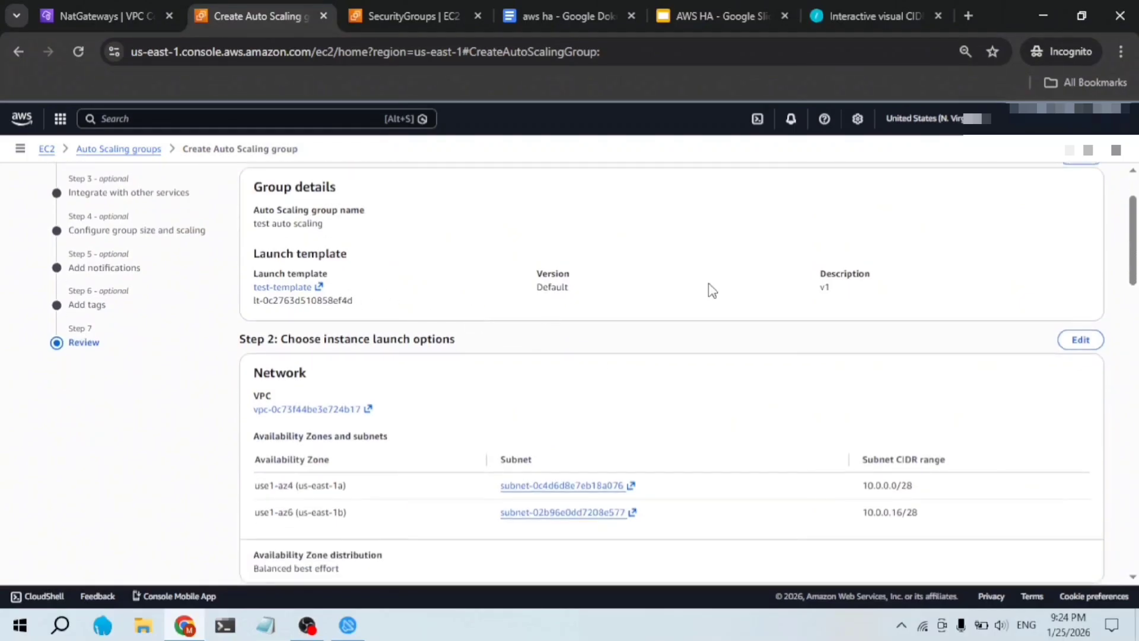
scroll(712, 290, up, 1)
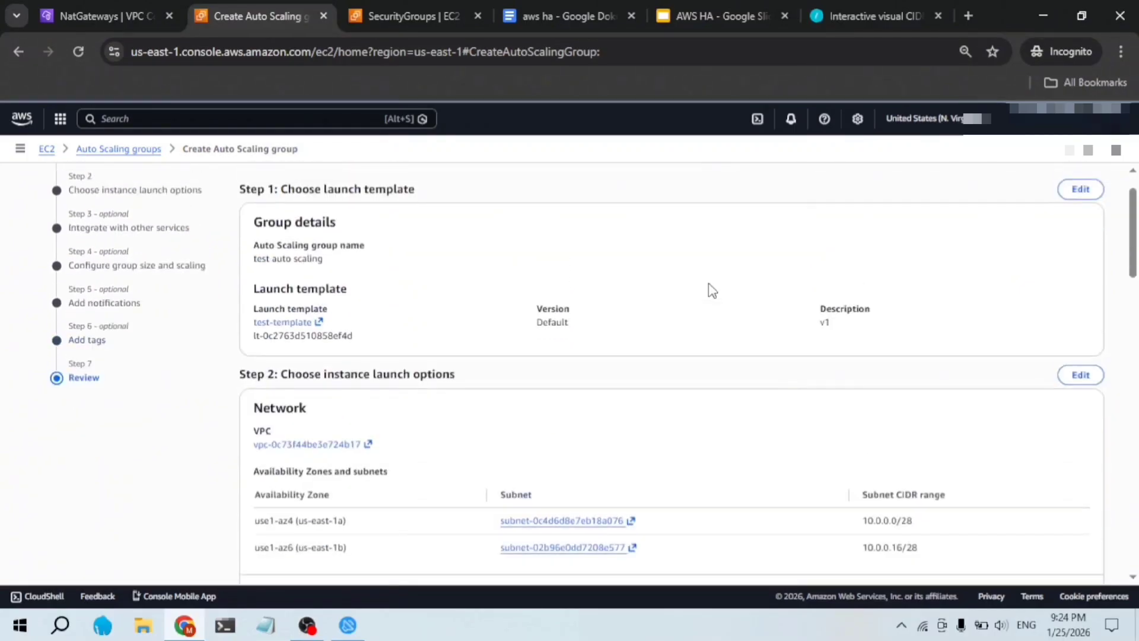
scroll(709, 289, down, 3)
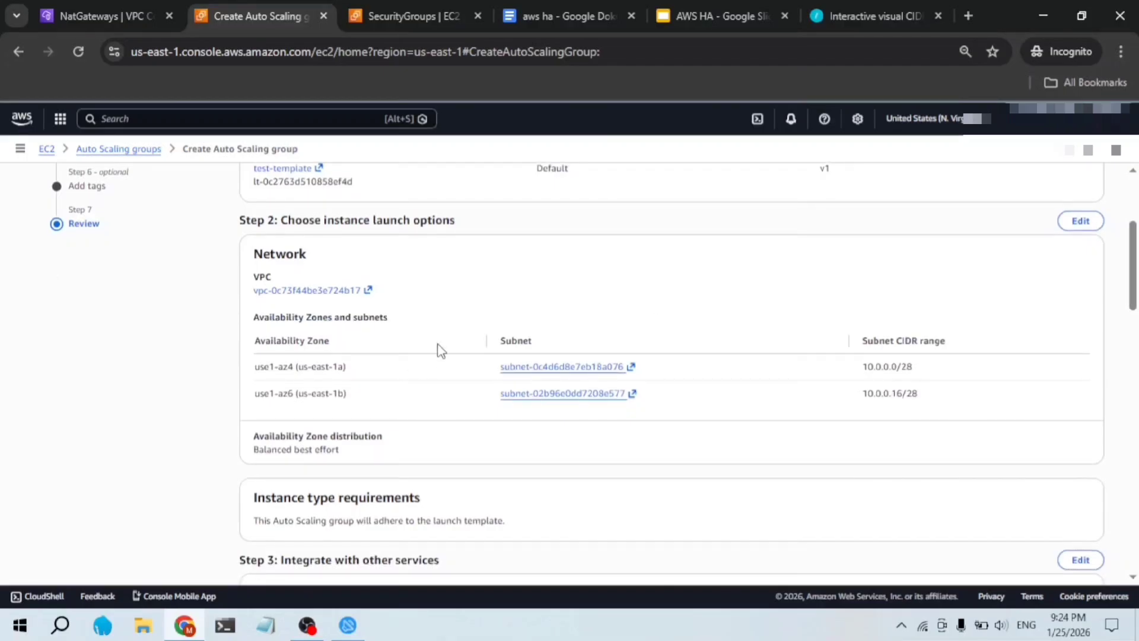
scroll(702, 424, down, 1)
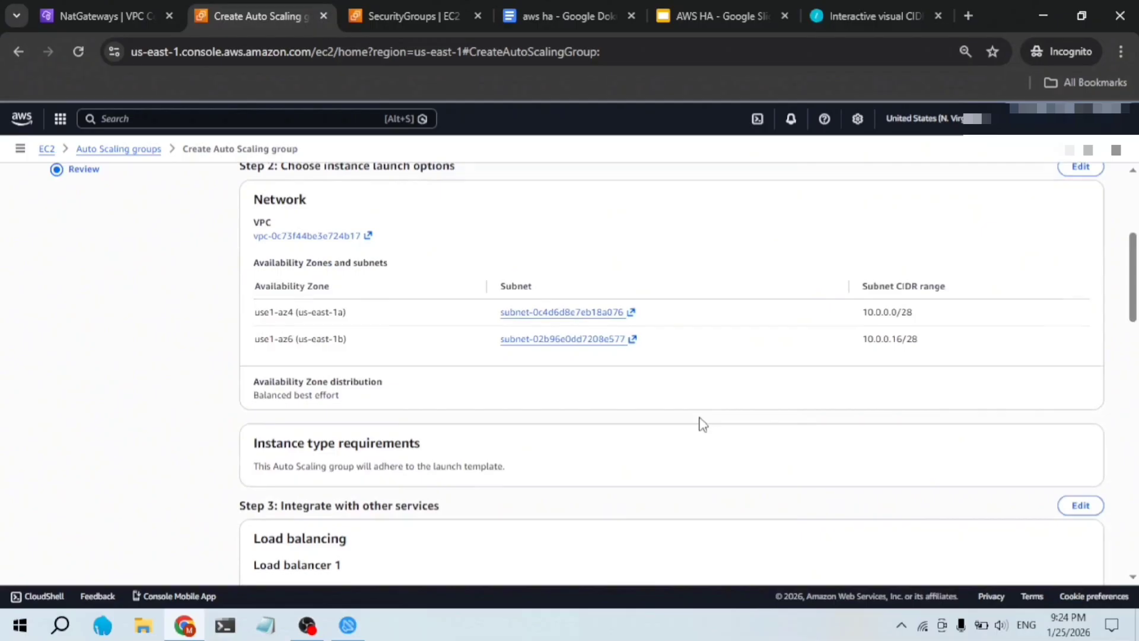
scroll(703, 425, down, 4)
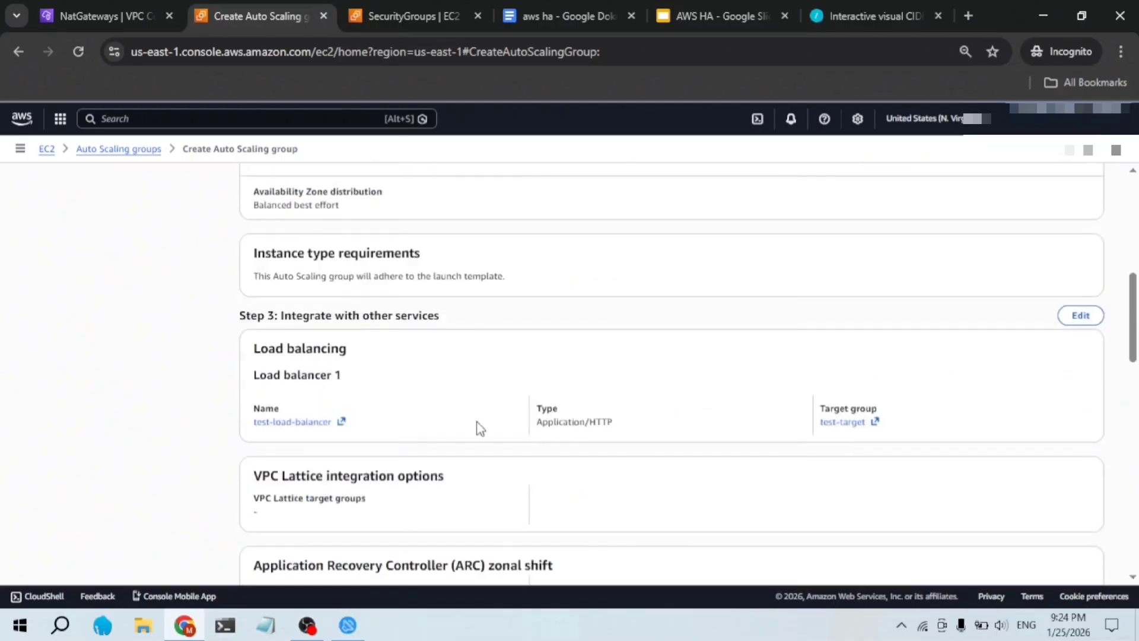
scroll(593, 420, down, 7)
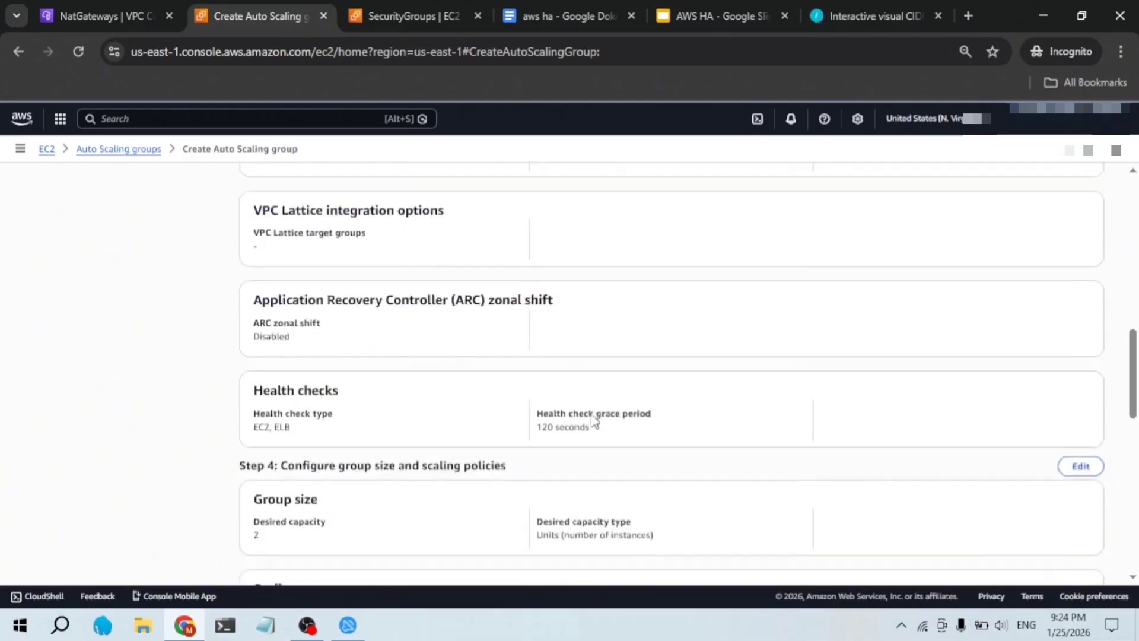
scroll(593, 420, down, 10)
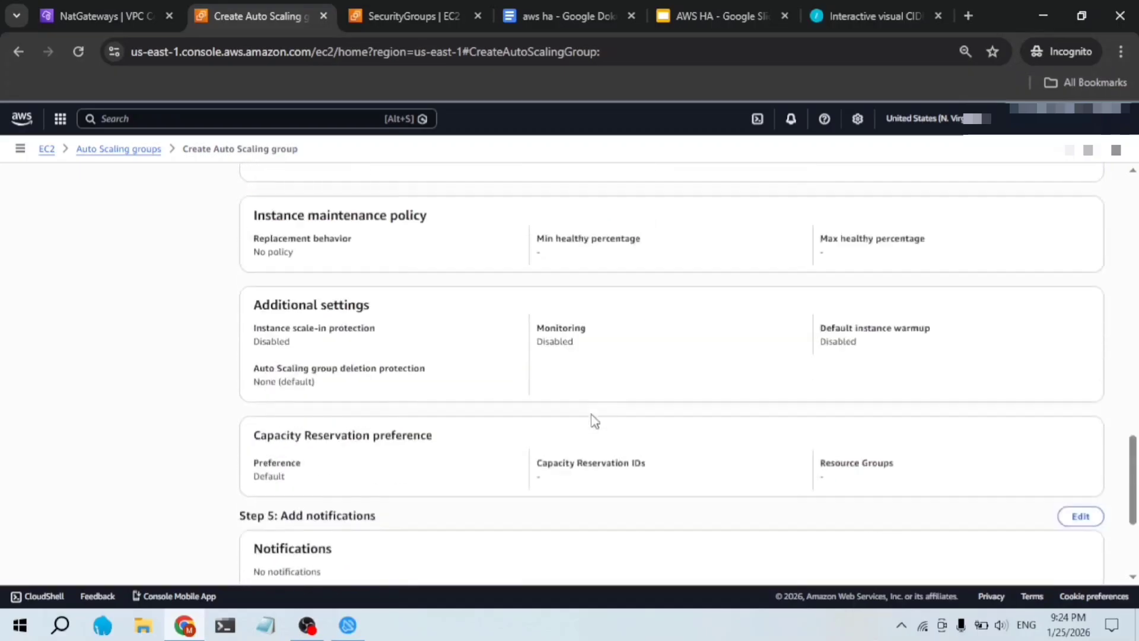
Step: Recheck the capacity limits and remaining settings in the summary, and create the Auto Scaling group
scroll(593, 420, up, 5)
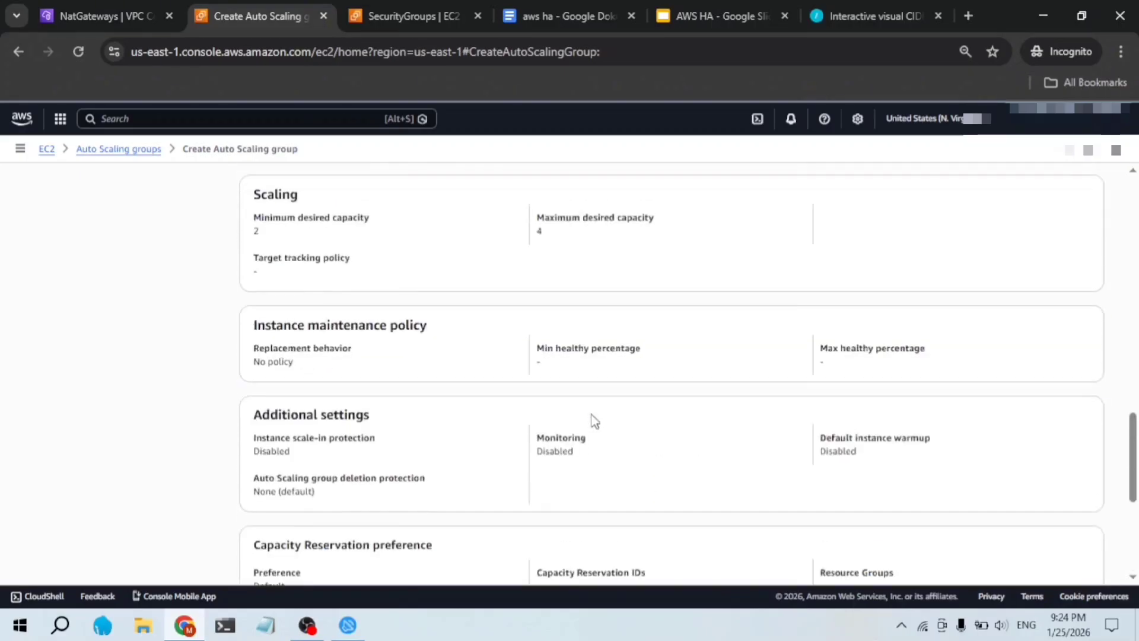
scroll(569, 277, up, 2)
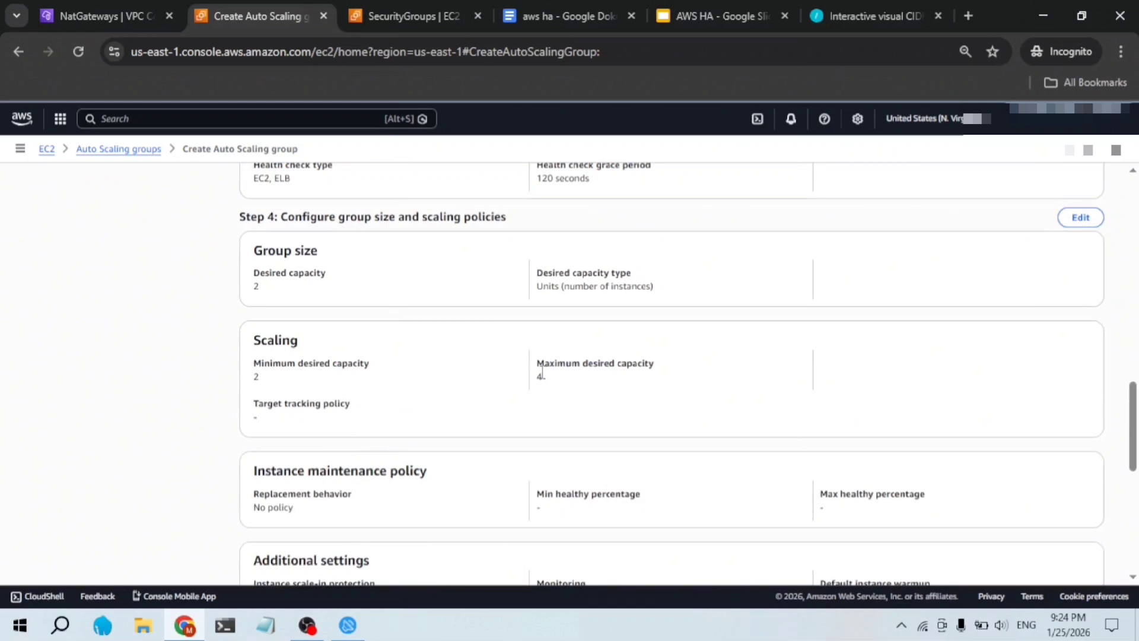
scroll(552, 356, down, 1)
scroll(669, 439, down, 6)
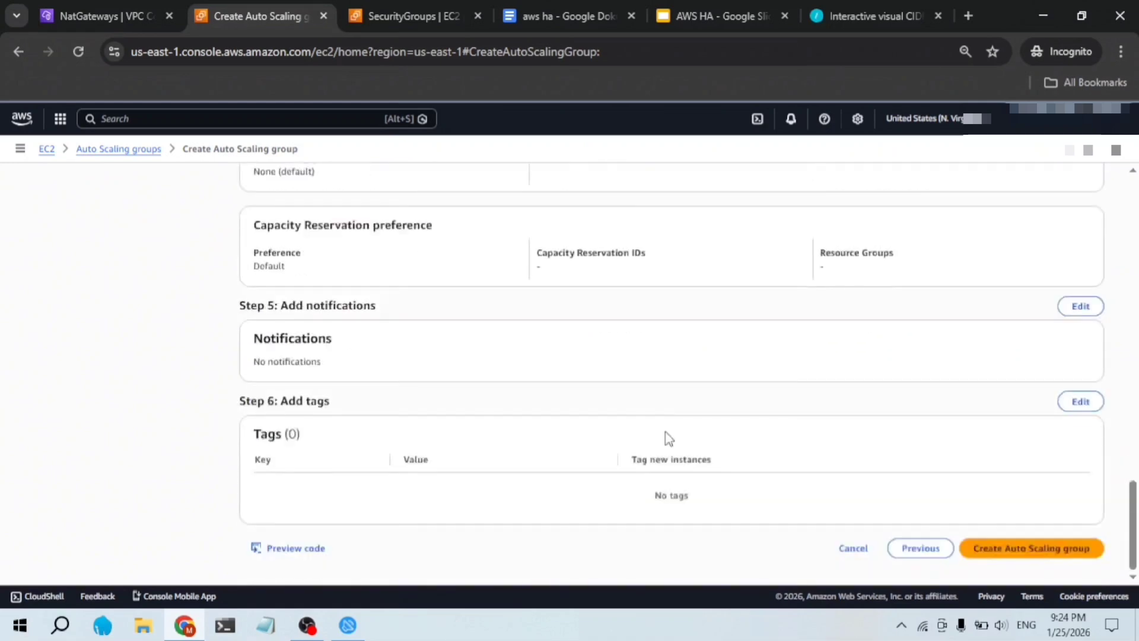
click(1041, 556)
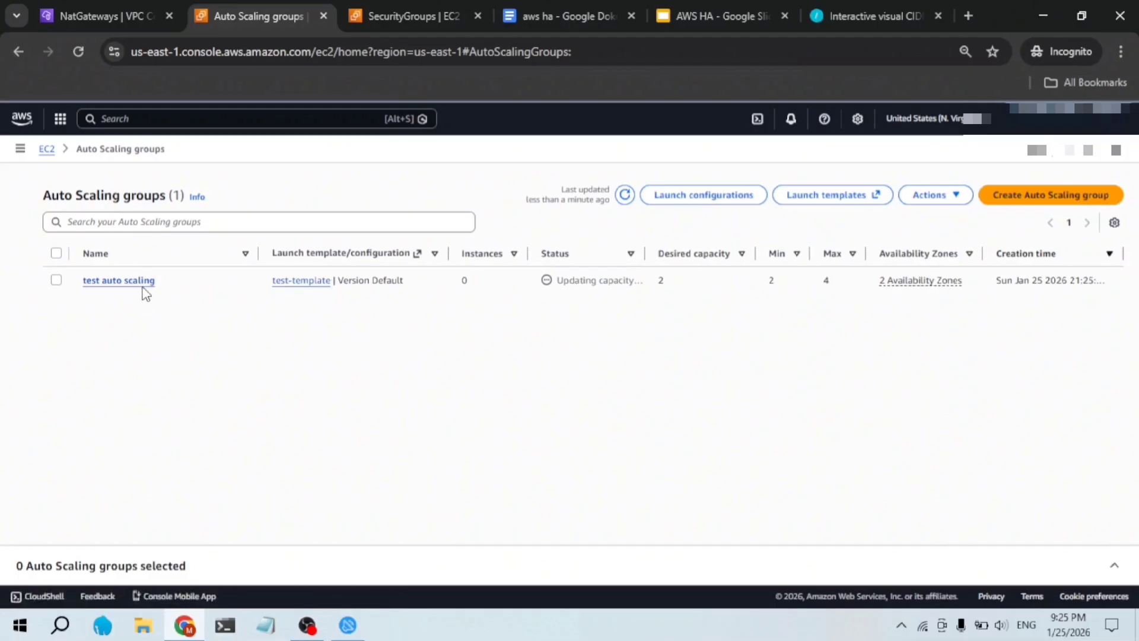
Step: Open the test auto scaling group and look over its details, integrations and automatic scaling policies
click(141, 282)
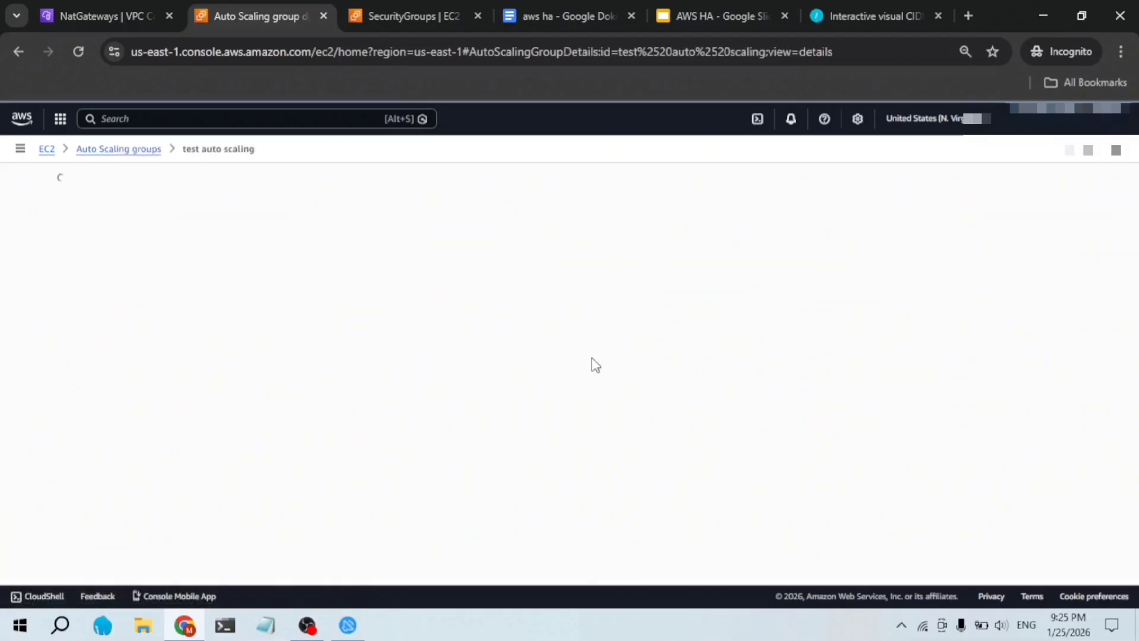
scroll(461, 403, down, 8)
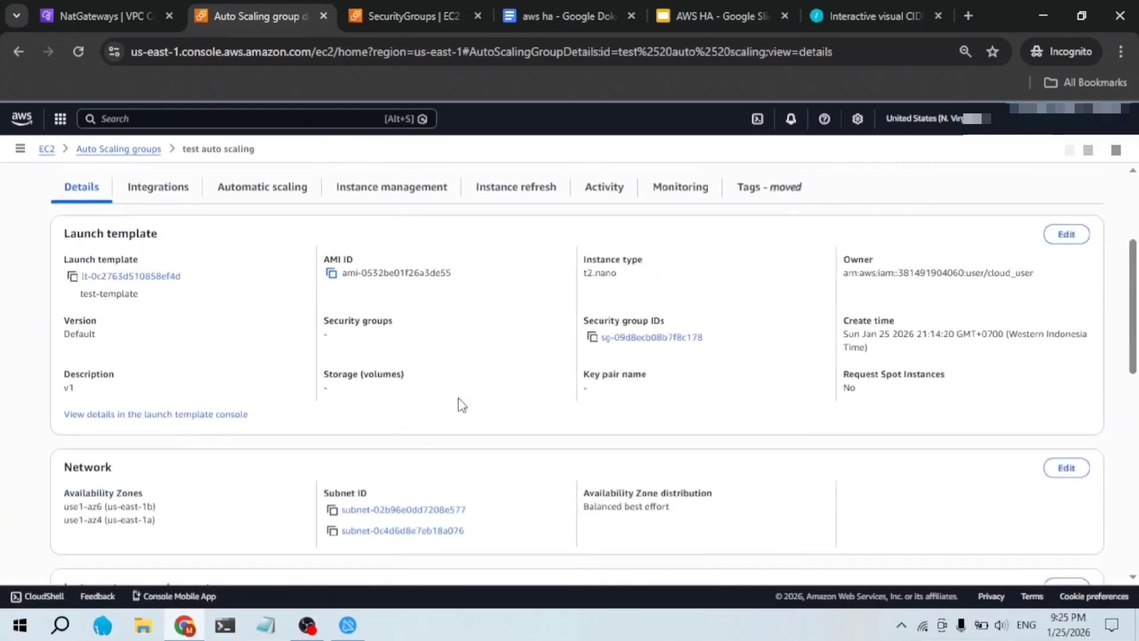
scroll(460, 403, down, 4)
scroll(458, 402, up, 10)
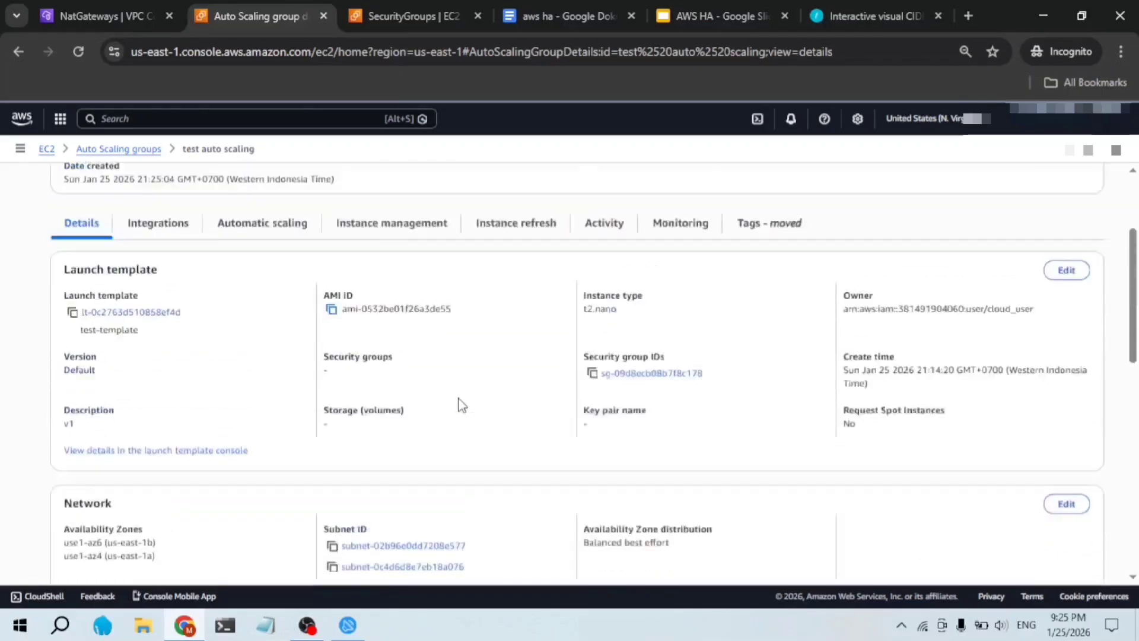
click(159, 382)
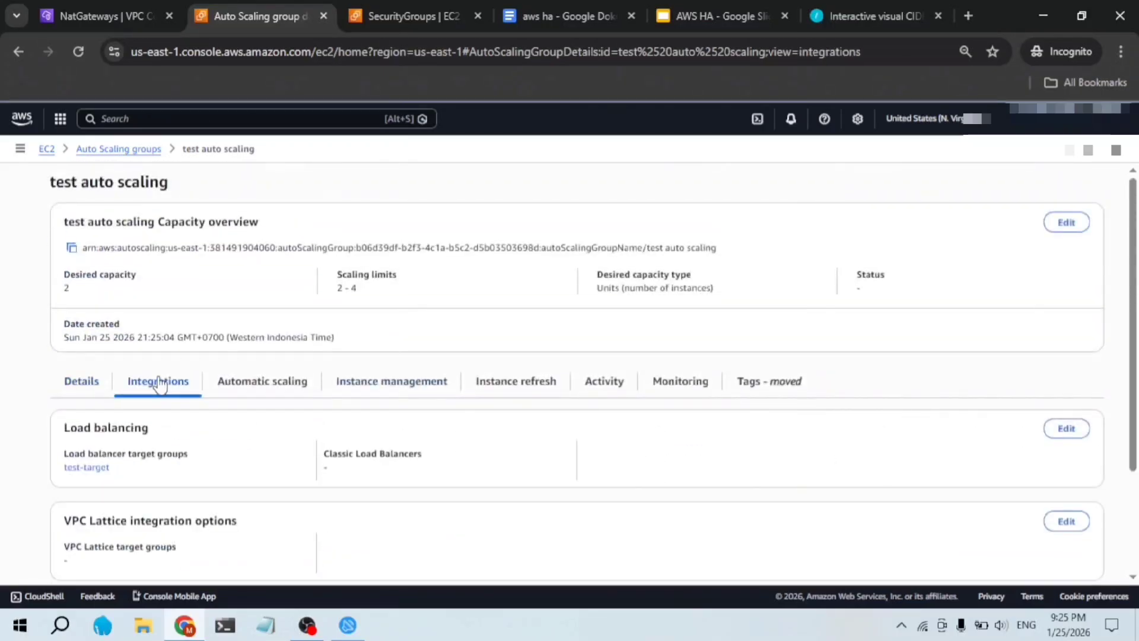
click(256, 389)
scroll(254, 386, down, 6)
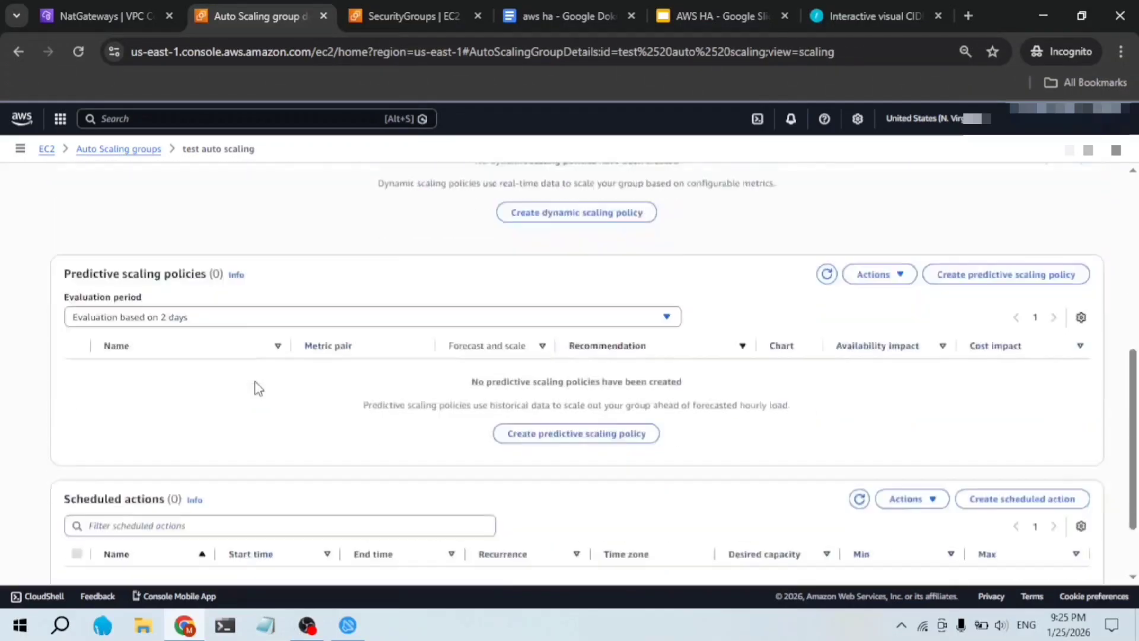
scroll(254, 386, up, 6)
Step: Open the details of test-load-balancer and copy its DNS name
click(20, 148)
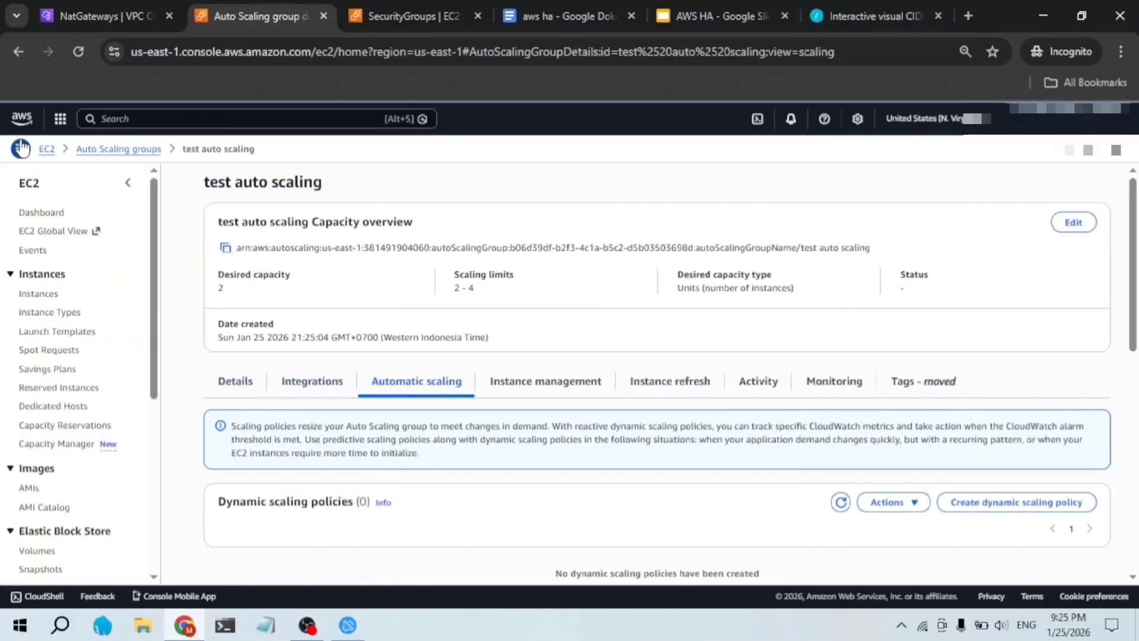
scroll(72, 431, down, 5)
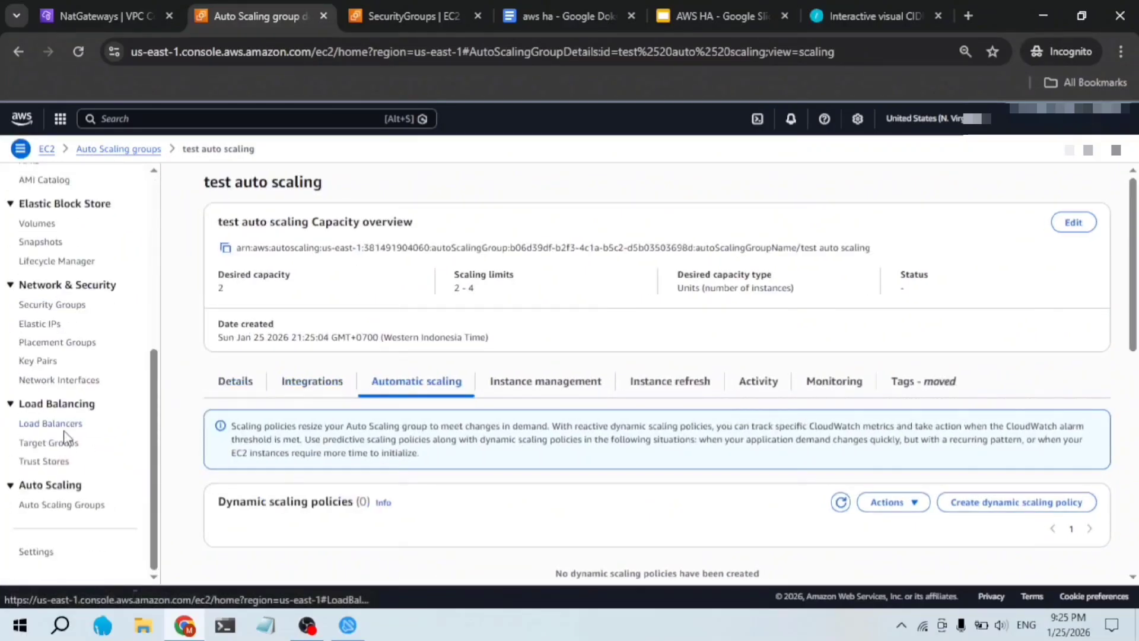
click(69, 424)
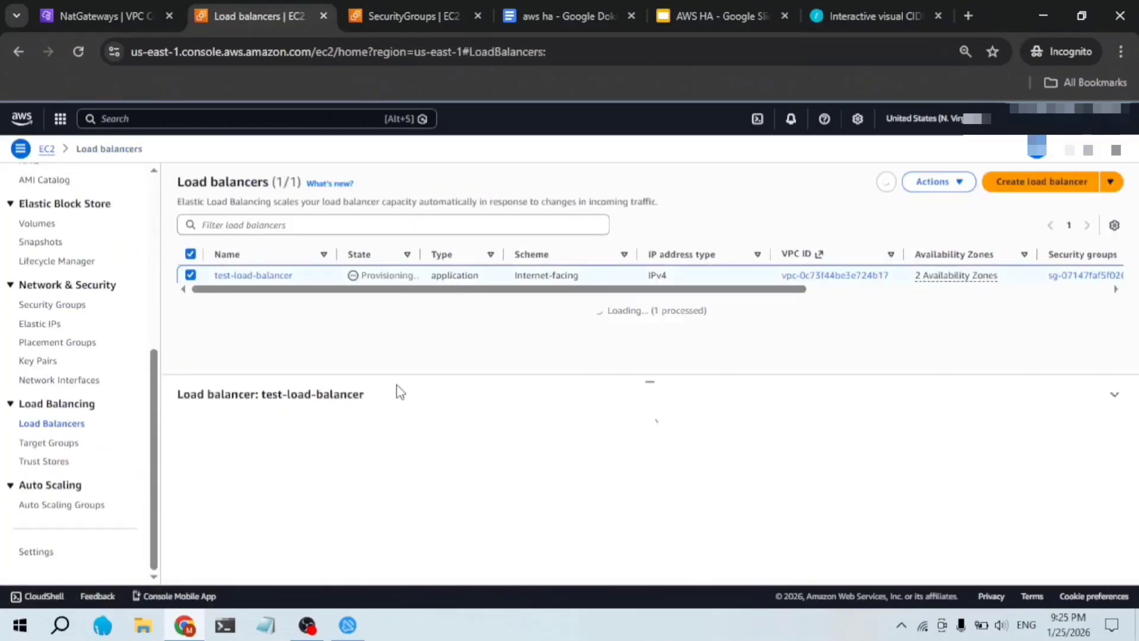
click(264, 276)
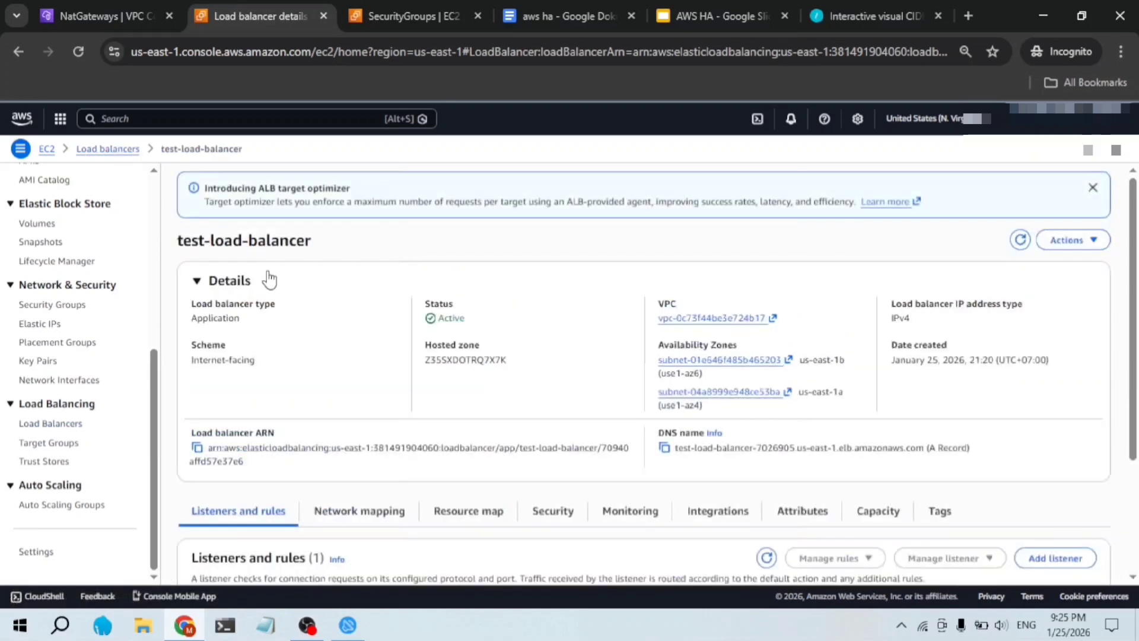
scroll(267, 276, down, 3)
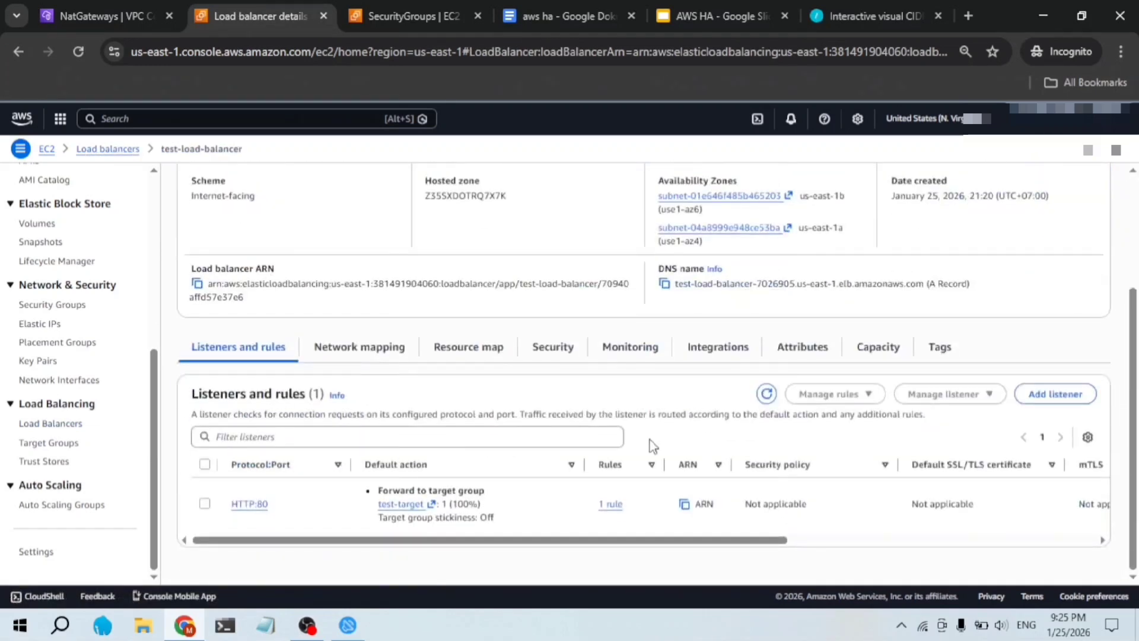
click(664, 285)
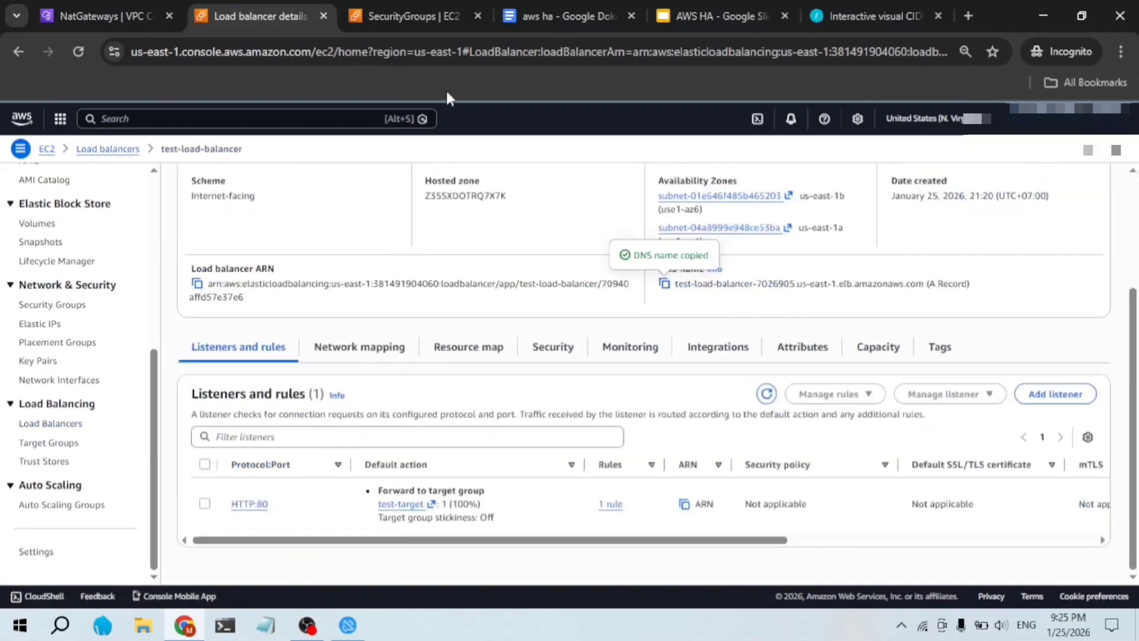
Step: Load the copied DNS name in the Security Groups browser tab, continue to the insecure site, and reload the page twice to test load balancing
click(409, 17)
click(379, 56)
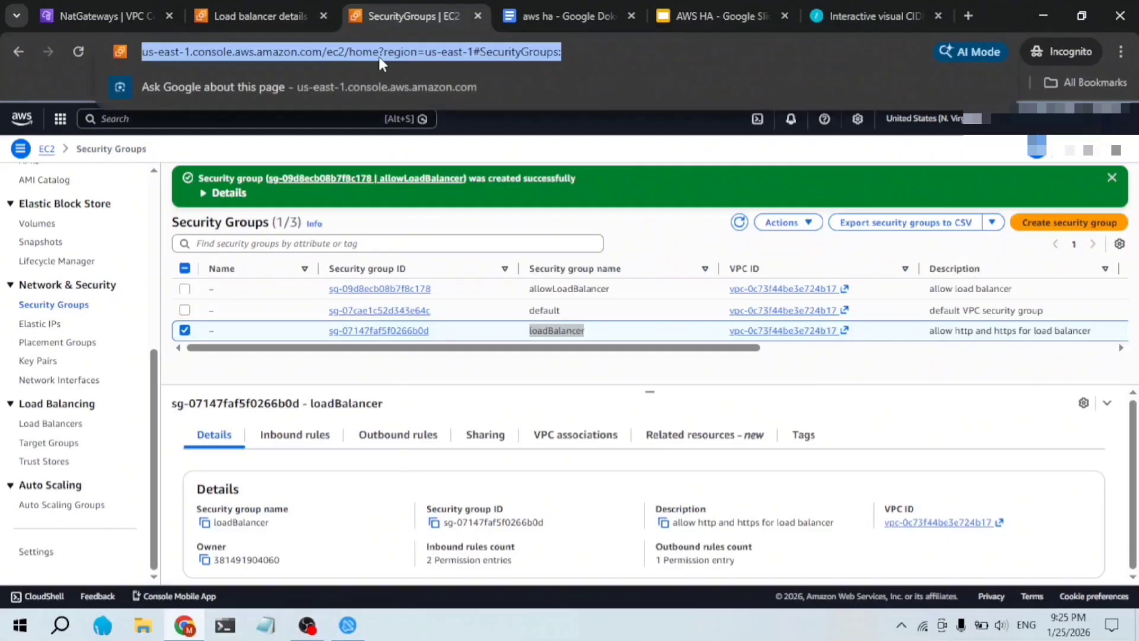
key(ctrl+v)
key(Return)
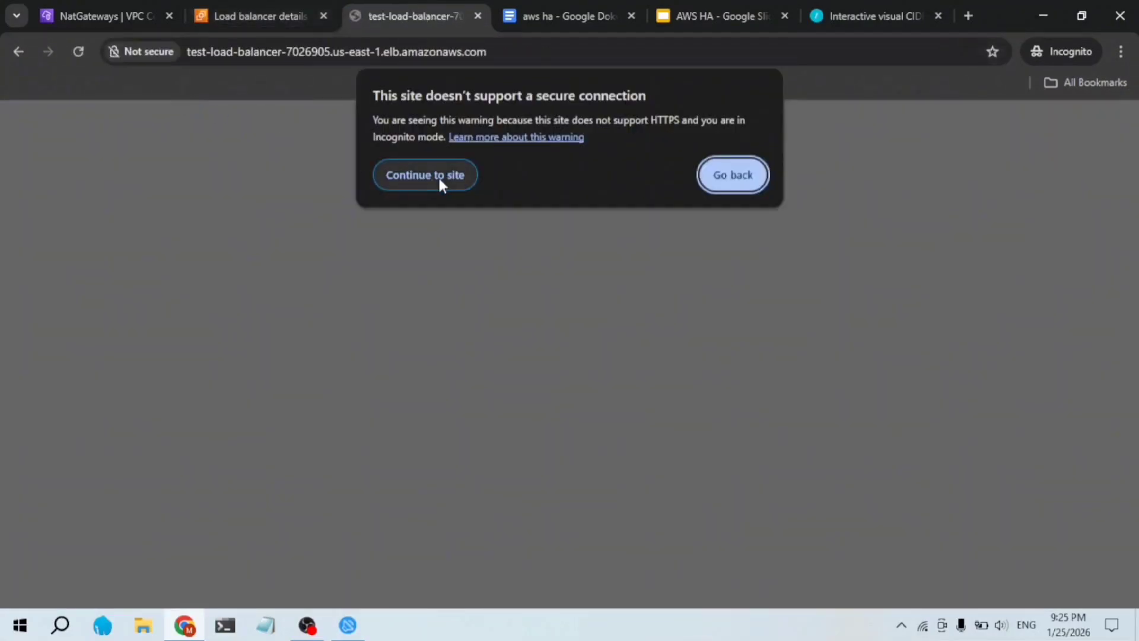
click(441, 176)
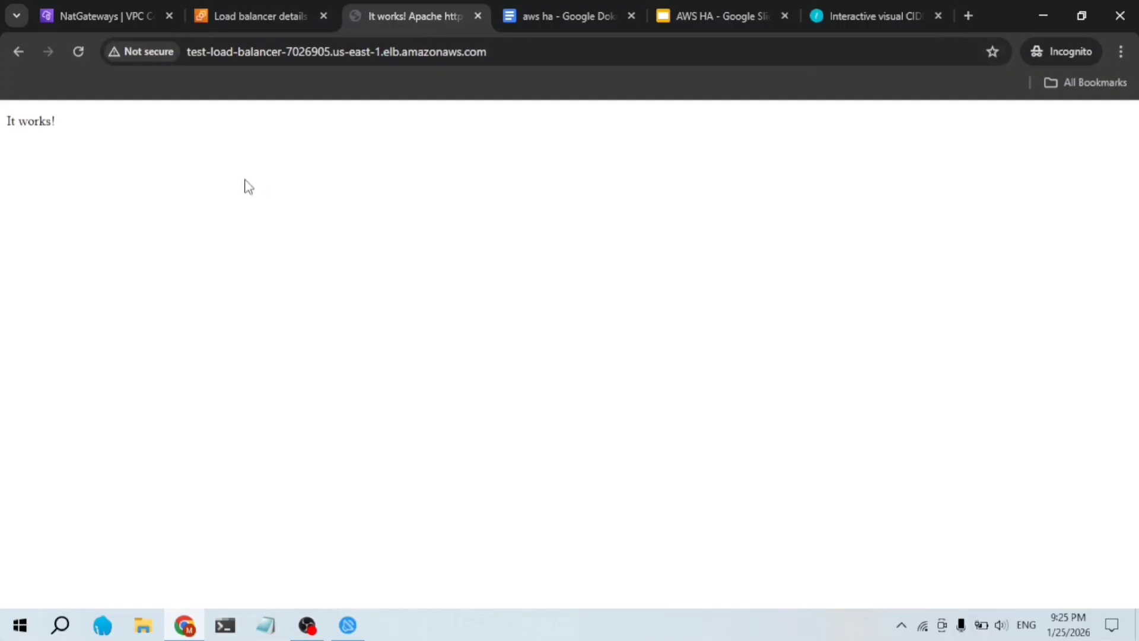
click(79, 52)
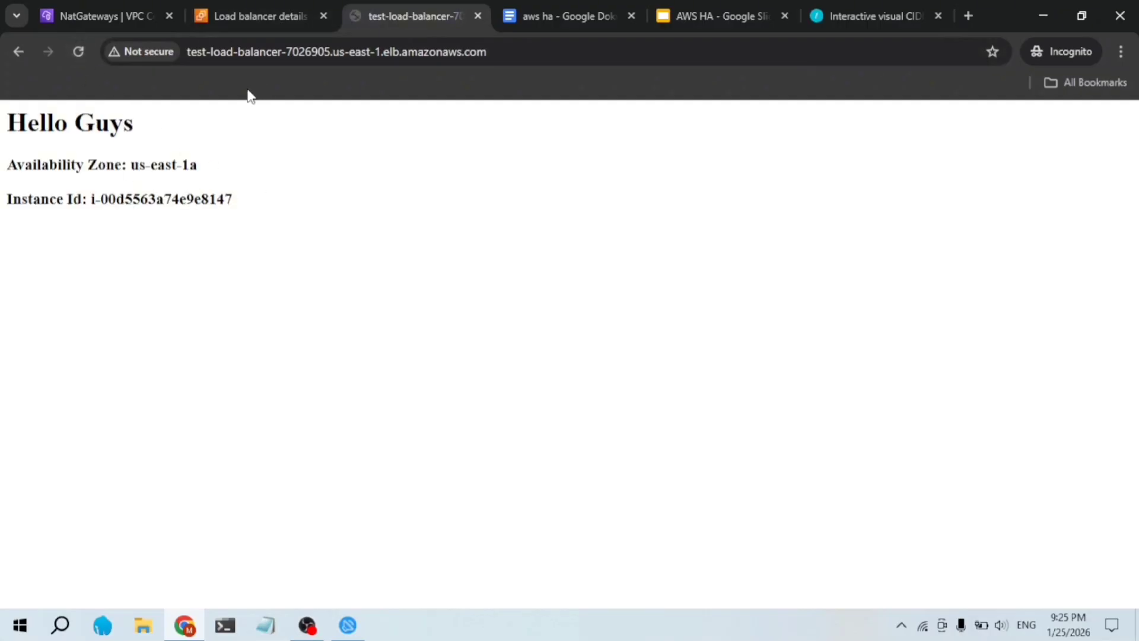
click(82, 57)
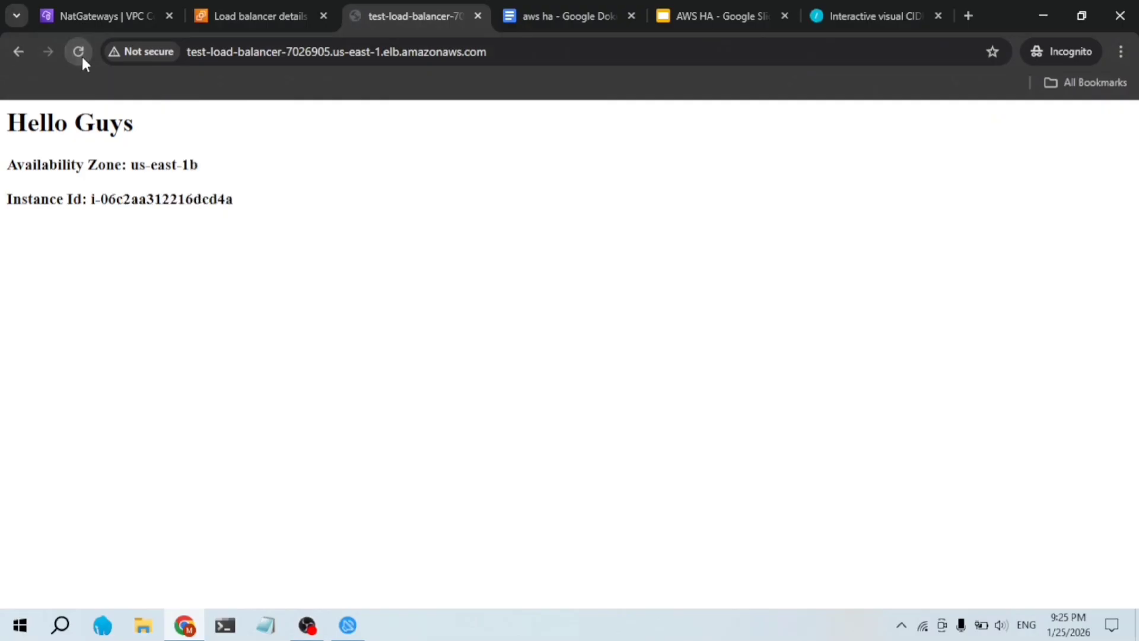
Step: Open the test-target target group, refresh its page, and examine the registered targets and their health status
click(244, 14)
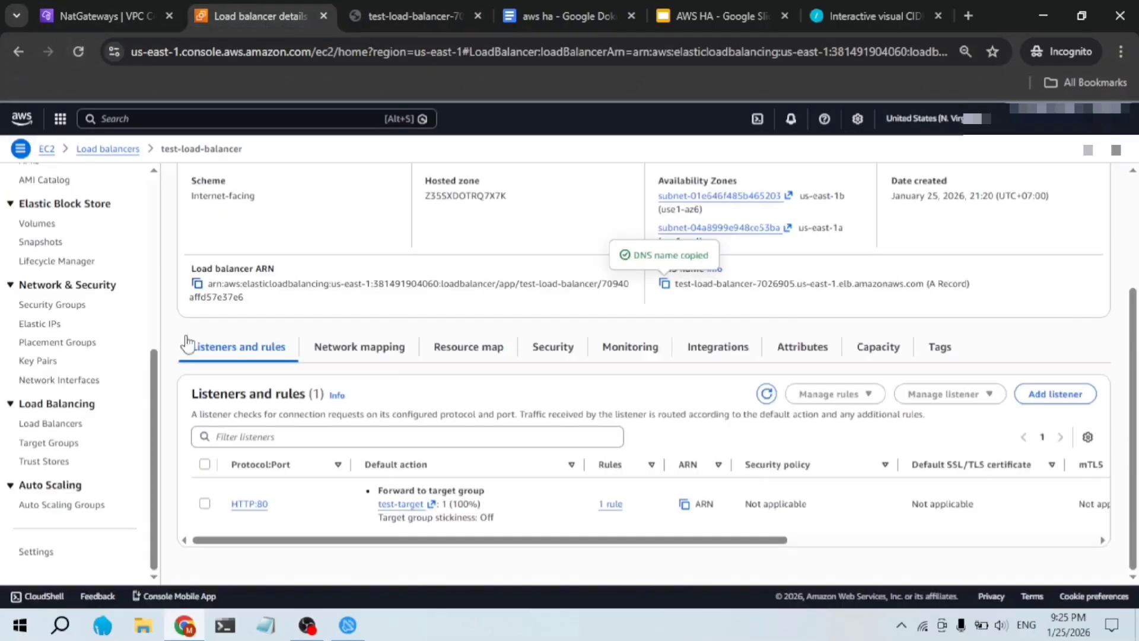
click(53, 449)
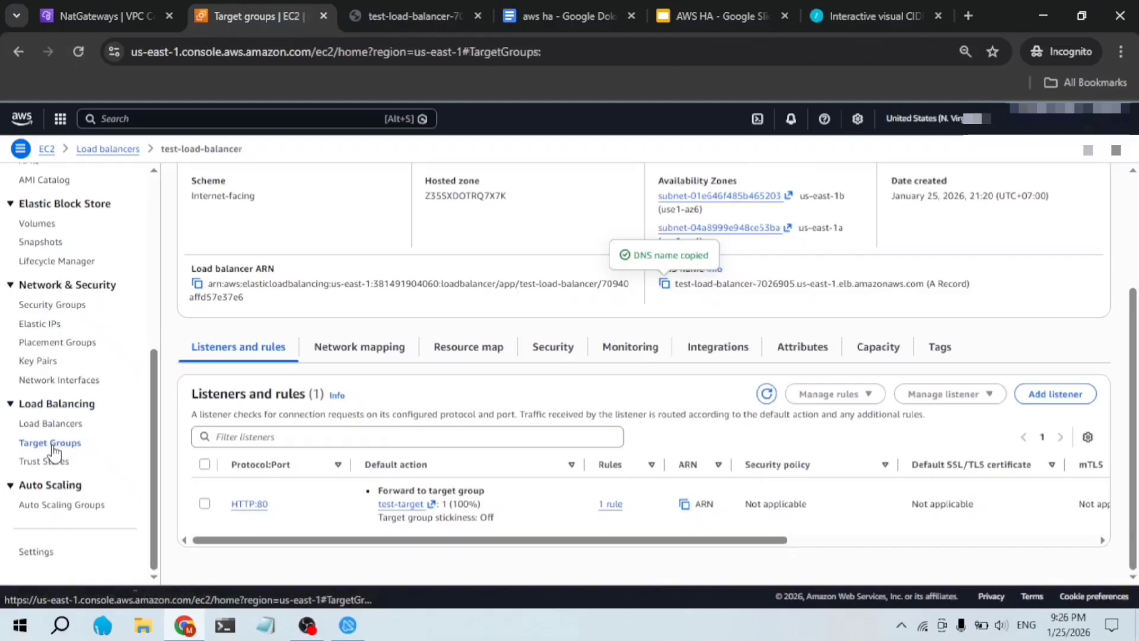
click(244, 259)
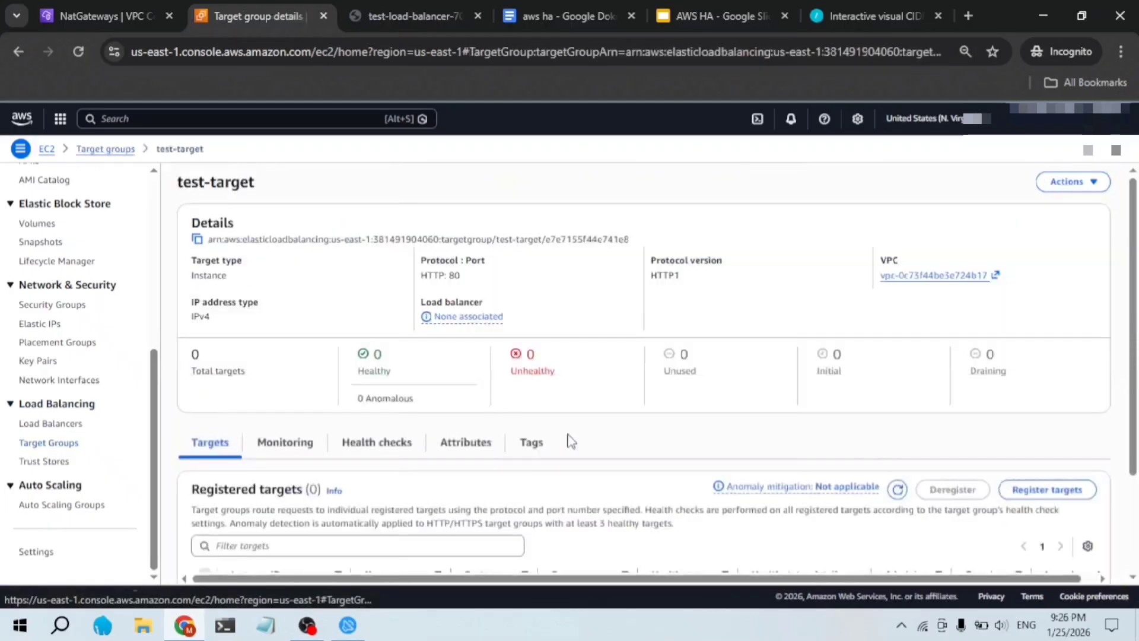
scroll(419, 331, down, 2)
scroll(420, 331, up, 2)
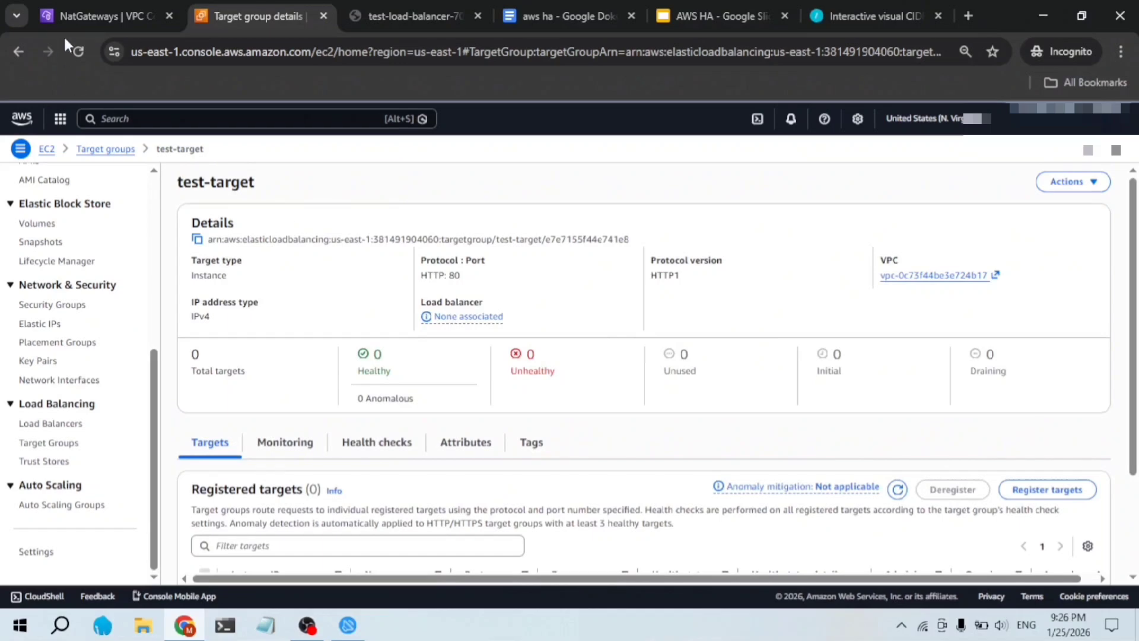
click(78, 51)
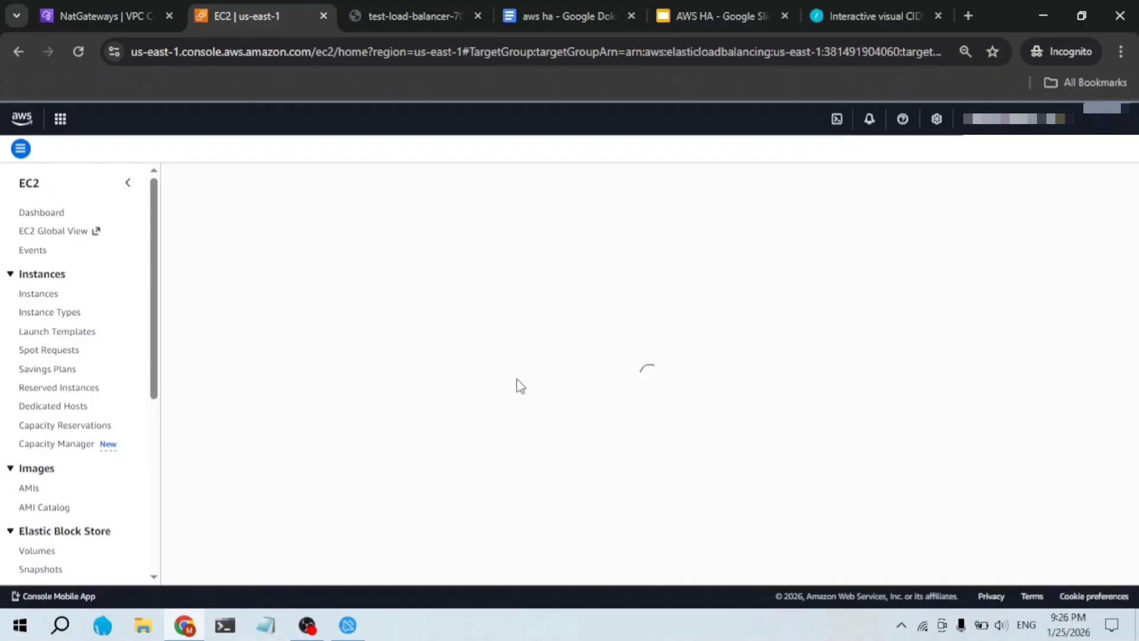
scroll(502, 478, down, 2)
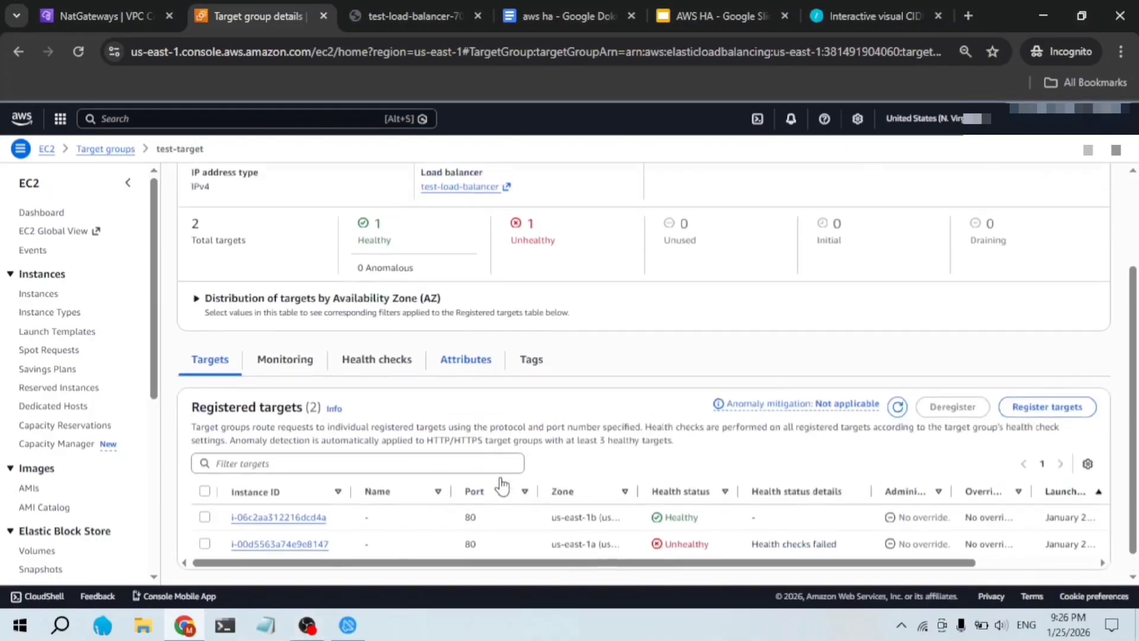
scroll(501, 480, up, 2)
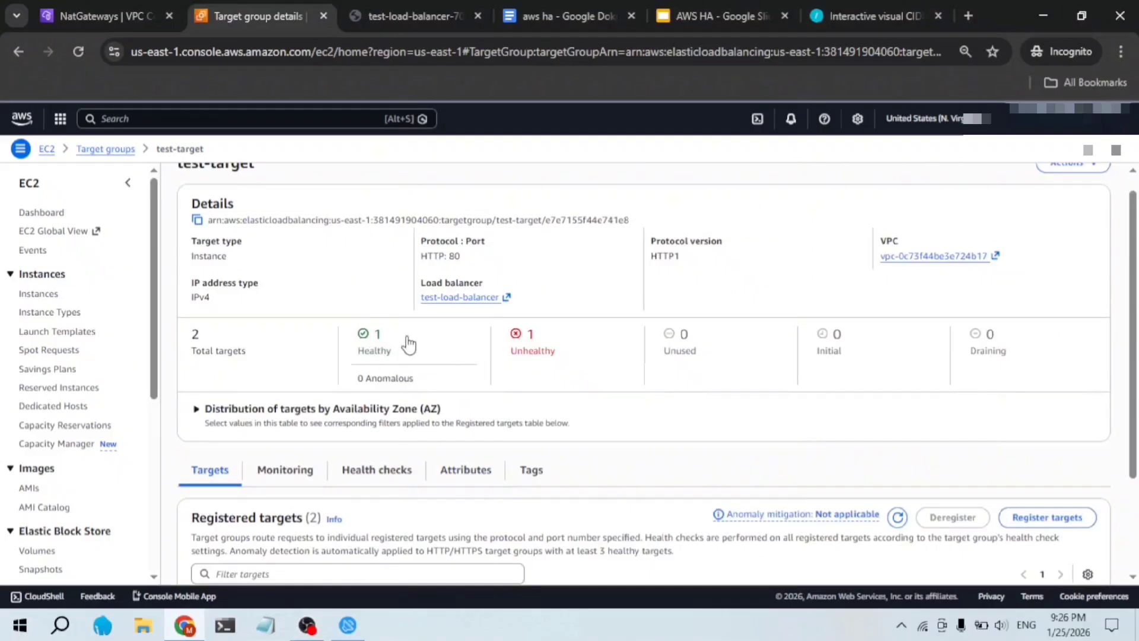
Step: Reload the load balancer page once, refresh the test-target page, and examine the health status of its registered targets
click(394, 6)
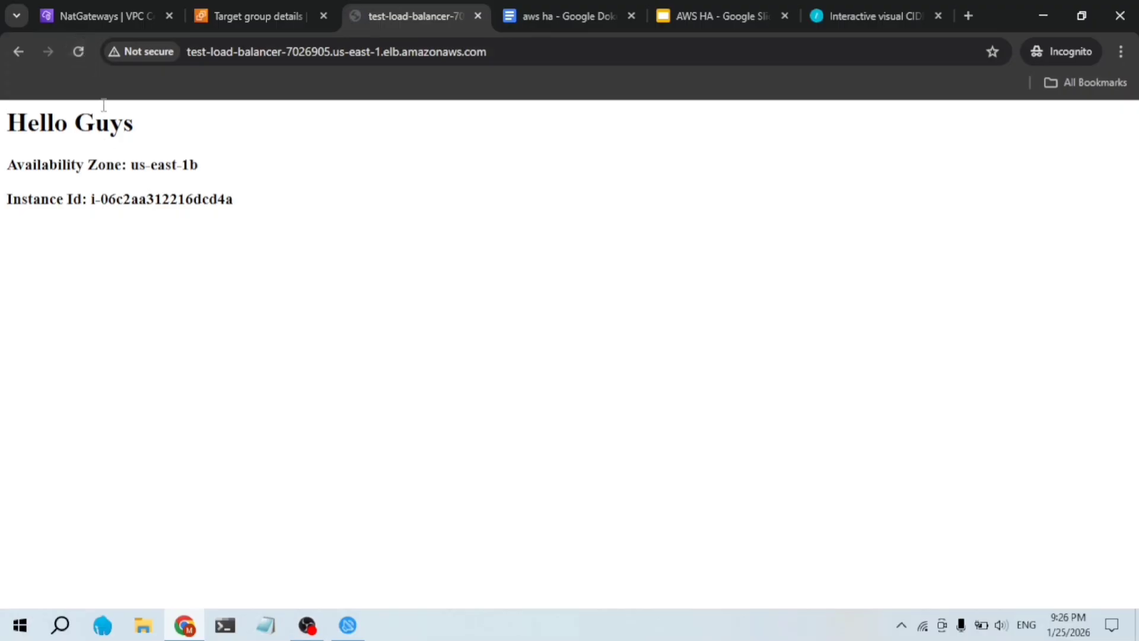
click(76, 51)
click(255, 16)
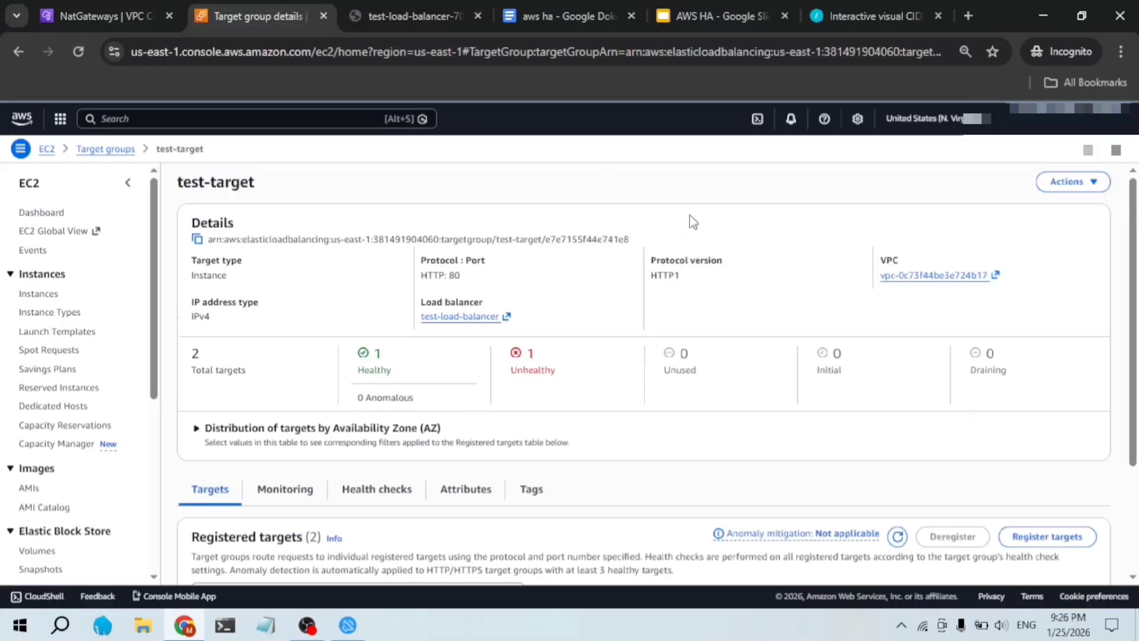
click(84, 56)
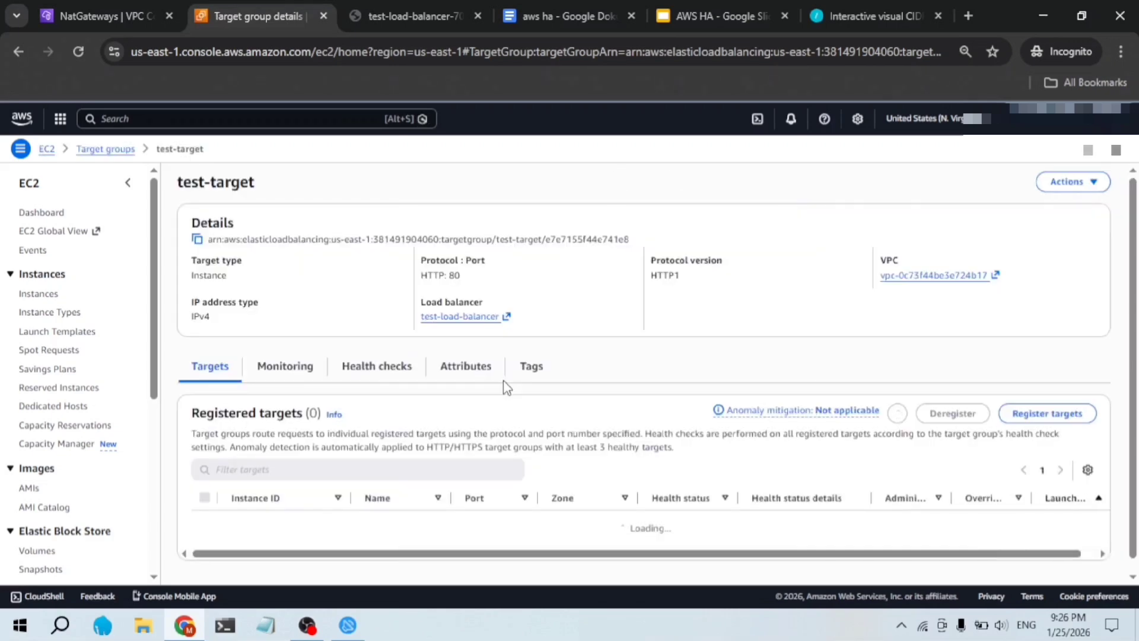
scroll(505, 387, down, 3)
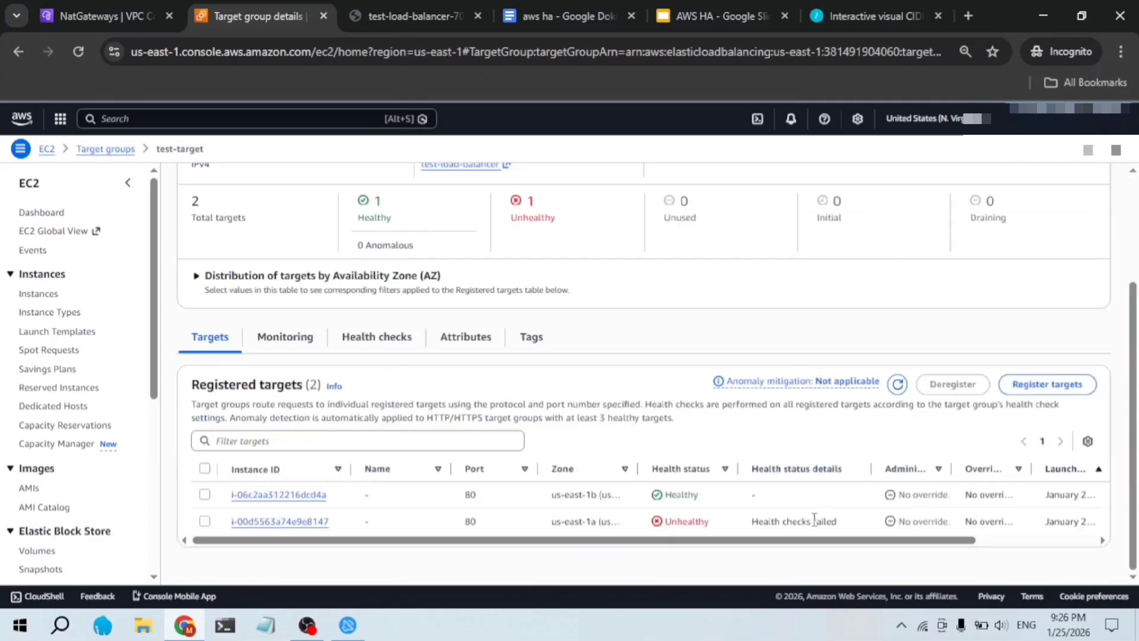
scroll(814, 520, right, 3)
scroll(814, 520, left, 3)
Step: Reload the load balancer page again and check which availability zone serves the response
click(402, 8)
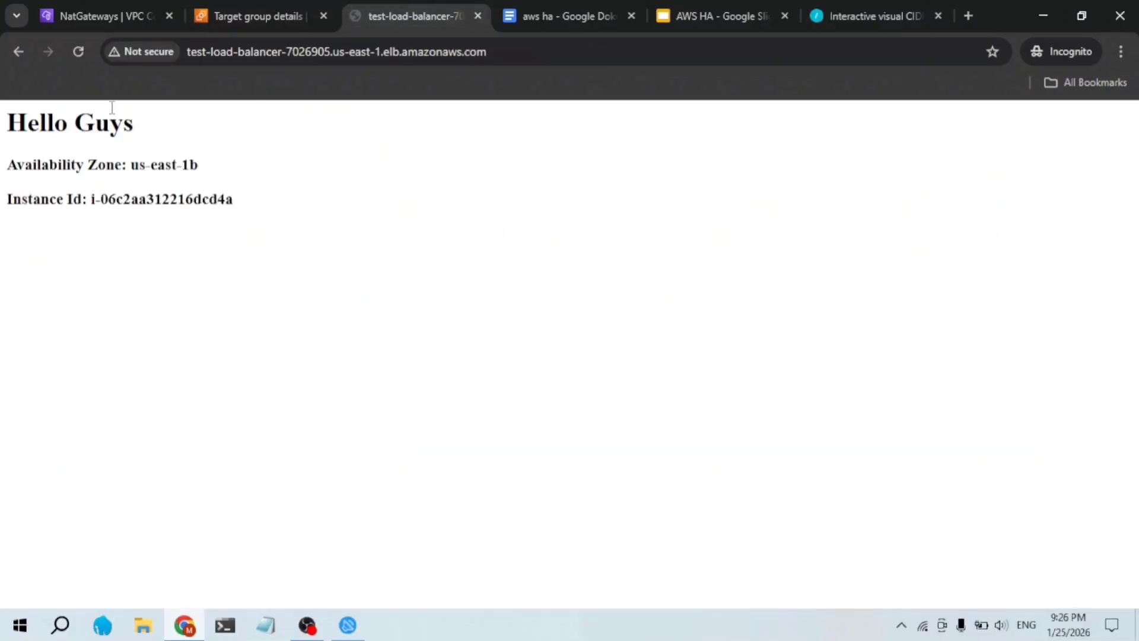
click(76, 56)
drag(131, 163, 232, 172)
click(231, 173)
Step: Reopen test-target from the target groups list, check its registered targets' health status, and widen the Zone column to show the full zone names
click(255, 16)
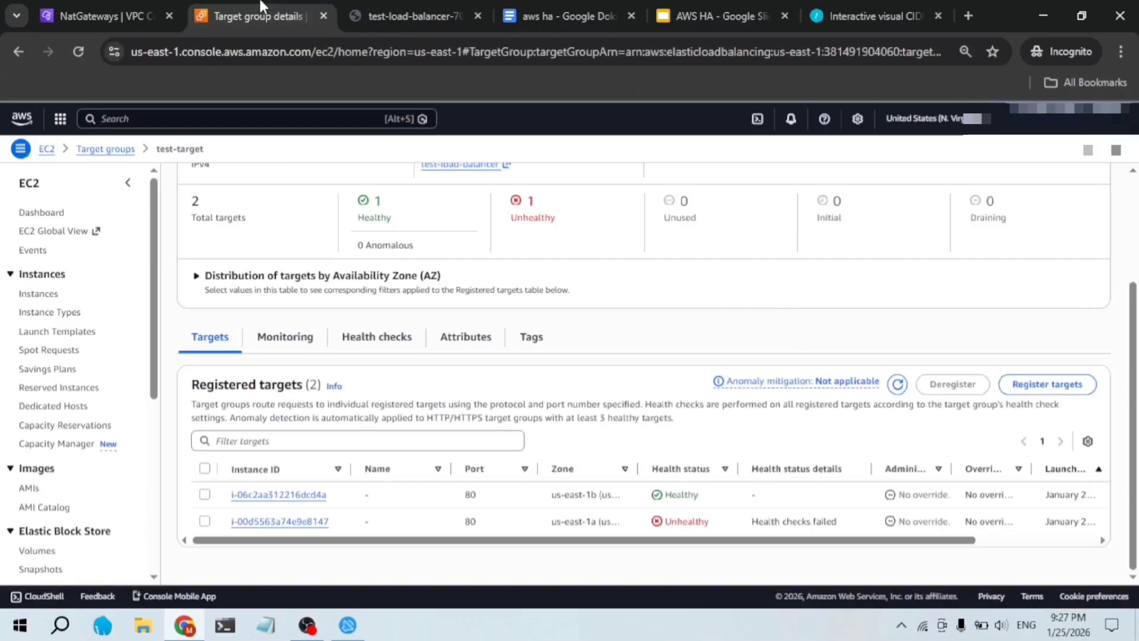
scroll(89, 416, down, 5)
scroll(76, 429, up, 2)
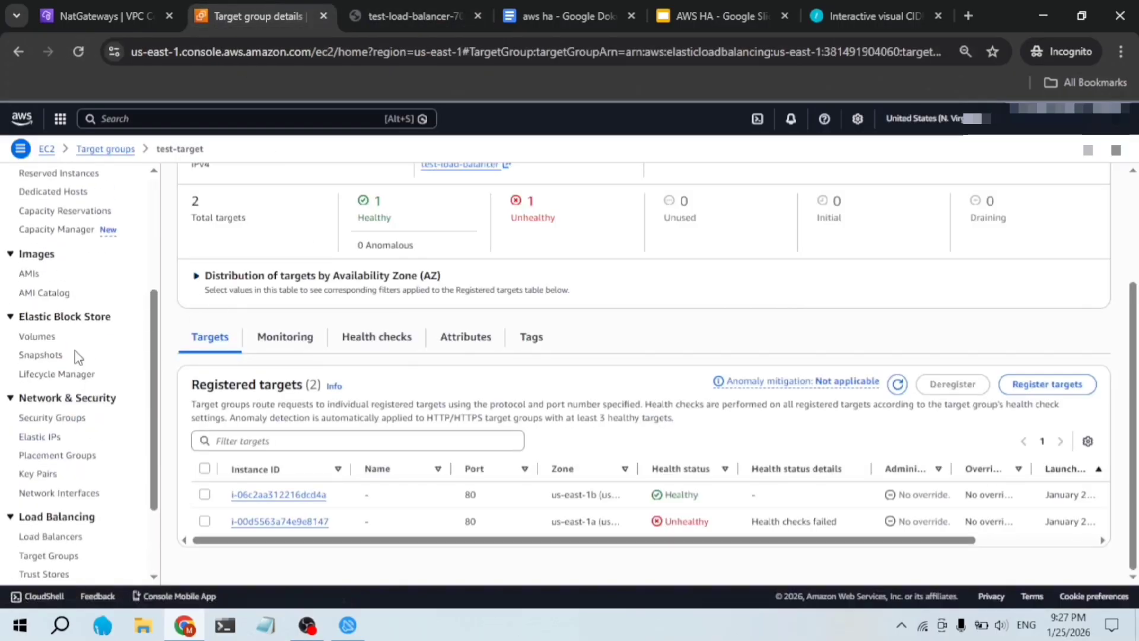
scroll(58, 498, down, 1)
click(58, 508)
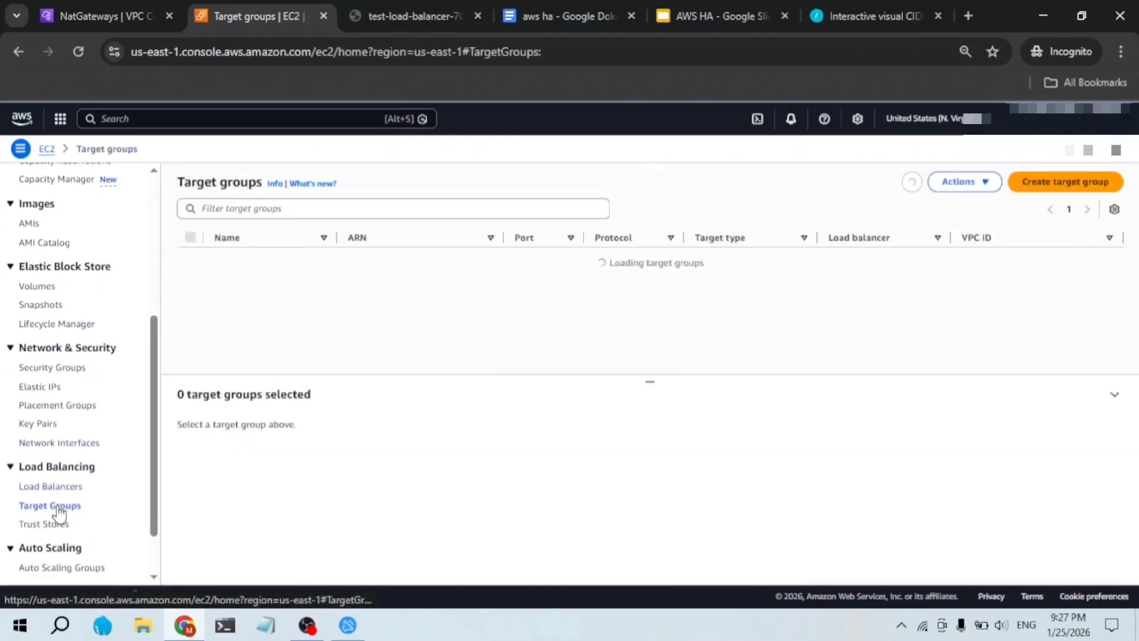
click(238, 259)
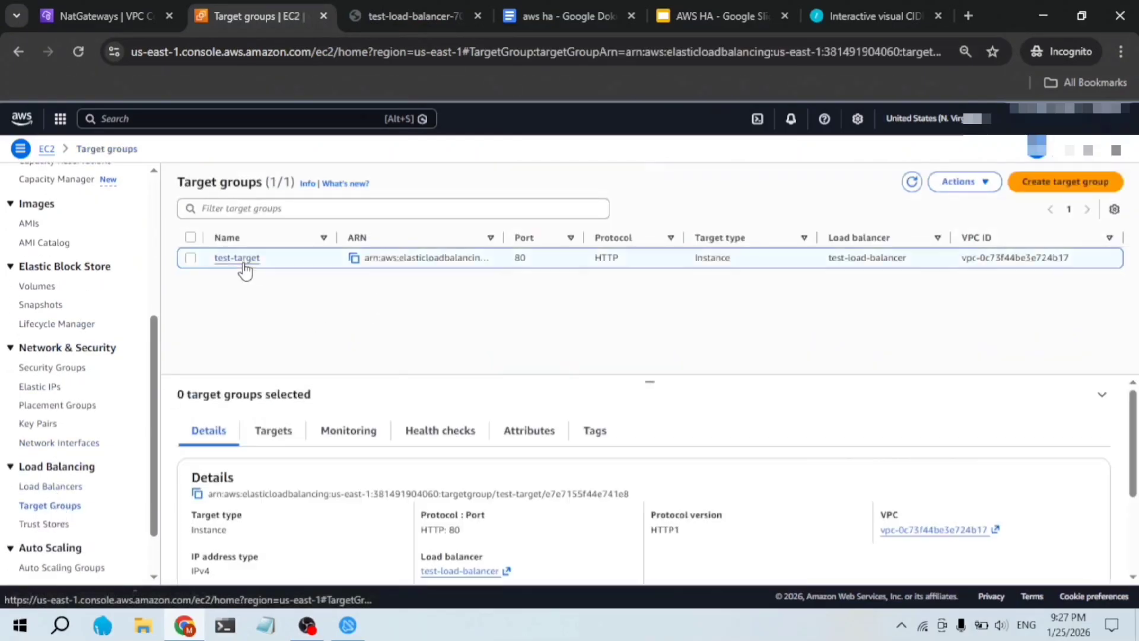
scroll(524, 357, down, 3)
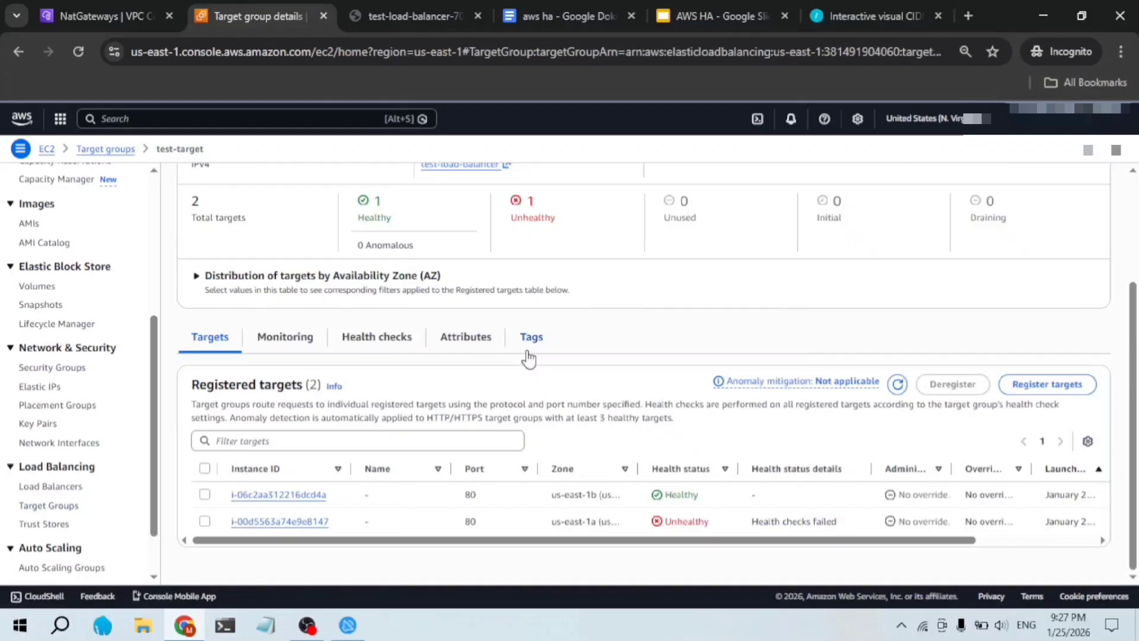
scroll(588, 516, right, 3)
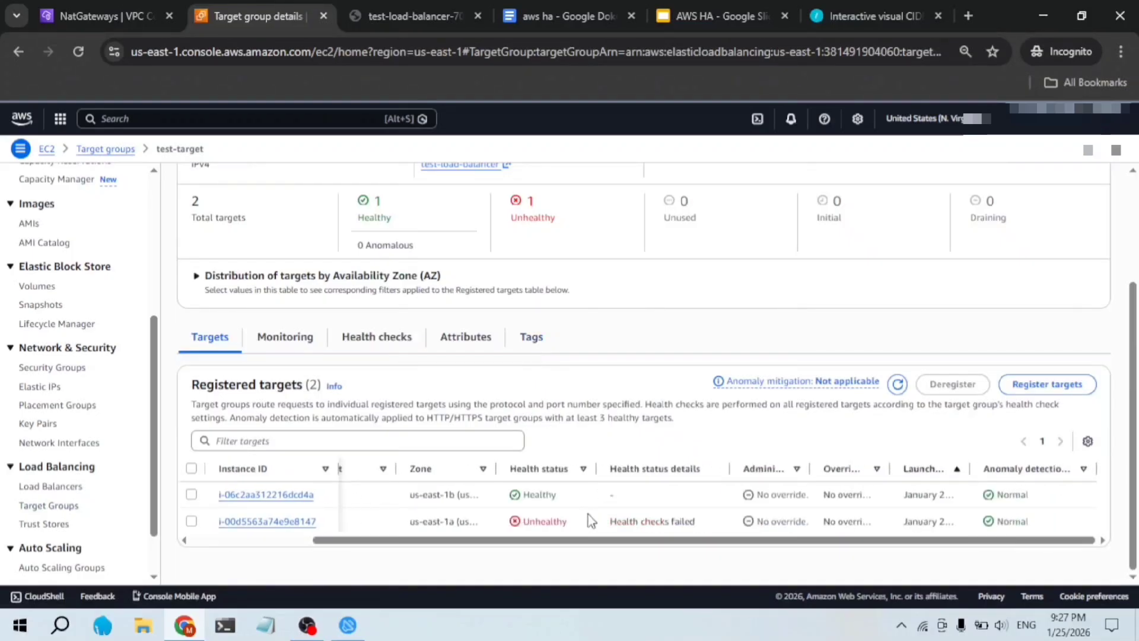
drag(495, 468, 564, 468)
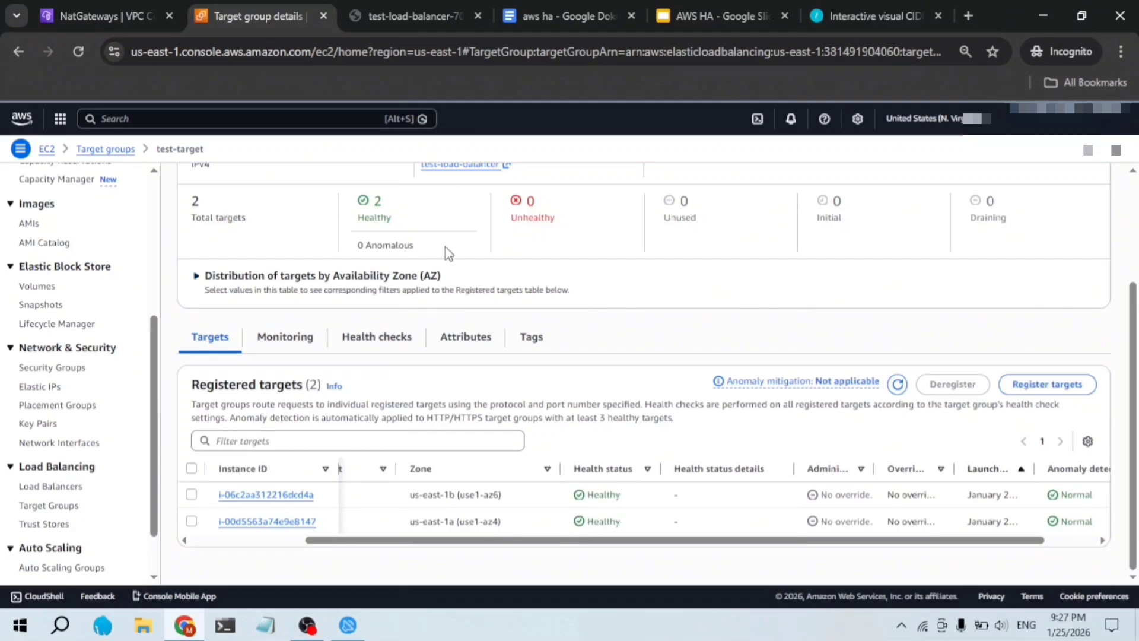
Step: Reload the load balancer page and compare its availability zone with the zones and health of the registered targets in test-target
click(397, 8)
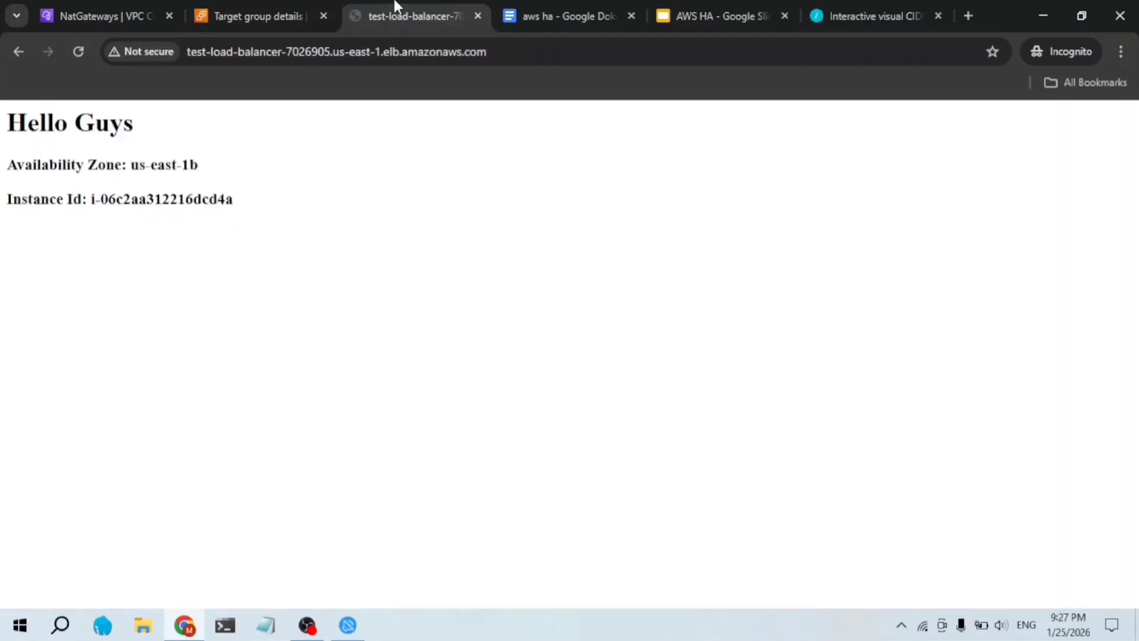
click(88, 48)
click(278, 15)
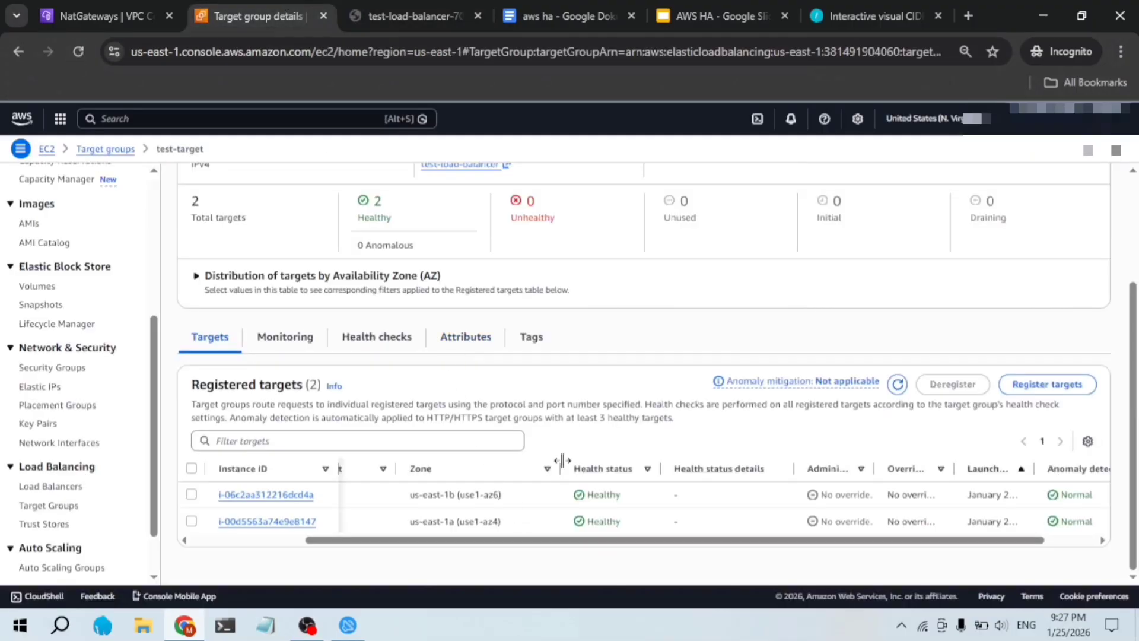
scroll(560, 465, left, 2)
scroll(564, 468, right, 3)
scroll(564, 468, right, 1)
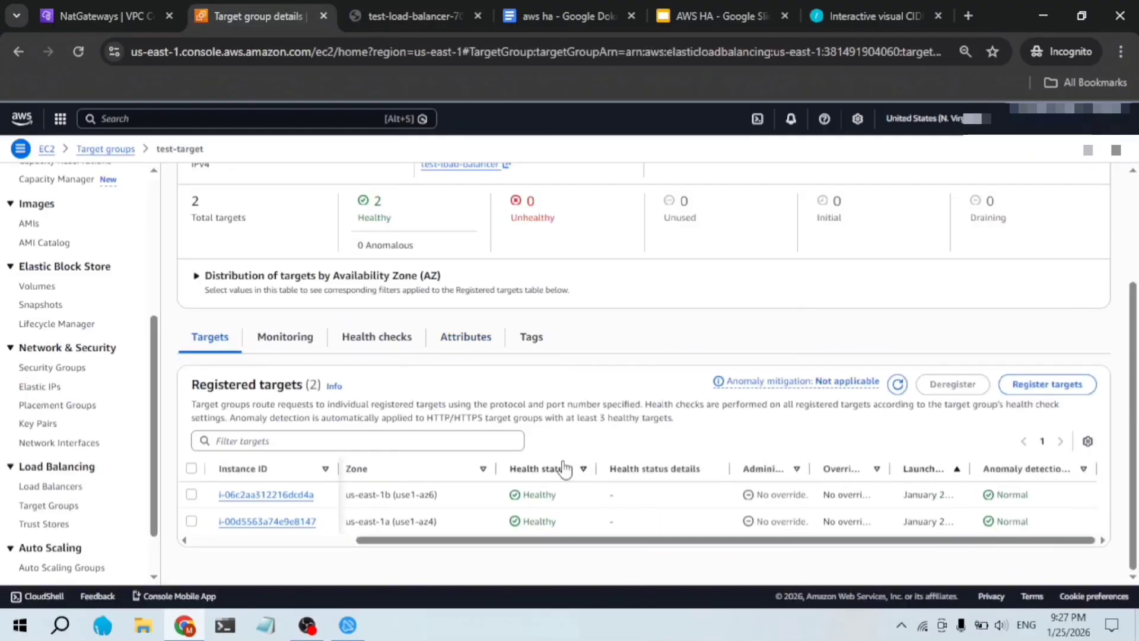
scroll(563, 468, left, 4)
scroll(564, 468, up, 3)
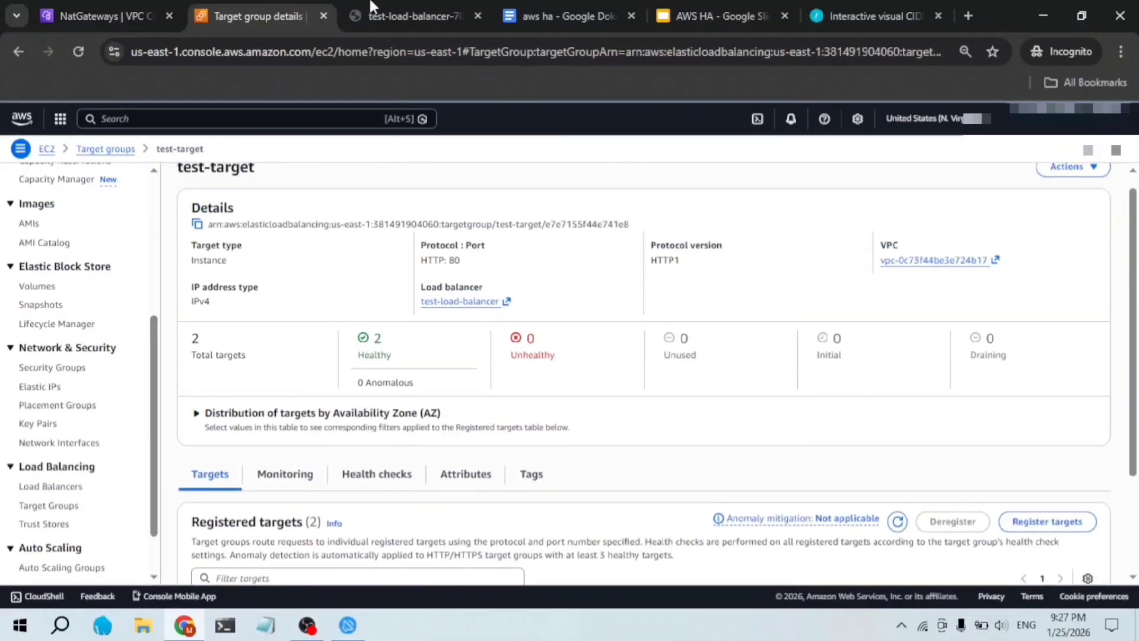
click(415, 13)
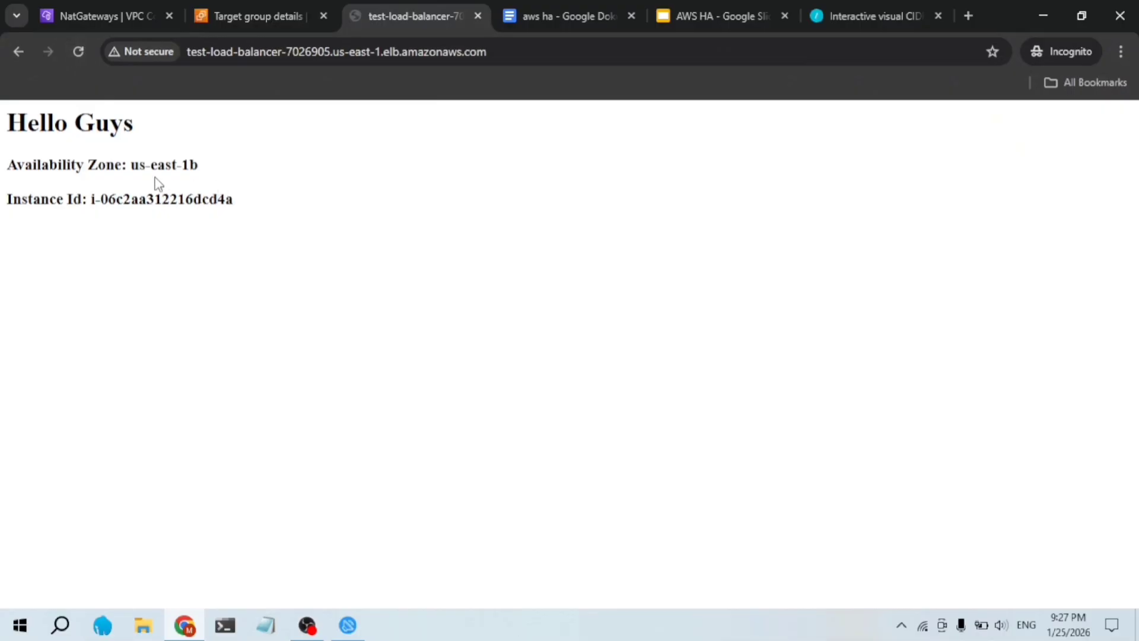
Step: Open the details of test-load-balancer from the load balancers list and copy its DNS name again
key(ctrl+shift+Tab)
scroll(40, 458, down, 1)
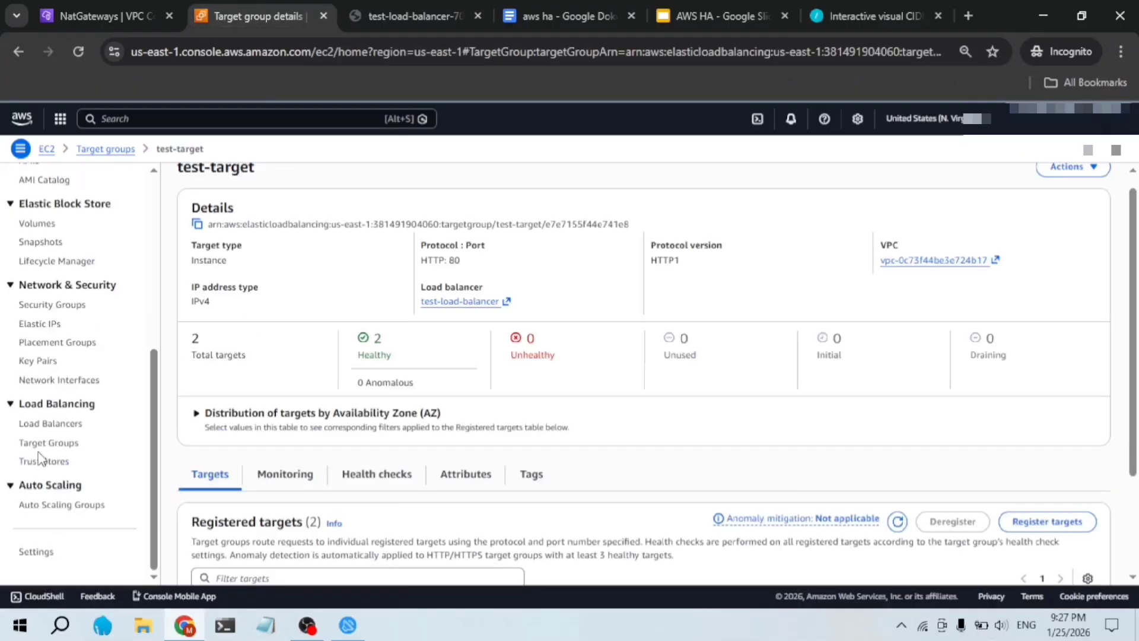
click(51, 423)
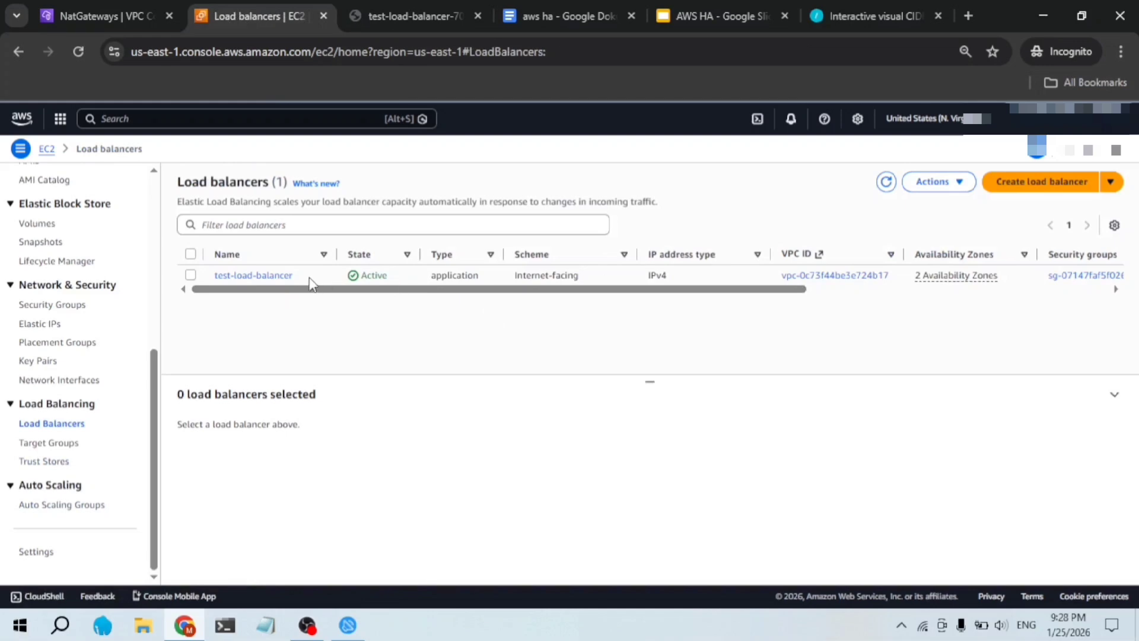
click(279, 275)
scroll(481, 384, down, 3)
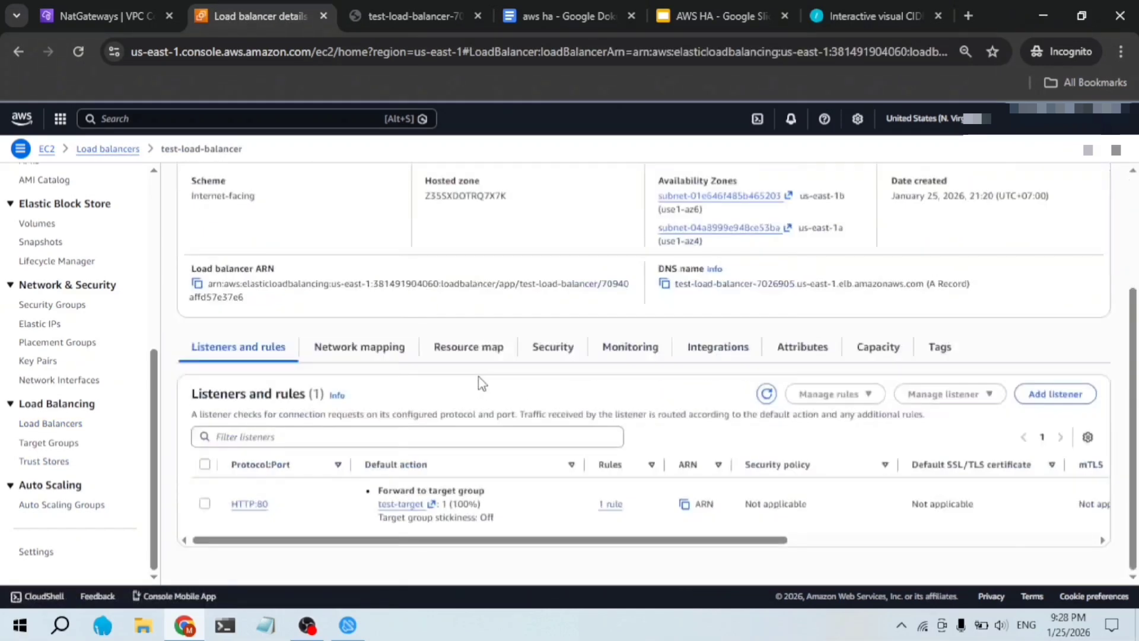
scroll(482, 384, up, 1)
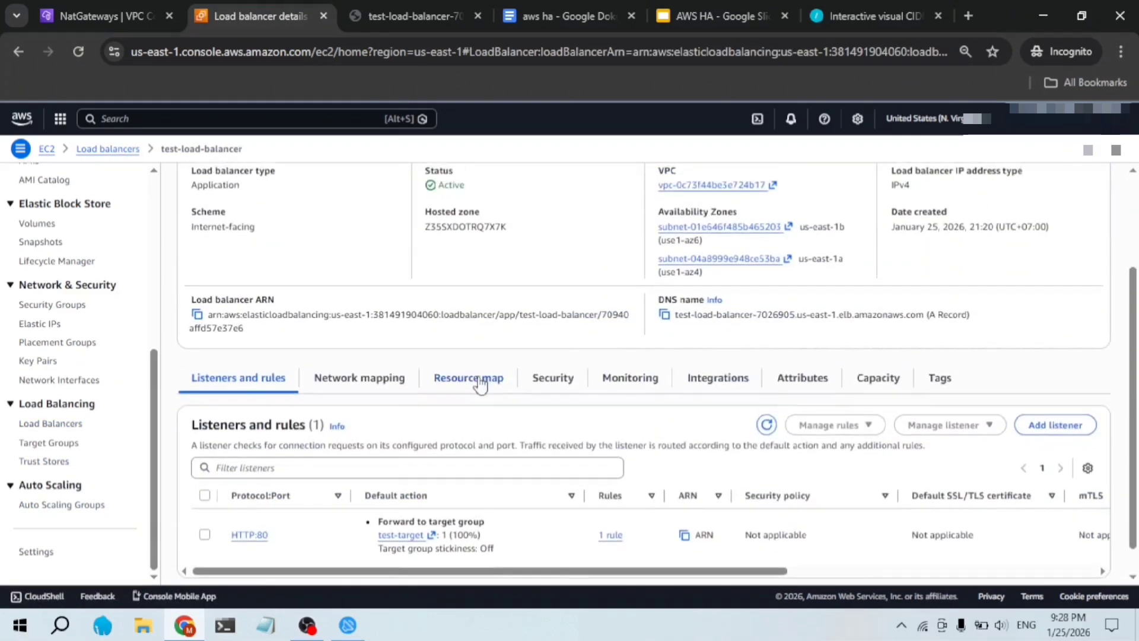
click(665, 314)
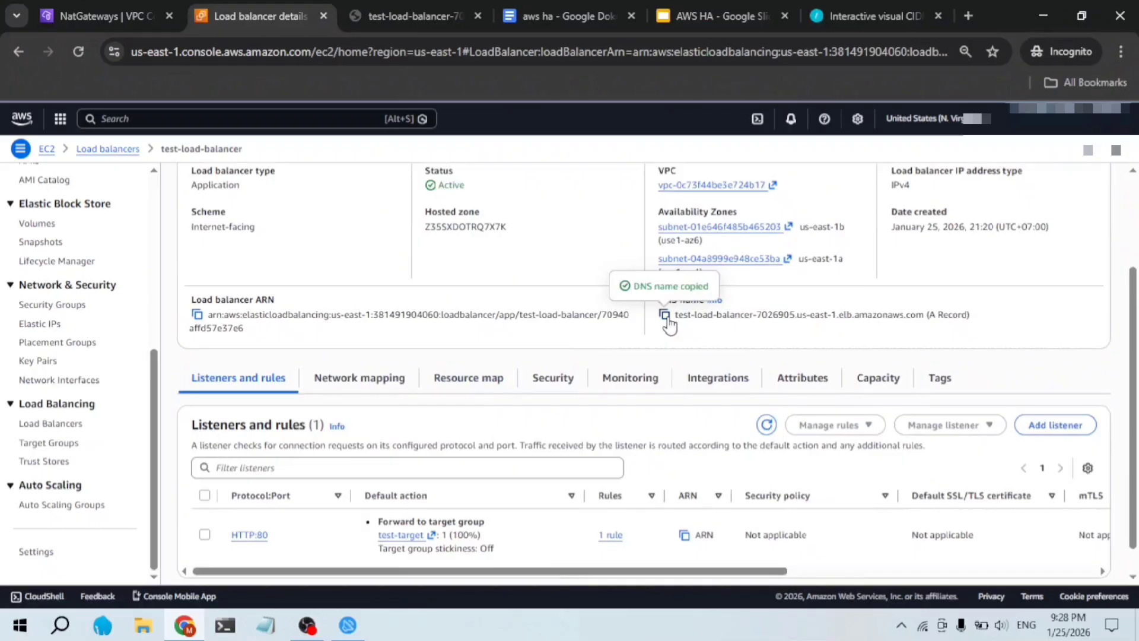
Step: Reload the load balancer page twice and duplicate its browser tab
click(415, 7)
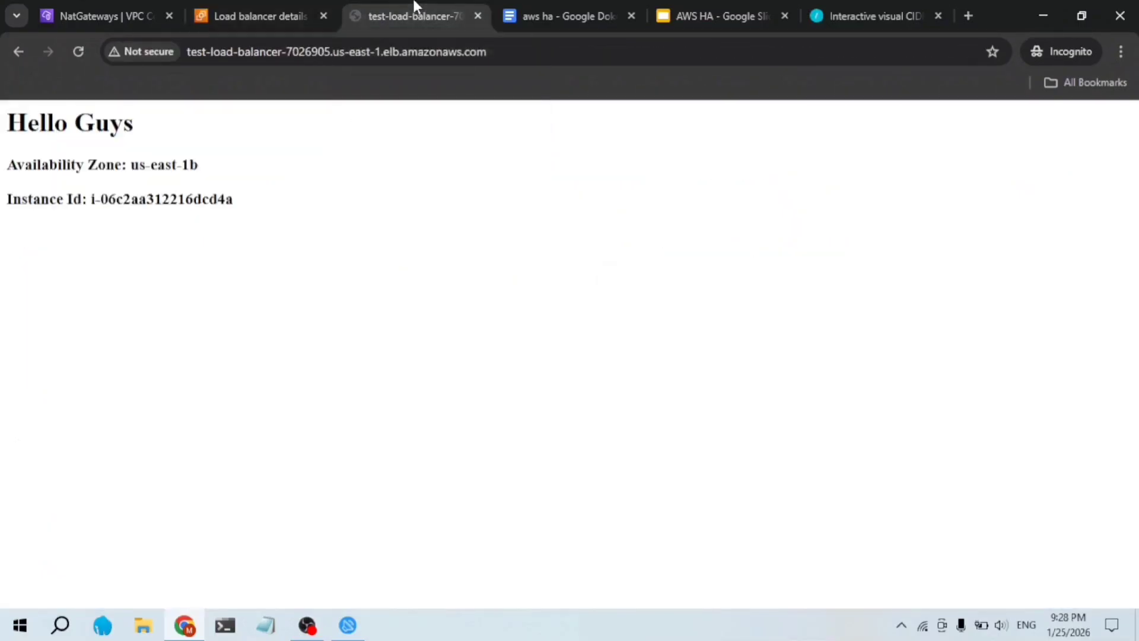
key(F5)
key(F5)
right_click(410, 10)
click(450, 166)
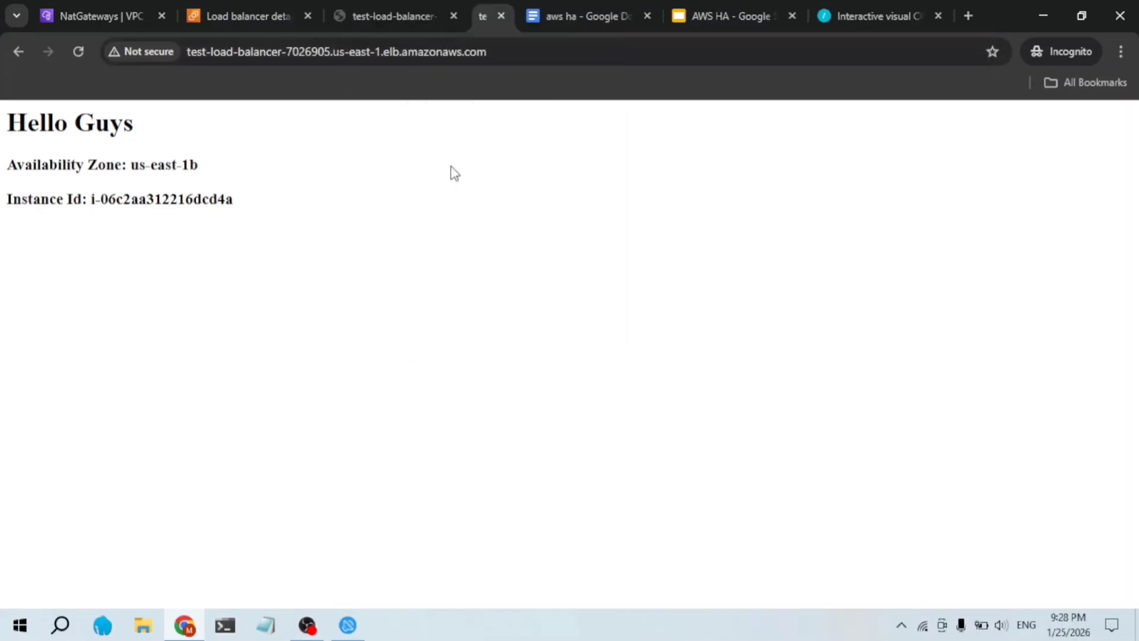
Step: Reload the duplicated load balancer page three times to test traffic distribution between the two availability zones
click(78, 52)
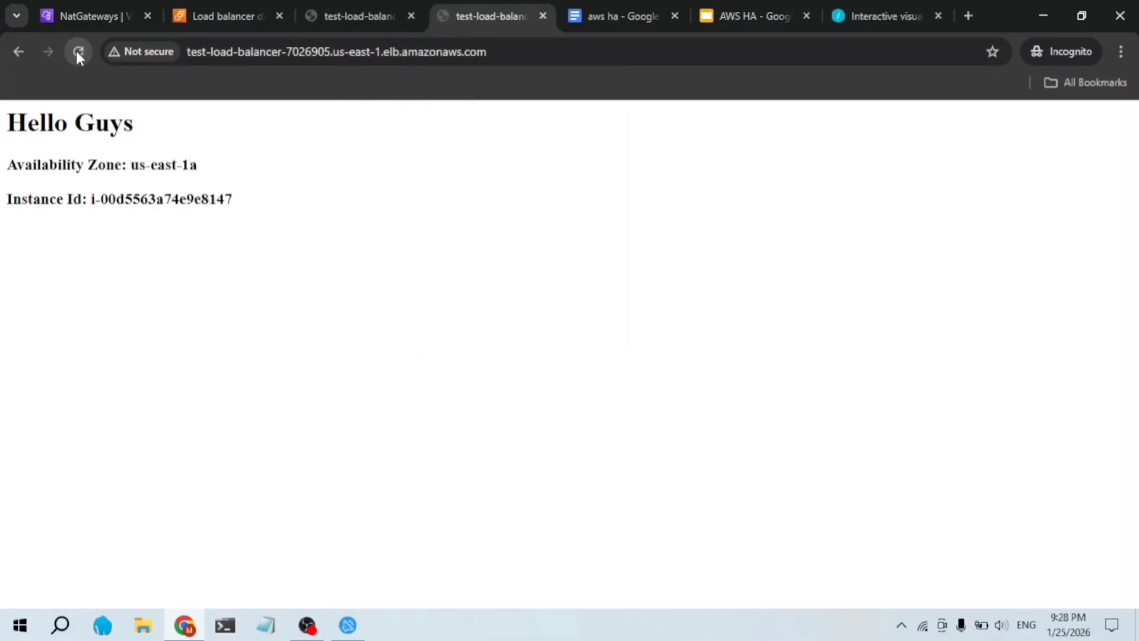
click(78, 53)
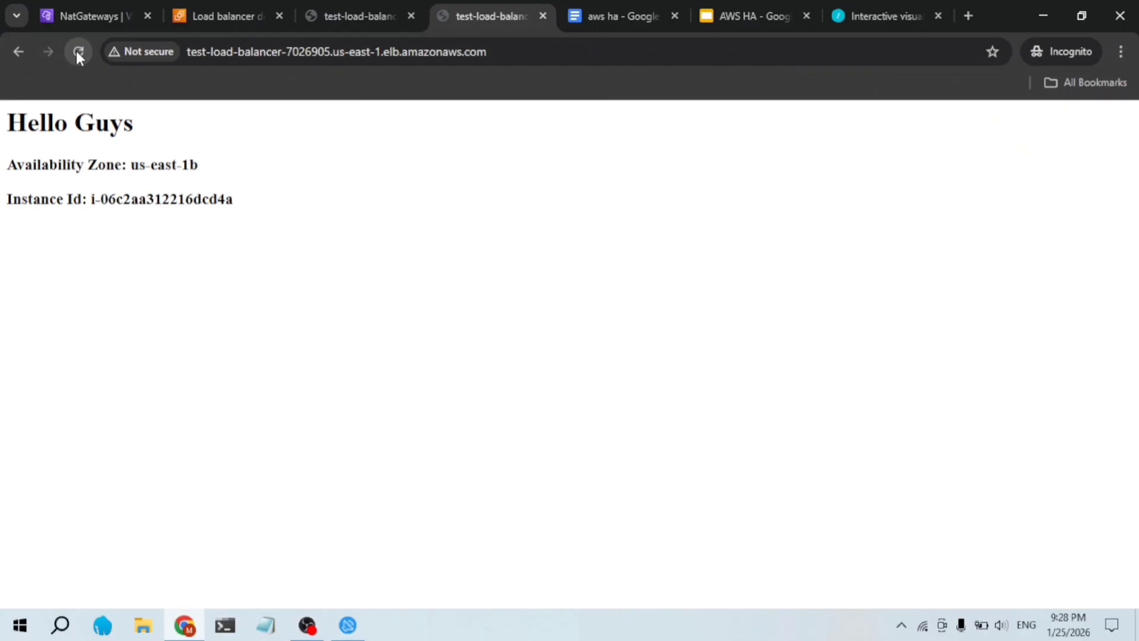
click(78, 53)
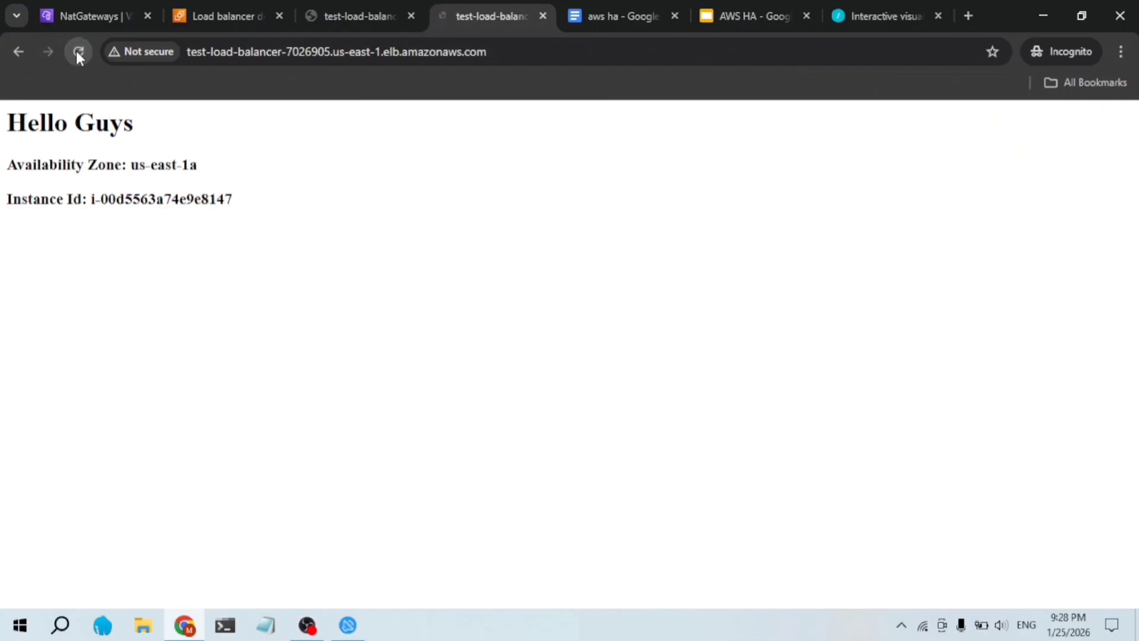
Step: Return to the original load balancer page and reload it four times to check which instance responds
click(362, 11)
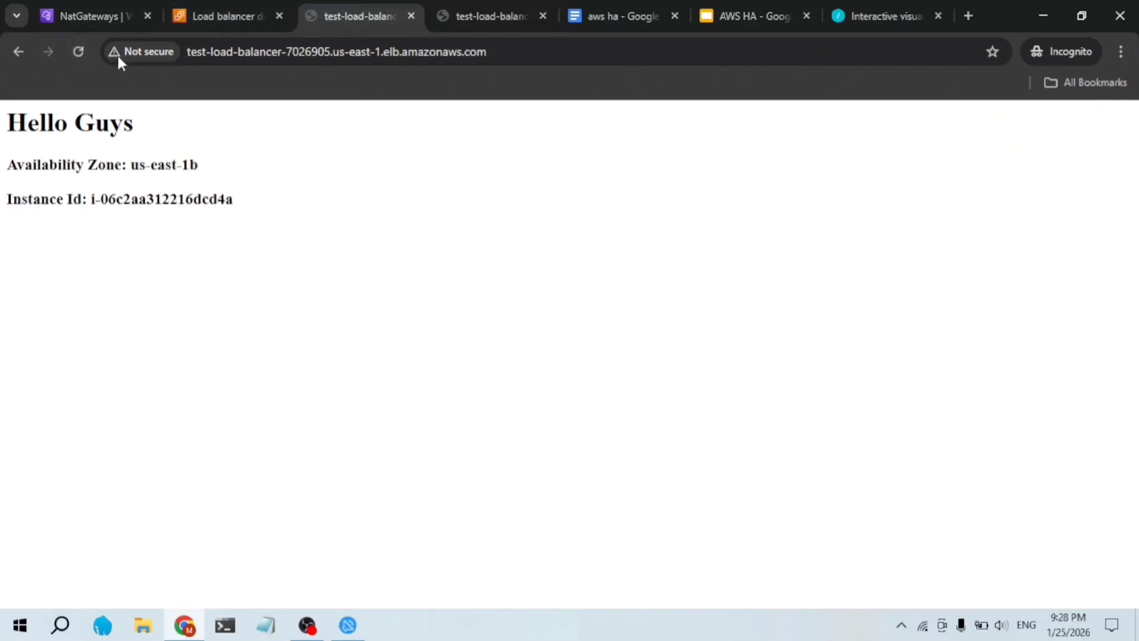
click(79, 53)
click(84, 49)
click(84, 48)
click(84, 48)
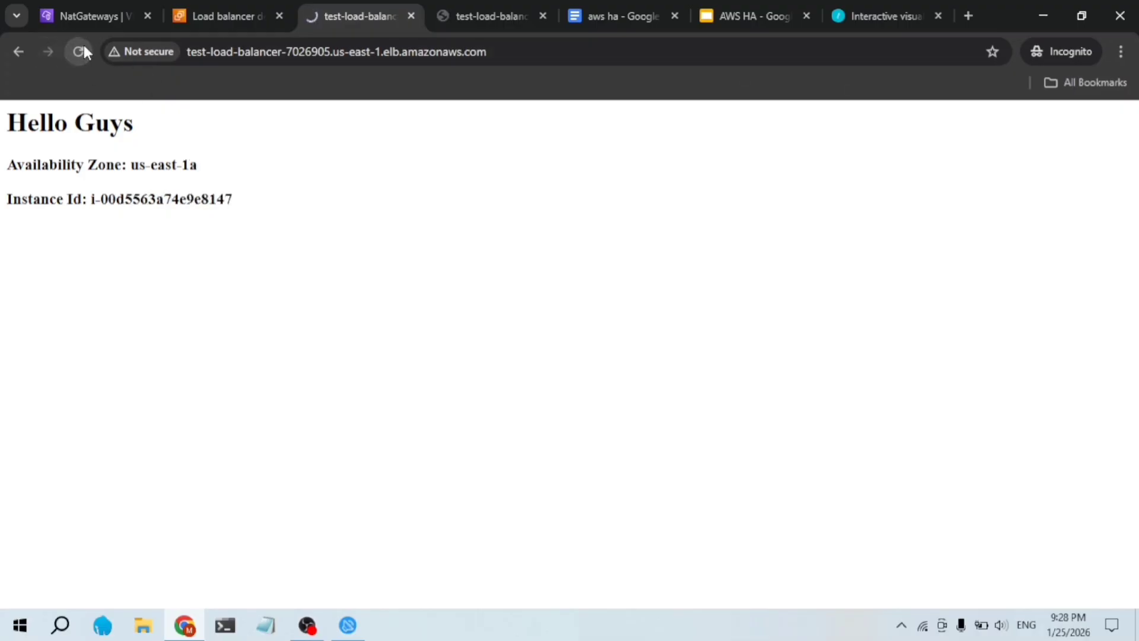
Step: Examine the details and all the listener and rule columns of test-load-balancer in the EC2 console
click(235, 10)
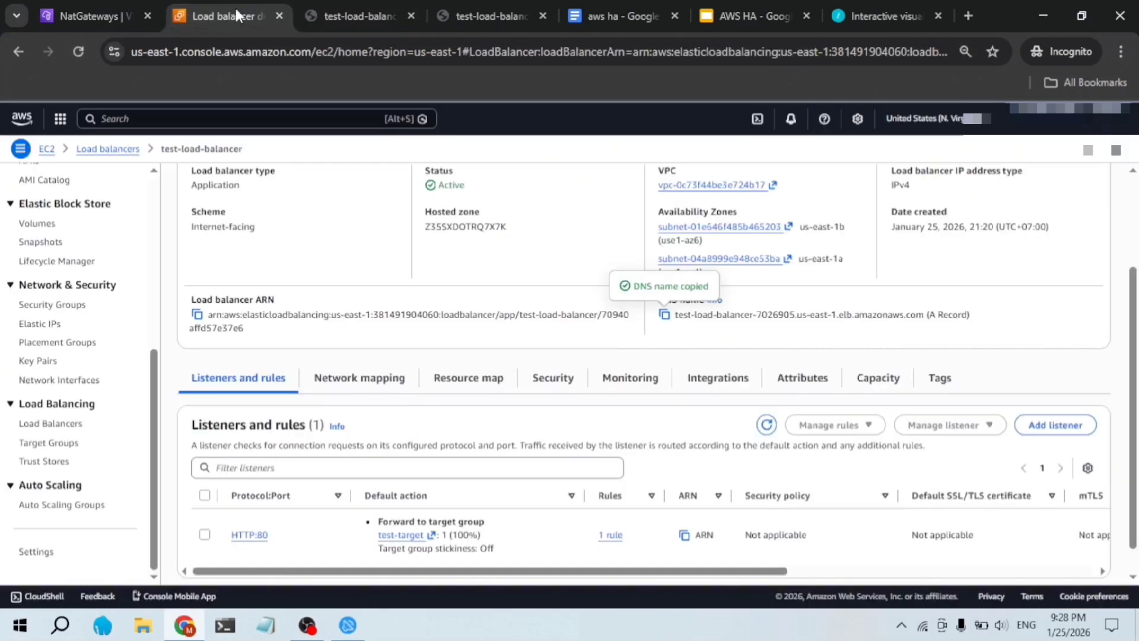
scroll(503, 519, right, 2)
scroll(504, 519, right, 2)
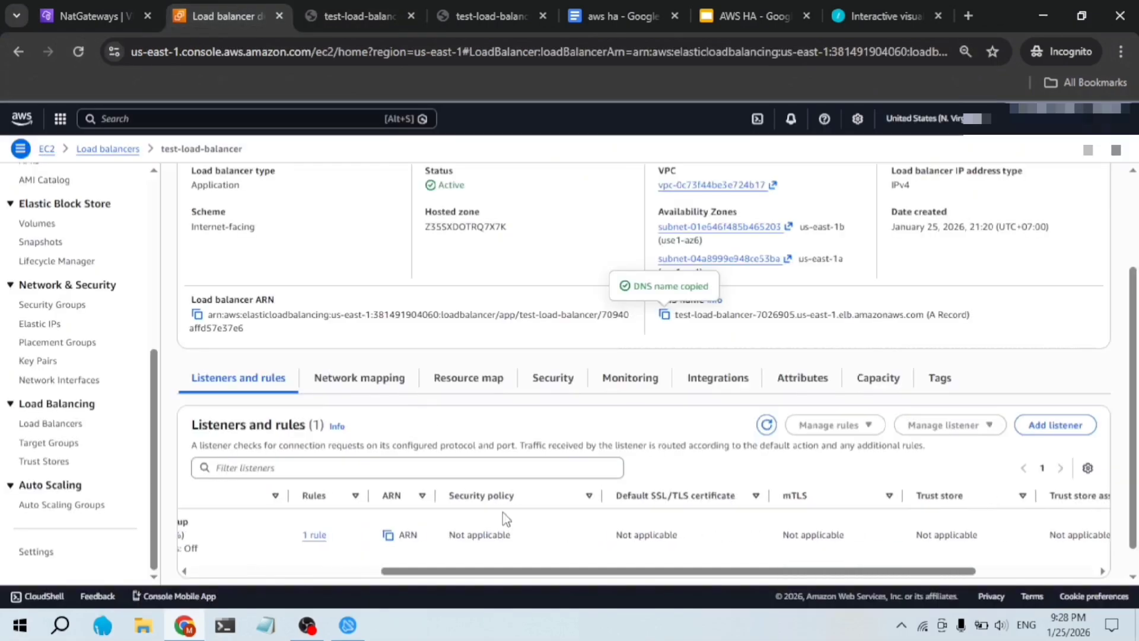
scroll(504, 519, left, 5)
scroll(503, 512, down, 1)
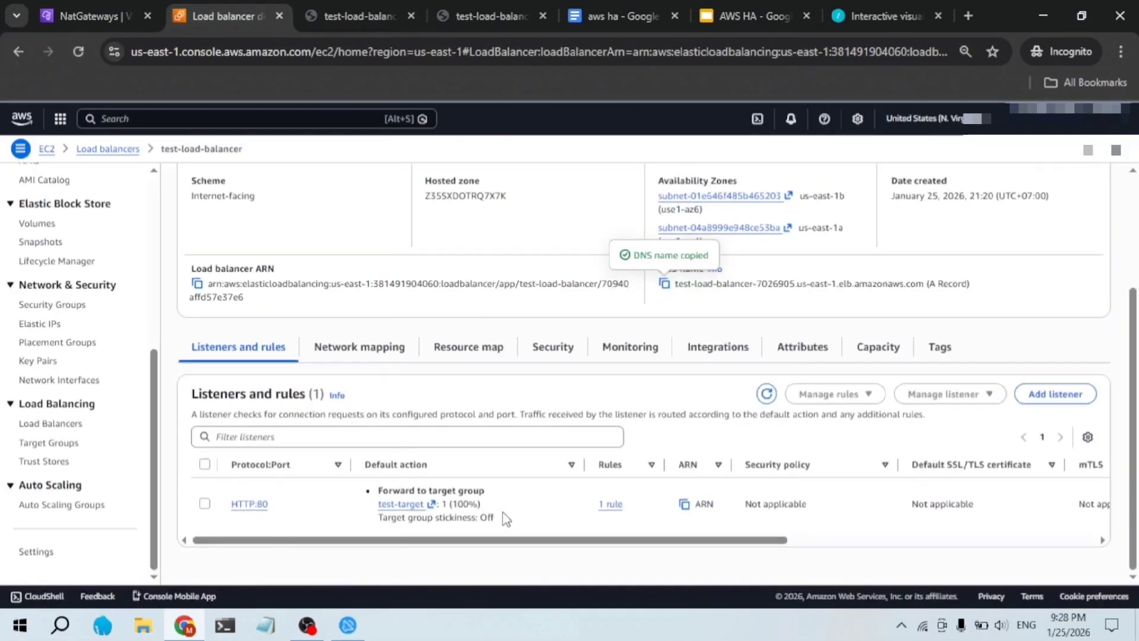
scroll(503, 512, right, 3)
scroll(503, 514, right, 2)
scroll(503, 513, up, 3)
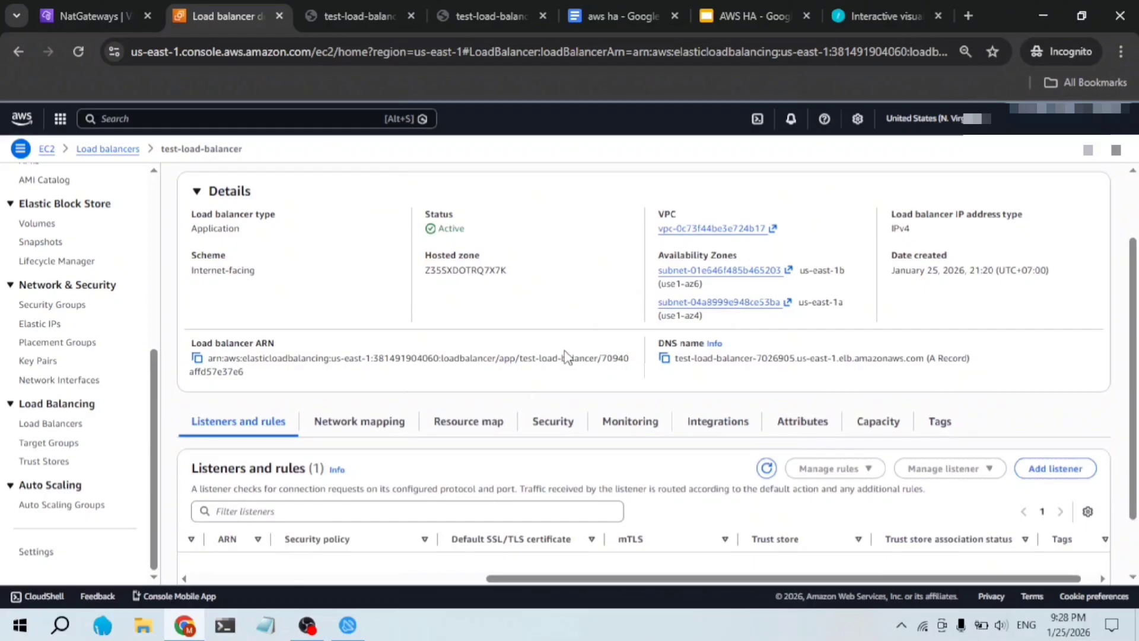
scroll(565, 356, down, 3)
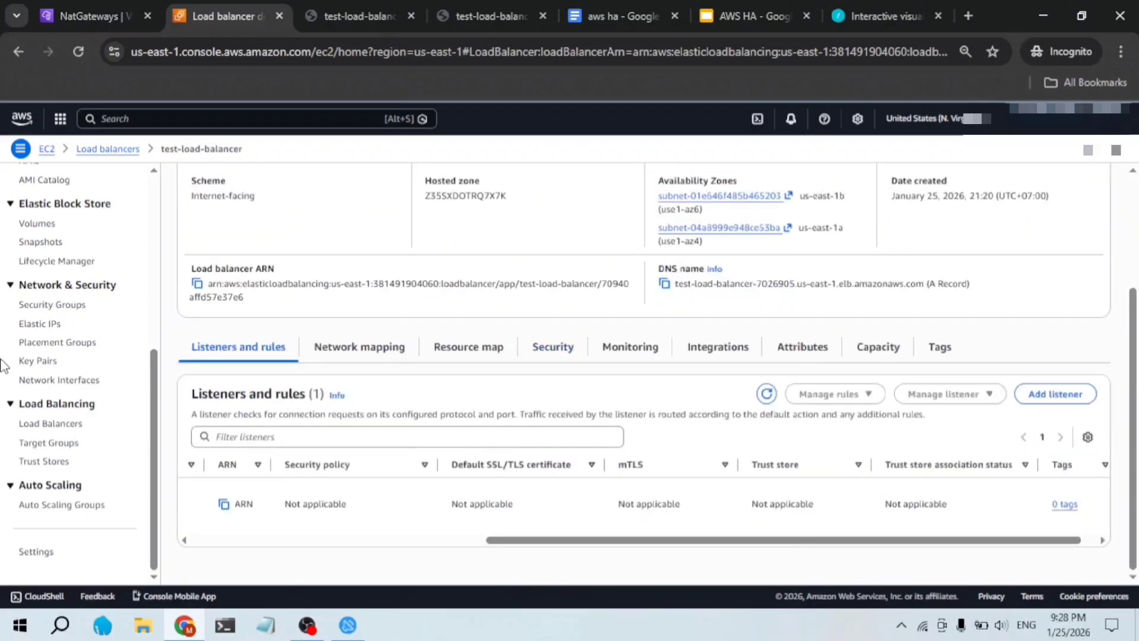
scroll(11, 297, up, 1)
scroll(47, 350, down, 1)
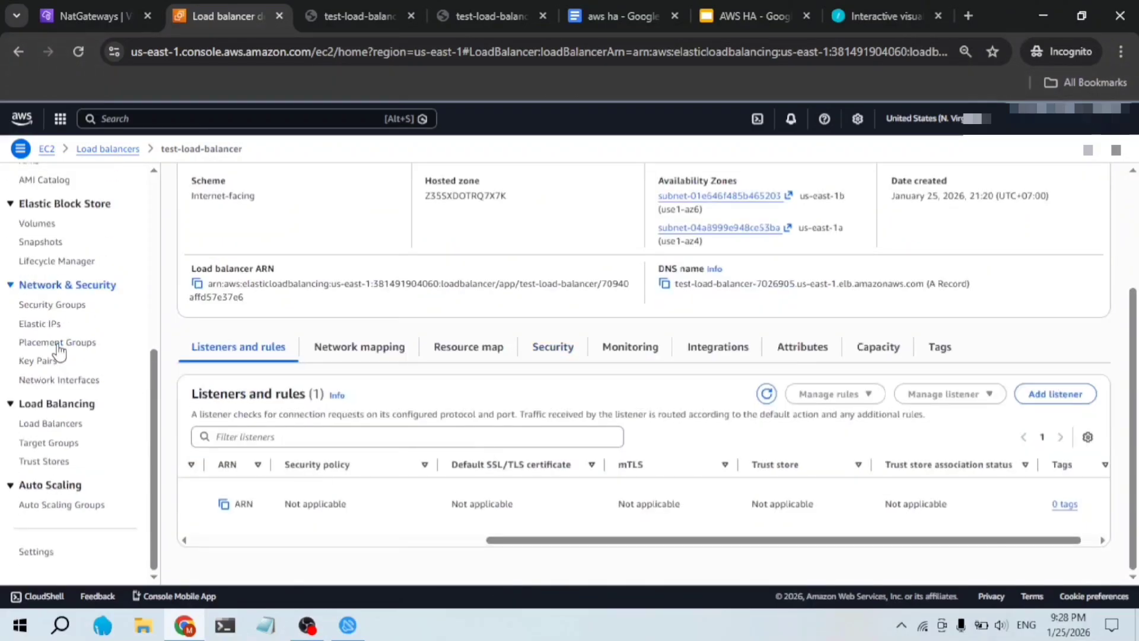
Step: Open the EC2 target groups list and review the details and target health summary of test-target
click(57, 446)
scroll(325, 408, down, 3)
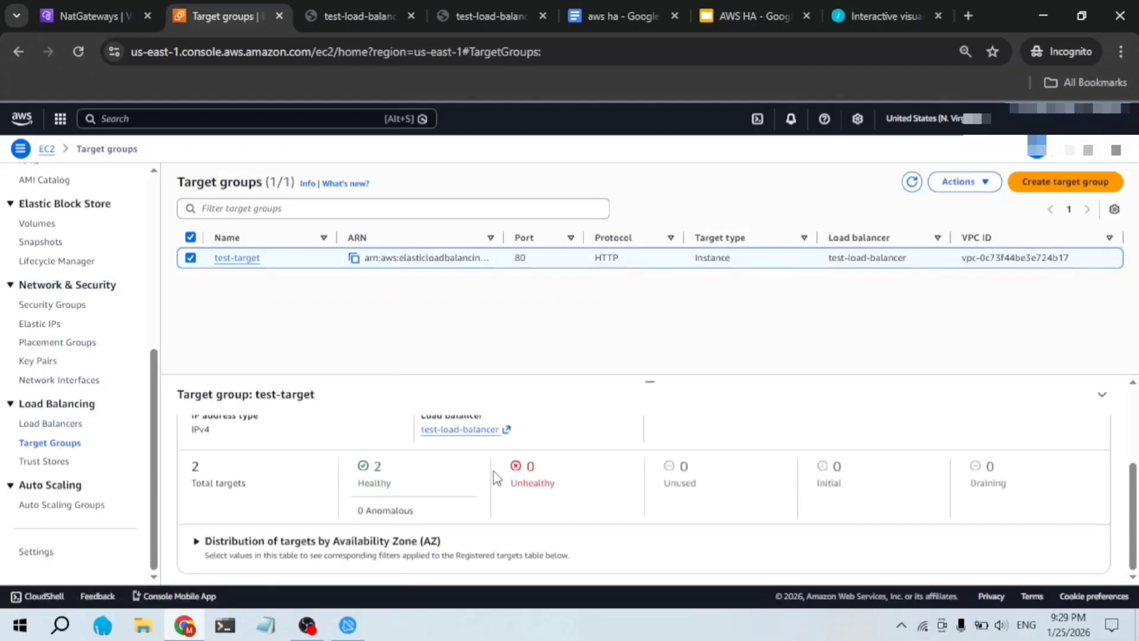
scroll(497, 478, up, 1)
scroll(497, 478, down, 1)
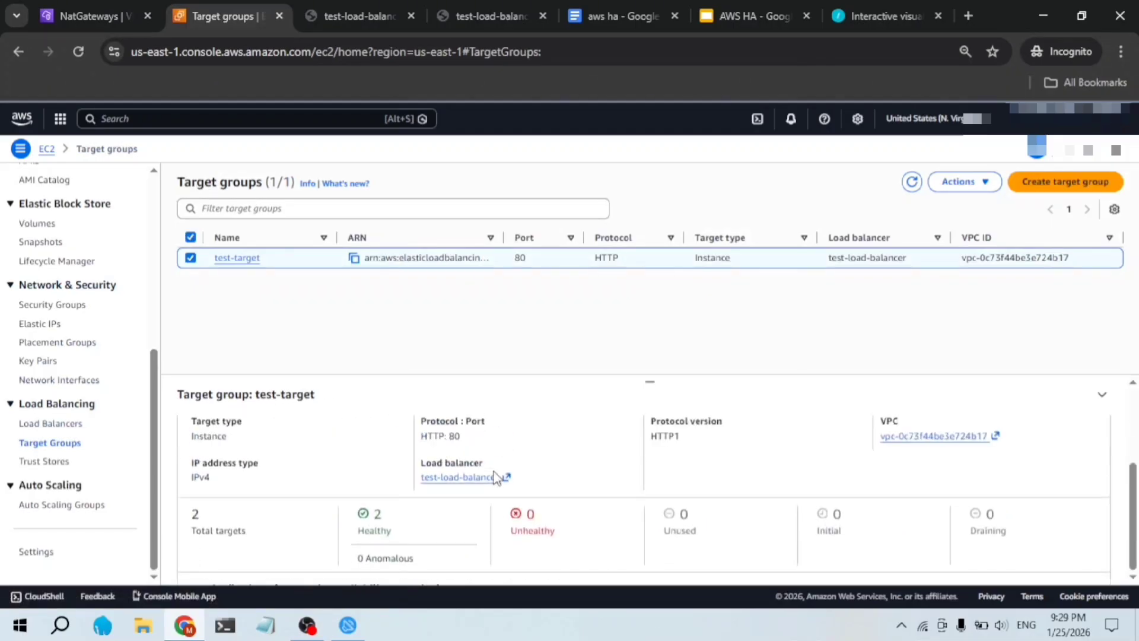
Step: Open test-target, expand its target distribution by Availability Zone, and examine the zone and health columns of the registered targets
click(255, 261)
scroll(356, 291, down, 3)
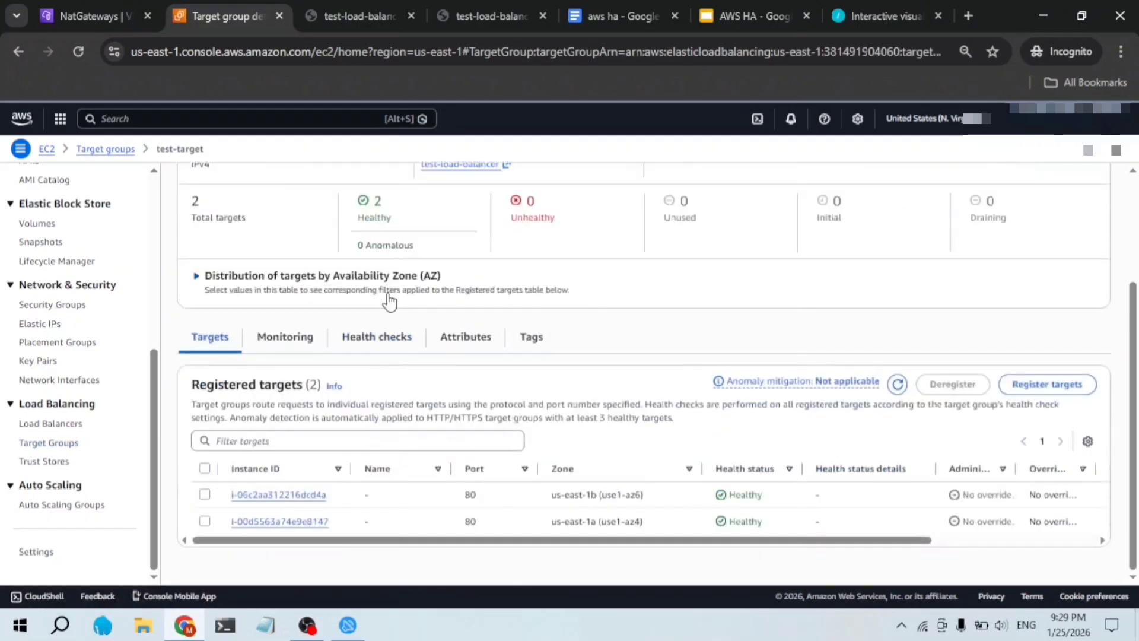
scroll(389, 301, up, 1)
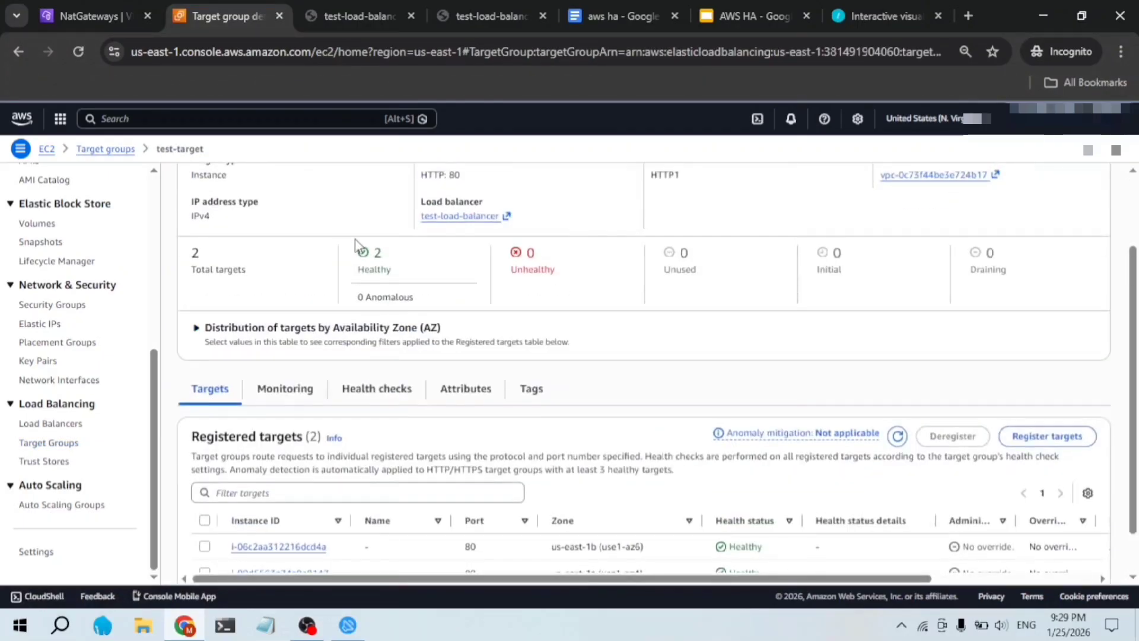
click(560, 337)
scroll(564, 338, down, 3)
scroll(747, 492, right, 3)
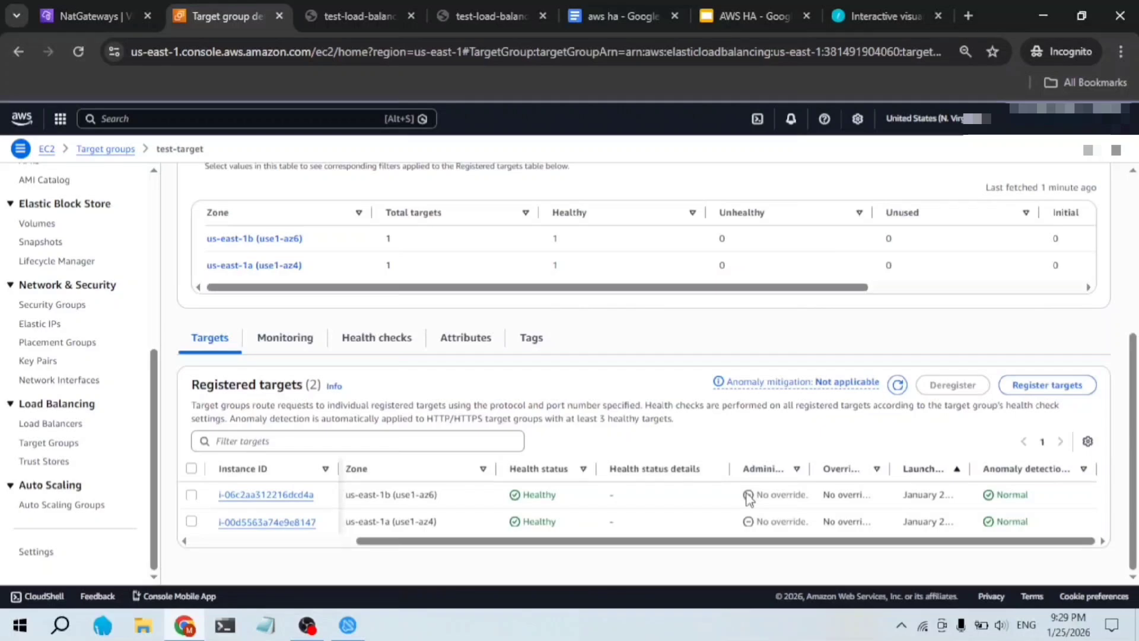
scroll(747, 498, left, 1)
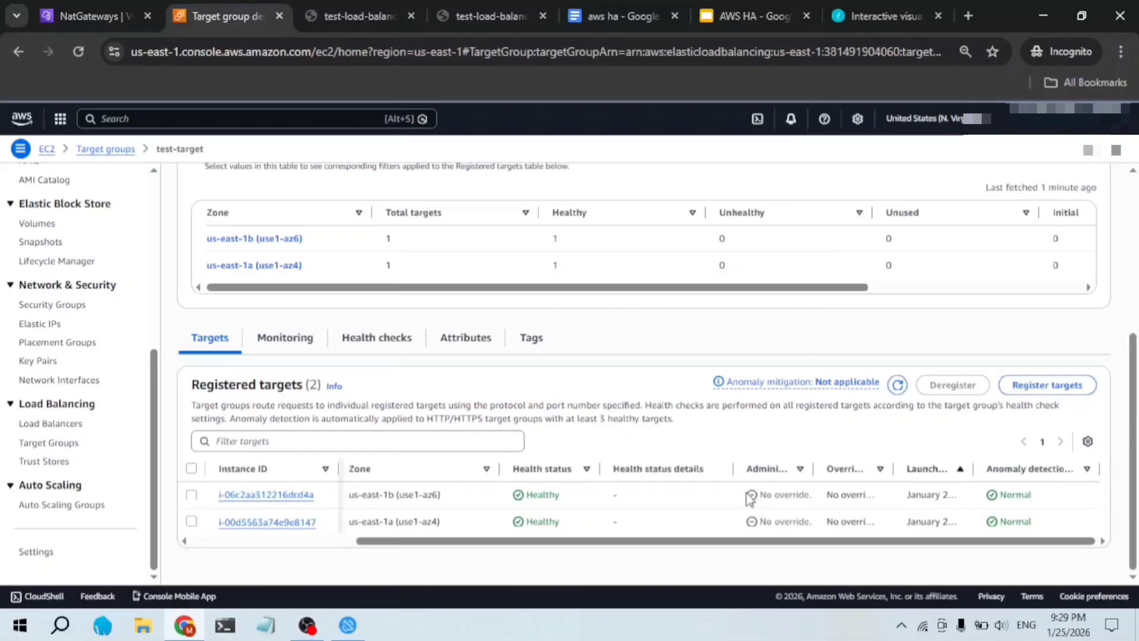
Step: Return to the test-load-balancer web page and reload it nine times to check which availability zone and instance respond
click(84, 48)
click(84, 48)
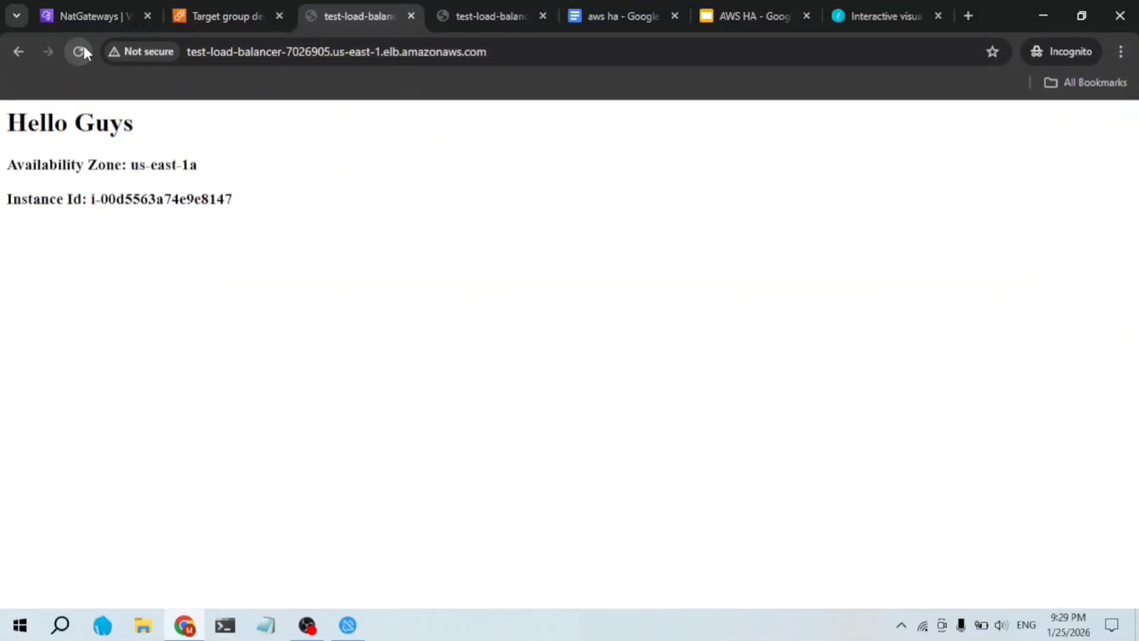
click(84, 47)
click(83, 48)
click(84, 47)
click(84, 48)
click(83, 48)
click(83, 47)
click(84, 47)
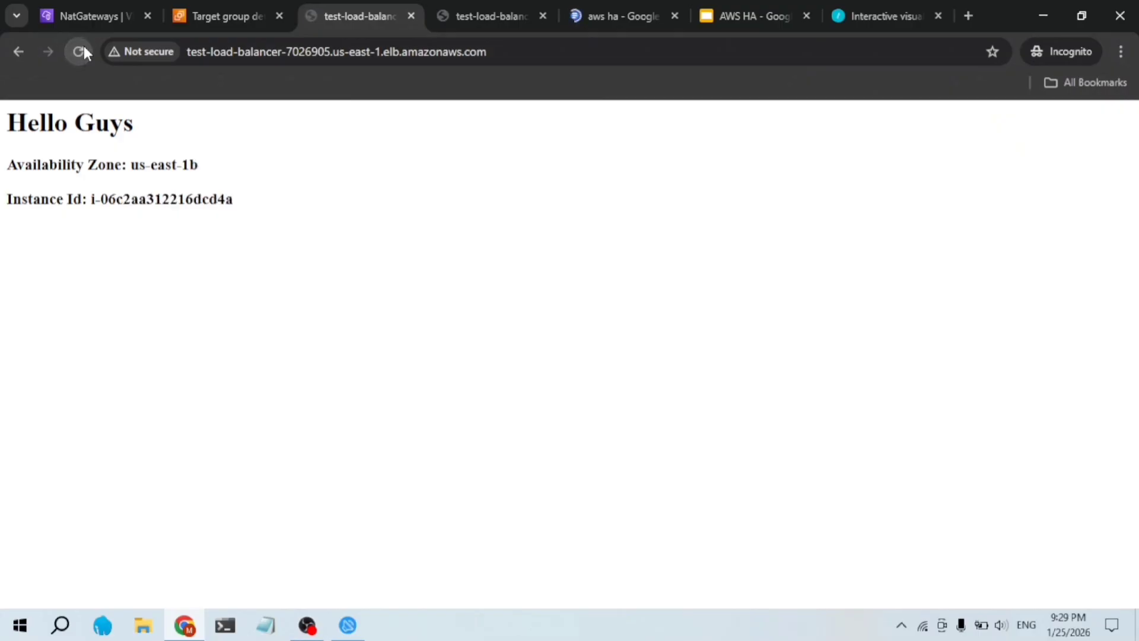
Step: Switch to the AWS HA presentation in Google Slides to view the architecture diagram
click(741, 16)
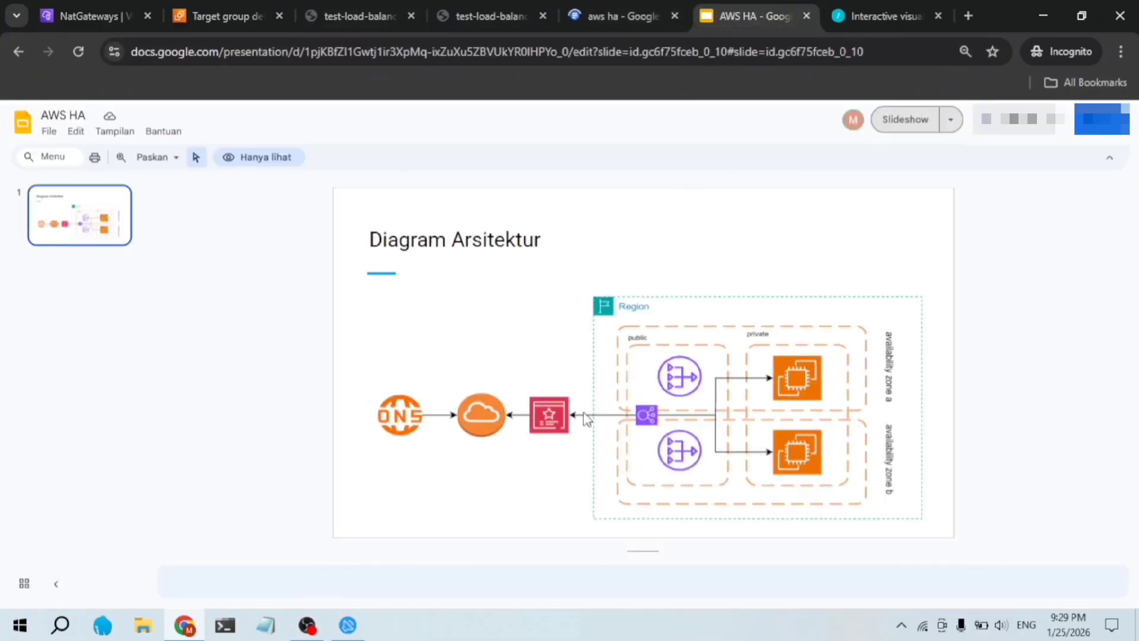